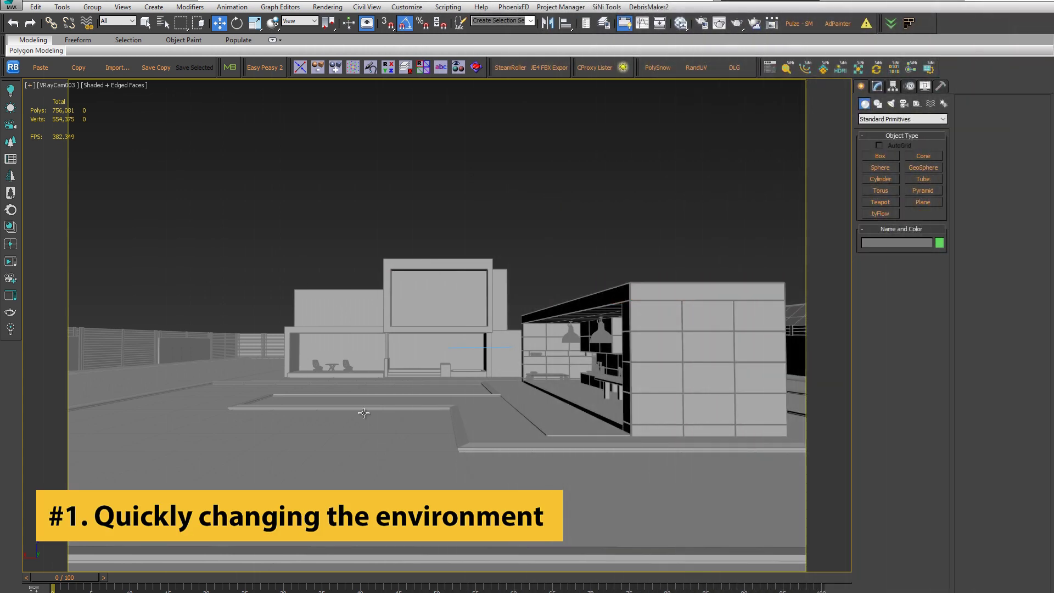
Add a Corona Select map in the Slate Material Editor and set its map count to 4
left_click(681, 25)
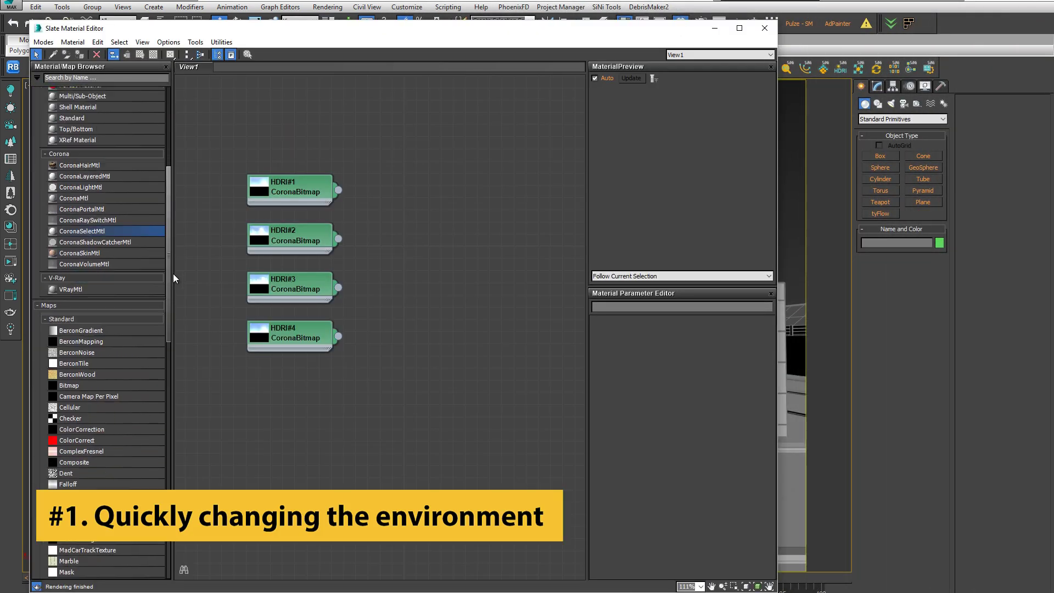
left_click_drag(173, 274, 169, 484)
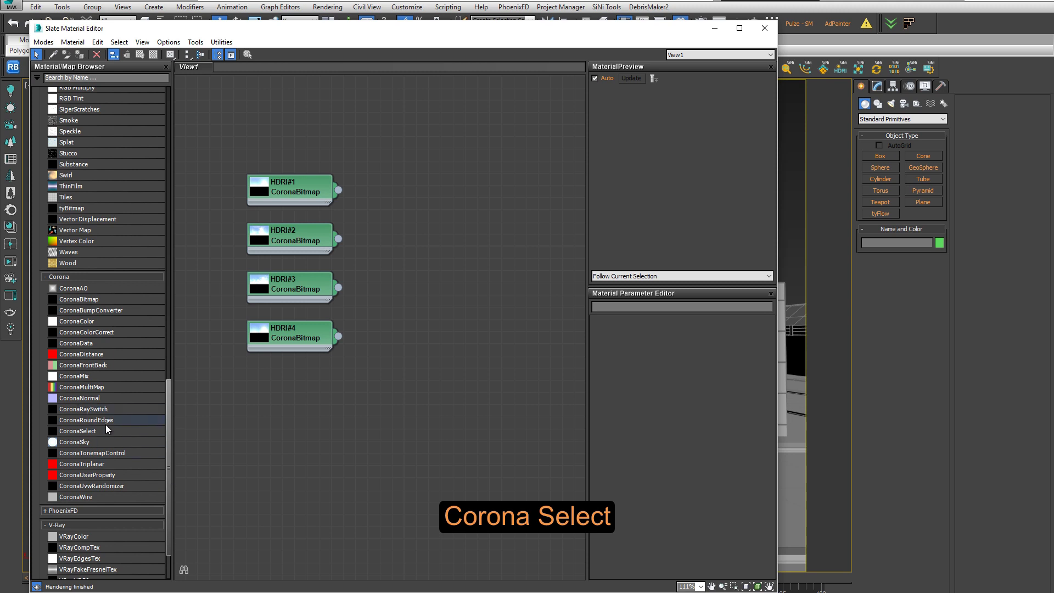
mouse_move(88, 435)
left_mouse_down()
mouse_move(419, 254)
mouse_move(440, 227)
left_mouse_up()
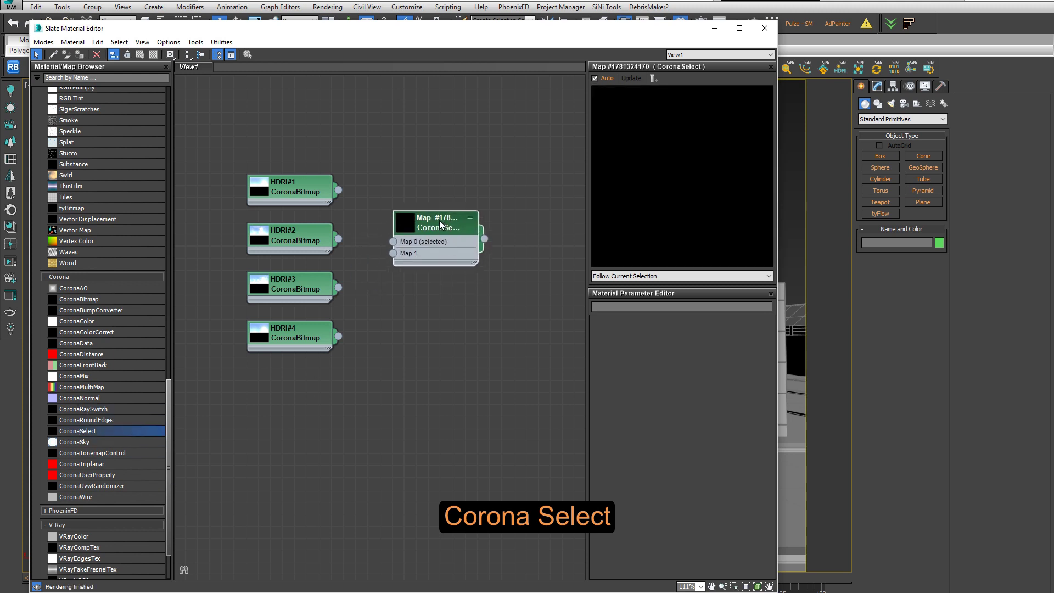
left_click(291, 332)
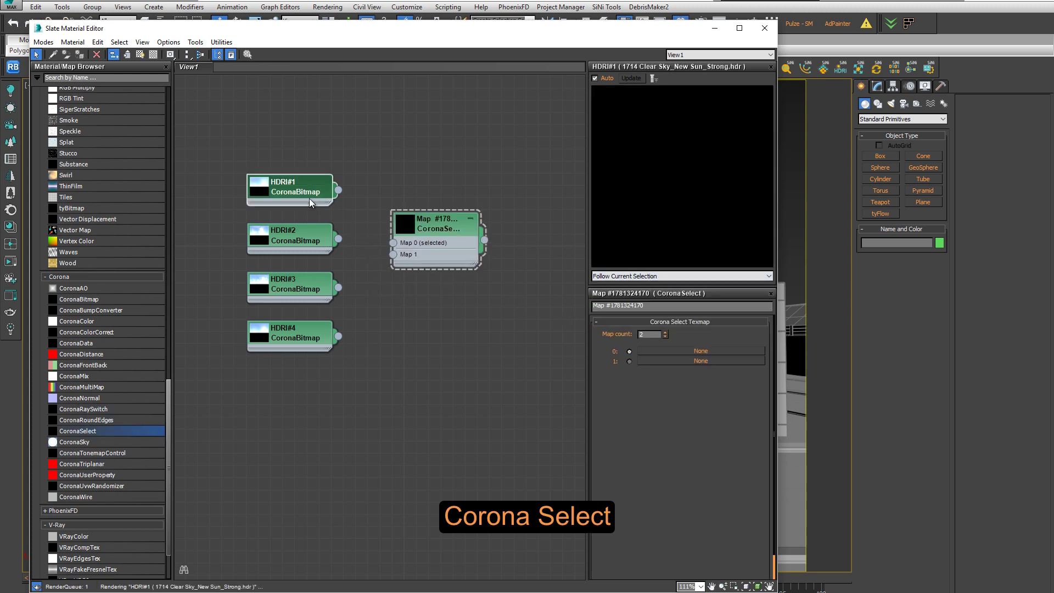
double_click(649, 334)
type("4")
key("Return")
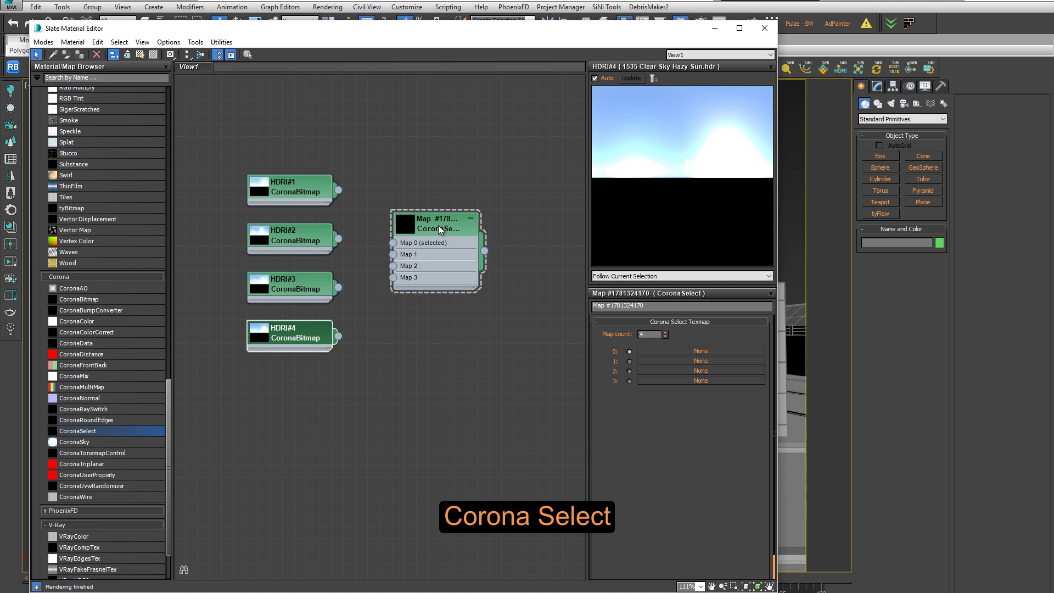
Wire HDRI#1–#4 into the Corona Select map's Map 0–3 slots
left_click_drag(438, 225, 451, 225)
left_click_drag(338, 190, 405, 242)
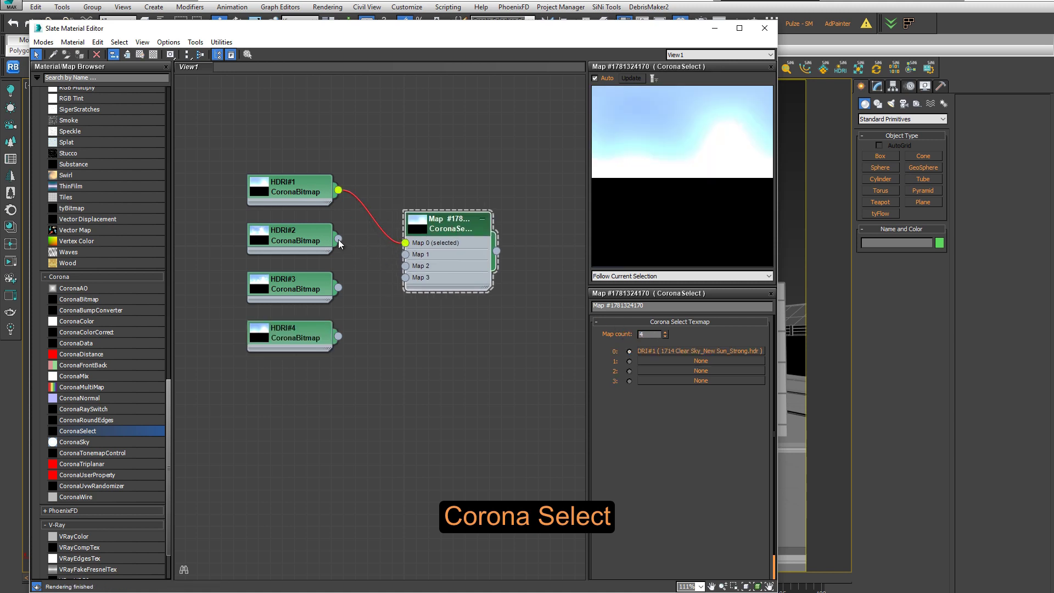
left_click_drag(339, 239, 405, 254)
left_click_drag(338, 287, 406, 265)
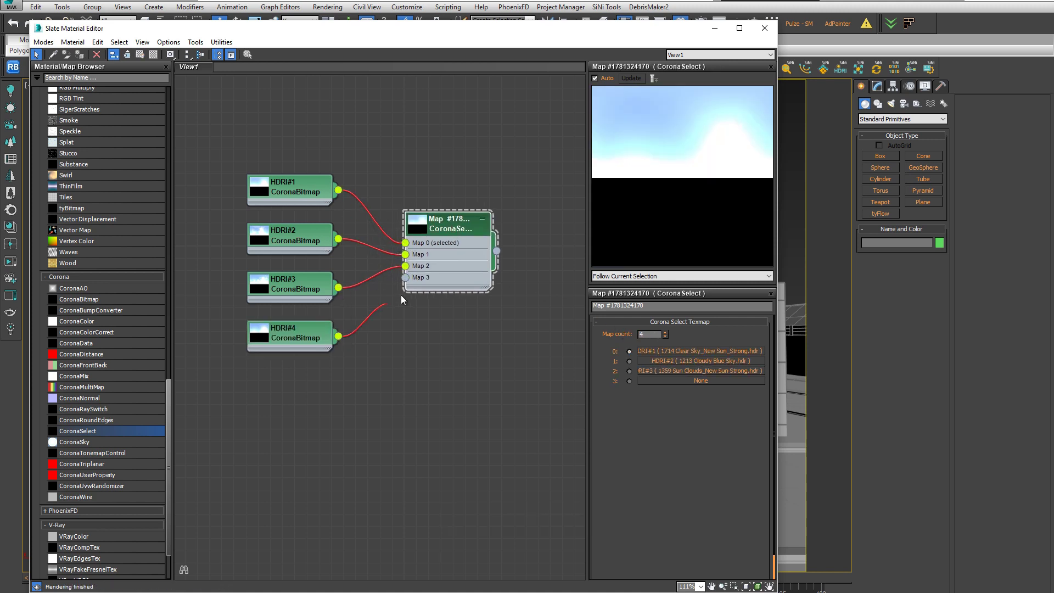
left_click_drag(338, 336, 411, 277)
middle_click_drag(411, 275, 399, 274)
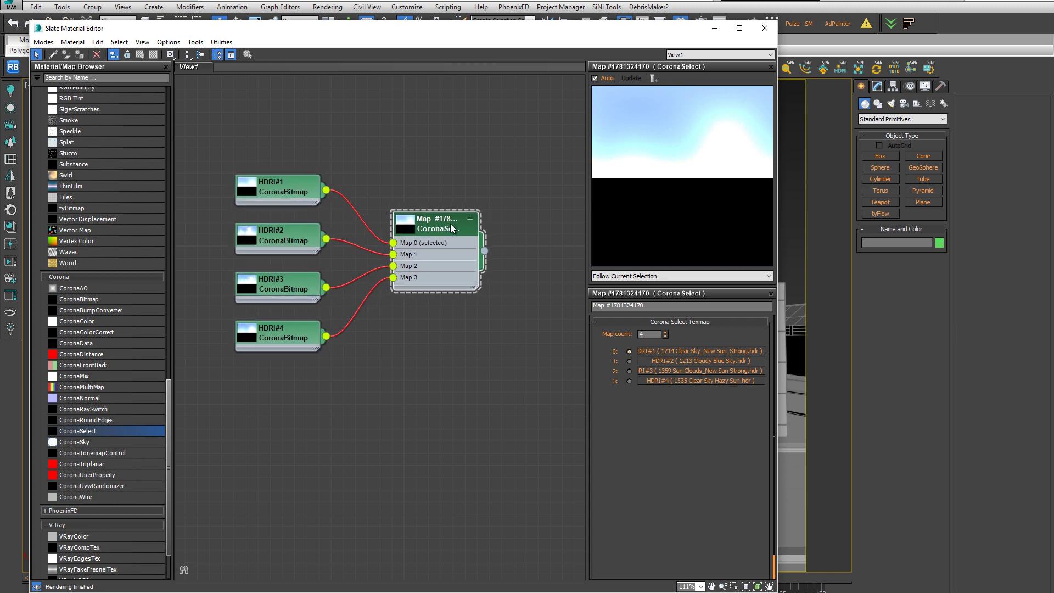
left_click_drag(659, 28, 661, 49)
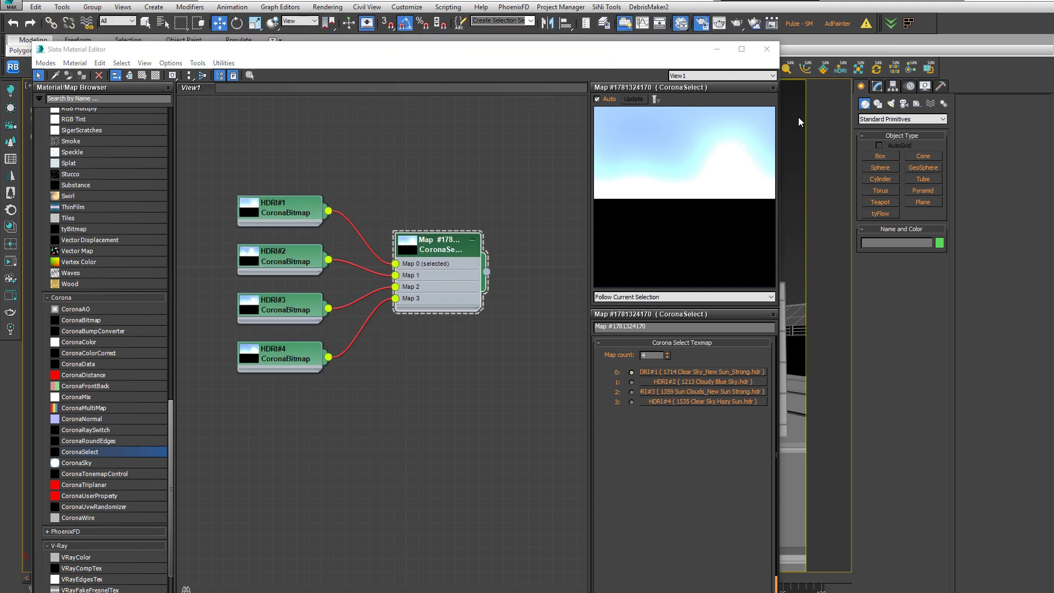
Set Corona's scene environment to Single map, instancing the Corona Select map
key("F10")
left_click(812, 416)
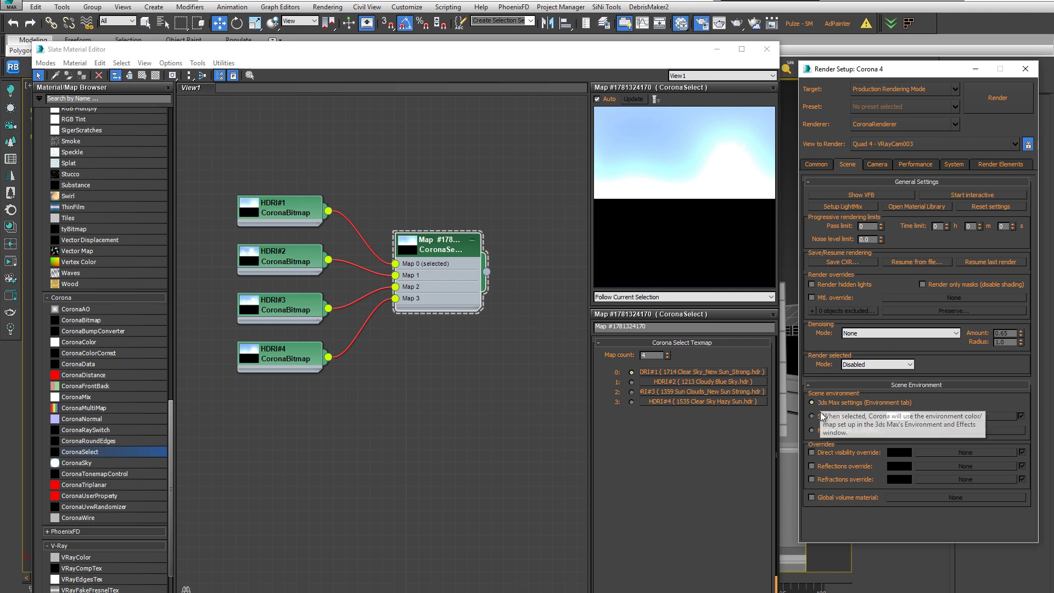
mouse_move(486, 271)
left_mouse_down()
mouse_move(813, 427)
mouse_move(931, 416)
left_mouse_up()
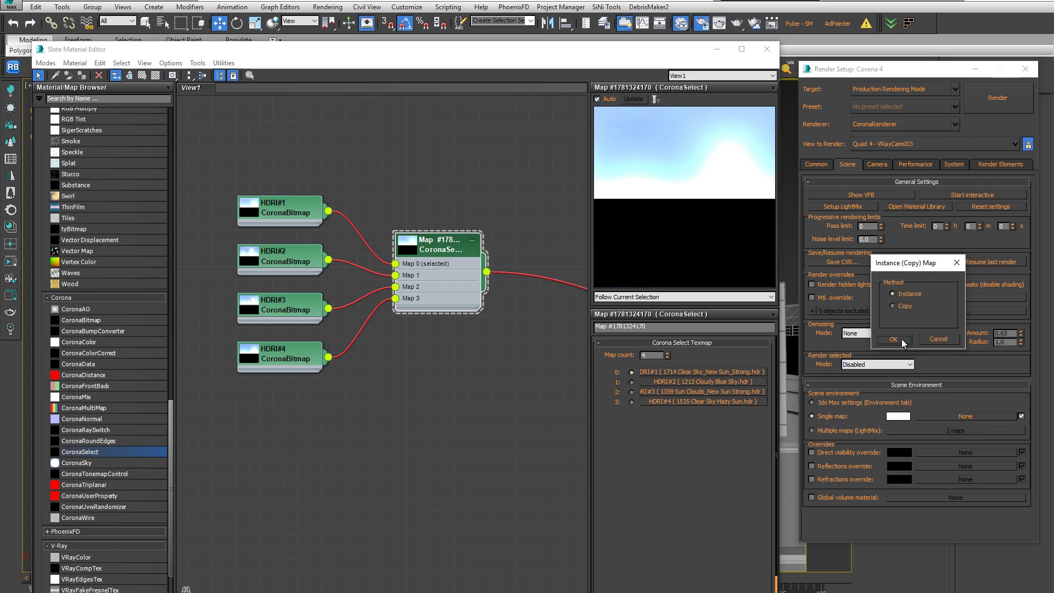
left_click(902, 338)
left_click(1025, 68)
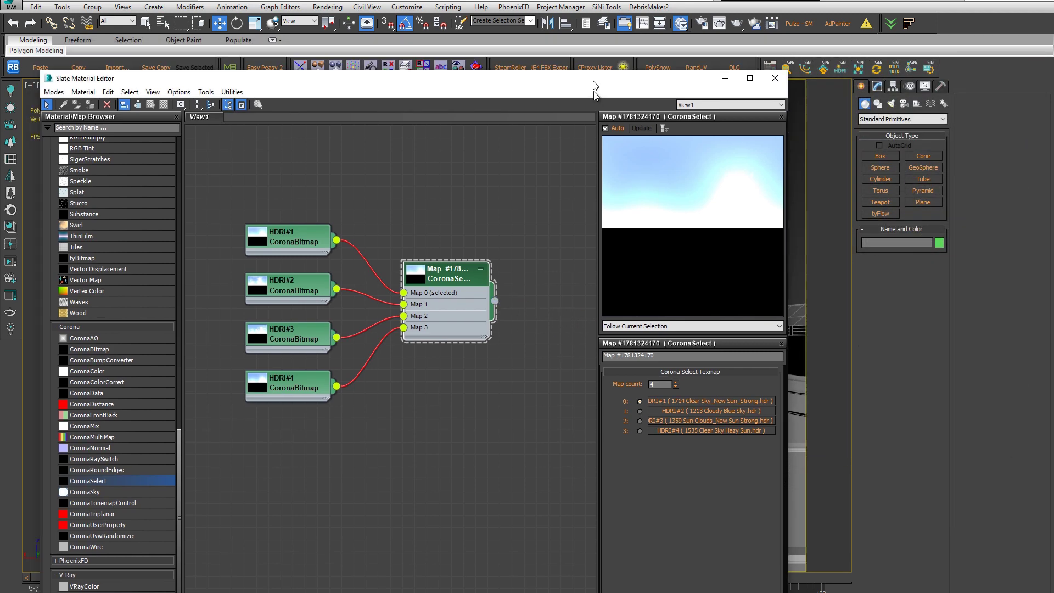
Move the material editor aside and render the camera view
mouse_move(586, 56)
left_mouse_down()
mouse_move(684, 71)
mouse_move(595, 136)
left_mouse_up()
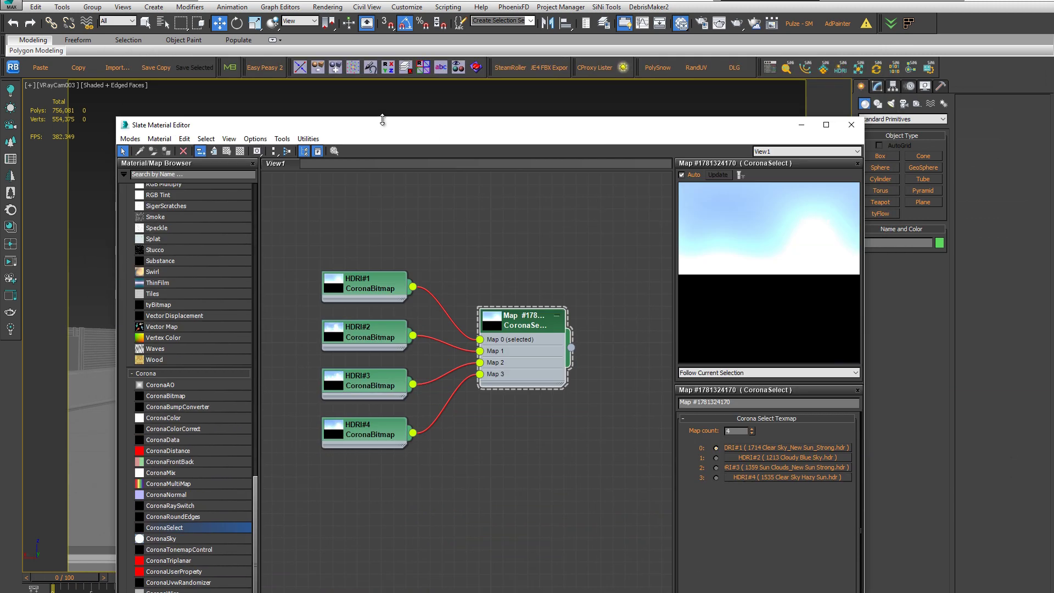
left_click_drag(383, 119, 469, 245)
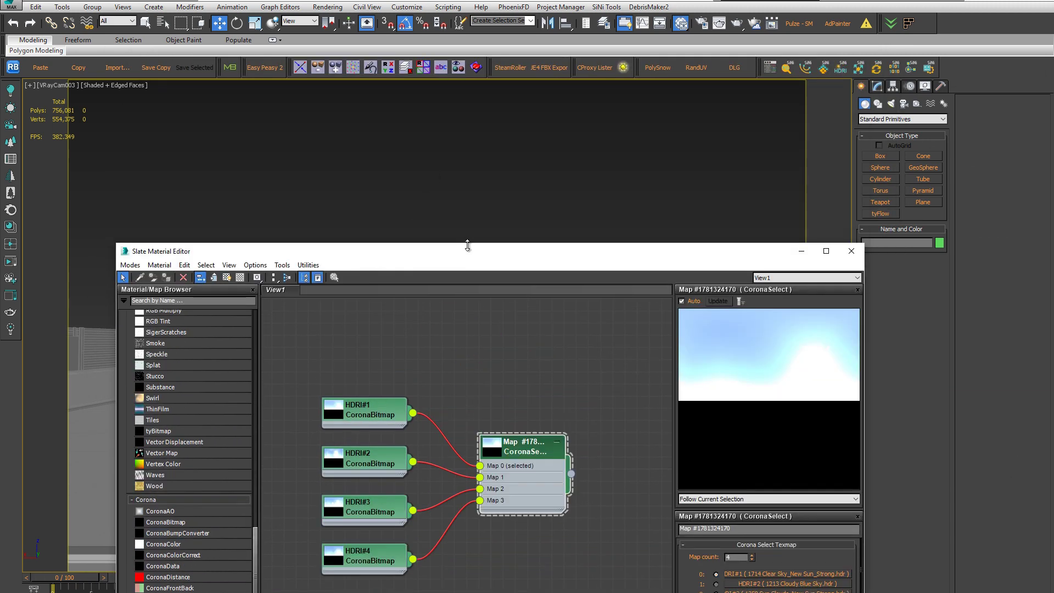
key("shift+q")
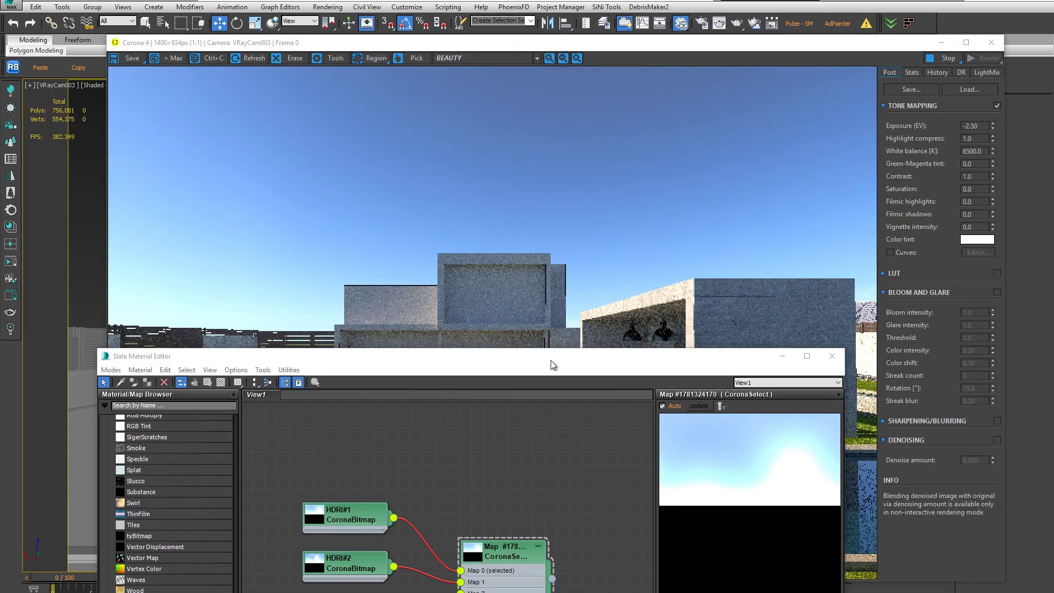
Arrange the render window and material editor side by side, trying the Cloudy Blue Sky slot
left_click_drag(229, 48, 559, 102)
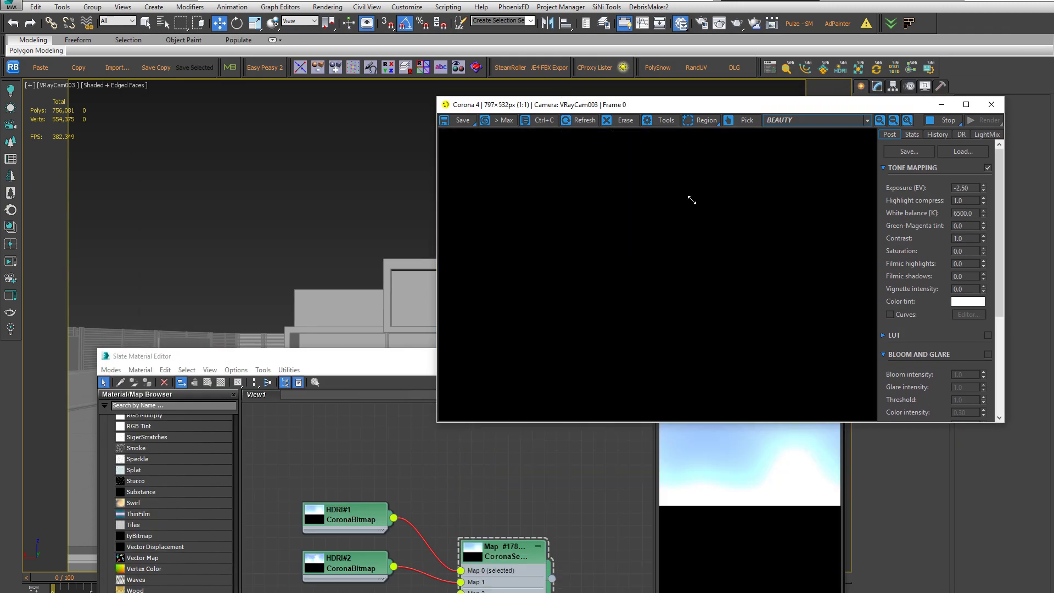
mouse_move(433, 366)
left_mouse_down()
mouse_move(363, 368)
mouse_move(400, 200)
left_mouse_up()
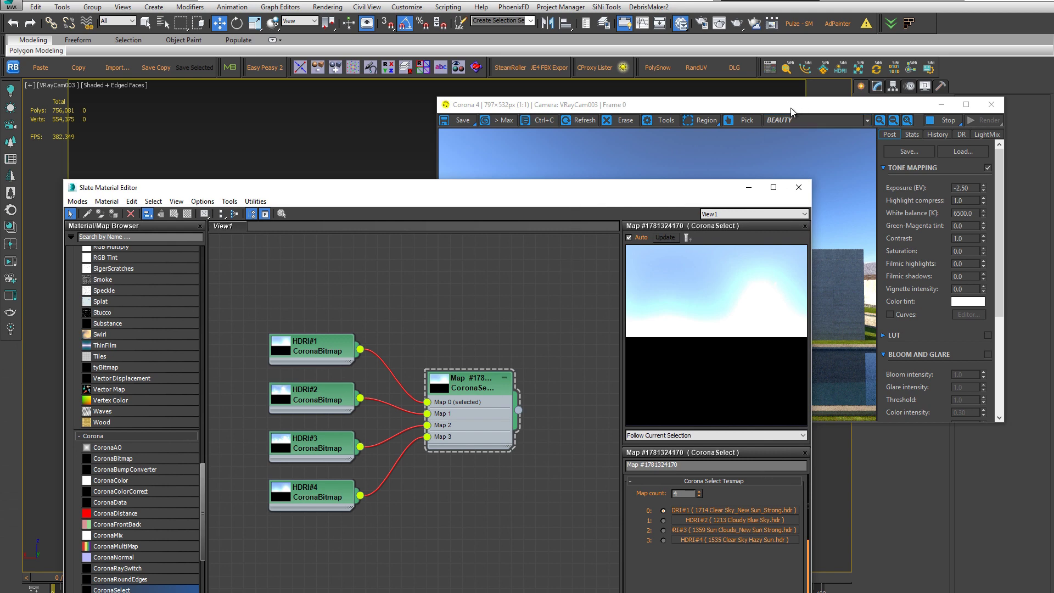
left_click_drag(792, 112, 849, 7)
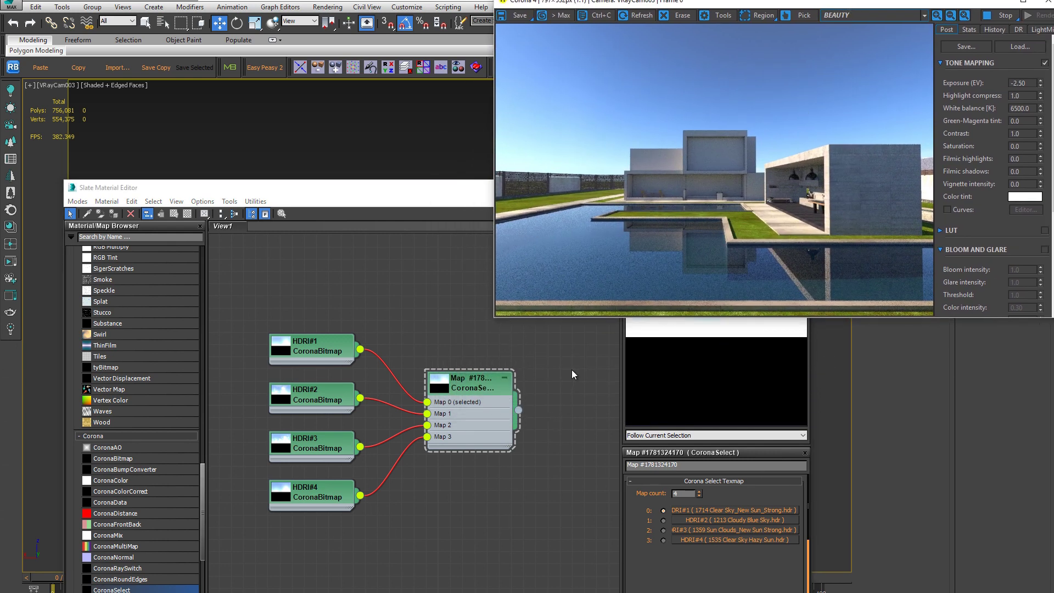
left_click(664, 520)
left_click_drag(569, 188, 519, 188)
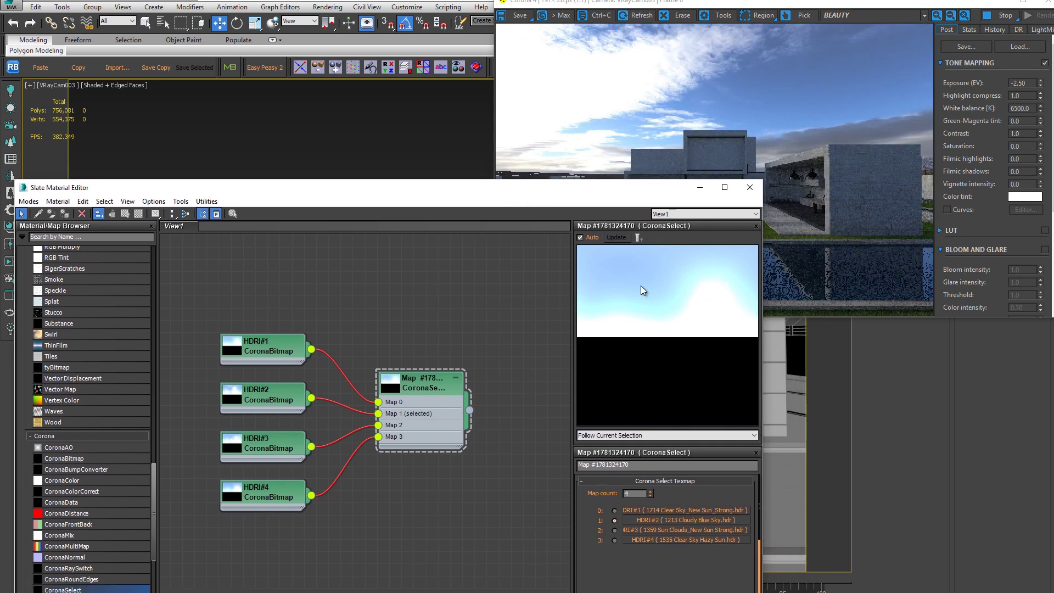
left_click_drag(762, 362, 582, 357)
left_click_drag(348, 187, 327, 111)
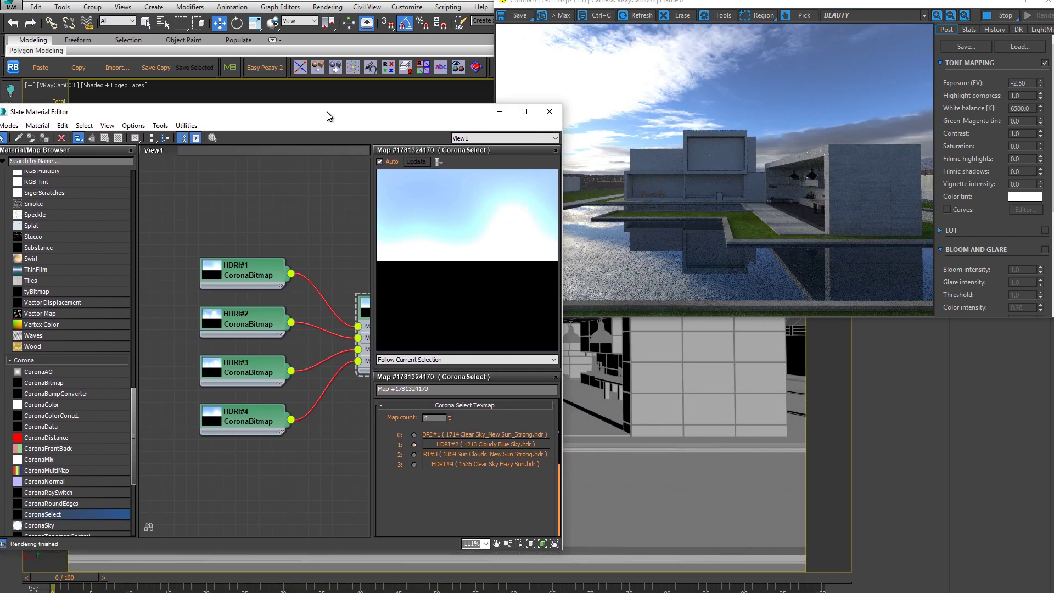
middle_click_drag(306, 211, 228, 203)
Cycle through the sky slots, ending on HDRI#4, the 1535 Clear Sky Hazy Sun map
left_click(416, 454)
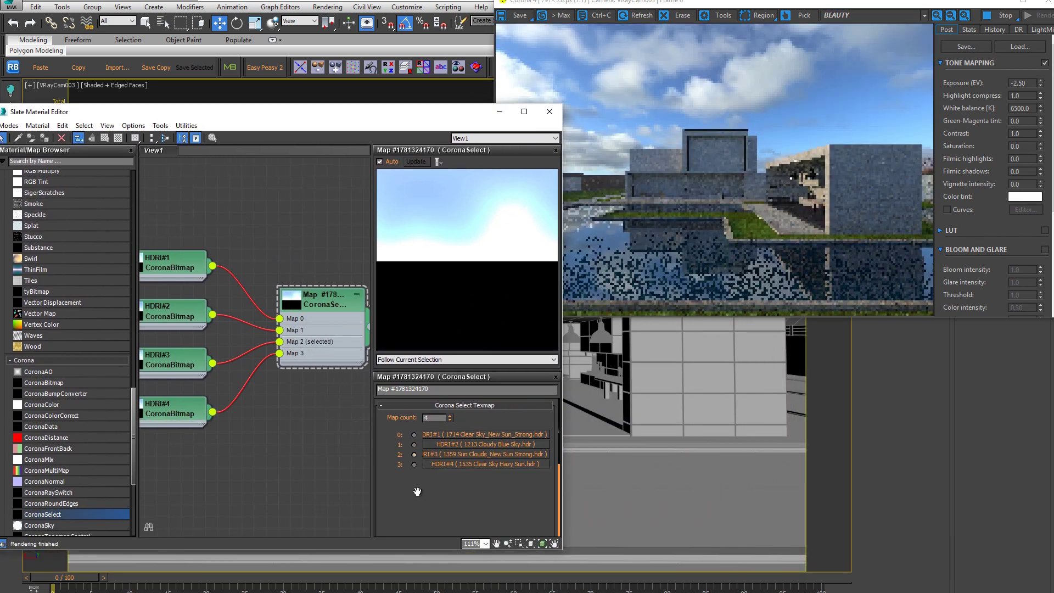
left_click(415, 466)
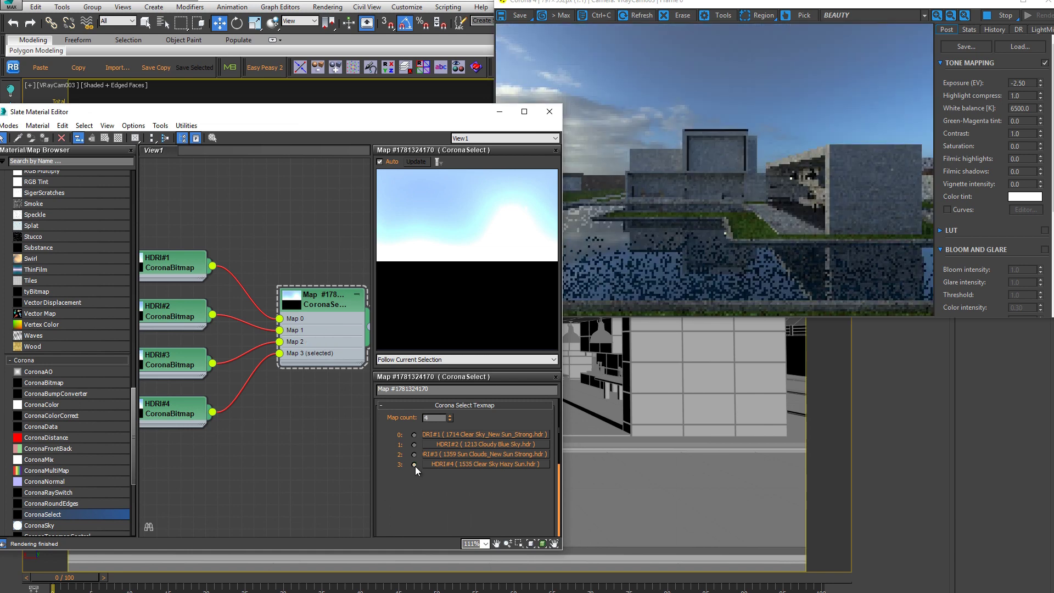
left_click(413, 435)
left_click(416, 456)
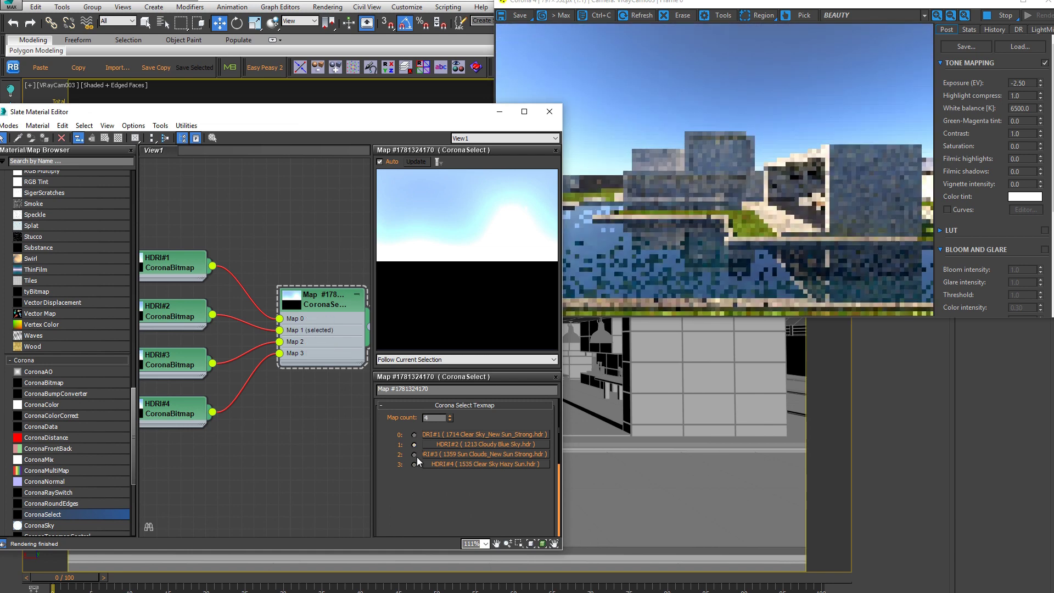
left_click(415, 465)
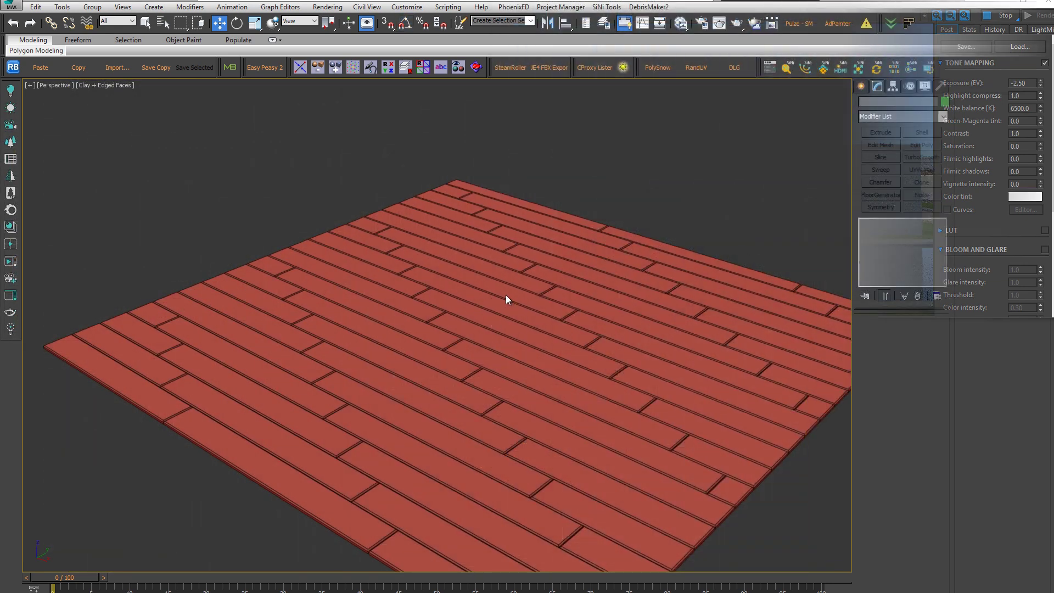
Wire Maps #8–#11 into Colors 1–4 of multi-map Map #6
key("m")
left_click(340, 346)
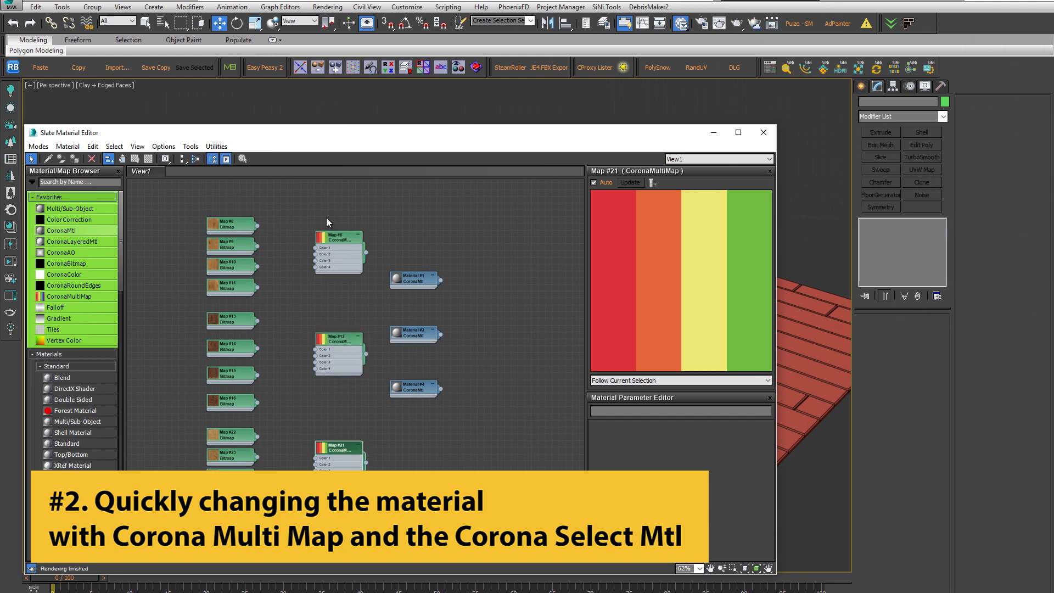
double_click(336, 242)
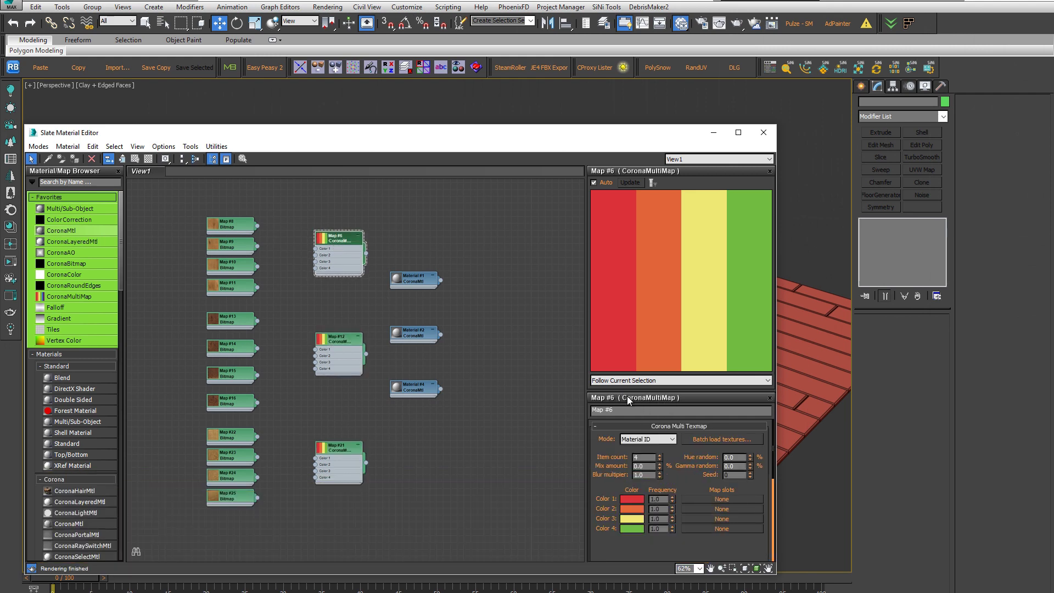
scroll(273, 235, "up", 3)
left_click_drag(227, 212, 320, 248)
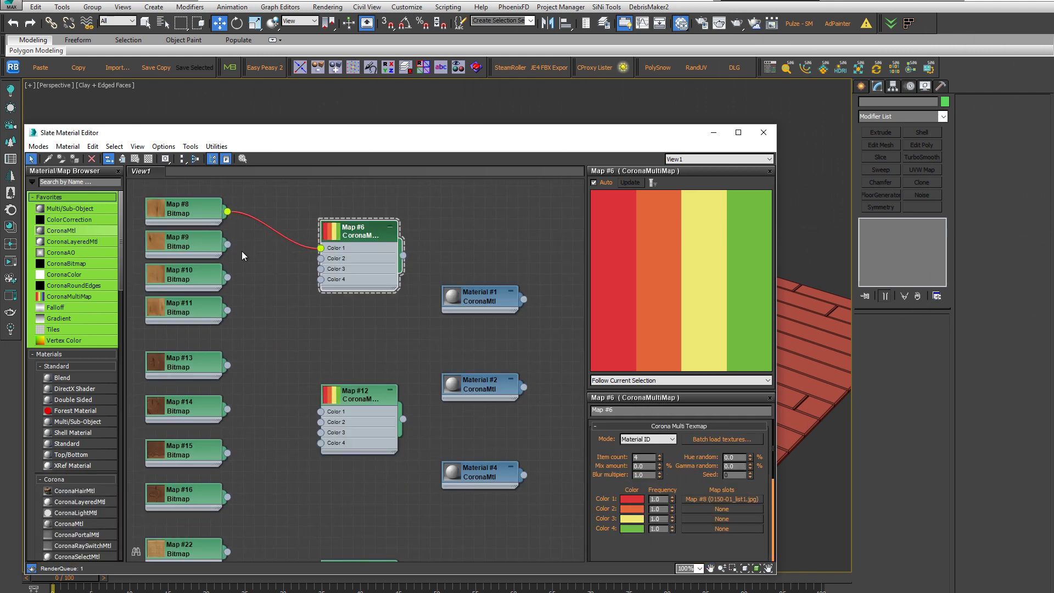
left_click_drag(226, 245, 321, 259)
left_click_drag(227, 277, 321, 269)
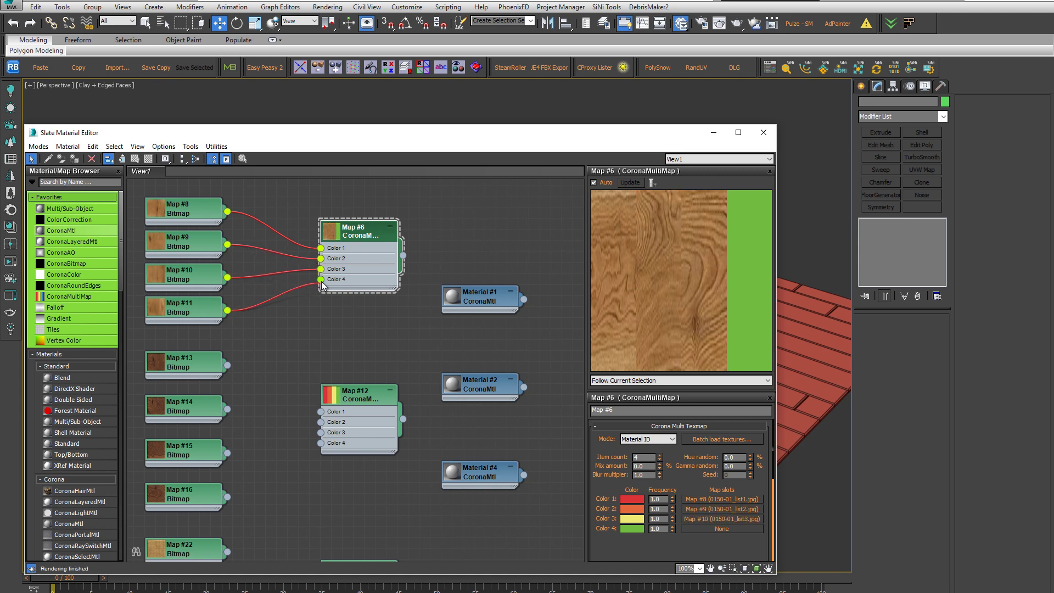
left_click_drag(227, 311, 321, 280)
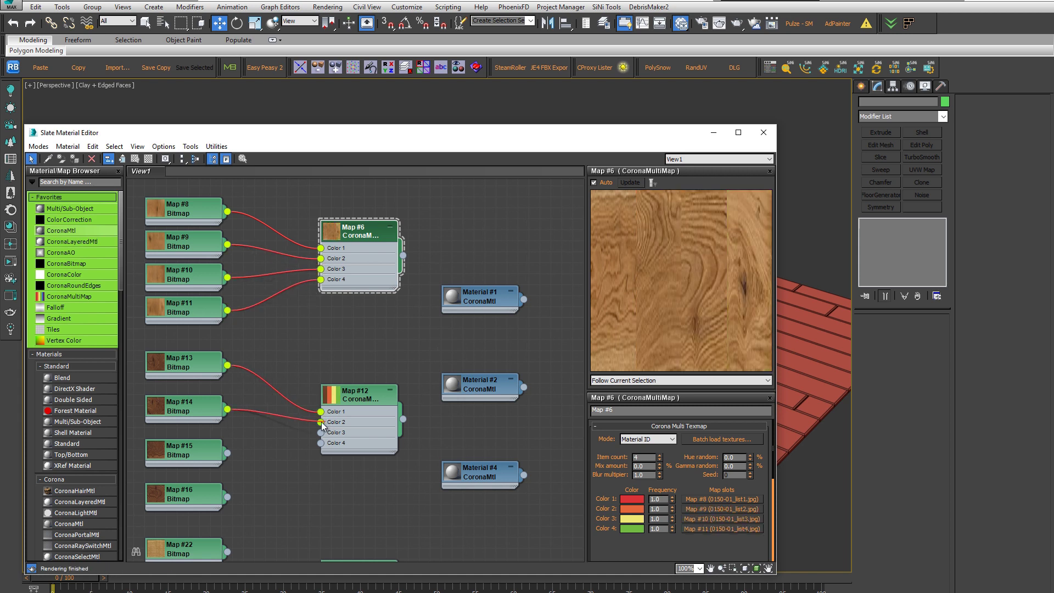
Connect Map #14 to Map #12's Color 2 and Map #25 to Map #21's Color 4
left_click_drag(323, 426, 321, 423)
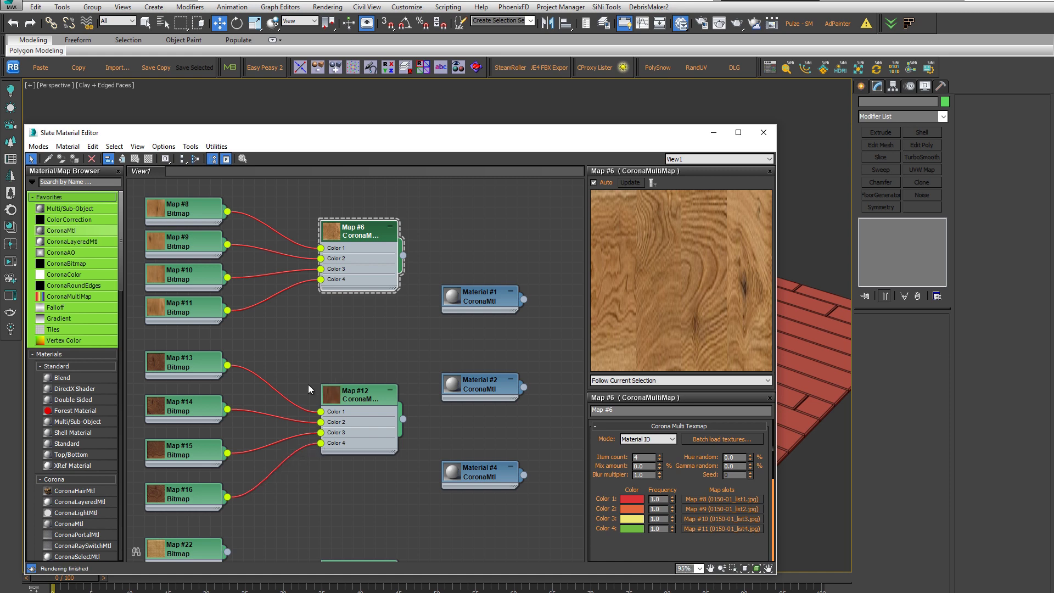
middle_click_drag(308, 385, 249, 355)
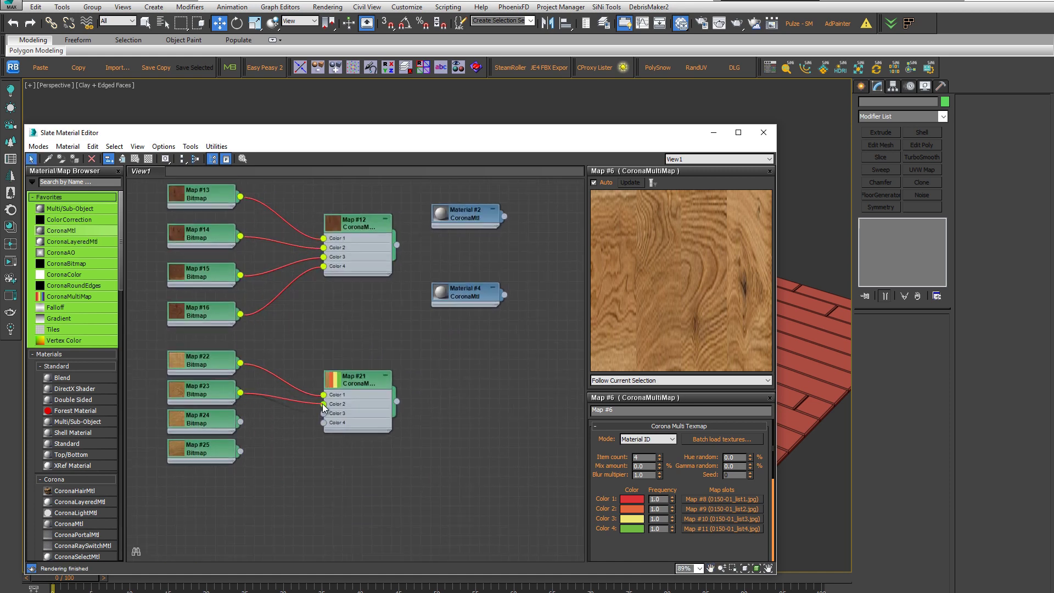
left_click_drag(318, 421, 324, 423)
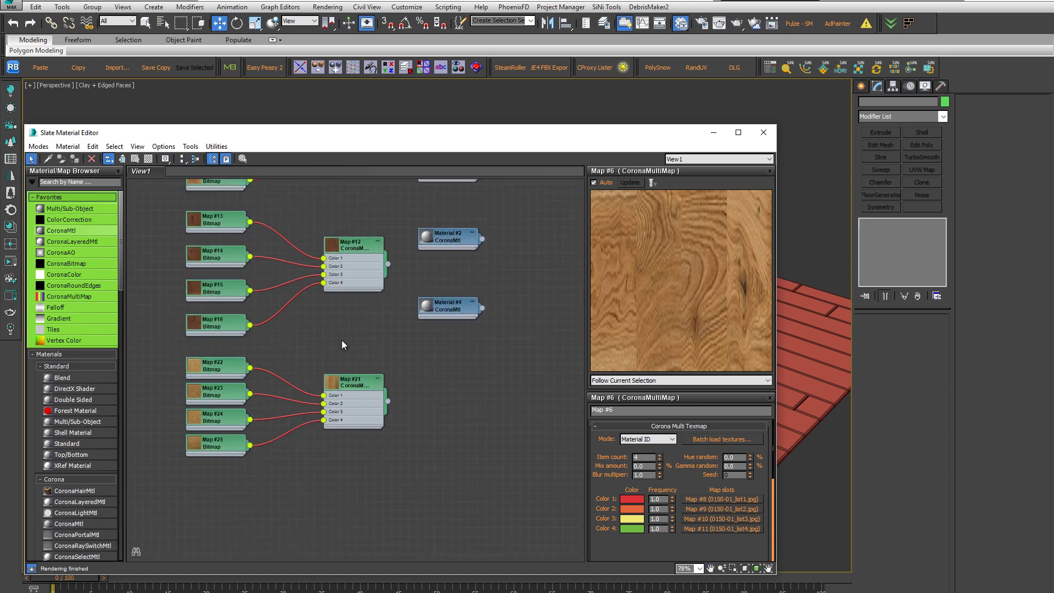
scroll(282, 235, "down", 2)
middle_click_drag(355, 324, 320, 314)
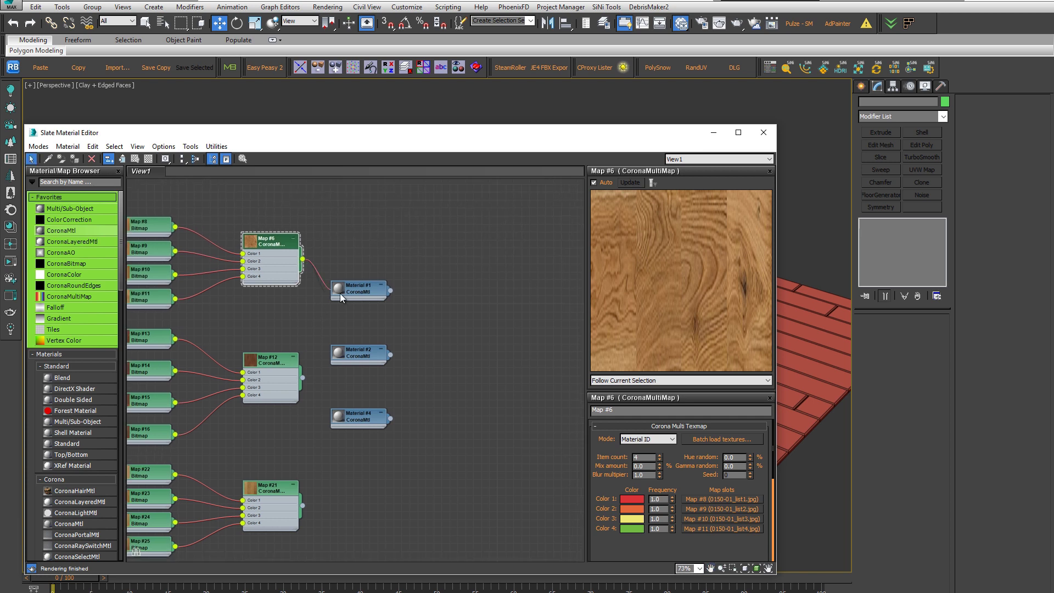
Feed Maps #6, #12 and #21 into the diffuse colour of Materials #1, #2 and #4
left_click_drag(341, 298, 331, 301)
left_click_drag(302, 378, 339, 363)
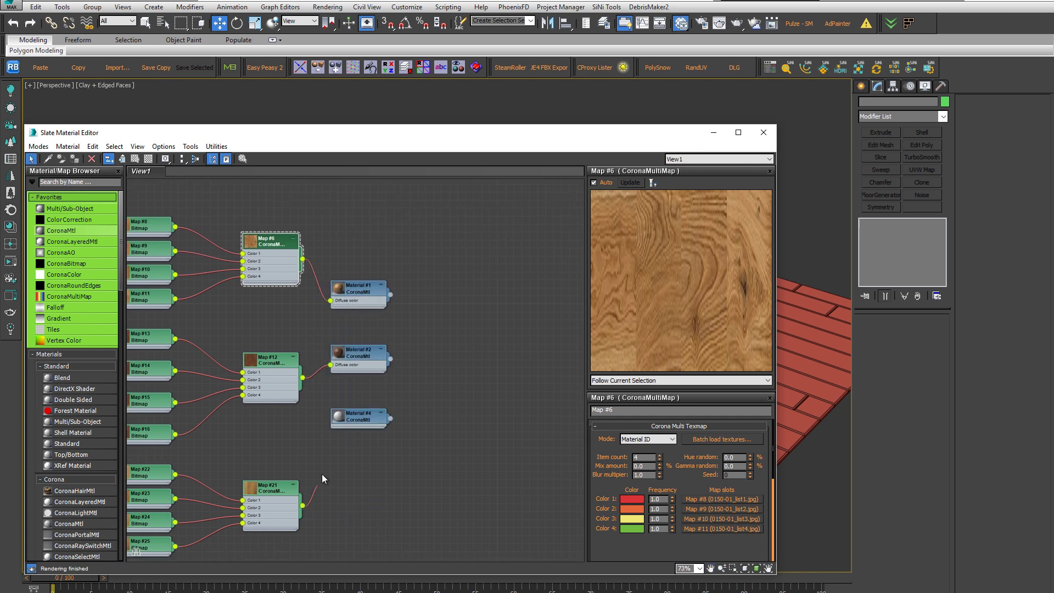
left_click_drag(321, 478, 337, 421)
middle_click_drag(368, 316, 444, 315)
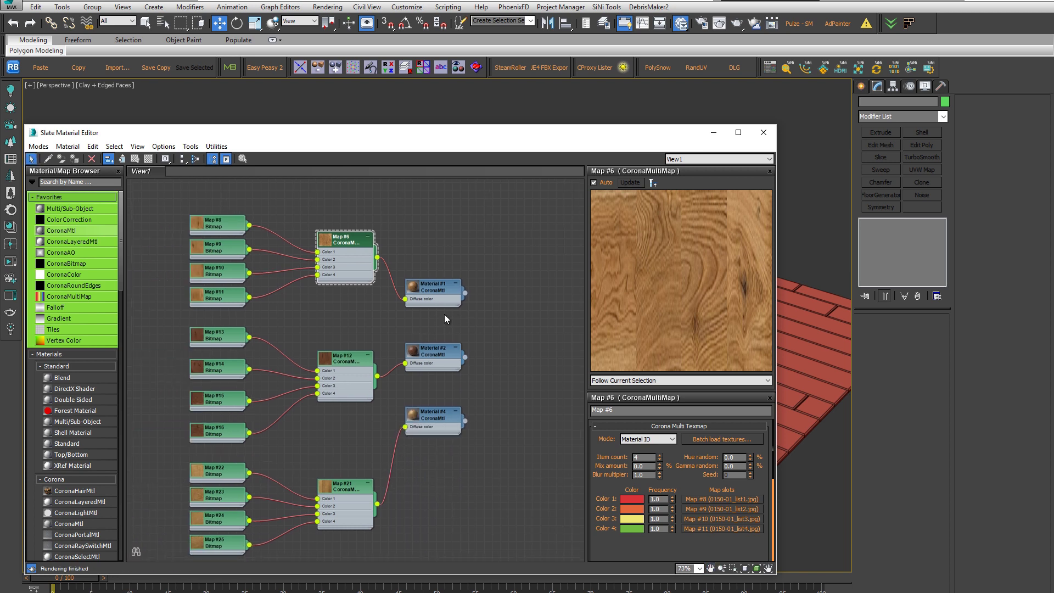
left_click_drag(120, 233, 122, 281)
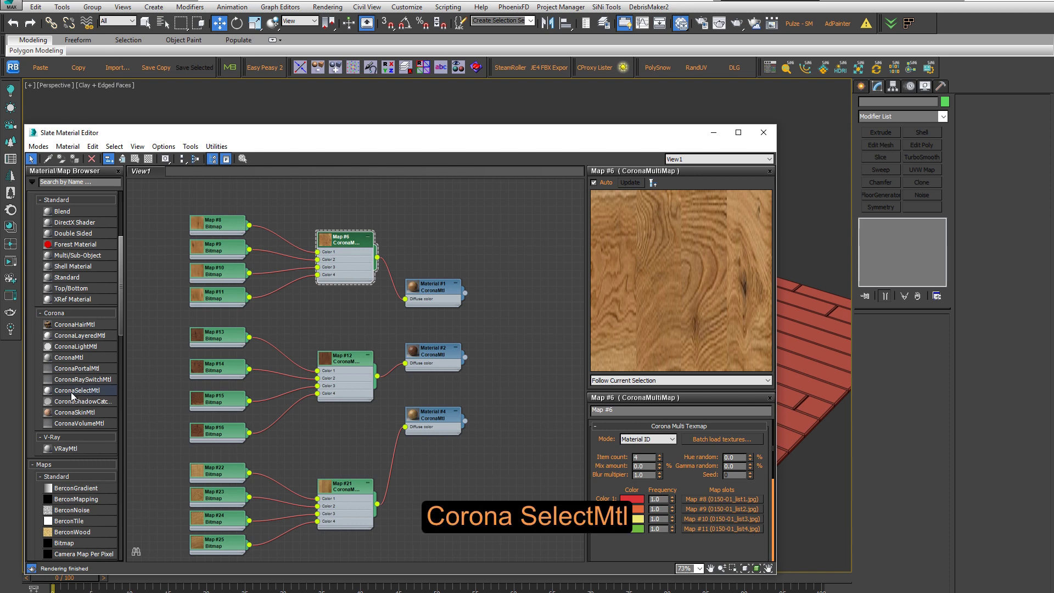
Add Corona Select material Material #5 with count 3, wired to Materials #1, #2 and #4
left_click_drag(526, 367, 503, 338)
scroll(509, 313, "up", 2)
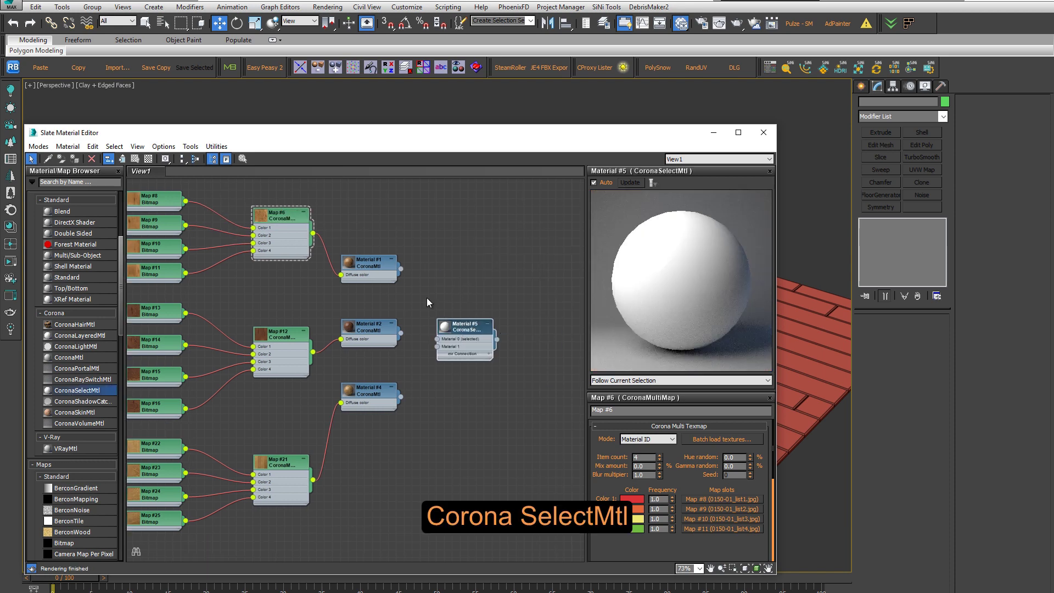
left_click(361, 336)
double_click(476, 336)
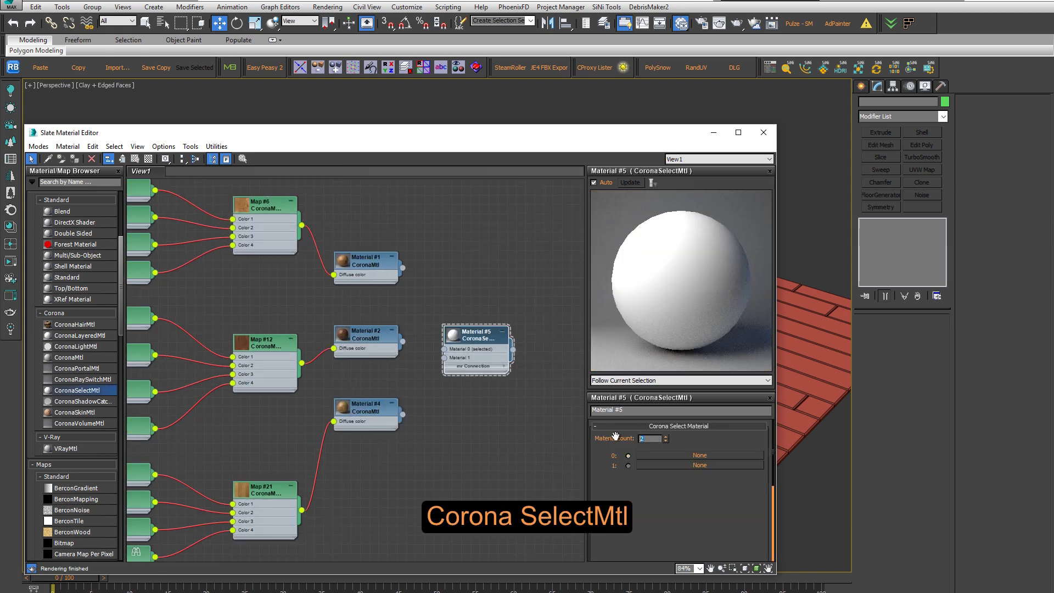
type("3")
key("Return")
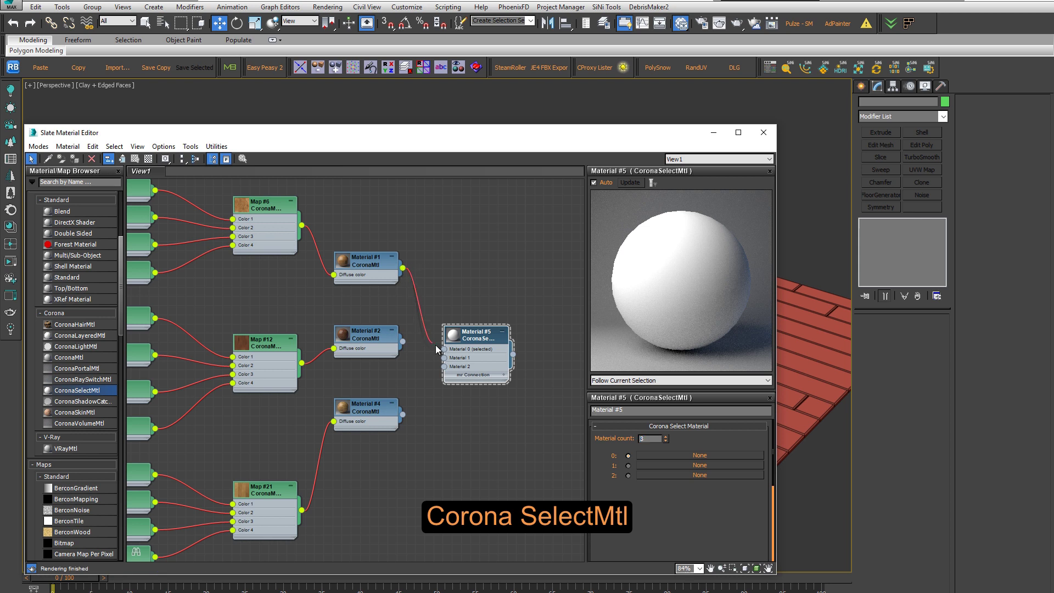
left_click_drag(438, 350, 445, 357)
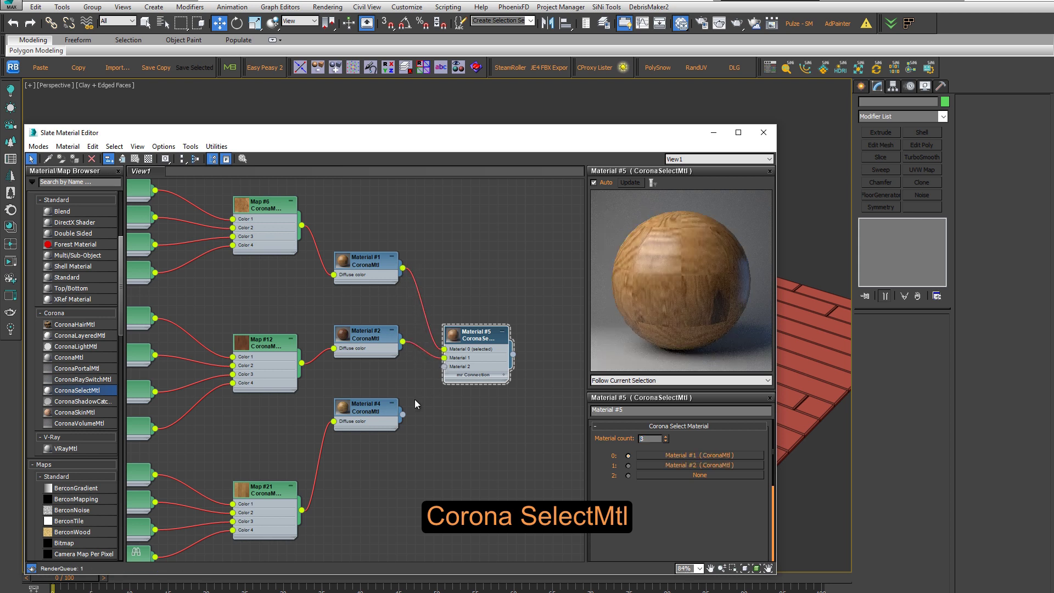
left_click_drag(407, 411, 445, 367)
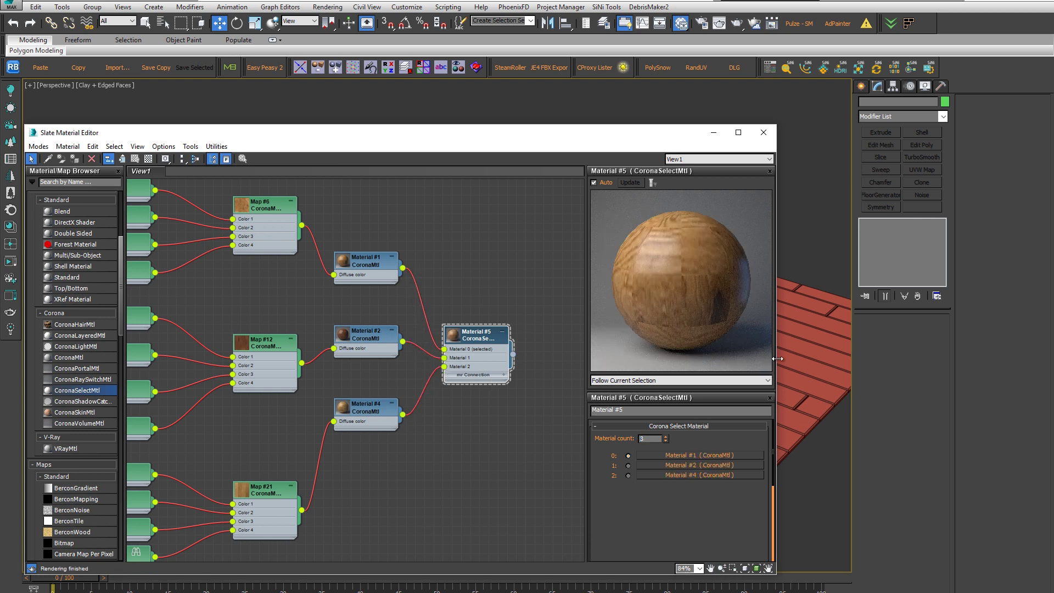
Start an interactive Corona render of the floor
left_click_drag(778, 359, 564, 358)
scroll(301, 335, "down", 4)
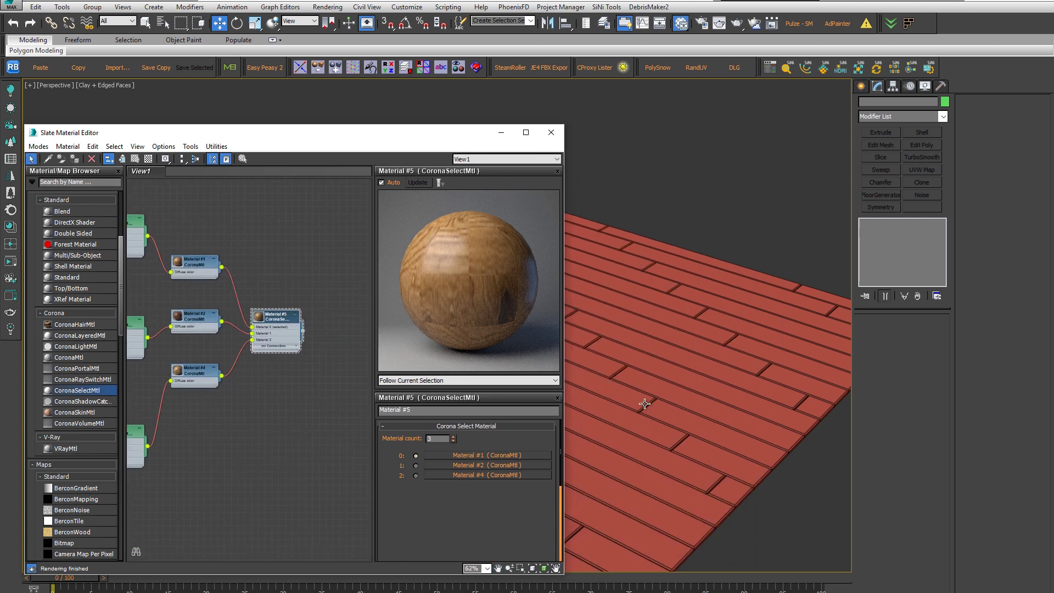
left_click(10, 295)
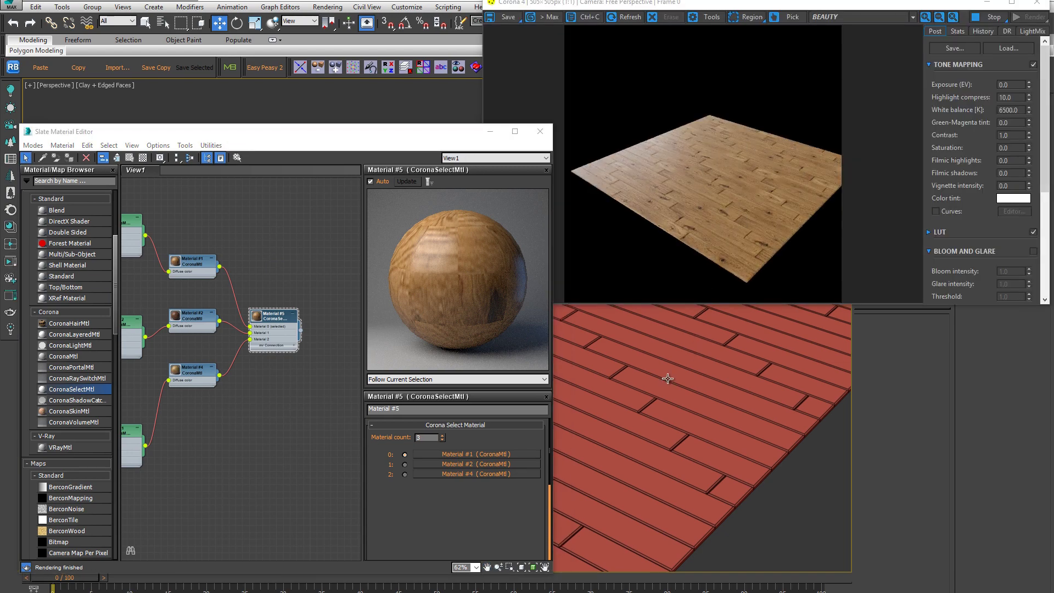
scroll(668, 378, "up", 2)
scroll(681, 390, "up", 1)
scroll(659, 398, "up", 1)
scroll(630, 388, "up", 1)
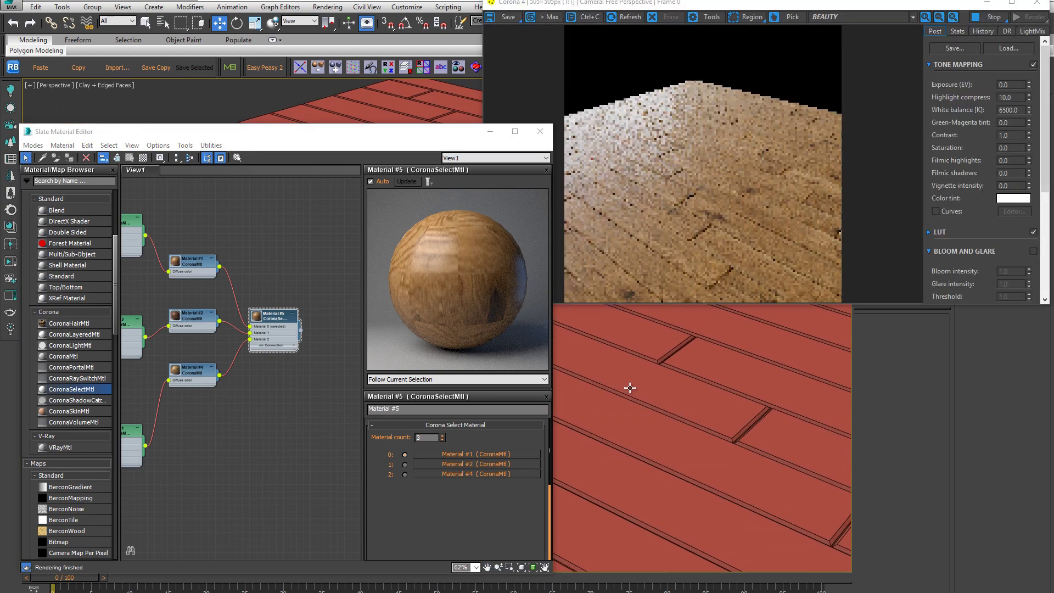
scroll(632, 406, "down", 2)
scroll(637, 391, "down", 1)
scroll(687, 394, "up", 2)
scroll(681, 391, "down", 3)
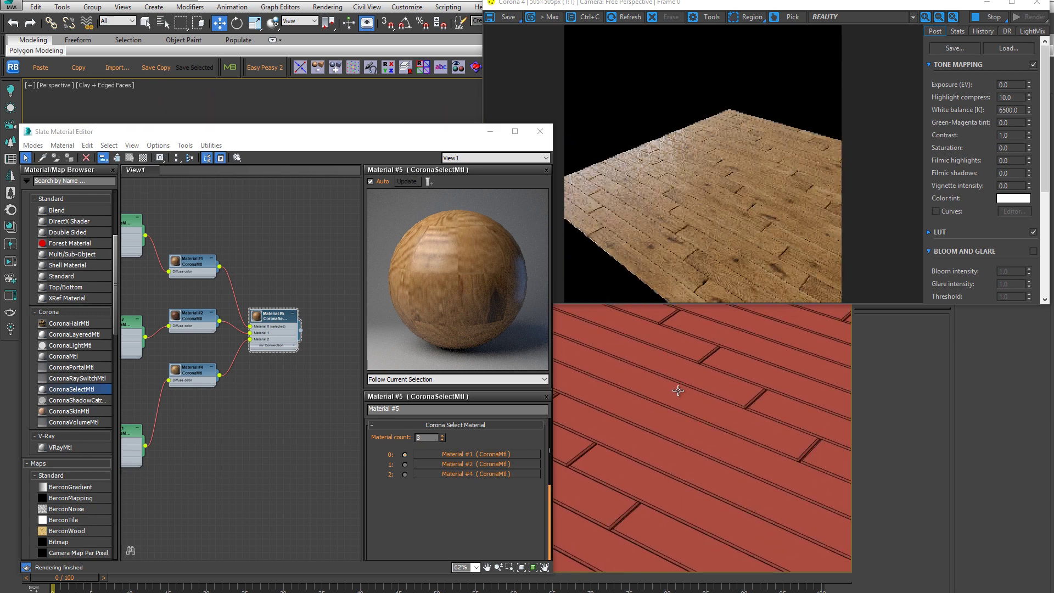
Toggle Material #5's slots to compare the floor's wood variants, ending on the second
left_click(280, 320)
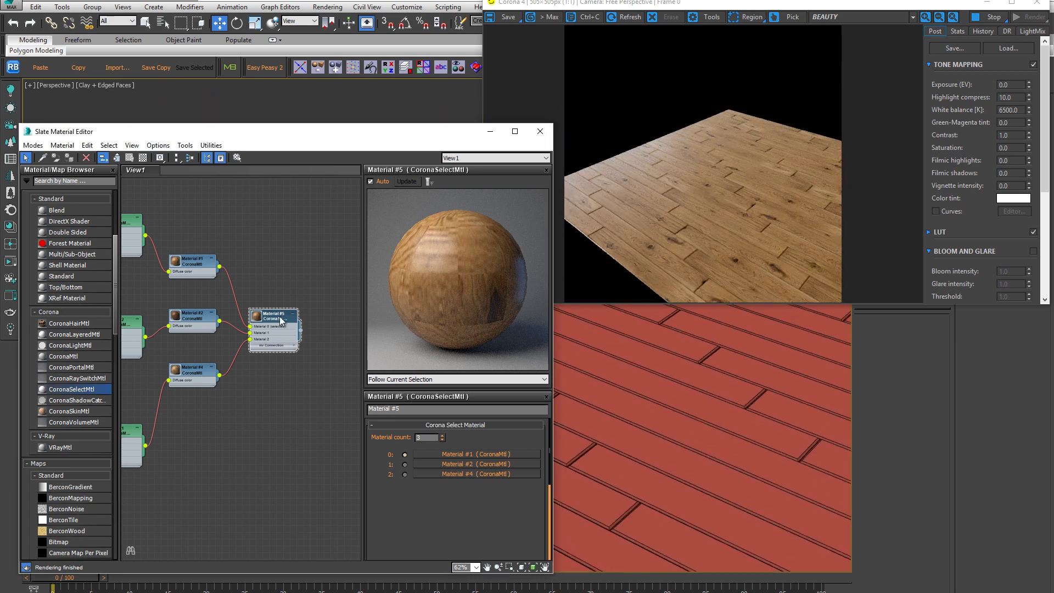
left_click(405, 465)
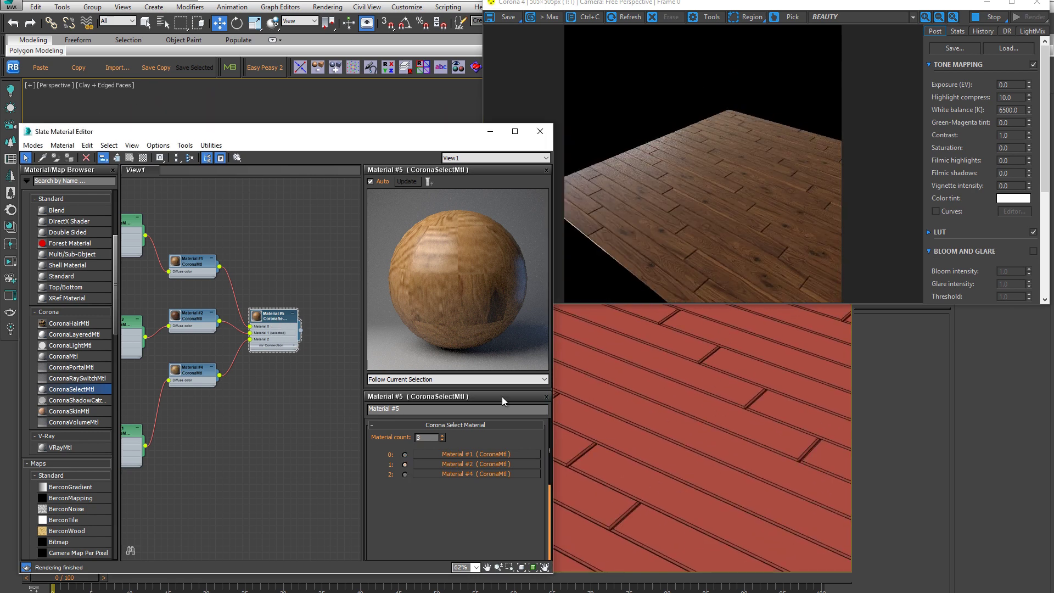
left_click(405, 454)
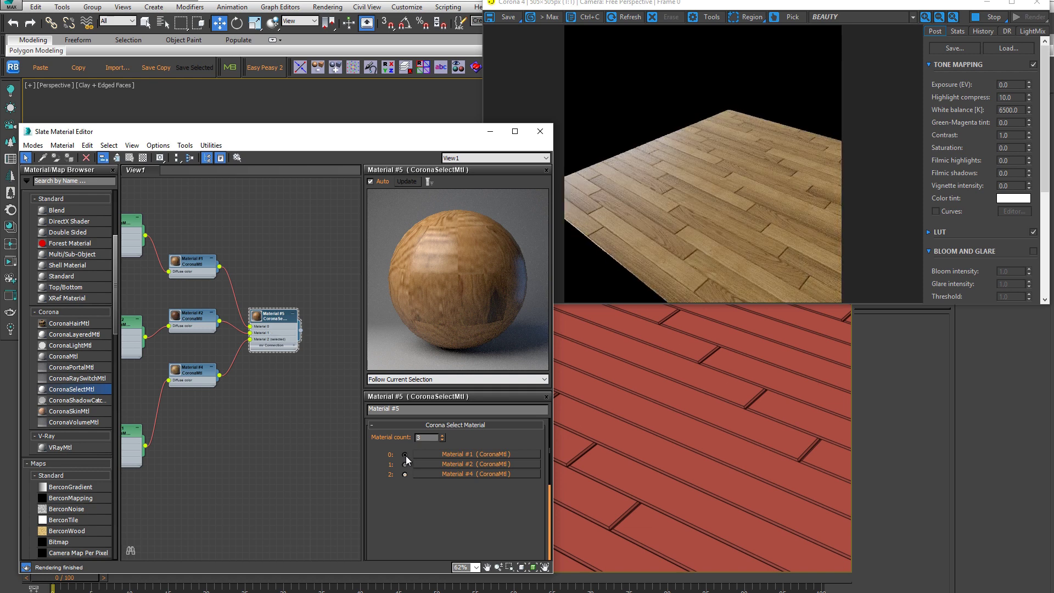
left_click(405, 465)
left_click(405, 474)
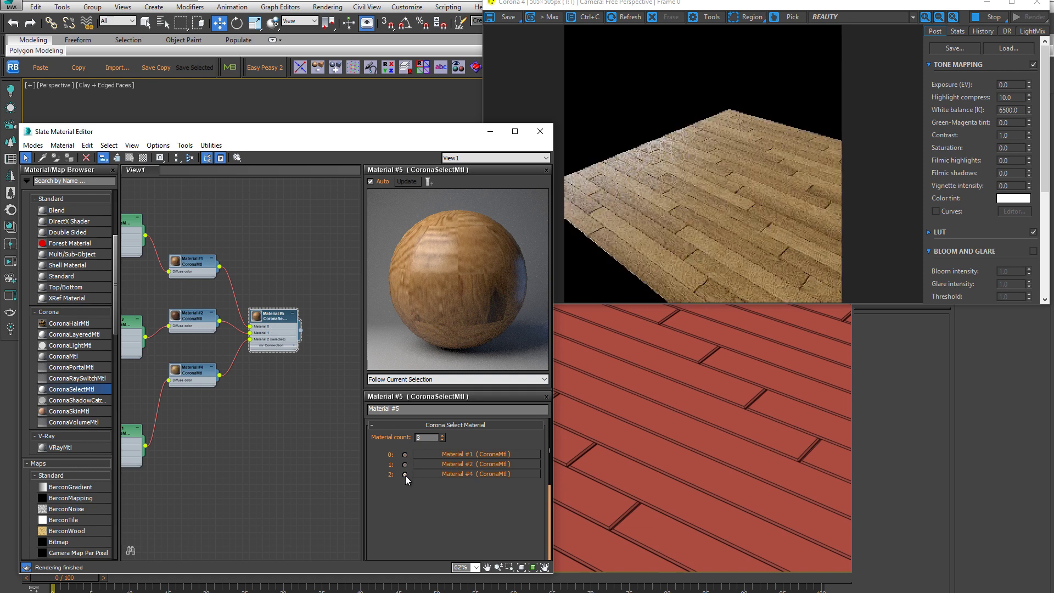
middle_click_drag(192, 295, 254, 292)
left_click(186, 216)
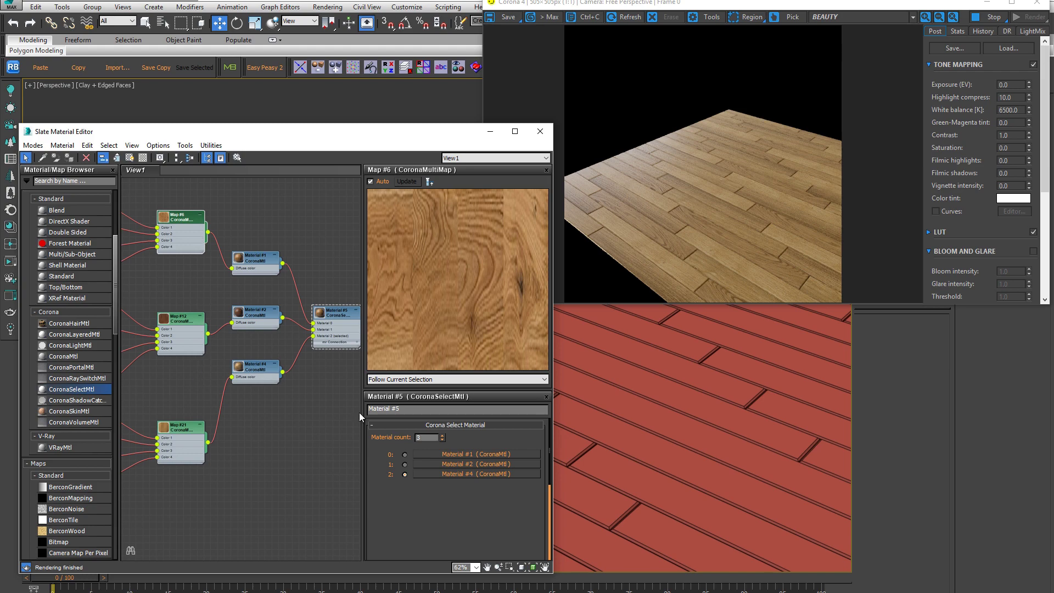
middle_click_drag(695, 437, 664, 414)
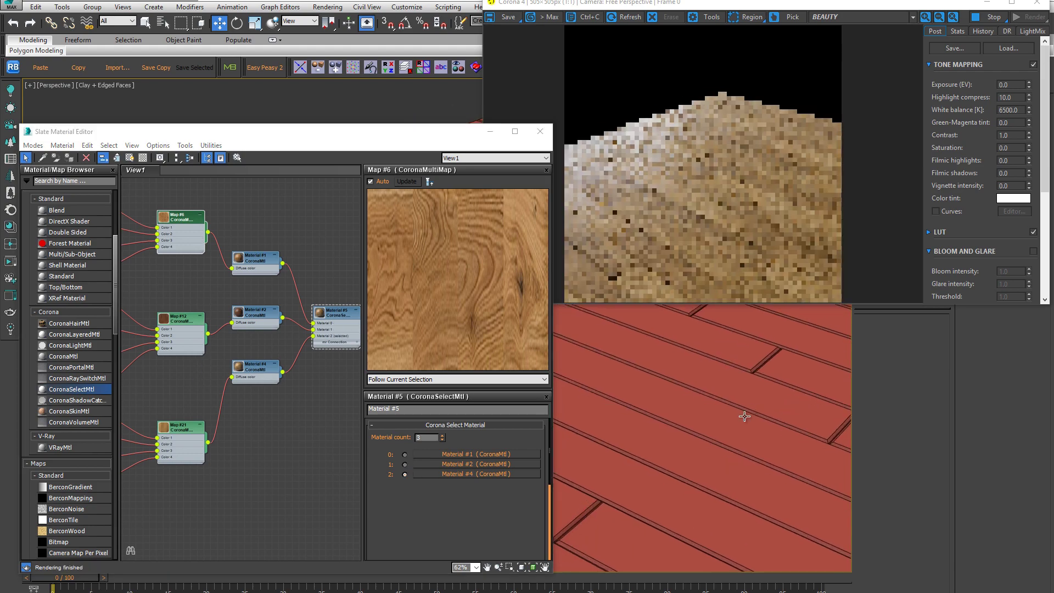
left_click(404, 465)
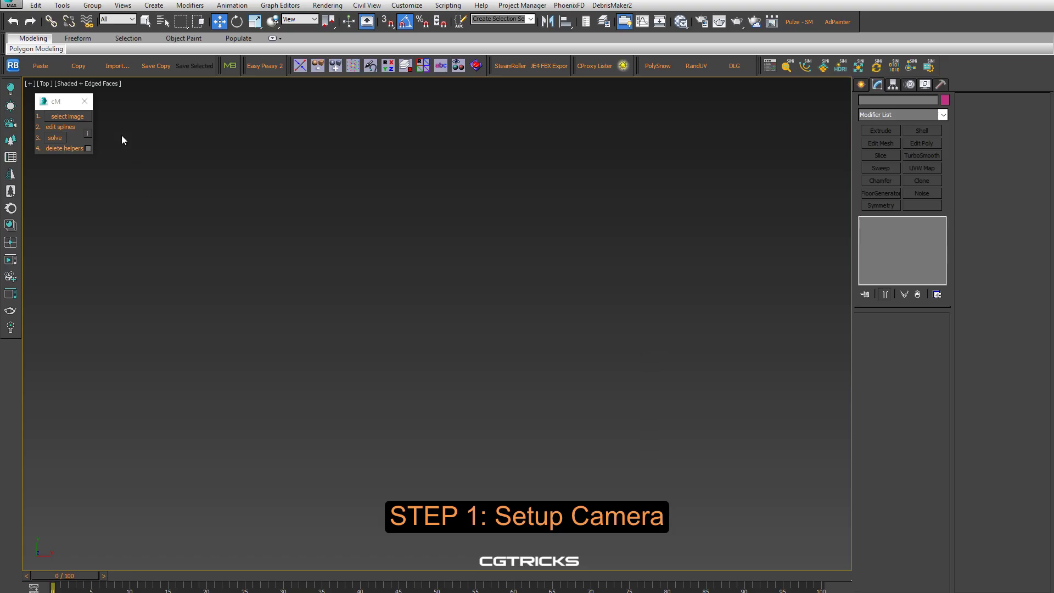
Load the Example kitchen photo through the cM script's image browser
left_click(68, 115)
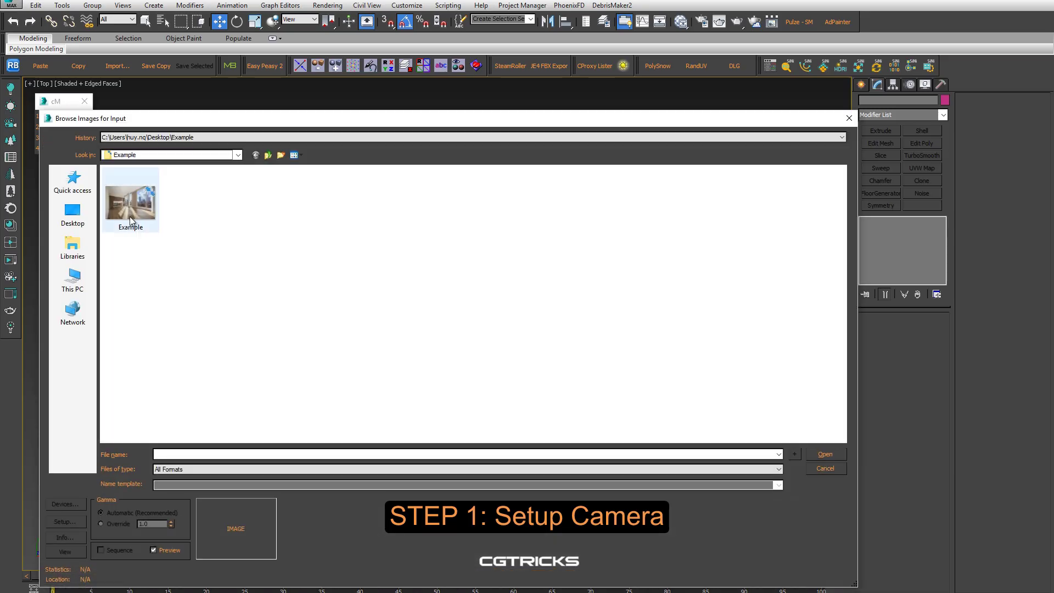
left_click(826, 454)
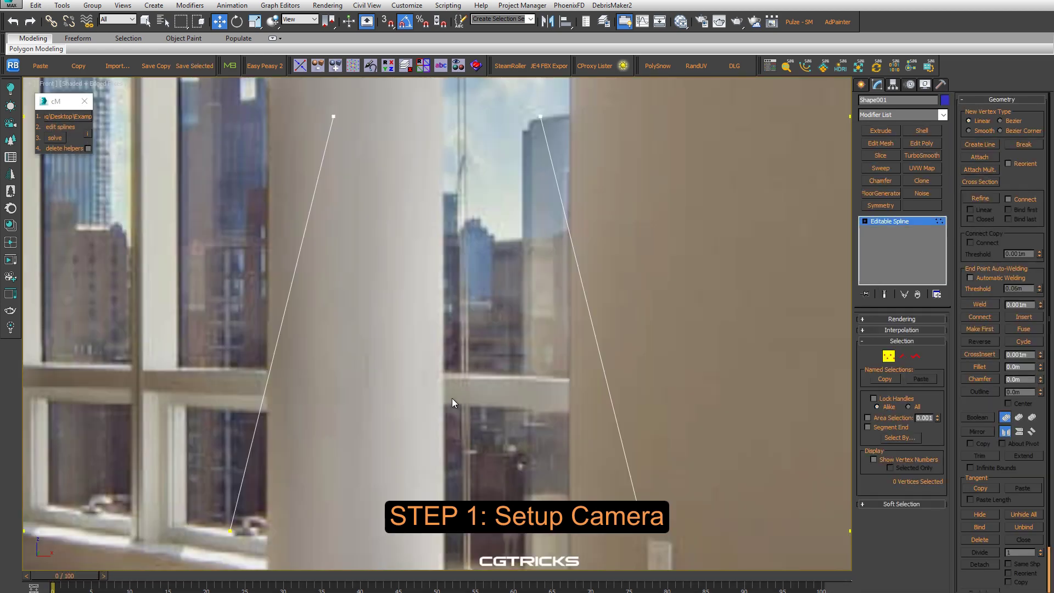
Move the upper-left spline vertices up onto the kitchen's ceiling corner
scroll(395, 308, "down", 3)
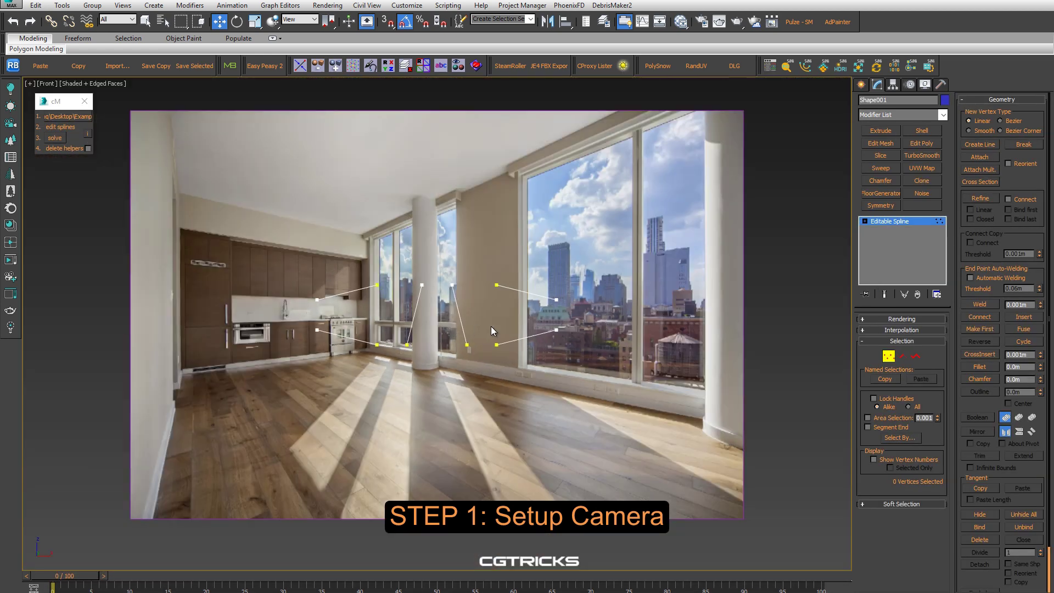
middle_click_drag(491, 327, 497, 337)
scroll(433, 314, "up", 2)
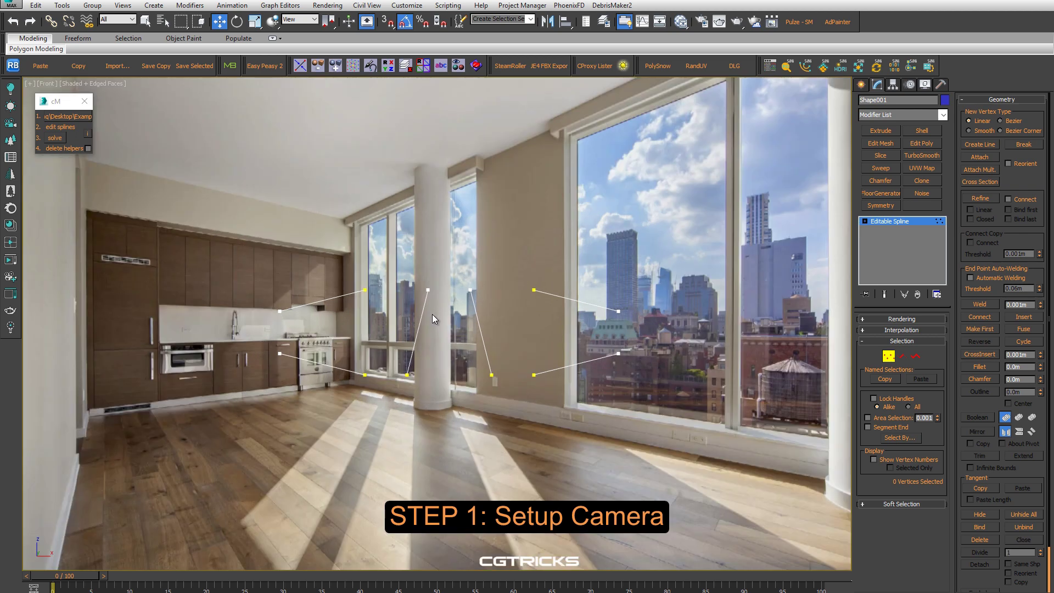
left_click_drag(378, 283, 266, 311)
middle_click_drag(403, 256, 508, 297)
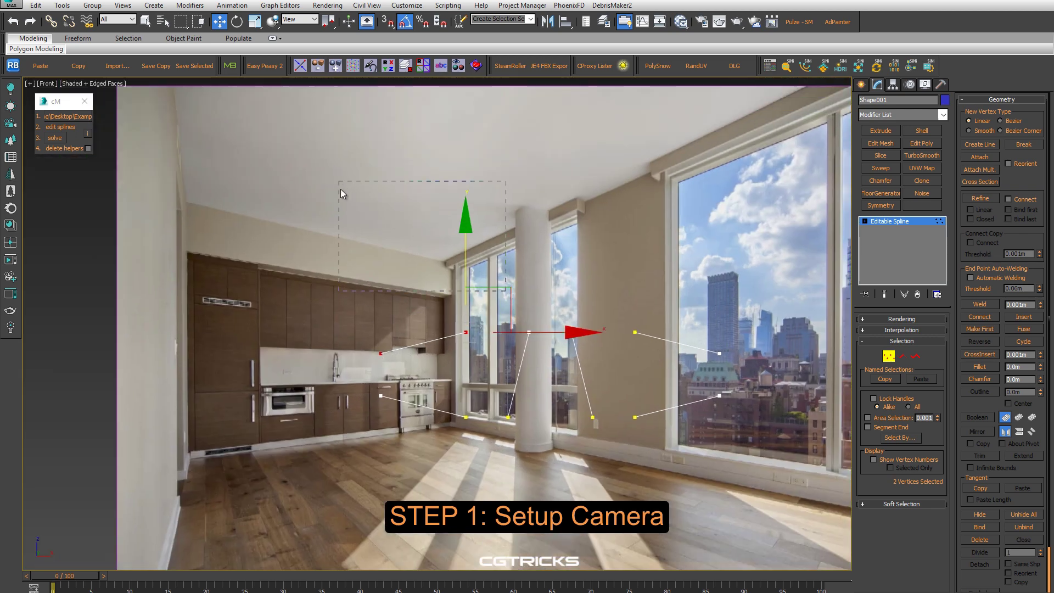
left_click_drag(380, 353, 207, 200)
scroll(261, 247, "up", 5)
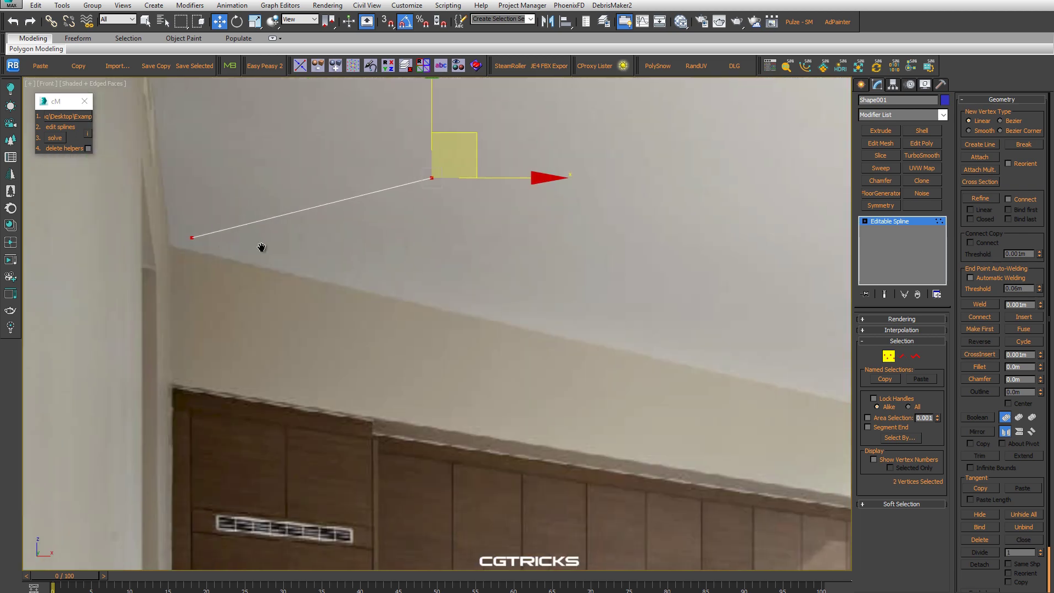
middle_click_drag(261, 247, 329, 246)
left_click(354, 331)
scroll(364, 270, "down", 5)
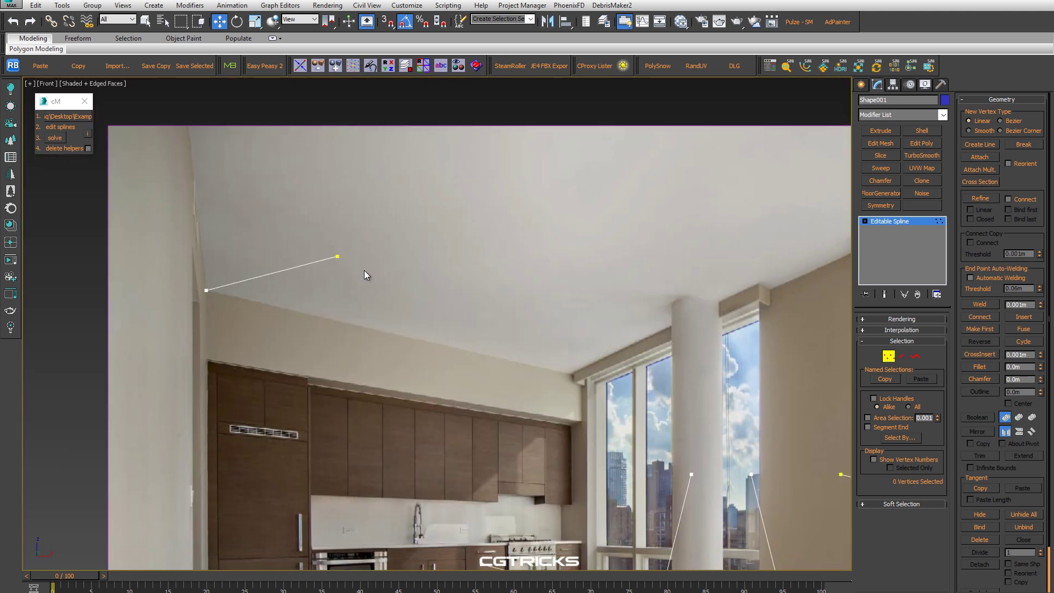
scroll(364, 252, "up", 2)
left_click(326, 259)
left_click_drag(378, 229, 665, 385)
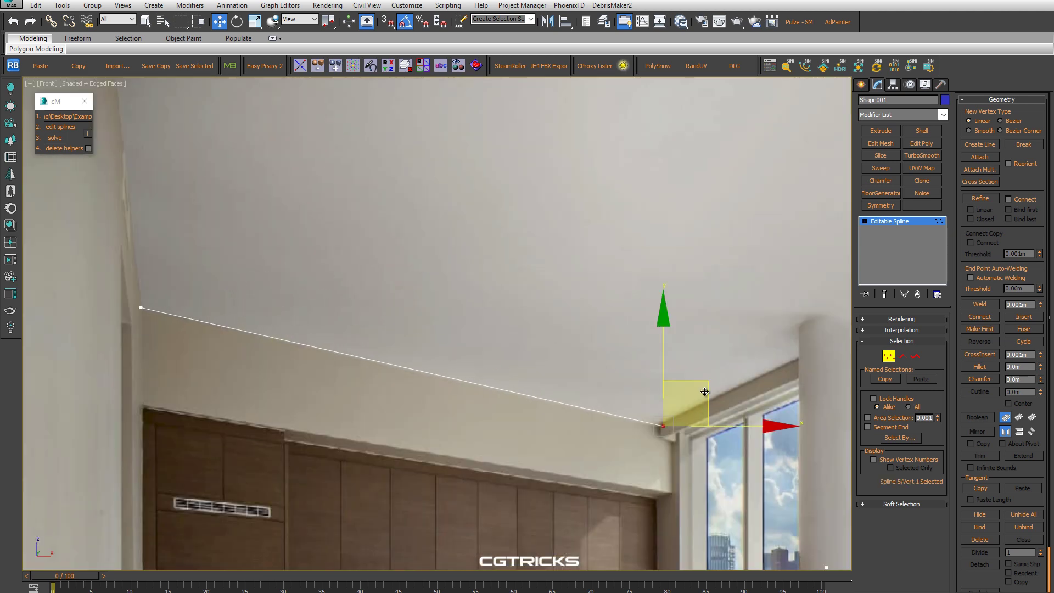
scroll(659, 381, "up", 3)
scroll(659, 381, "down", 2)
scroll(450, 380, "down", 3)
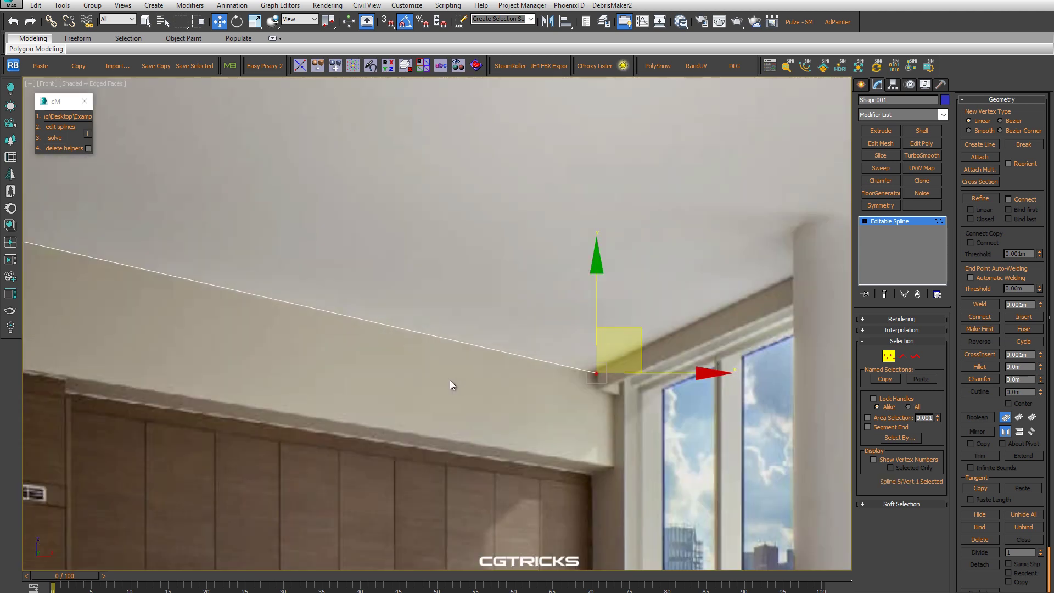
left_click(434, 376)
Lay the floor guide line along the cabinet base, ending at the floor corner
scroll(424, 369, "down", 3)
middle_click_drag(424, 369, 524, 333)
scroll(525, 332, "up", 3)
left_click(508, 296)
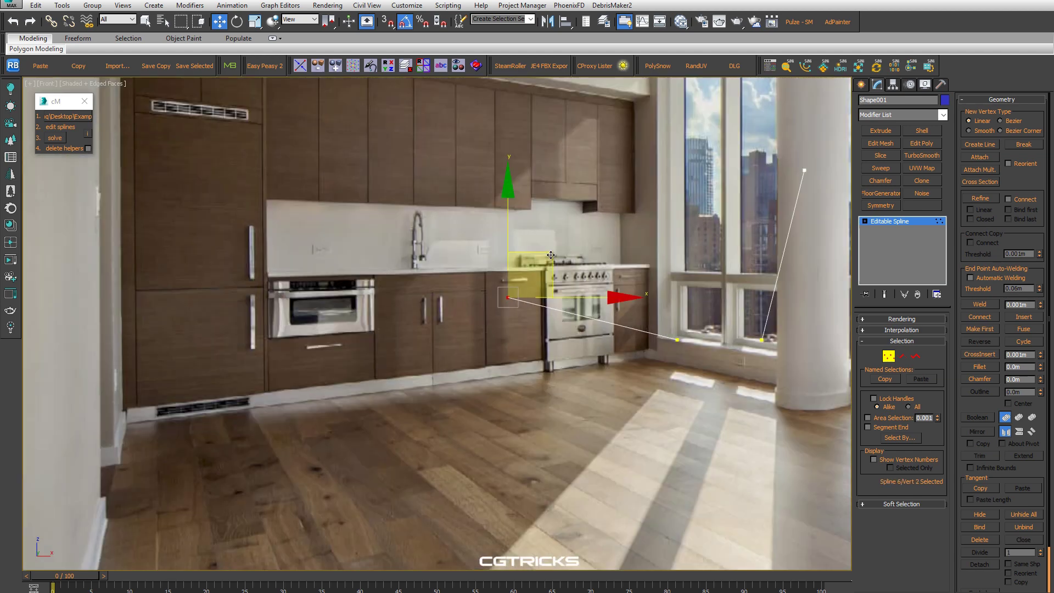
left_click_drag(527, 275, 173, 381)
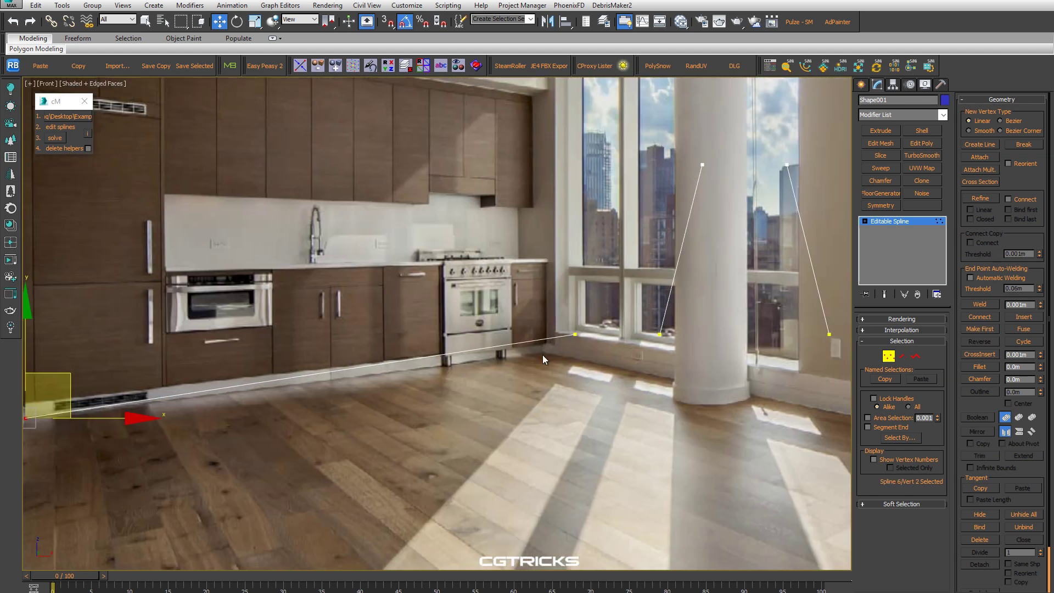
left_click(565, 329)
scroll(595, 322, "up", 2)
scroll(566, 330, "up", 2)
scroll(536, 339, "up", 2)
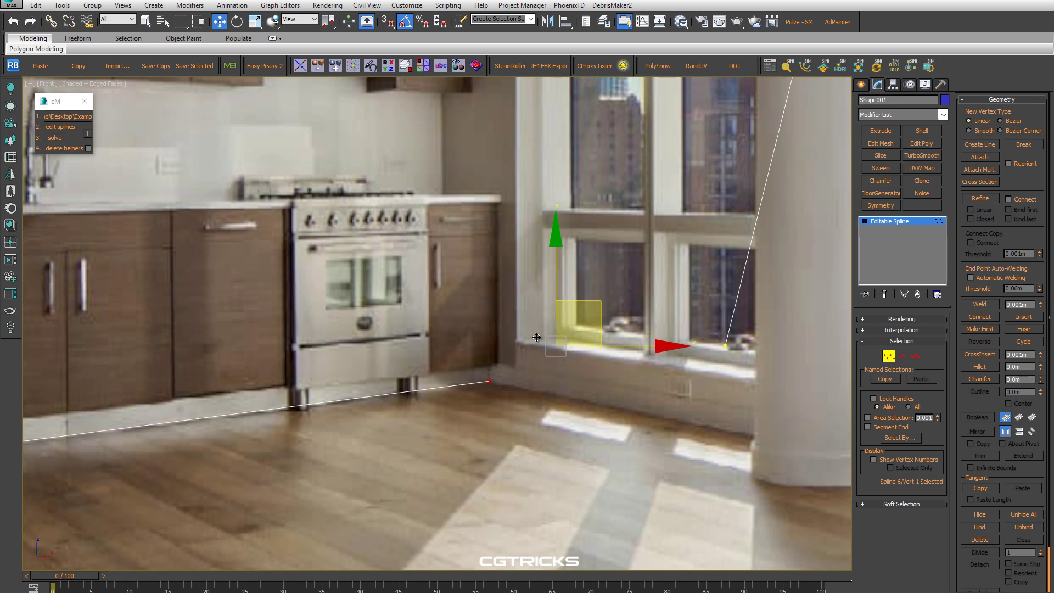
left_click(537, 338)
scroll(538, 338, "down", 2)
middle_click_drag(494, 341, 272, 336)
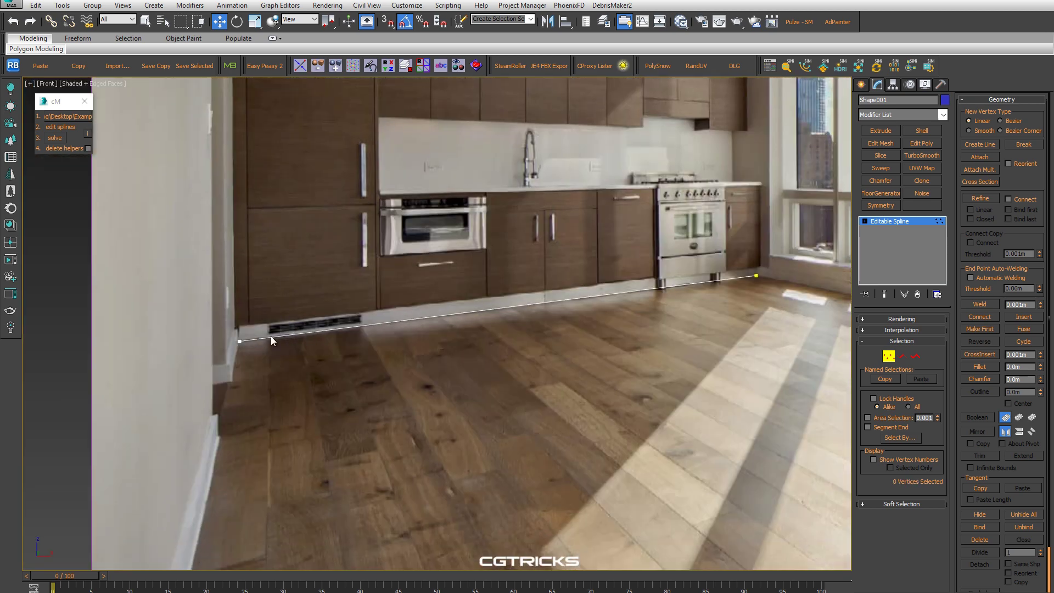
scroll(236, 338, "up", 3)
left_click(222, 348)
left_click(391, 326)
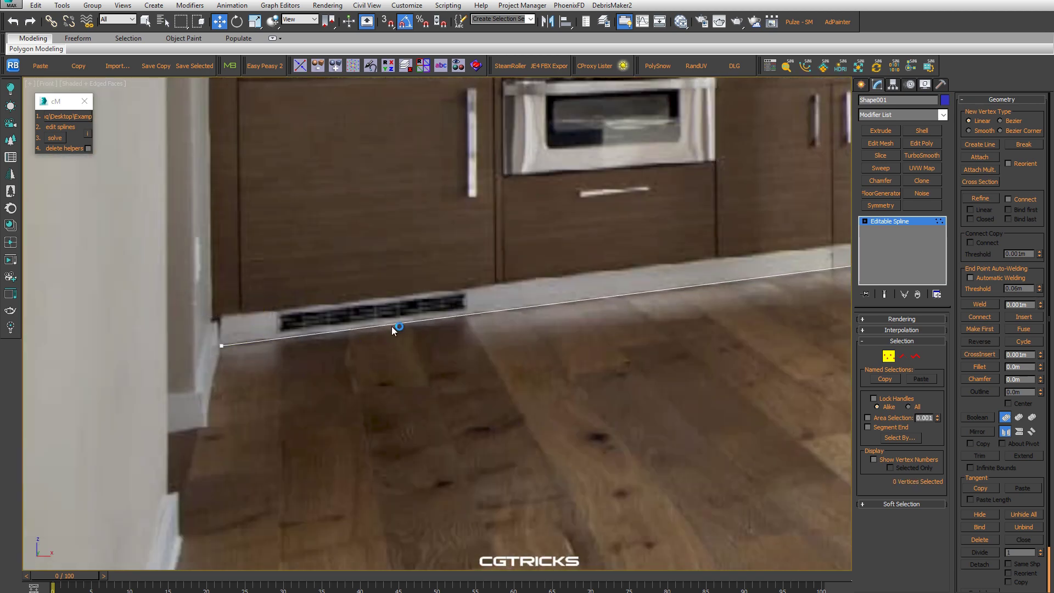
Move the ceiling-corner vertex pair onto the corner and line it up with the ceiling edge
scroll(391, 326, "down", 6)
scroll(331, 361, "down", 3)
scroll(612, 245, "up", 2)
middle_click_drag(613, 246, 404, 384)
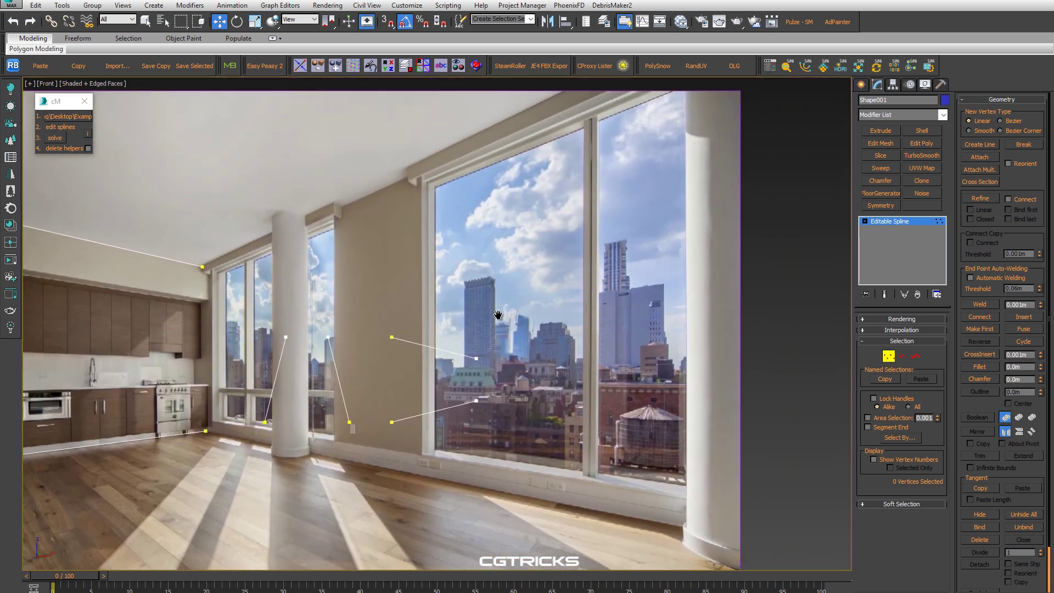
left_click(412, 354)
scroll(539, 336, "up", 2)
left_click_drag(539, 337, 330, 311)
scroll(331, 311, "up", 3)
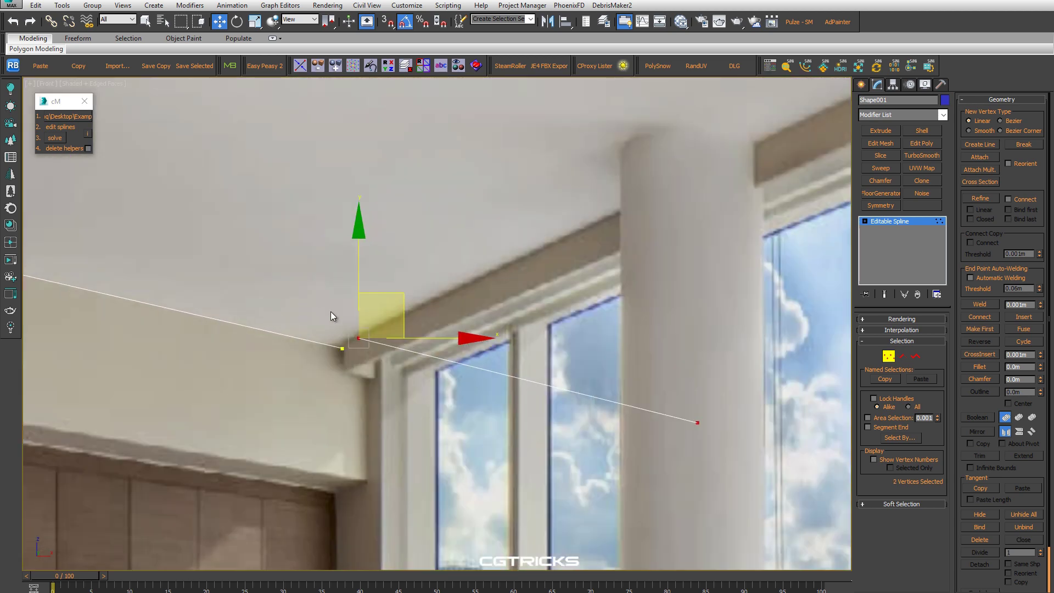
scroll(357, 330, "up", 3)
scroll(528, 301, "down", 2)
scroll(420, 374, "down", 5)
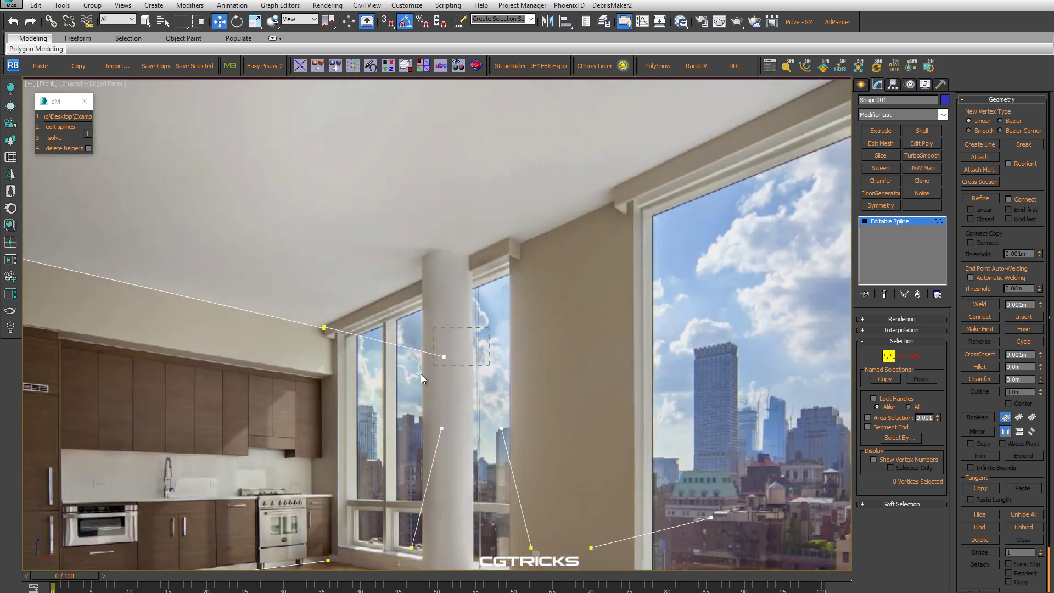
scroll(404, 353, "down", 3)
scroll(344, 378, "up", 3)
scroll(593, 203, "up", 5)
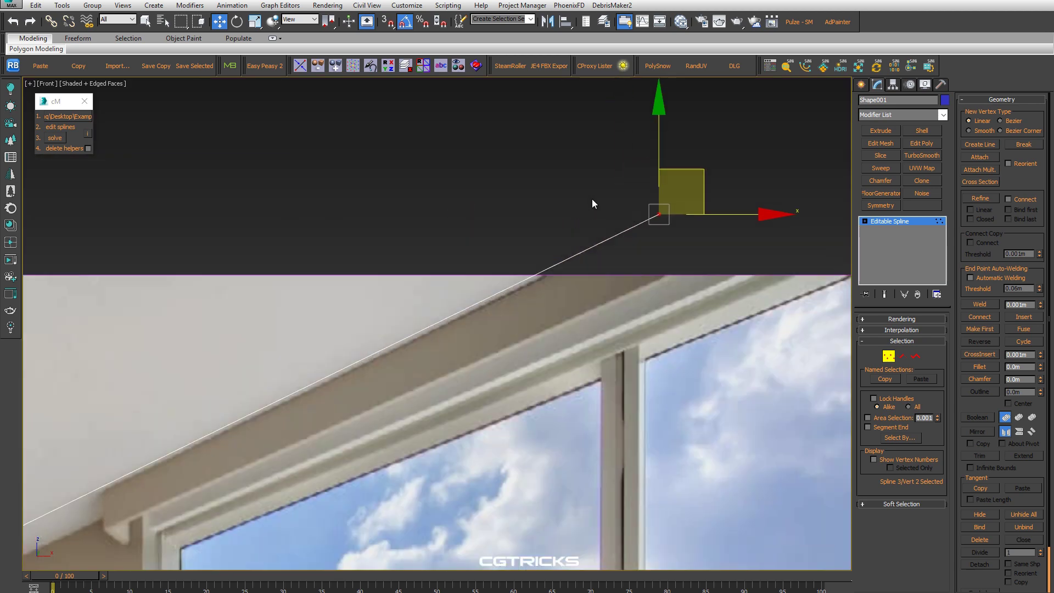
left_click_drag(702, 171, 710, 169)
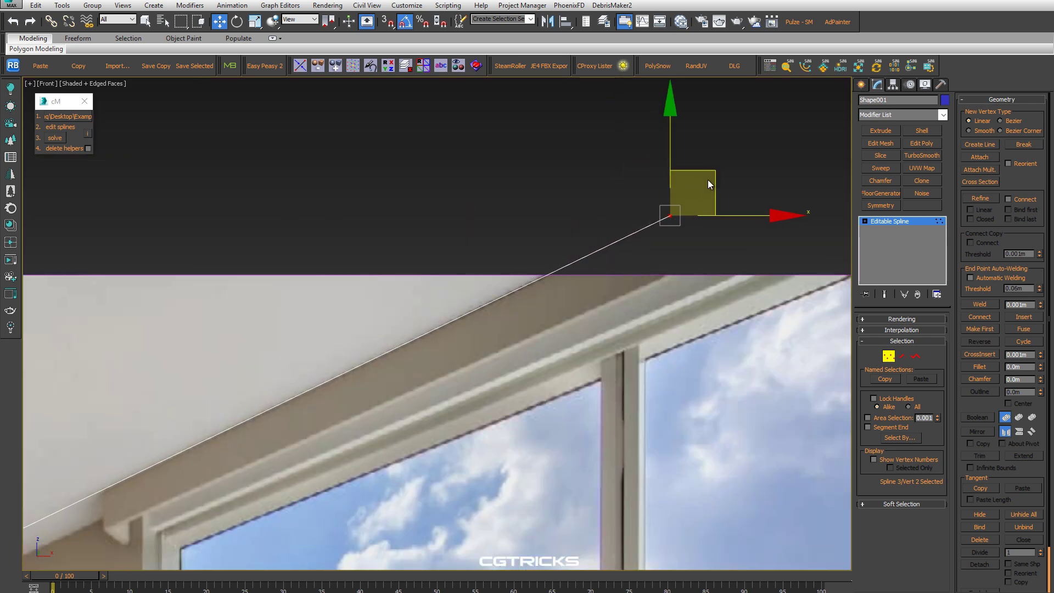
scroll(510, 363, "down", 5)
left_click(511, 363)
scroll(330, 327, "up", 5)
scroll(308, 352, "up", 3)
left_click(298, 362)
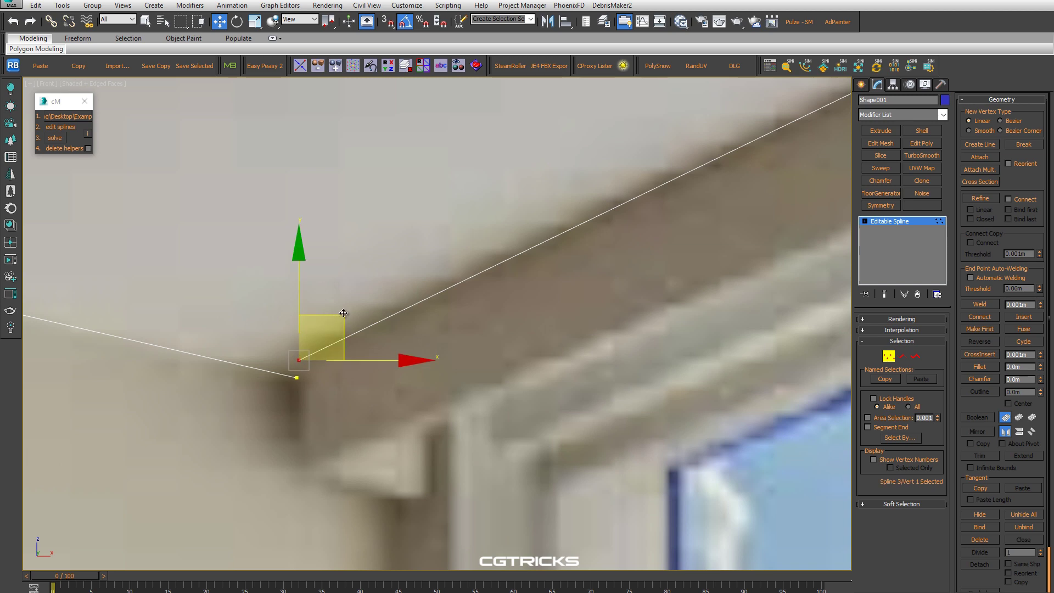
left_click(619, 354)
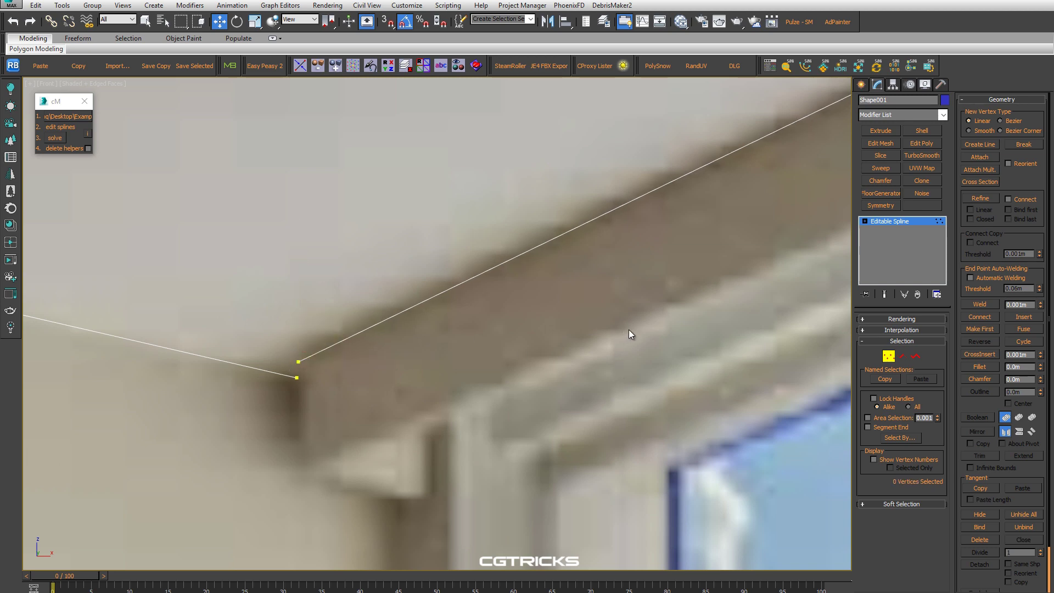
Place the right-side floor line's ends at the column base and kitchen floor corner
scroll(559, 283, "down", 5)
scroll(588, 346, "up", 2)
scroll(588, 346, "up", 2)
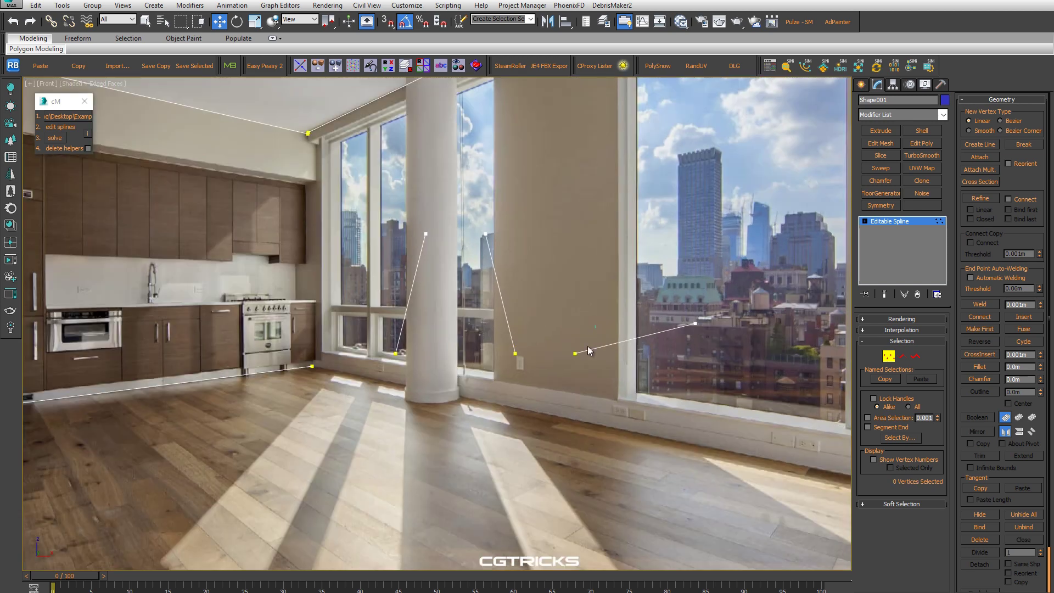
left_click(575, 352)
left_click_drag(619, 309, 367, 325)
scroll(384, 363, "up", 4)
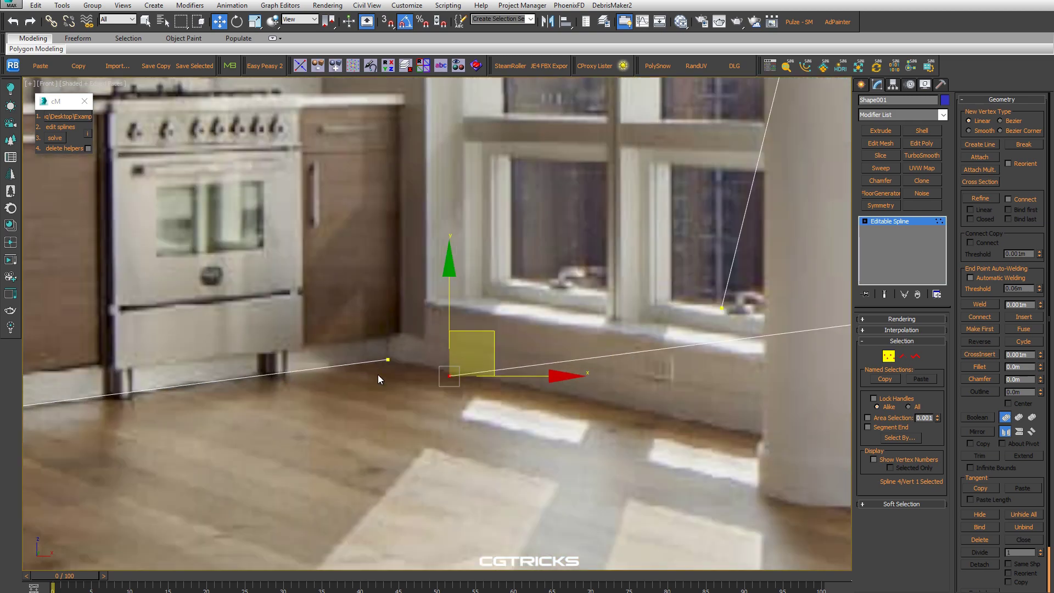
scroll(330, 362, "up", 2)
scroll(368, 325, "down", 4)
scroll(363, 318, "down", 2)
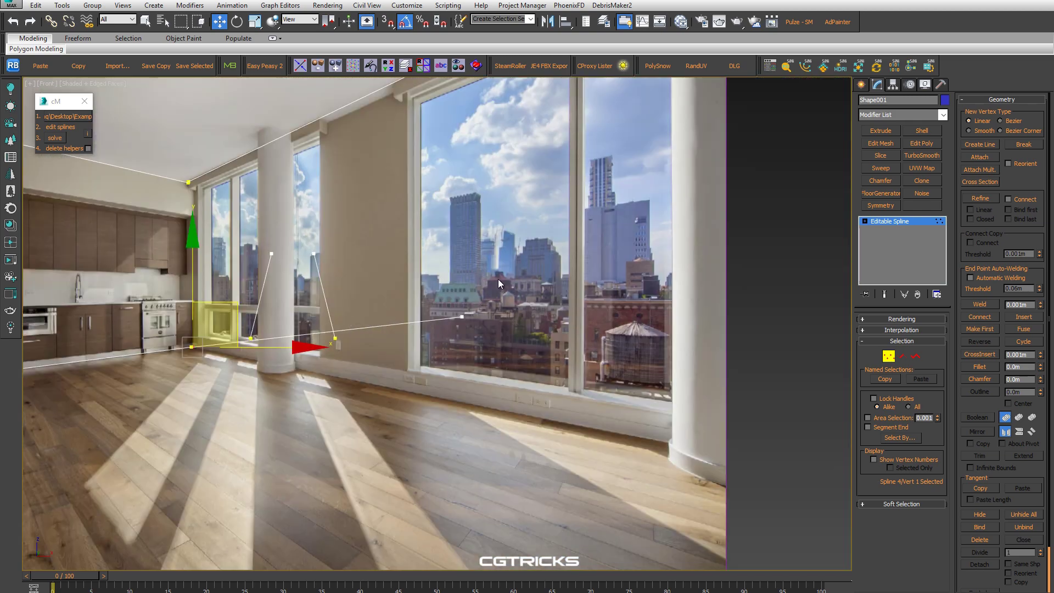
scroll(354, 309, "up", 2)
left_click_drag(351, 278, 564, 396)
scroll(564, 397, "up", 2)
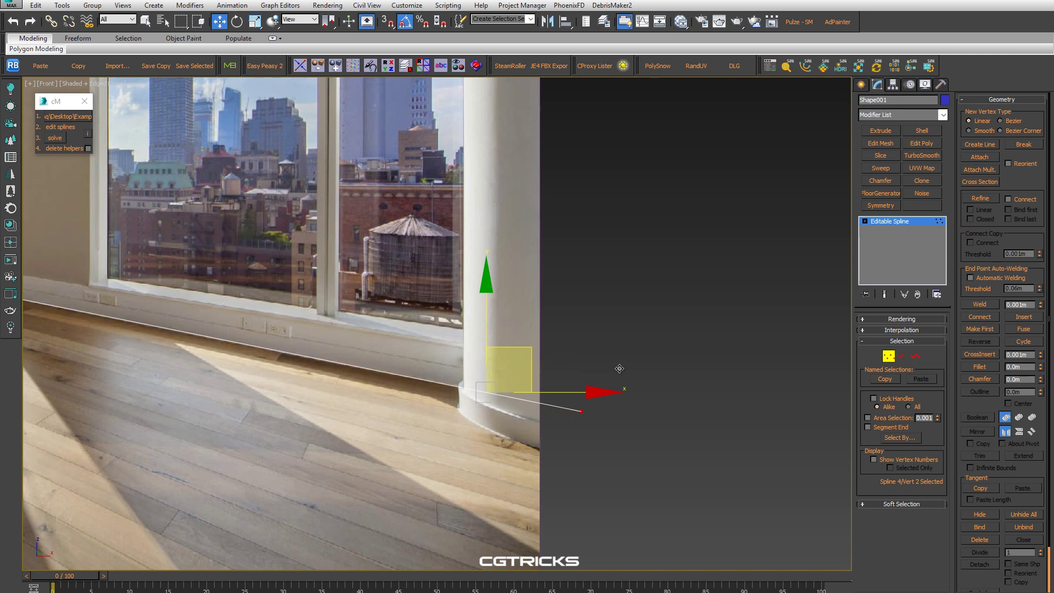
scroll(582, 368, "down", 4)
scroll(478, 298, "up", 4)
scroll(479, 298, "up", 4)
left_click(476, 345)
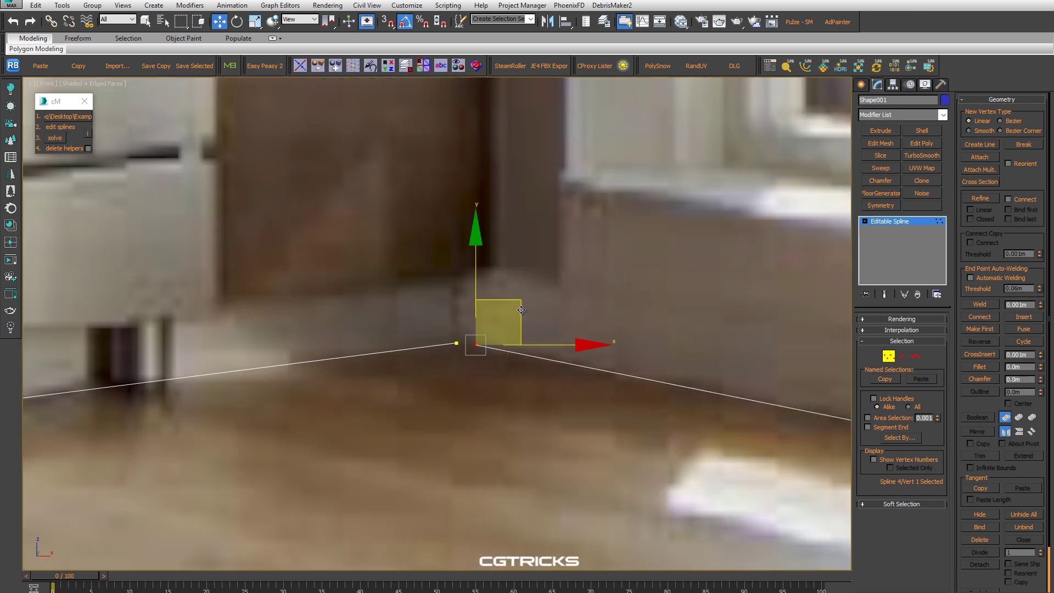
left_click_drag(519, 304, 517, 304)
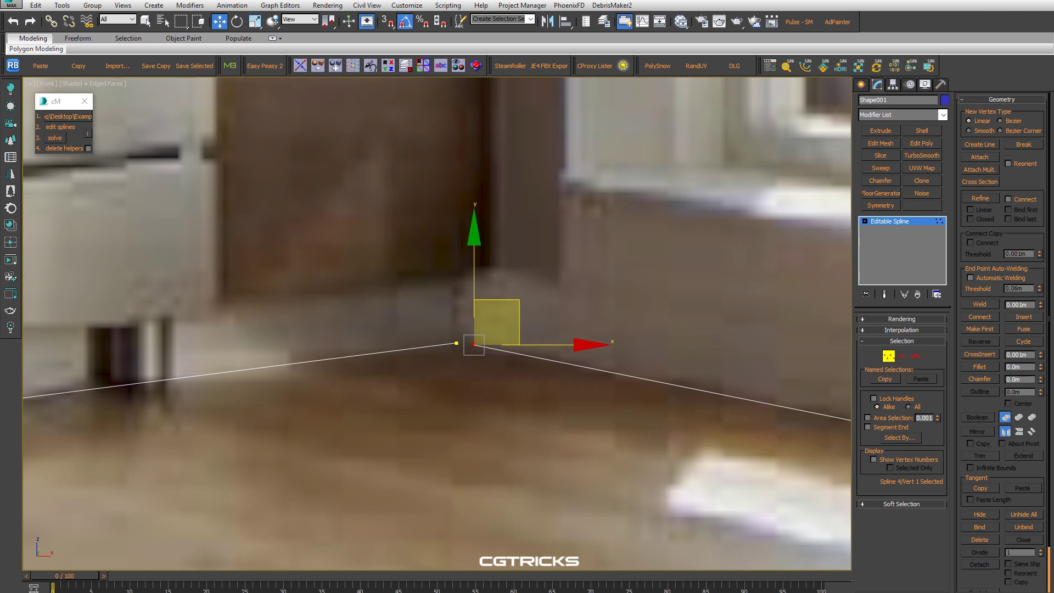
scroll(555, 348, "down", 4)
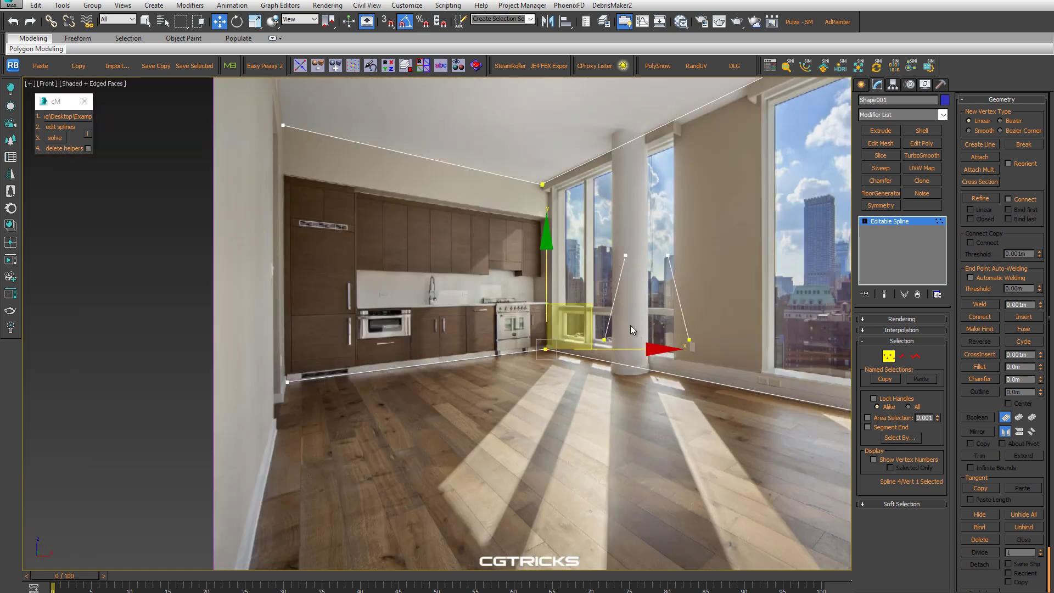
scroll(630, 325, "up", 1)
scroll(585, 263, "up", 2)
Align the line beside the column from the ceiling edge down to the column base
left_click(573, 416)
scroll(492, 358, "down", 3)
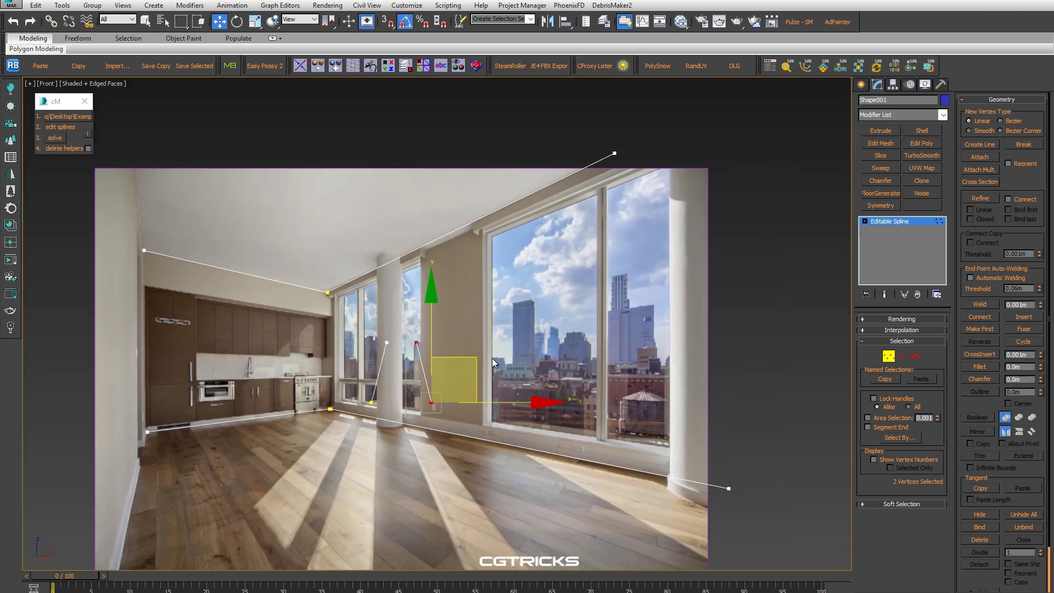
scroll(492, 358, "up", 2)
scroll(688, 327, "up", 4)
left_click_drag(689, 328, 702, 278)
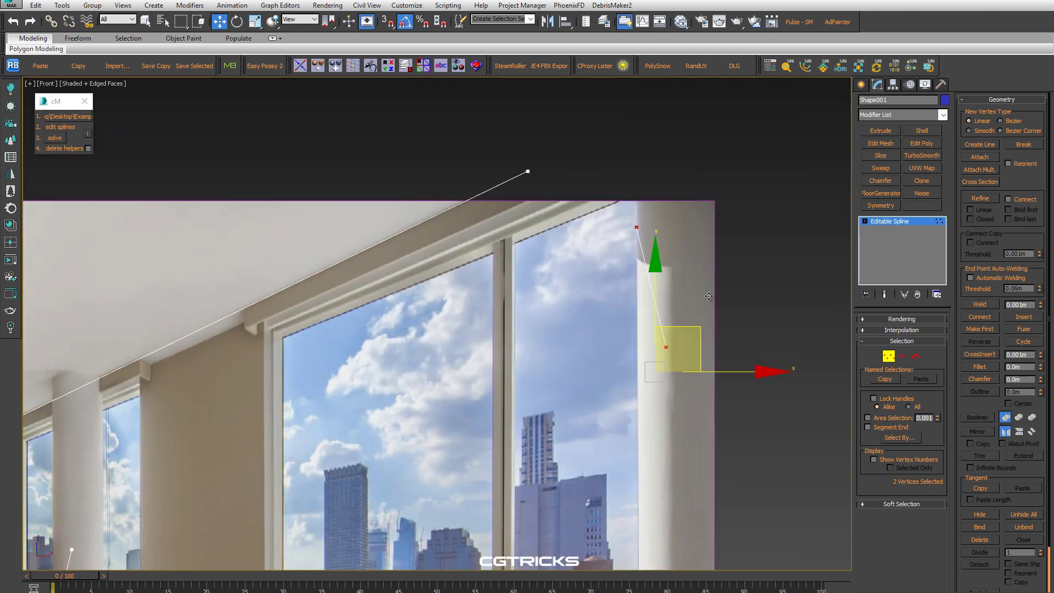
left_click(706, 346)
scroll(679, 372, "down", 3)
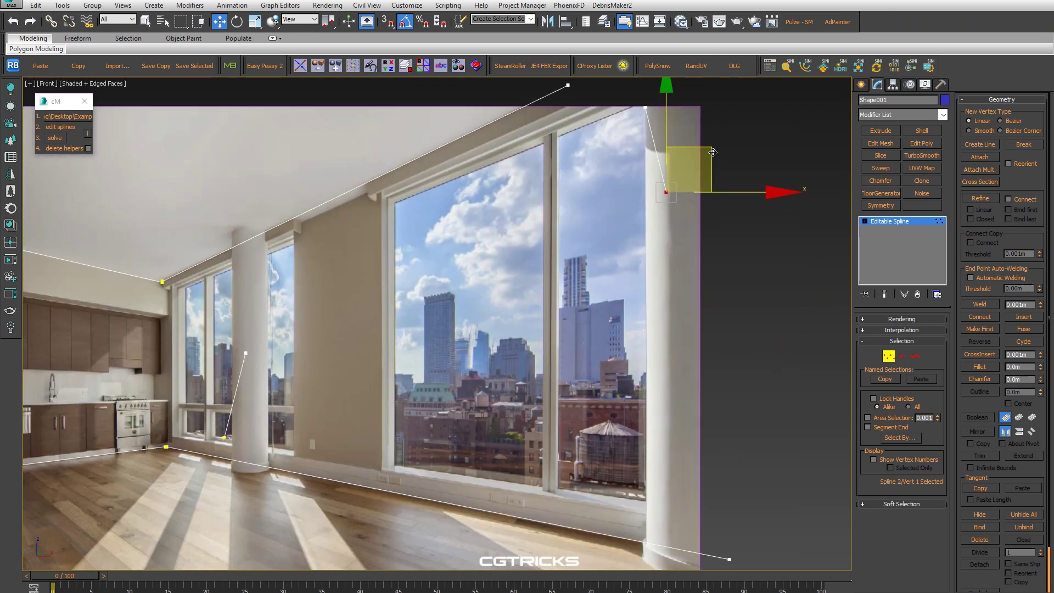
left_click_drag(681, 176, 673, 522)
scroll(654, 527, "up", 5)
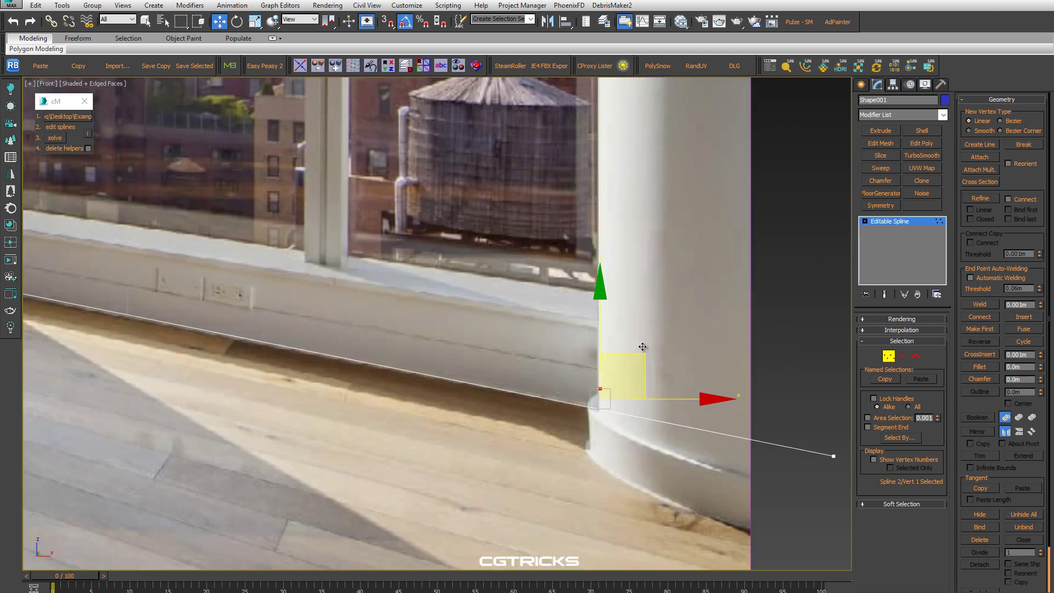
scroll(641, 345, "down", 3)
left_click(669, 194)
scroll(651, 246, "up", 3)
scroll(633, 221, "up", 2)
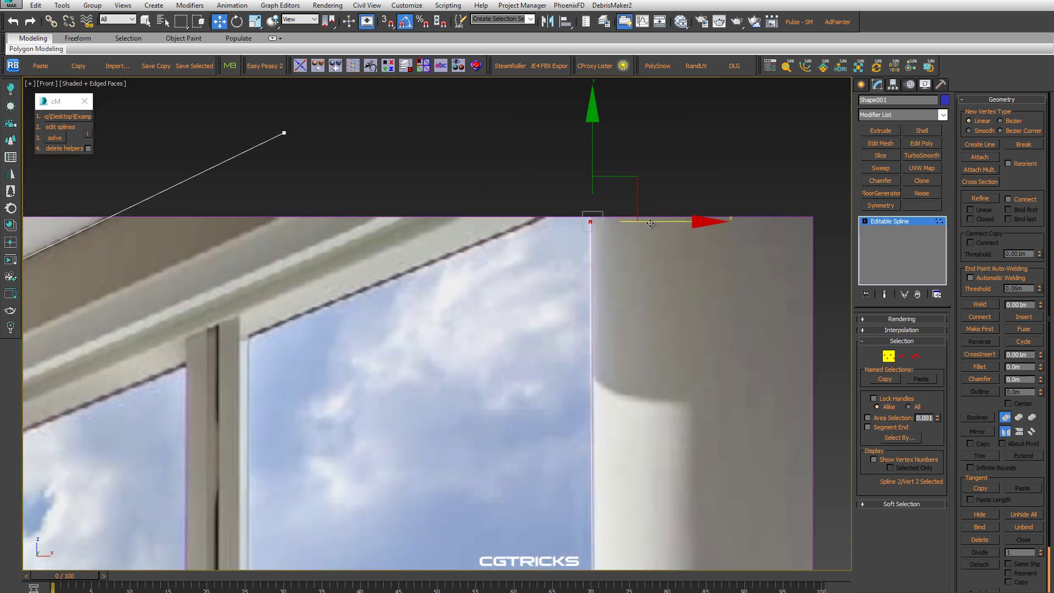
left_click(648, 273)
scroll(604, 280, "down", 5)
scroll(562, 294, "up", 3)
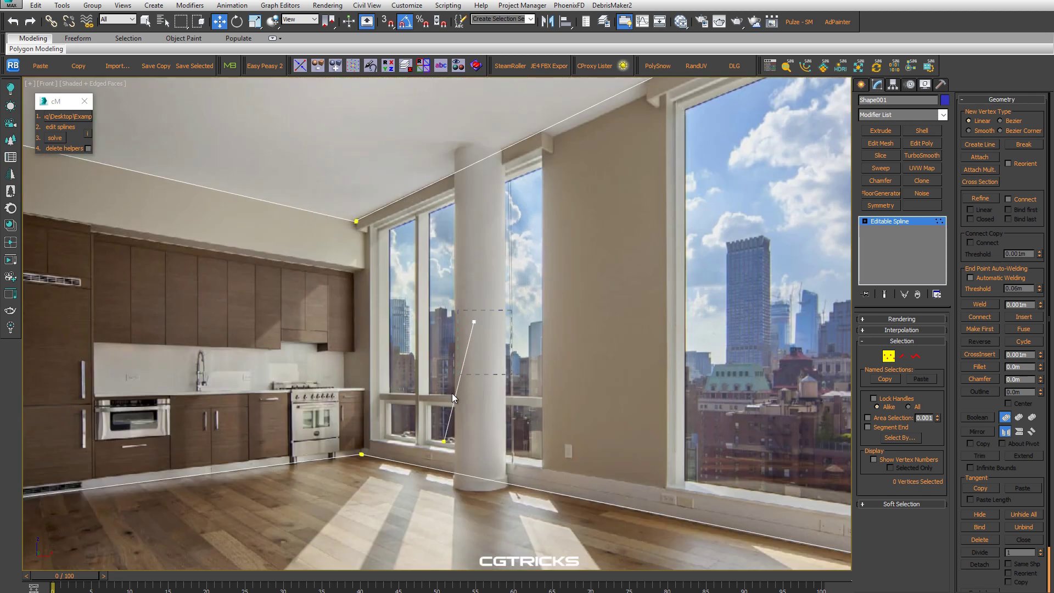
Snap the short line by the column to the window-box corner and the floor edge
left_click_drag(452, 393, 496, 341)
scroll(496, 342, "up", 3)
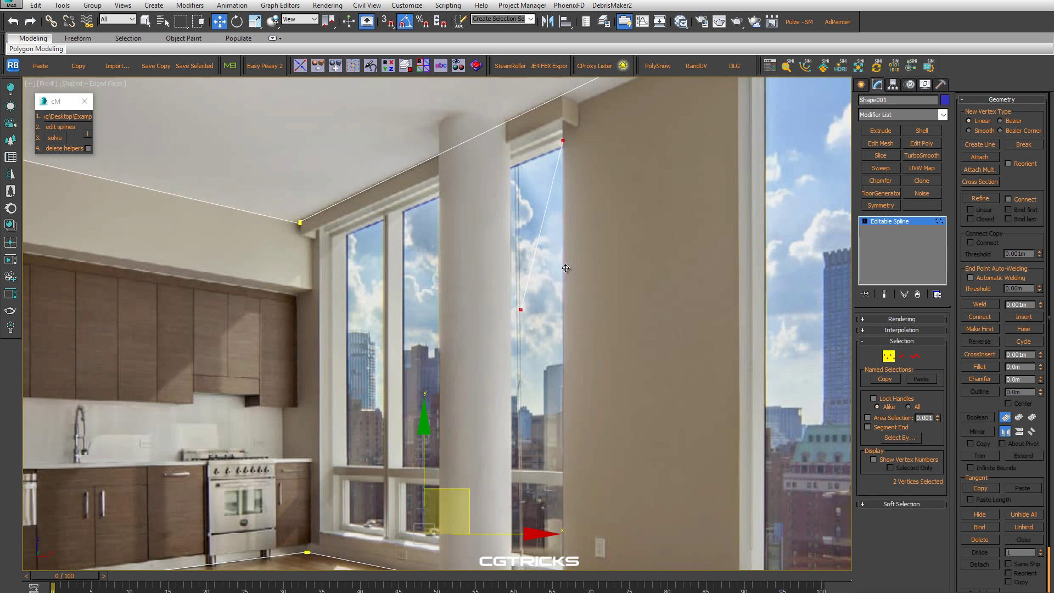
scroll(549, 253, "up", 3)
scroll(525, 291, "up", 3)
left_click_drag(524, 285, 522, 255)
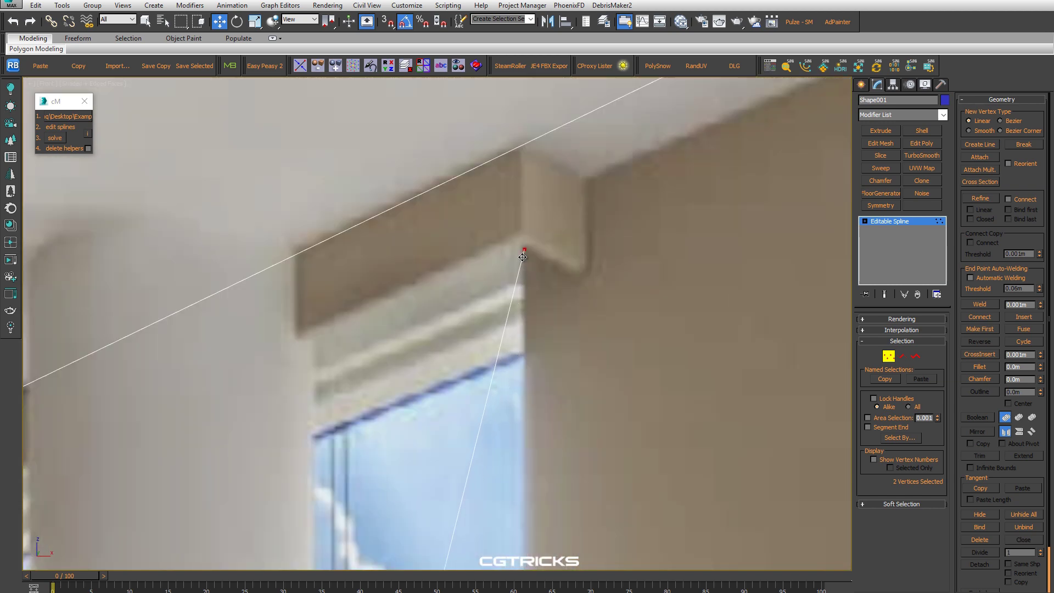
scroll(569, 300, "down", 5)
scroll(549, 490, "down", 5)
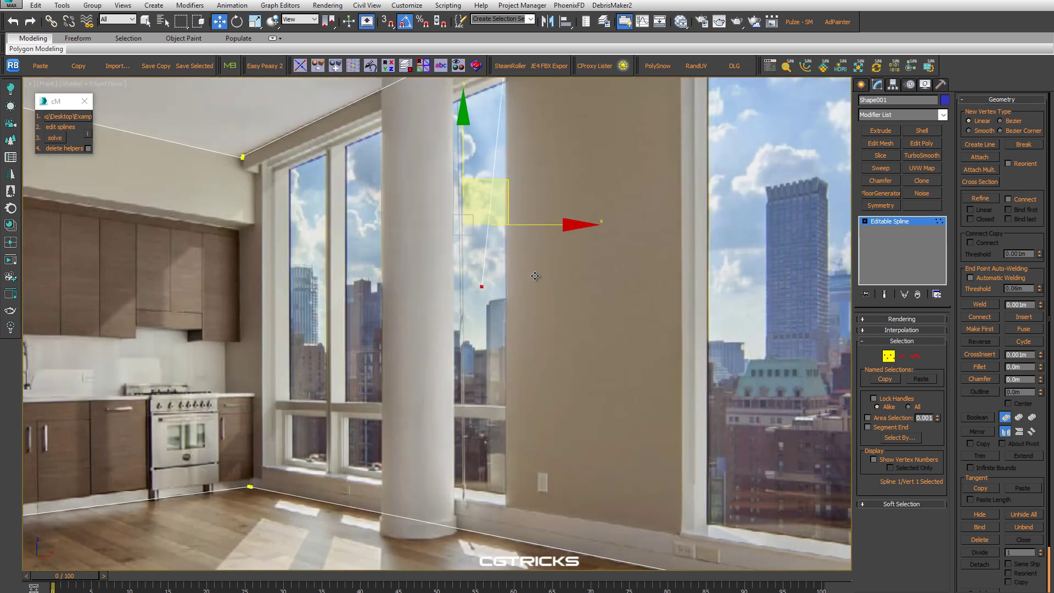
left_click_drag(489, 204, 541, 472)
scroll(588, 348, "up", 5)
left_click_drag(588, 348, 576, 352)
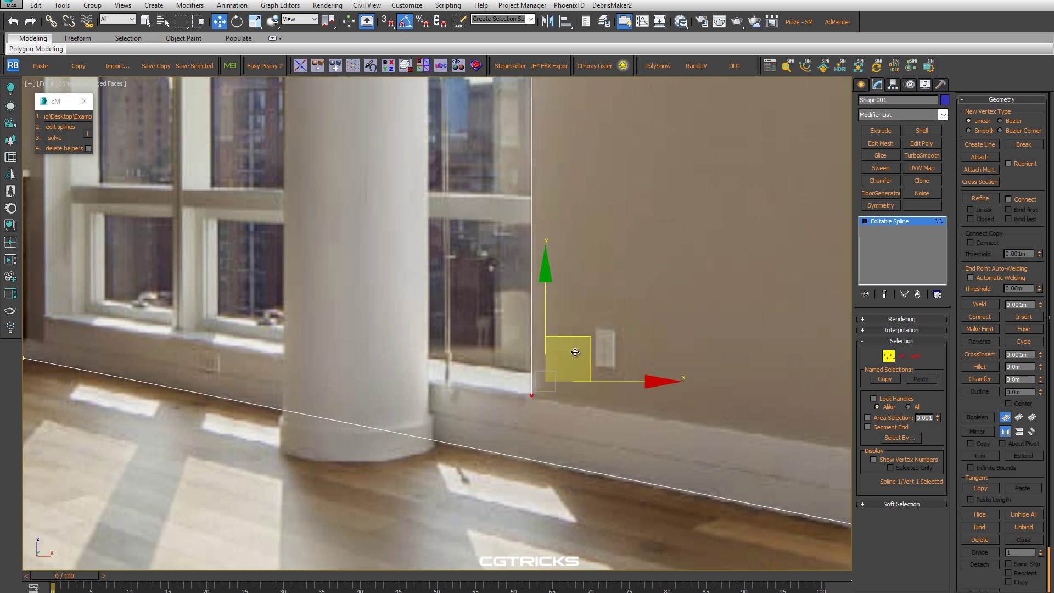
scroll(575, 355, "down", 5)
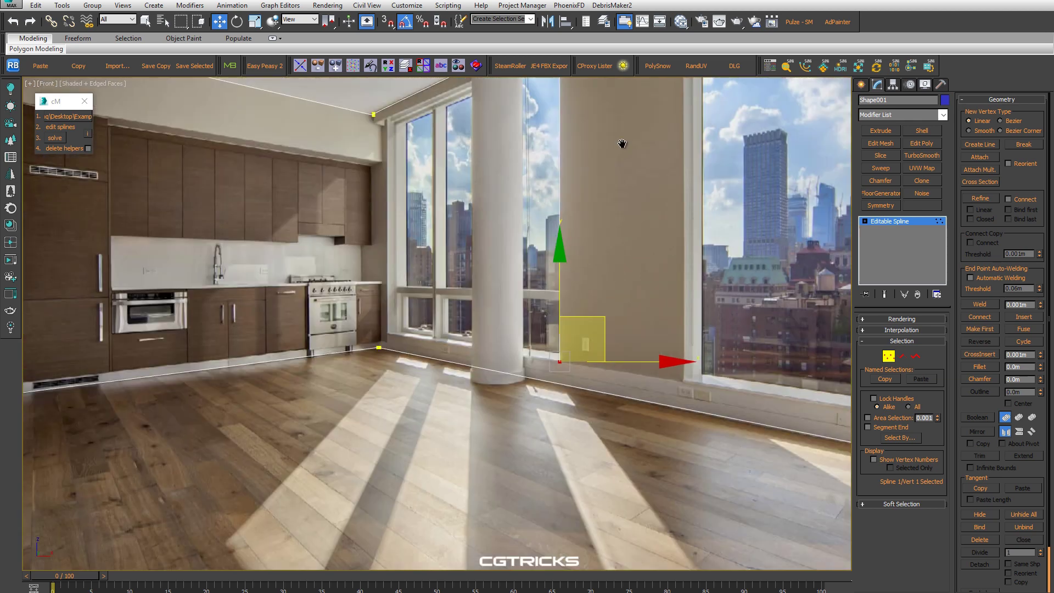
scroll(519, 218, "up", 2)
scroll(428, 250, "up", 2)
scroll(415, 263, "up", 3)
scroll(414, 264, "up", 3)
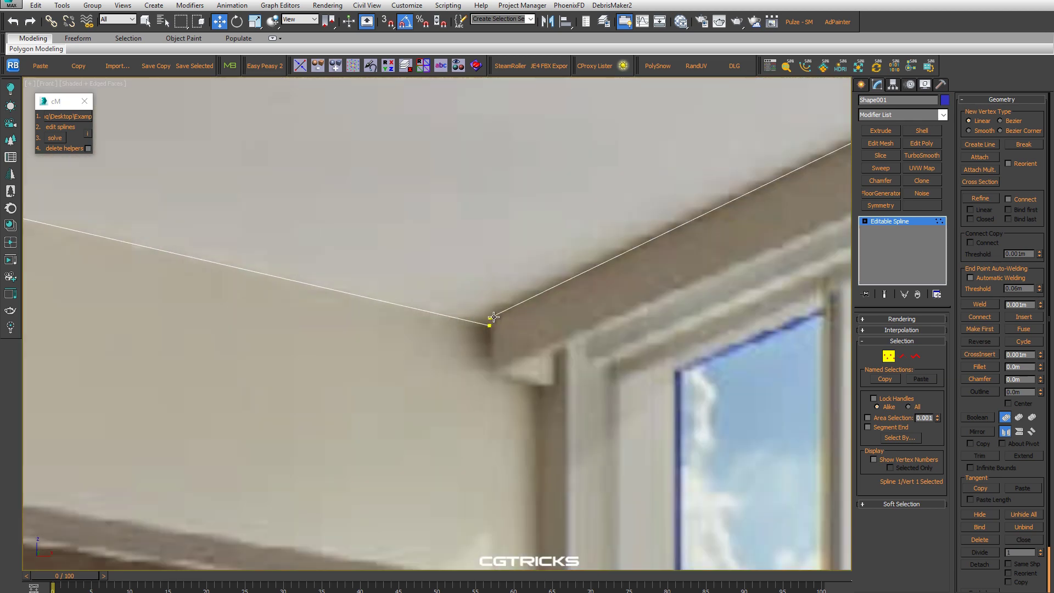
Nudge the last ceiling vertex onto its corner and check the bottom-left floor corner
left_click(494, 317)
scroll(494, 317, "down", 2)
scroll(467, 307, "down", 1)
left_click_drag(433, 289, 433, 293)
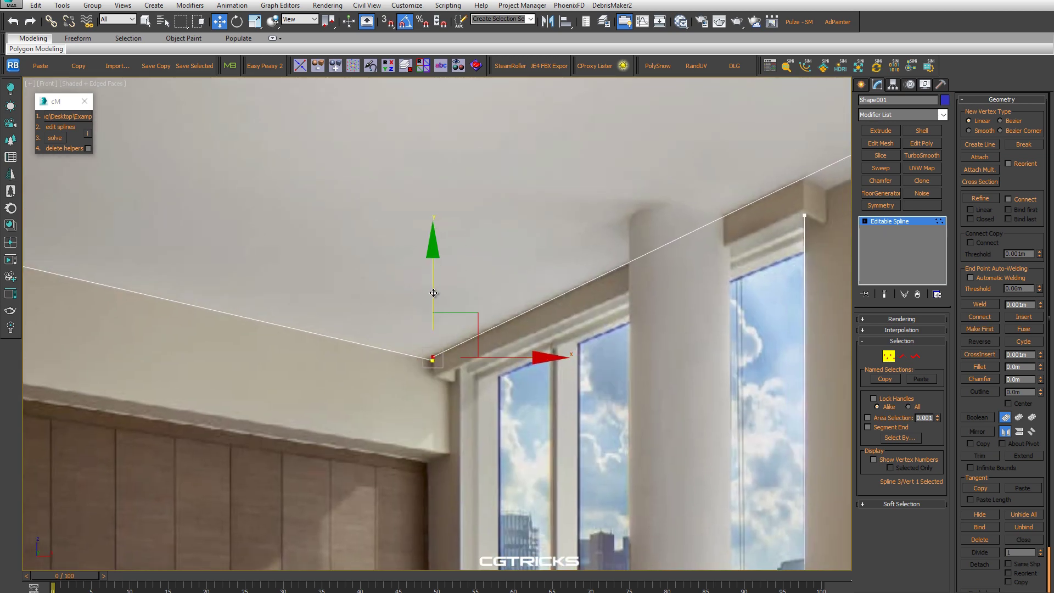
scroll(433, 293, "down", 5)
scroll(625, 196, "up", 6)
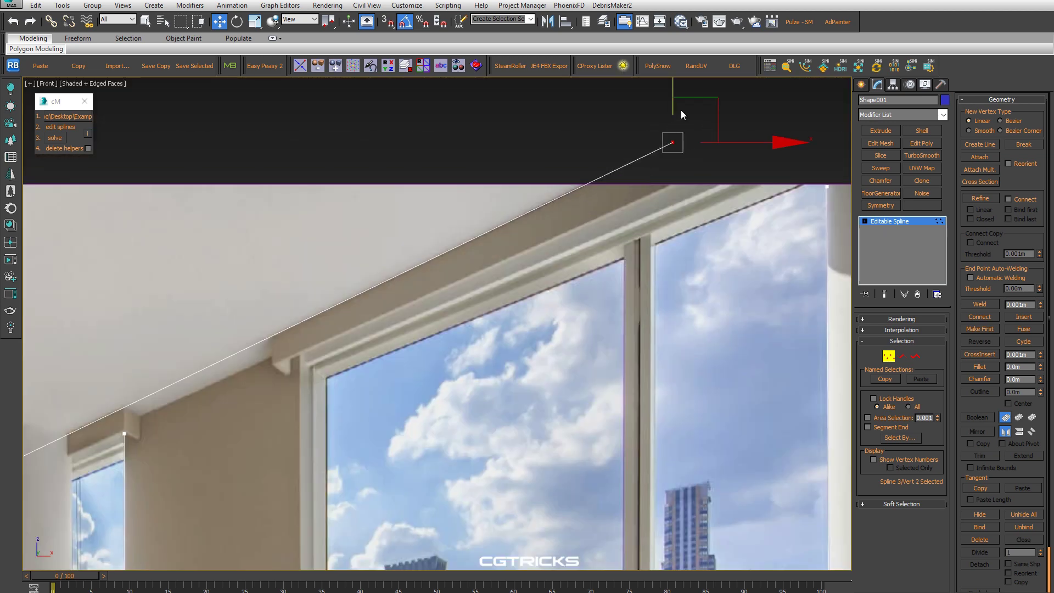
middle_click_drag(683, 115, 672, 151)
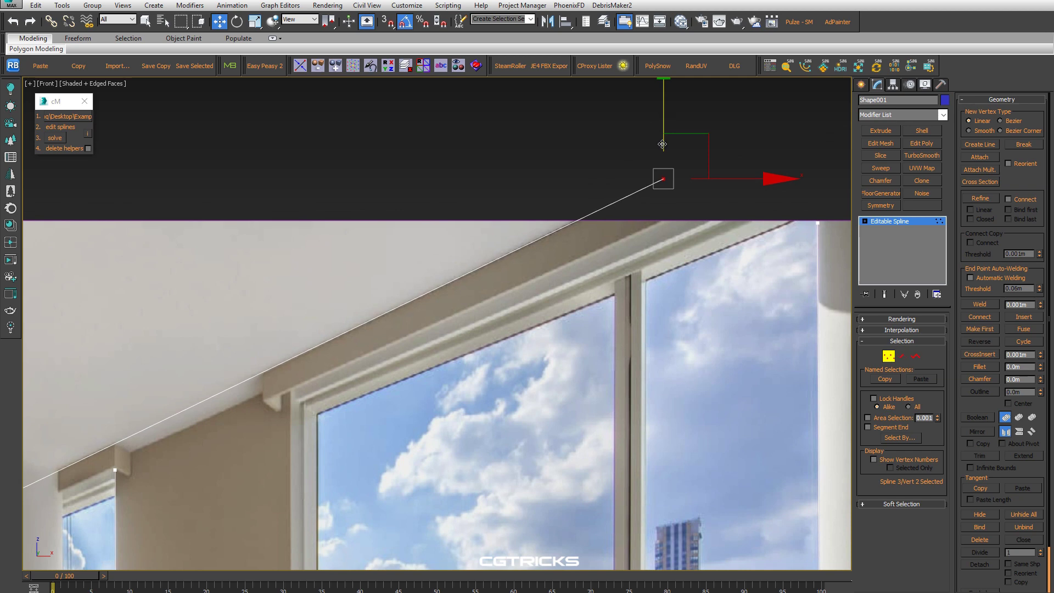
scroll(804, 64, "down", 5)
scroll(588, 346, "up", 3)
scroll(516, 343, "up", 3)
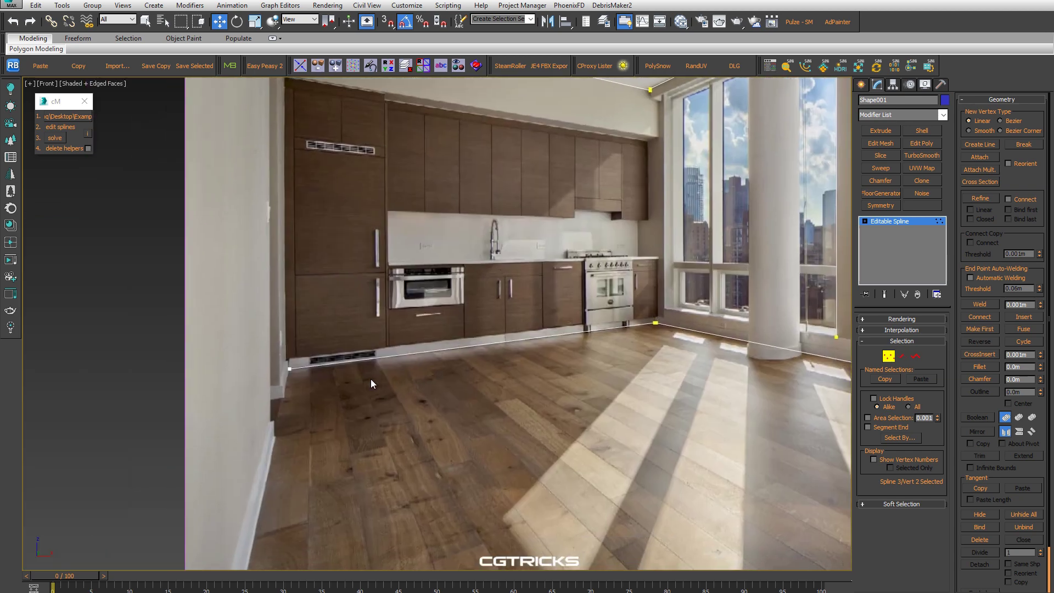
scroll(371, 379, "up", 3)
left_click(280, 362)
scroll(363, 323, "down", 3)
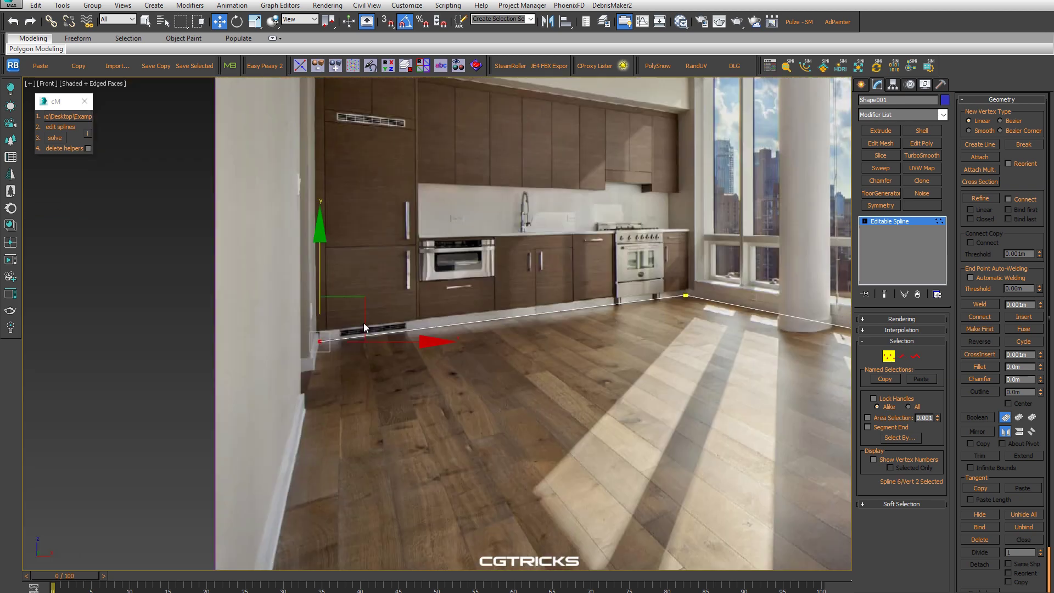
scroll(456, 326, "down", 2)
scroll(430, 338, "up", 5)
scroll(430, 338, "down", 3)
scroll(370, 348, "down", 3)
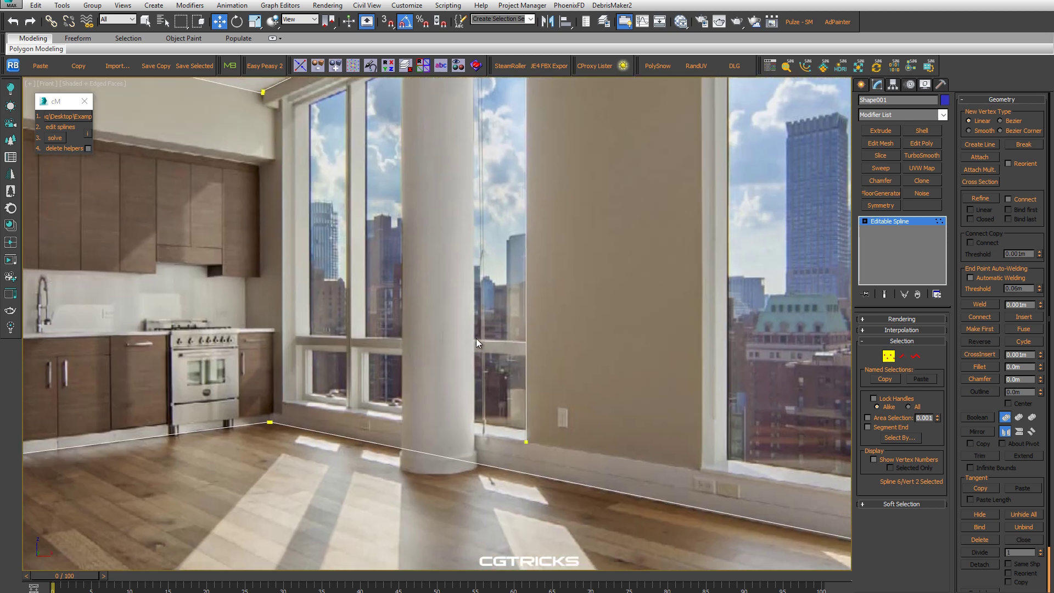
scroll(477, 338, "down", 2)
mouse_move(532, 291)
middle_mouse_down()
mouse_move(470, 302)
mouse_move(275, 384)
mouse_move(329, 382)
mouse_move(311, 399)
mouse_move(397, 308)
middle_mouse_up()
scroll(480, 330, "down", 3)
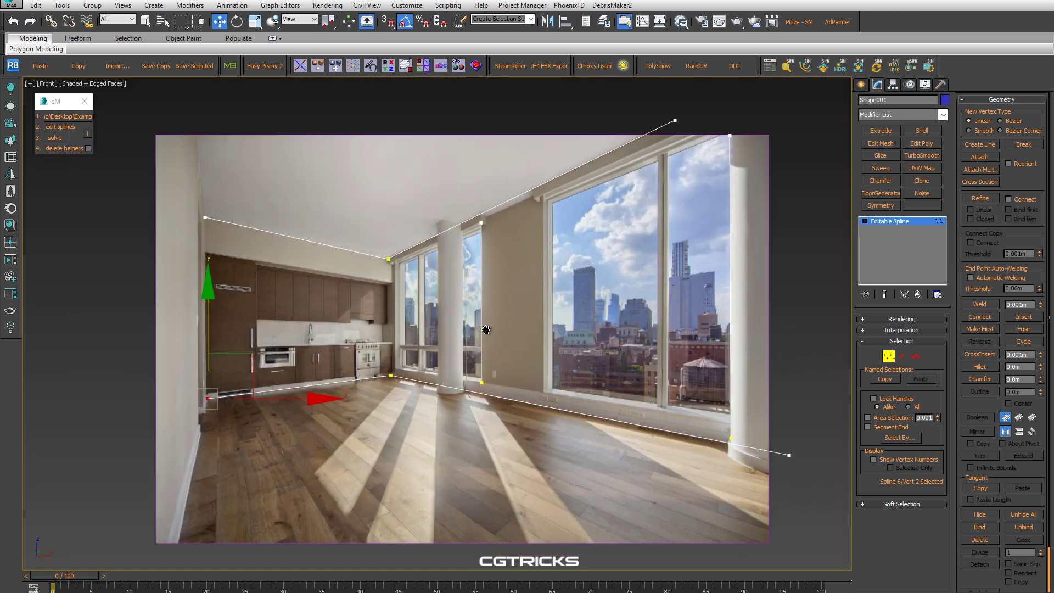
middle_click_drag(480, 337, 480, 329)
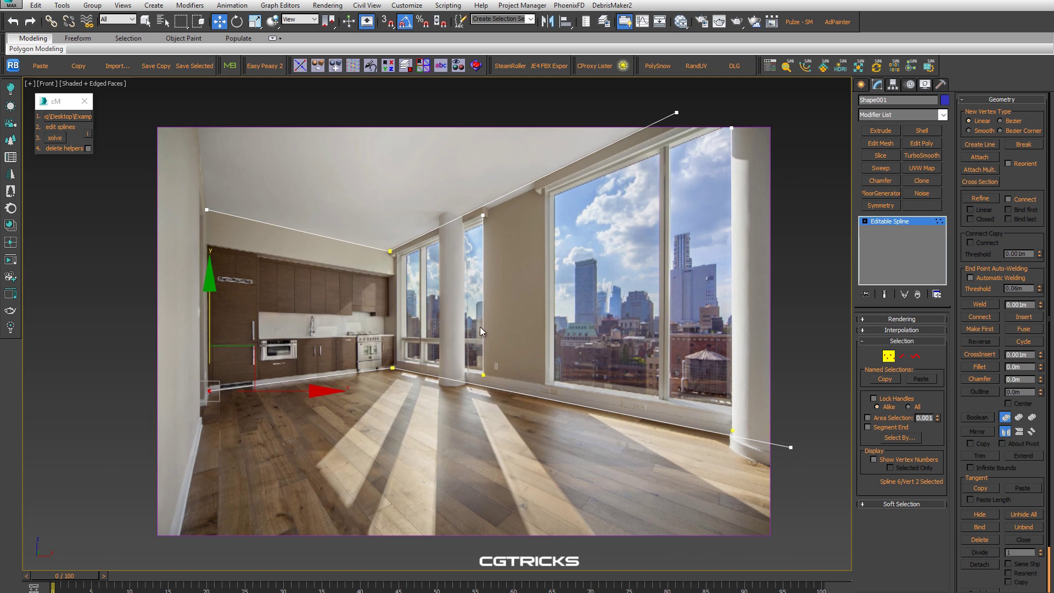
Solve the camera match, then select everything except 111_cm_cameraAligned
left_click(58, 139)
mouse_move(435, 349)
middle_mouse_down("alt")
mouse_move(394, 327)
mouse_move(440, 360)
mouse_move(472, 346)
mouse_move(485, 372)
middle_mouse_up("alt")
left_click(902, 220)
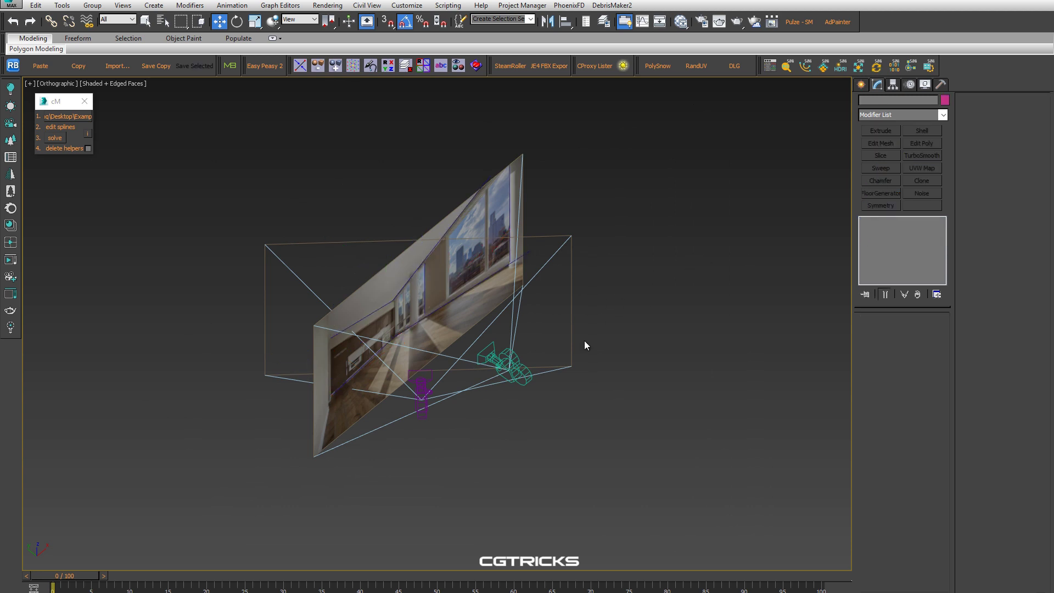
scroll(584, 341, "up", 2)
left_click(357, 410)
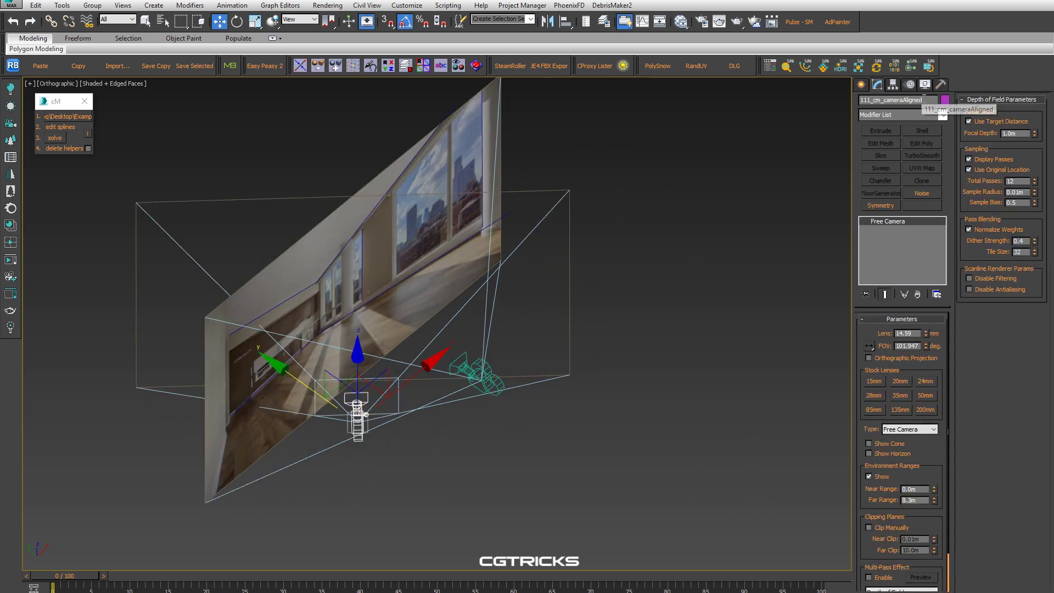
left_click_drag(938, 100, 882, 100)
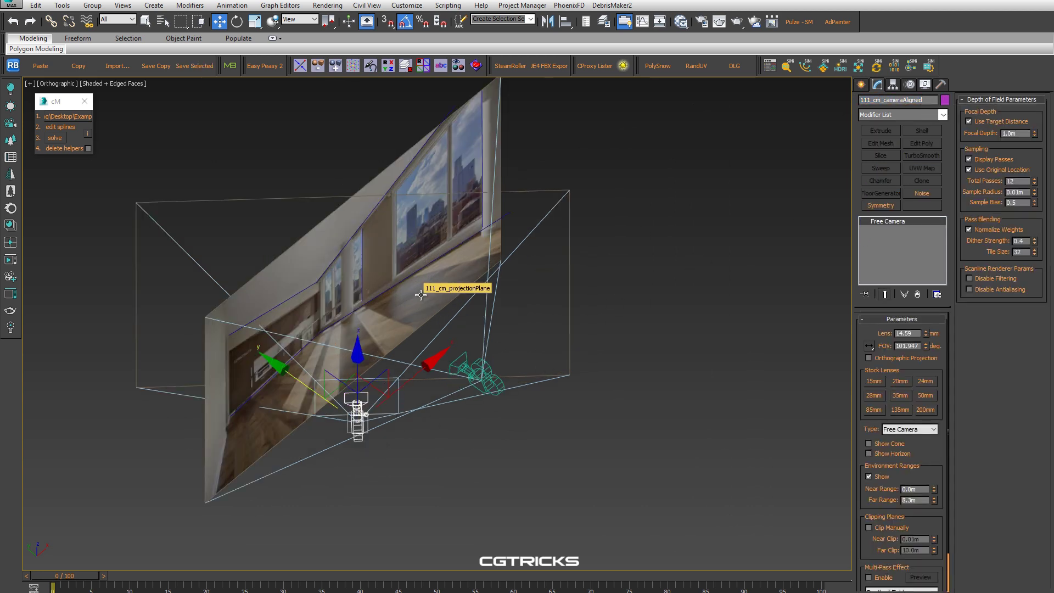
key("ctrl+i")
Unhide all objects, then hide everything except the aligned camera
right_click(440, 266)
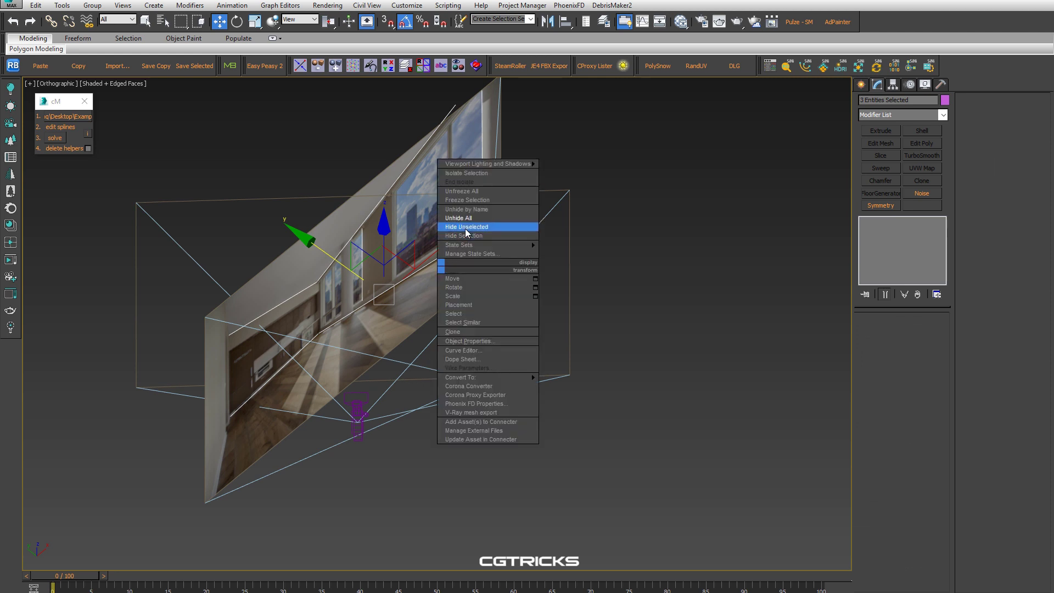
left_click(464, 218)
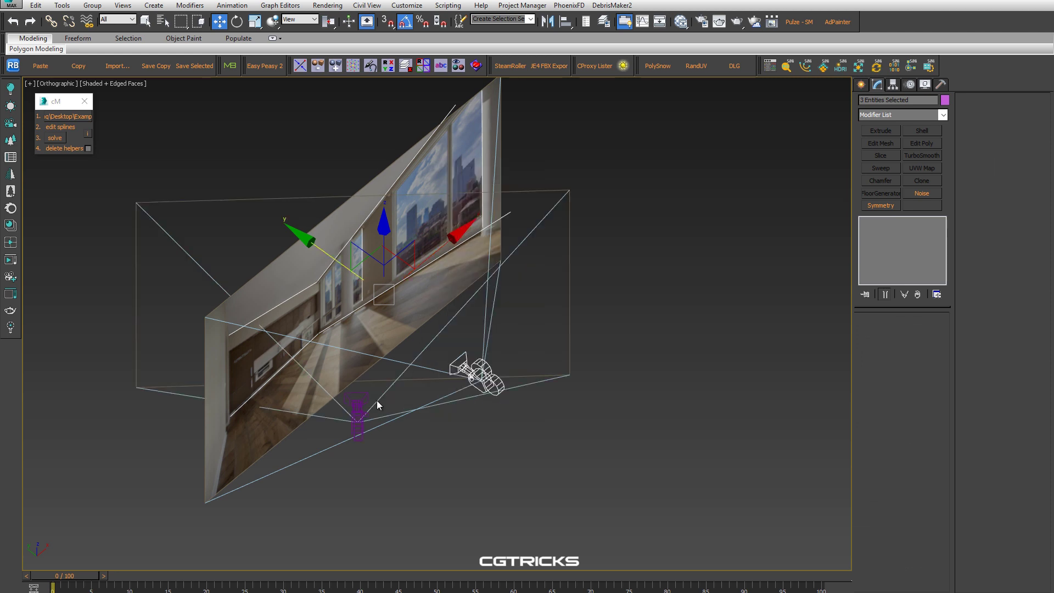
left_click(358, 412)
middle_click_drag(363, 412, 449, 283, "alt")
right_click(449, 281)
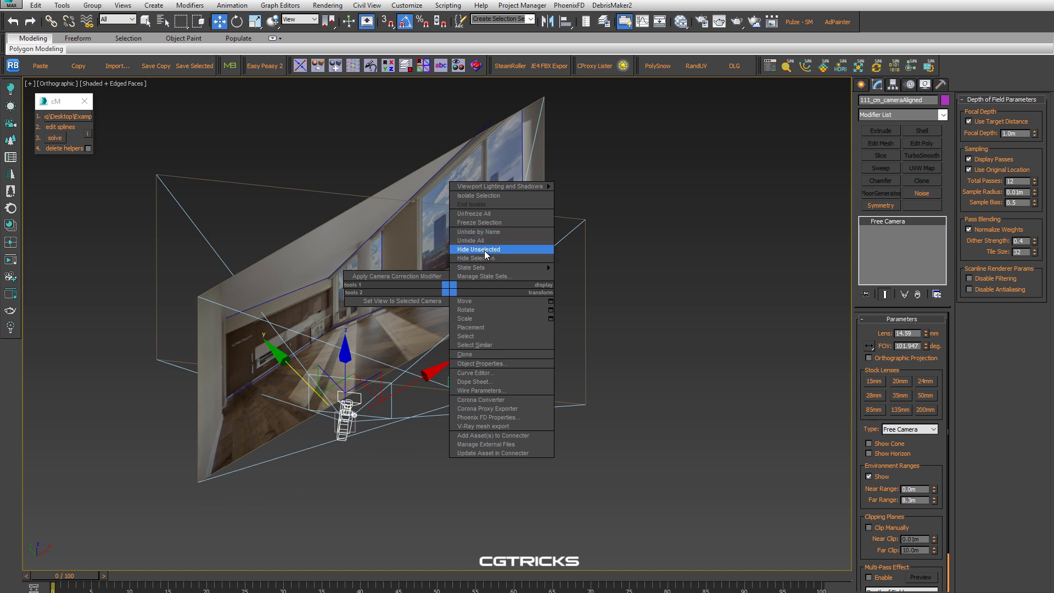
left_click(486, 251)
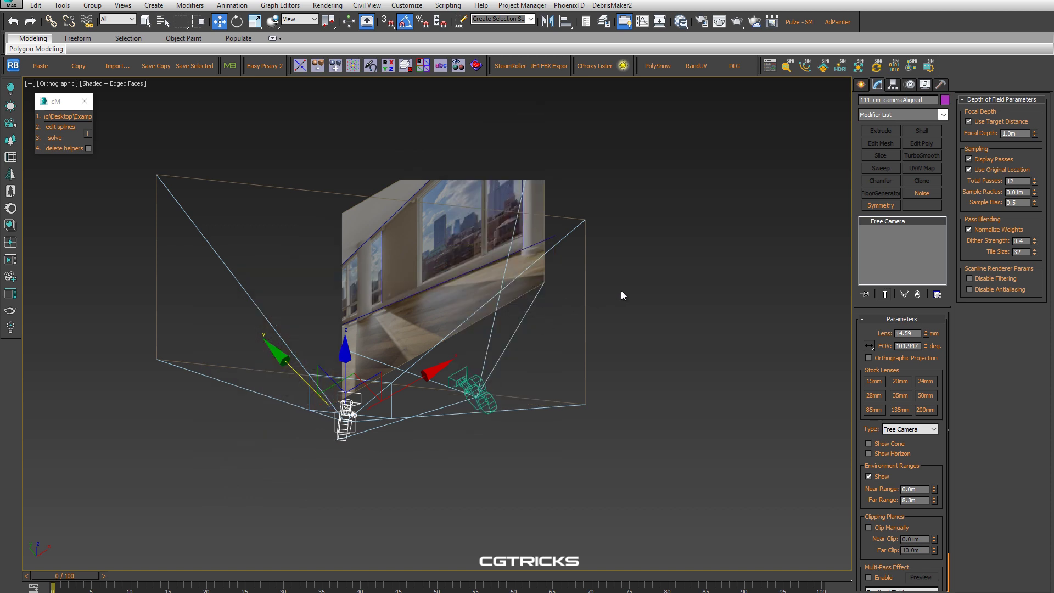
left_click(509, 364)
mouse_move(509, 364)
middle_mouse_down("alt")
mouse_move(417, 376)
mouse_move(440, 367)
middle_mouse_up("alt")
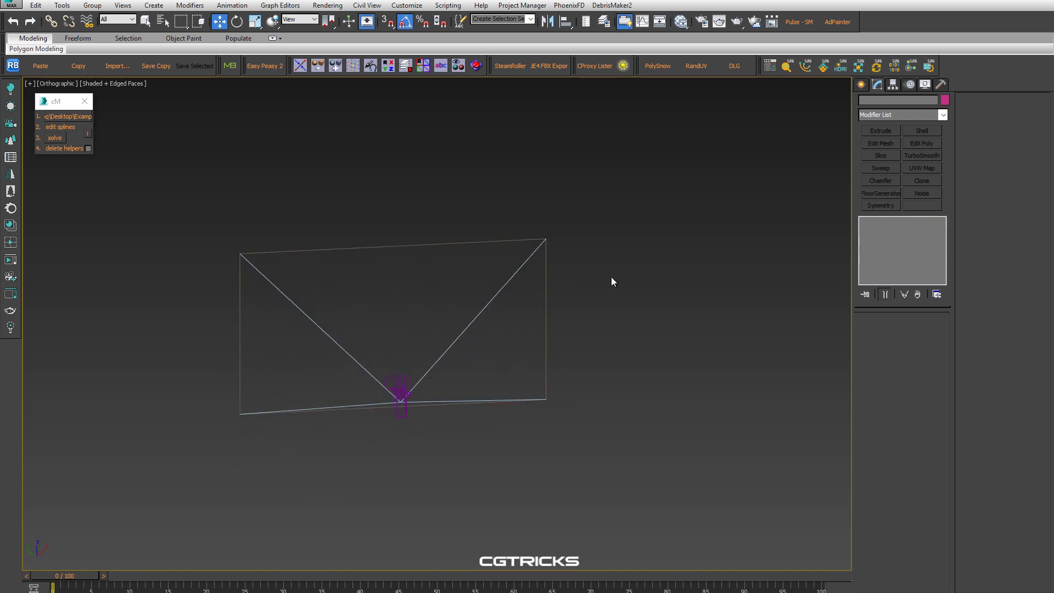
View the scene through the 111_cm_cameraAligned camera
middle_click_drag(622, 287, 611, 307, "alt")
key("c")
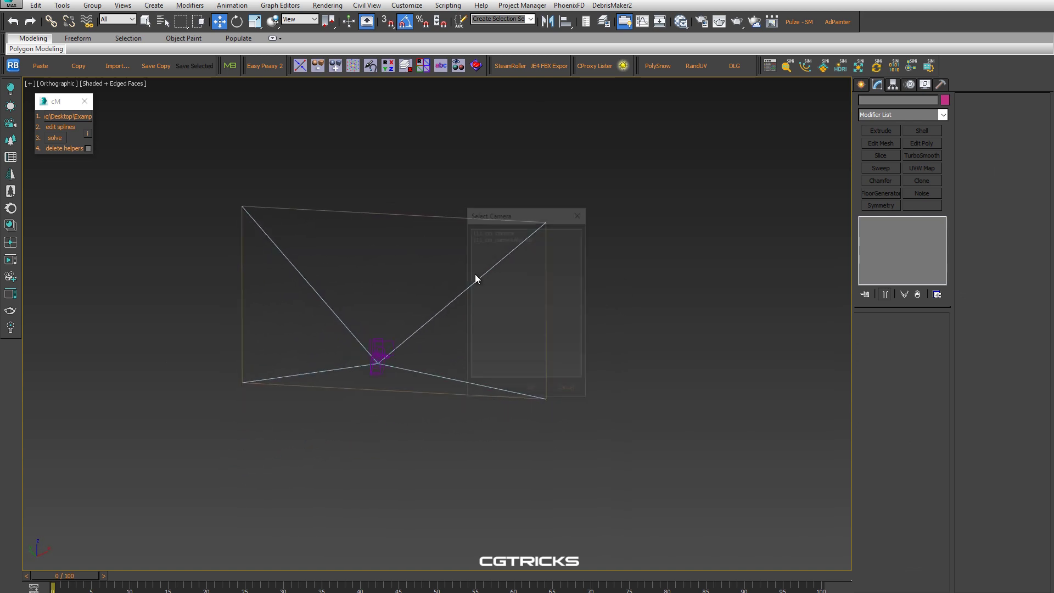
double_click(507, 238)
Load Example.jpg as the viewport background for the active camera view
key("alt+b")
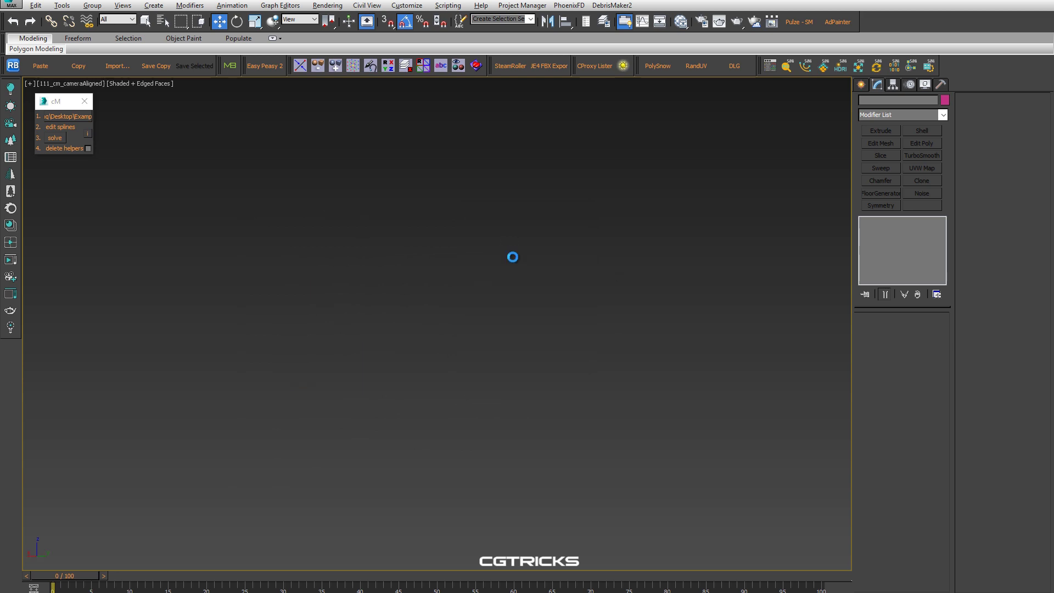
left_click(403, 275)
left_click(594, 397)
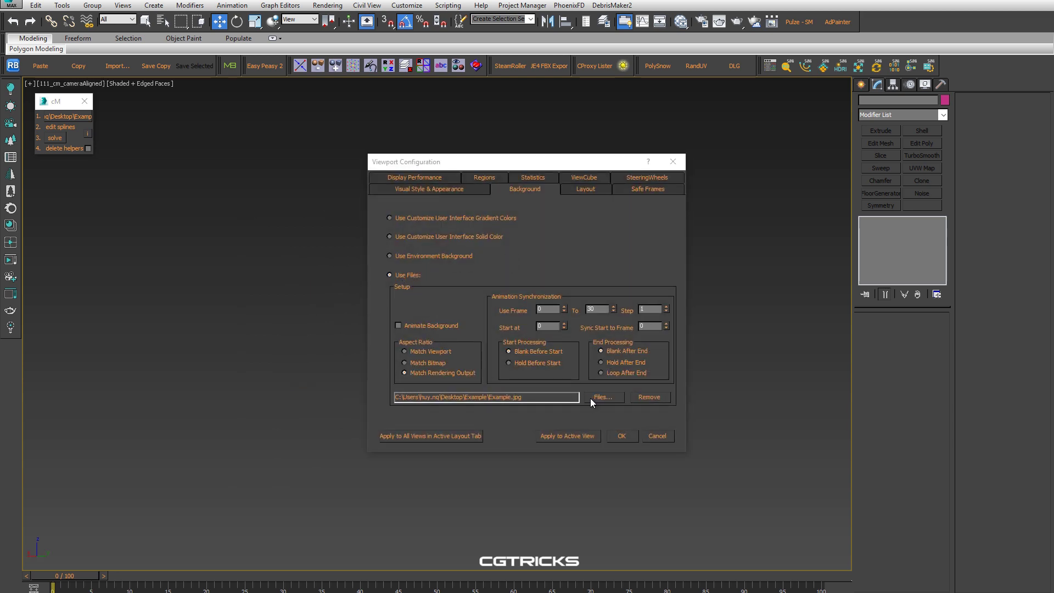
left_click(332, 236)
double_click(332, 236)
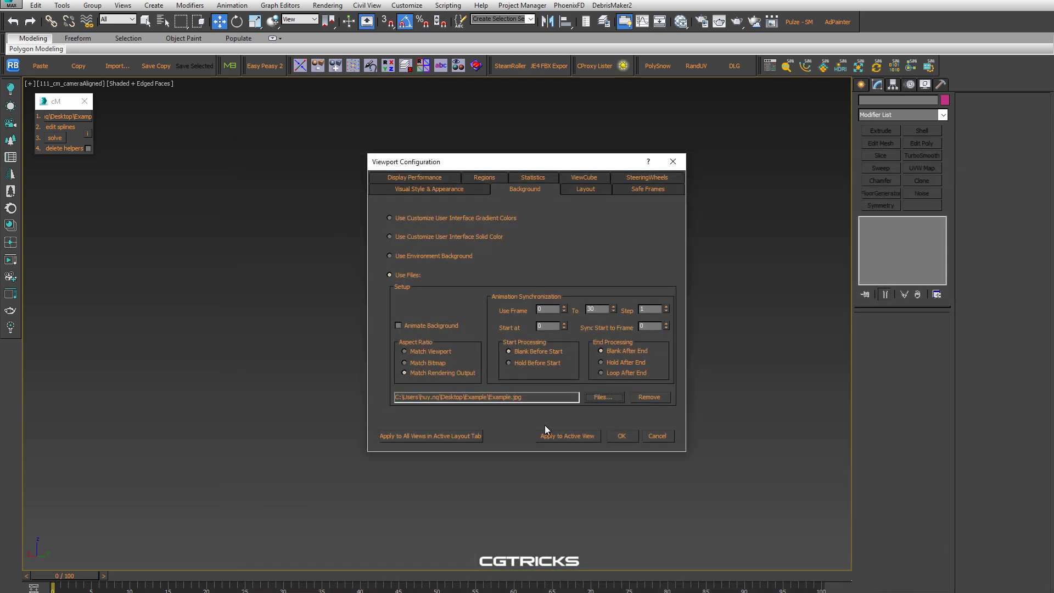
left_click(567, 435)
left_click(620, 435)
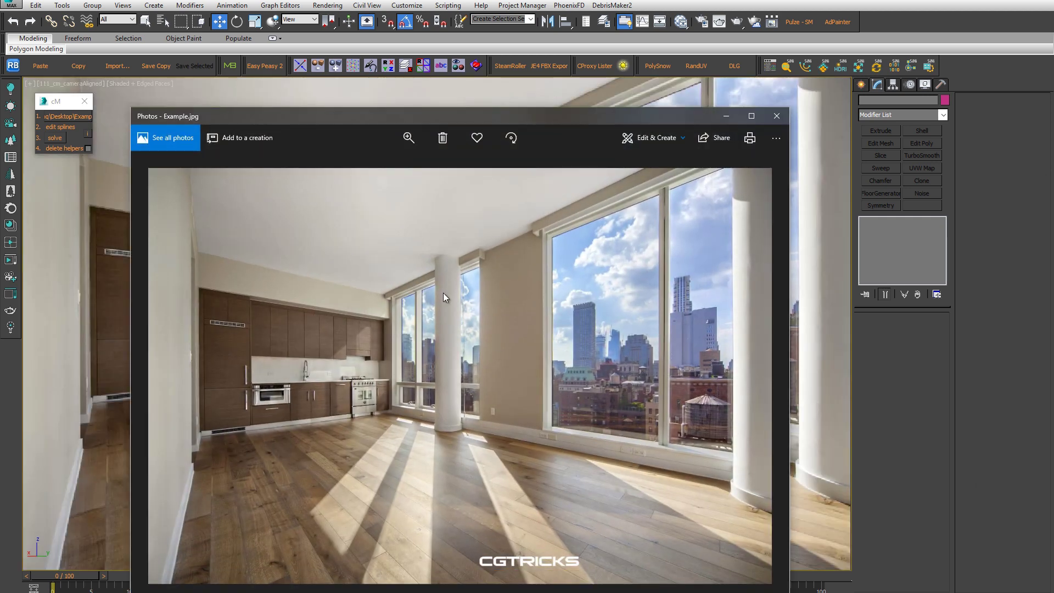
Confirm in the photo's file info that Example.jpg is 2048 x 1365
right_click(443, 293)
left_click(467, 581)
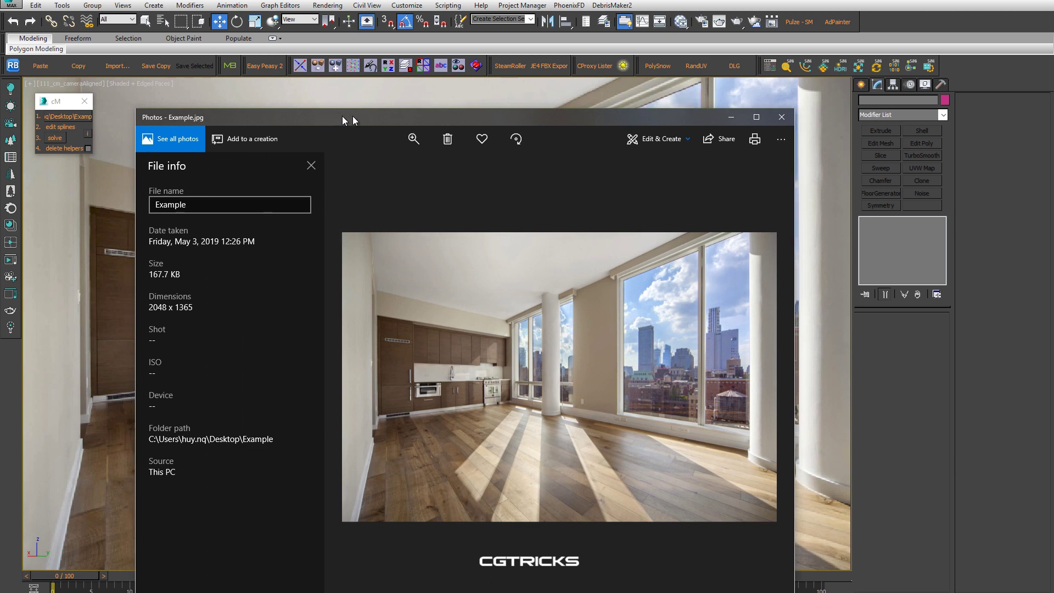
left_click_drag(346, 116, 526, 93)
left_click_drag(326, 284, 370, 284)
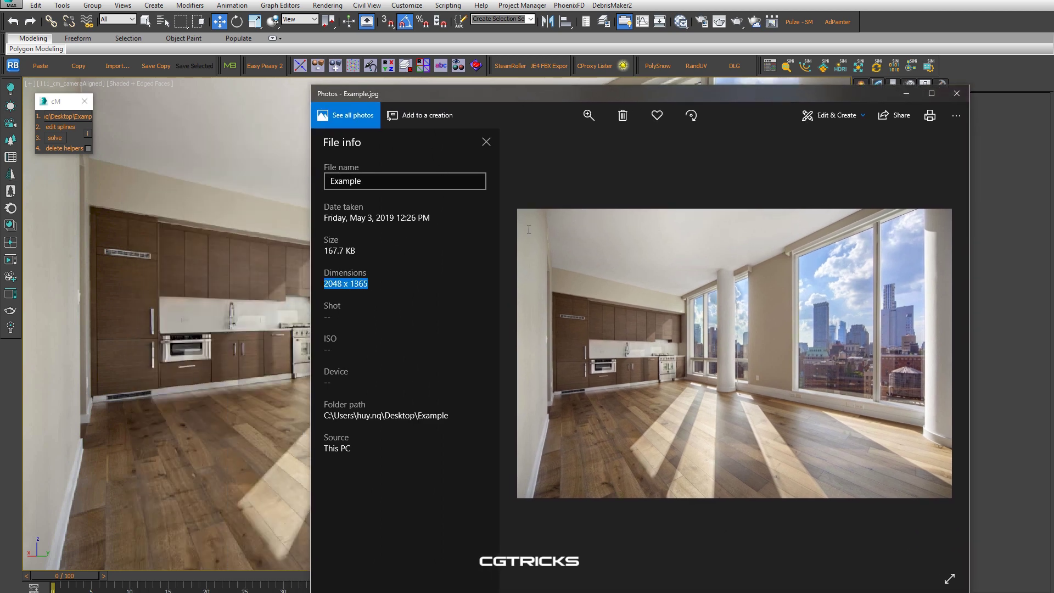
left_click(906, 94)
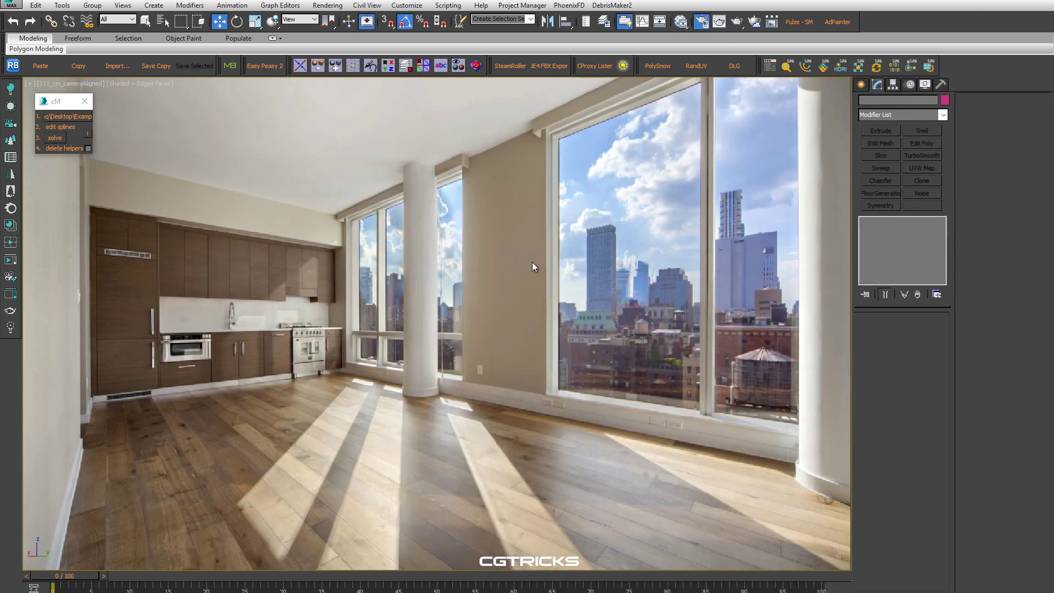
Set the render output size to 2048 x 1365 and show Safe Frames in the viewport
key("F10")
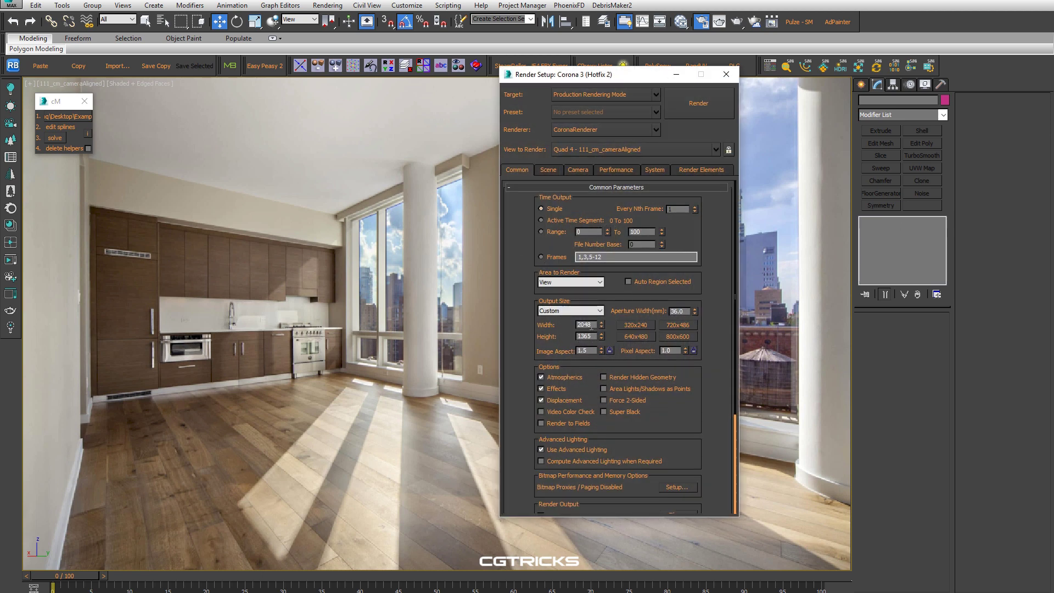
left_click(727, 74)
key("shift+f")
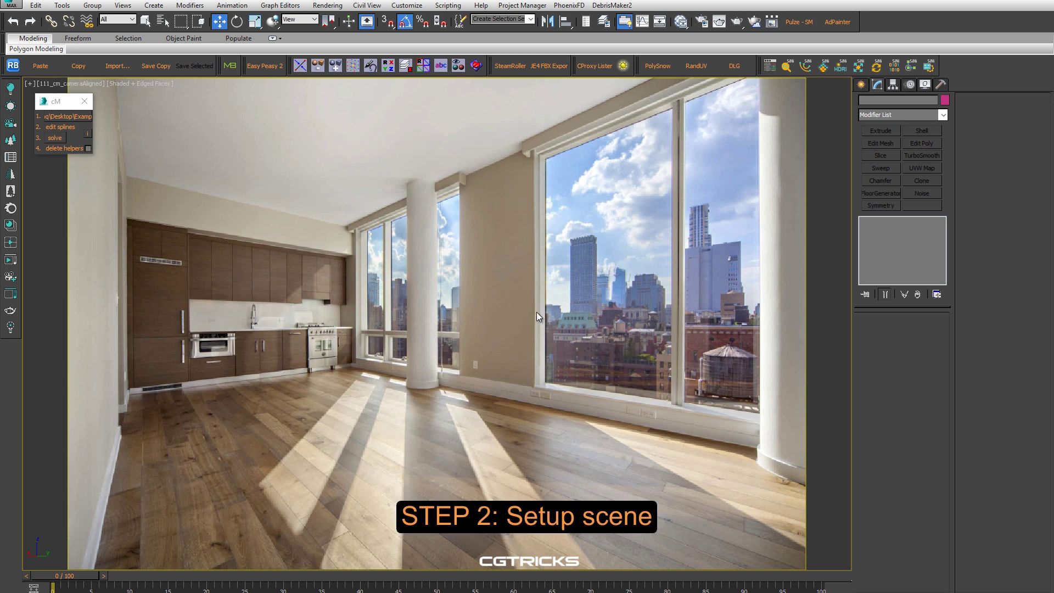
Draw a circle spline on the room floor with a typed radius
left_click(861, 86)
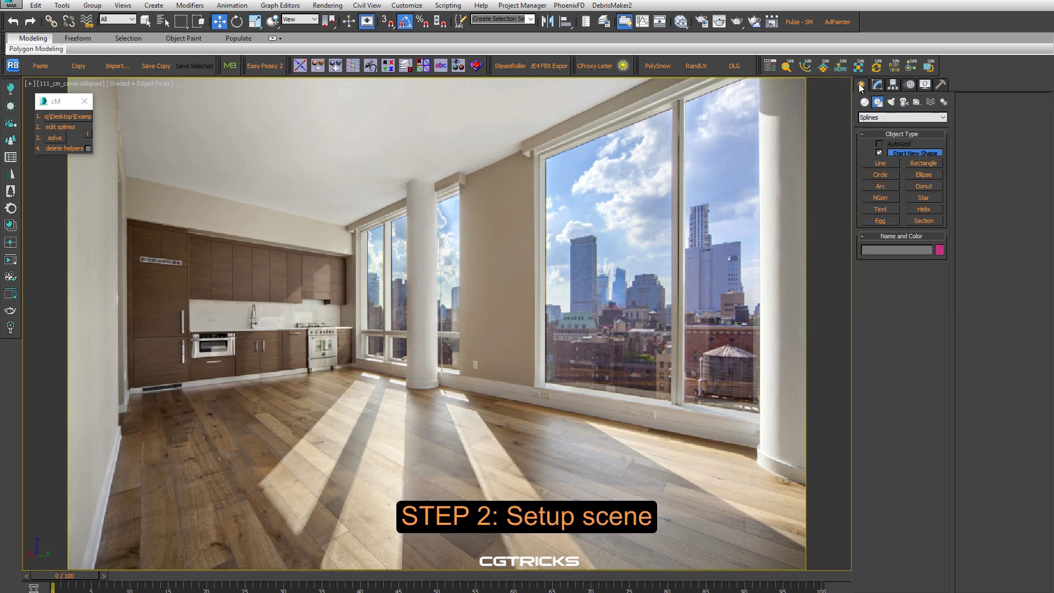
left_click(881, 175)
left_click_drag(429, 402, 461, 404)
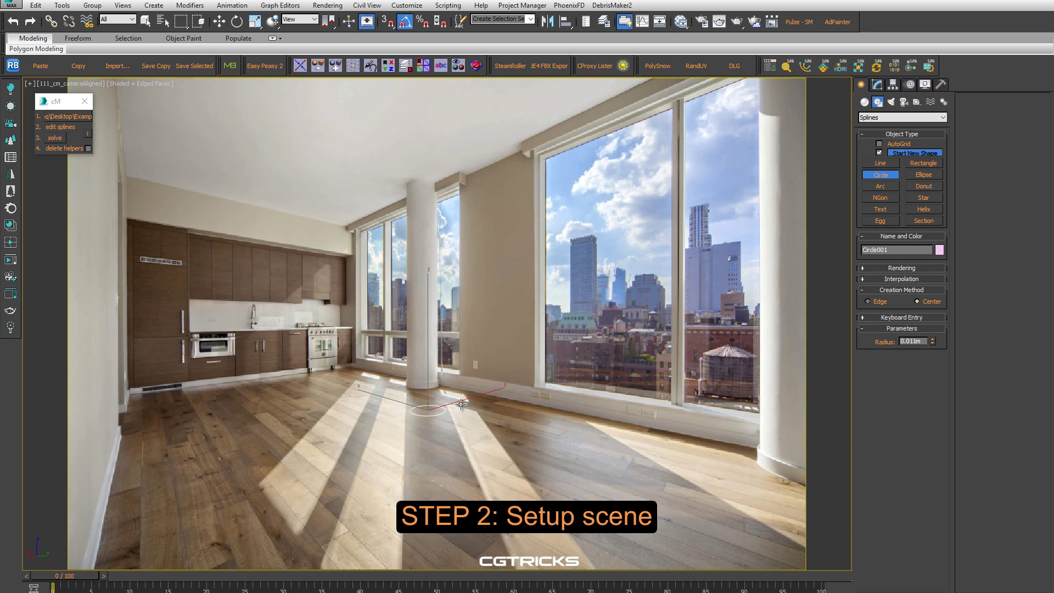
type(".0")
key("Return")
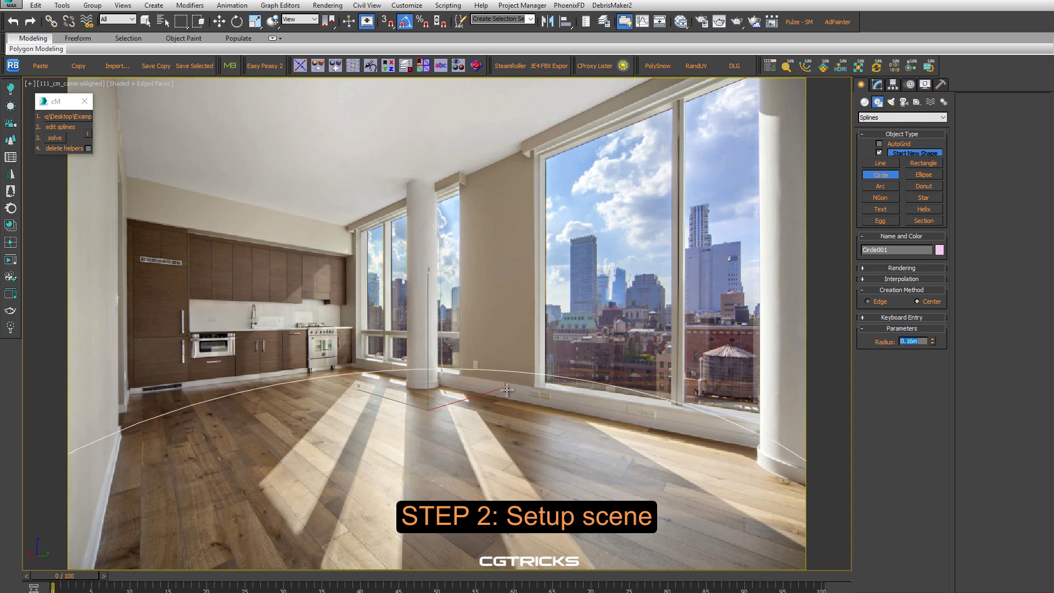
right_click(503, 395)
Extrude the circle 2.4m and switch to a two-viewport layout
left_click(877, 86)
left_click(881, 131)
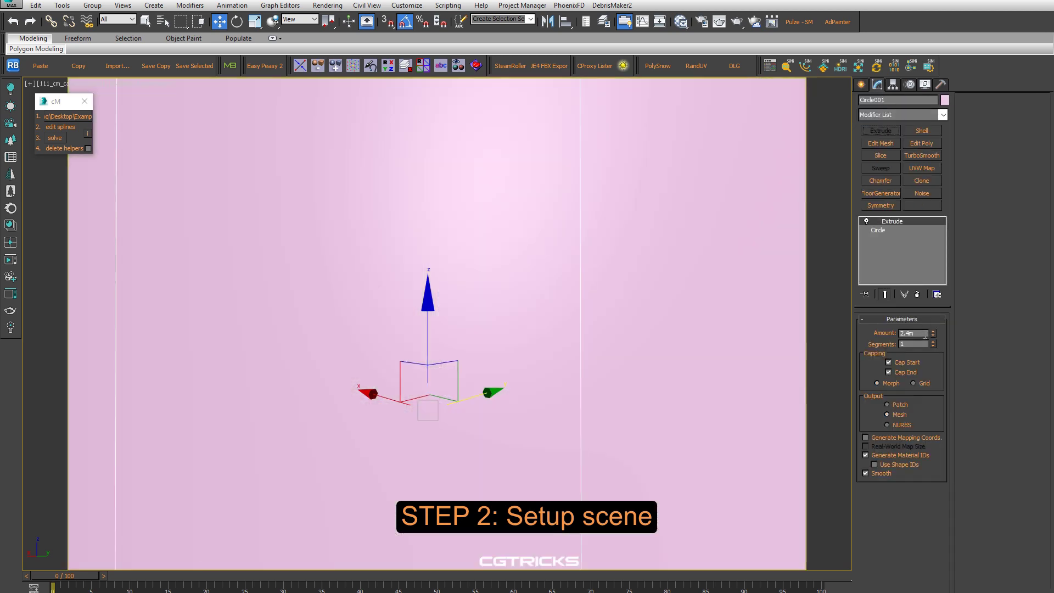
key("alt+w")
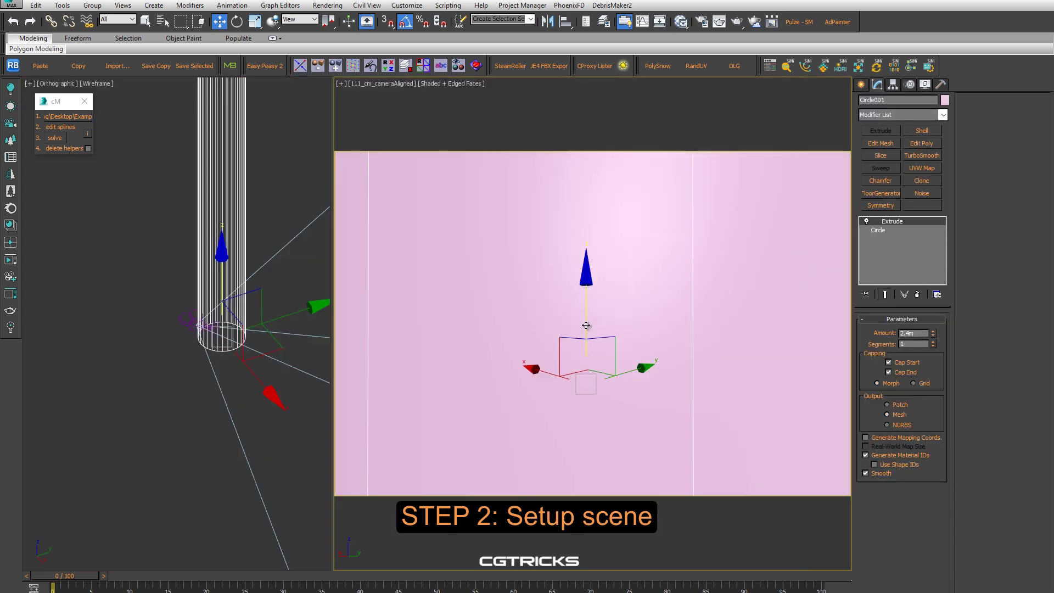
Move the column in the Top and Front views to line up with the photo's pillar
key("t")
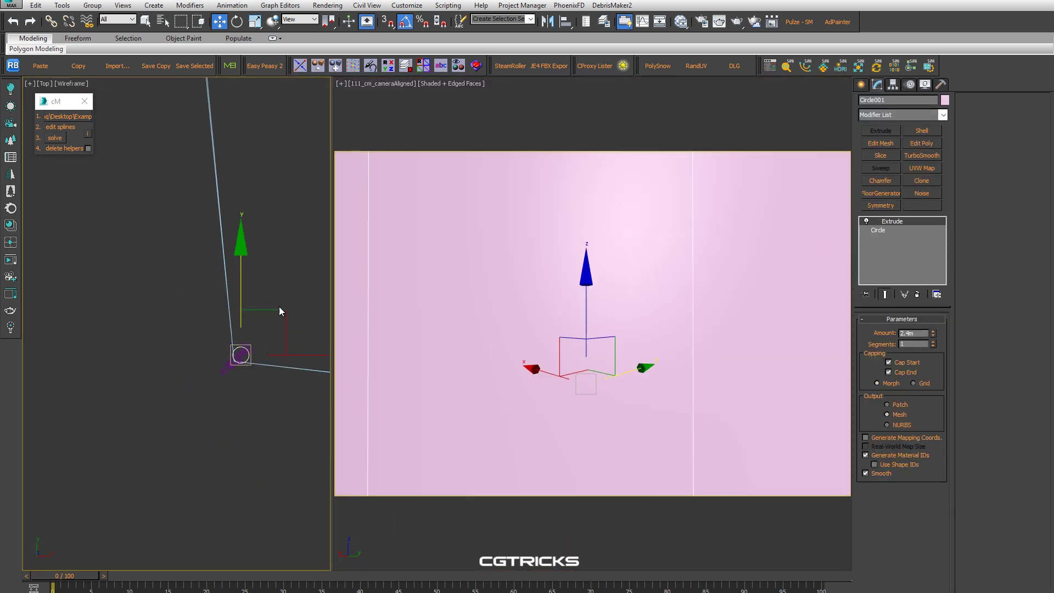
mouse_move(203, 344)
left_mouse_down()
mouse_move(256, 301)
mouse_move(239, 310)
left_mouse_up()
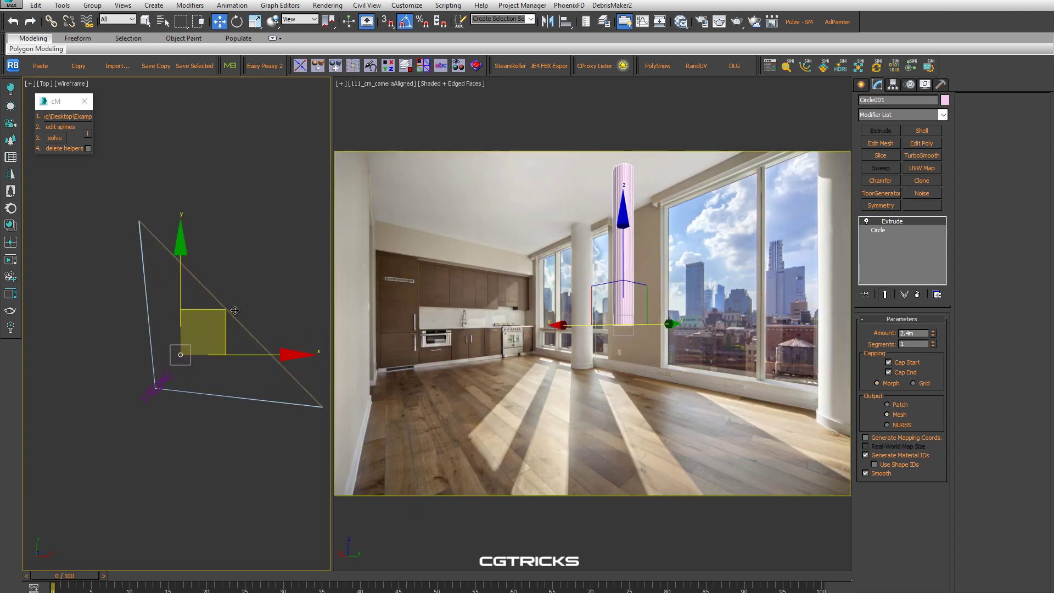
scroll(239, 310, "up", 5)
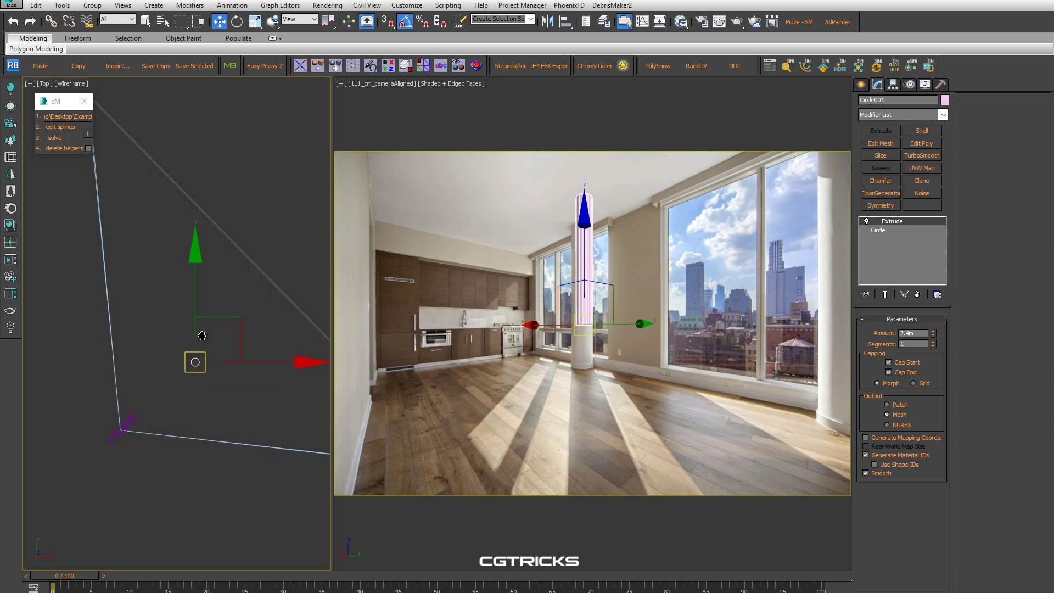
left_click_drag(265, 263, 220, 290)
key("f")
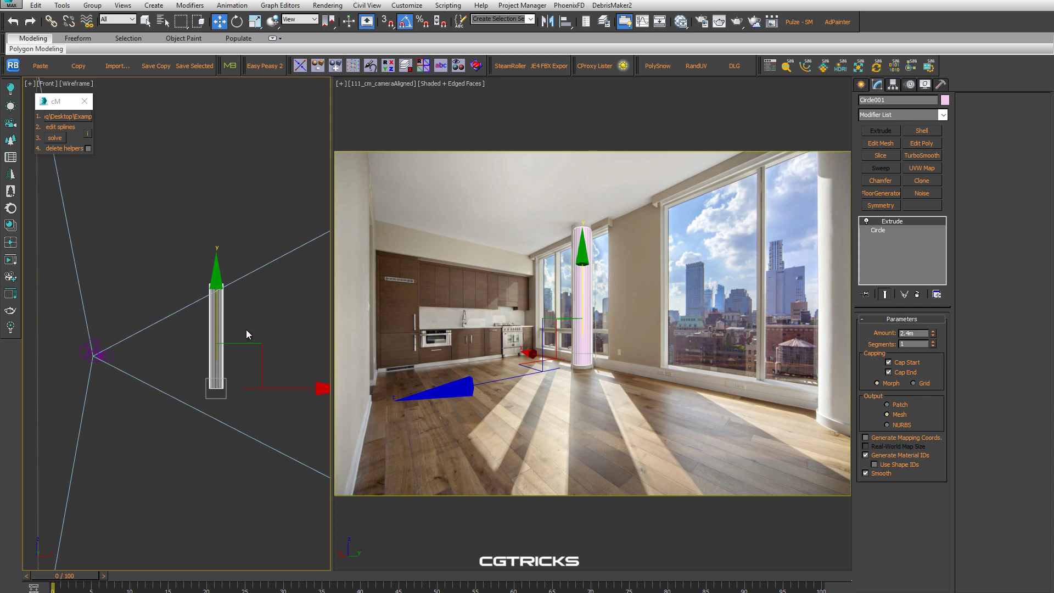
key("t")
scroll(243, 324, "down", 3)
mouse_move(283, 279)
left_mouse_down()
mouse_move(288, 325)
mouse_move(263, 279)
mouse_move(278, 286)
left_mouse_up()
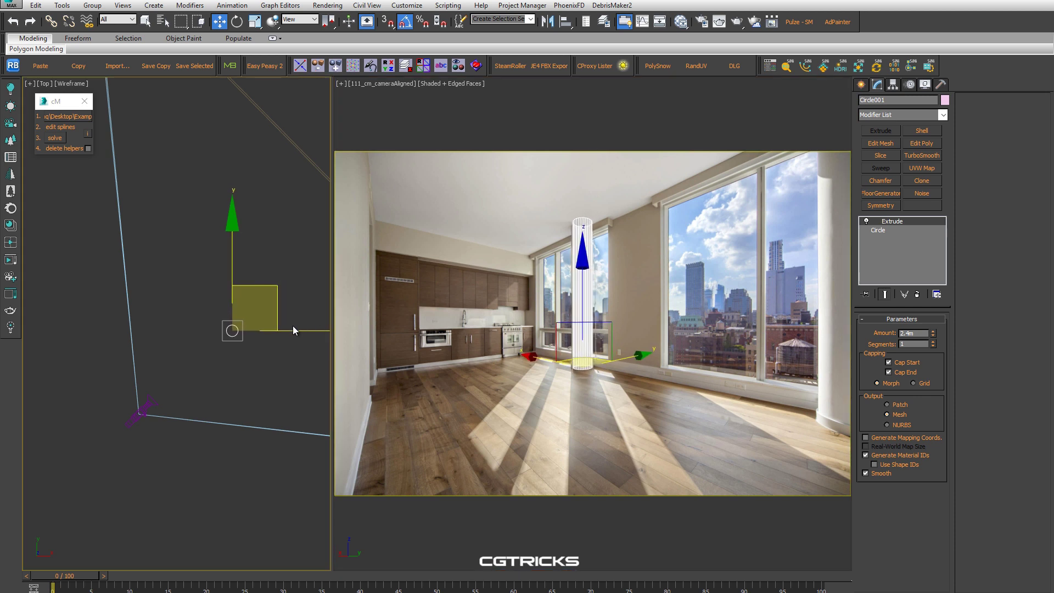
left_click_drag(293, 330, 292, 325)
key("alt+w")
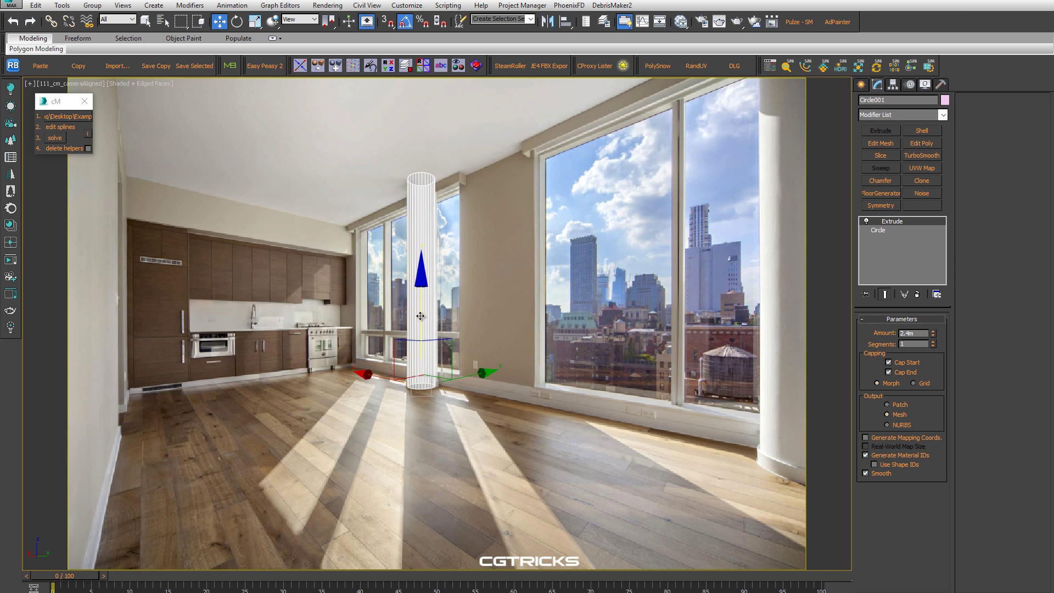
left_click_drag(420, 316, 416, 317)
Set the column's Extrude amount to 2.35m
left_click_drag(933, 334, 934, 344)
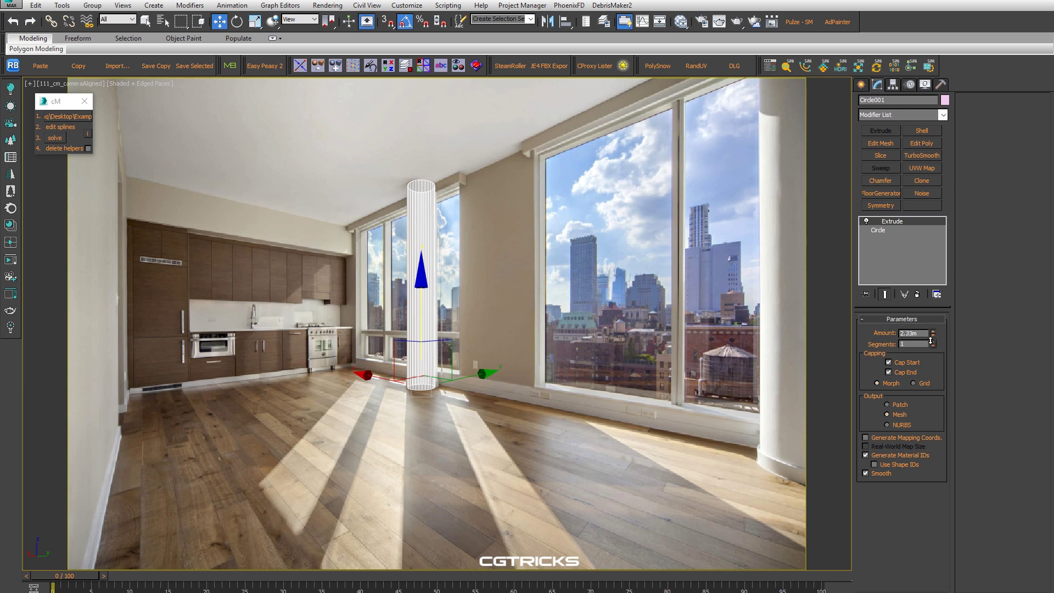
double_click(914, 333)
type("2.35")
key("Return")
Deselect and reselect the column to check its match with the pillar
left_click(460, 378)
left_click(543, 358)
left_click(422, 255)
left_click(464, 405)
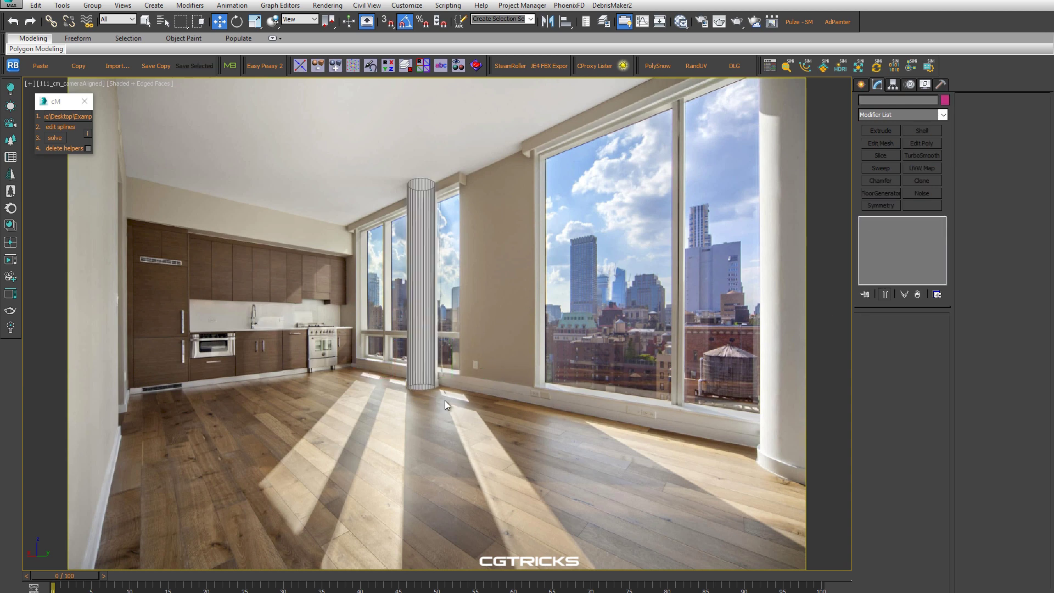
left_click(424, 321)
left_click(479, 409)
Draw a large plane covering the room floor in the Top view
left_click(862, 84)
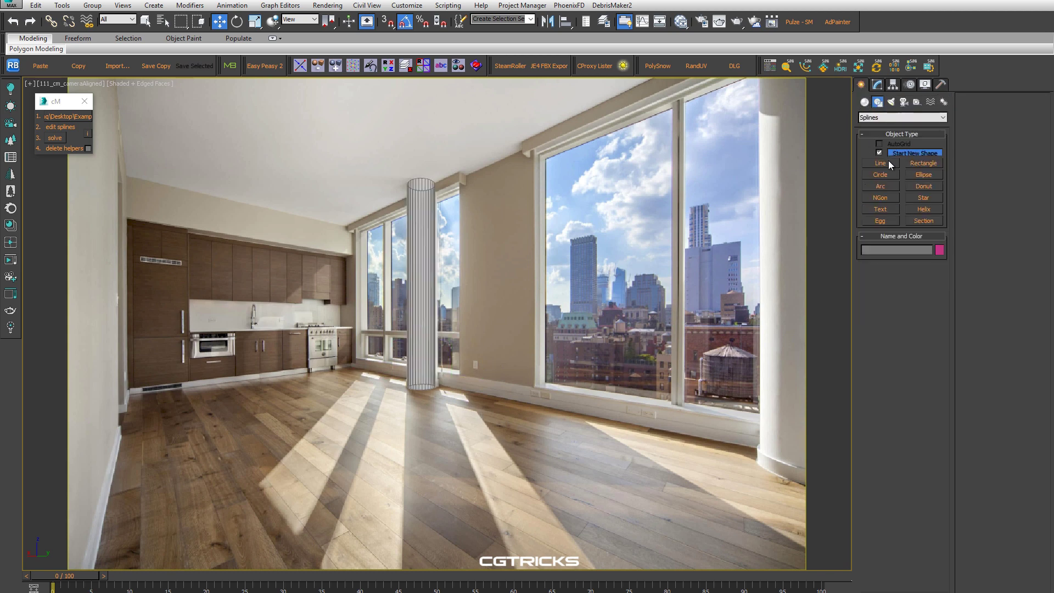
left_click(923, 200)
key("alt+w")
left_click_drag(265, 264, 61, 450)
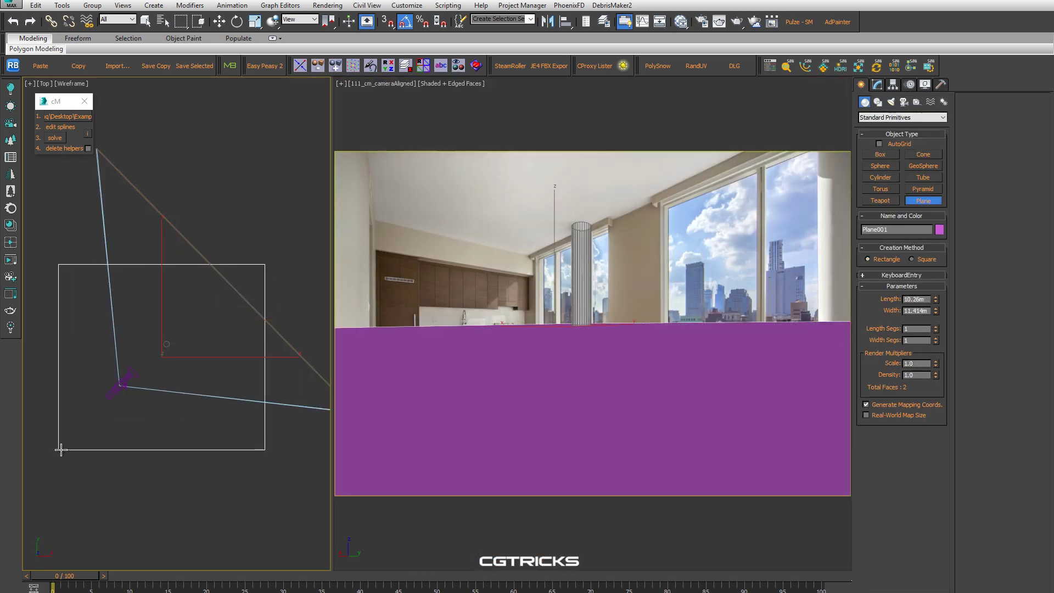
key("w")
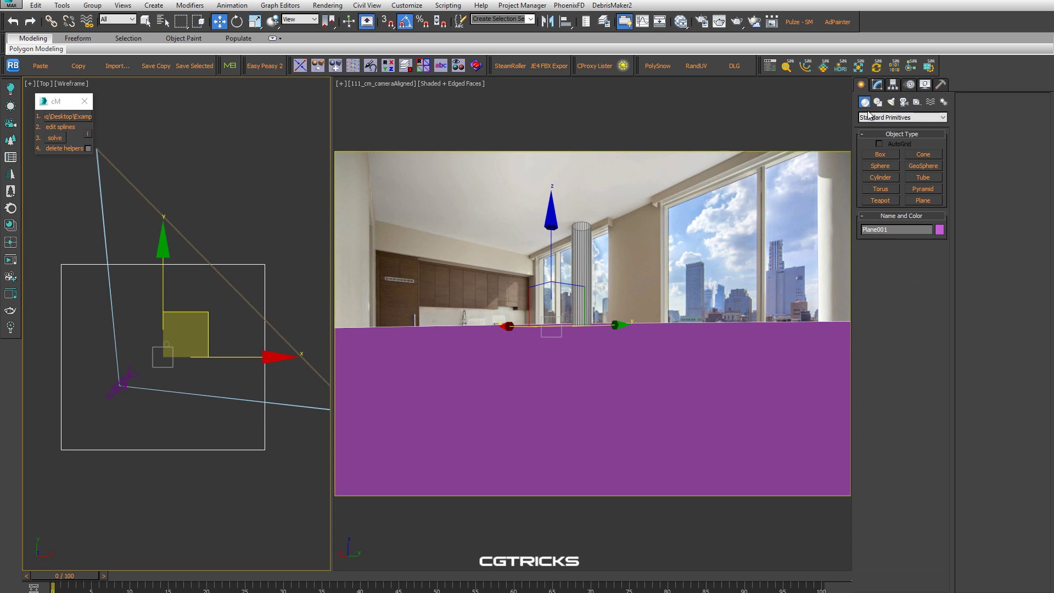
left_click(877, 84)
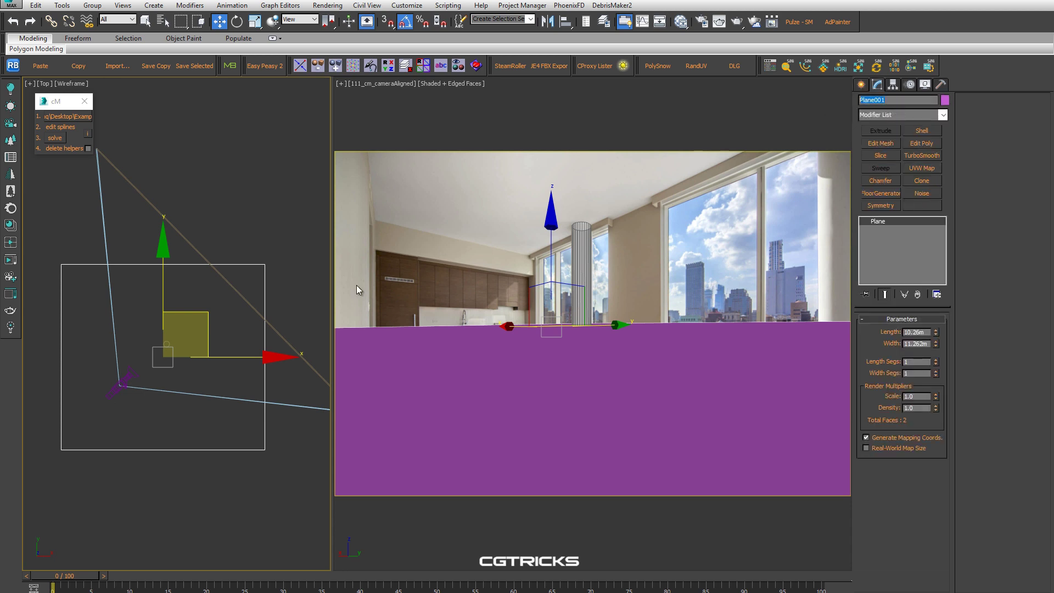
left_click(266, 359)
key("ctrl+z")
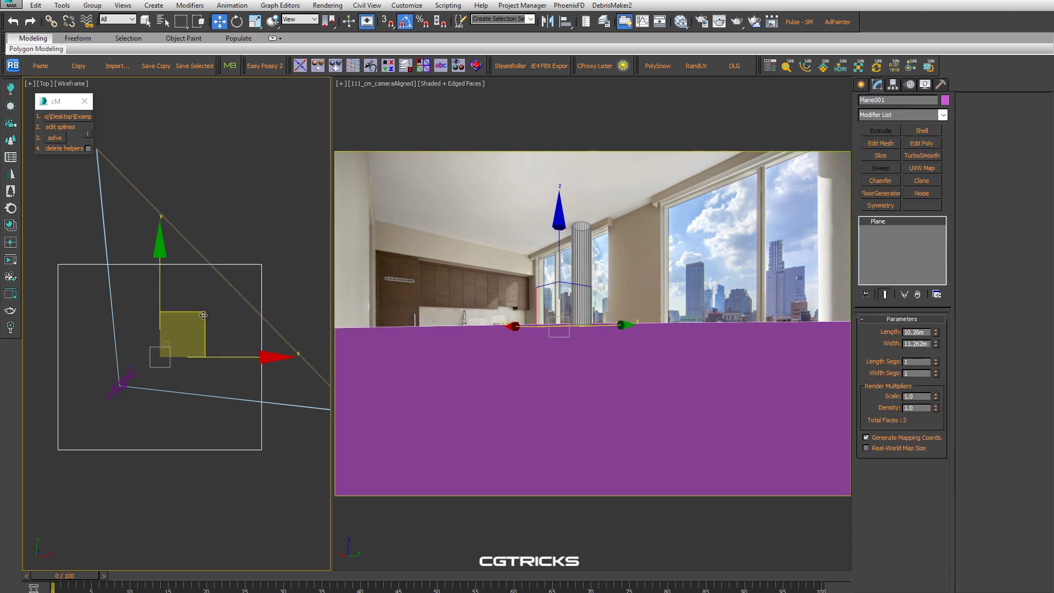
middle_click_drag(203, 316, 198, 321, "alt")
key("F3")
Align the plane to the Circle001 column and make it see-through
key("alt+a")
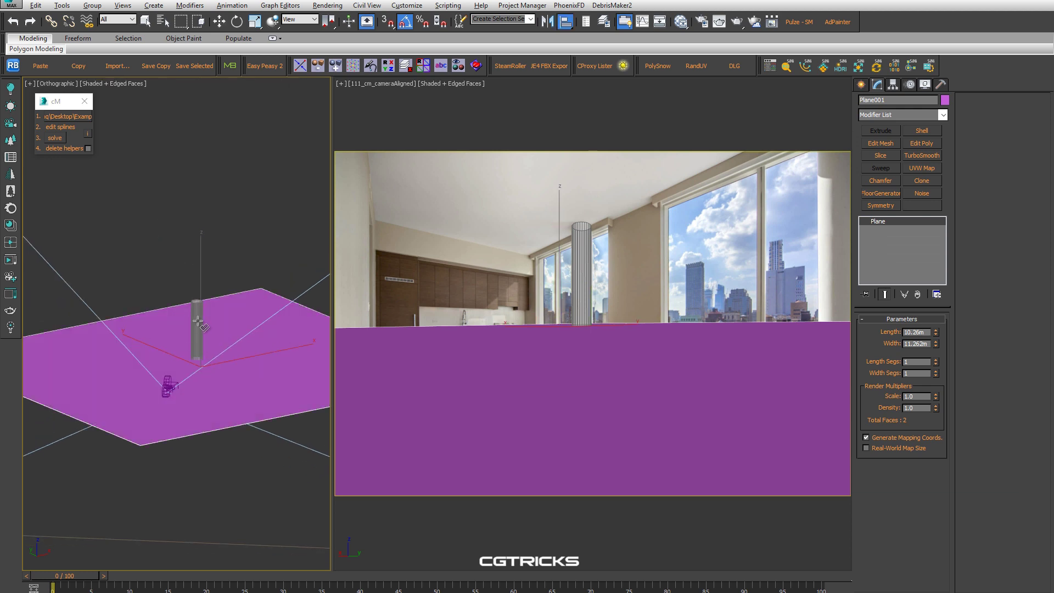
left_click(197, 320)
left_click(530, 399)
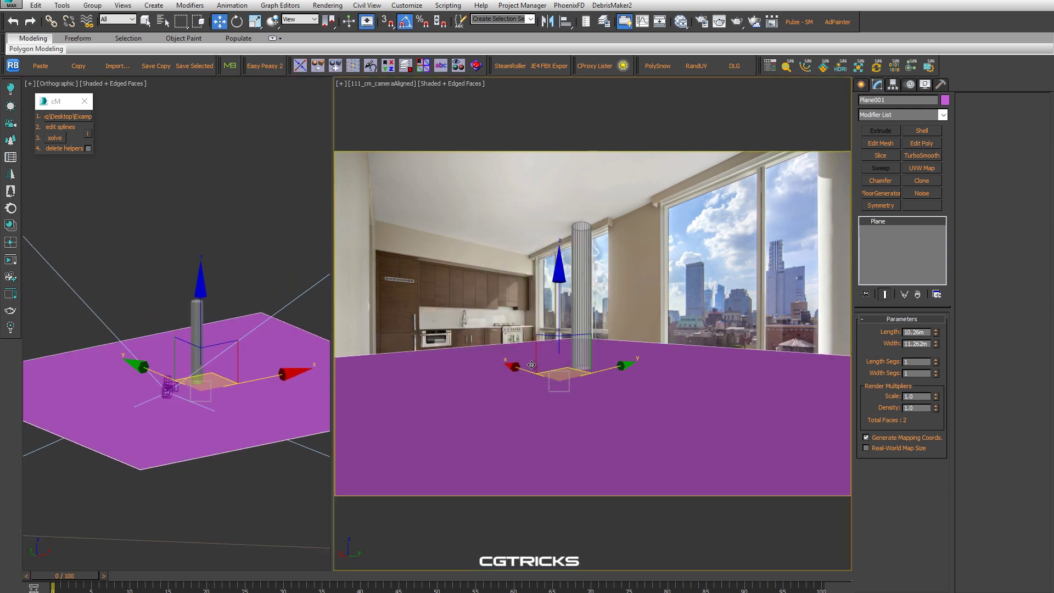
key("alt+x")
key("t")
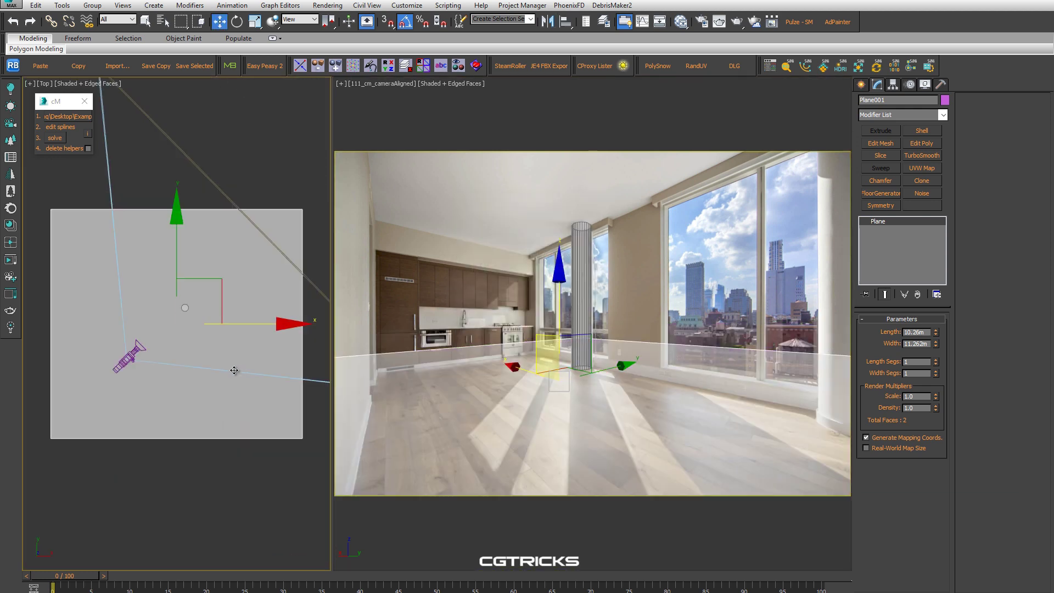
right_click(218, 329)
Convert the plane to Editable Poly and roughly pull its right and top edges inward
left_click(354, 445)
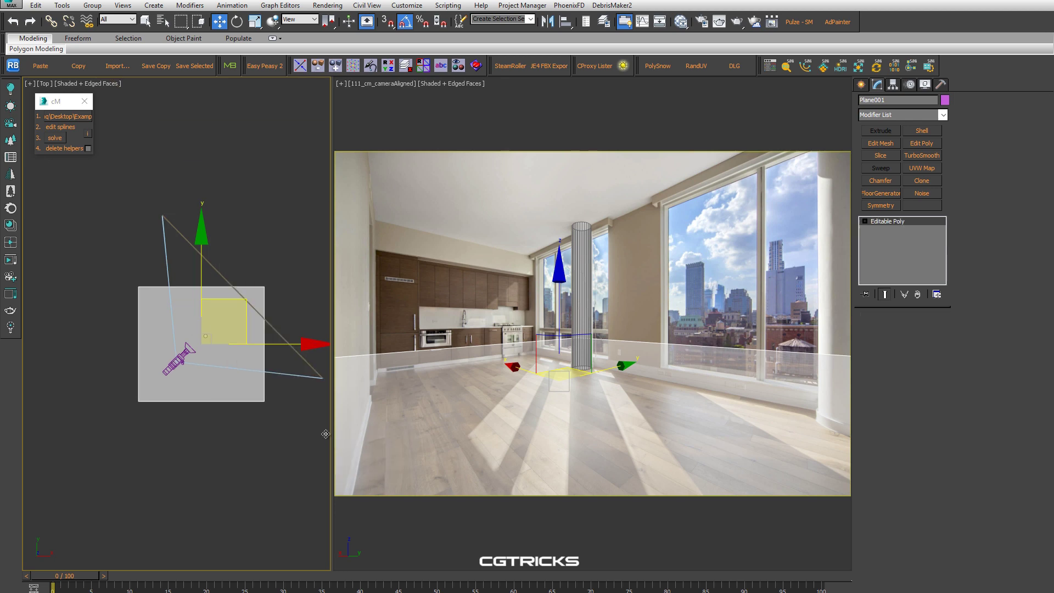
scroll(256, 333, "up", 3)
key("1")
left_click_drag(287, 275, 250, 462)
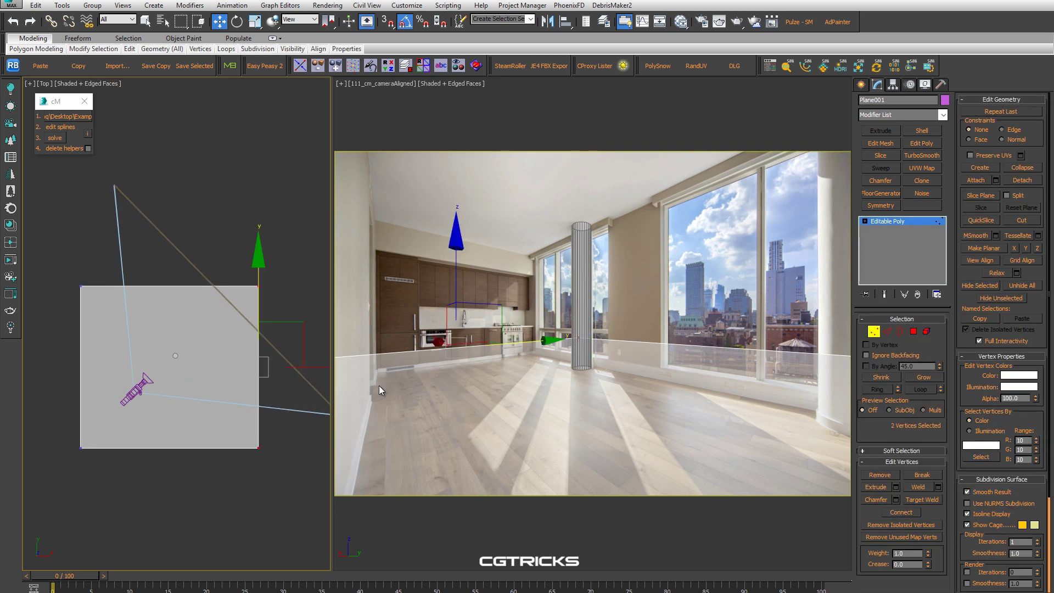
left_click_drag(316, 367, 318, 367)
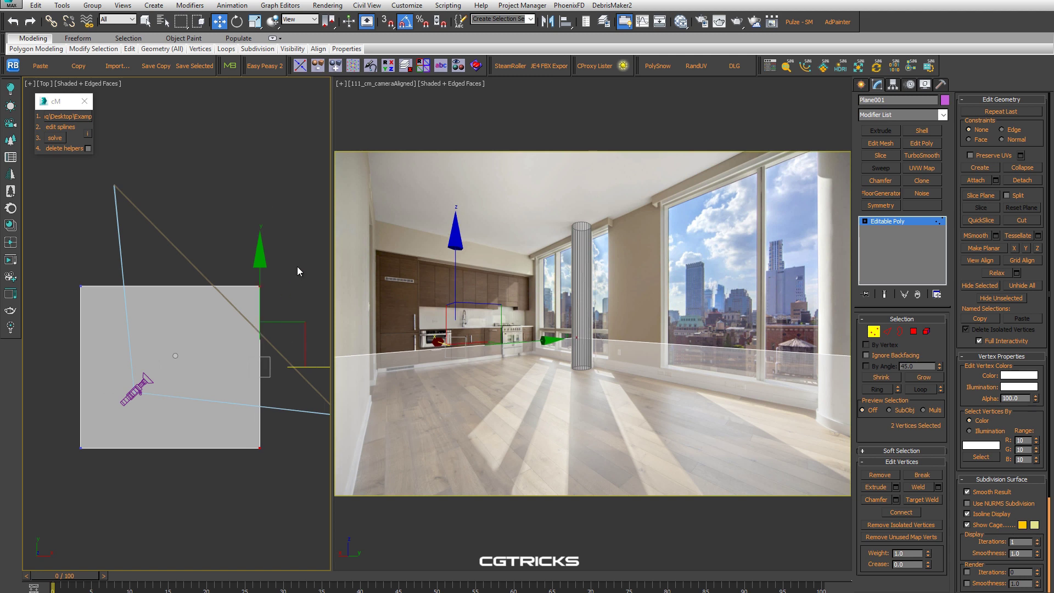
left_click_drag(294, 257, 65, 307)
left_click_drag(171, 223, 178, 260)
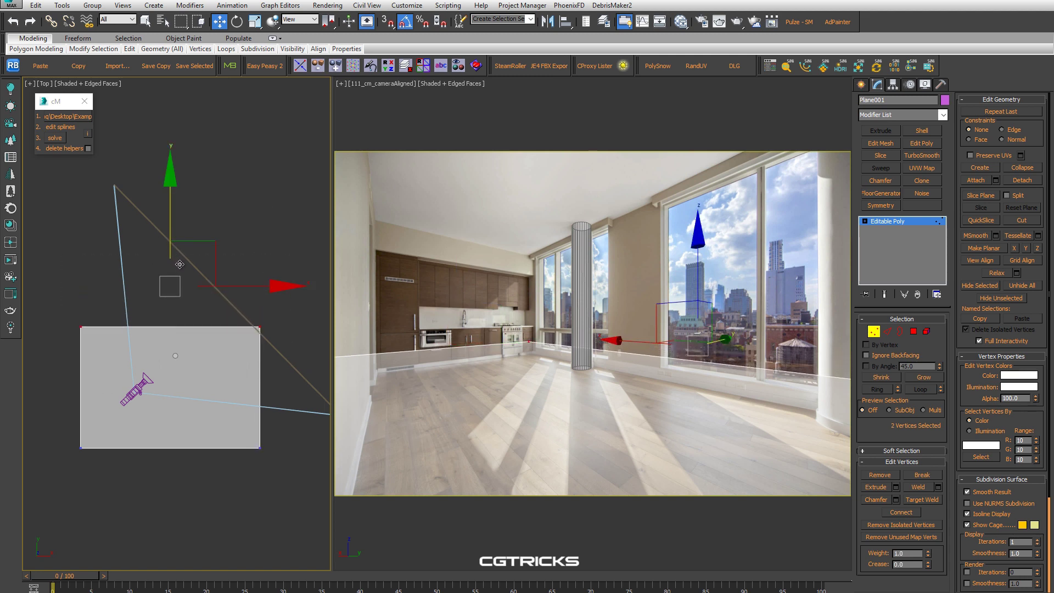
left_click_drag(179, 260, 182, 268)
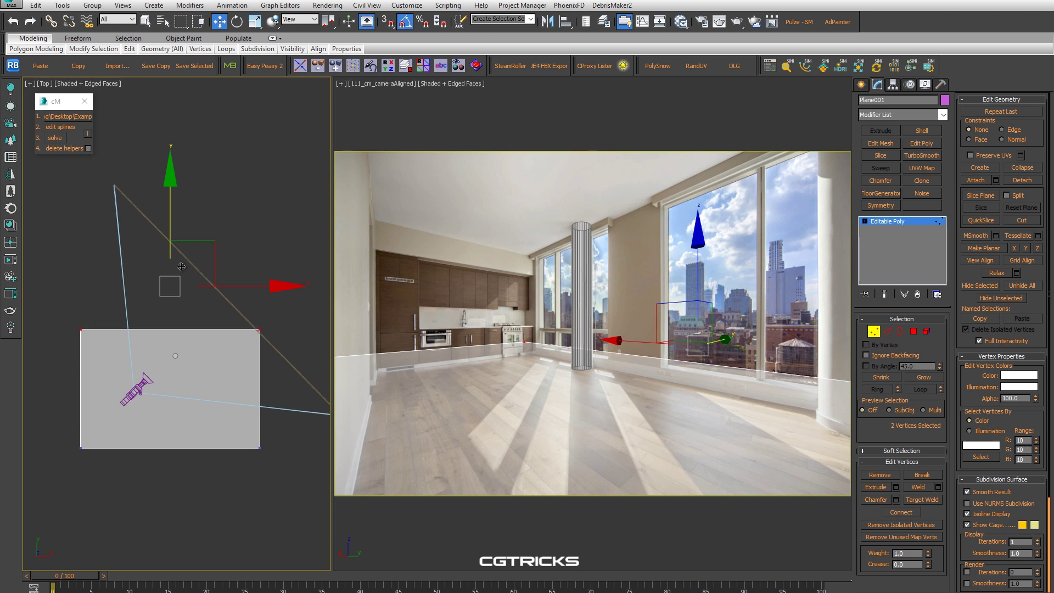
left_click_drag(280, 313, 248, 492)
middle_click_drag(273, 410, 265, 403)
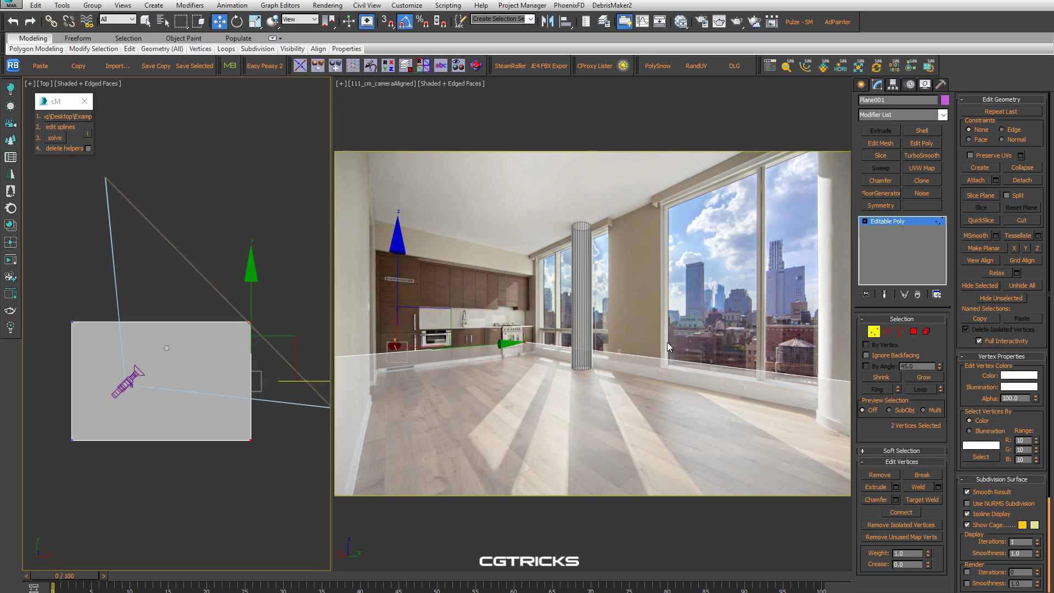
left_click(888, 221)
Inspect the floor plane from an angle, reselect it, and return to the Top view
mouse_move(182, 275)
middle_mouse_down("alt")
mouse_move(217, 298)
mouse_move(242, 298)
middle_mouse_up("alt")
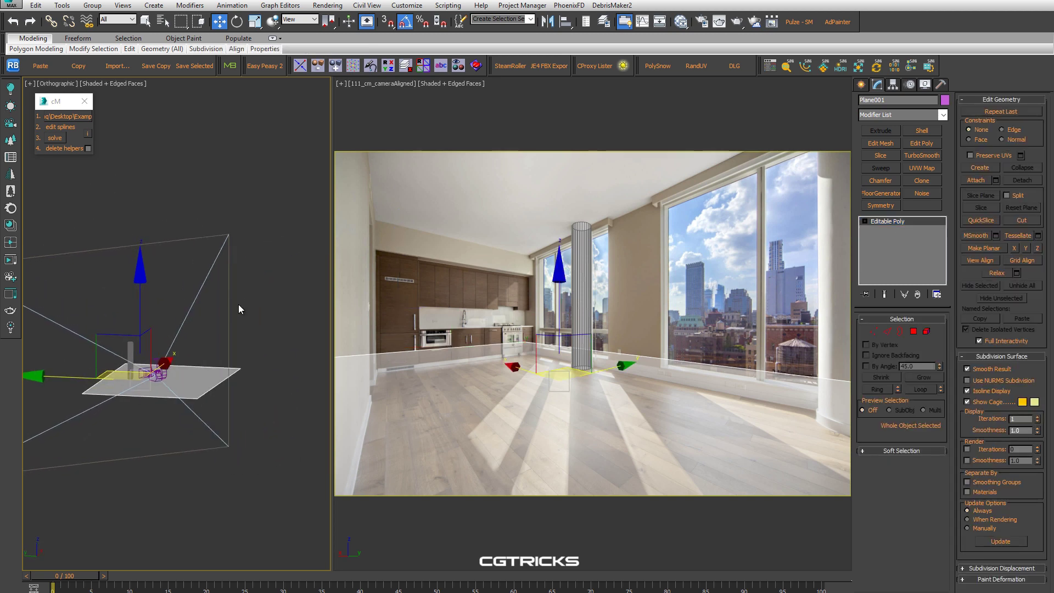
left_click(650, 326)
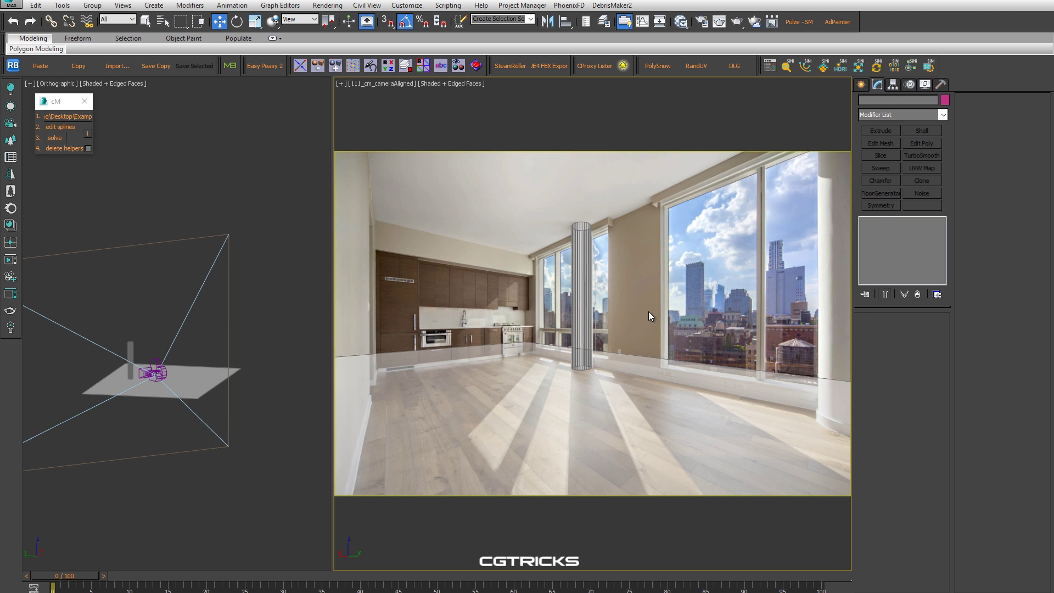
left_click(200, 375)
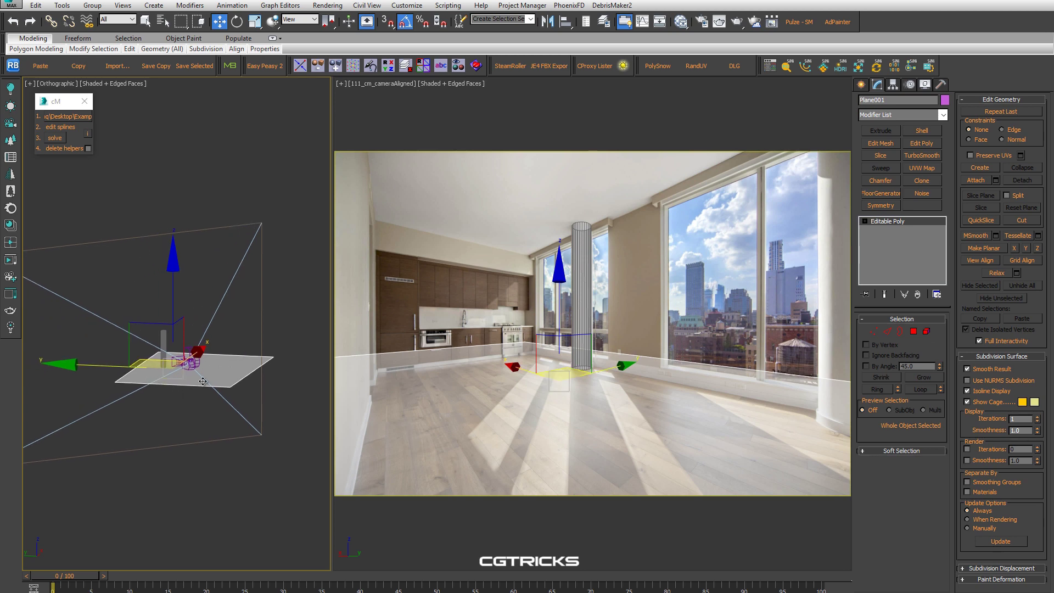
middle_click_drag(142, 405, 212, 393, "alt")
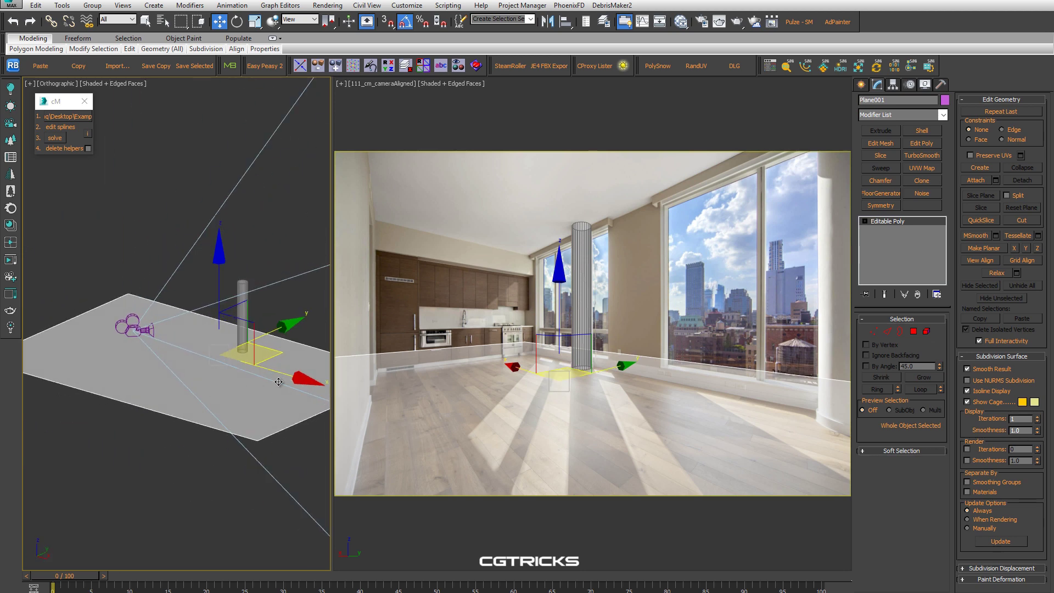
left_click(665, 319)
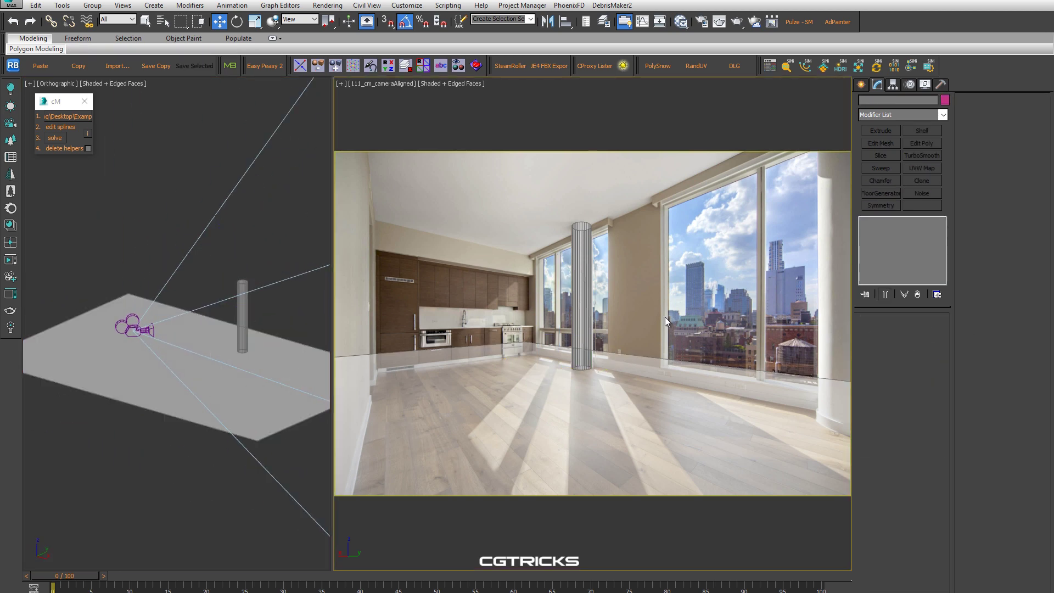
left_click(252, 376)
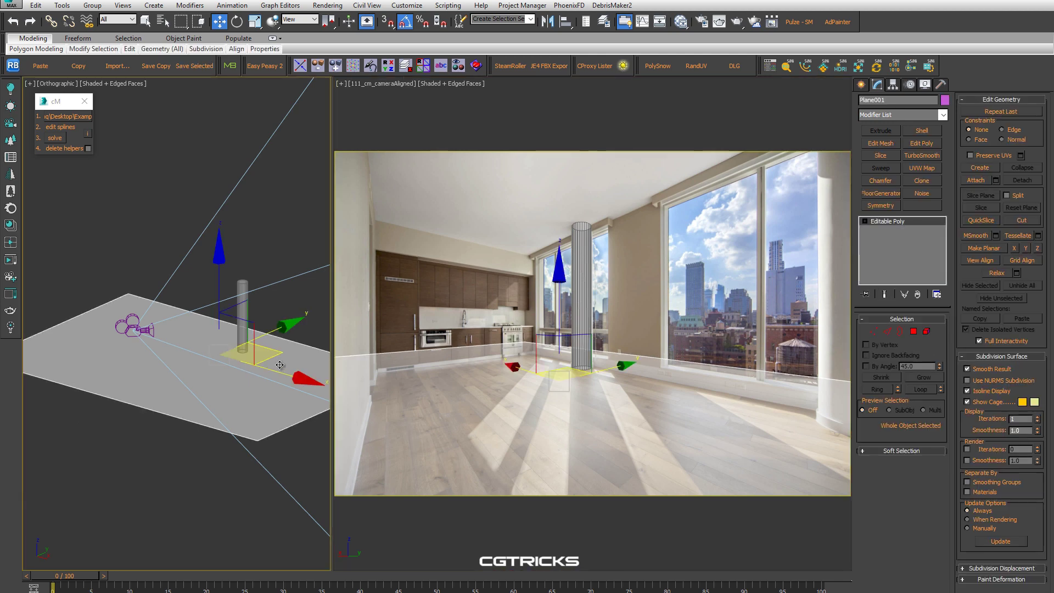
key("t")
scroll(273, 360, "down", 2)
Move the right-edge vertices left and the top-edge vertices down to the walls
key("1")
left_click_drag(308, 264, 253, 412)
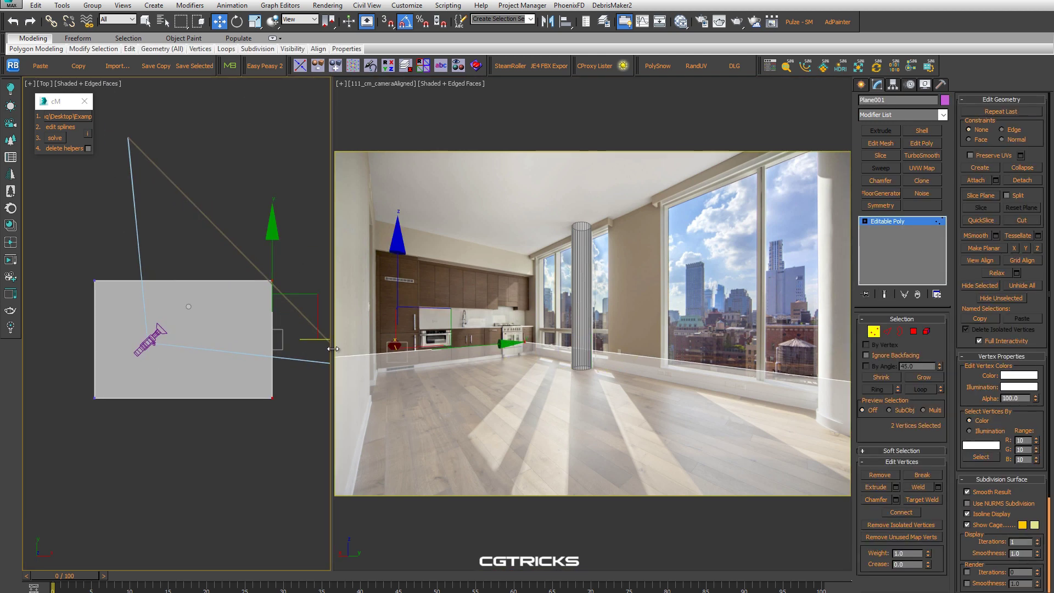
left_click_drag(321, 339, 309, 339)
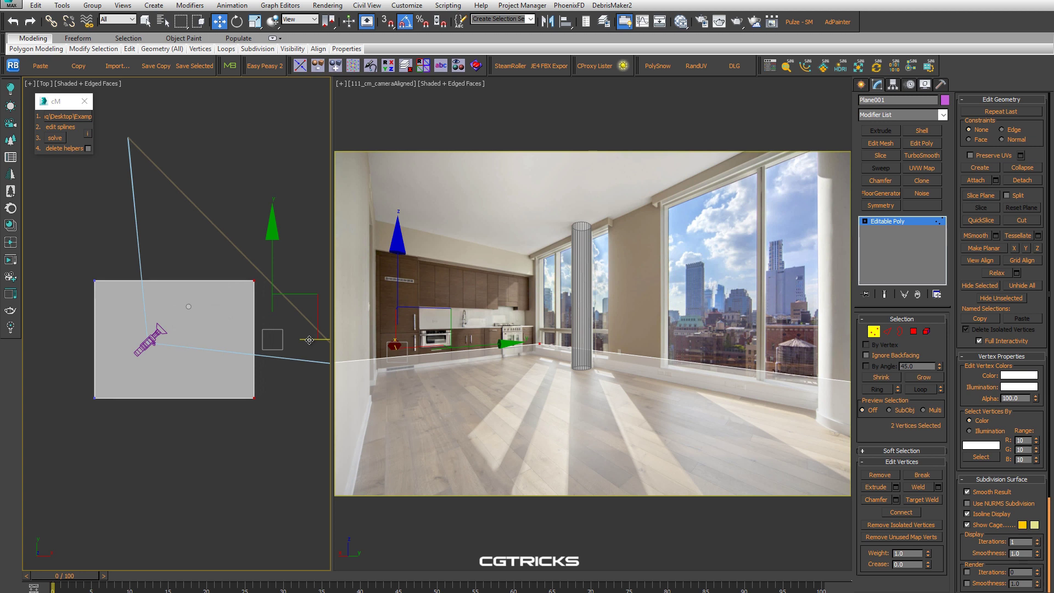
left_click_drag(301, 342, 277, 334)
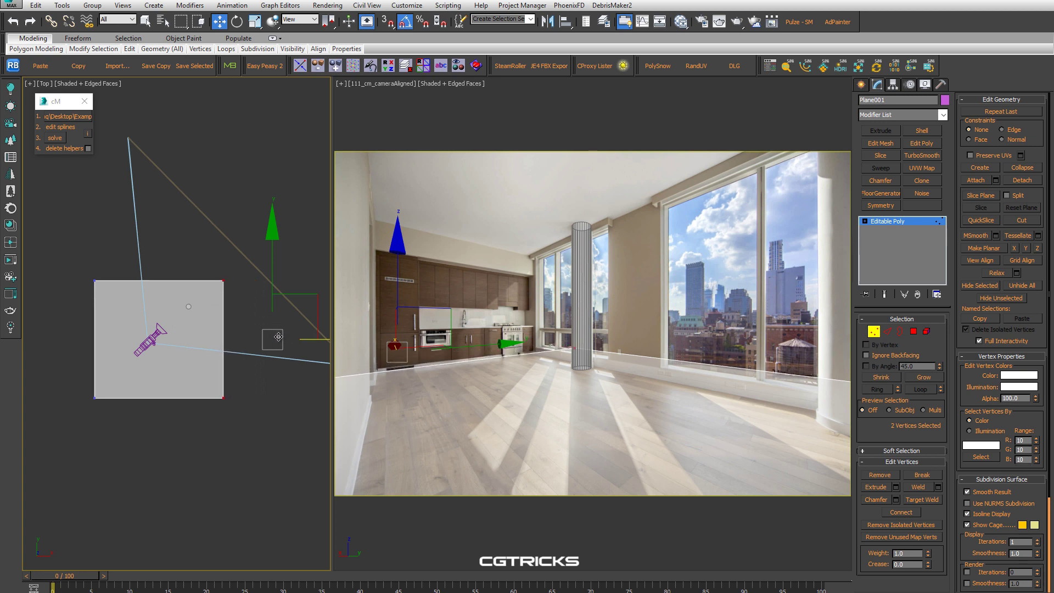
left_click_drag(86, 271, 249, 292)
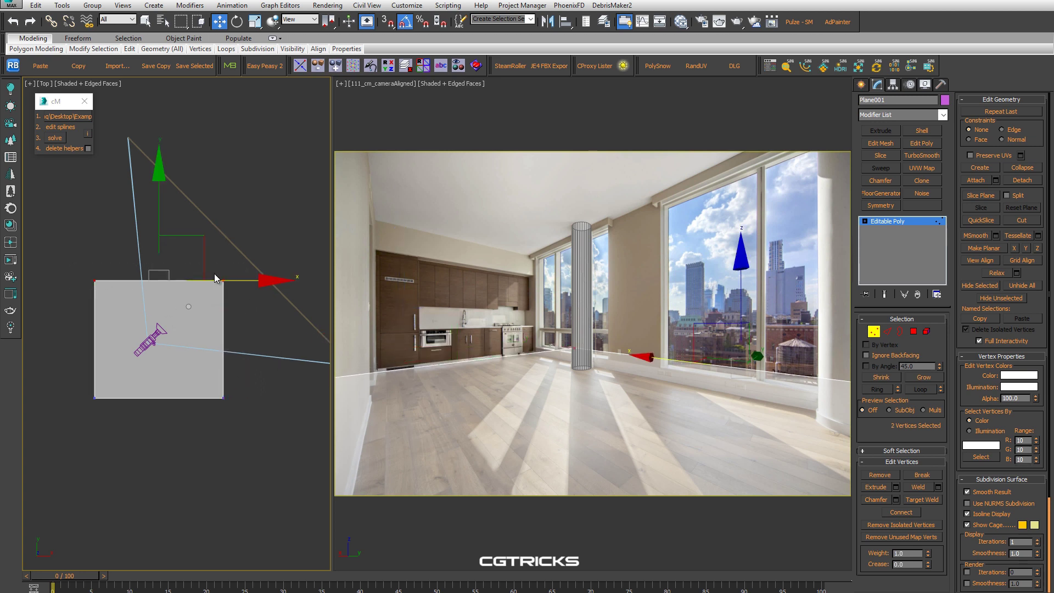
left_click_drag(160, 213, 161, 230)
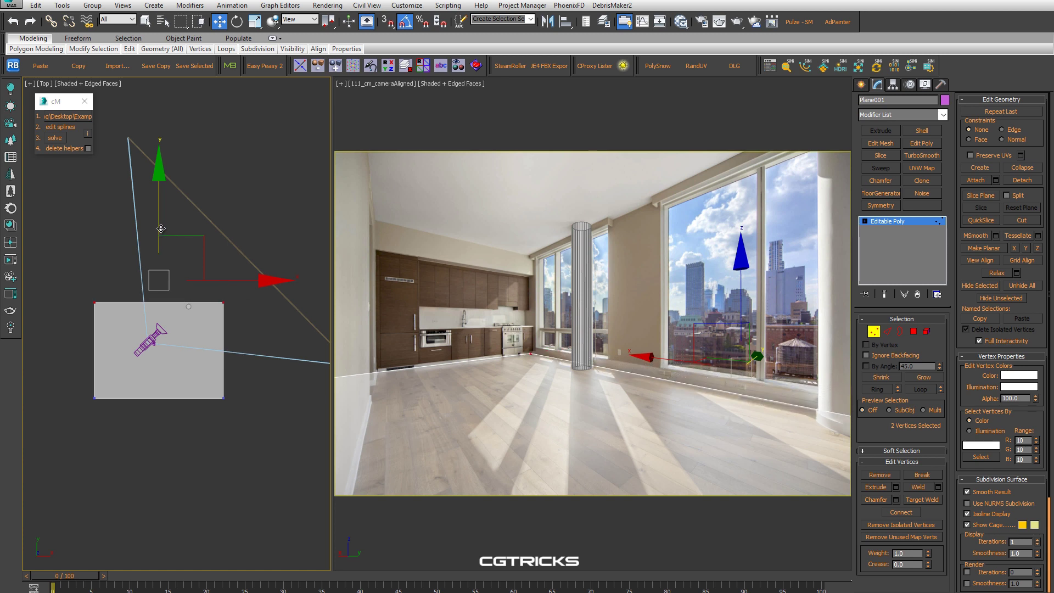
scroll(162, 302, "up", 3)
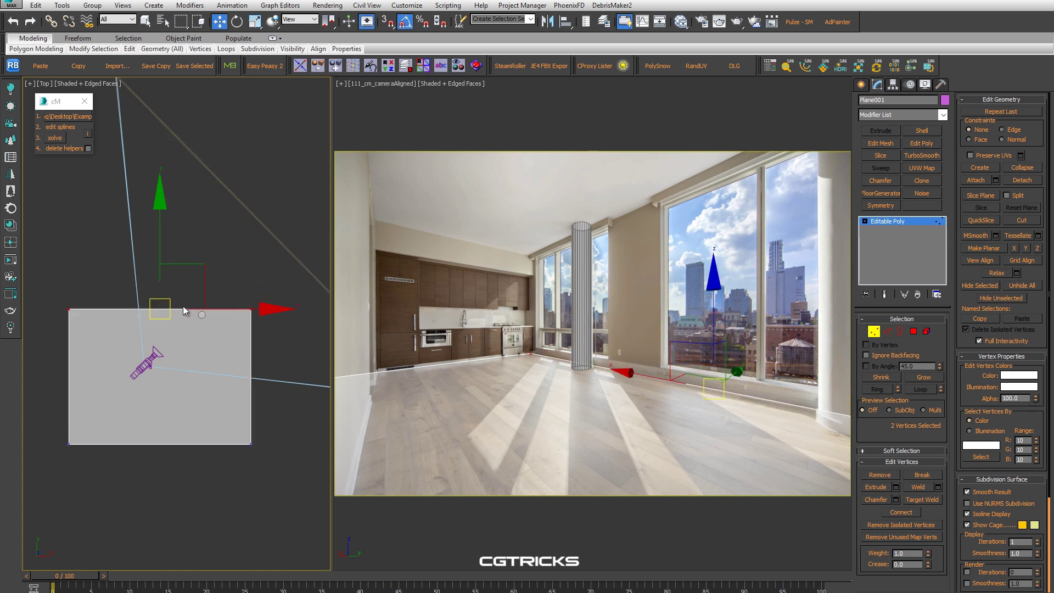
scroll(170, 291, "up", 3)
scroll(214, 244, "up", 2)
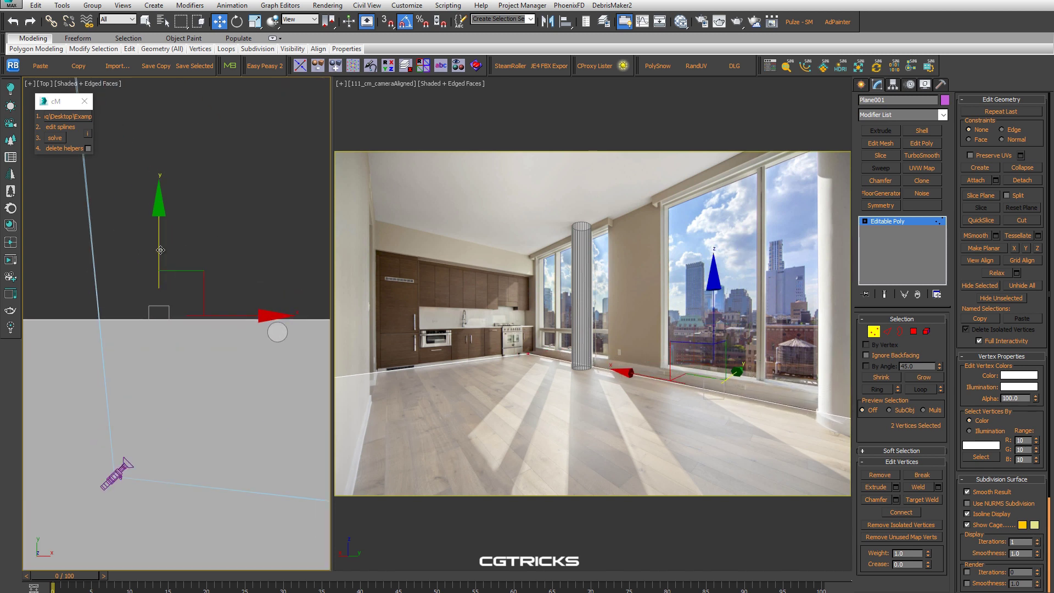
scroll(219, 368, "down", 2)
Move the left edge inward and raise the bottom edge to fit the room floor
middle_click_drag(242, 384, 211, 373)
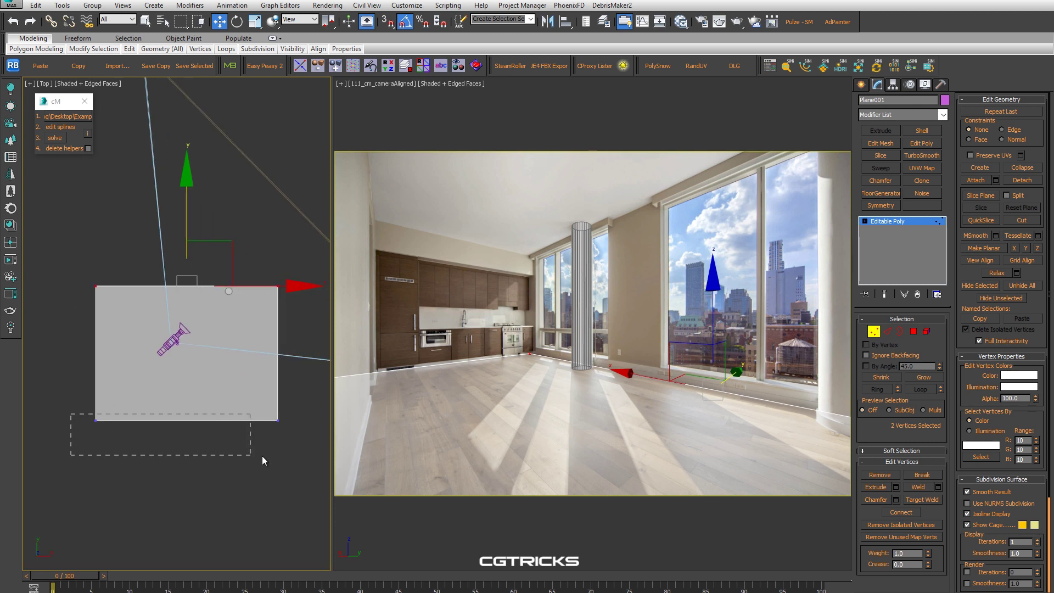
left_click_drag(71, 410, 262, 456)
left_click_drag(59, 254, 140, 428)
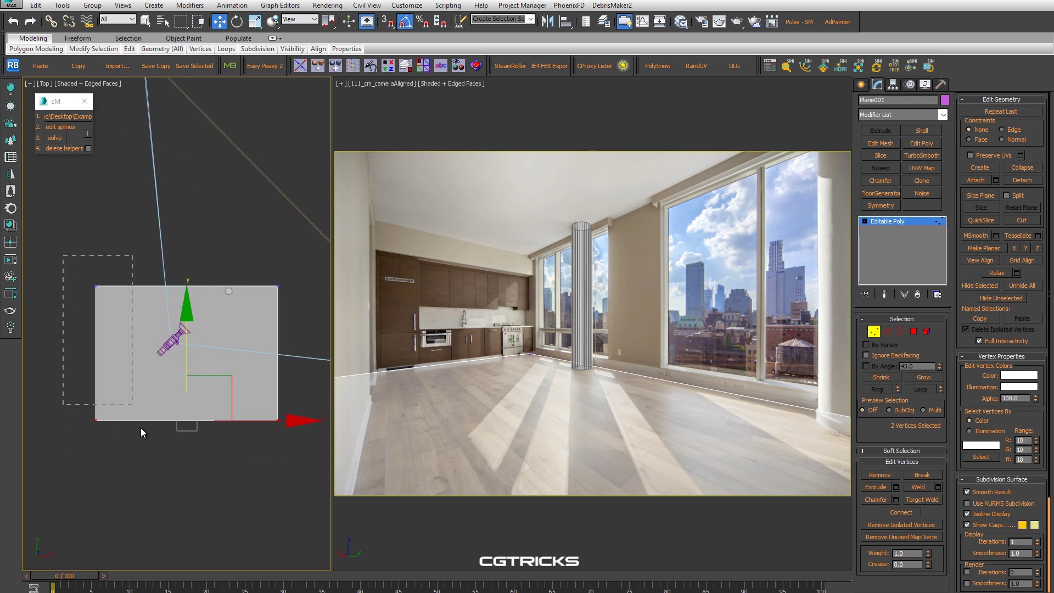
left_click_drag(164, 355, 238, 354)
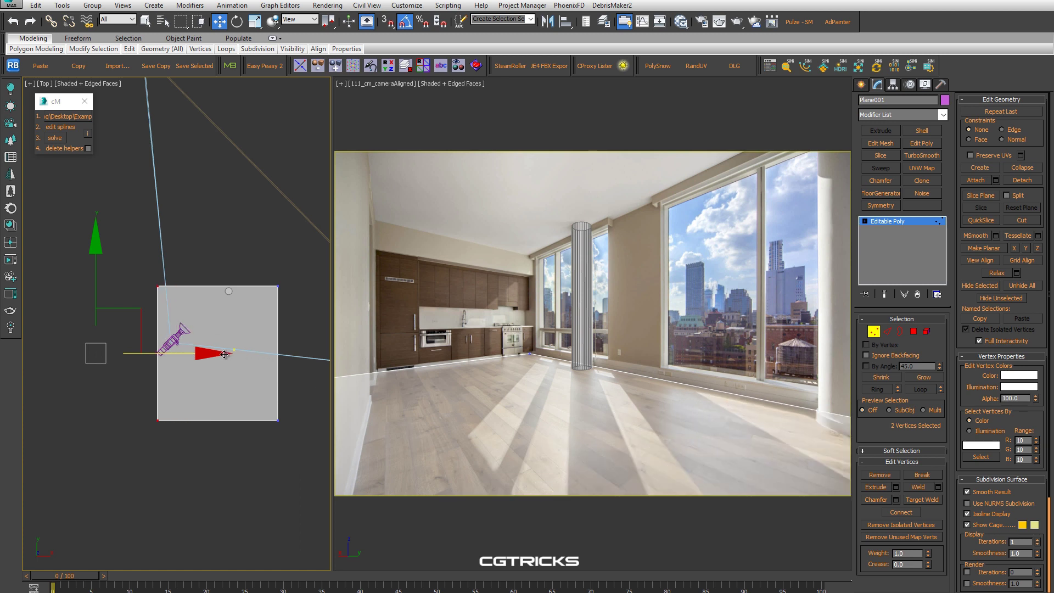
left_click_drag(264, 272, 294, 434)
middle_click_drag(287, 379, 238, 381)
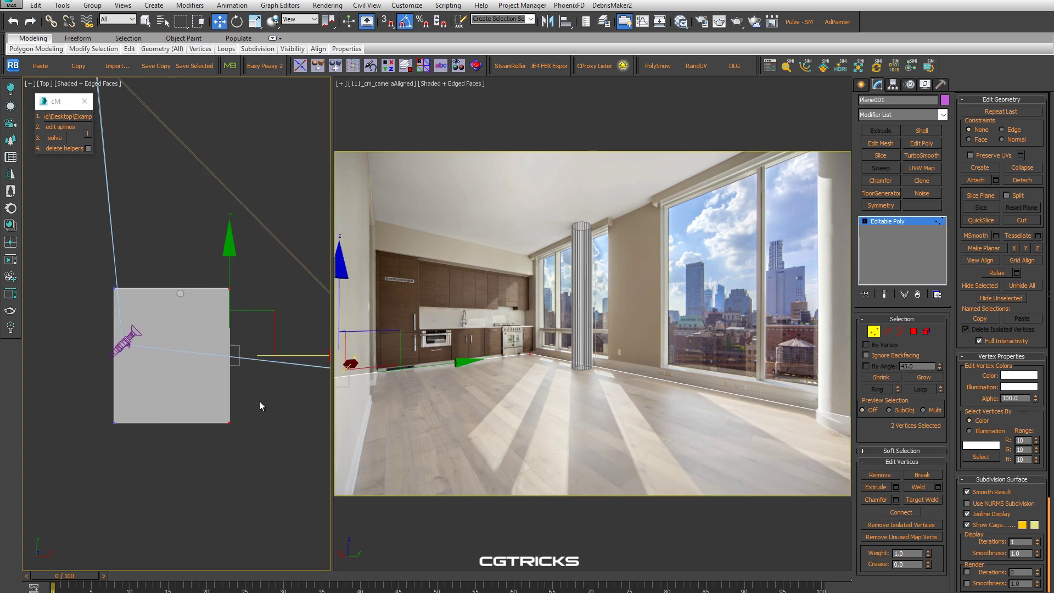
left_click_drag(259, 406, 101, 440)
left_click_drag(163, 390, 167, 289)
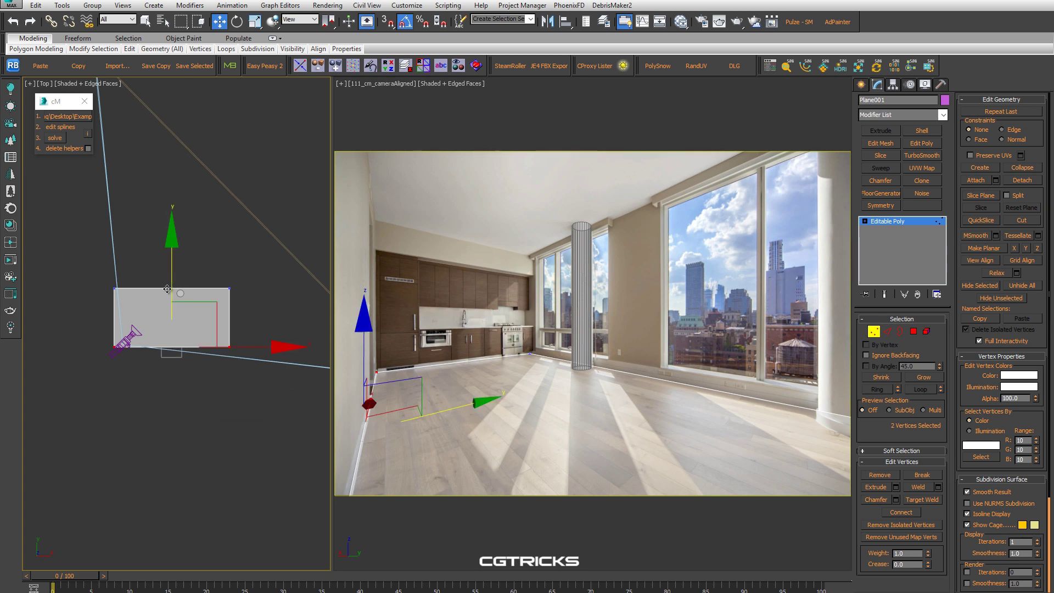
middle_click_drag(218, 352, 219, 325, "alt")
Extrude the plane's border edges upward into walls
key("2")
mouse_move(177, 285)
left_mouse_down("shift")
mouse_move(187, 231)
mouse_move(299, 289)
left_mouse_up("shift")
right_click(230, 281)
left_click(318, 241)
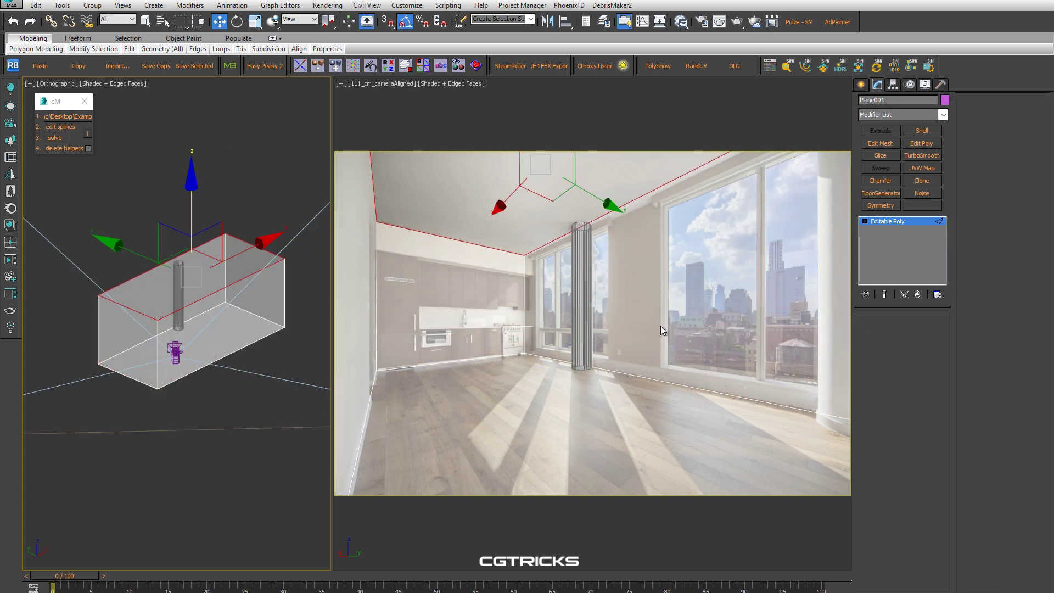
Check the window wall, kitchen wall and ceiling polygons against the photo
key("alt+w")
key("4")
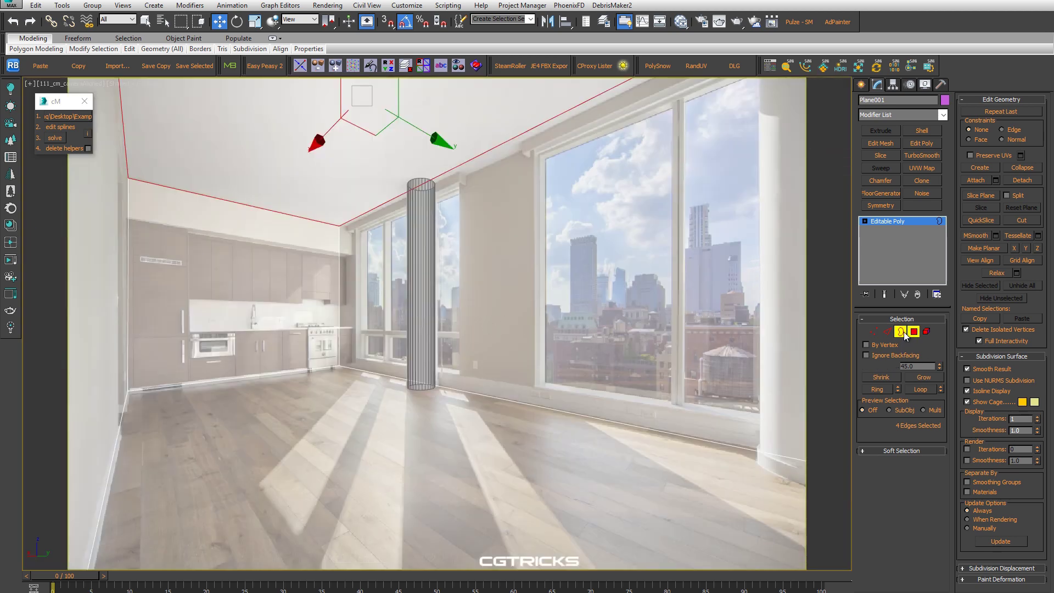
left_click(526, 316)
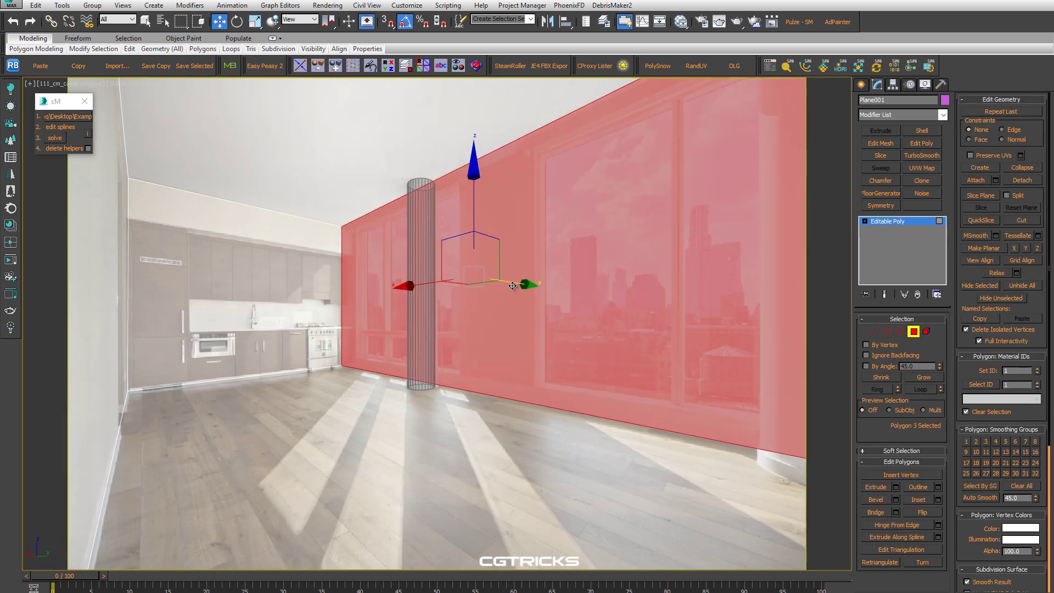
left_click(329, 338)
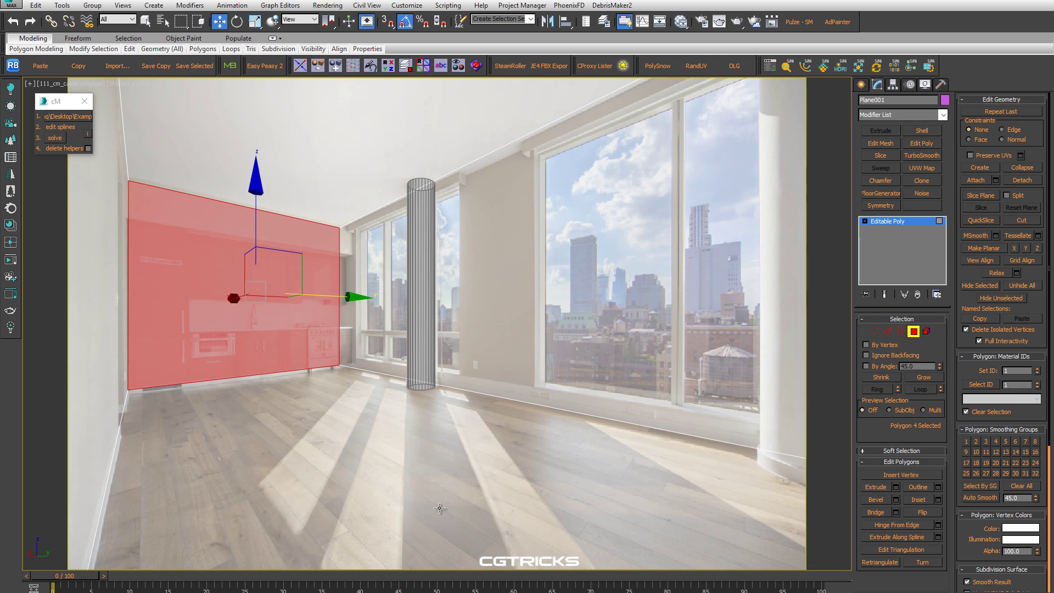
left_click(235, 157)
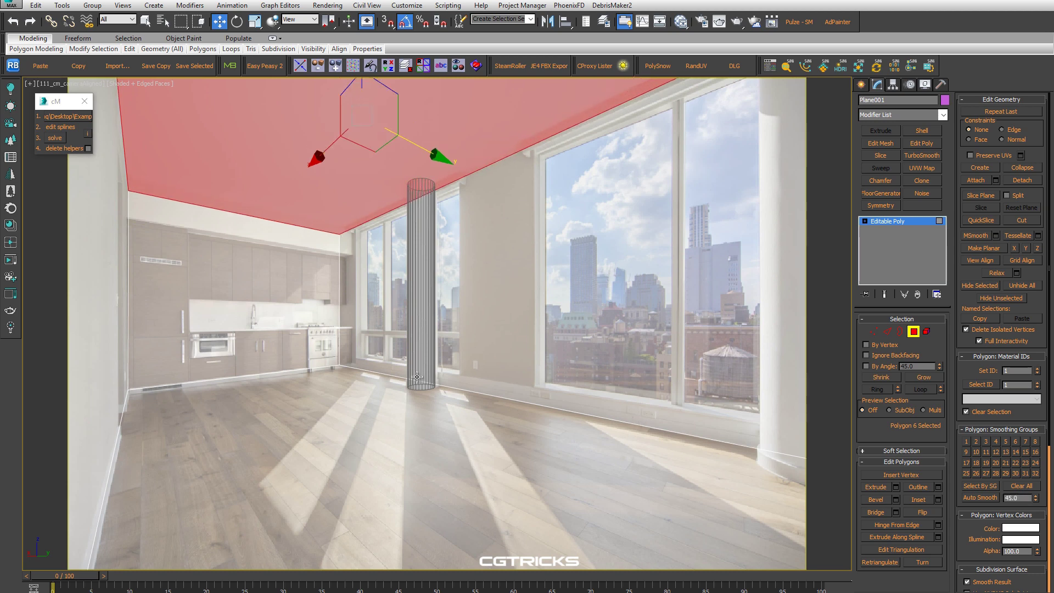
left_click(903, 223)
key("alt+w")
Connect three new vertical edges across the room box's window wall
middle_click_drag(165, 329, 209, 319, "alt")
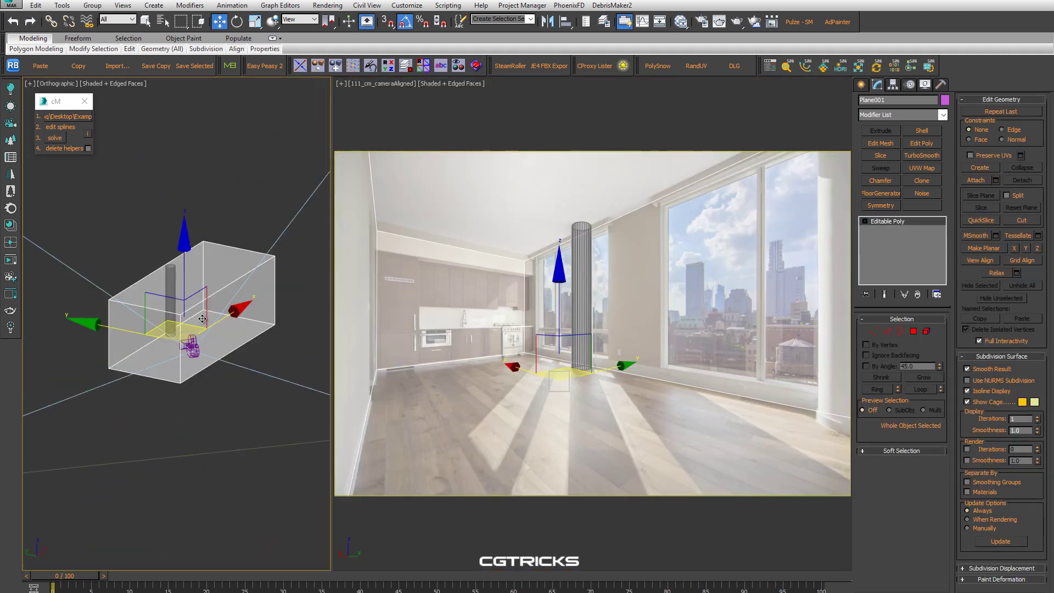
key("alt+w")
key("alt+w")
key("alt+w")
key("2")
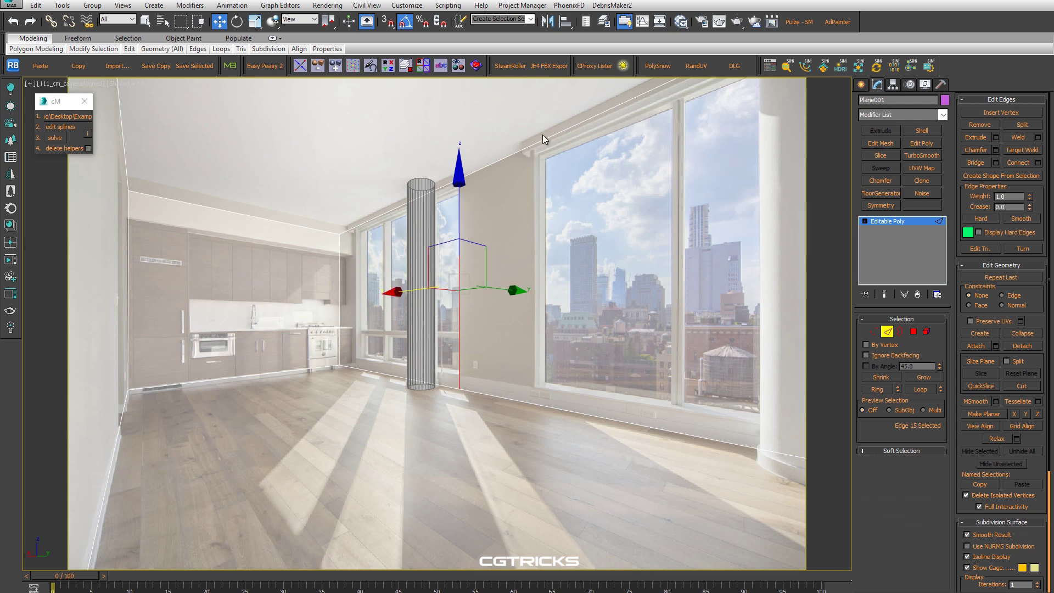
right_click(622, 250)
left_click(579, 304)
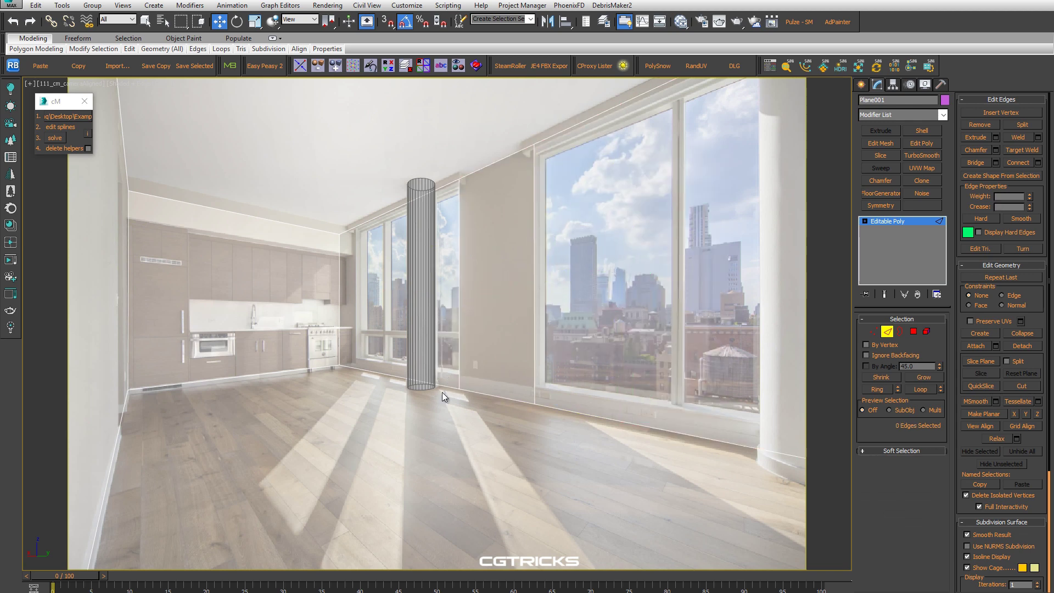
right_click(404, 244)
left_click(357, 282)
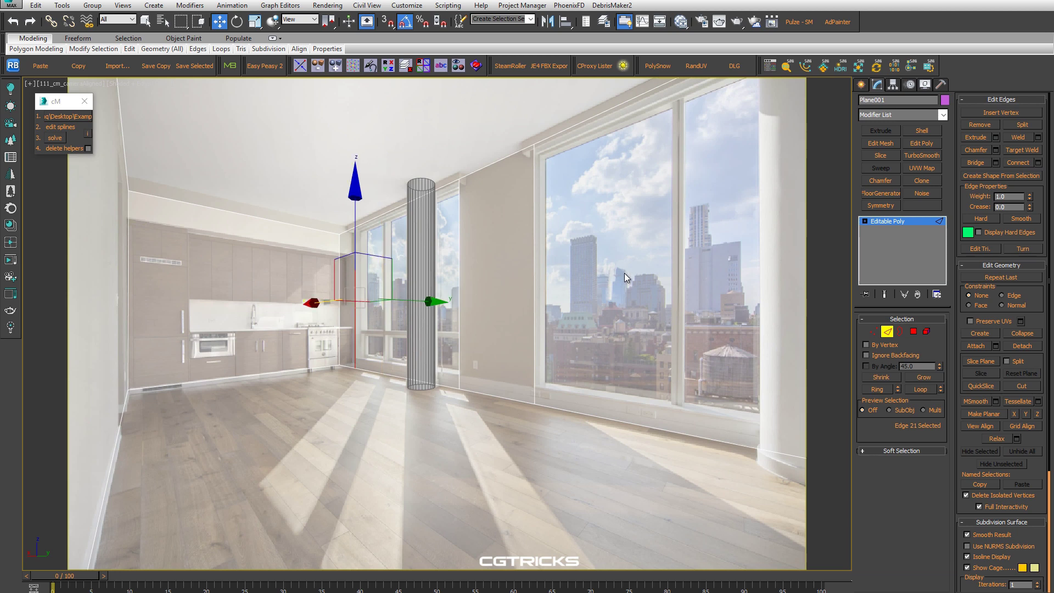
right_click(610, 143)
left_click(580, 247)
key("alt+w")
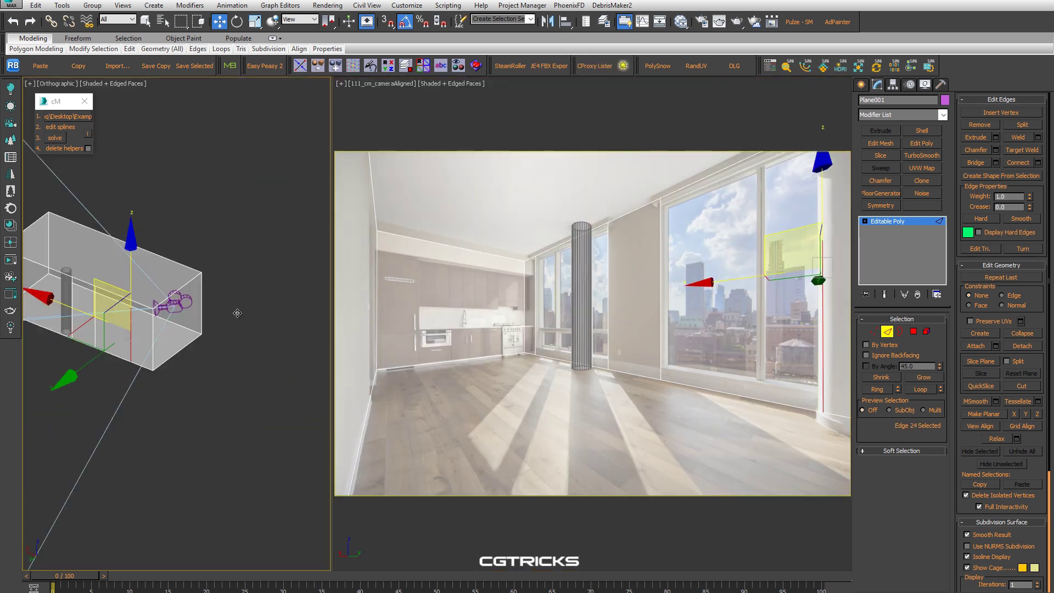
Select the horizontal edge loop around the walls and lower it toward the window sill
mouse_move(165, 307)
middle_mouse_down("alt")
mouse_move(249, 345)
mouse_move(561, 299)
middle_mouse_up("alt")
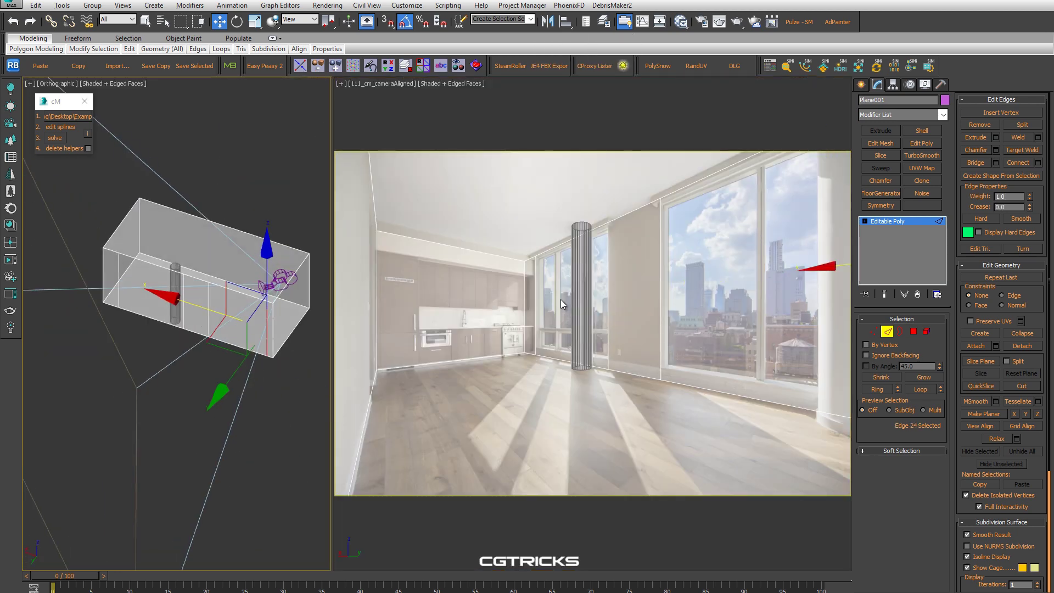
key("alt+w")
key("alt+w")
left_click(277, 339)
mouse_move(164, 307)
middle_mouse_down("alt")
mouse_move(276, 339)
mouse_move(294, 361)
middle_mouse_up("alt")
double_click(276, 339)
key("alt+w")
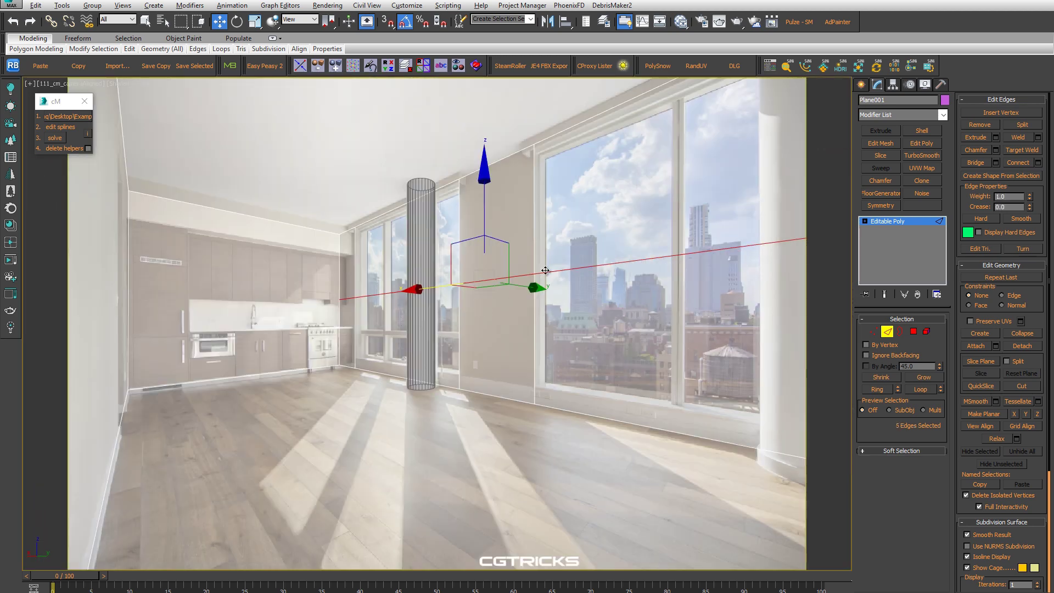
left_click_drag(485, 247, 488, 314)
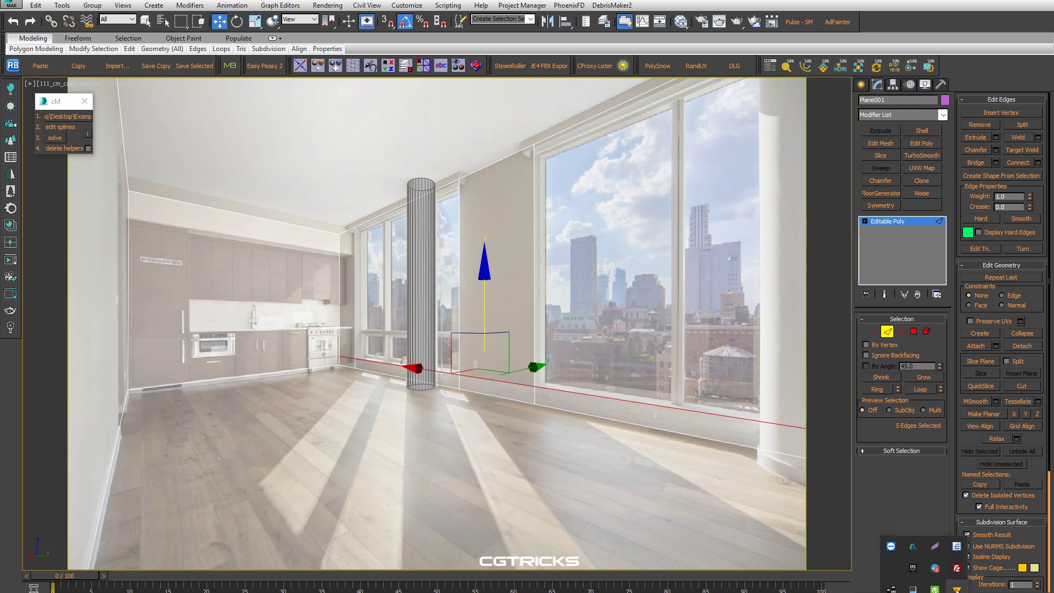
Extrude both window faces of the room plane -0.285m inward to form recessed openings
left_click(913, 331)
left_click(659, 247)
left_click(401, 275, "ctrl")
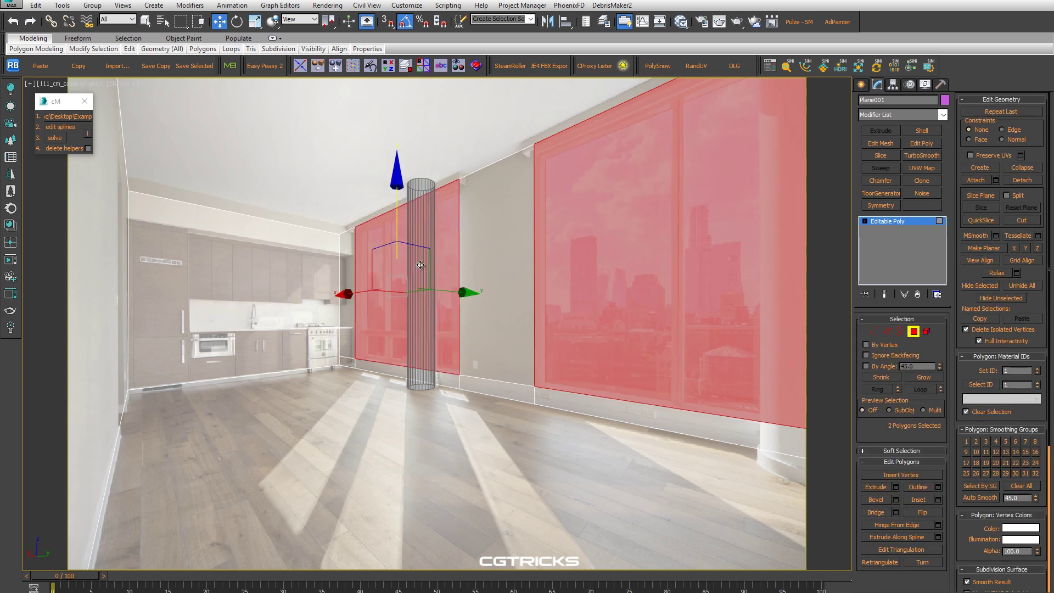
right_click(452, 306)
left_click(472, 341)
left_click_drag(444, 346, 446, 398)
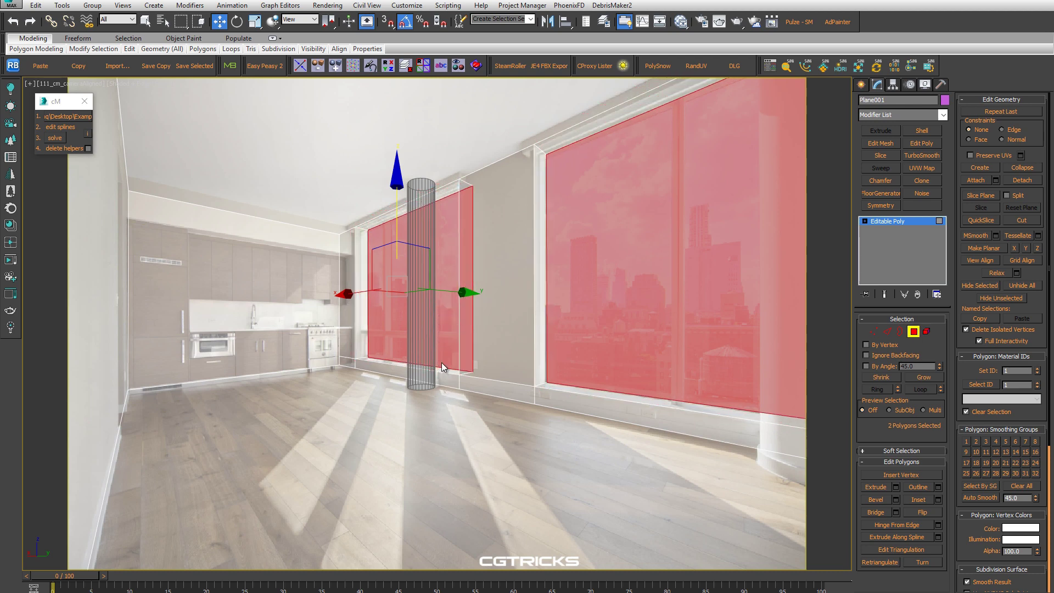
Delete the two window faces and return to the whole see-through Plane001 in two viewports
key("Delete")
key("alt+x")
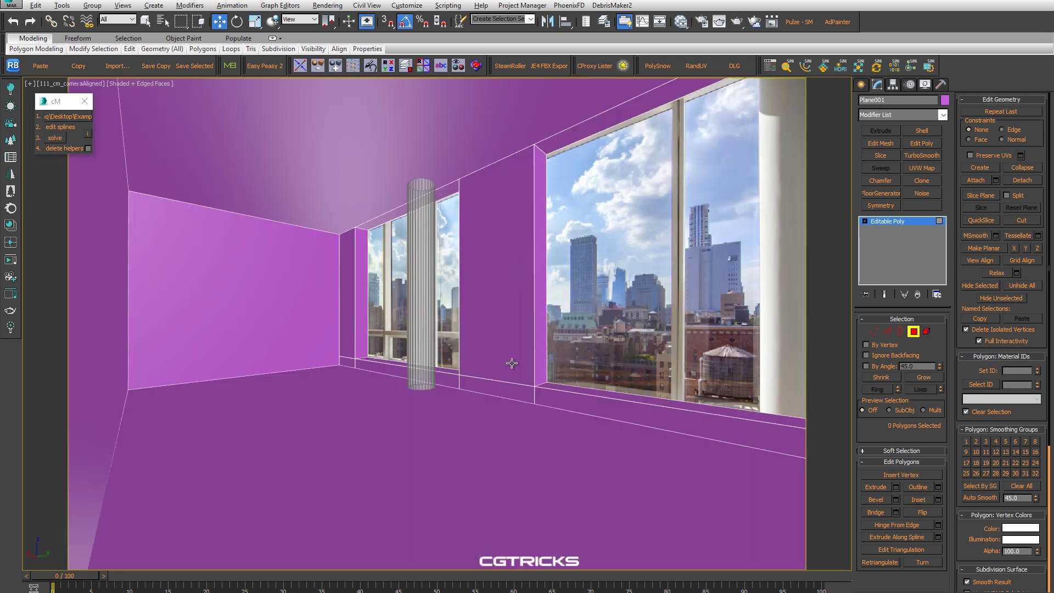
key("alt+x")
left_click(900, 222)
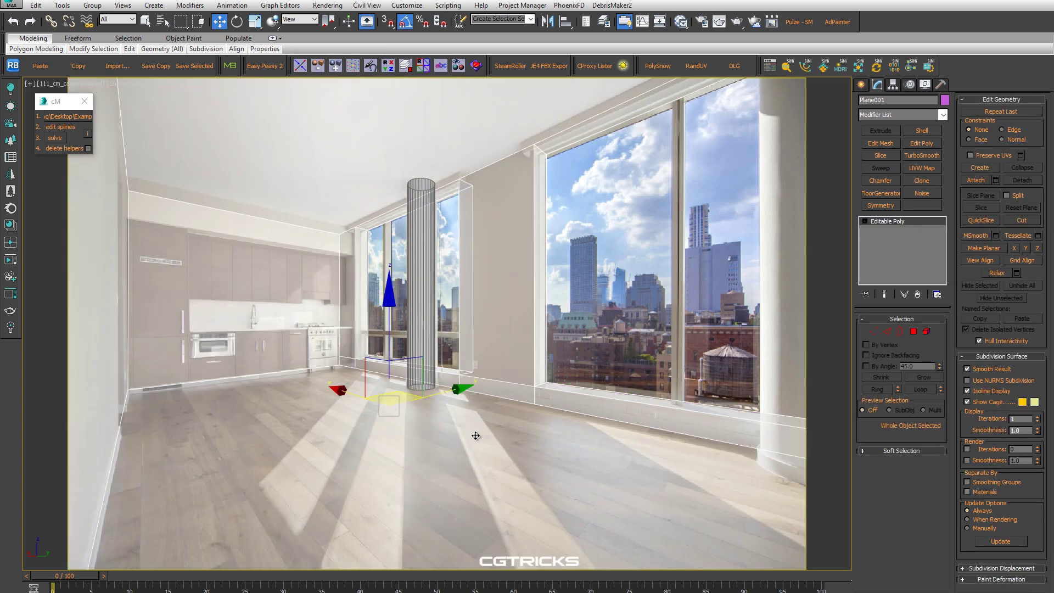
key("alt+w")
Orbit the ortho view, show the column solid, and make Plane001 see-through again
mouse_move(231, 352)
middle_mouse_down("alt")
mouse_move(269, 349)
mouse_move(181, 362)
middle_mouse_up("alt")
key("alt+x")
scroll(228, 347, "up", 5)
left_click(176, 373)
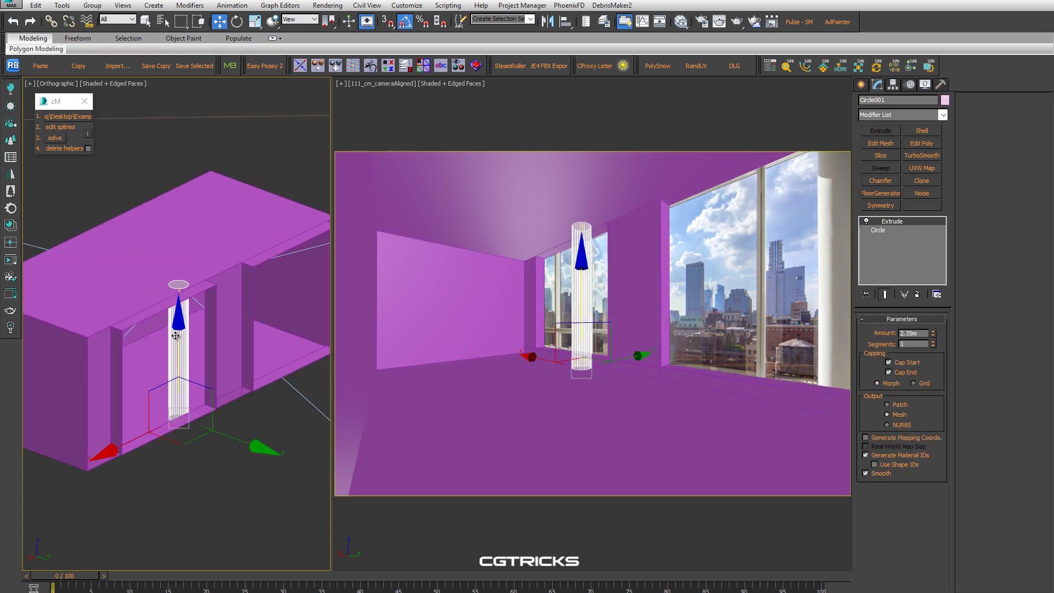
left_click(215, 417)
middle_click_drag(215, 417, 211, 363, "alt")
left_click(211, 363)
key("alt+x")
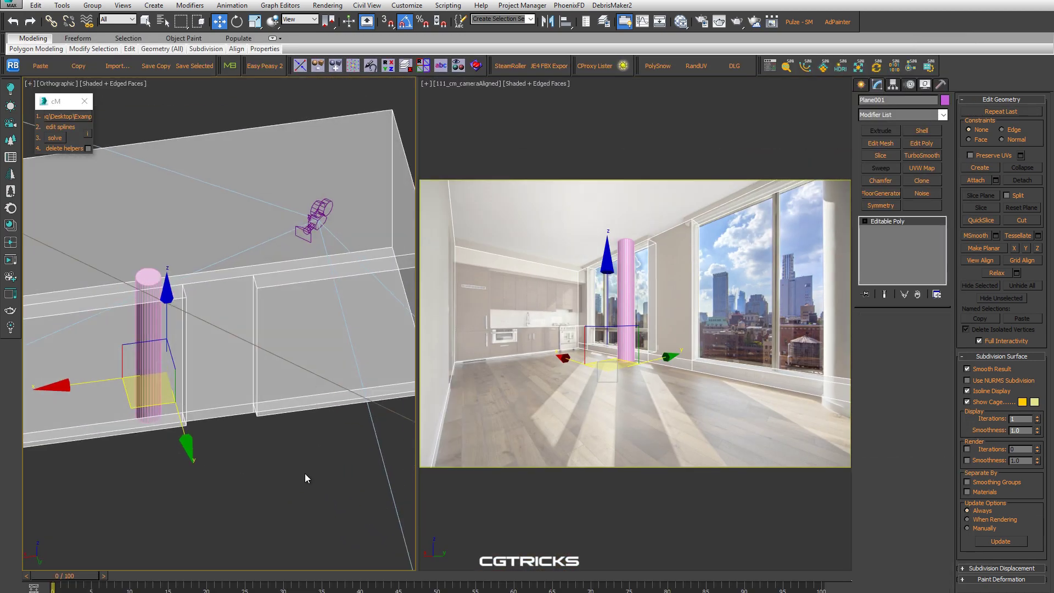
Set the left viewport to a wireframe Top view of the room
left_click(297, 470)
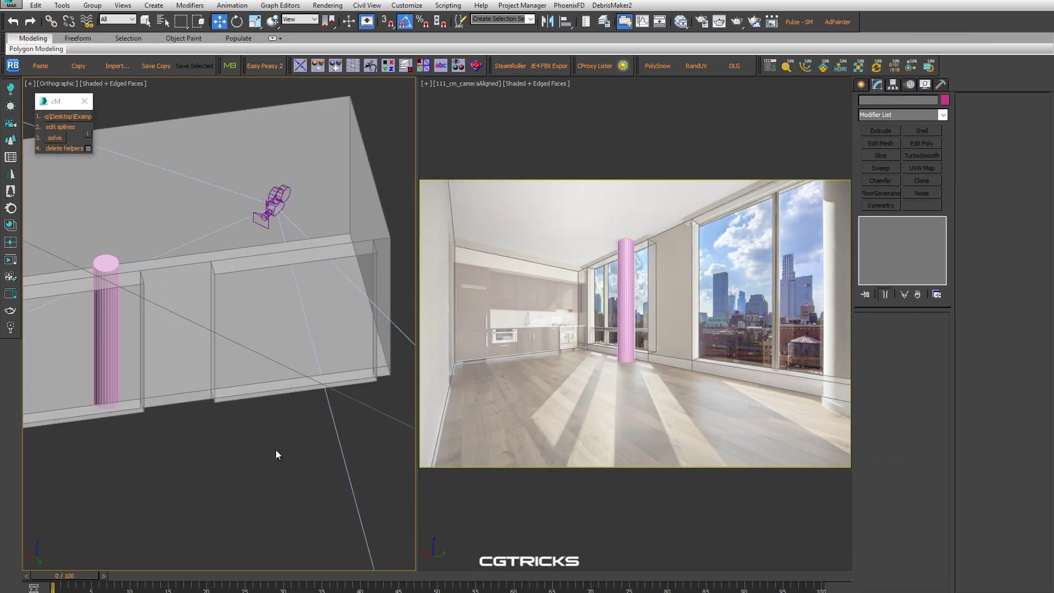
key("t")
key("F3")
scroll(176, 370, "up", 3)
scroll(268, 341, "down", 1)
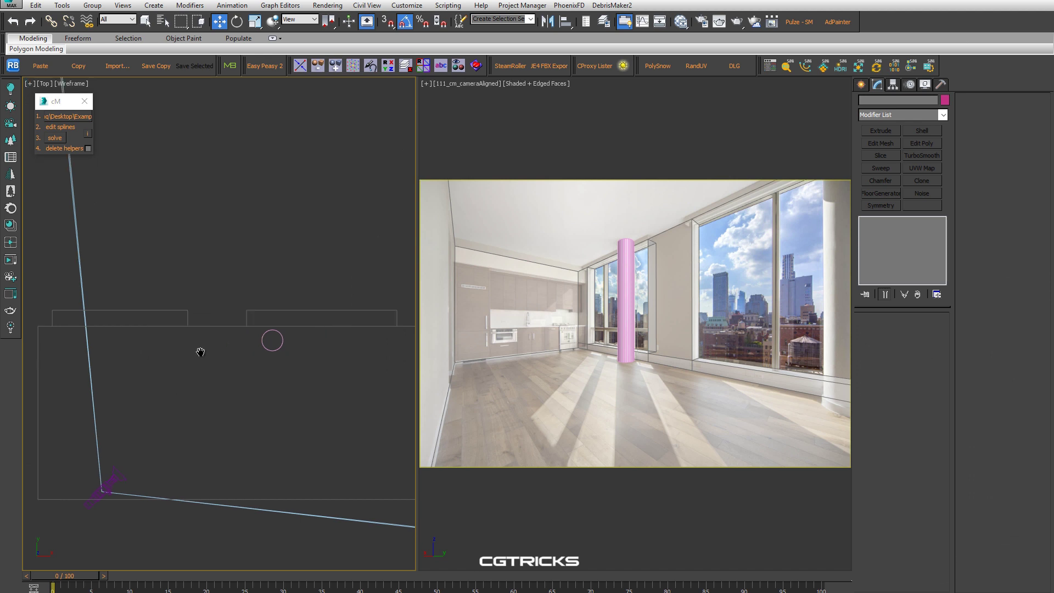
scroll(268, 341, "down", 4)
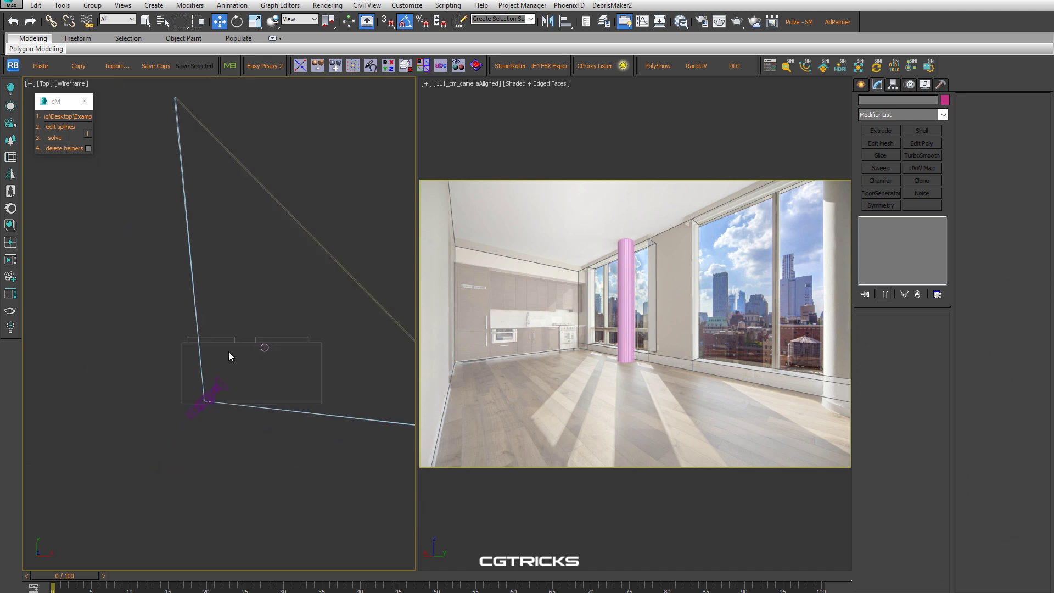
mouse_move(229, 356)
middle_mouse_down("alt")
mouse_move(327, 325)
mouse_move(144, 393)
mouse_move(233, 368)
mouse_move(200, 345)
mouse_move(271, 414)
middle_mouse_up("alt")
key("t")
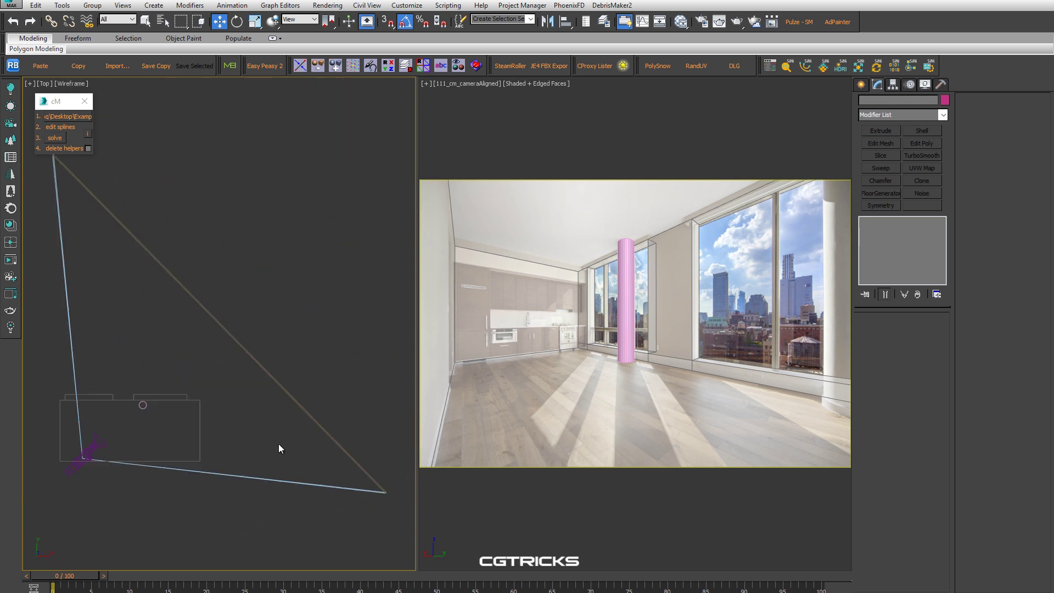
Create a thin Box001 at the window wall and convert it to Editable Poly
left_click(861, 84)
left_click(881, 155)
scroll(291, 329, "up", 4)
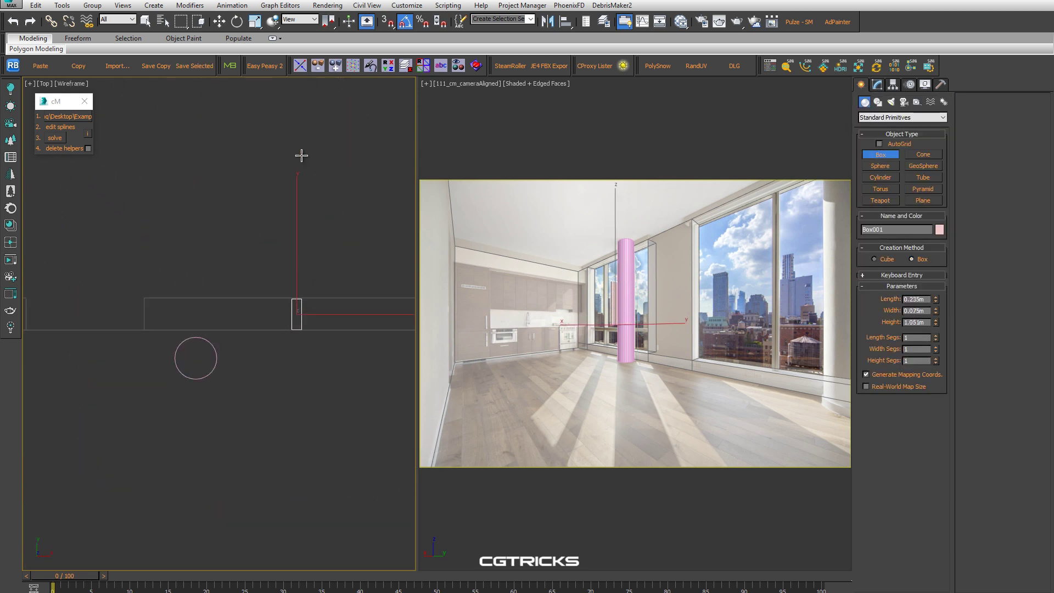
key("w")
middle_click_drag(315, 299, 261, 302, "alt")
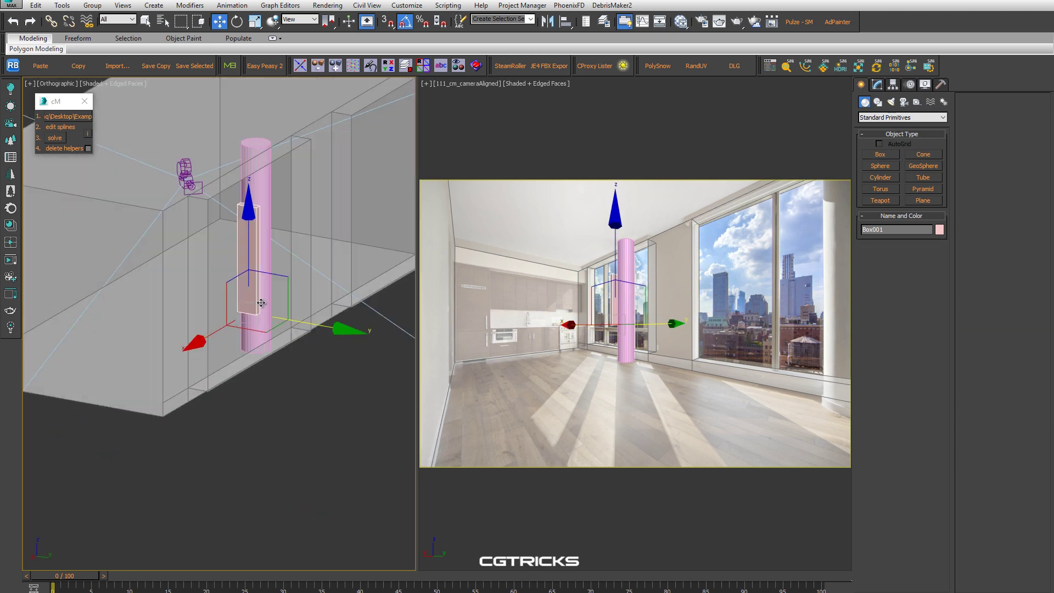
scroll(261, 303, "up", 3)
scroll(258, 318, "up", 3)
middle_click_drag(259, 329, 246, 352, "alt")
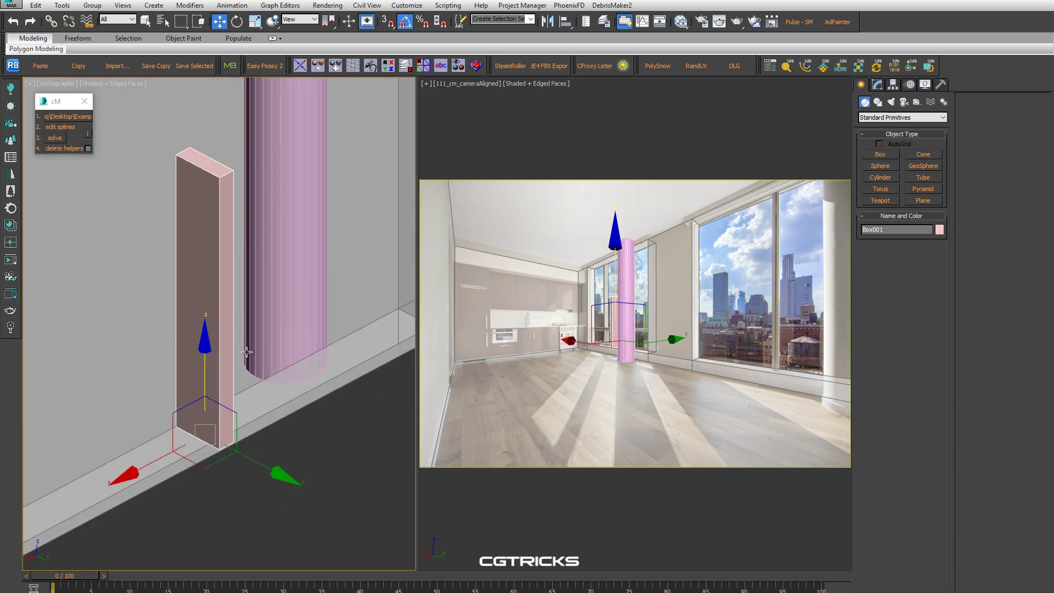
right_click(246, 353)
left_click(329, 373)
Raise the post's four top vertices to the ceiling and align it beside the column
key("1")
middle_click_drag(229, 306, 247, 171, "alt")
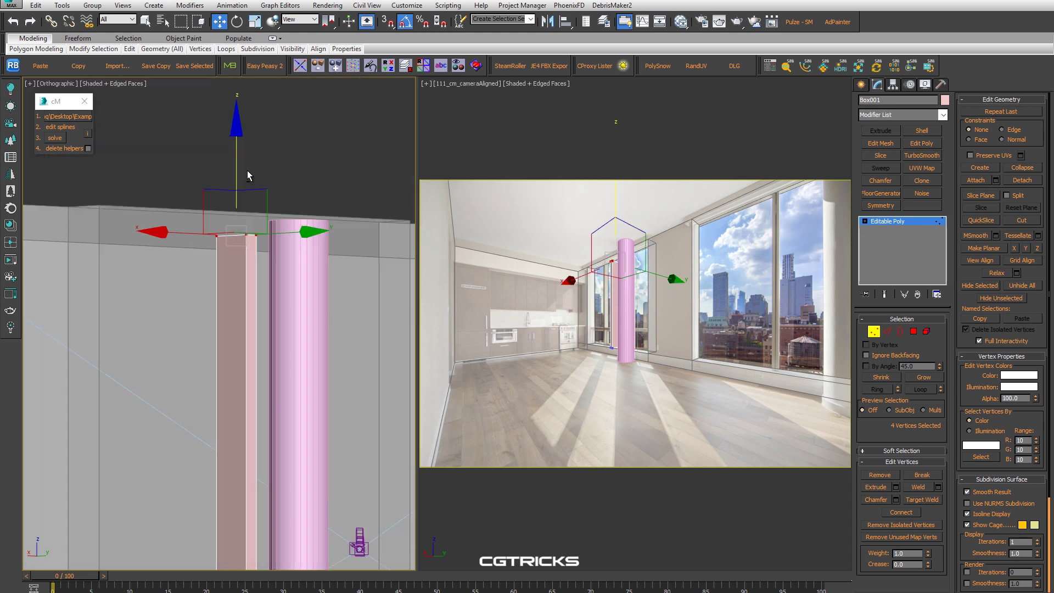
scroll(247, 173, "up", 3)
scroll(237, 191, "down", 3)
scroll(301, 332, "down", 3)
key("1")
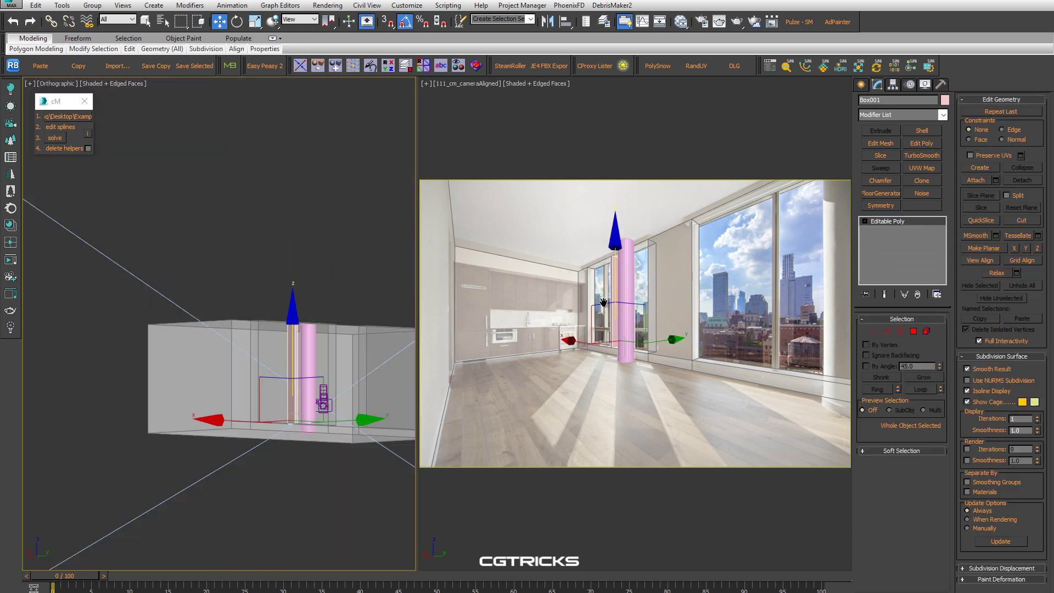
key("c")
key("alt+w")
left_click_drag(356, 358, 355, 353)
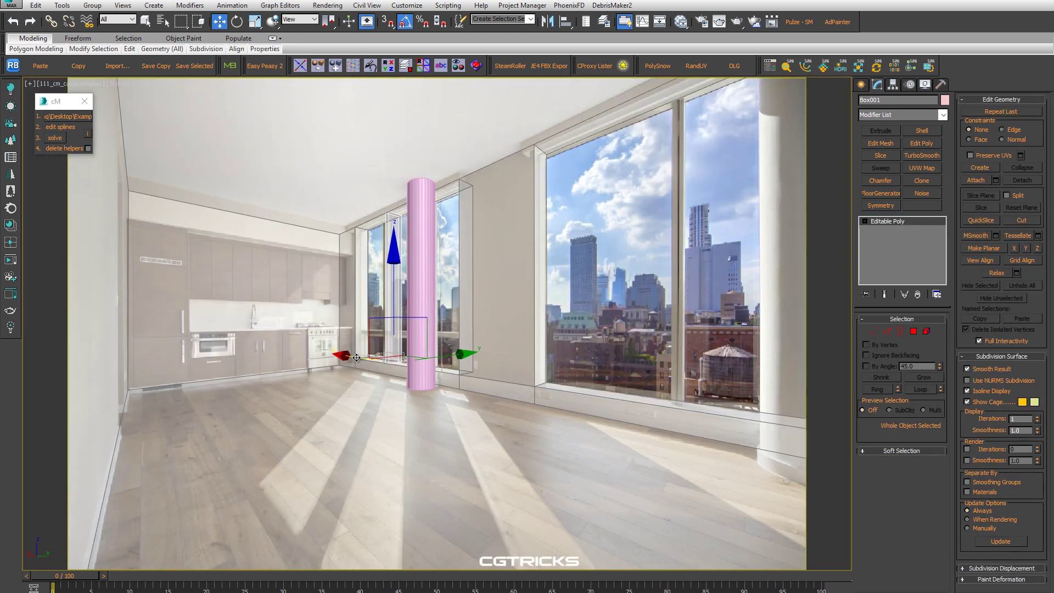
key("alt+w")
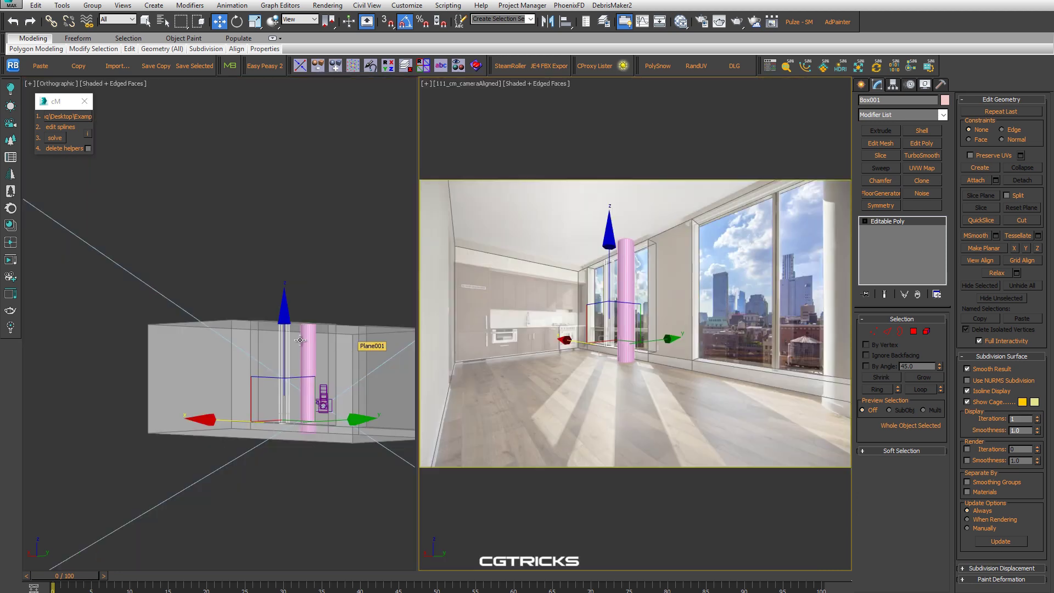
middle_click_drag(356, 353, 563, 296, "alt")
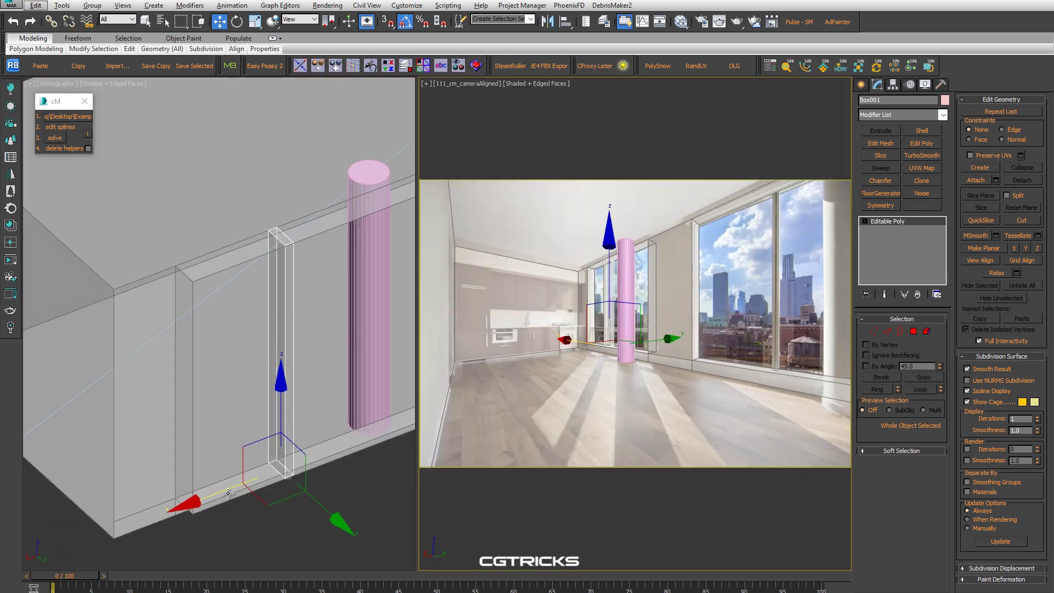
key("alt+w")
Adjust the post's side face so its width fits the window frame
key("4")
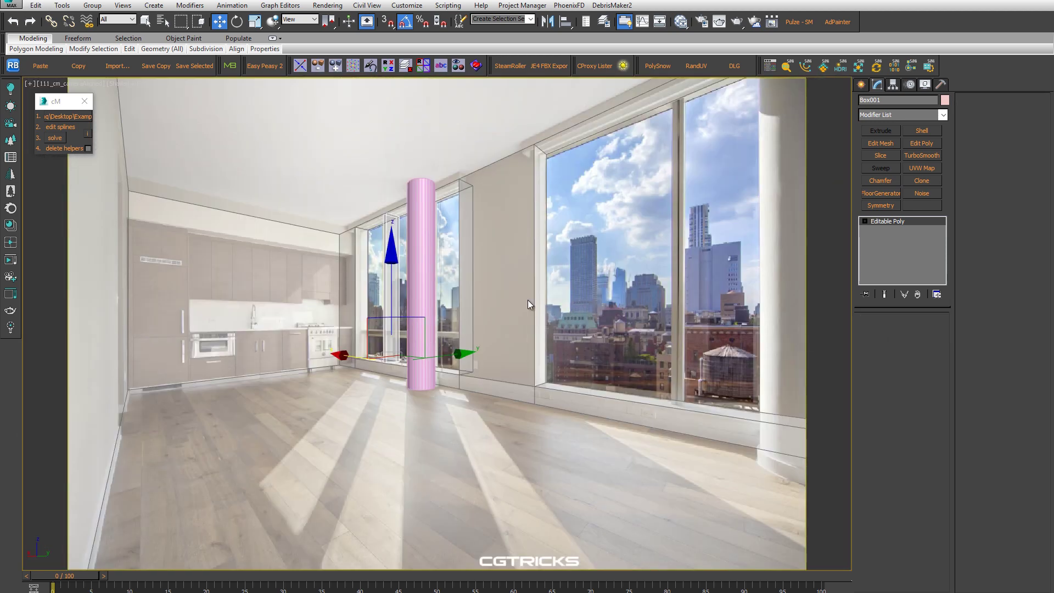
left_click(391, 286)
left_click_drag(360, 295, 360, 296)
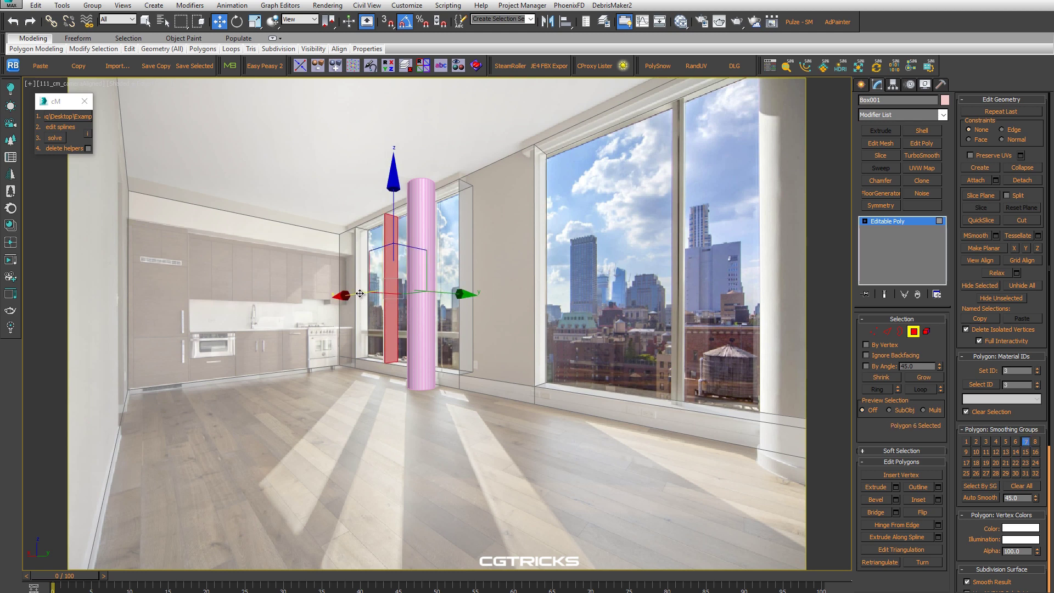
key("alt+w")
middle_click_drag(304, 301, 294, 352, "alt")
left_click(259, 341)
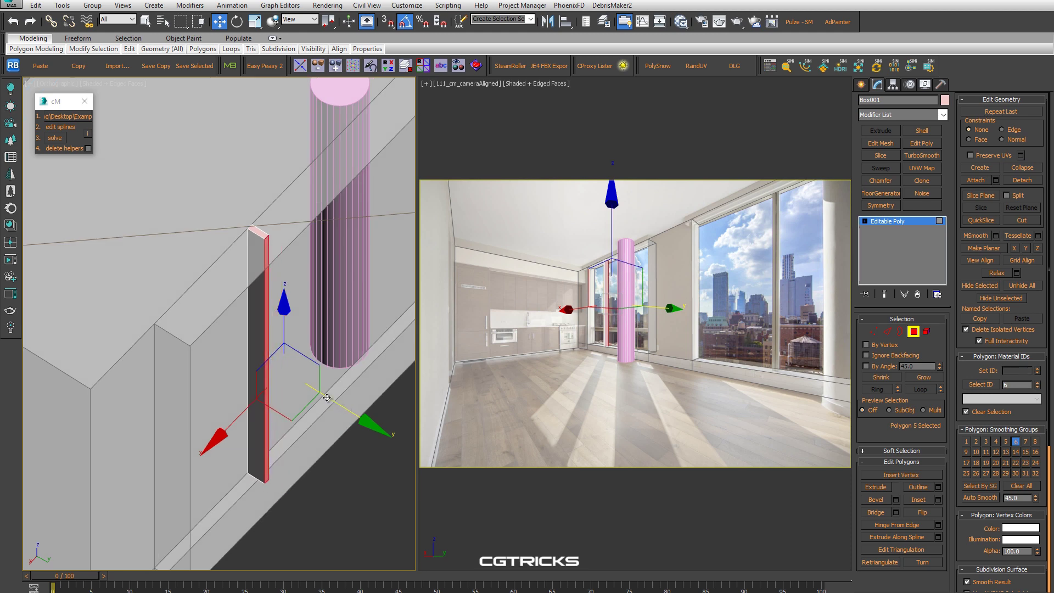
key("alt+w")
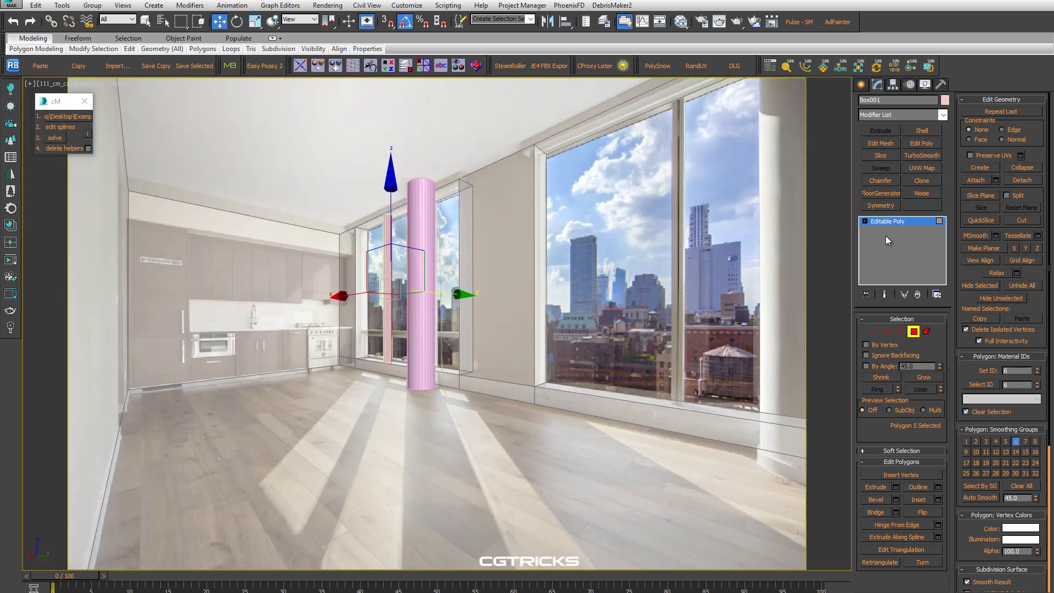
left_click(887, 221)
Clone the post as Box002 onto the right window's mullion and bring up Example.jpg
left_click_drag(357, 353, 610, 381, "shift")
key("Return")
key("4")
left_click(670, 321)
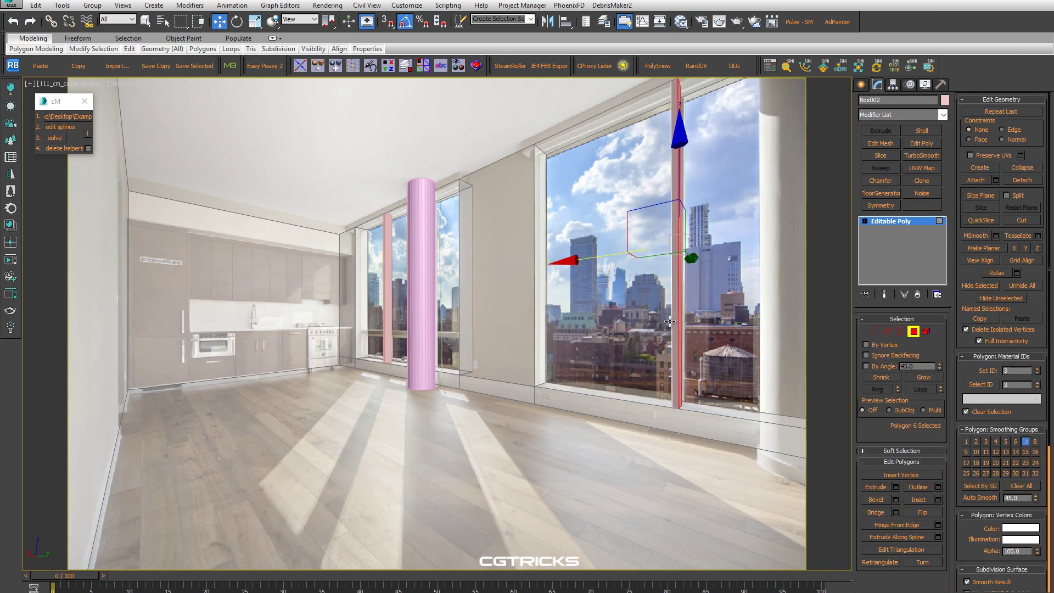
left_click(891, 221)
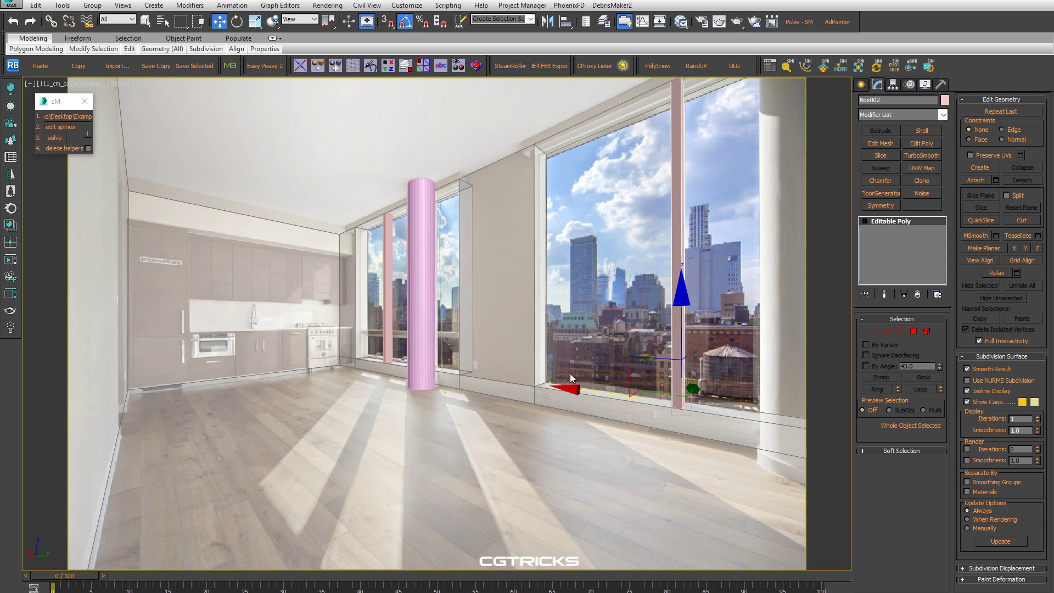
key("alt+Tab")
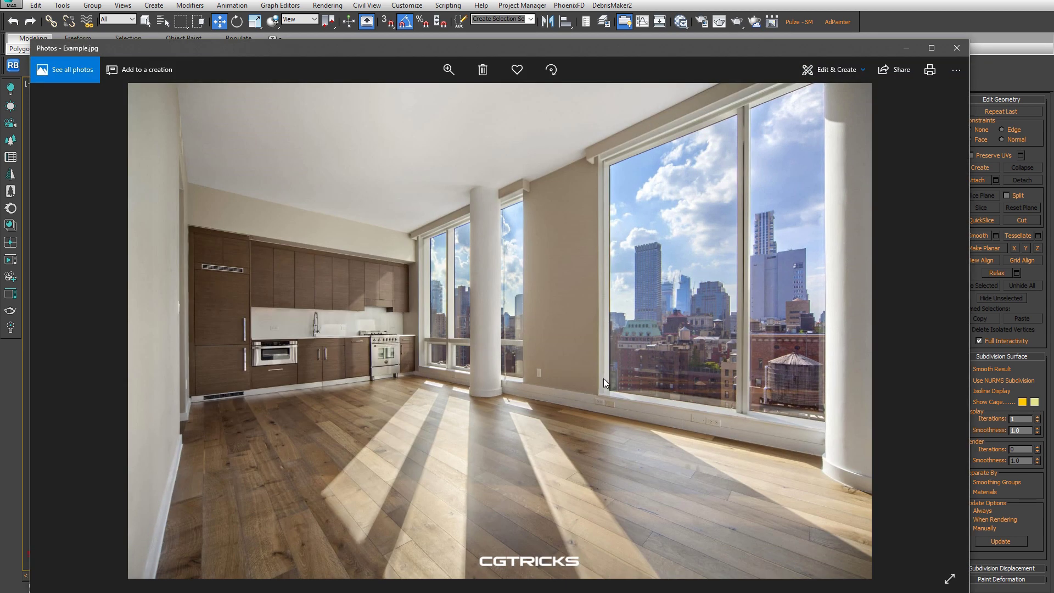
Clone the post as Box003 and slide it left along the window wall
left_click(907, 47)
left_click_drag(675, 379, 399, 369, "shift")
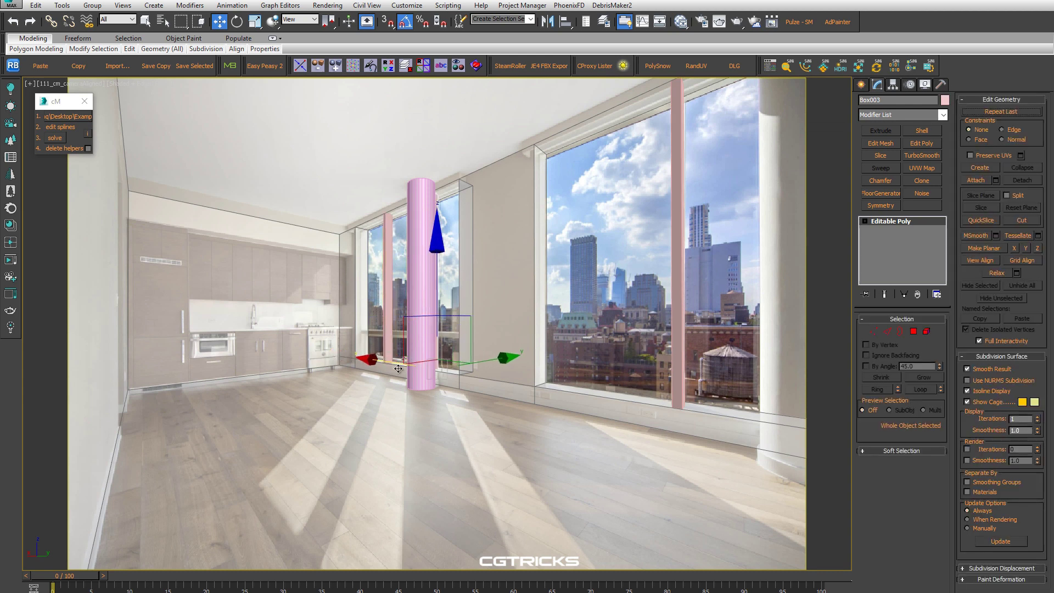
left_click(527, 357)
key("alt+w")
middle_click_drag(220, 330, 191, 389, "alt")
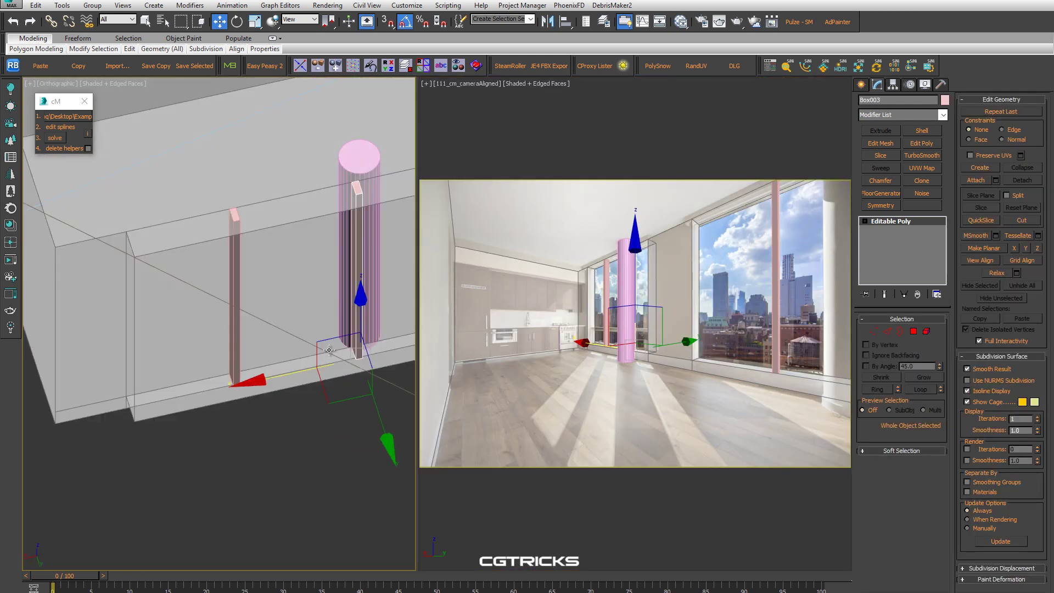
left_click_drag(192, 390, 183, 389)
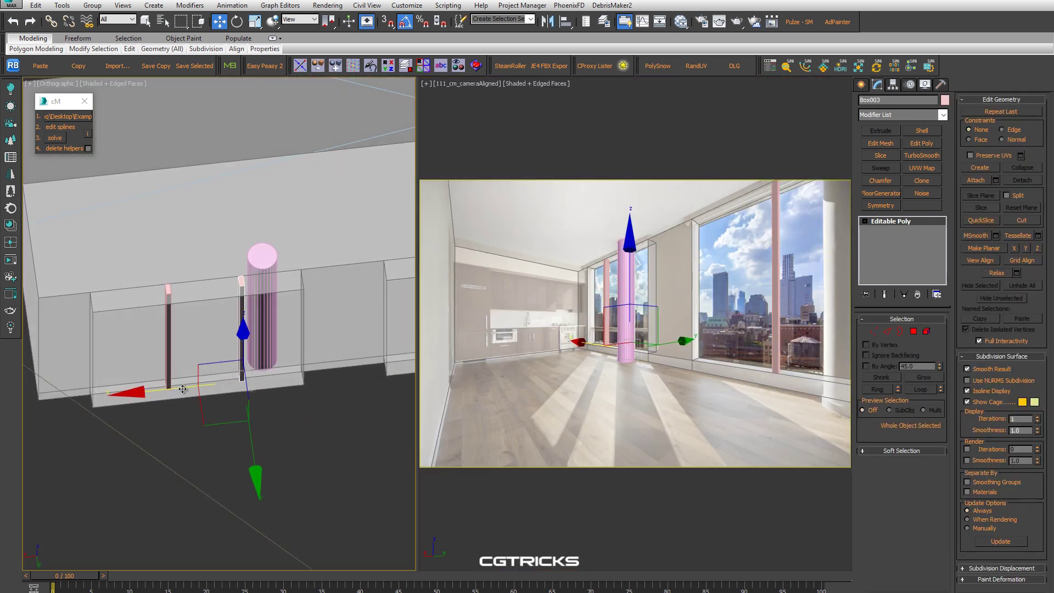
Compare the posts against Example.jpg, then open the snap settings
key("alt+Tab")
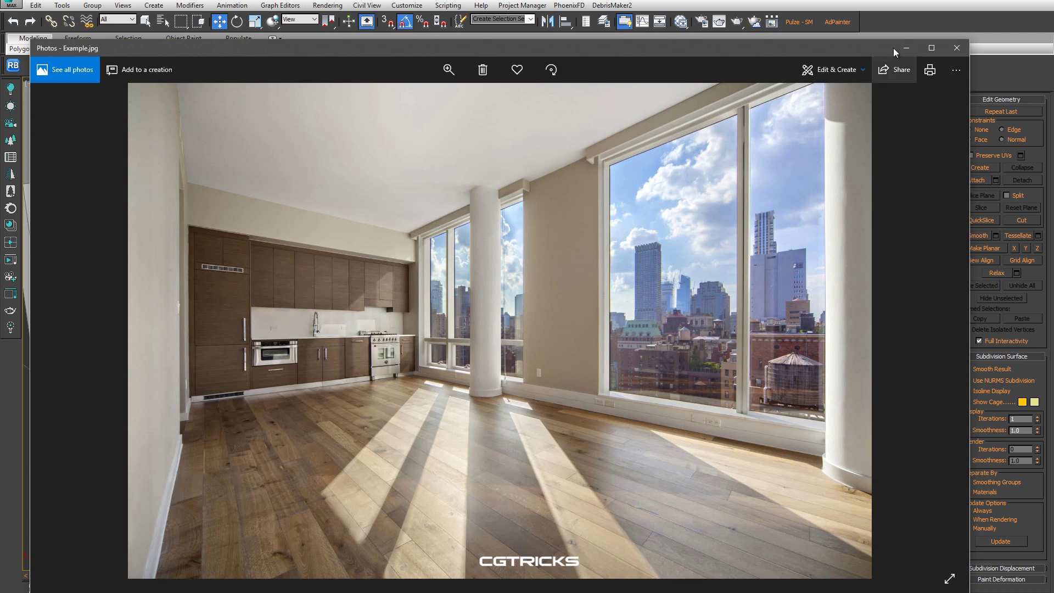
left_click(906, 49)
middle_click_drag(220, 302, 236, 264, "alt")
right_click(422, 21)
Rotate a copy of the post to lie flat as Box004 and lift it up
left_click(619, 236)
key("e")
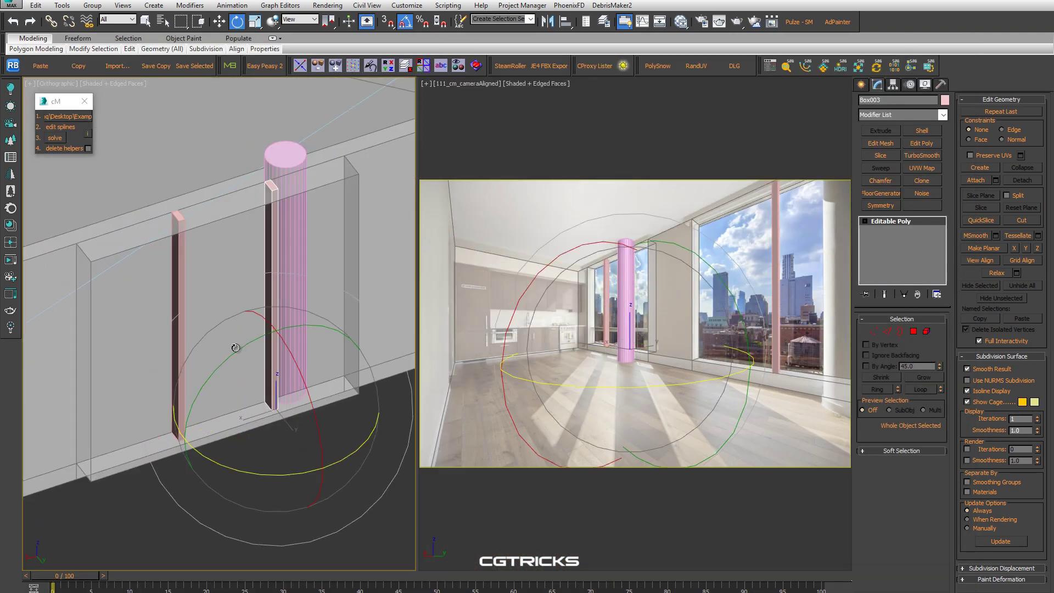
left_click_drag(235, 348, 193, 379, "shift")
left_click(526, 356)
middle_click_drag(312, 348, 331, 324)
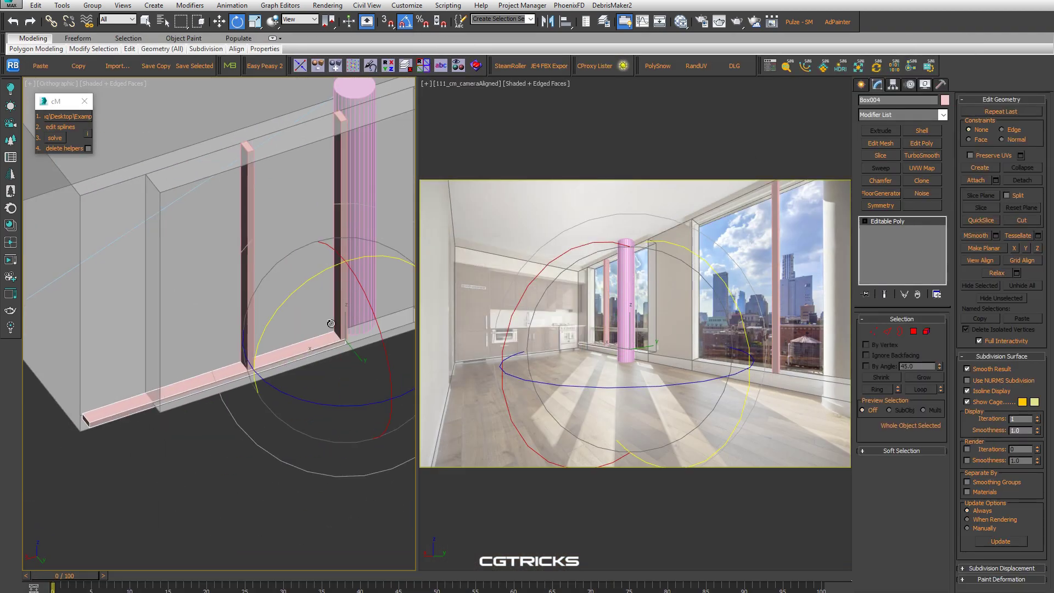
key("w")
left_click_drag(349, 372, 349, 330)
middle_click_drag(274, 329, 230, 324, "alt")
Slide the horizontal beam right past the column and adjust its left-end vertices
scroll(217, 323, "up", 3)
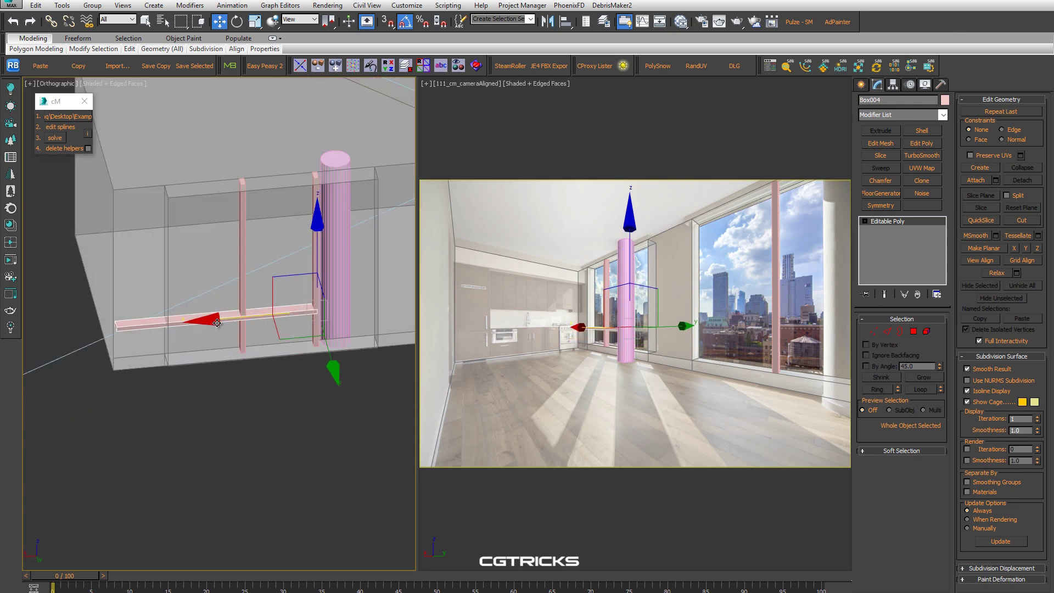
left_click_drag(216, 323, 329, 329)
scroll(330, 330, "up", 3)
scroll(318, 326, "down", 3)
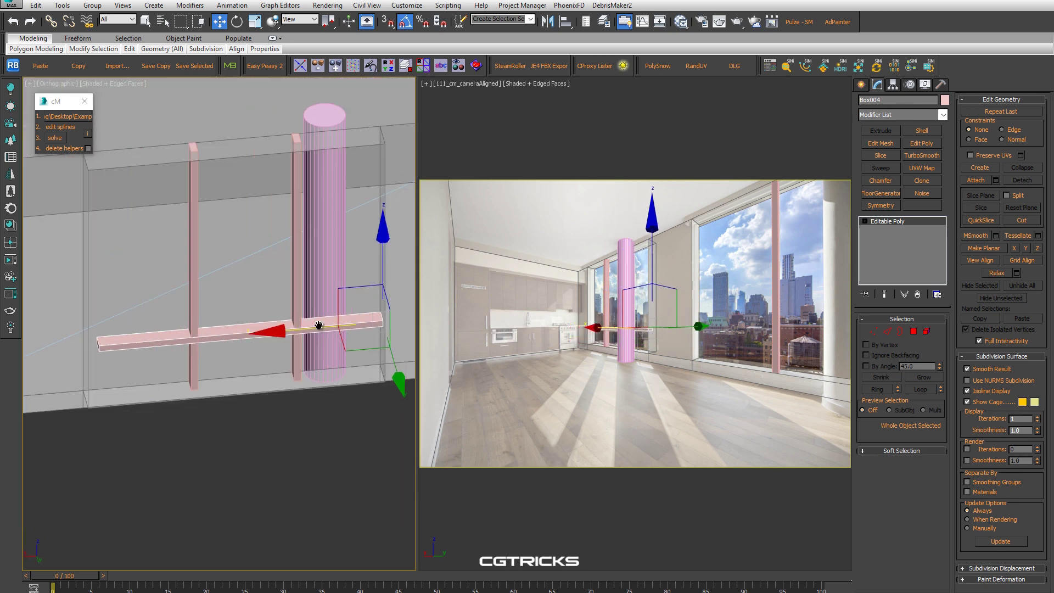
key("1")
left_click_drag(88, 327, 112, 359)
scroll(152, 326, "up", 3)
scroll(156, 327, "down", 5)
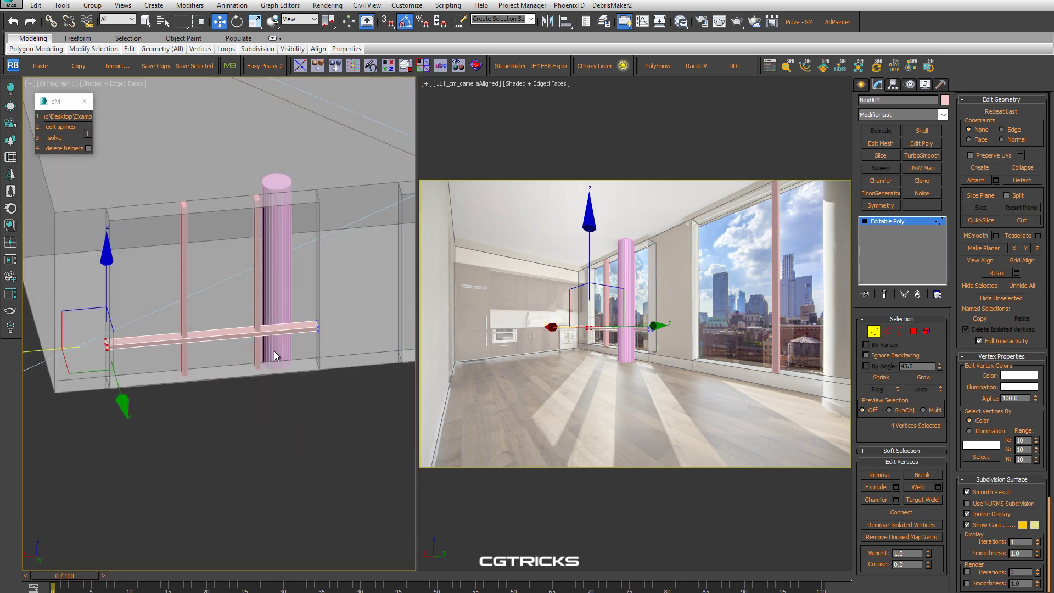
key("alt+w")
key("1")
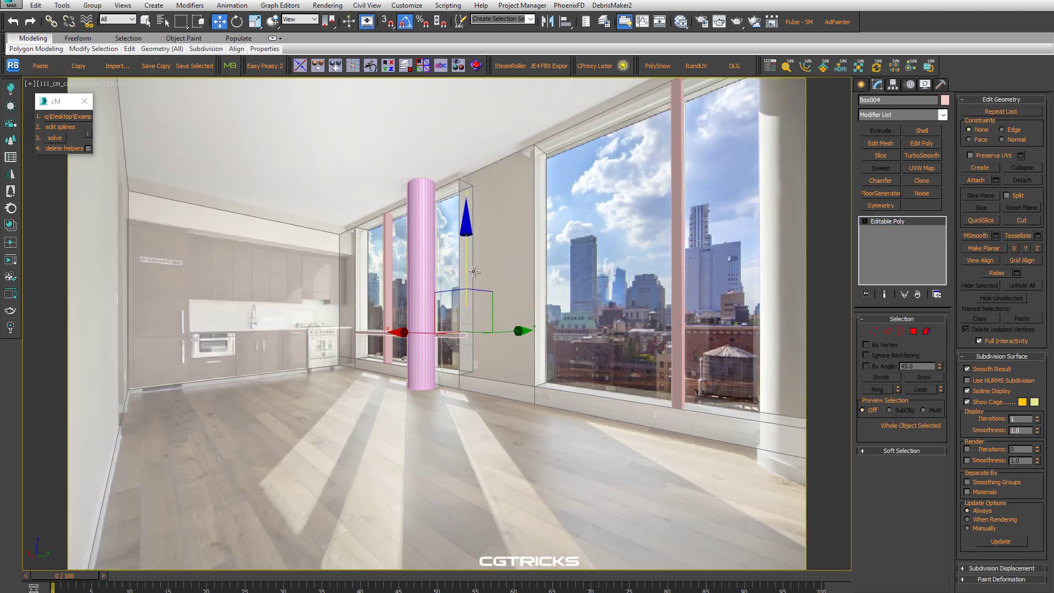
Check the beam against the kitchen photo, adjust its faces, and reselect it in the full camera view
key("alt+Tab")
left_click(906, 48)
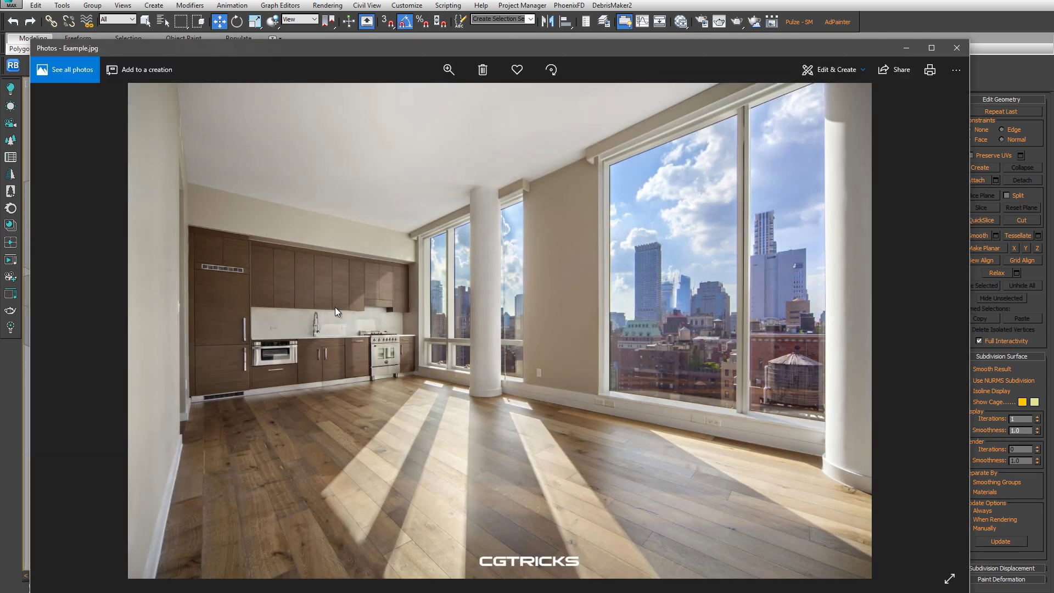
left_click(906, 48)
left_click(352, 341)
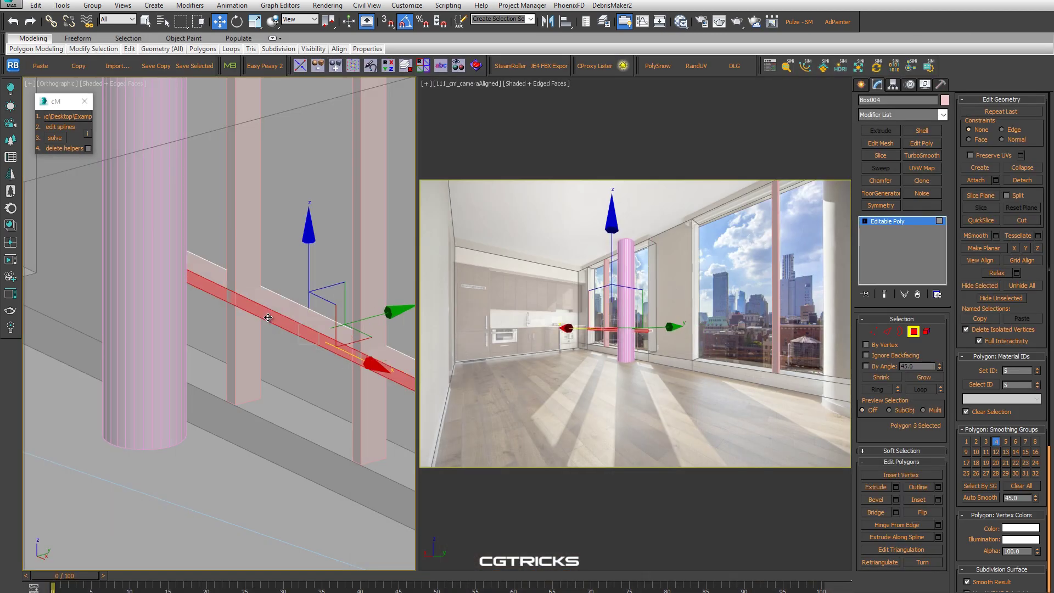
scroll(357, 352, "up", 3)
middle_click_drag(363, 366, 275, 330, "alt")
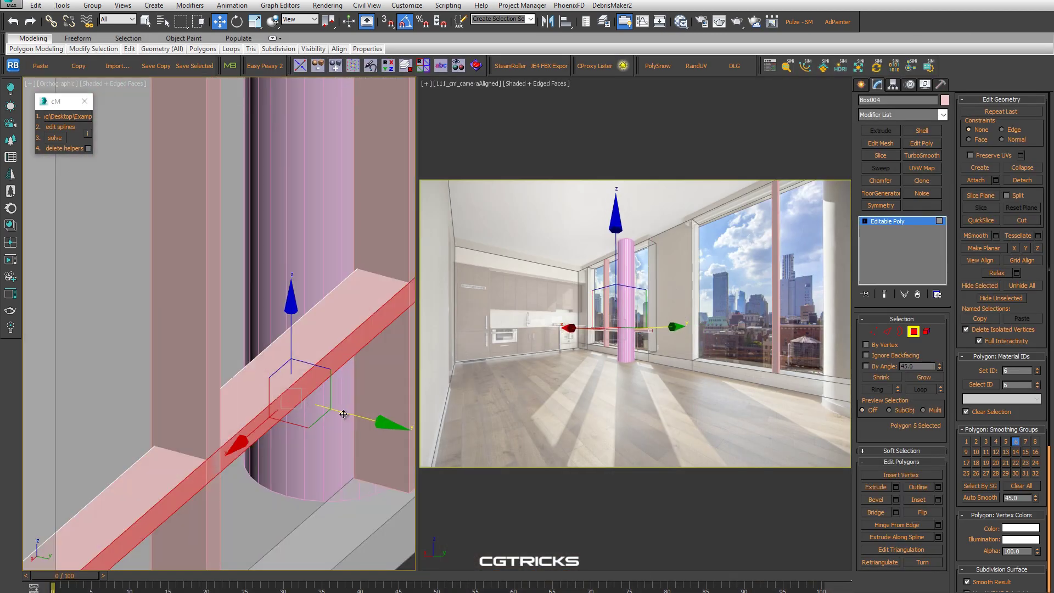
left_click(272, 333)
scroll(272, 333, "up", 2)
left_click(919, 225)
key("alt+w")
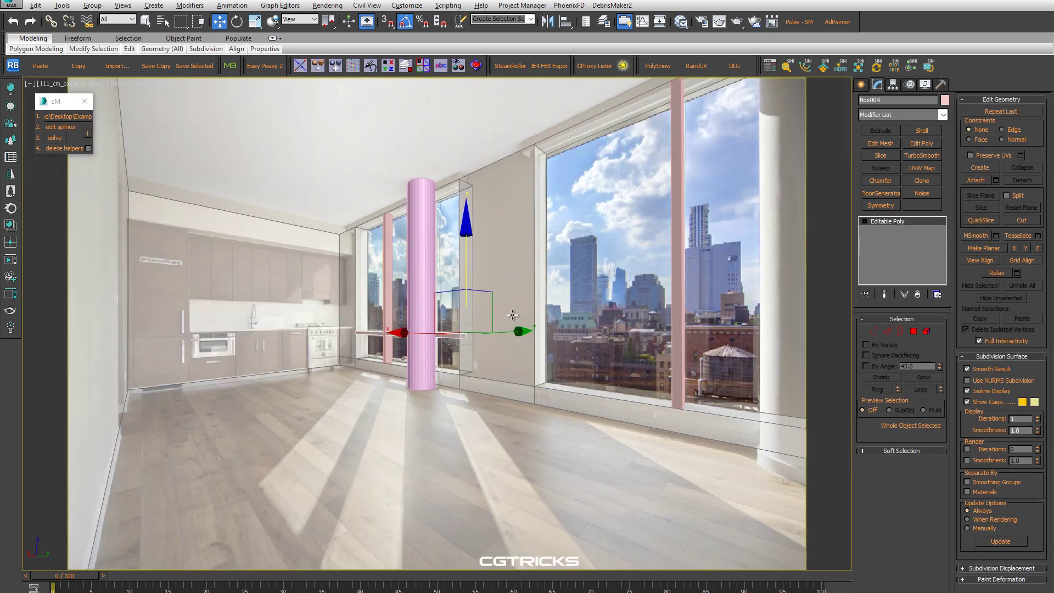
left_click(385, 350)
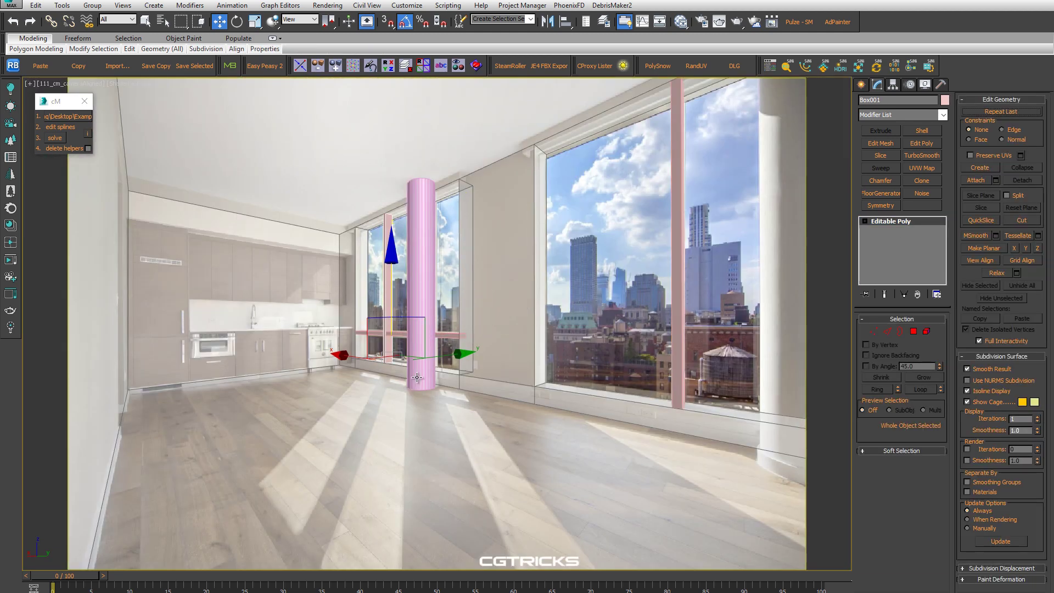
left_click(403, 334)
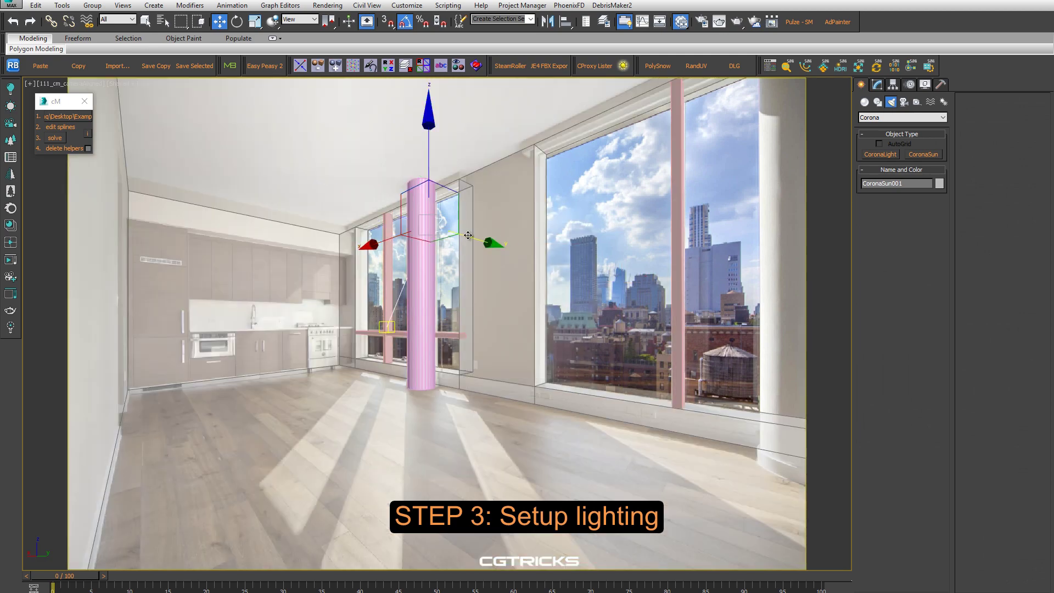
Move the Corona sun and run Corona Interactive in the left of two viewports
left_click_drag(391, 152, 451, 265)
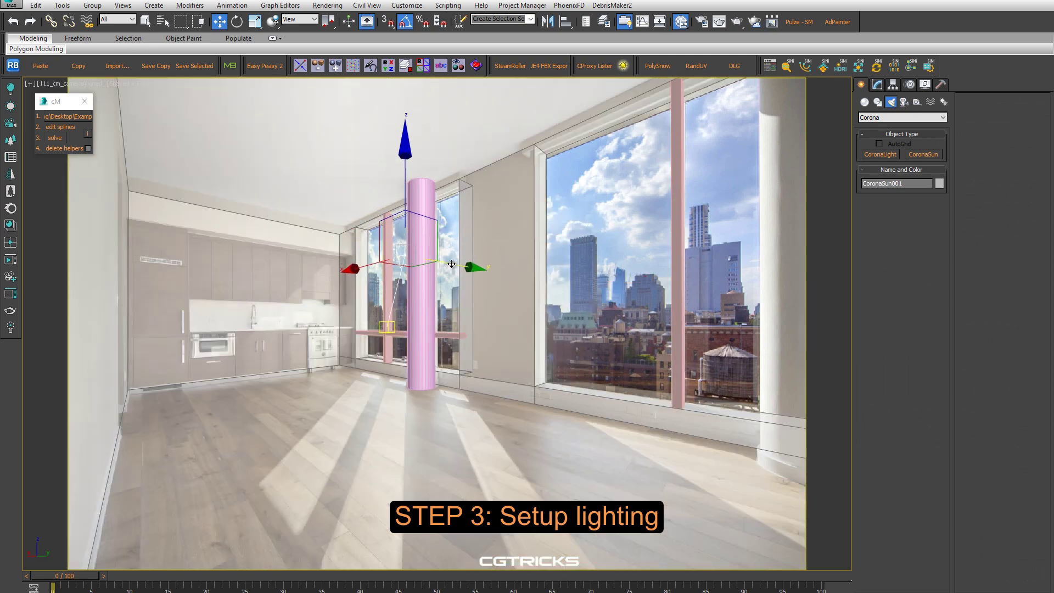
key("alt+w")
left_click(55, 84)
left_click(275, 349)
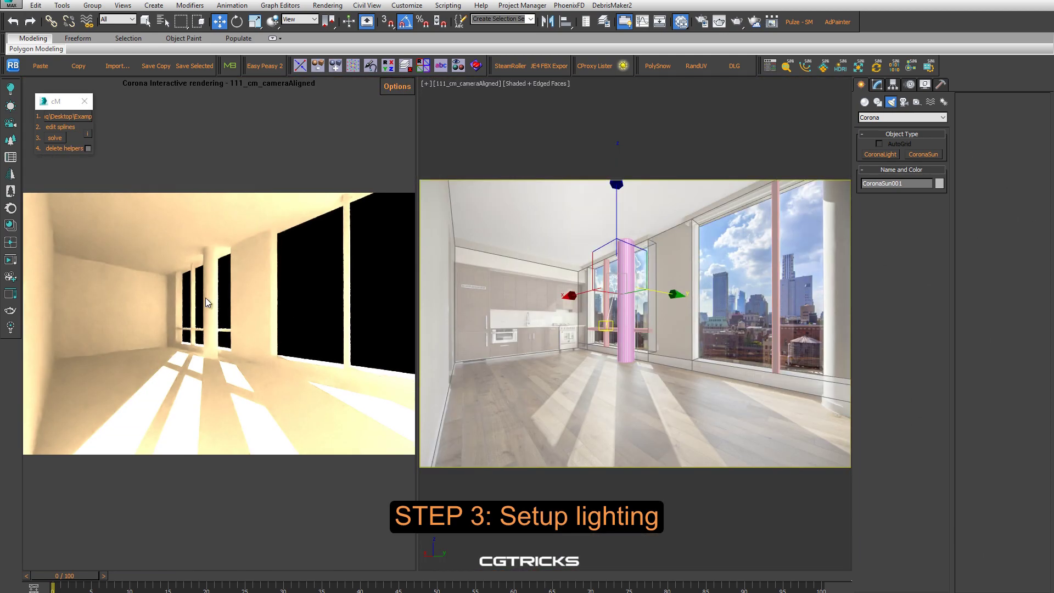
left_click(397, 86)
left_click(420, 117)
left_click(877, 84)
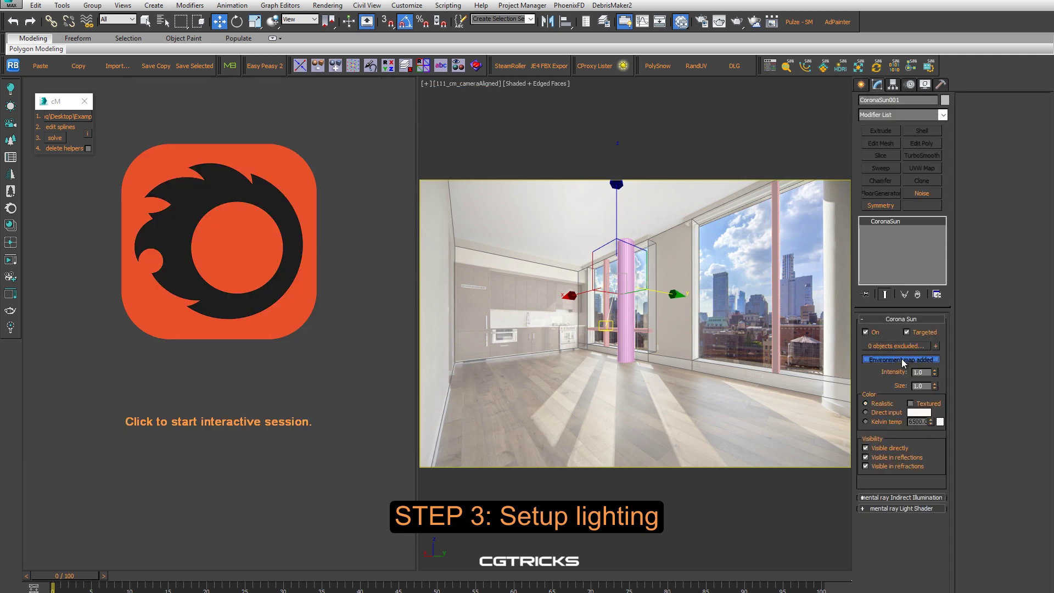
left_click(203, 360)
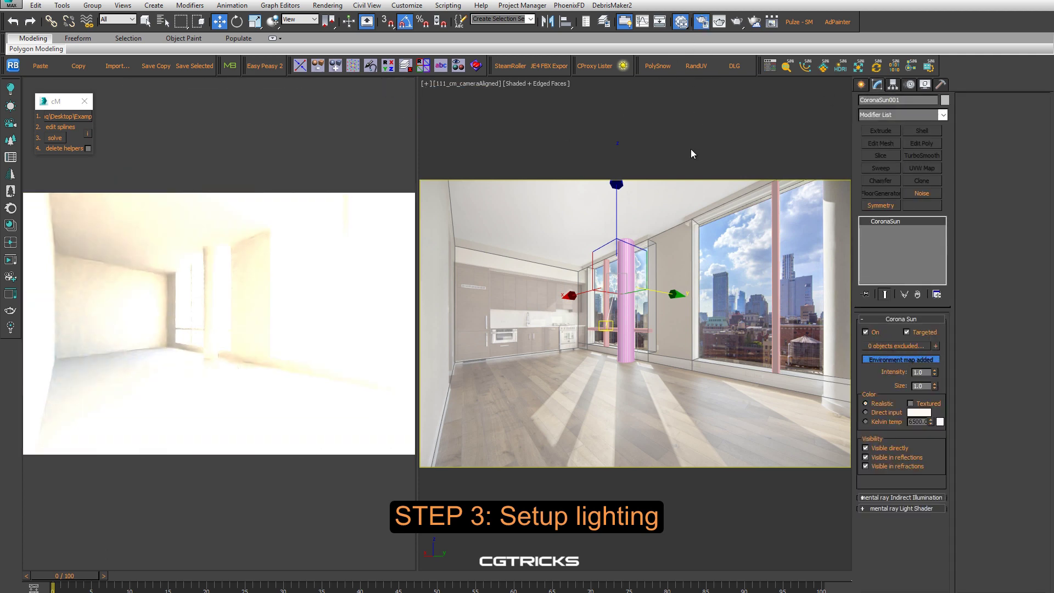
In Render Setup set exposure -2.0 and highlight compress 3, and raise the sun higher
key("F10")
left_click(578, 169)
type("-2.5")
key("Return")
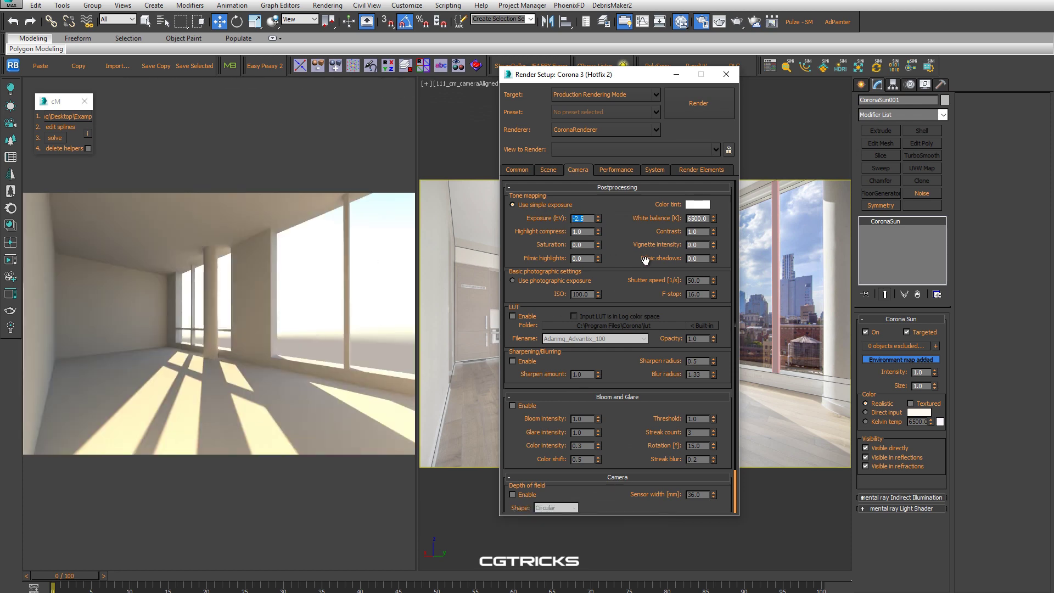
double_click(582, 231)
type("3")
key("Return")
key("Return")
left_click_drag(584, 78, 811, 146)
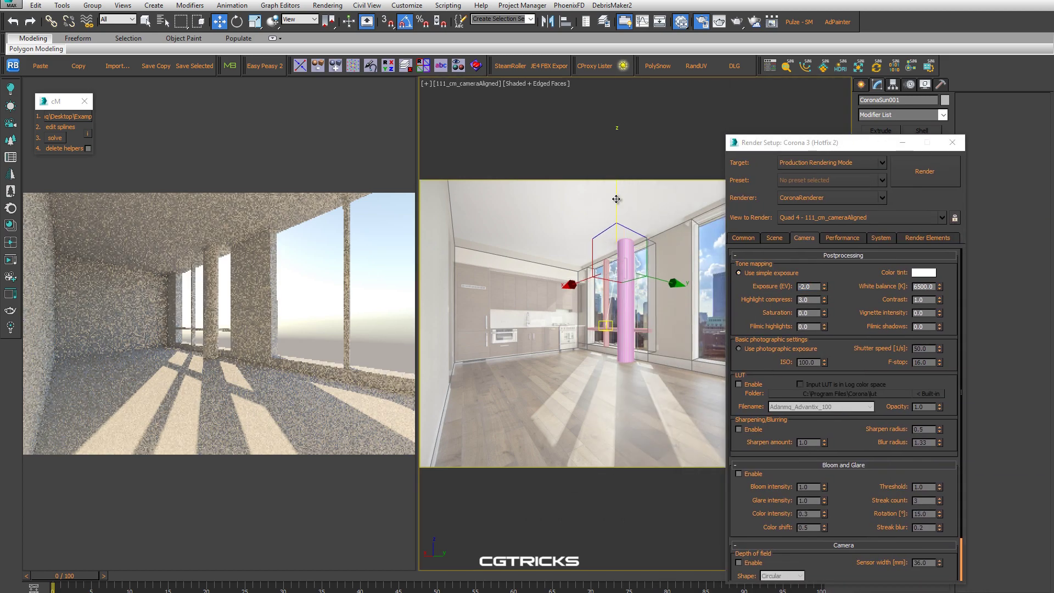
left_click_drag(618, 203, 616, 178)
left_click(924, 173)
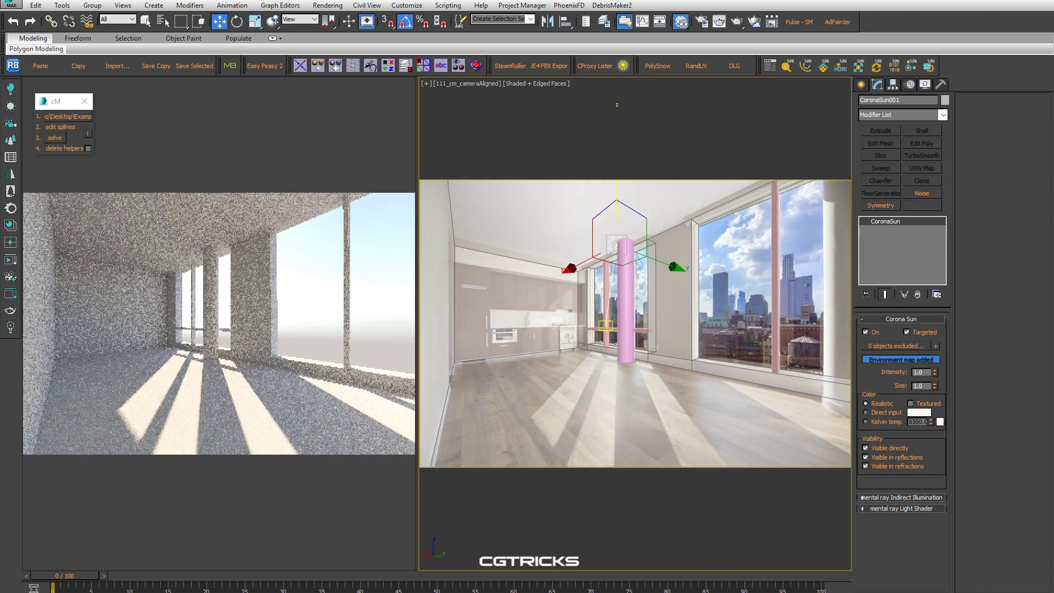
Make a copy of the pink column to the right
left_click_drag(417, 395, 421, 396)
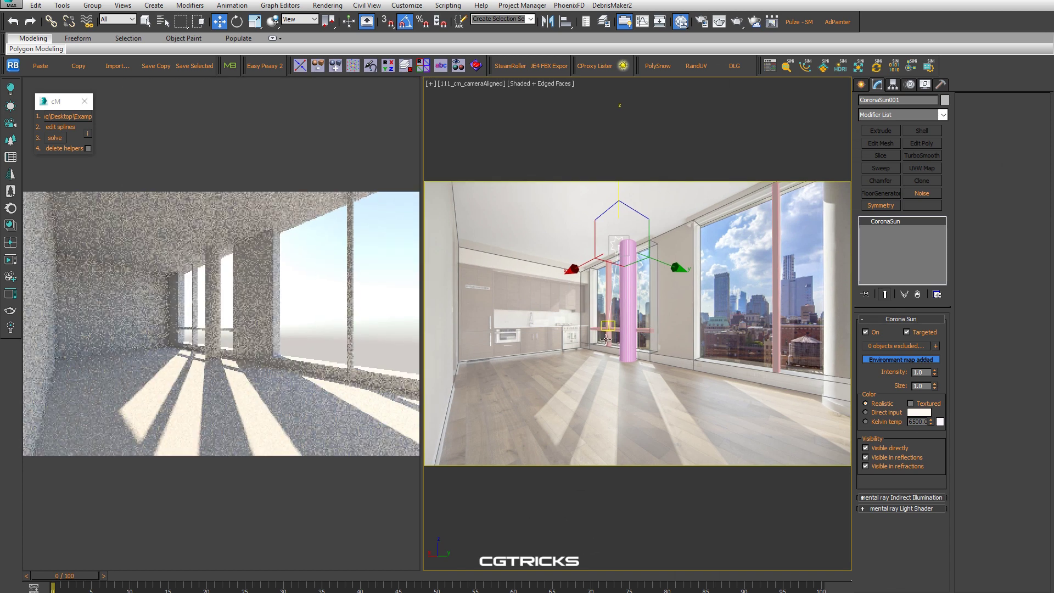
left_click(627, 308)
left_click_drag(627, 308, 799, 416, "shift")
left_click(530, 357)
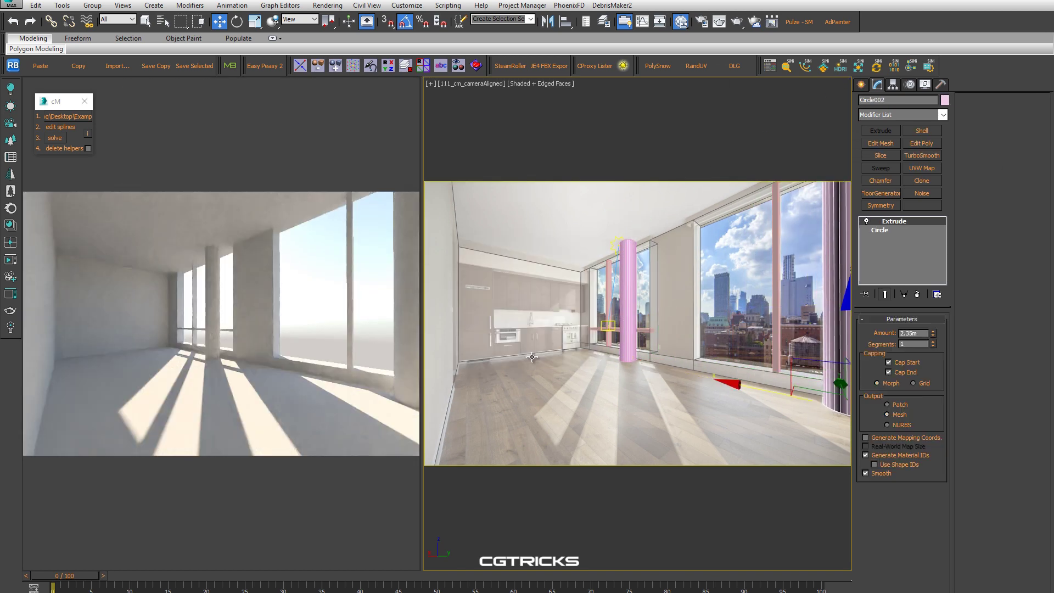
left_click(720, 332)
Reposition CoronaSun001 until the interactive render's floor light shafts match the photo
left_click(617, 244)
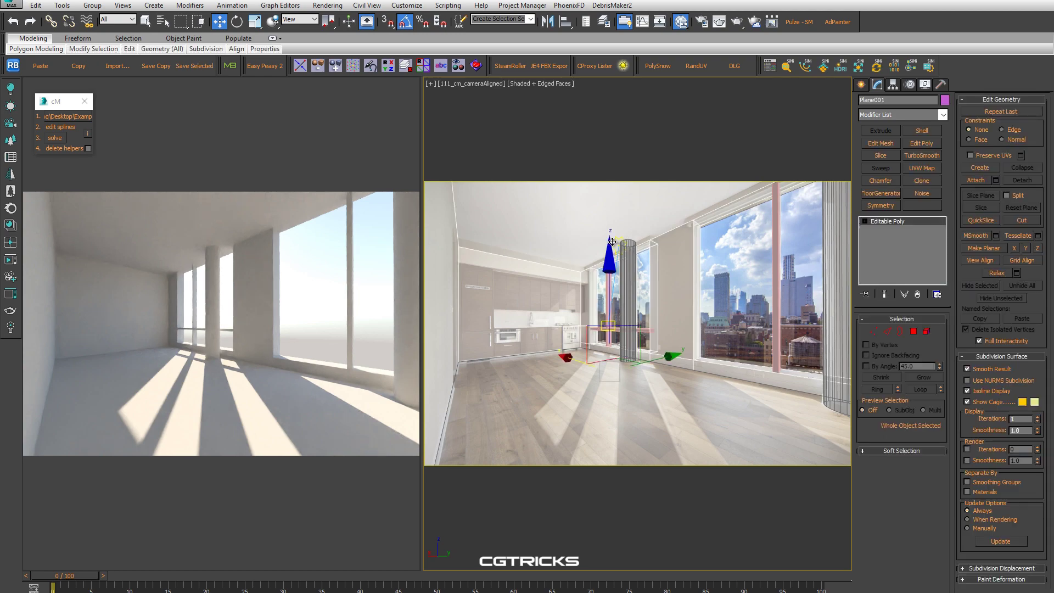
left_click_drag(665, 265, 662, 266)
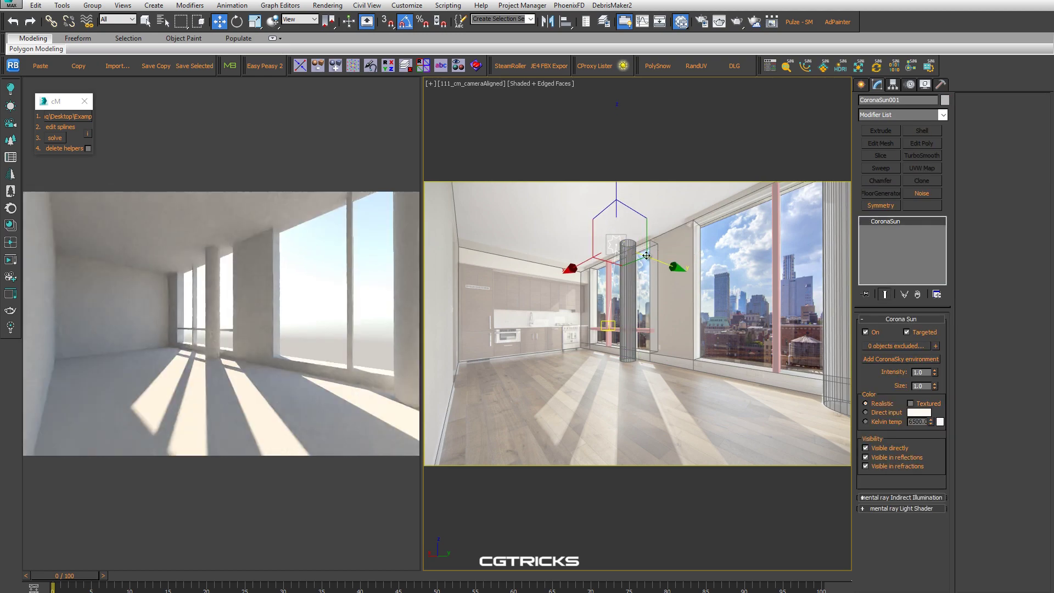
left_click_drag(618, 194, 649, 257)
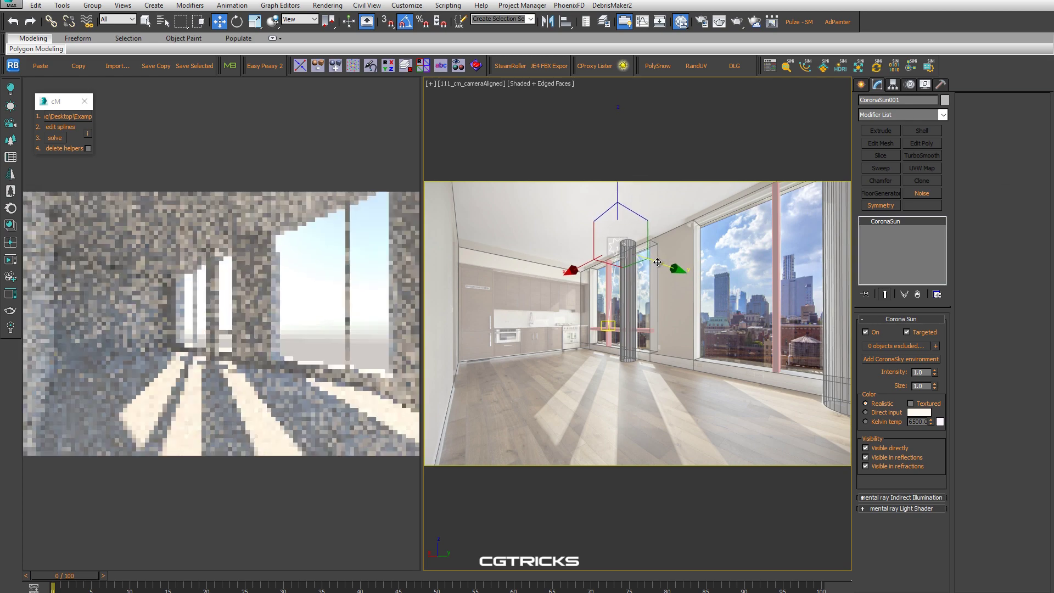
left_click_drag(612, 190, 614, 190)
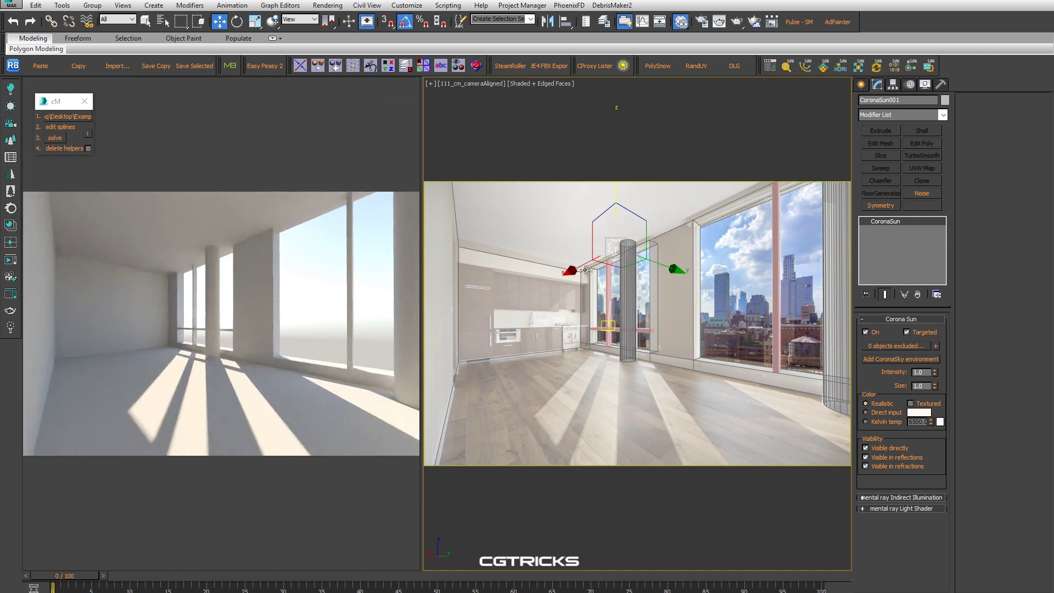
left_click_drag(581, 269, 580, 268)
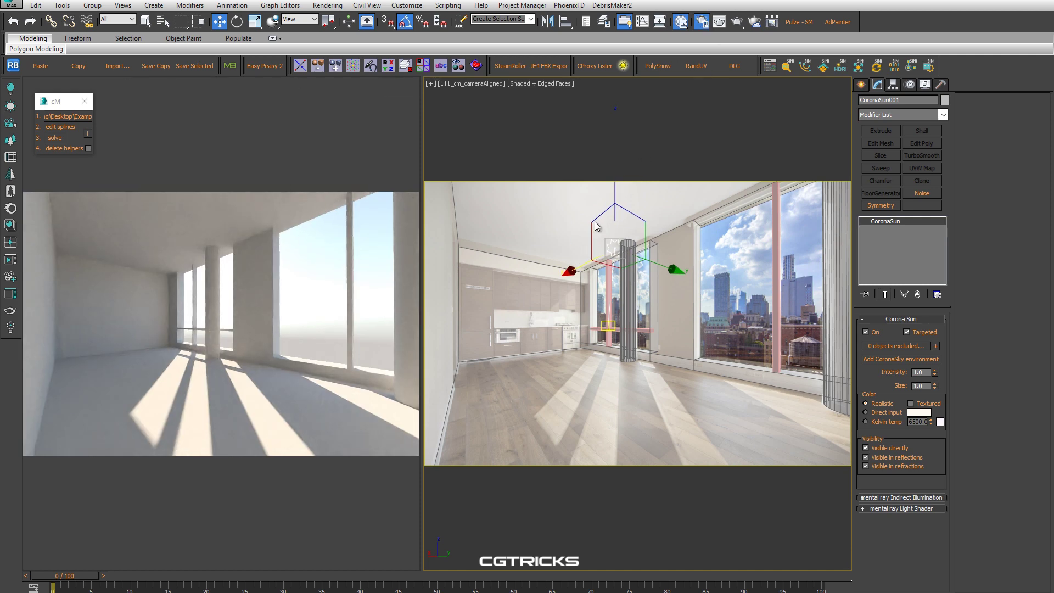
key("F10")
left_click(960, 138)
left_click_drag(614, 187, 614, 203)
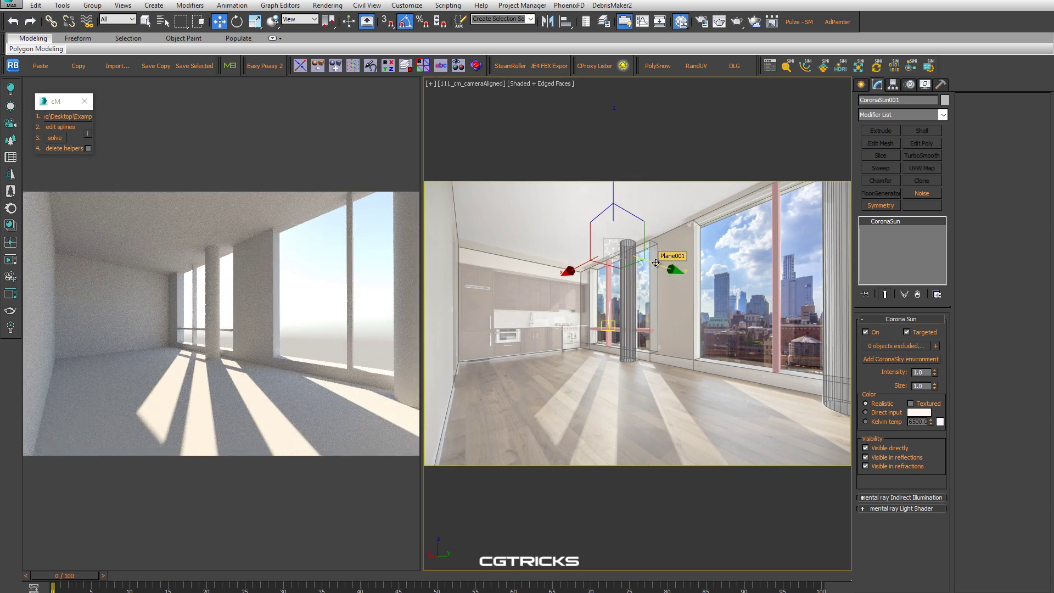
mouse_move(221, 324)
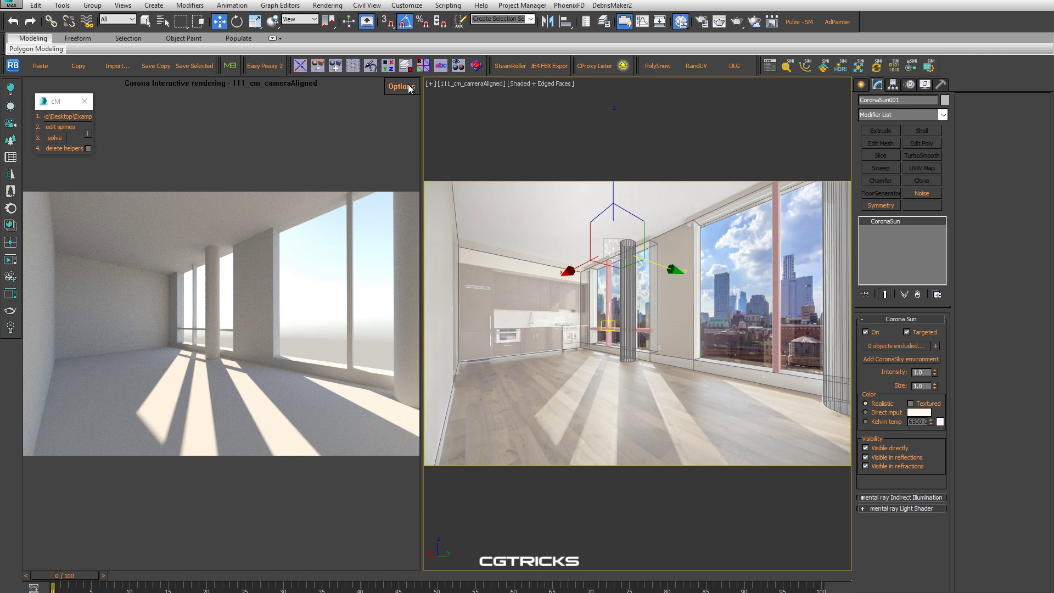
Stop the interactive render and select the window frames and curtain
left_click(409, 88)
left_click(422, 115)
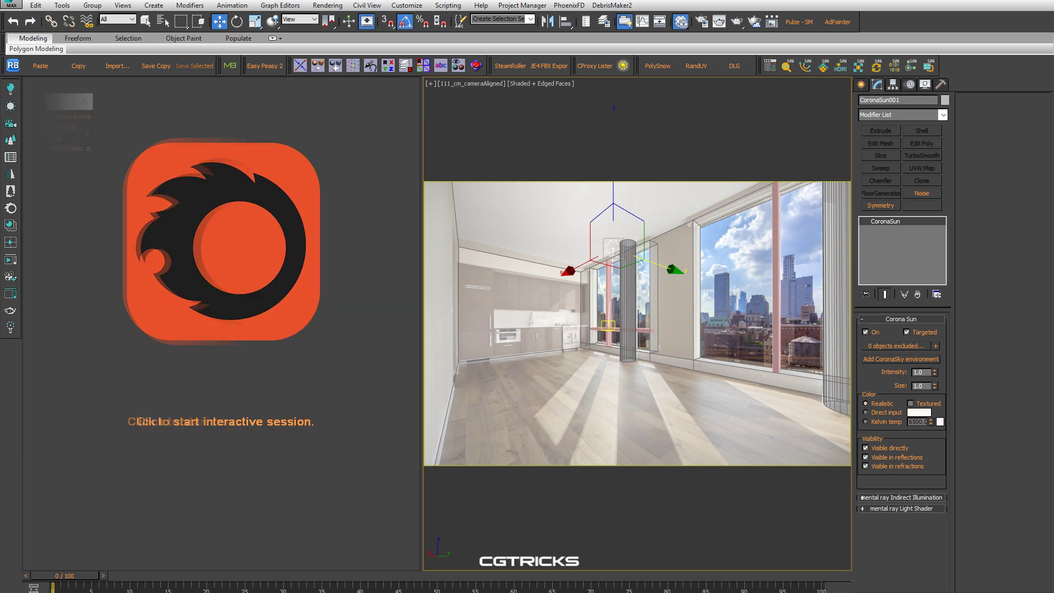
left_click(744, 306)
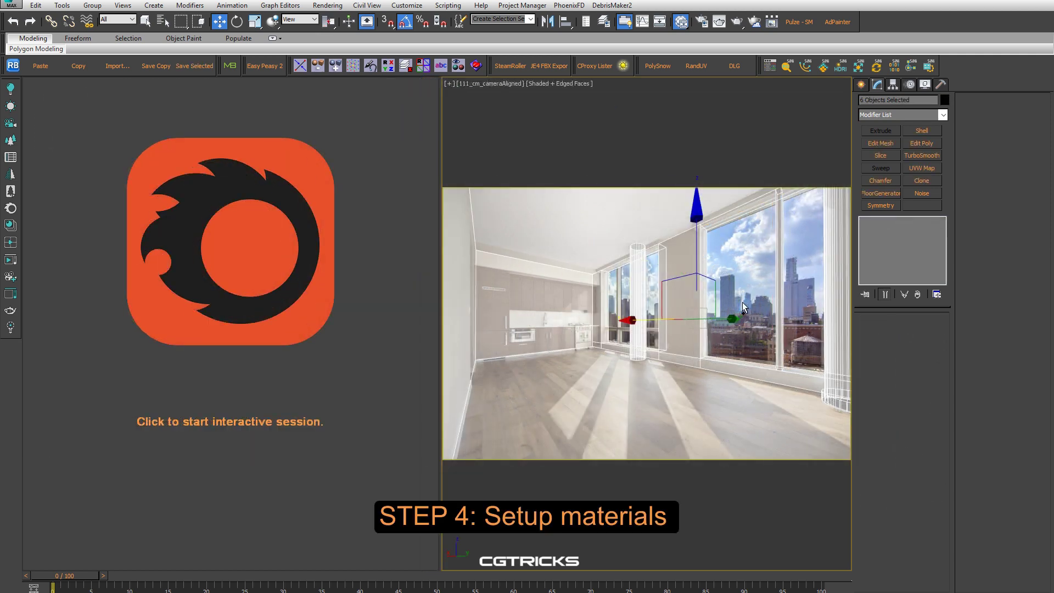
Group the selected objects as Room01 and open the Slate Material Editor
left_click(92, 6)
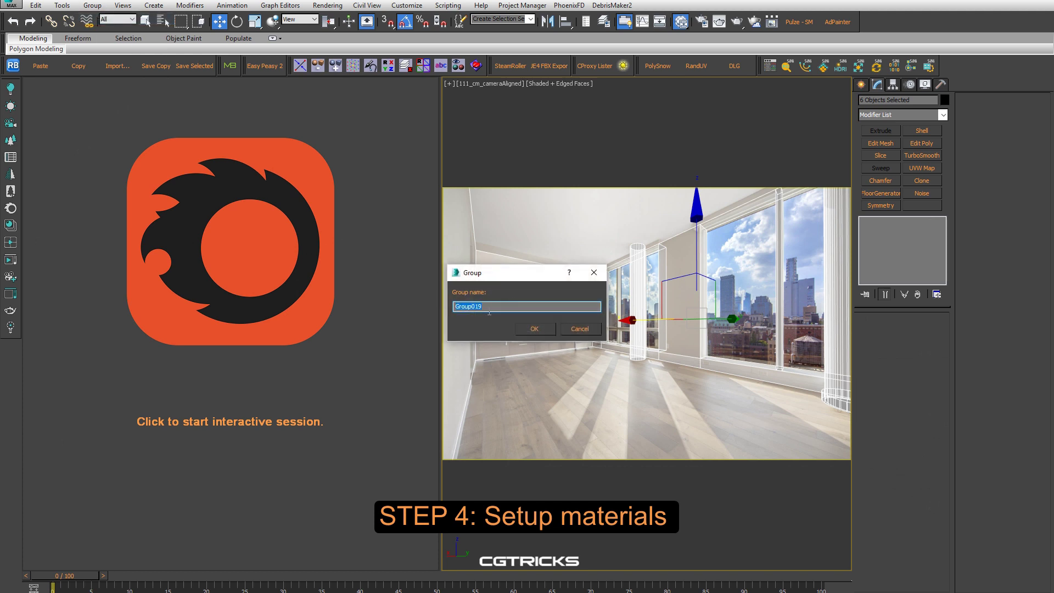
type("Room01")
left_click(536, 329)
key("m")
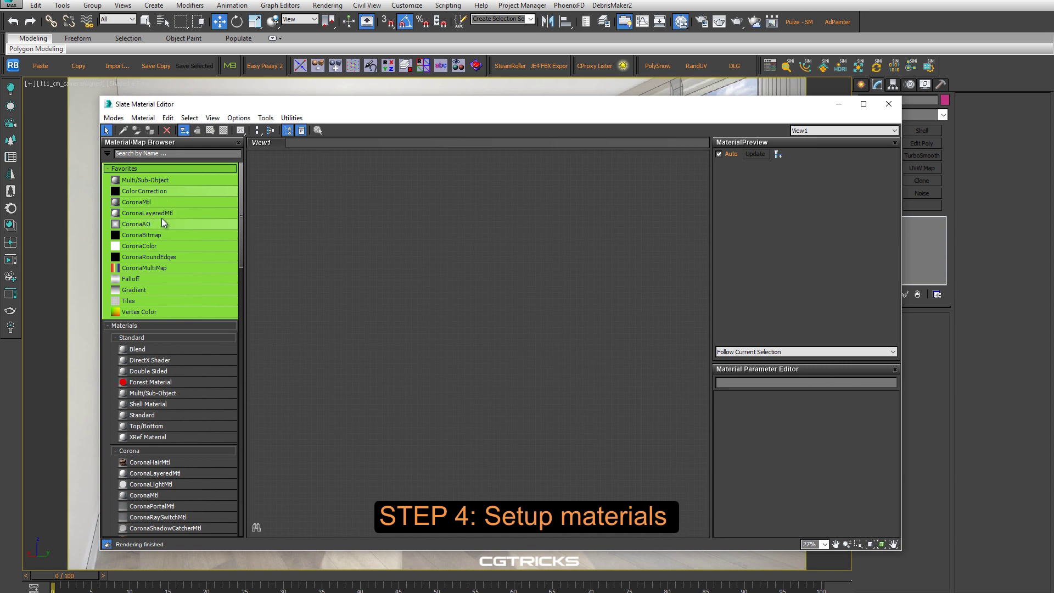
Add a Corona shadow catcher material to the Slate node view
mouse_move(240, 236)
left_mouse_down()
mouse_move(239, 500)
mouse_move(239, 316)
left_mouse_up()
left_click_drag(221, 248, 406, 309)
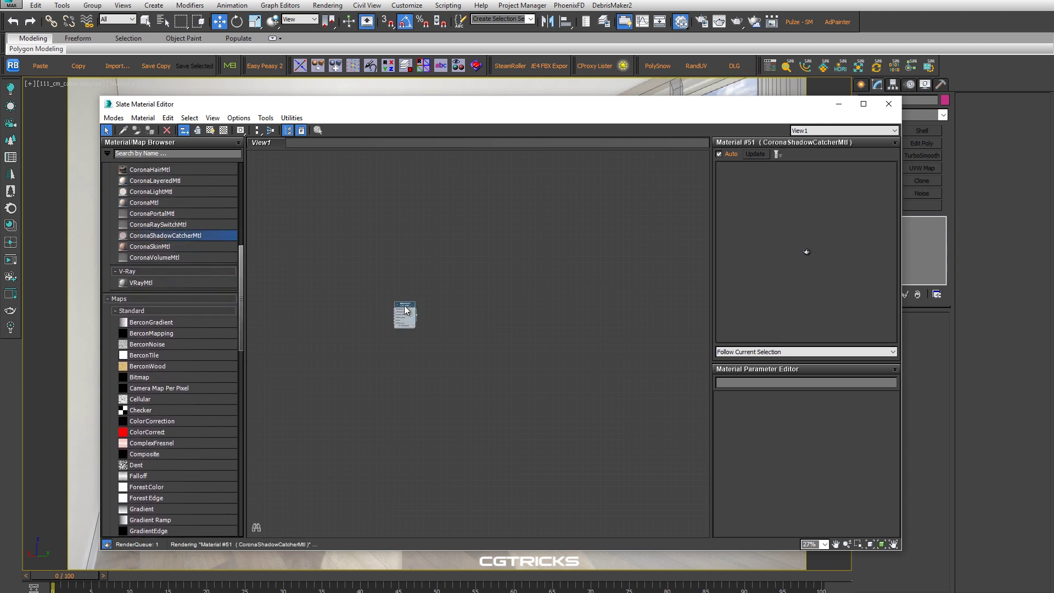
scroll(408, 313, "up", 3)
scroll(401, 302, "up", 2)
scroll(393, 285, "up", 3)
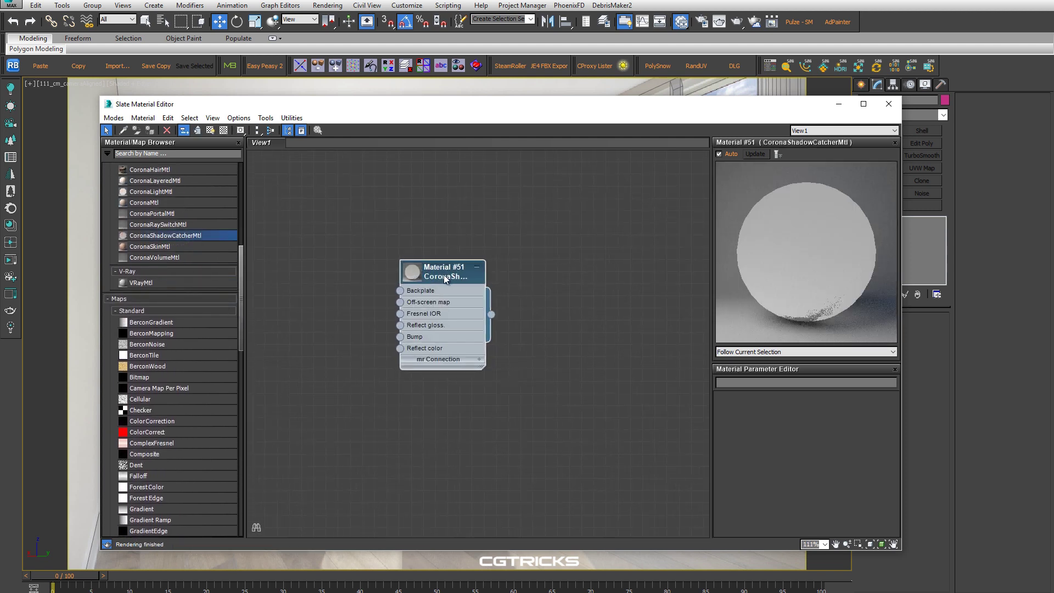
scroll(384, 270, "up", 2)
left_click_drag(240, 267, 250, 180)
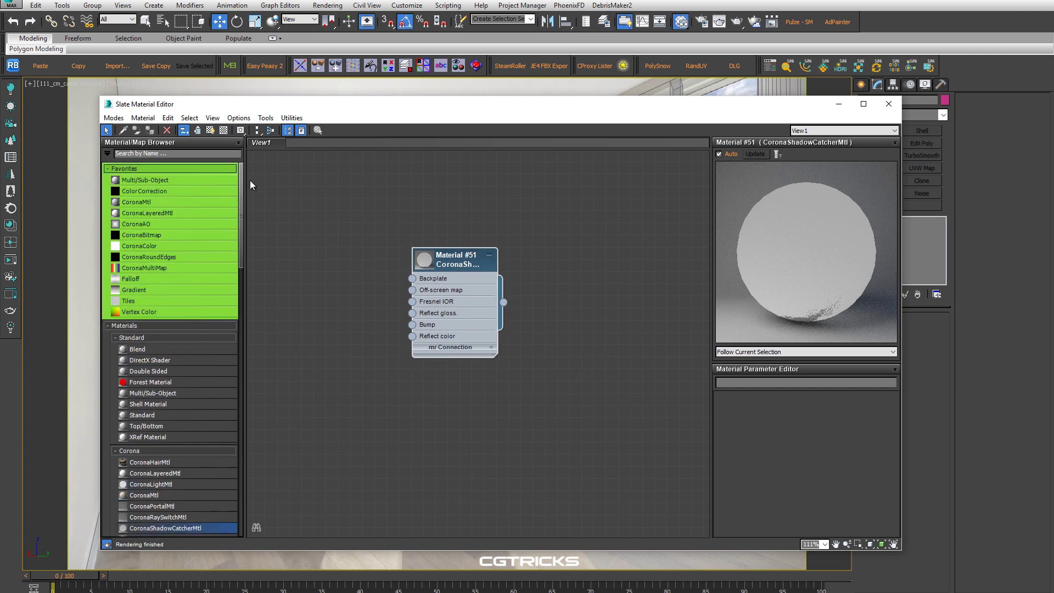
Add a CoronaBitmap loading Example.jpg and wire it to the shadow catcher's Backplate
left_click_drag(177, 236, 311, 256)
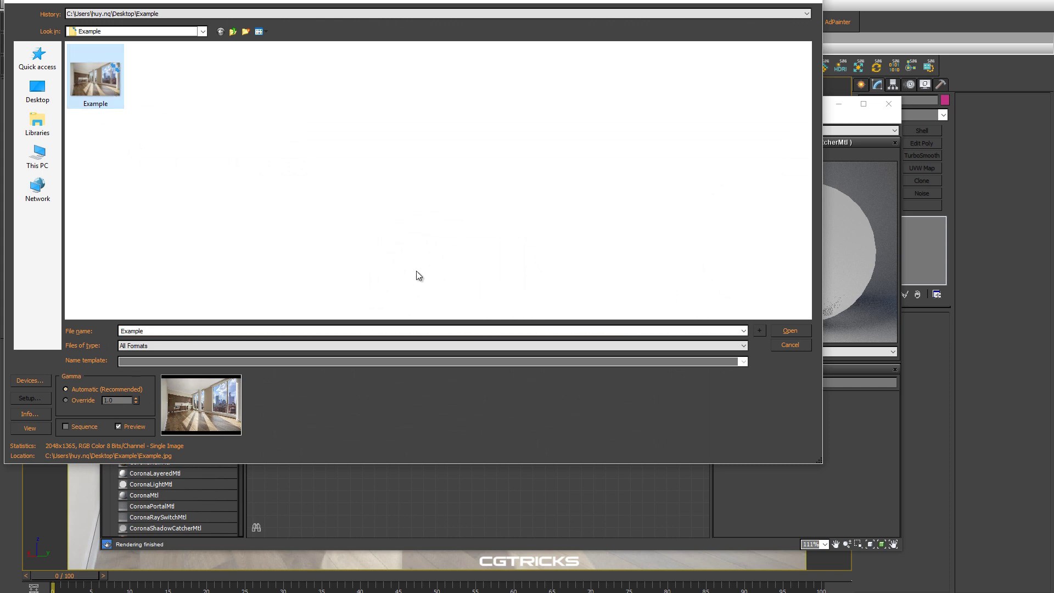
left_click(787, 332)
mouse_move(321, 267)
left_mouse_down()
mouse_move(429, 283)
mouse_move(361, 278)
left_mouse_up()
left_click_drag(506, 297, 519, 295)
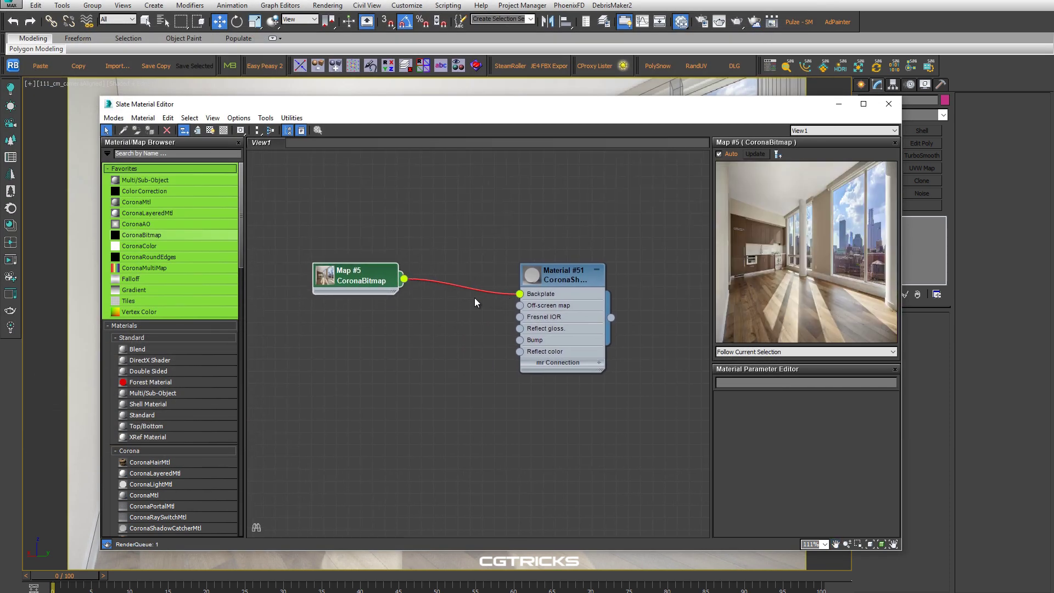
mouse_move(242, 237)
left_mouse_down()
mouse_move(239, 421)
mouse_move(242, 398)
left_mouse_up()
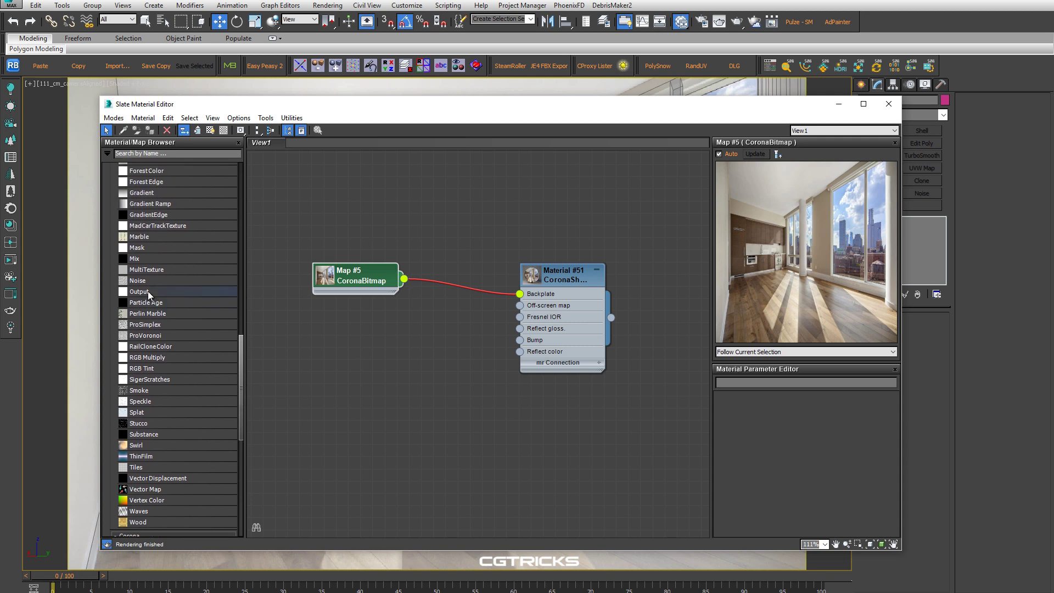
Insert an Output map into the backplate link with Output Amount 5.0
mouse_move(148, 291)
left_mouse_down()
mouse_move(470, 312)
mouse_move(461, 291)
left_mouse_up()
left_click_drag(357, 273, 335, 274)
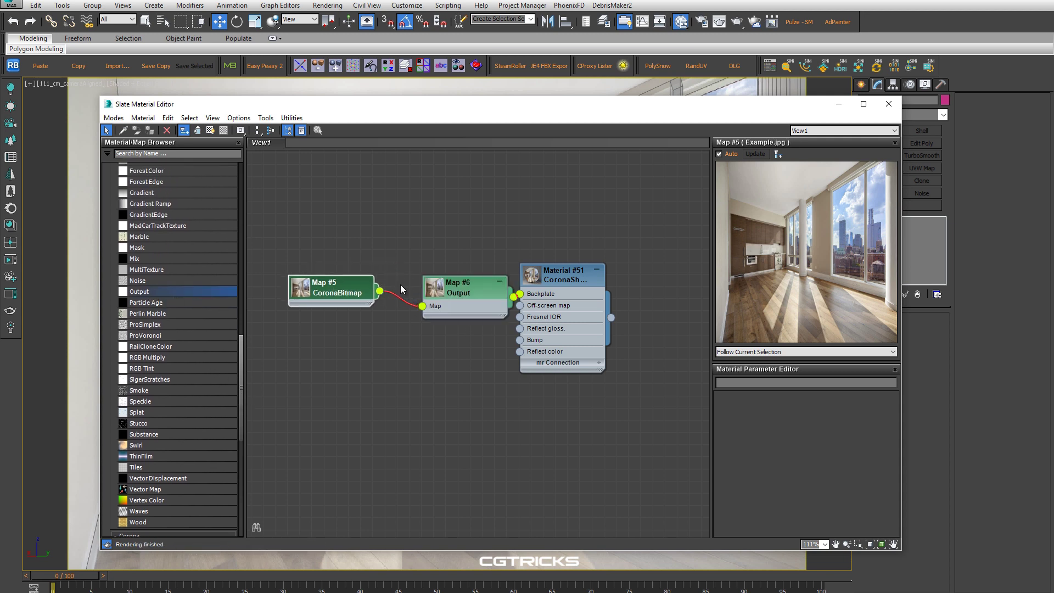
left_click_drag(472, 278, 450, 284)
double_click(455, 276)
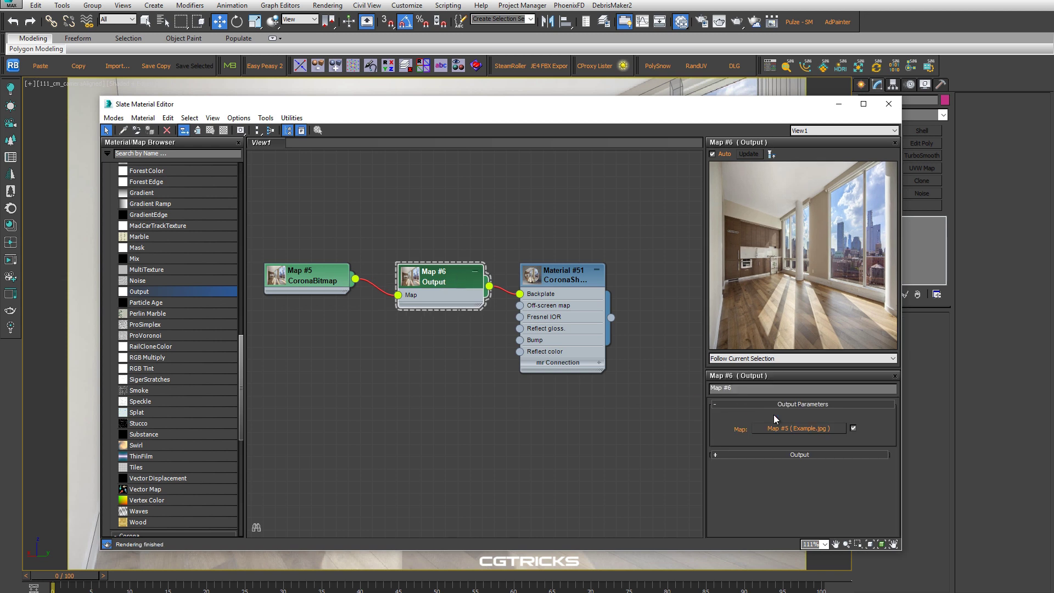
left_click(737, 454)
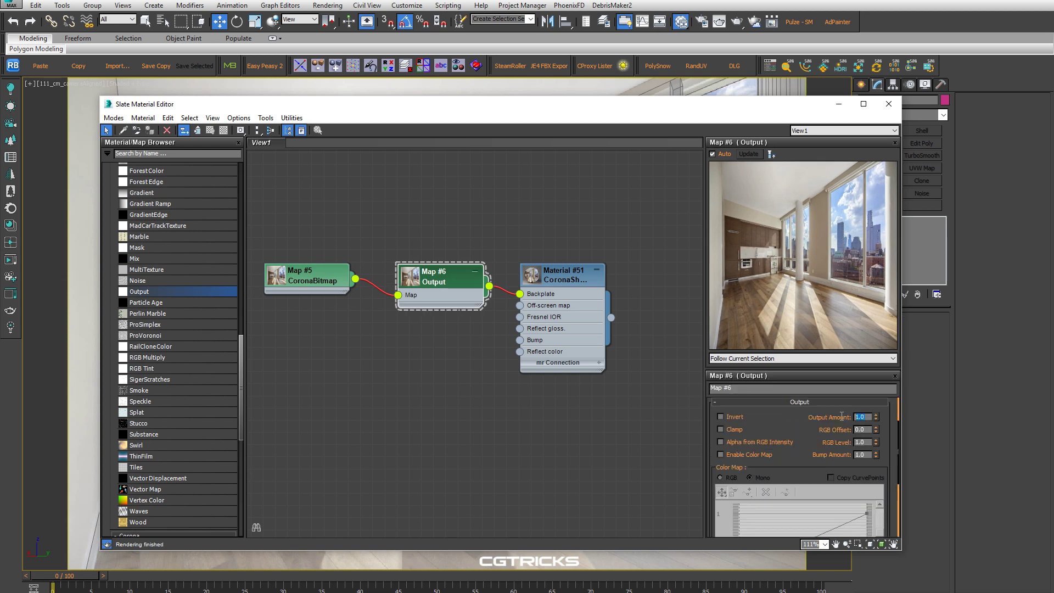
type("5")
key("Return")
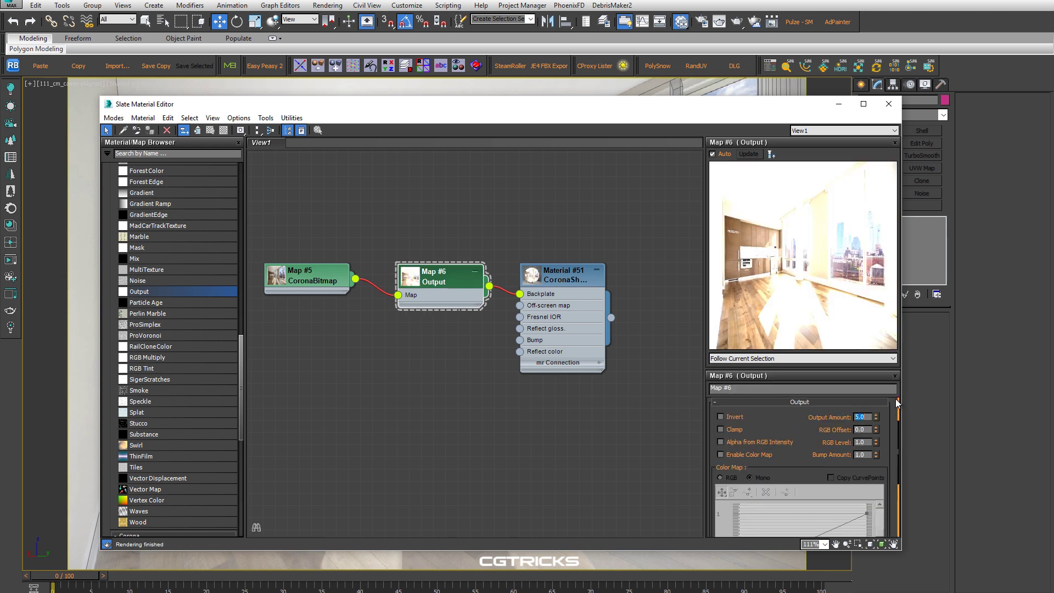
left_click_drag(490, 117, 487, 382)
left_click(507, 184)
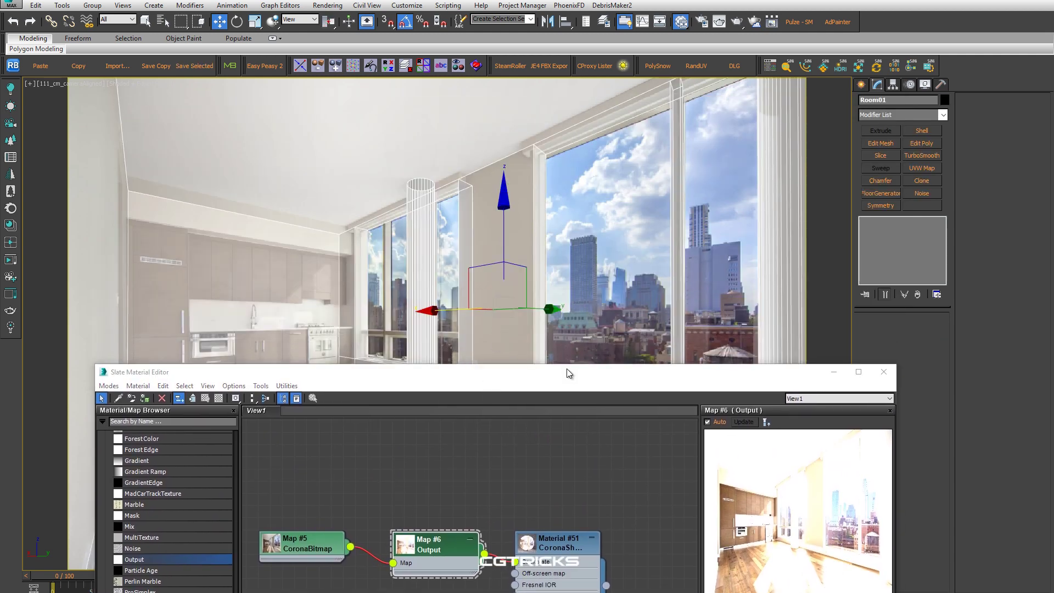
Switch Material #51's Alpha mode to For compositing, then close the Slate Material Editor
mouse_move(567, 372)
left_mouse_down()
mouse_move(685, 199)
mouse_move(708, 127)
left_mouse_up()
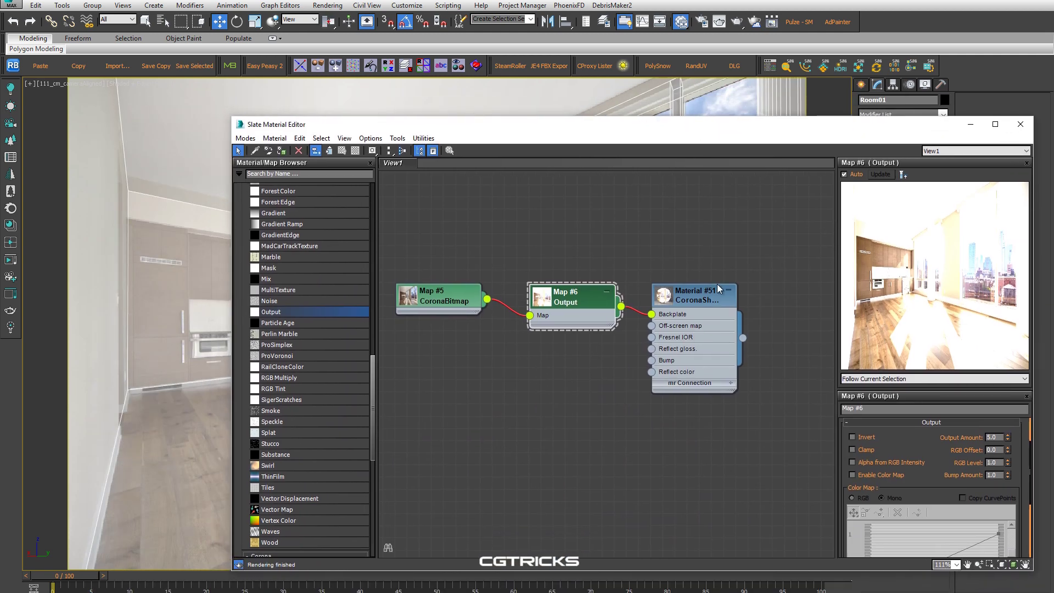
double_click(710, 300)
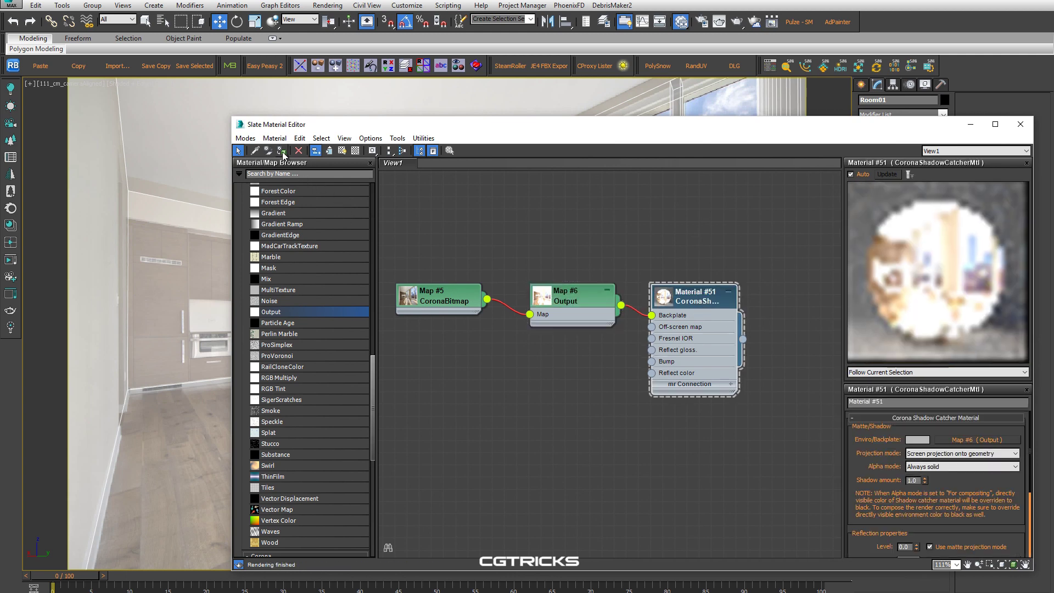
mouse_move(719, 135)
left_mouse_down()
mouse_move(660, 266)
mouse_move(591, 470)
mouse_move(569, 126)
mouse_move(582, 98)
left_mouse_up()
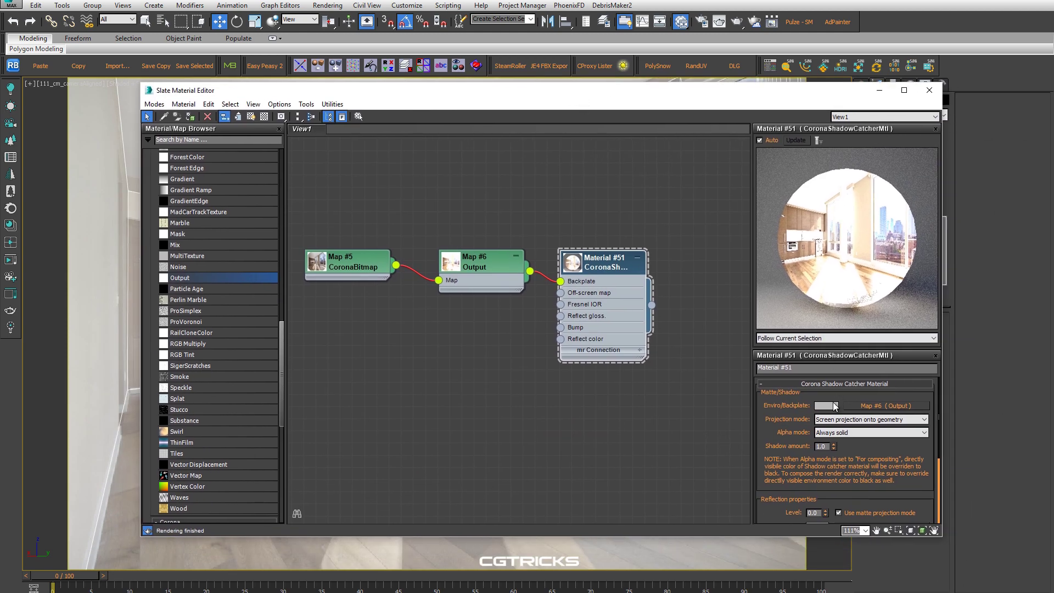
left_click(849, 434)
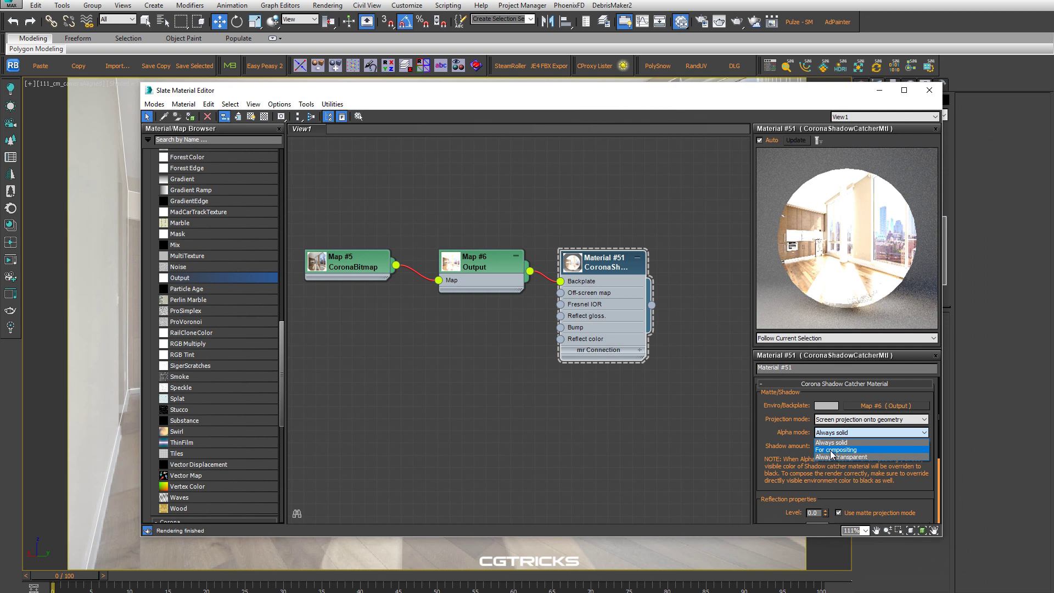
left_click(832, 450)
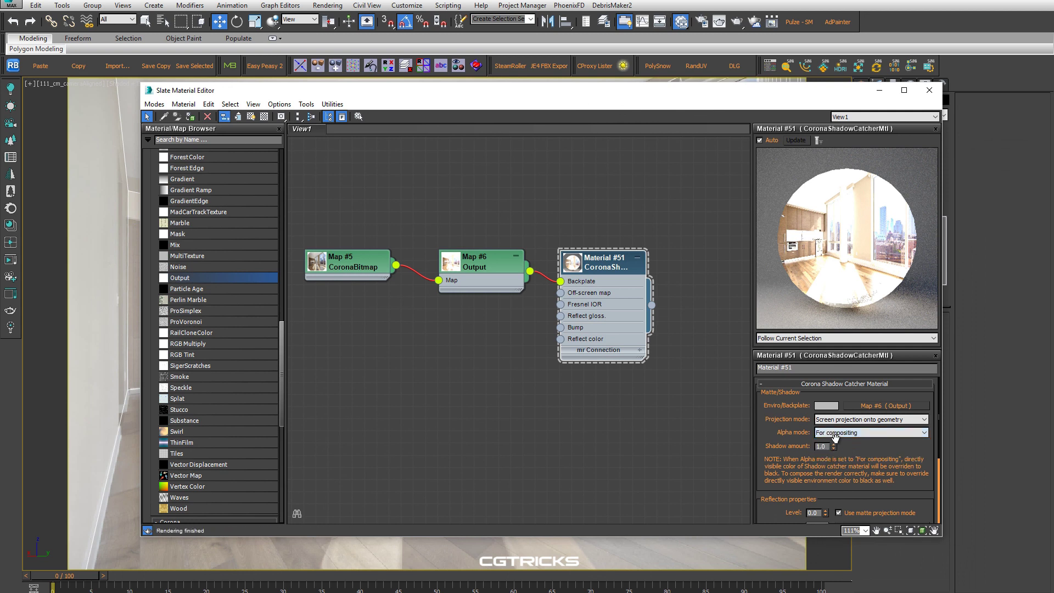
left_click(930, 90)
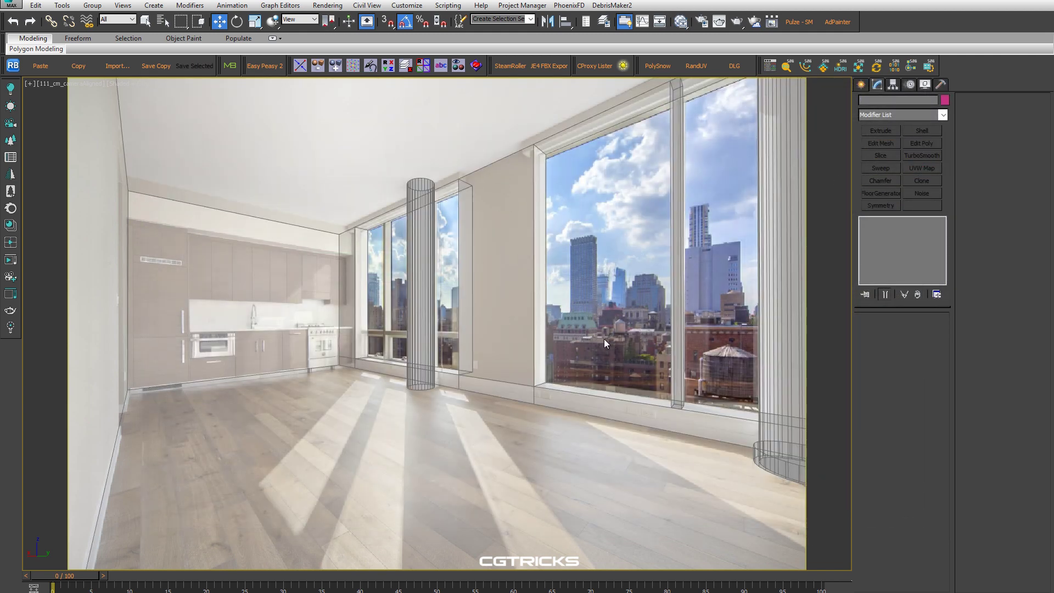
Unhide All from the viewport menu to reveal the sofa, table and dining furniture
right_click(506, 250)
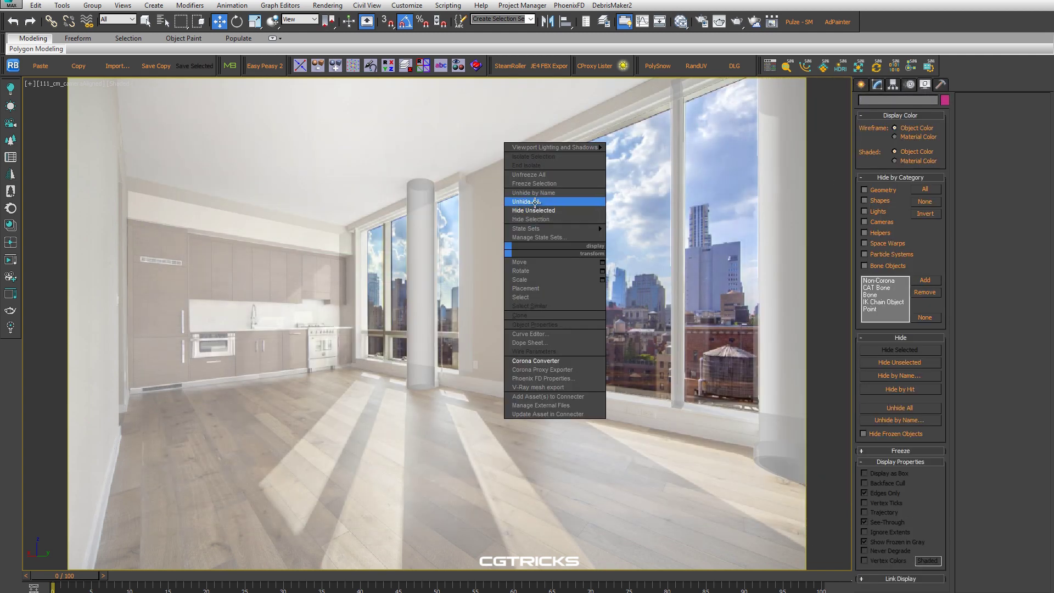
left_click(529, 202)
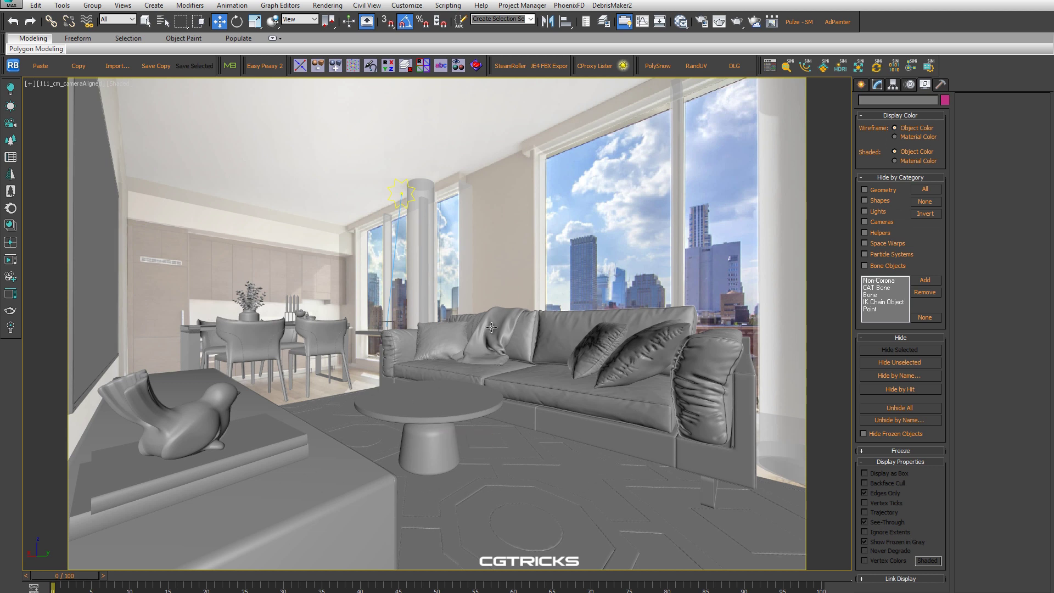
left_click(683, 24)
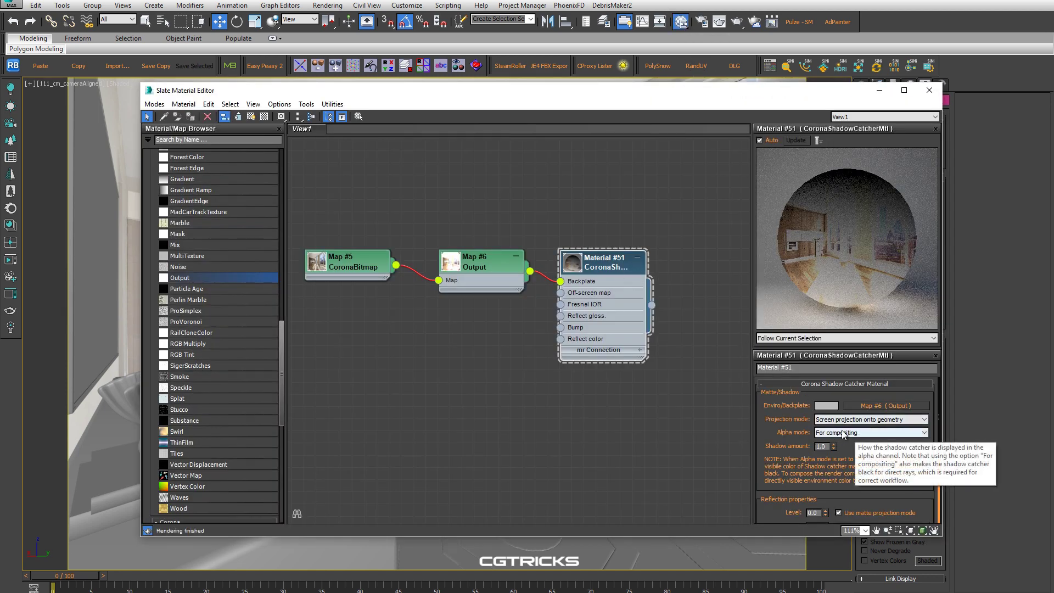
left_click(928, 92)
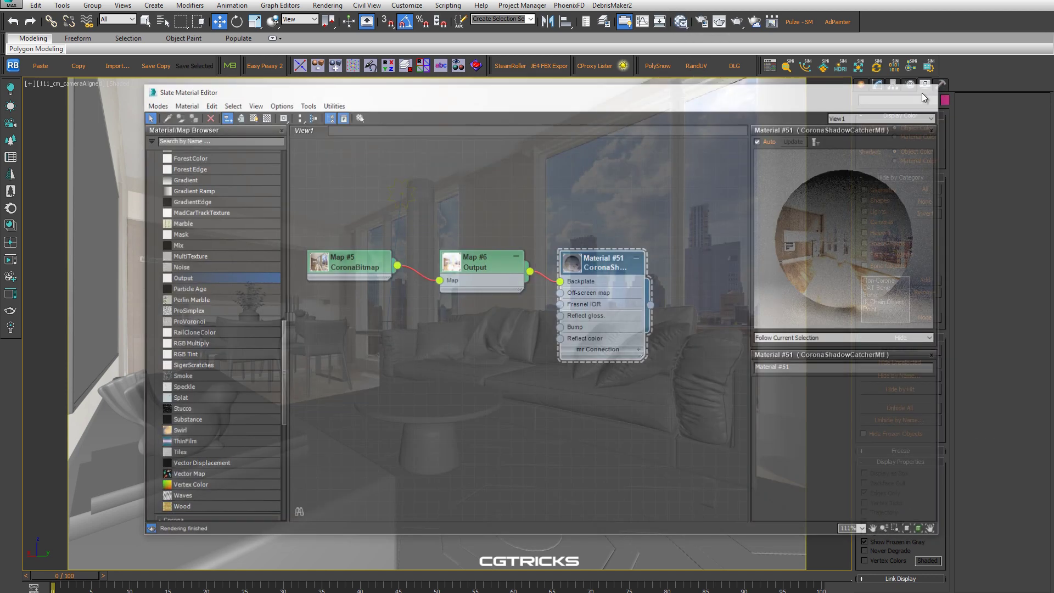
Run then stop the interactive preview, maximize the camera view, and start the Corona production render
key("alt+w")
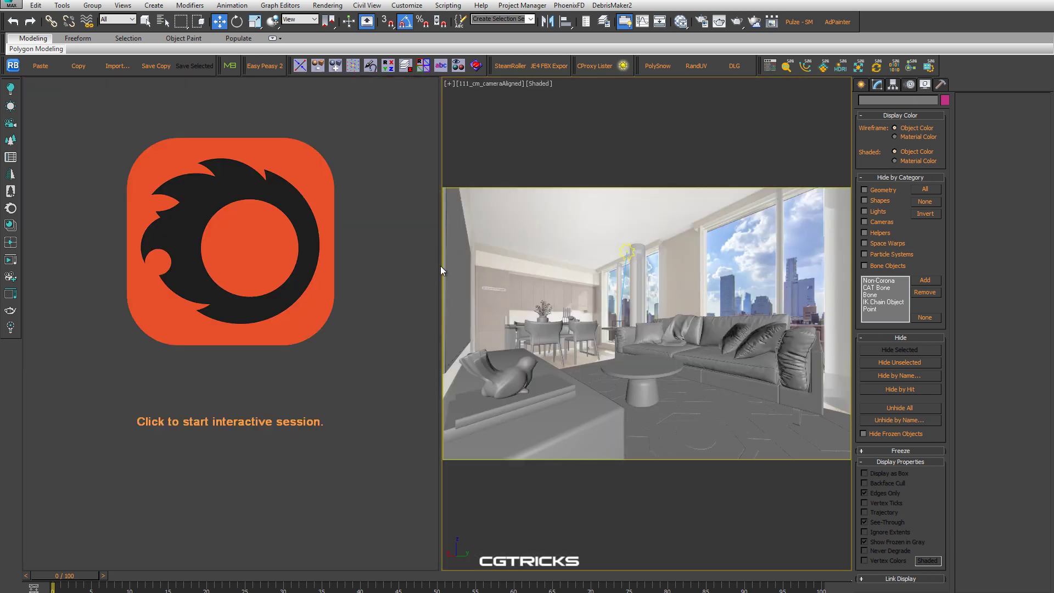
left_click(347, 280)
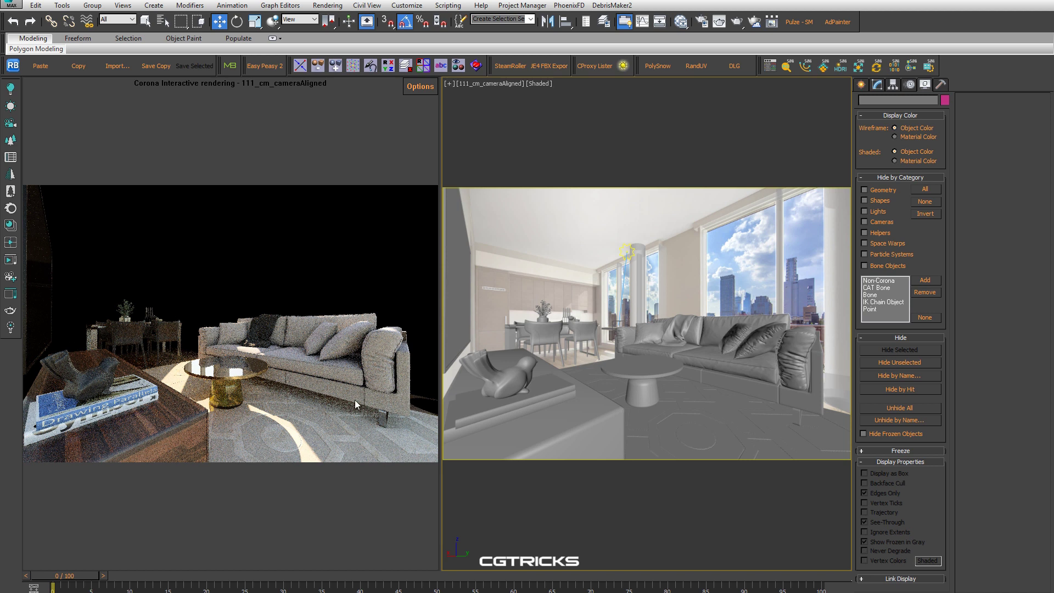
left_click(419, 90)
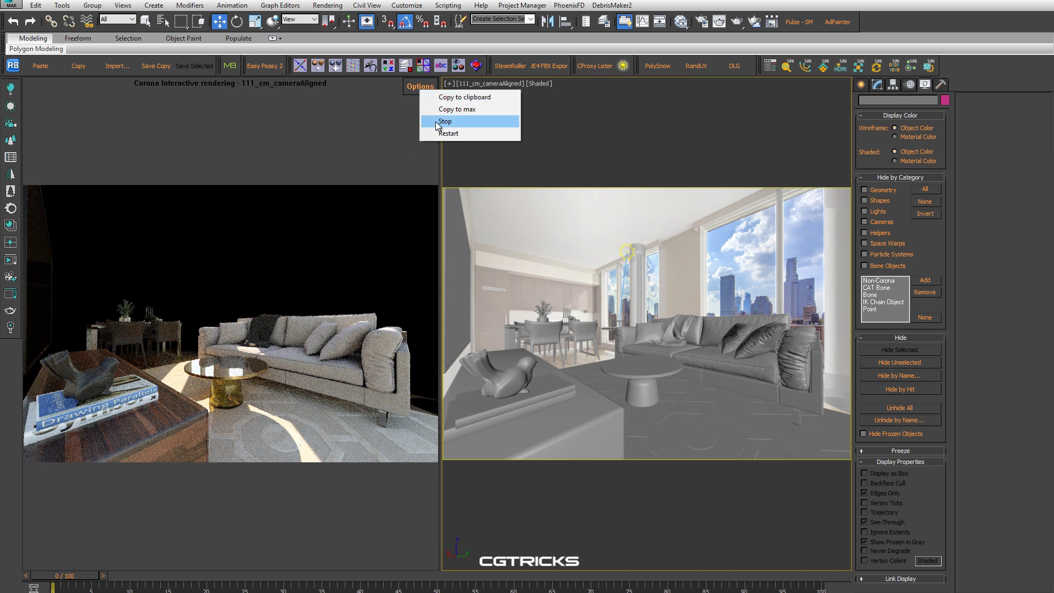
left_click(436, 120)
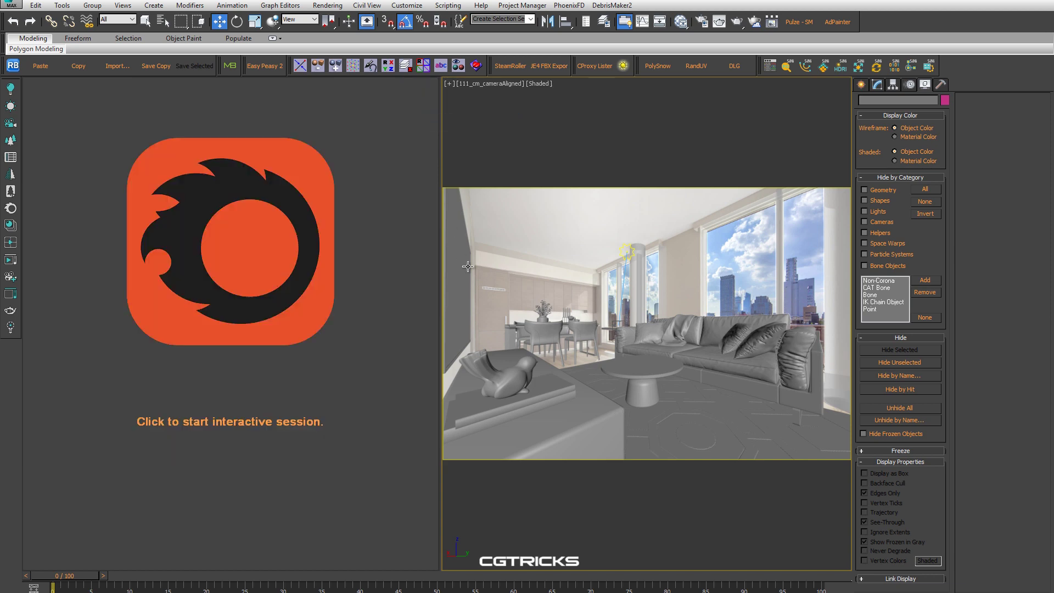
key("alt+w")
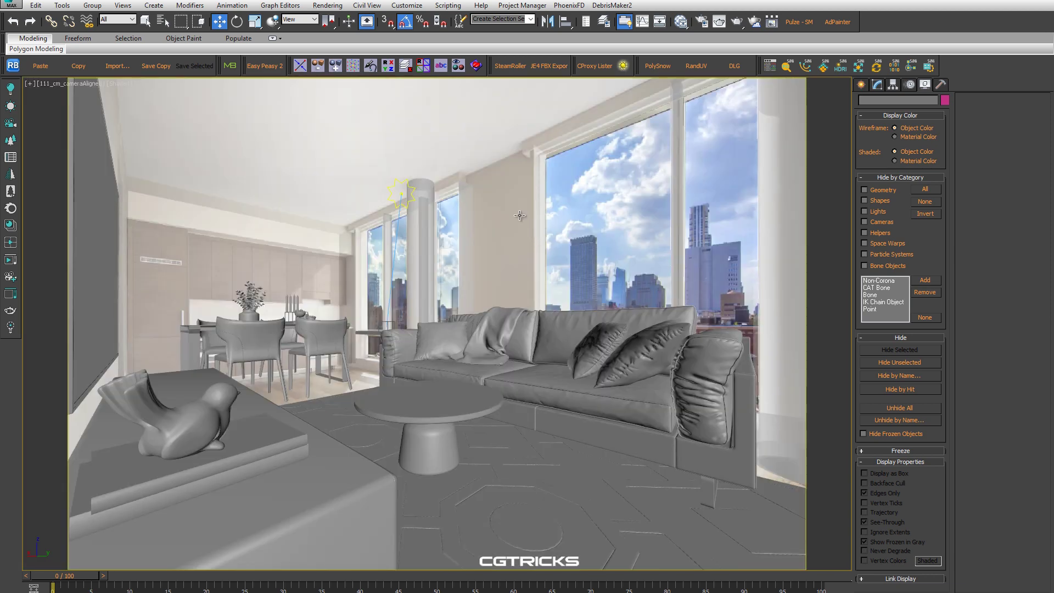
left_click(737, 22)
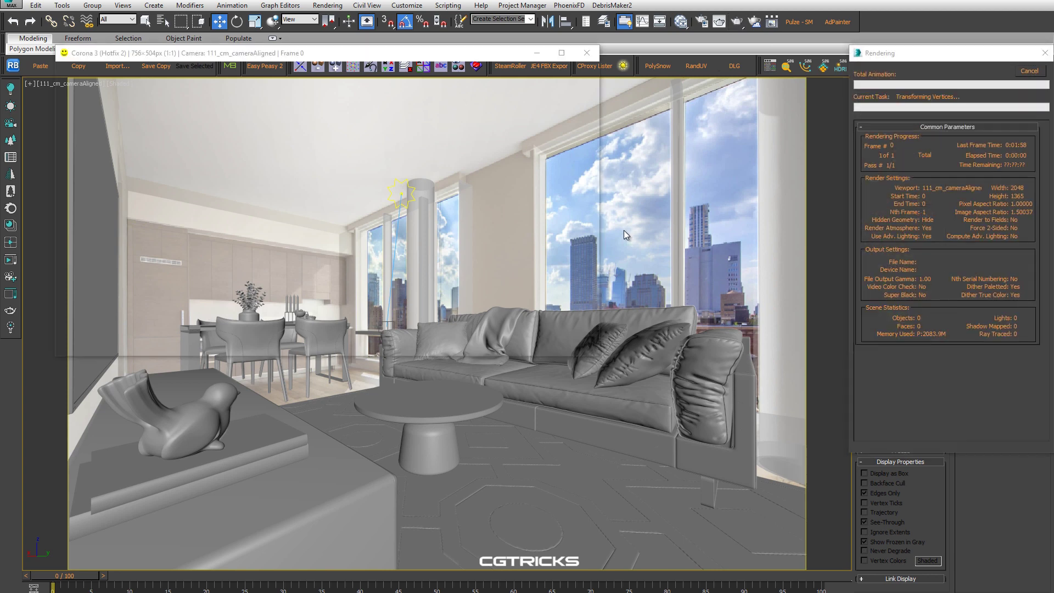
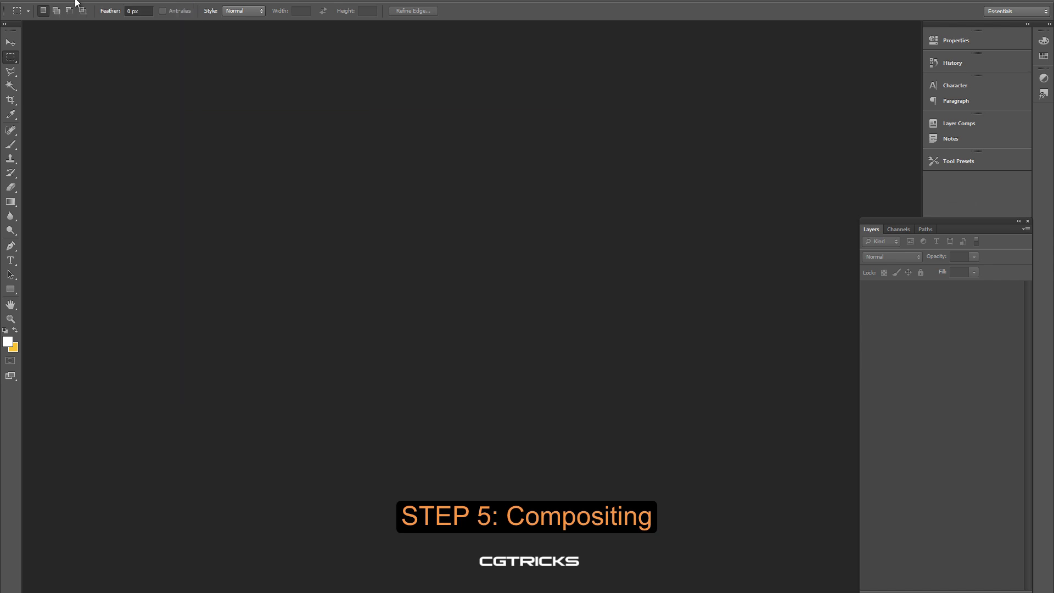
Load all the render pass files into one layered document with Load Files into Stack
left_click(33, 2)
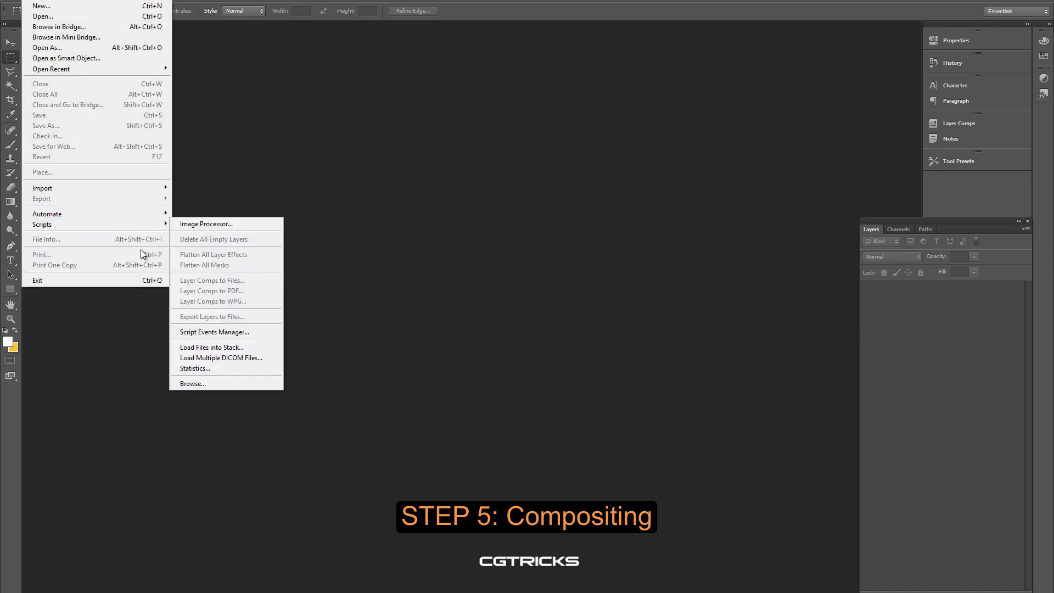
left_click(208, 345)
left_click(570, 287)
key("ctrl+a")
left_click(825, 461)
left_click(635, 229)
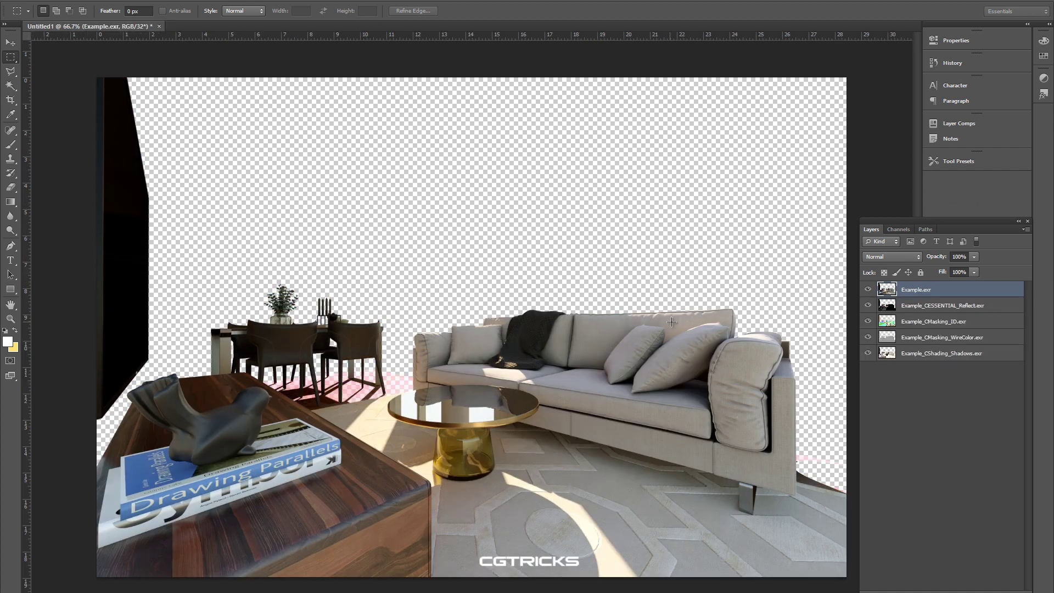
Move Example.exr to the bottom, Magic Wand the left wall on the ID pass, and hide the unused passes
left_click_drag(933, 290, 953, 368)
left_click_drag(868, 324, 869, 337)
left_click(890, 308)
key("w")
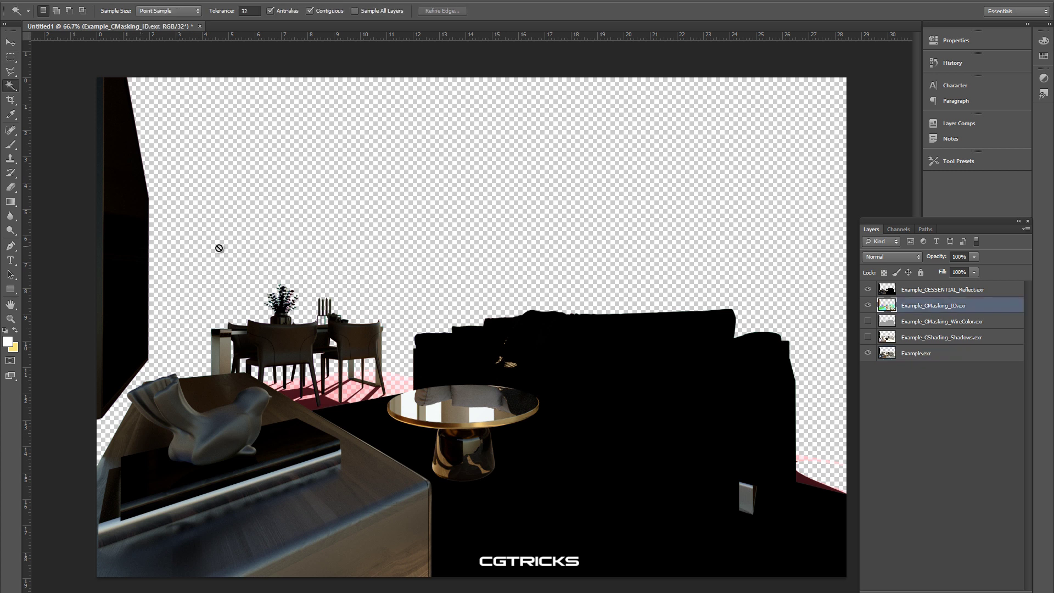
key("alt+bracketright")
left_click(225, 106)
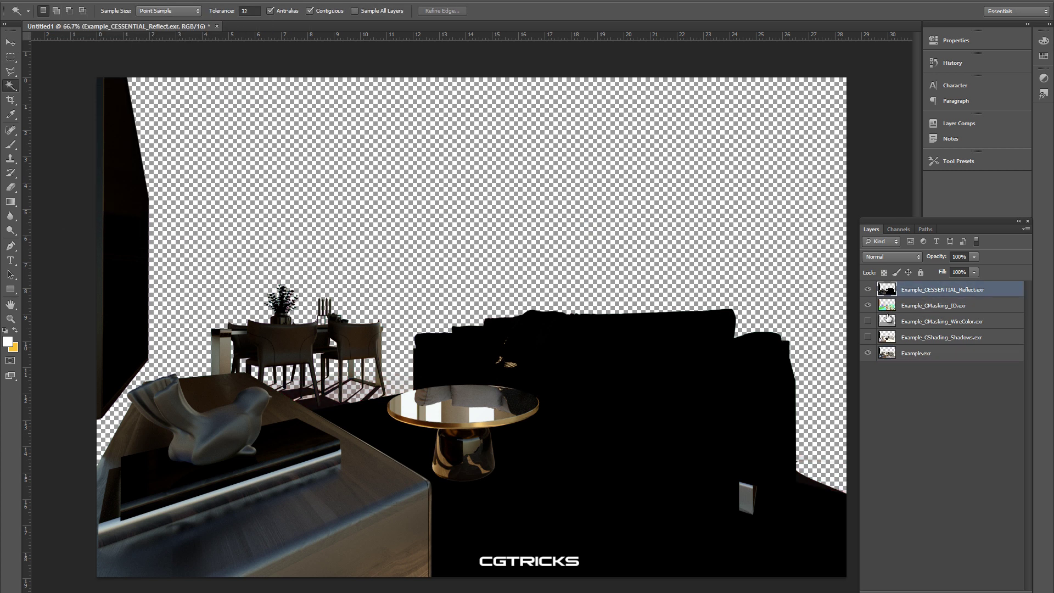
key("alt+bracketleft")
left_click(140, 252)
left_click_drag(868, 306, 873, 293)
Group the four render-pass layers into a folder named Elements
left_click(926, 337)
left_click(928, 289, "shift")
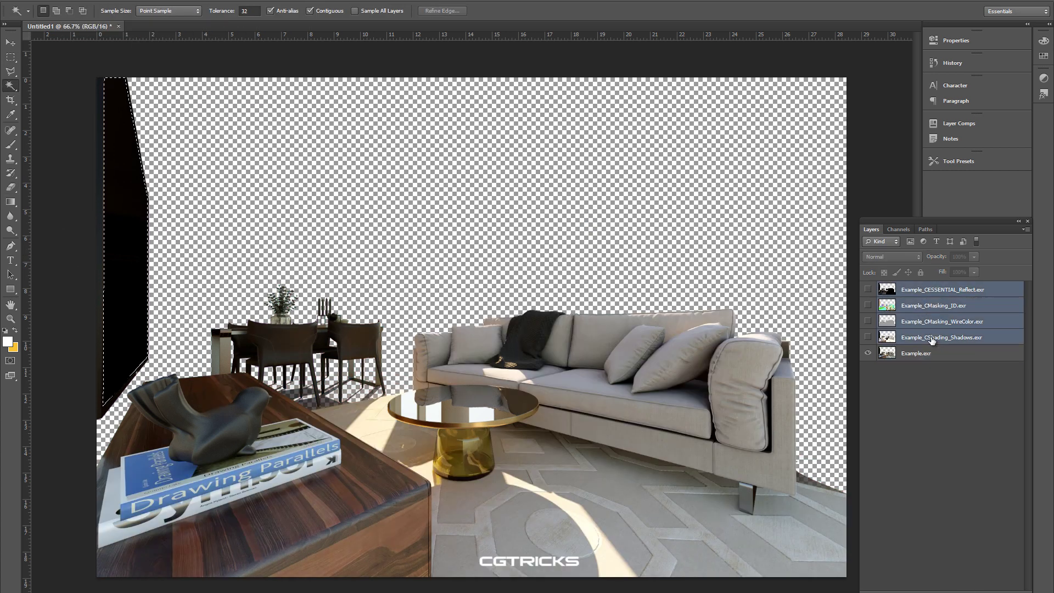
key("ctrl+g")
double_click(914, 294)
type("Elements")
key("Return")
Add a Levels adjustment masked to the left wall to brighten it
left_click(916, 302)
left_click(944, 586)
left_click(973, 410)
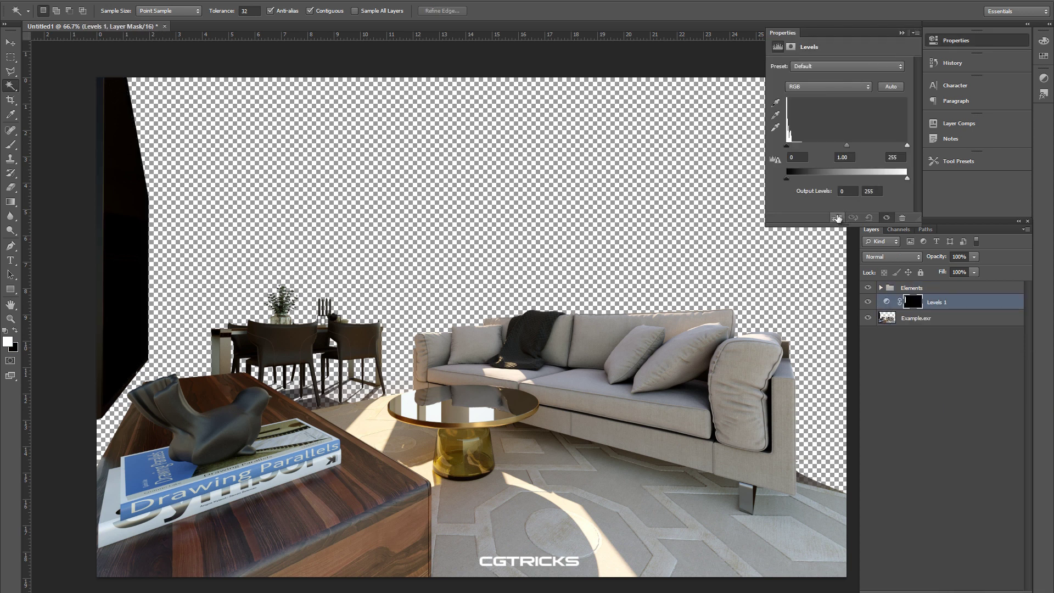
left_click_drag(849, 151, 814, 150)
Paste the room photo as a new layer behind the render
key("ctrl+v")
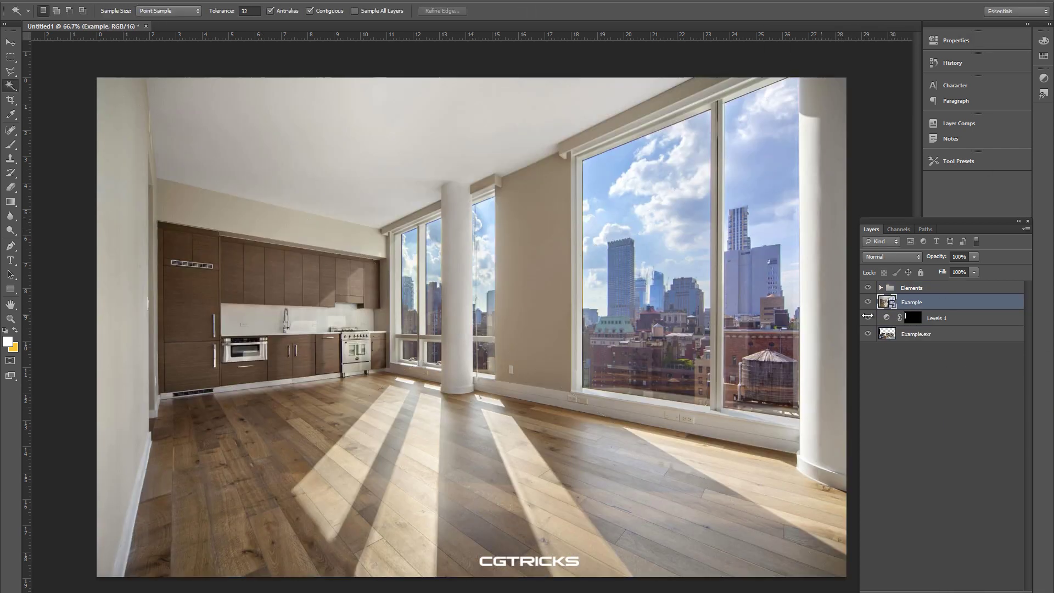
key("ctrl+shift+bracketleft")
key("m")
Add Curves and Brightness/Contrast adjustments at the top of the stack to brighten the image
left_click(963, 288)
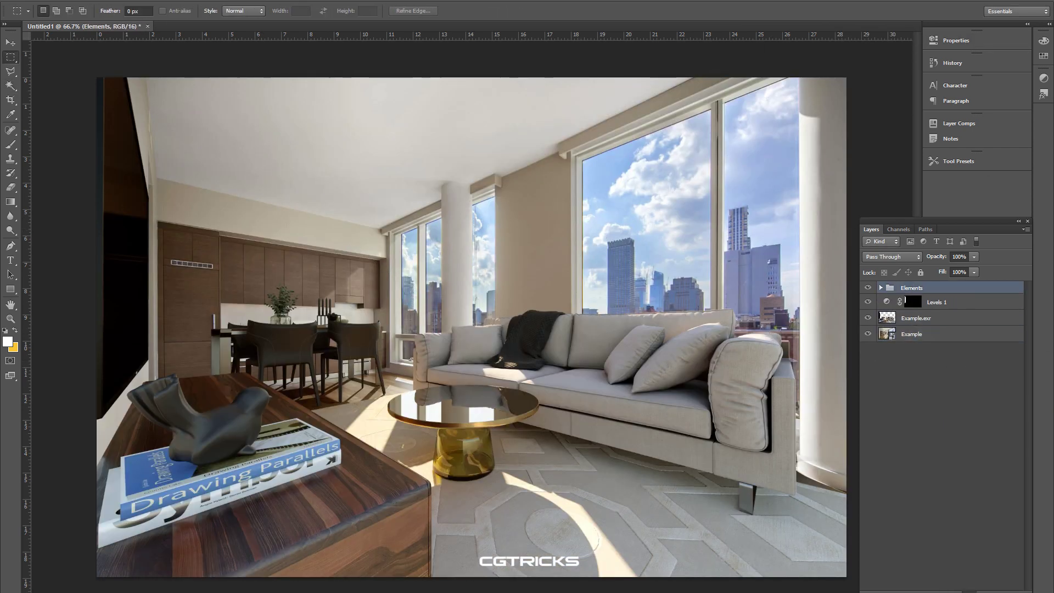
left_click(945, 587)
left_click(972, 422)
mouse_move(849, 147)
left_mouse_down()
mouse_move(841, 139)
mouse_move(848, 145)
left_mouse_up()
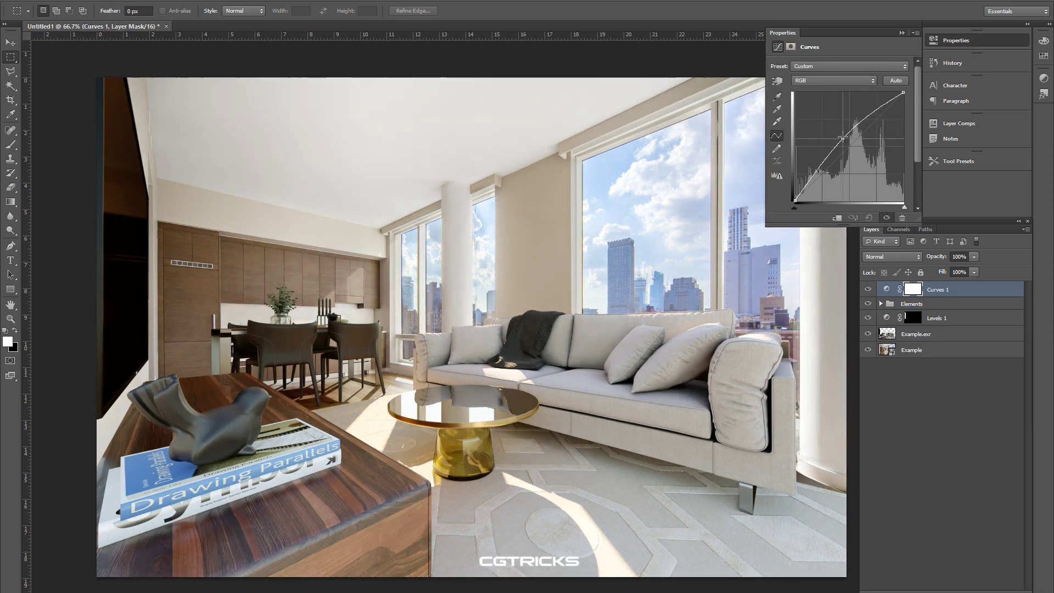
left_click(902, 33)
left_click(945, 586)
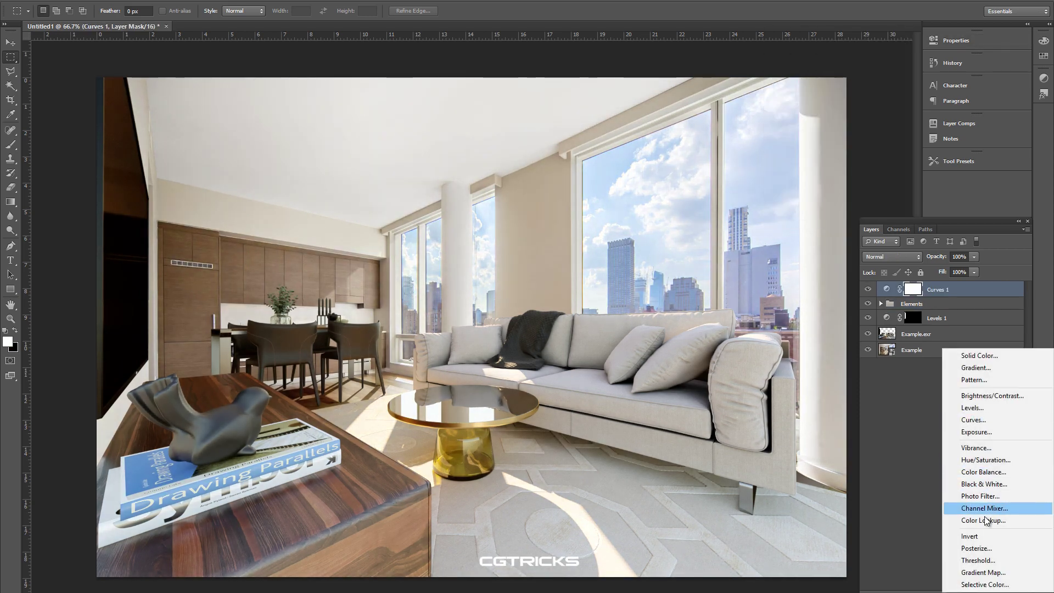
left_click(967, 393)
left_click(902, 34)
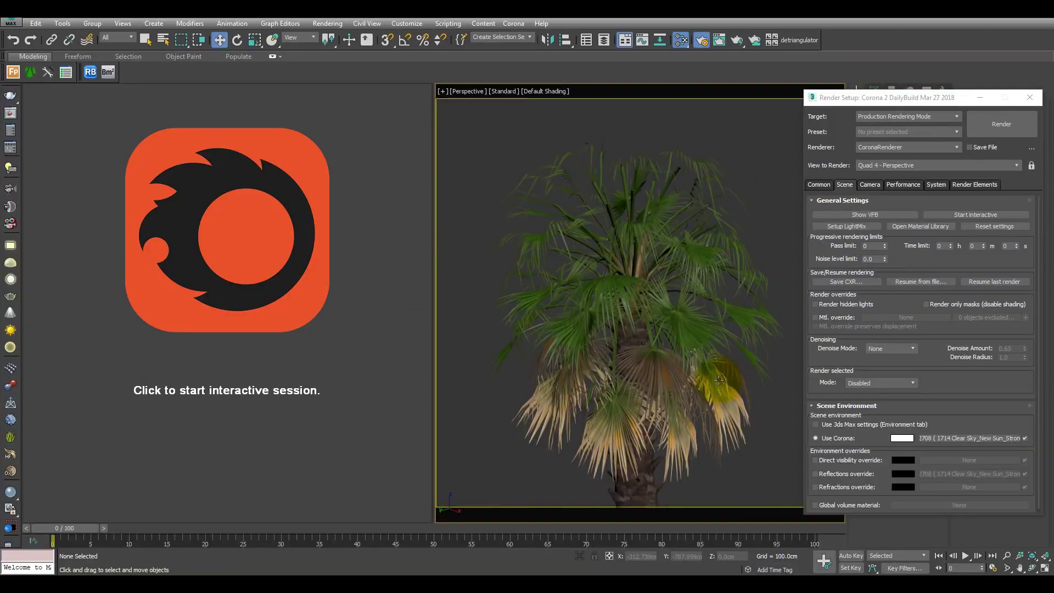
Start the Corona interactive render of the palm against the blue sky
left_click(331, 331)
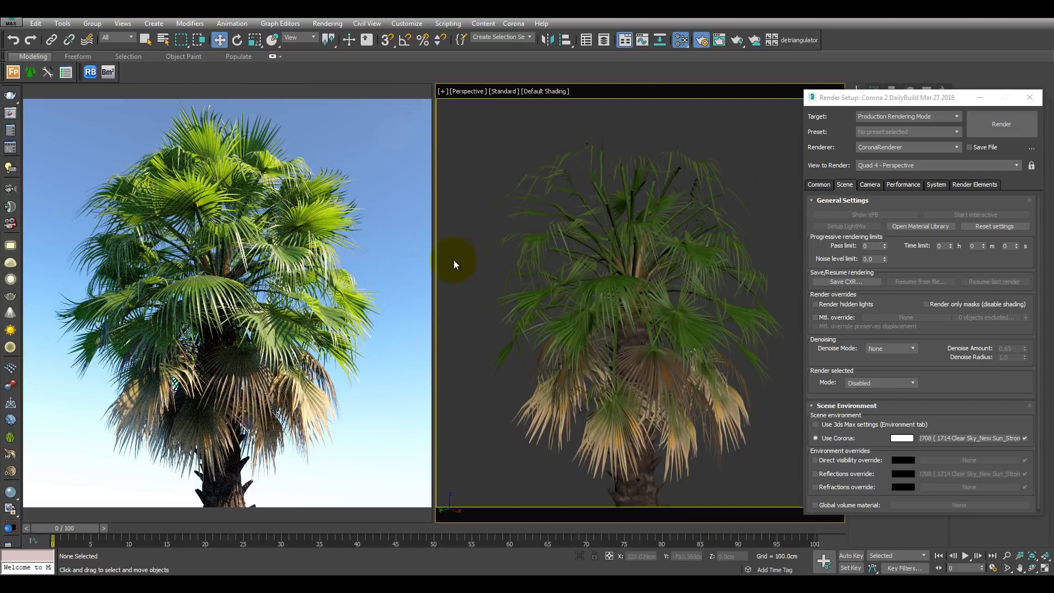
mouse_move(226, 296)
mouse_move(330, 255)
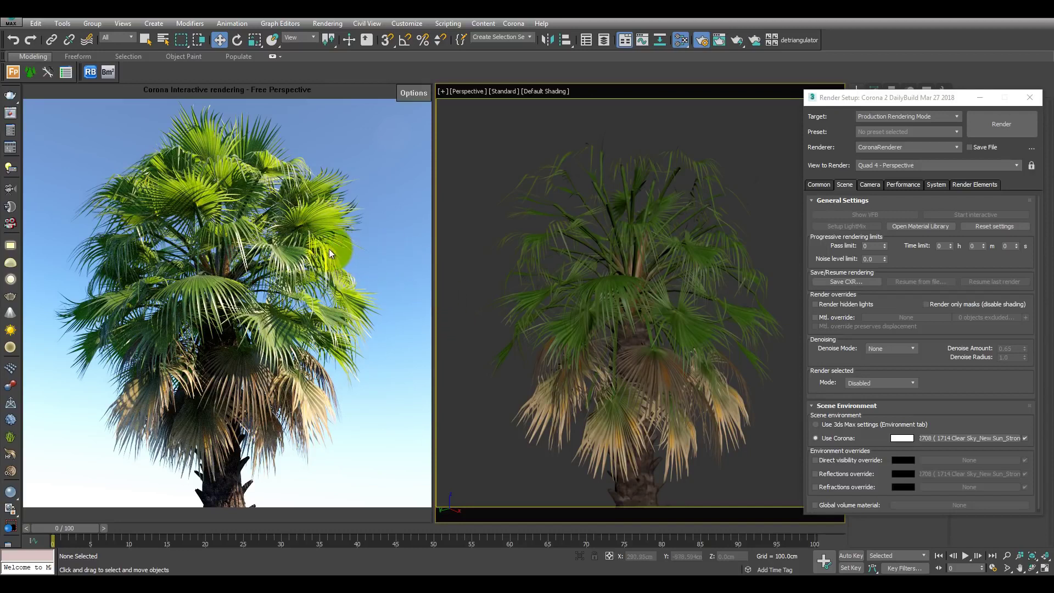
left_click(413, 94)
Copy the interactive render to a frame buffer and save it as Test001.exr in OpenEXR format
left_click(434, 113)
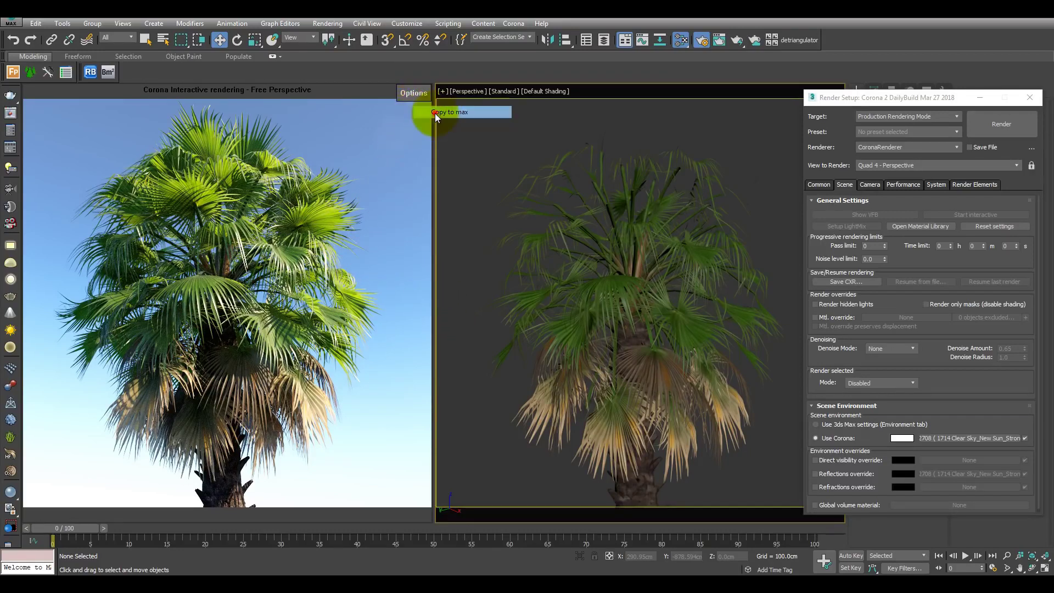
left_click_drag(985, 94, 538, 69)
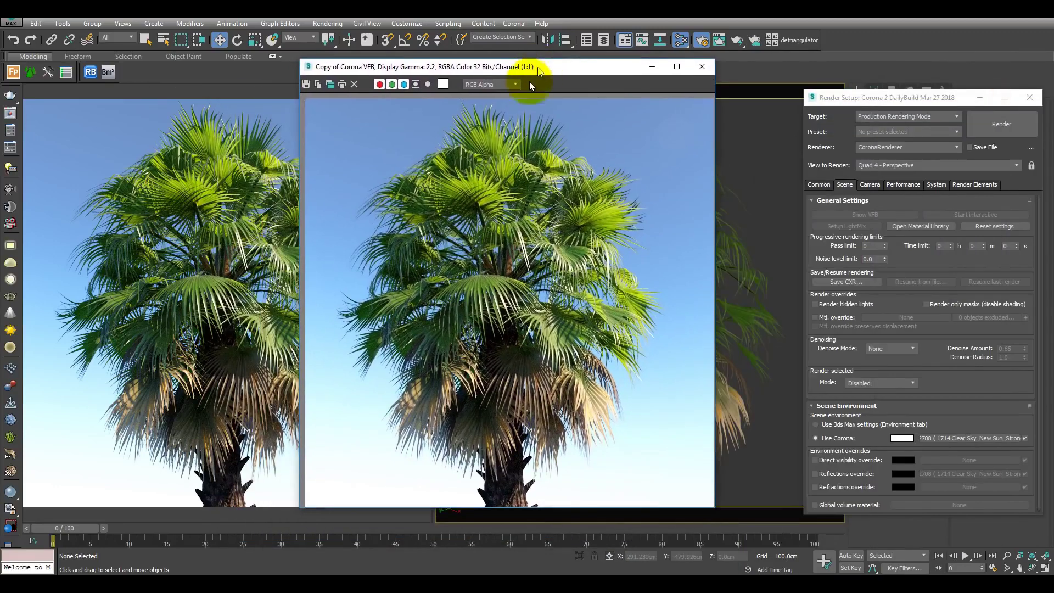
left_click(305, 84)
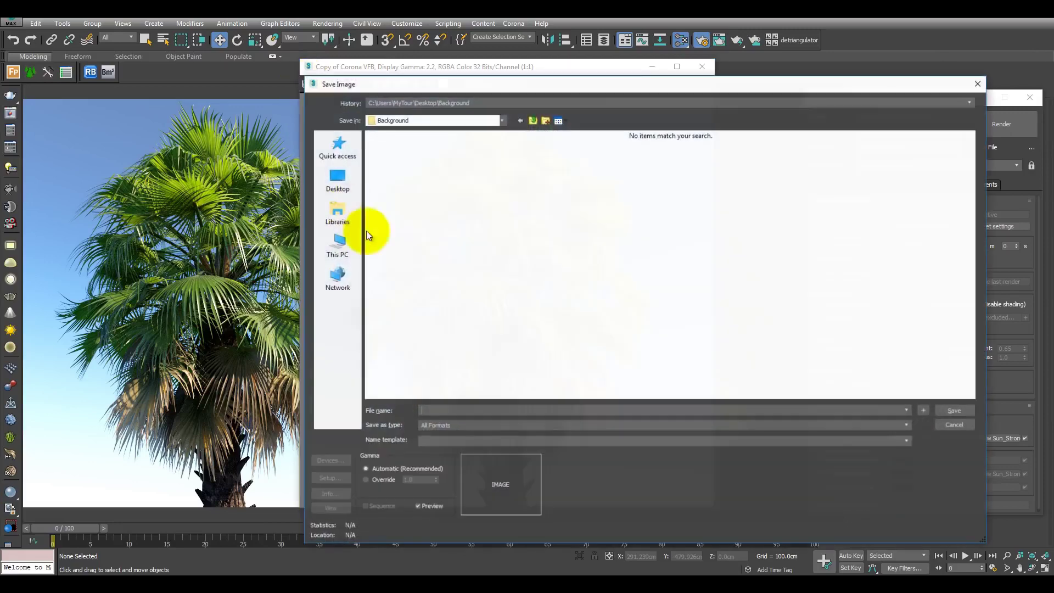
left_click_drag(598, 92, 444, 83)
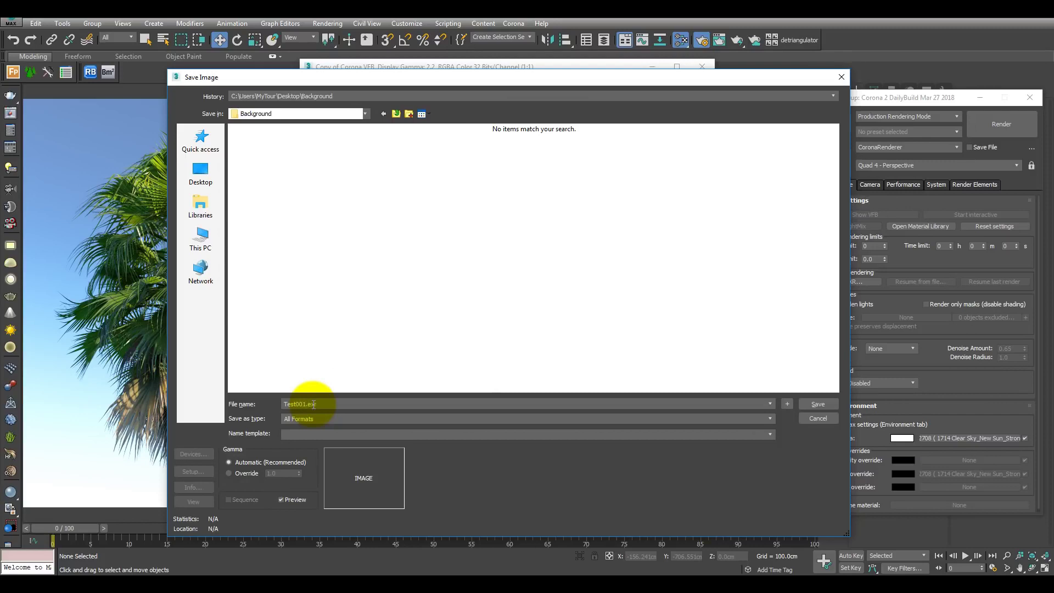
left_click(816, 403)
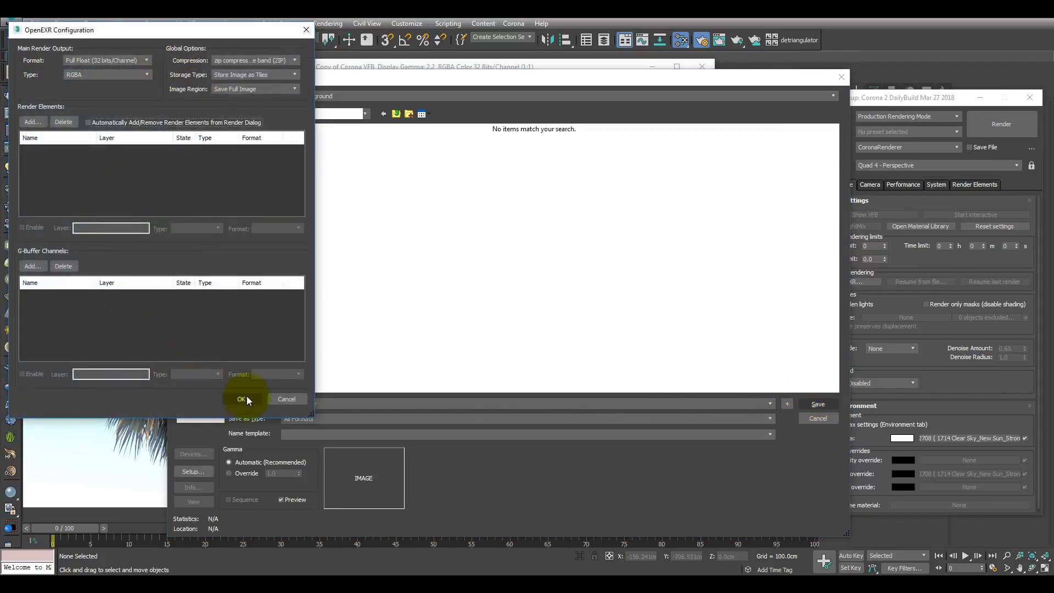
left_click(247, 400)
left_click_drag(582, 71, 605, 62)
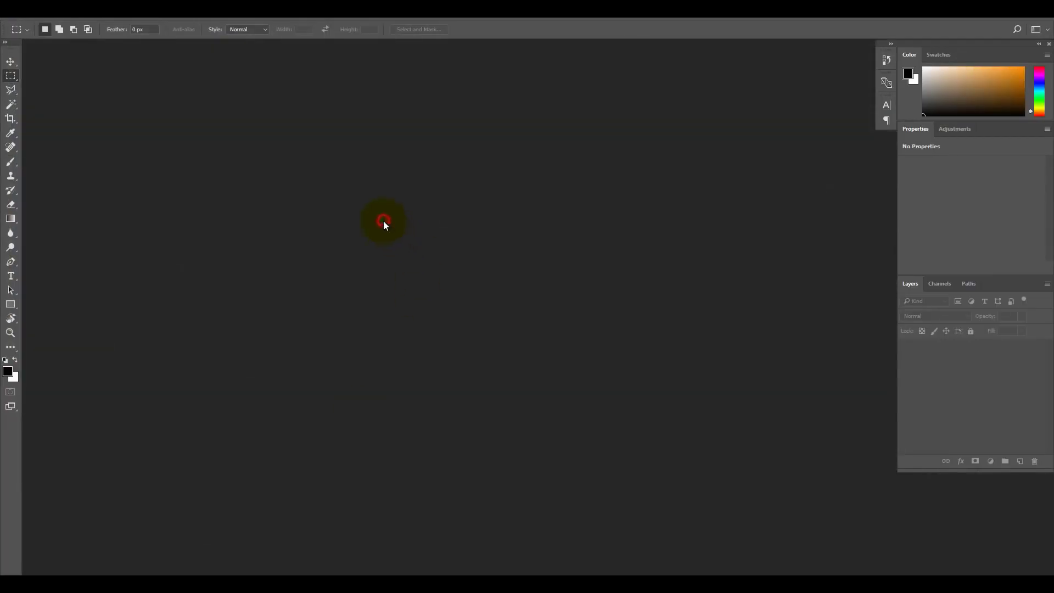
Open Test001.exr, reading its alpha as transparency
double_click(384, 223)
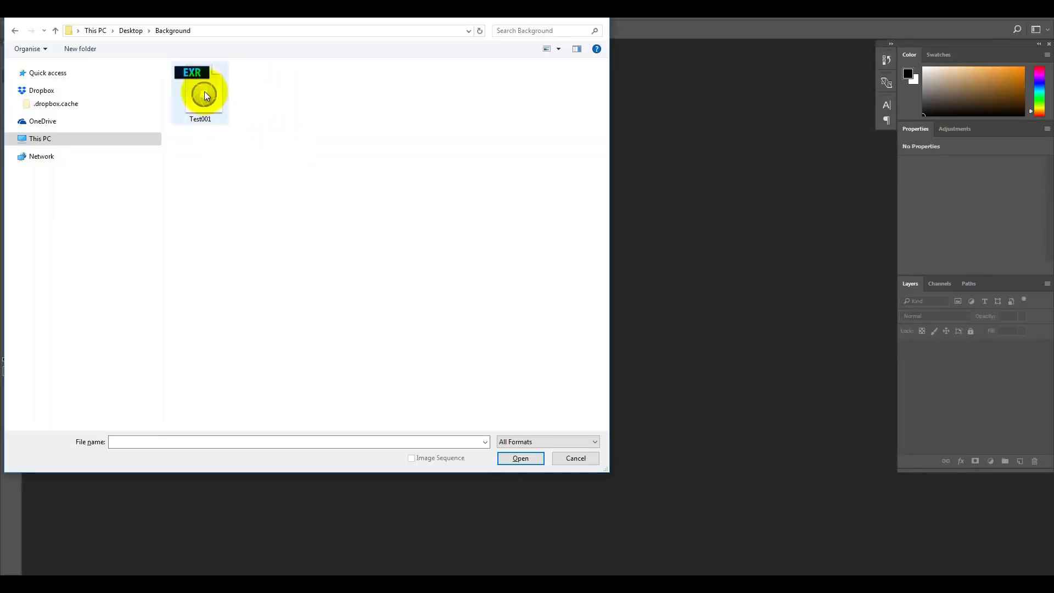
double_click(206, 96)
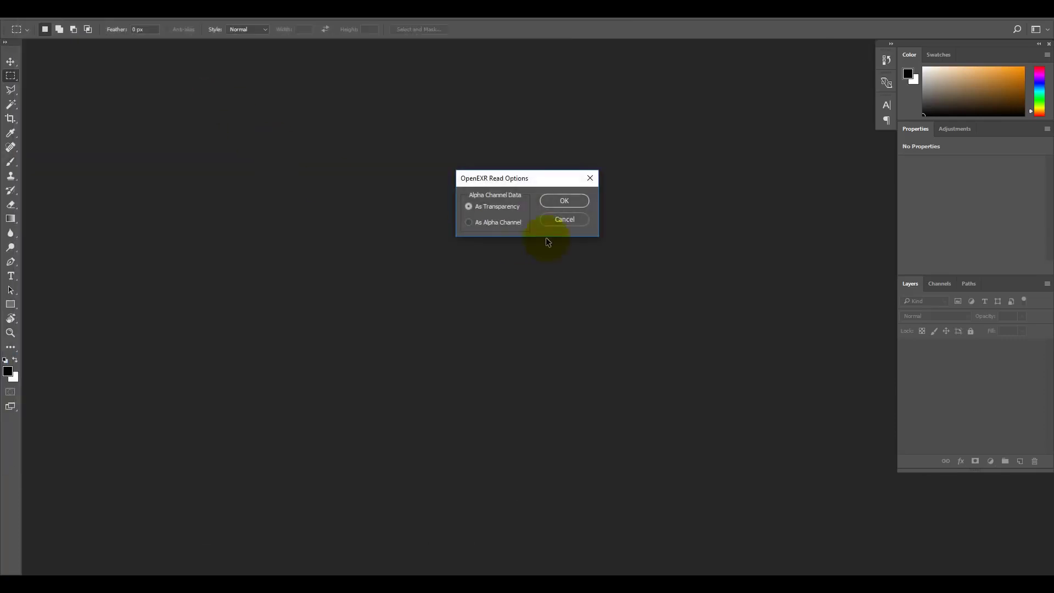
left_click(564, 201)
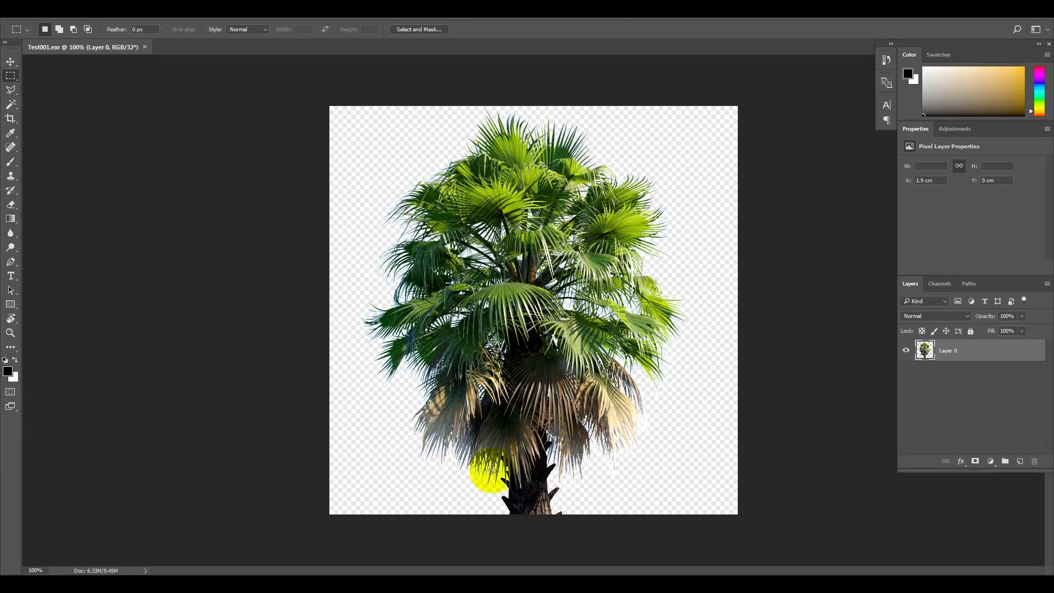
Put a black-filled layer beneath the palm layer and float the document in its own window
left_click(1021, 462)
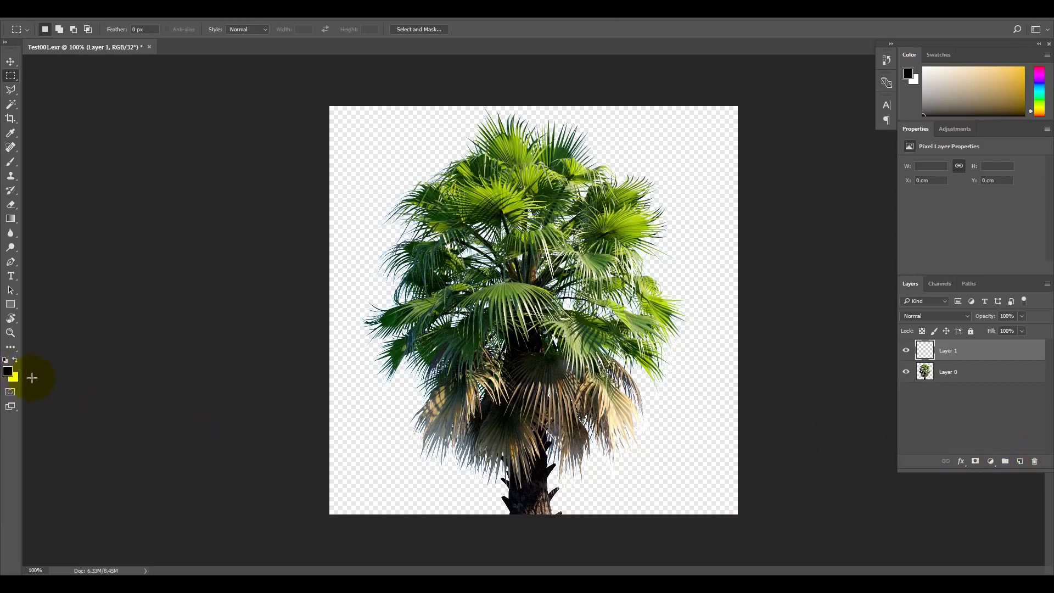
key("alt+BackSpace")
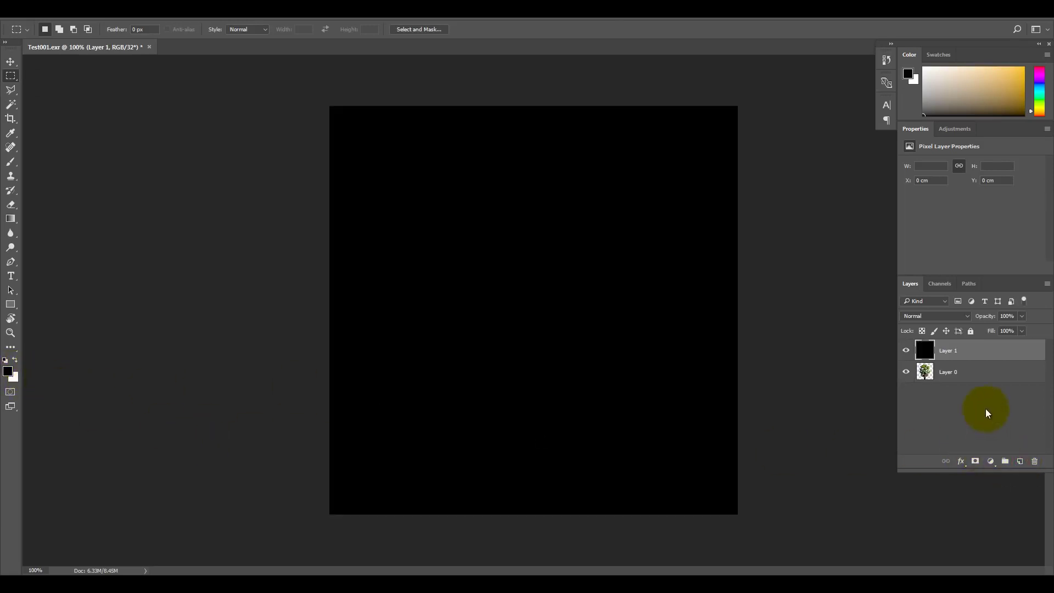
left_click_drag(958, 360, 950, 384)
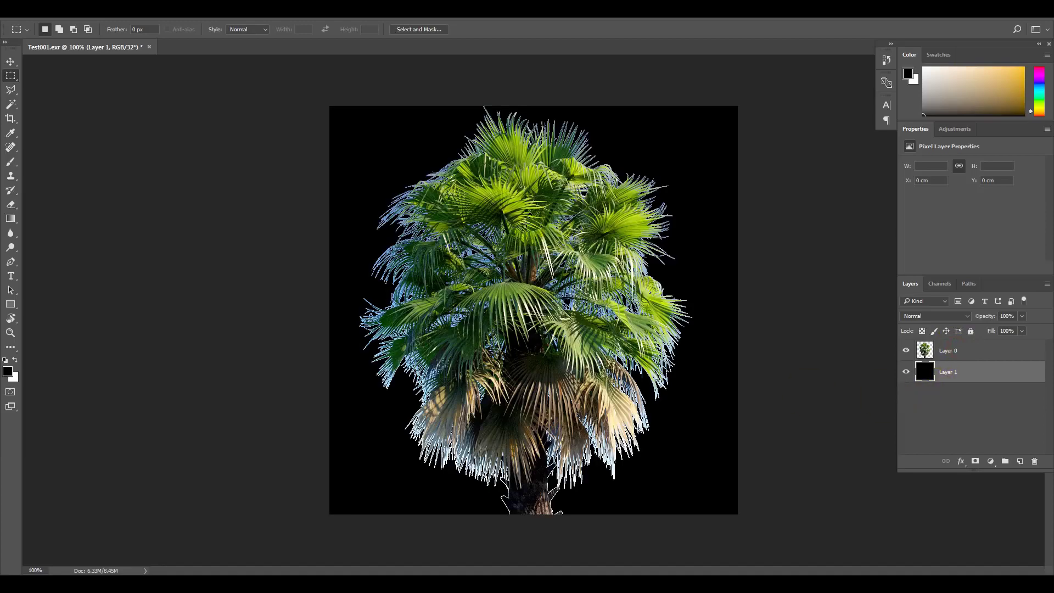
scroll(409, 225, "up", 1, "alt")
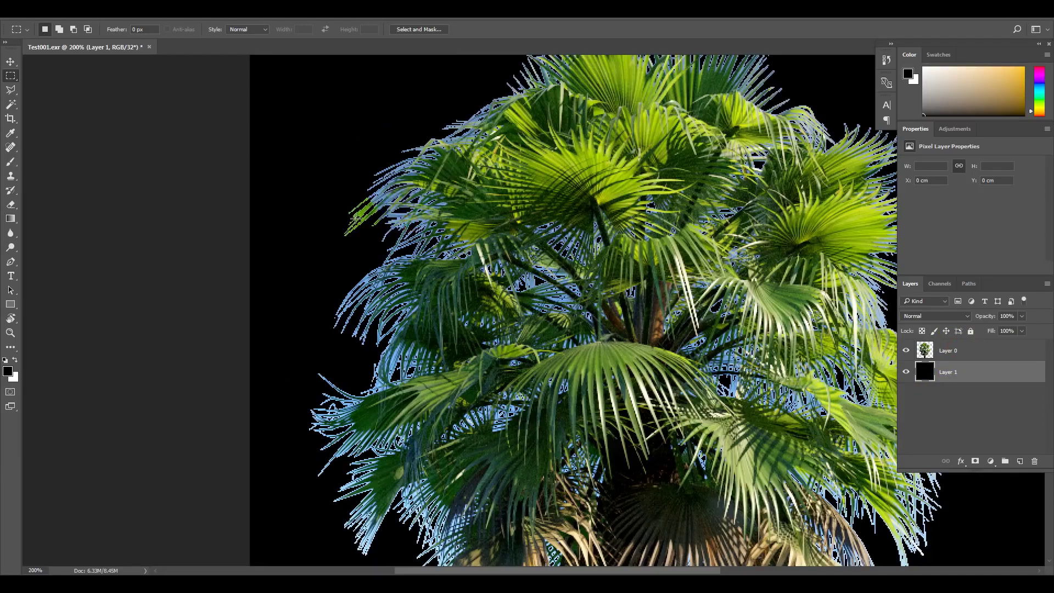
left_click_drag(665, 236, 689, 364)
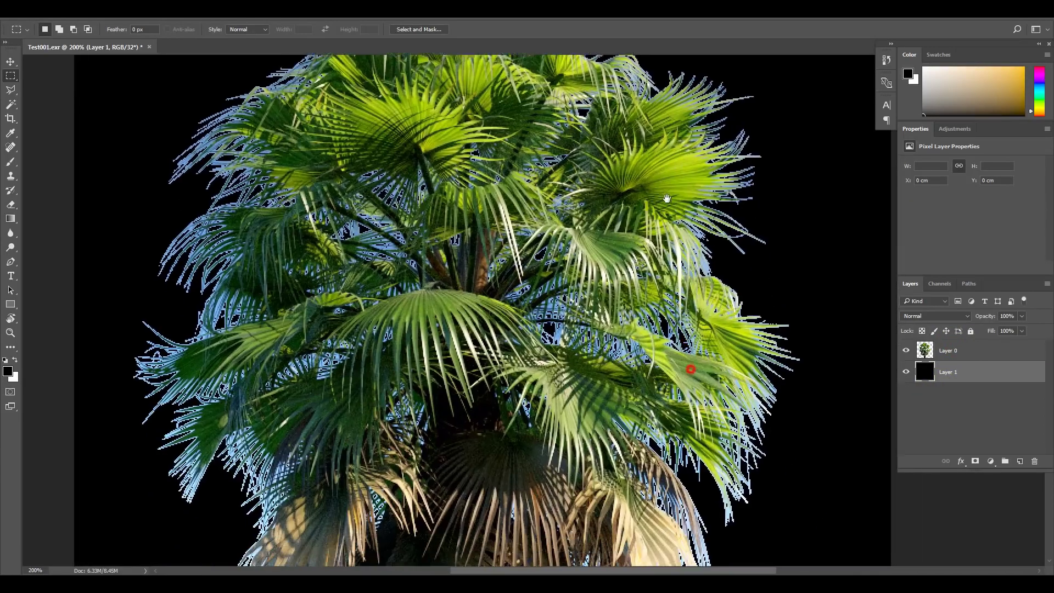
scroll(414, 206, "down", 3, "alt")
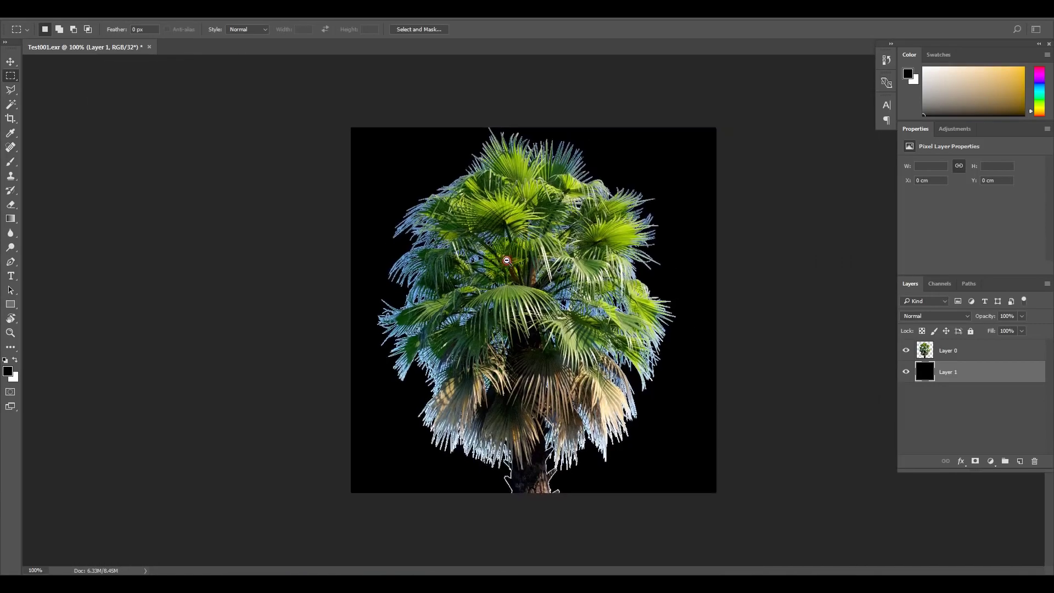
mouse_move(106, 47)
left_mouse_down()
mouse_move(181, 74)
mouse_move(223, 68)
left_mouse_up()
mouse_move(335, 351)
left_mouse_down()
mouse_move(415, 430)
mouse_move(551, 510)
left_mouse_up()
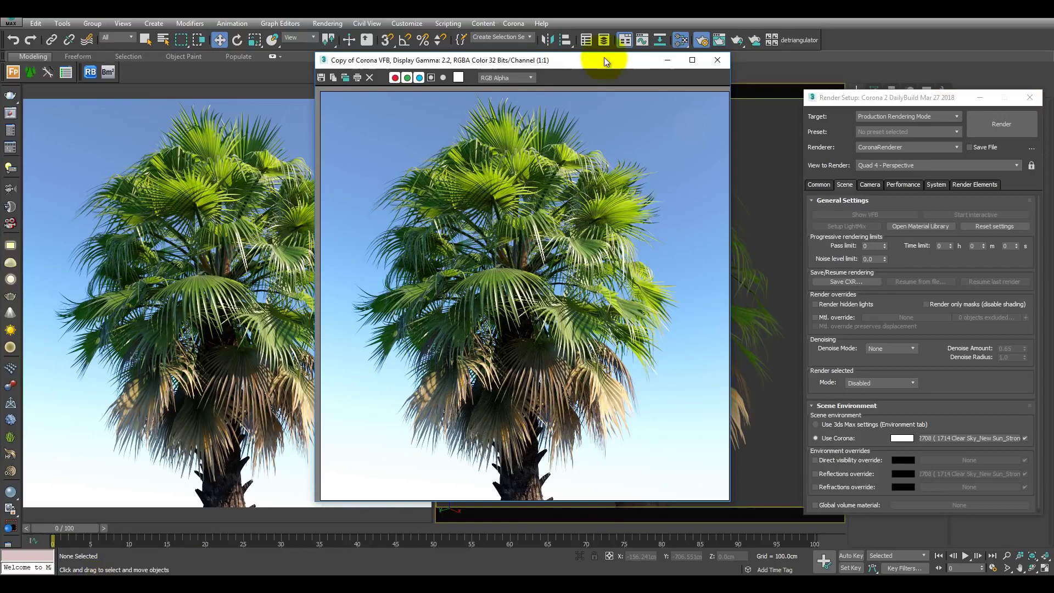
Stop the interactive render, enable Direct visibility override, and restart it so the palm renders on black
left_click_drag(604, 61, 681, 275)
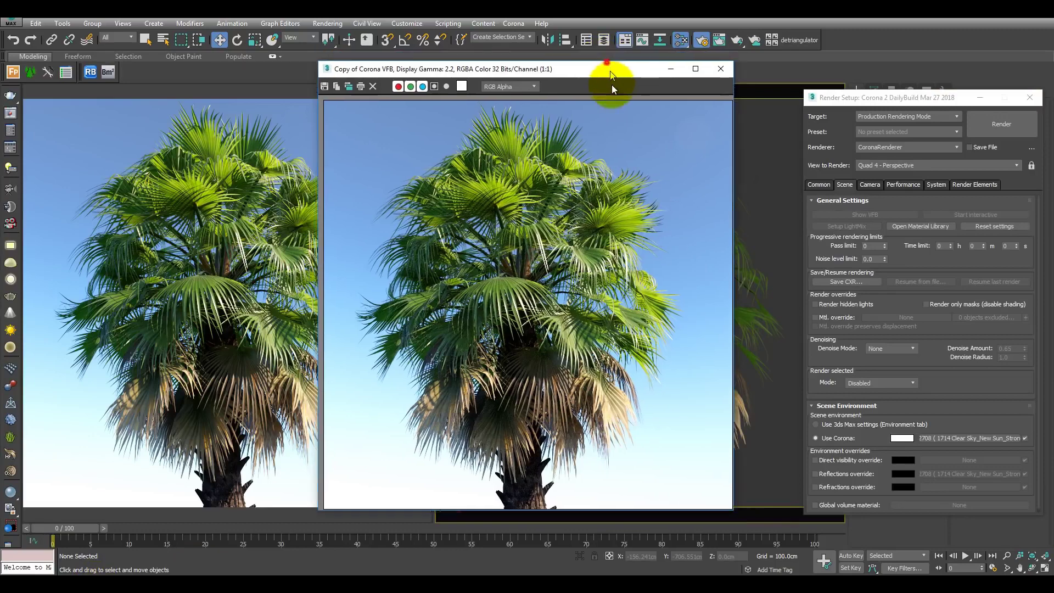
left_click(421, 93)
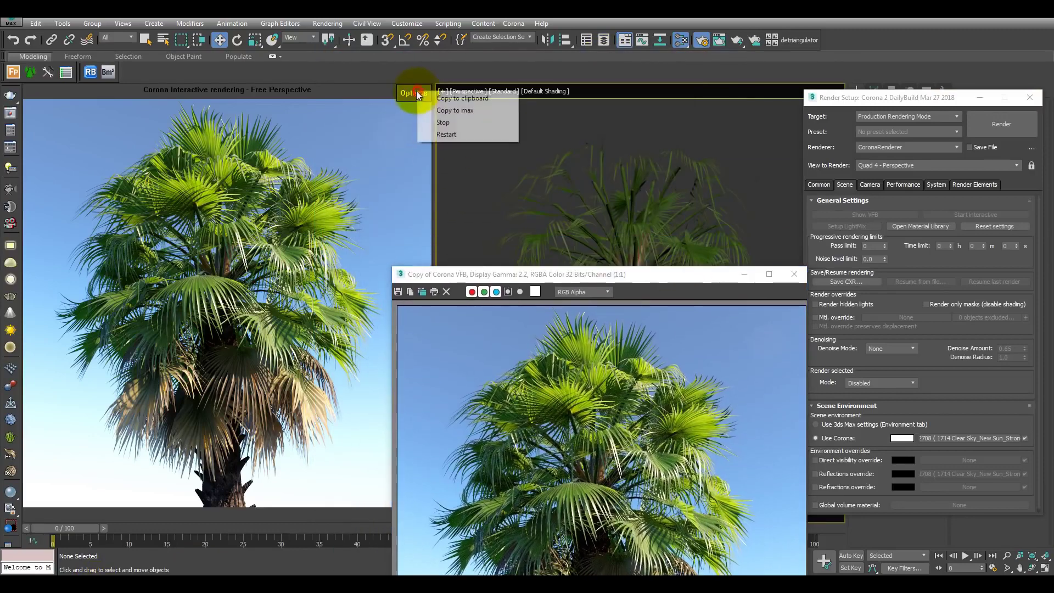
left_click(442, 122)
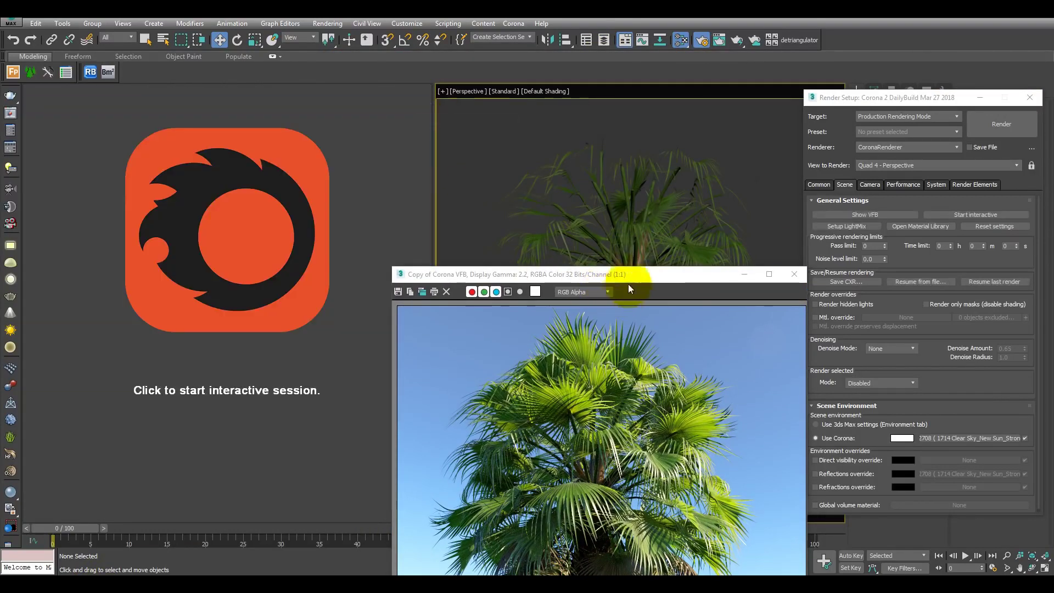
left_click_drag(651, 274, 612, 286)
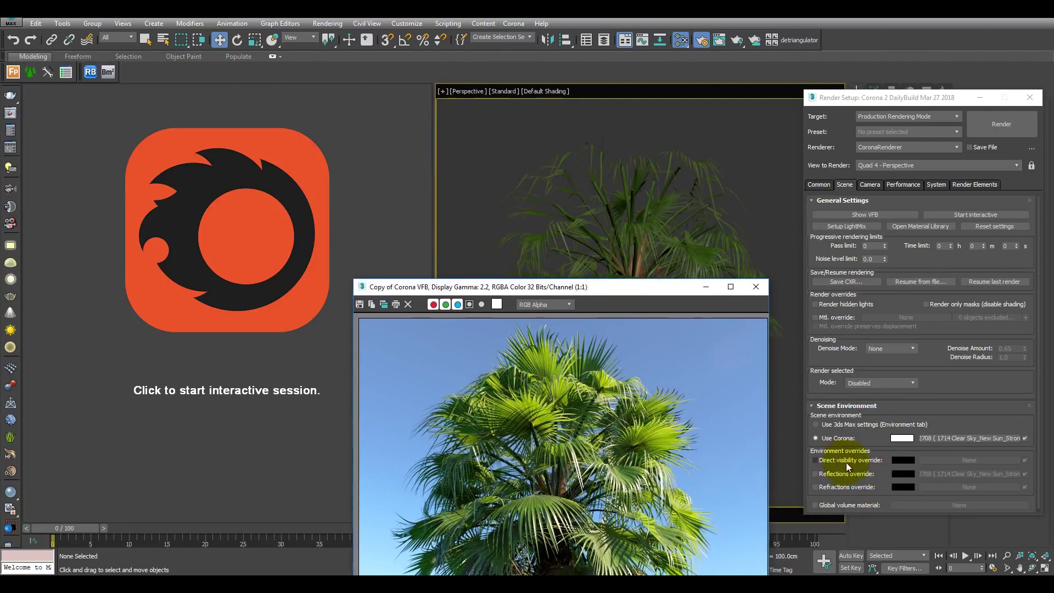
left_click(815, 460)
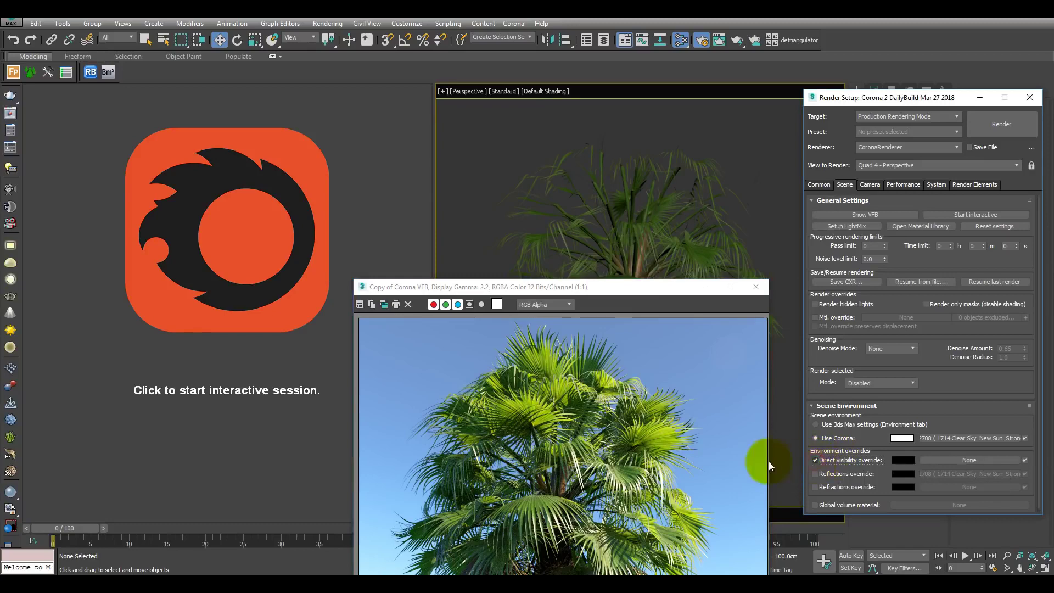
left_click(284, 221)
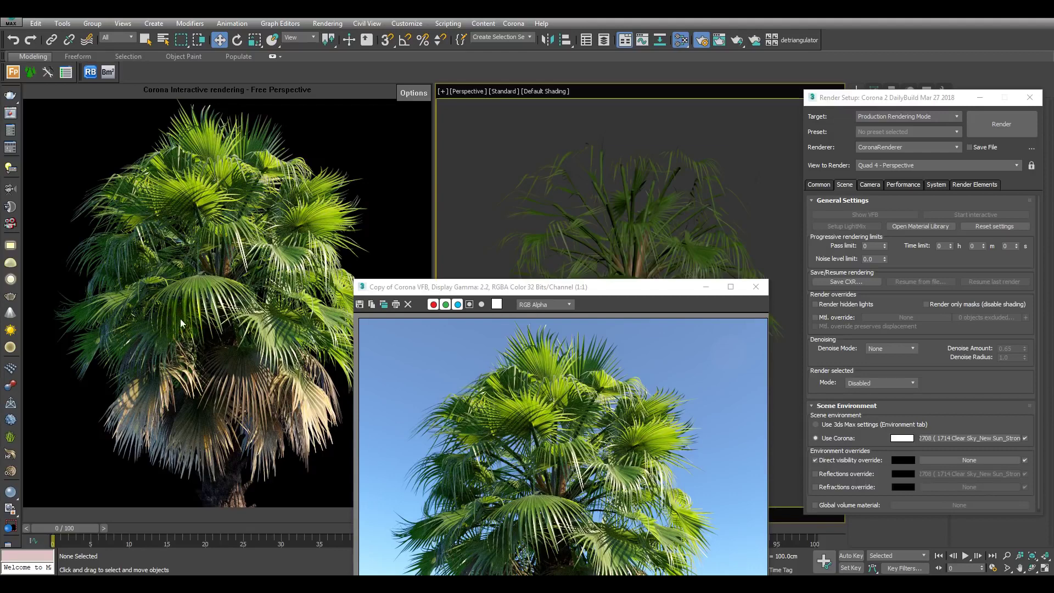
Copy the black-background render to a frame buffer, save it as Test002.exr, and switch to Photoshop
left_click(414, 91)
left_click(449, 114)
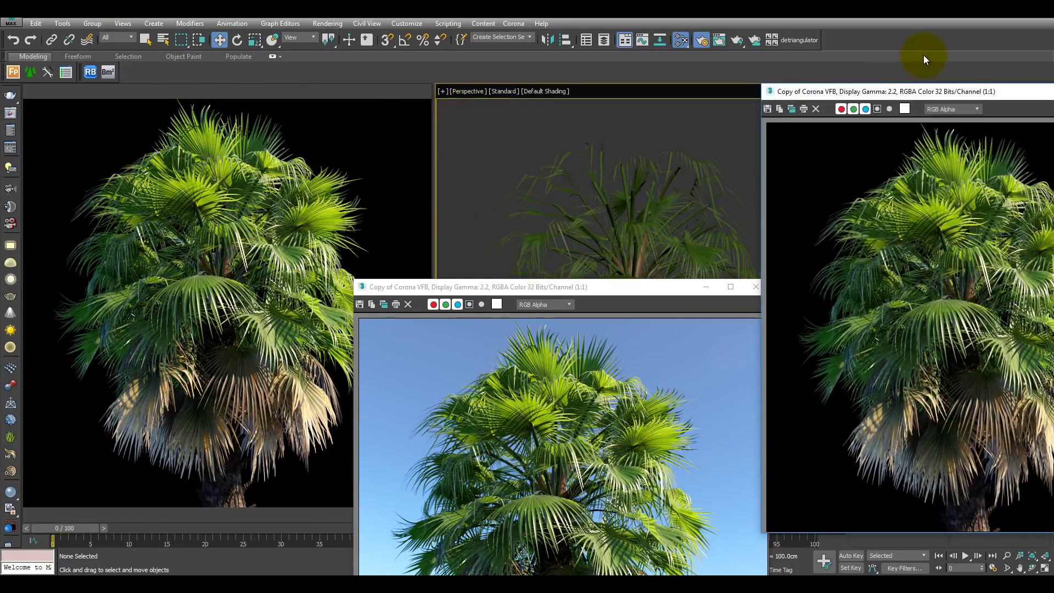
mouse_move(962, 93)
left_mouse_down()
mouse_move(546, 92)
mouse_move(611, 98)
left_mouse_up()
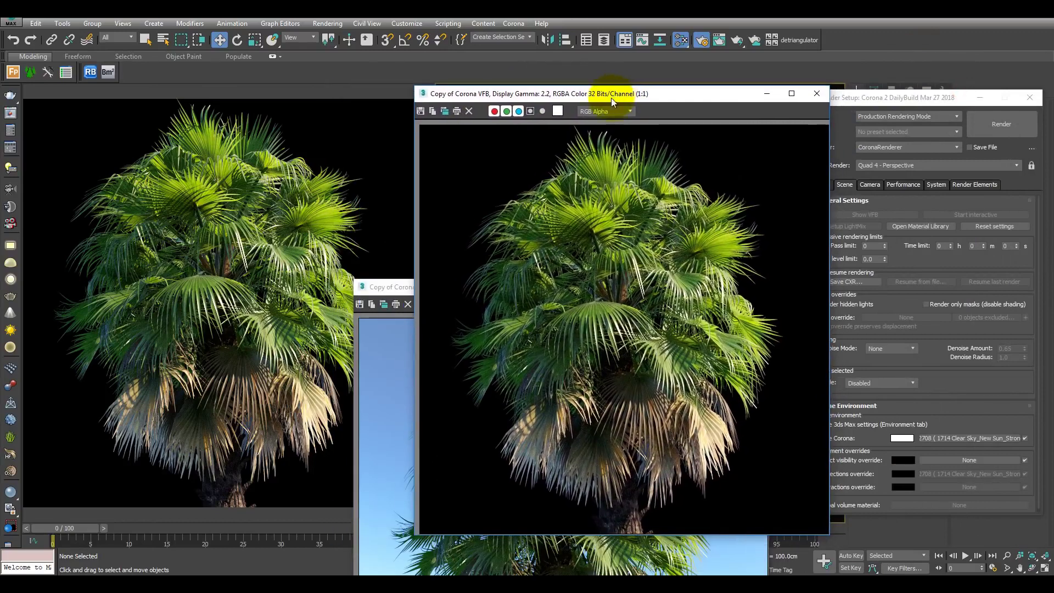
left_click(421, 114)
left_click(462, 198)
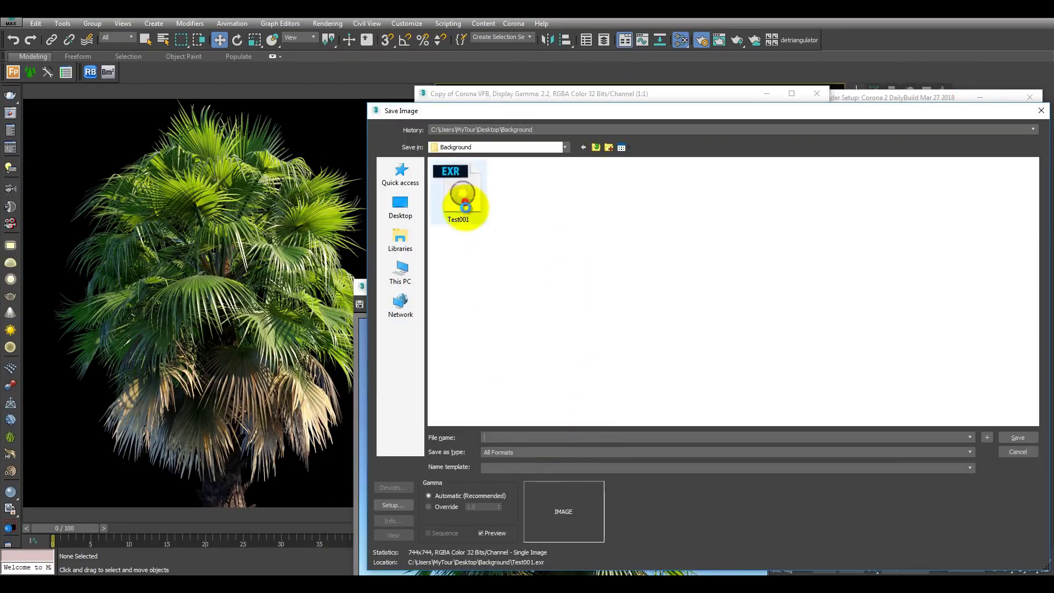
left_click(520, 435)
key("BackSpace")
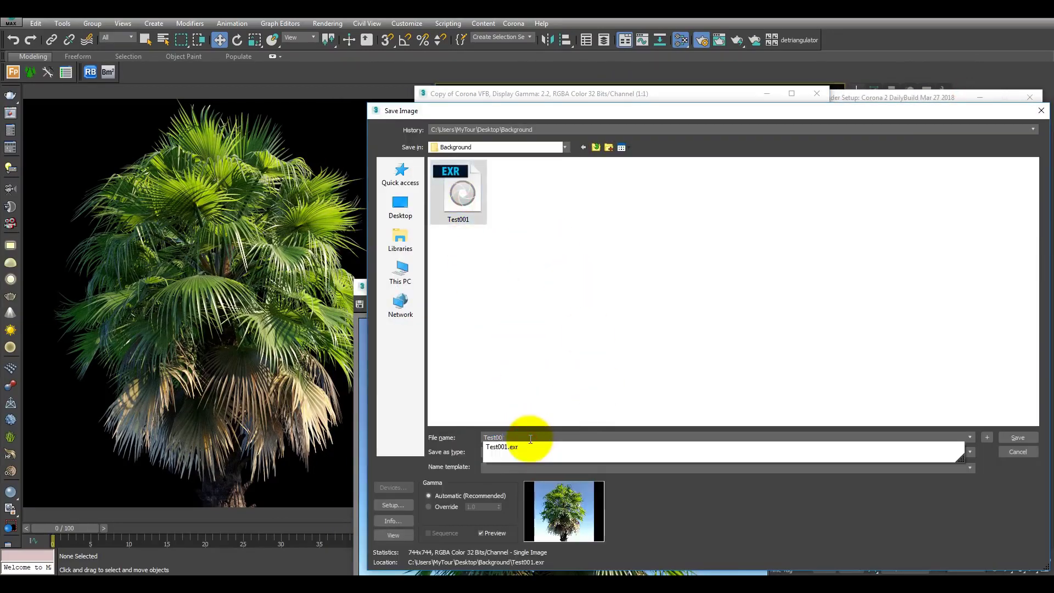
type("2.exr")
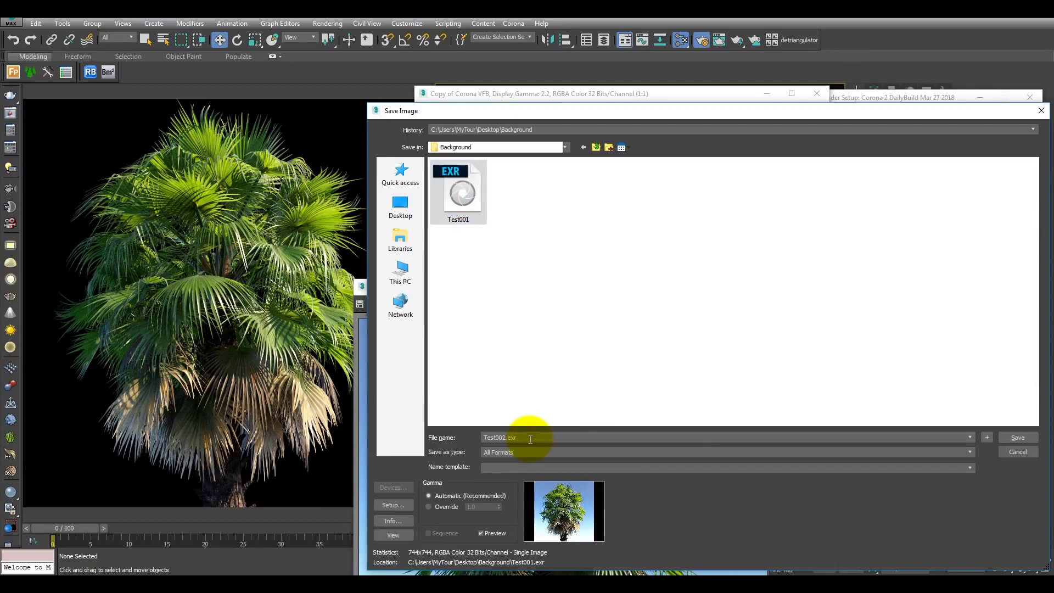
key("Return")
key("Return")
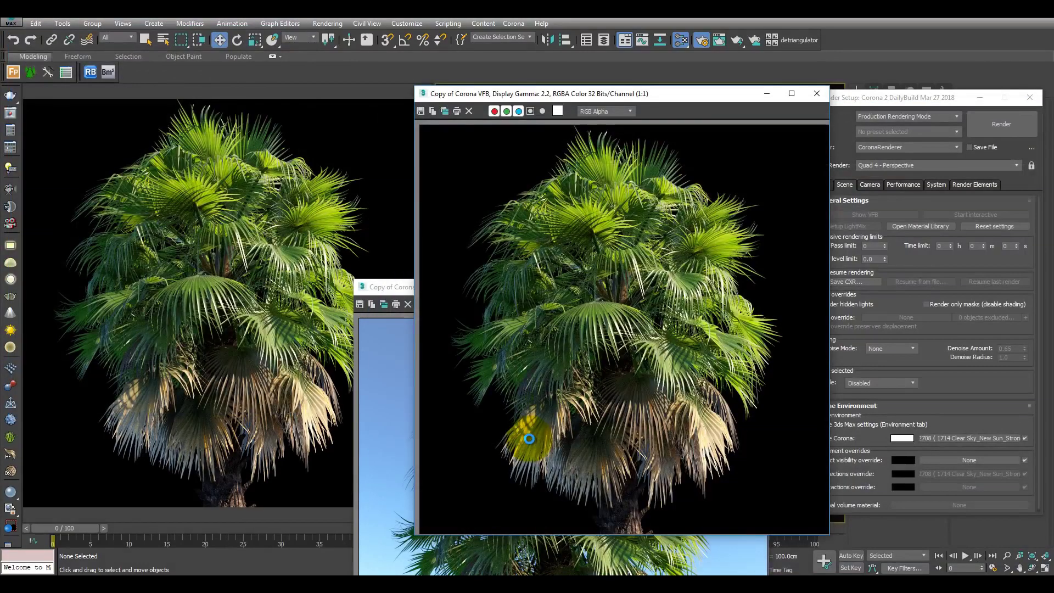
left_click_drag(659, 94, 644, 80)
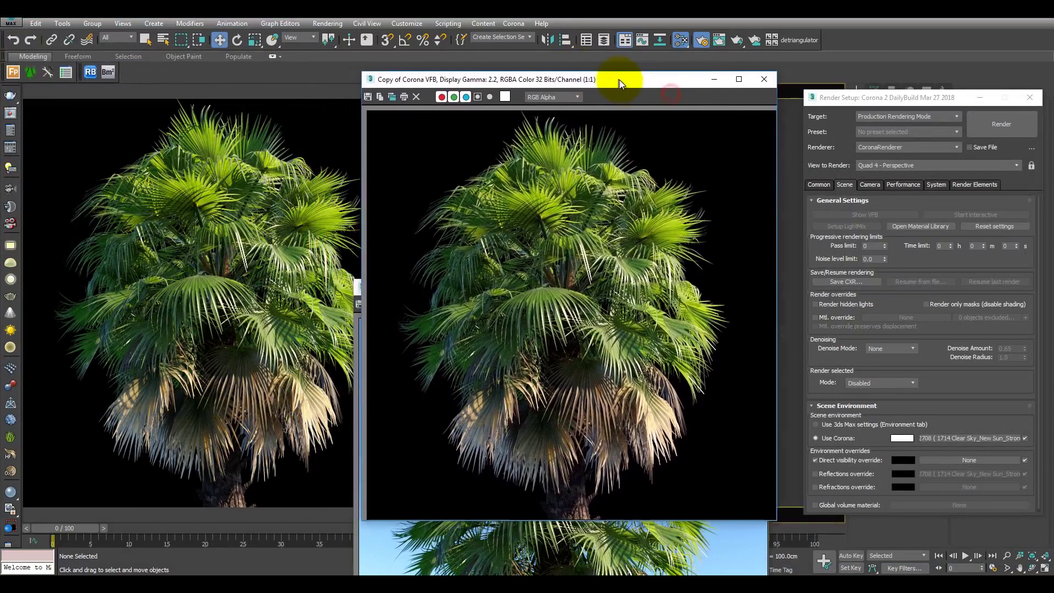
mouse_move(81, 540)
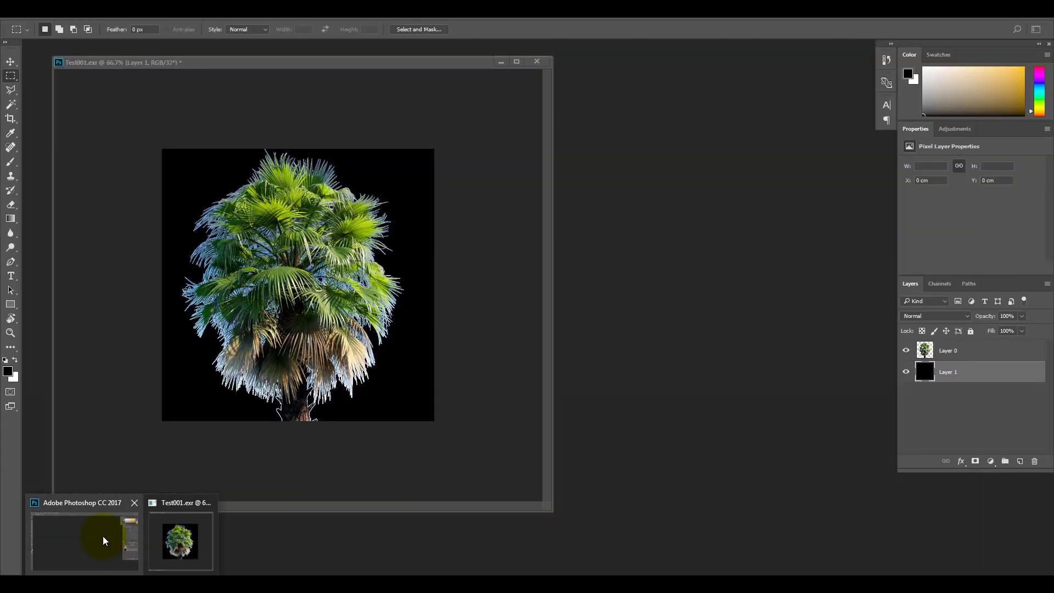
left_click(104, 541)
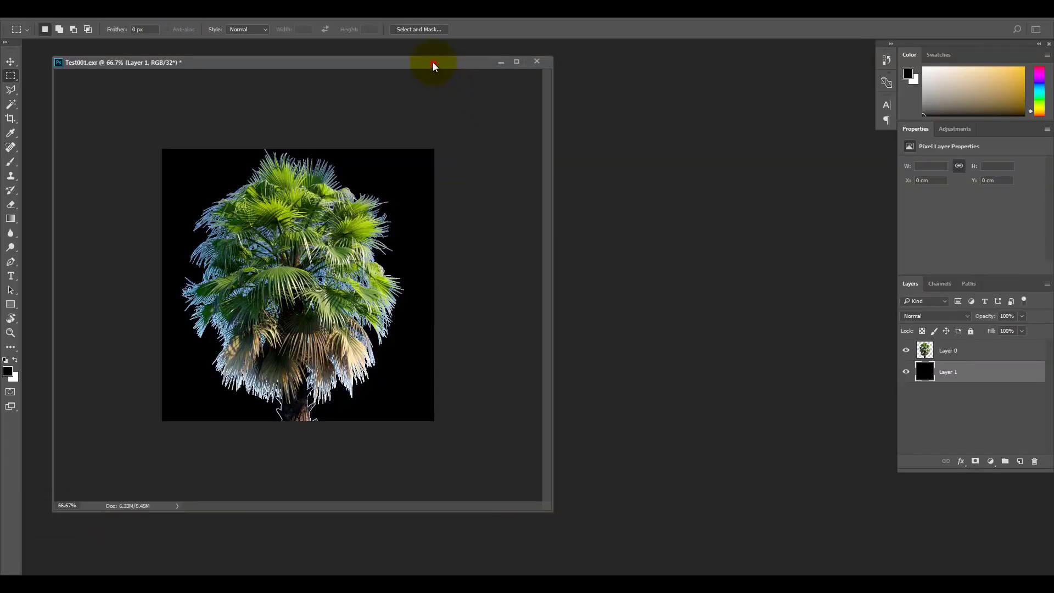
Open Test002.exr from the Background folder with alpha loaded as transparency
left_click_drag(436, 64, 435, 60)
left_click(652, 193)
double_click(652, 193)
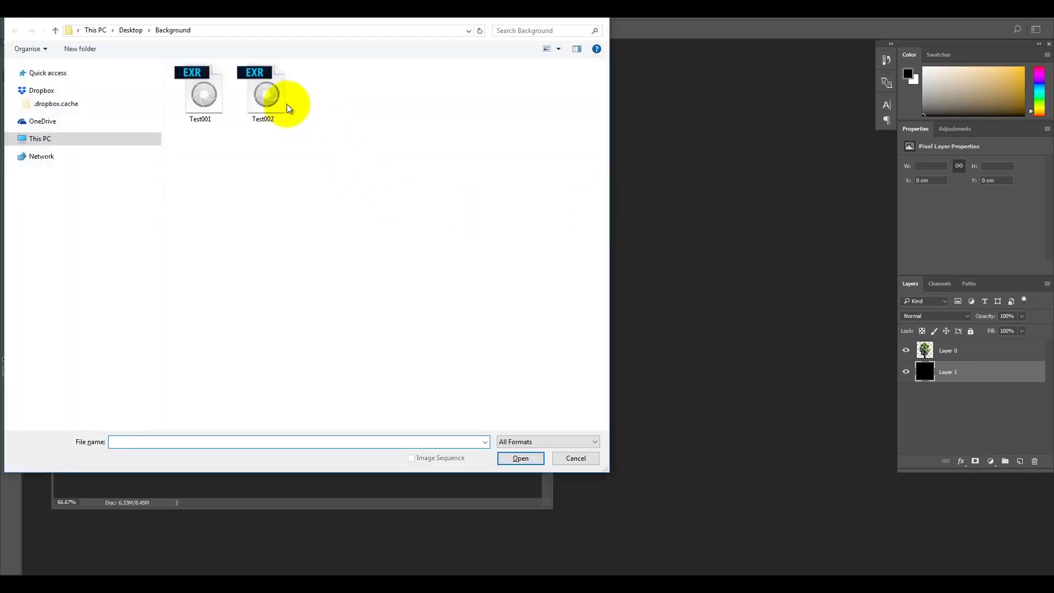
double_click(290, 109)
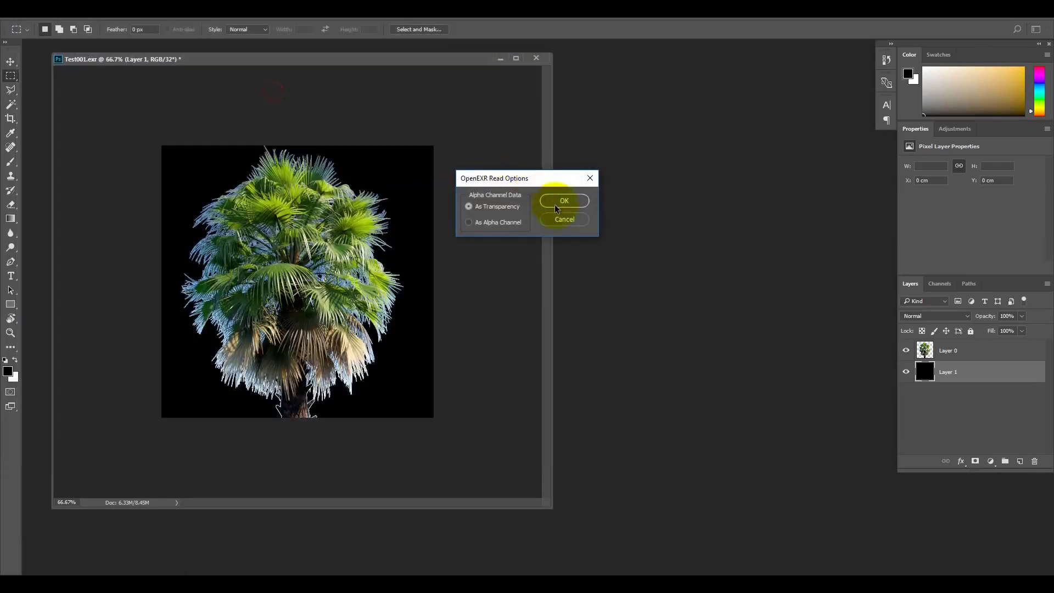
left_click(557, 201)
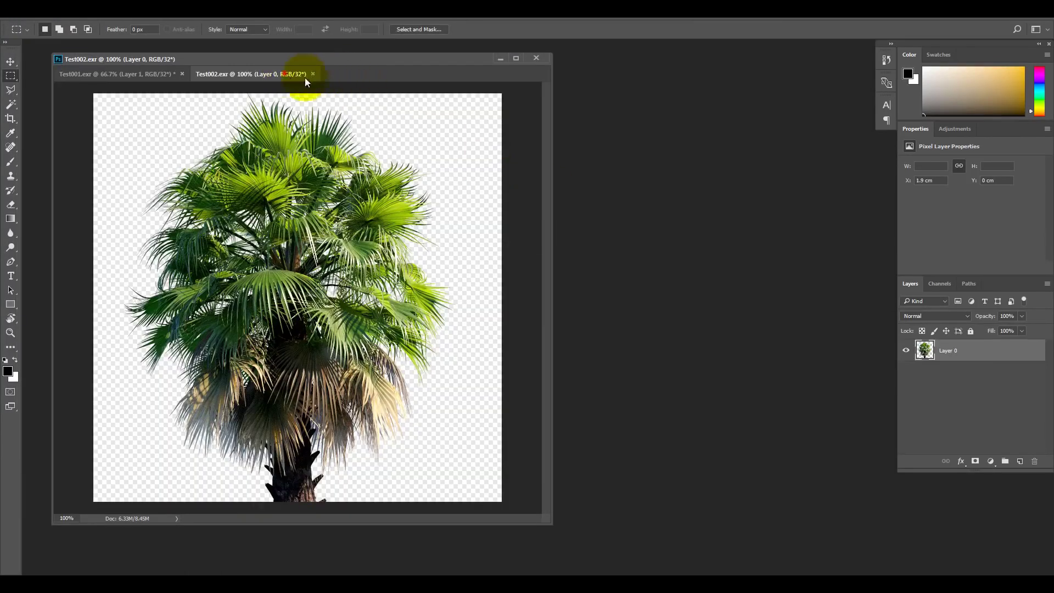
Float Test002 beside Test001 and put a black-filled layer beneath its palm layer
left_click_drag(301, 73, 571, 108)
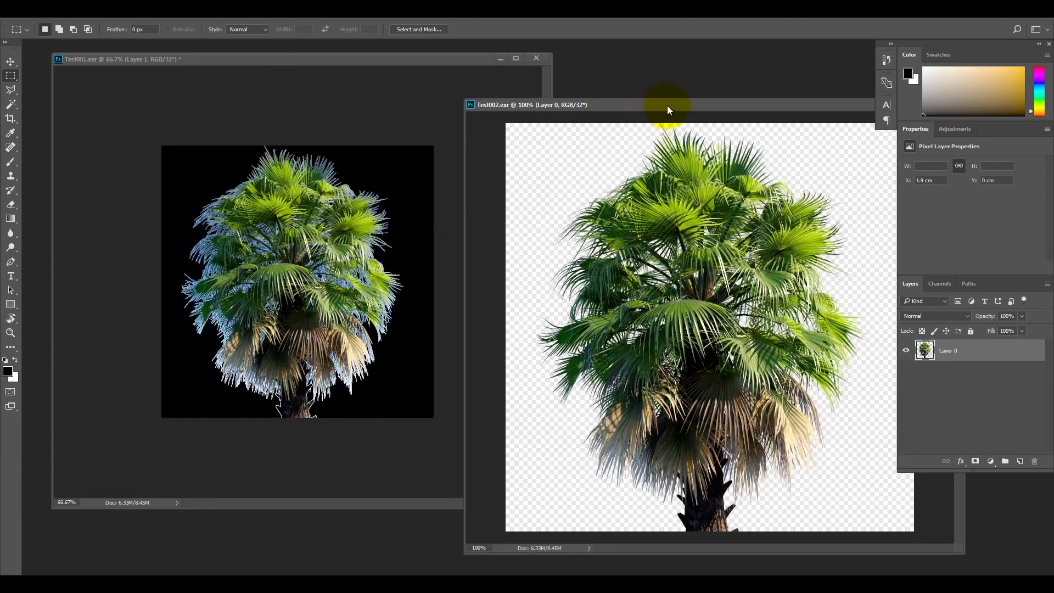
left_click_drag(668, 104, 594, 95)
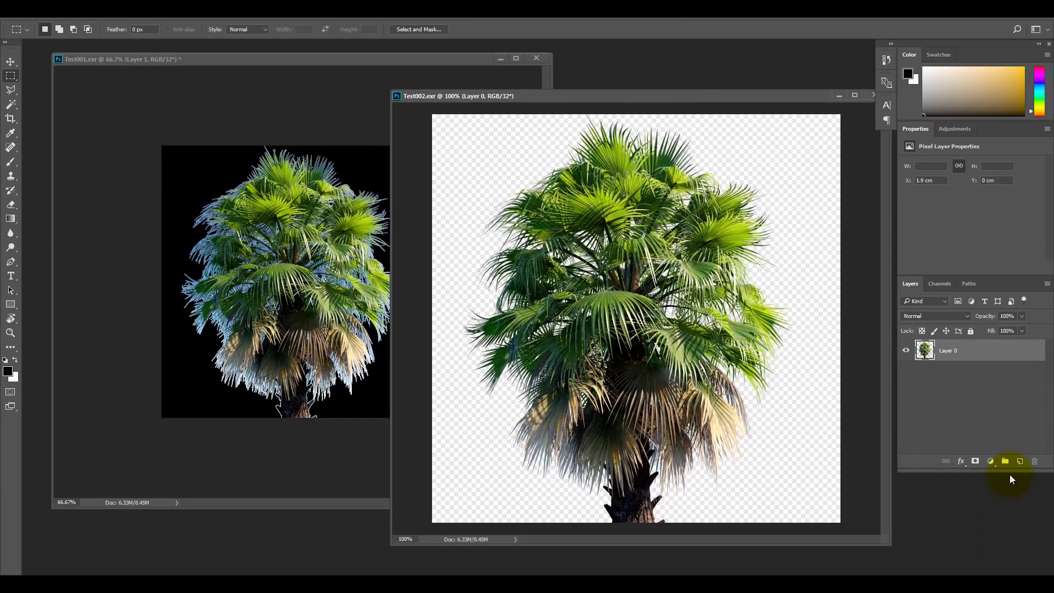
left_click(1019, 461)
key("alt+BackSpace")
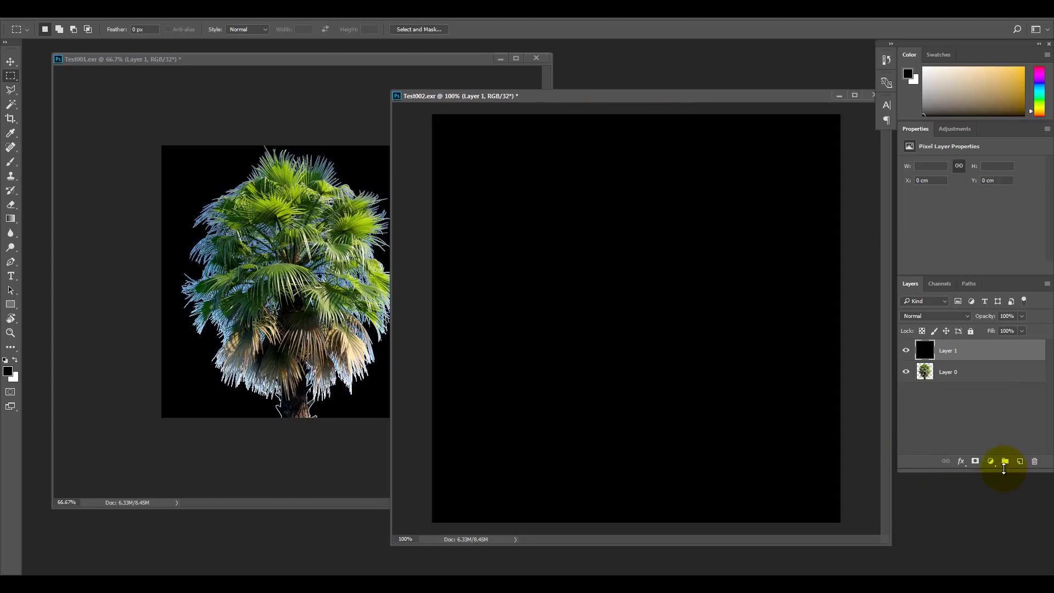
left_click_drag(963, 350, 958, 385)
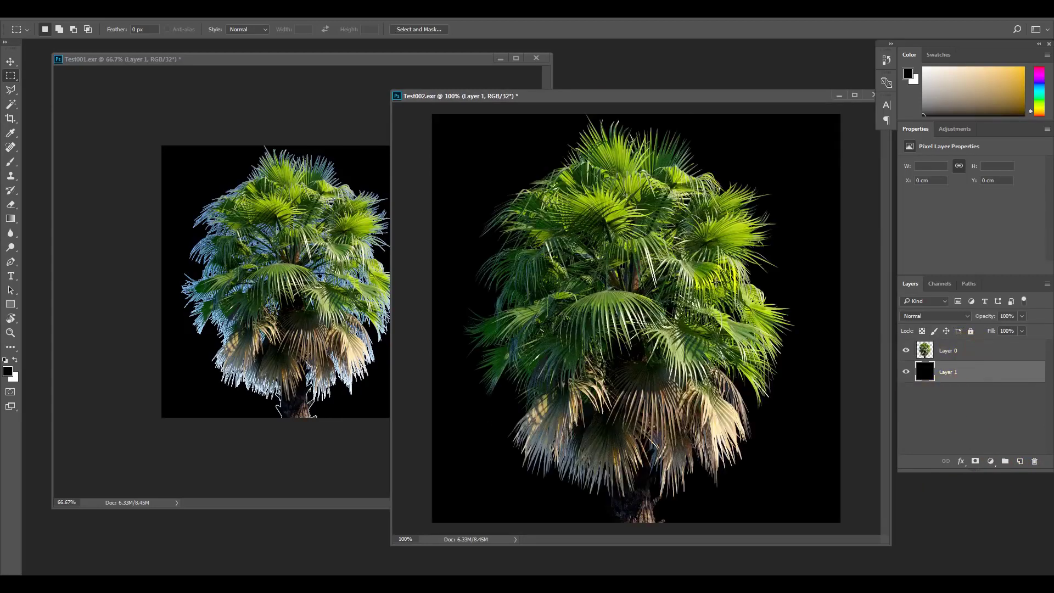
Arrange the Test001 and Test002 windows side by side, with Test001 at 100%
left_click_drag(640, 95, 639, 79)
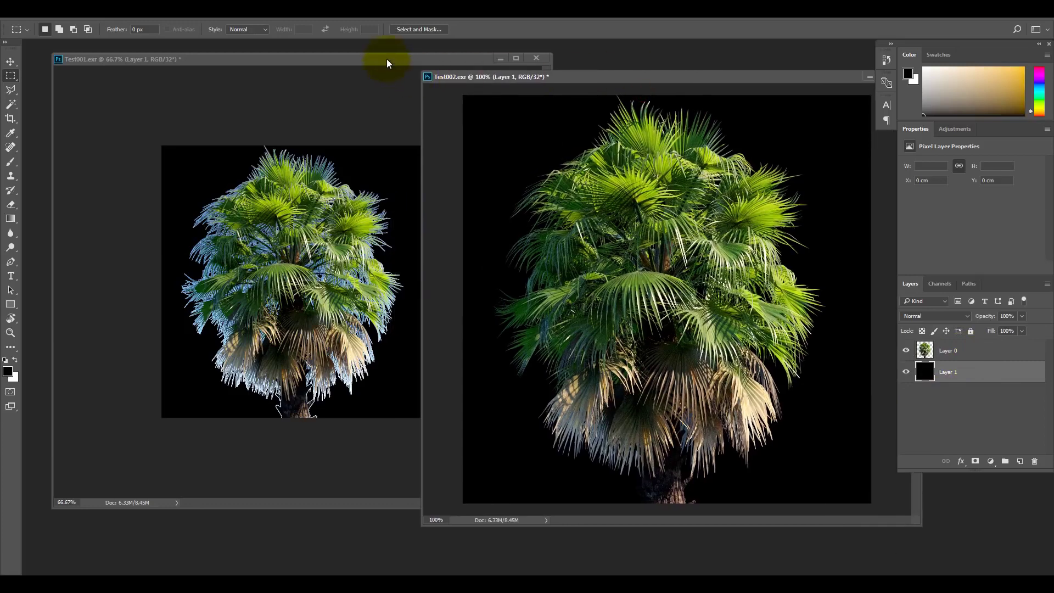
left_click_drag(384, 59, 353, 64)
key("ctrl+1")
left_click_drag(522, 262, 440, 257)
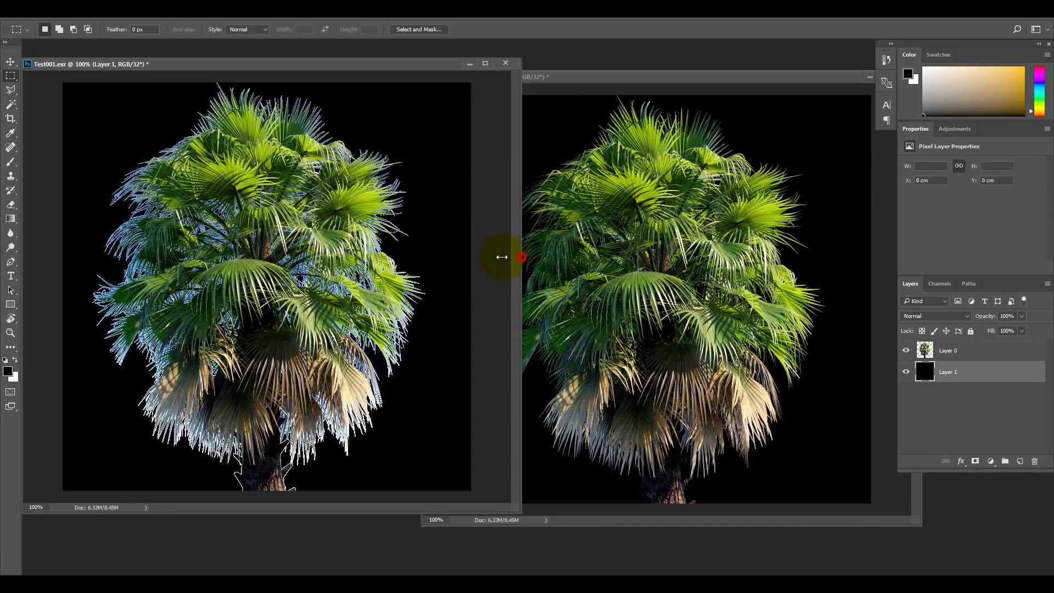
left_click_drag(549, 77, 554, 65)
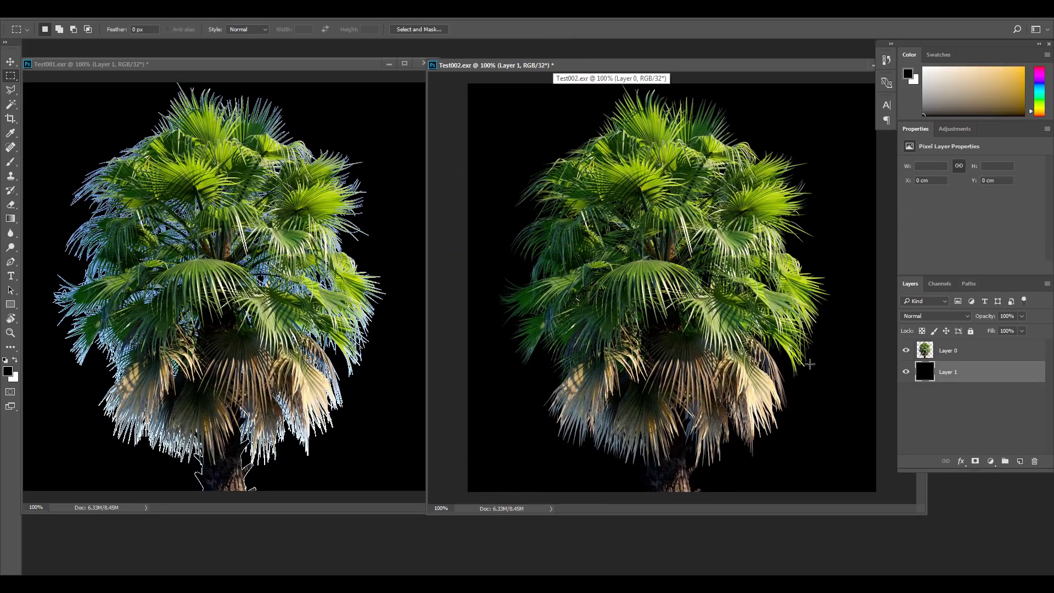
Zoom into Test002's fronds and trunk at 200–300% to check for blue fringing
left_click(810, 289, "ctrl")
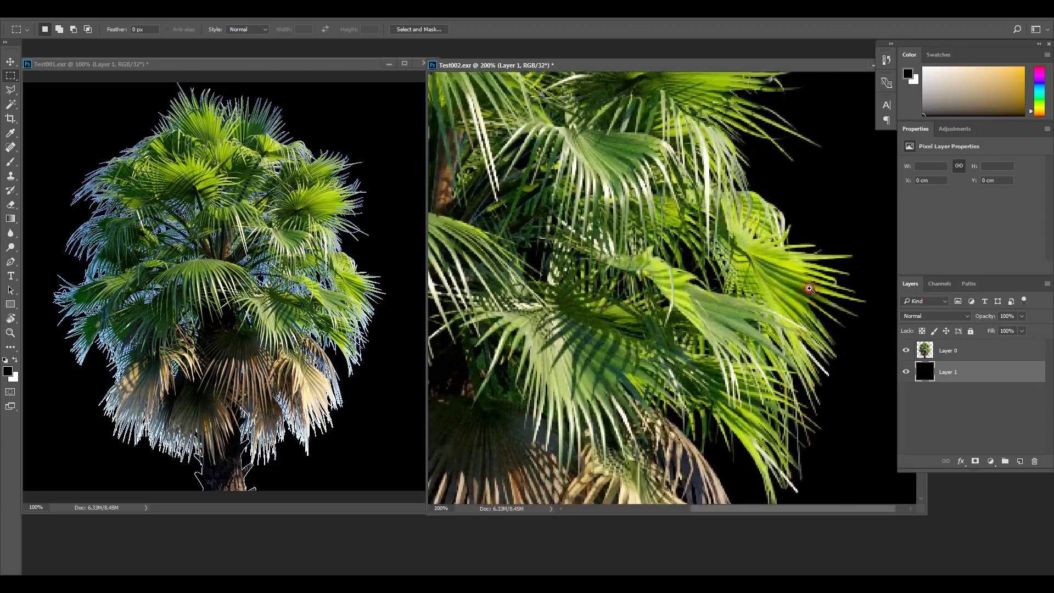
left_click(809, 289, "ctrl")
left_click_drag(713, 467, 747, 297)
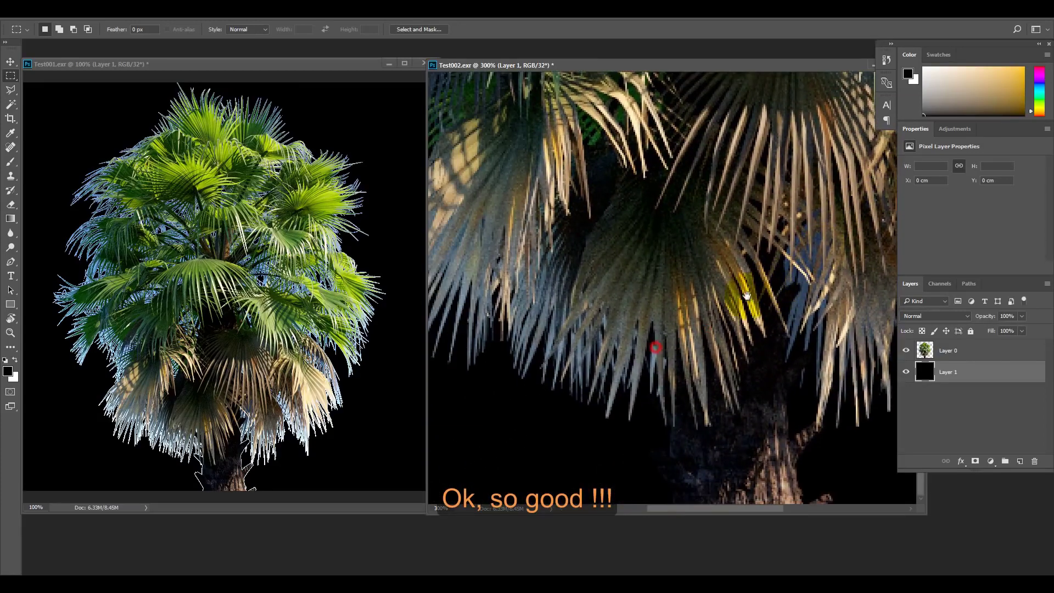
left_click_drag(592, 145, 619, 247)
mouse_move(588, 172)
left_mouse_down()
mouse_move(624, 320)
mouse_move(600, 278)
left_mouse_up()
key("ctrl+1")
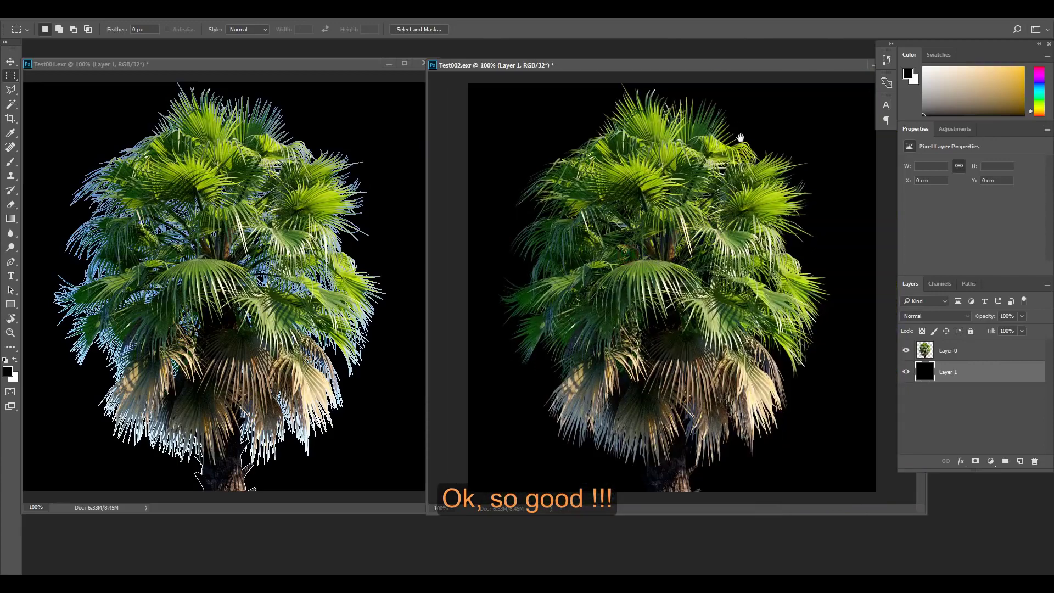
left_click(740, 138, "ctrl")
left_click_drag(737, 129, 701, 157)
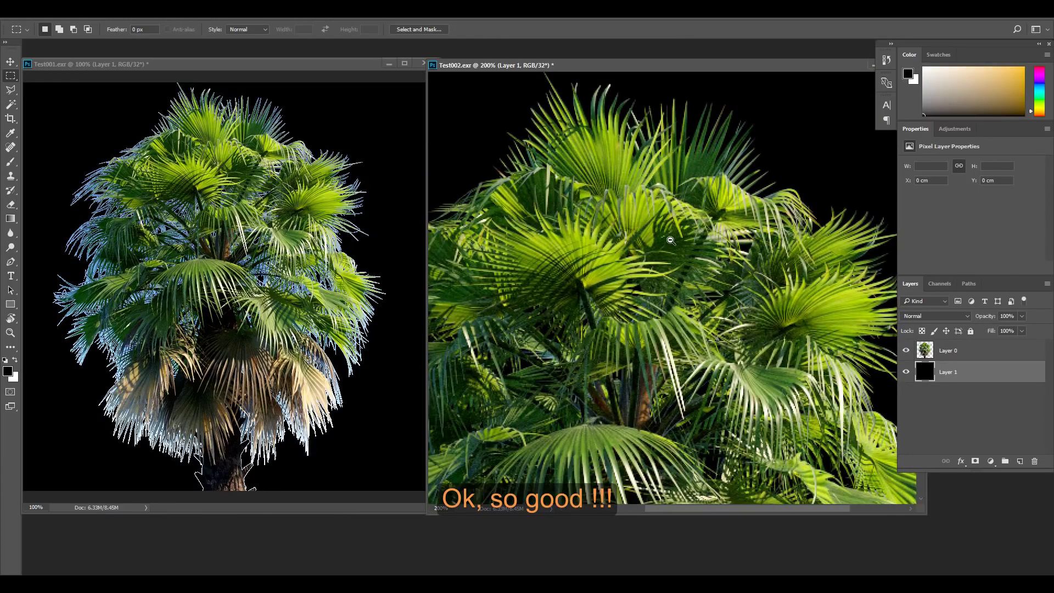
left_click(670, 240, "ctrl+alt")
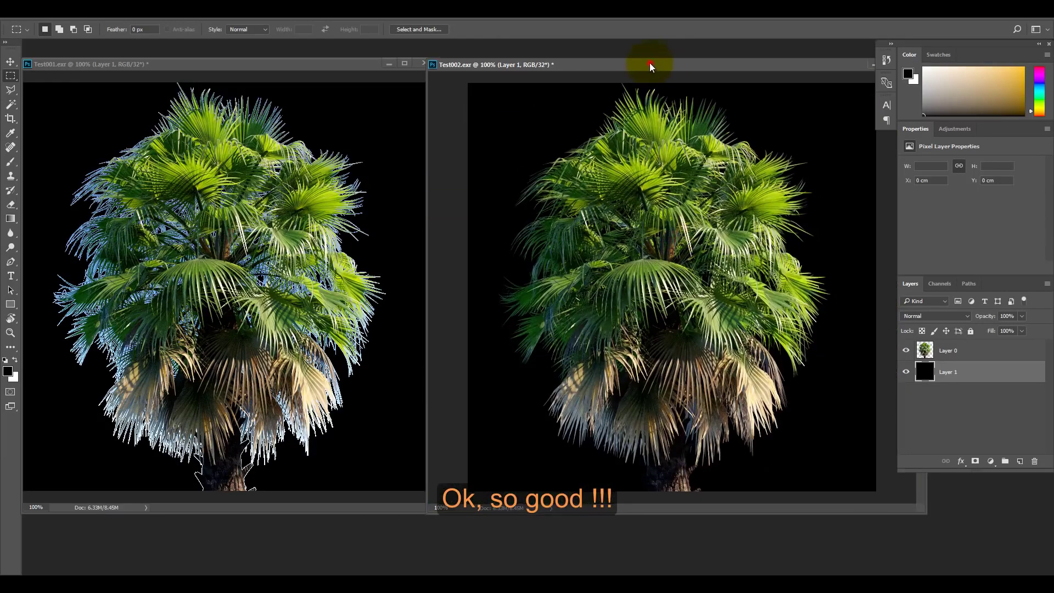
left_click_drag(651, 65, 657, 65)
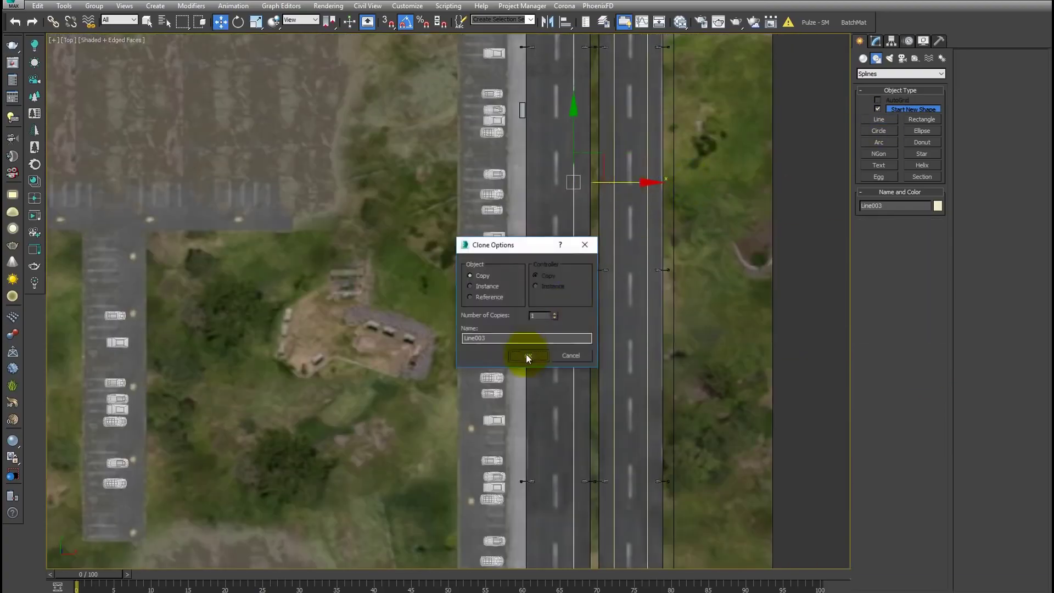
Confirm the line copy, then attach two more road splines into Line003
left_click(529, 356)
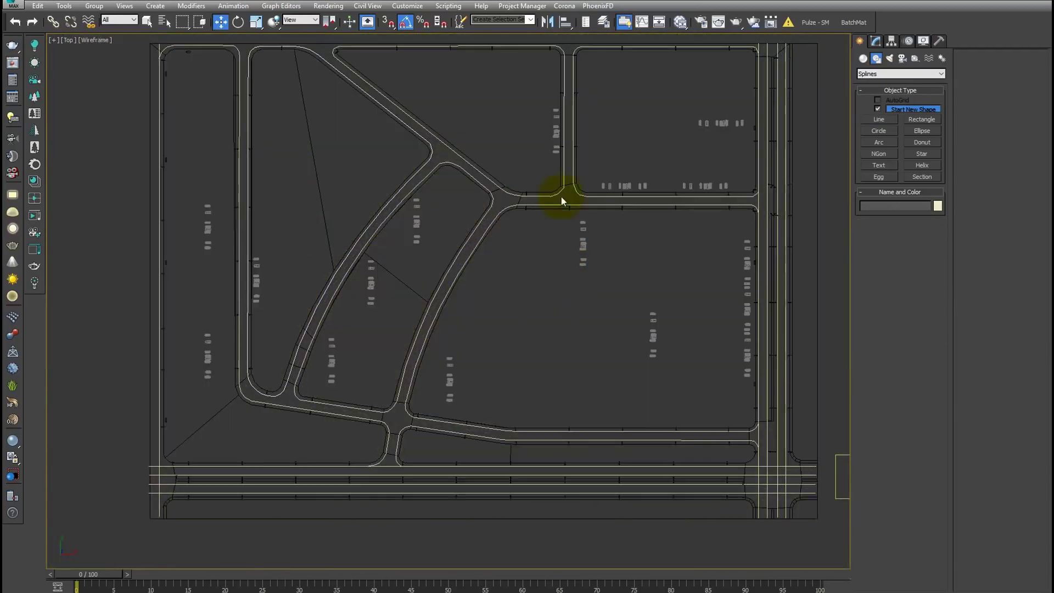
right_click(666, 257)
left_click(647, 296)
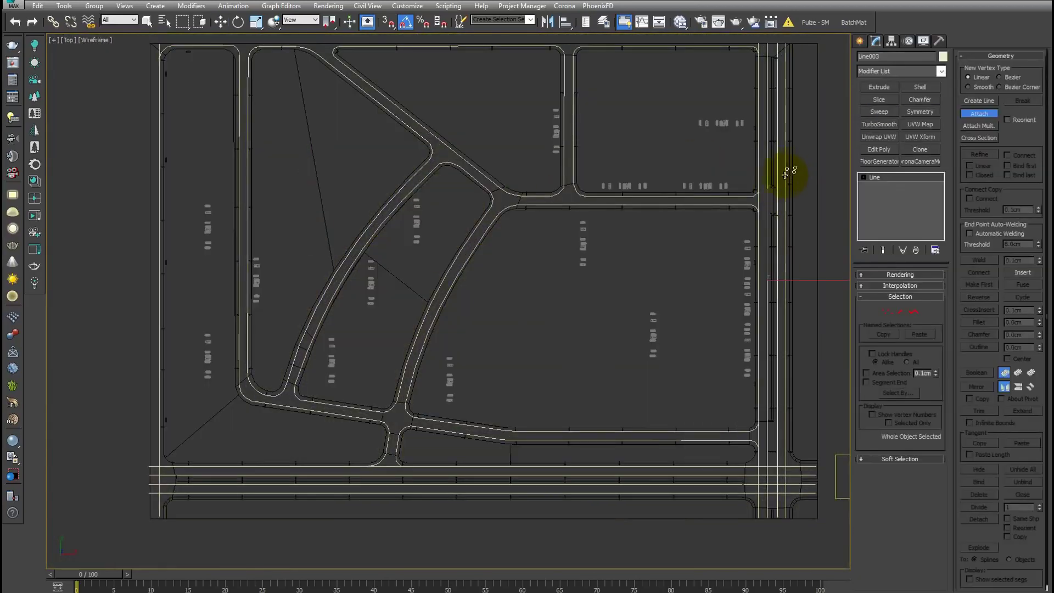
left_click(386, 479)
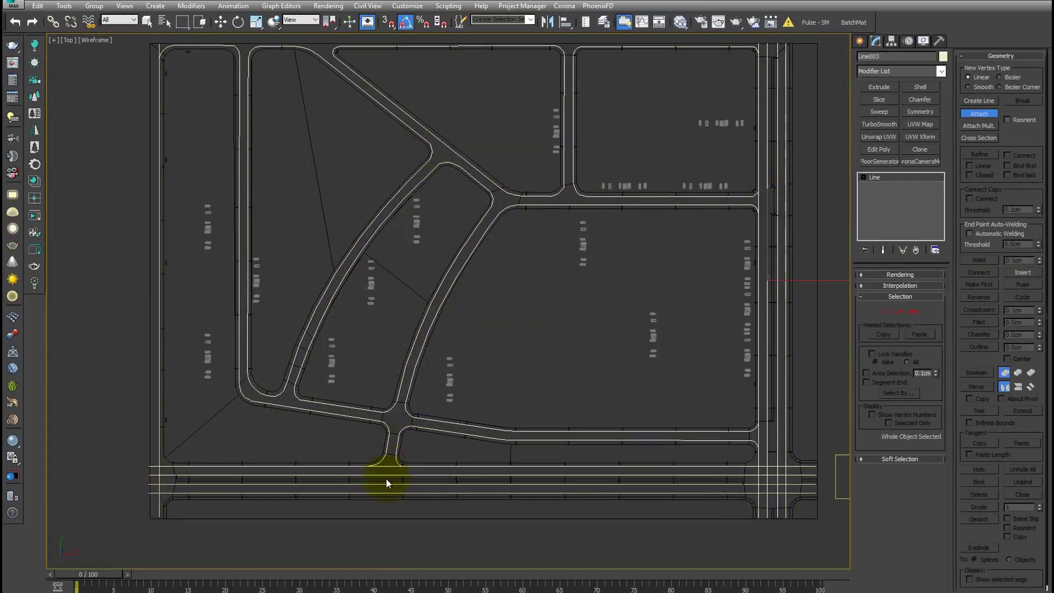
left_click(770, 409)
scroll(700, 241, "down", 3)
key("w")
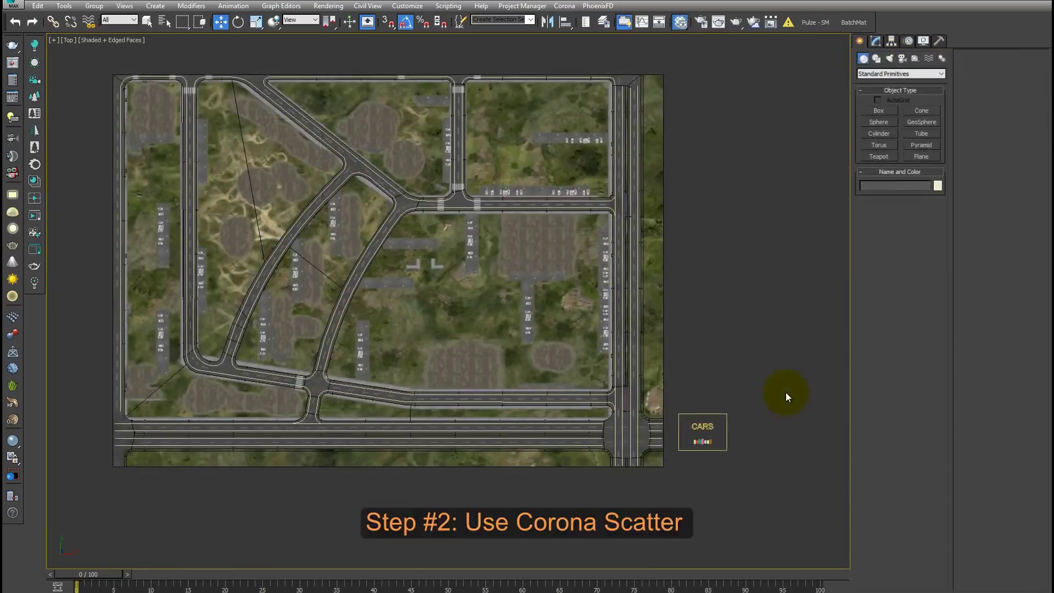
Create a Corona Scatter object beside the CARS box in the Top view
left_click(876, 77)
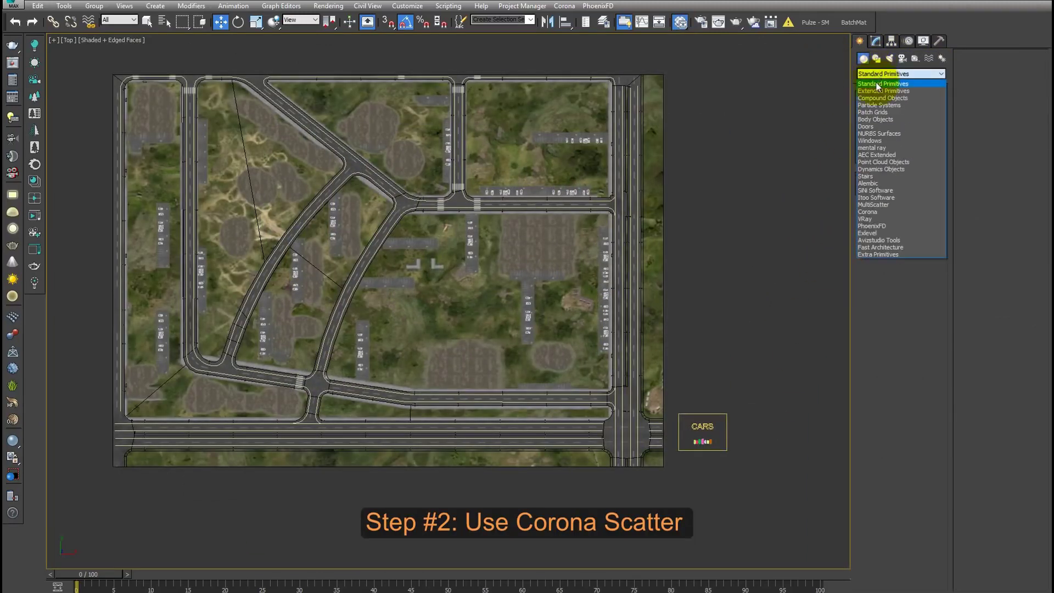
left_click(875, 200)
left_click(876, 123)
scroll(697, 298, "up", 2)
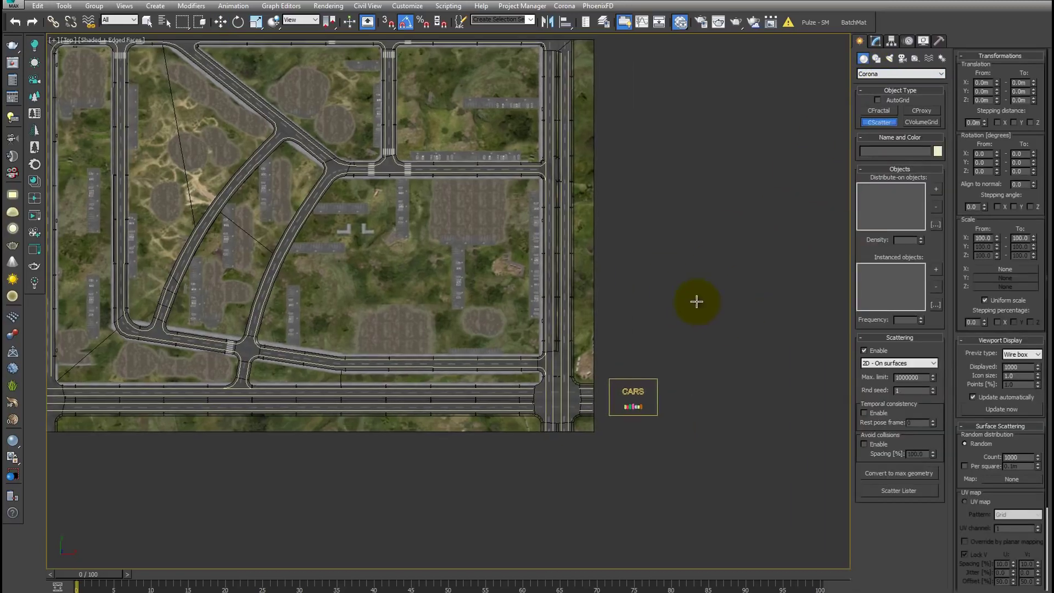
scroll(692, 400, "up", 2)
left_click(691, 400)
left_click_drag(696, 378, 703, 349)
key("w")
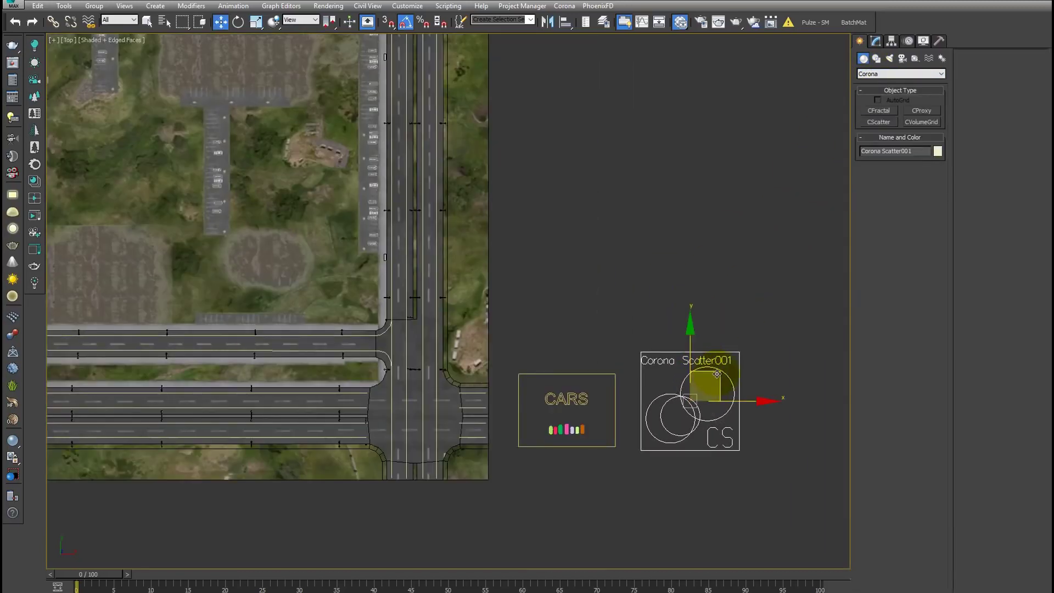
Rename the scatter object to Corona Scatter_Cars
left_click(876, 43)
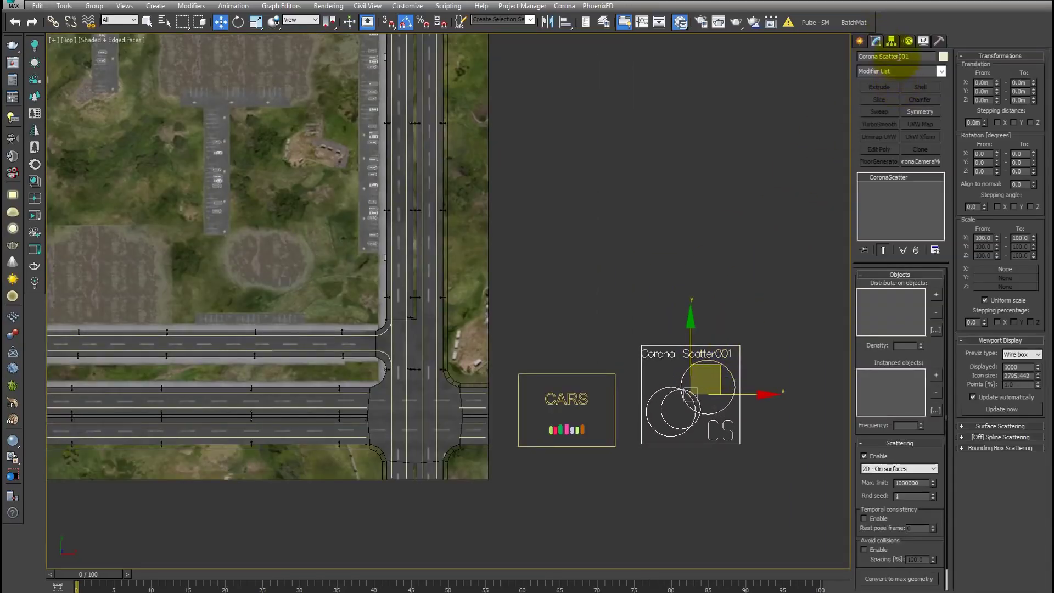
type("_")
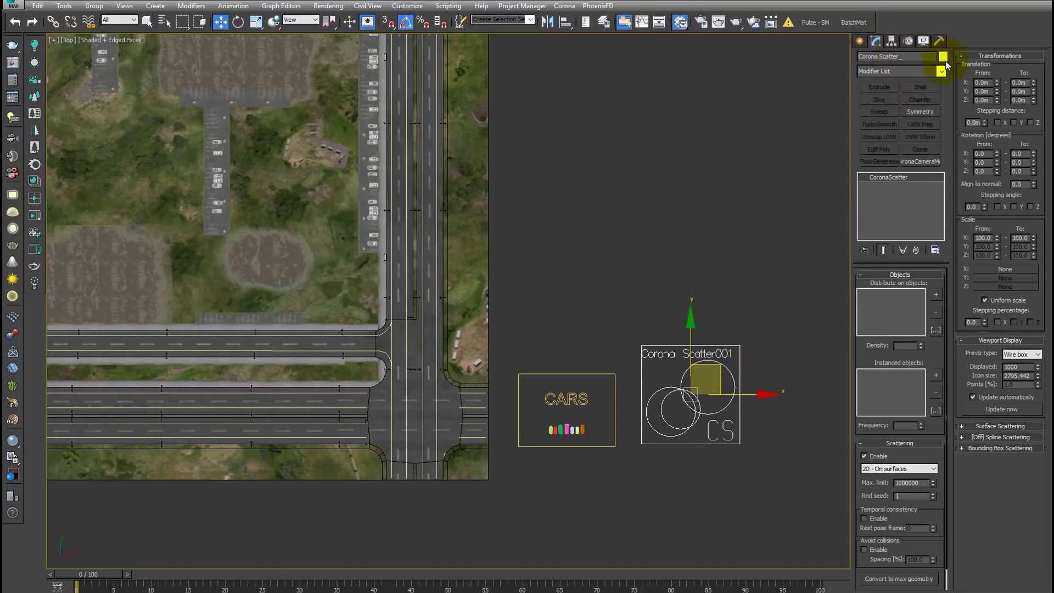
type("Cars")
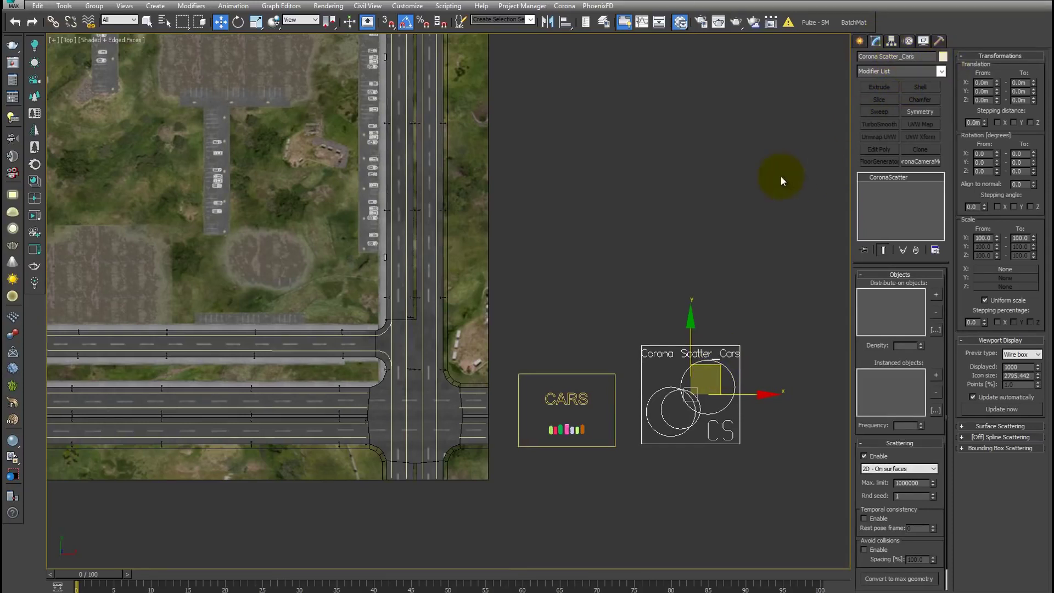
left_click_drag(779, 283, 731, 354)
middle_click_drag(709, 302, 723, 303)
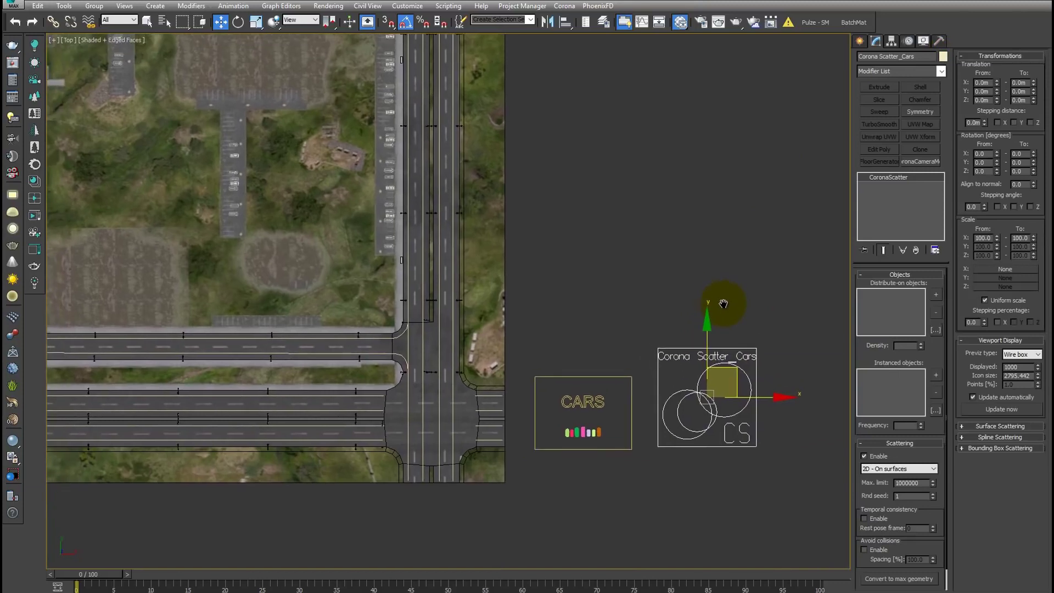
Add the car models from the CARS box as the scatter's instanced objects
left_click(937, 378)
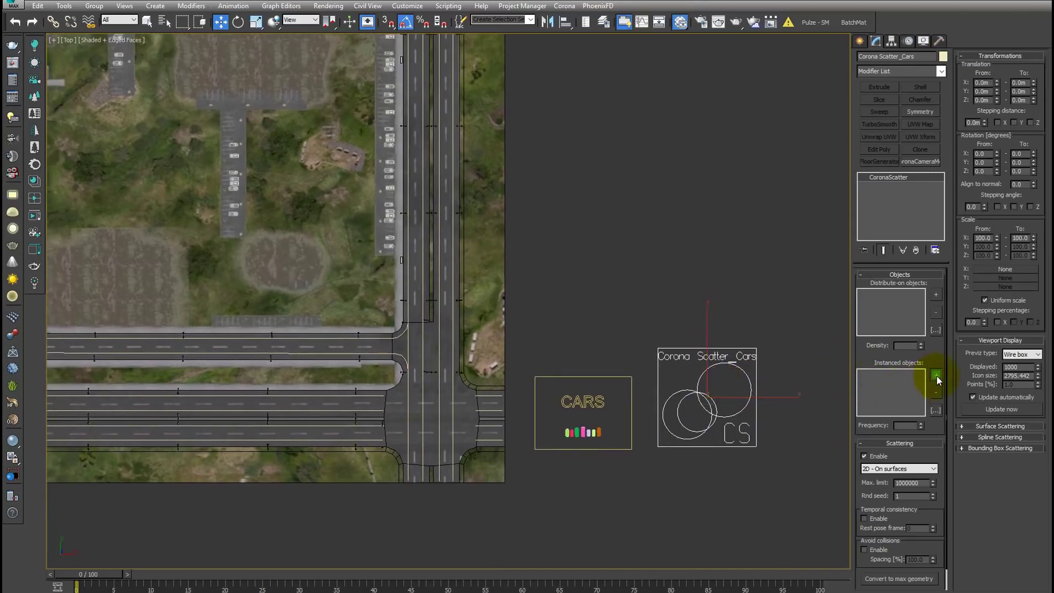
scroll(615, 341, "up", 5)
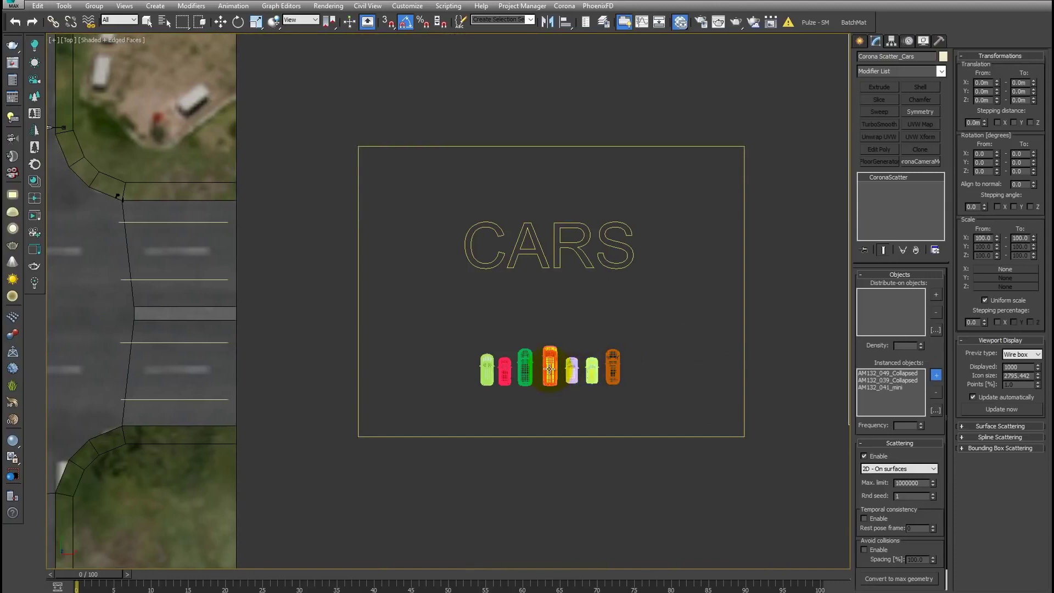
left_click(490, 373)
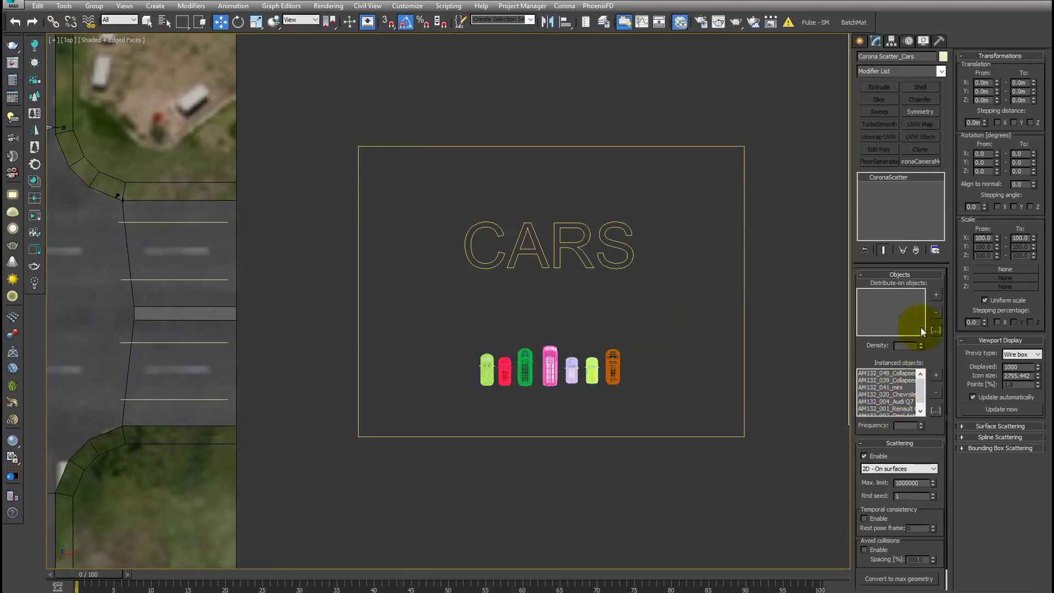
left_click(935, 295)
scroll(531, 335, "down", 2)
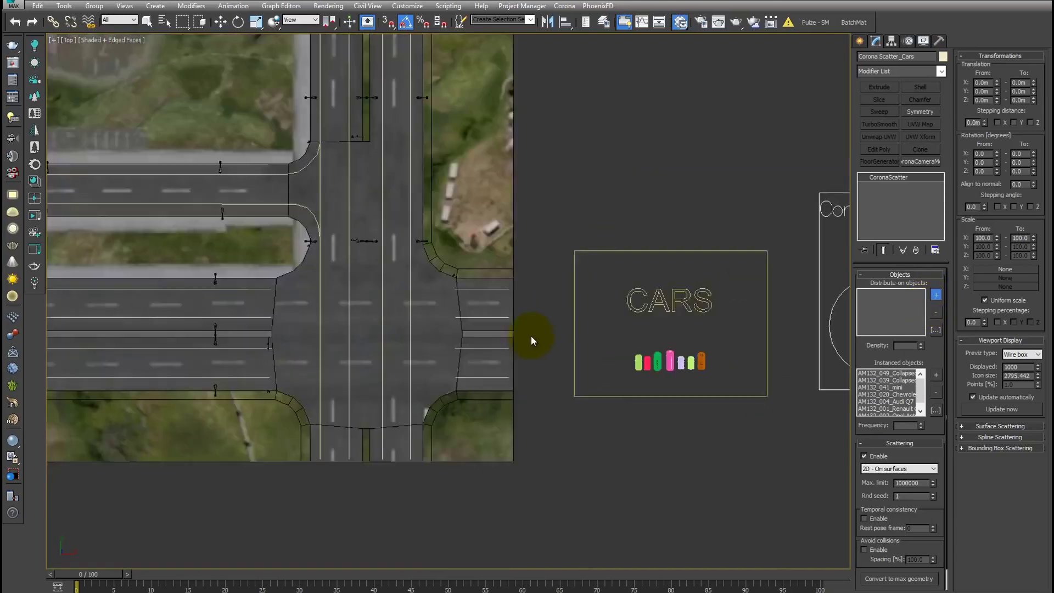
scroll(532, 335, "down", 5)
scroll(501, 245, "up", 6)
Set Patch as the distribute-on surface and return the Top view to textured shading
scroll(542, 235, "up", 3)
key("F3")
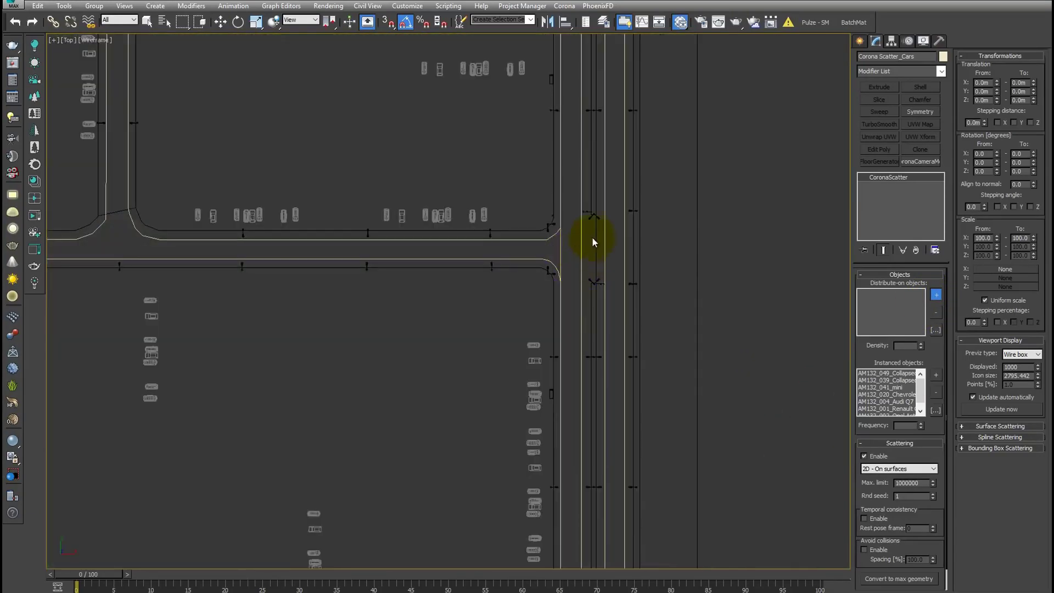
scroll(522, 273, "down", 5)
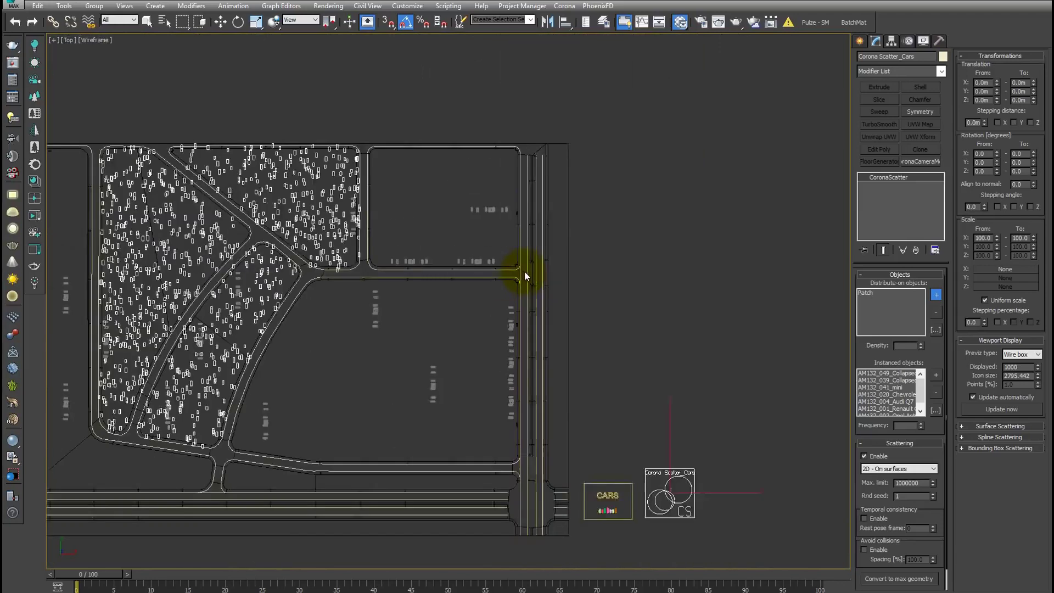
scroll(592, 244, "down", 2)
key("w")
left_click(627, 242)
scroll(474, 285, "up", 2)
middle_click_drag(475, 286, 537, 279)
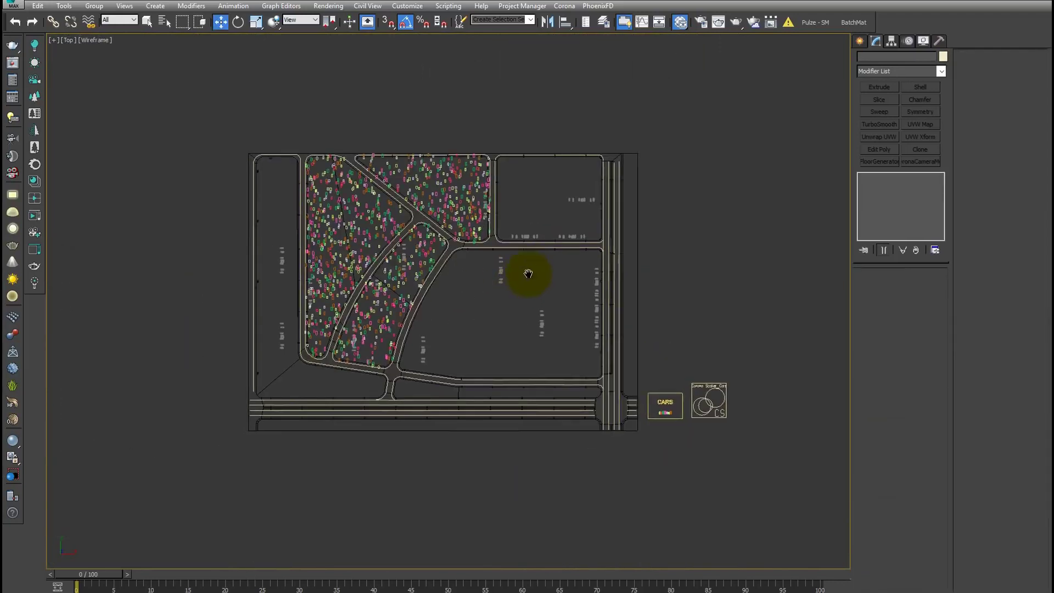
key("F3")
Show a Corona interactive render beside the Top view and frame Corona Scatter_Cars
key("alt+w")
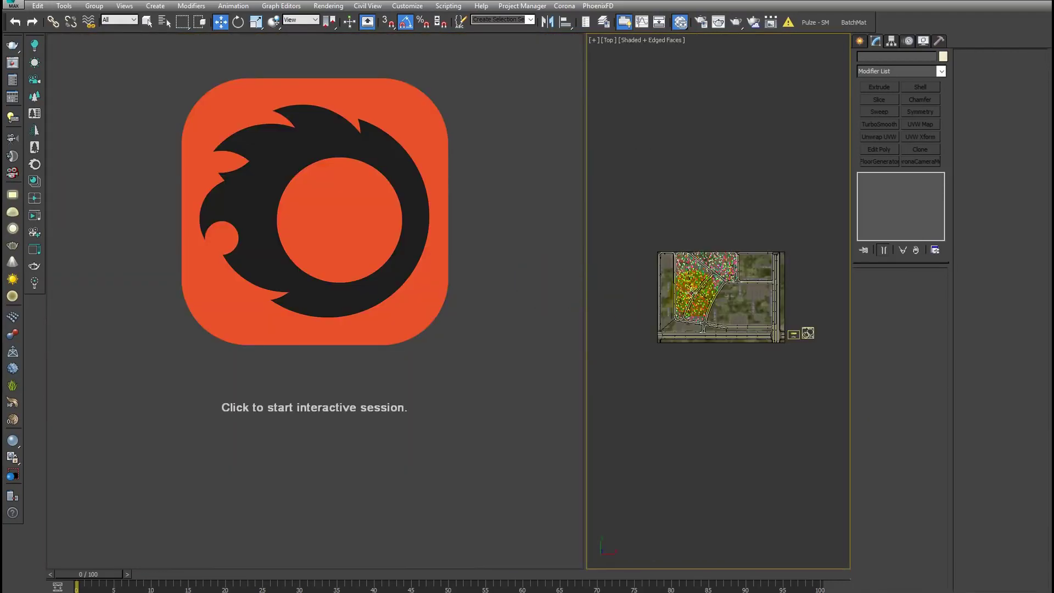
key("z")
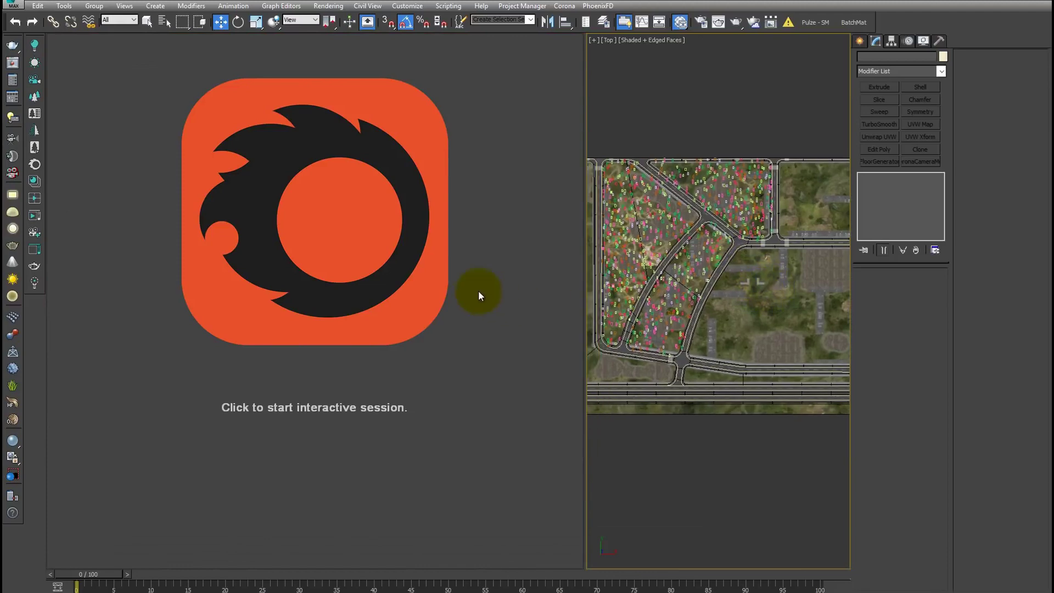
left_click(478, 291)
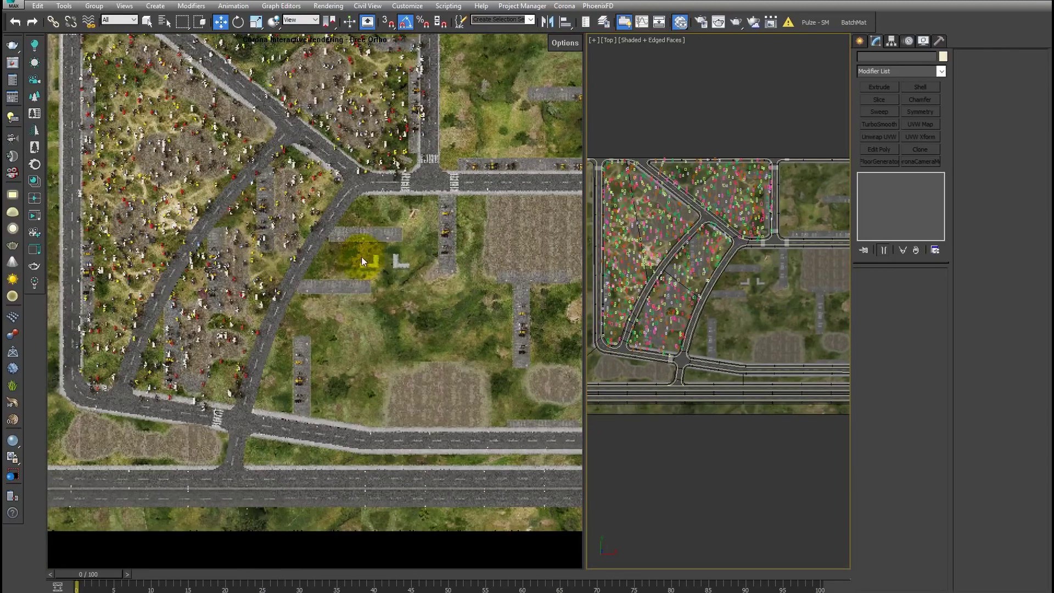
left_click(750, 313)
key("z")
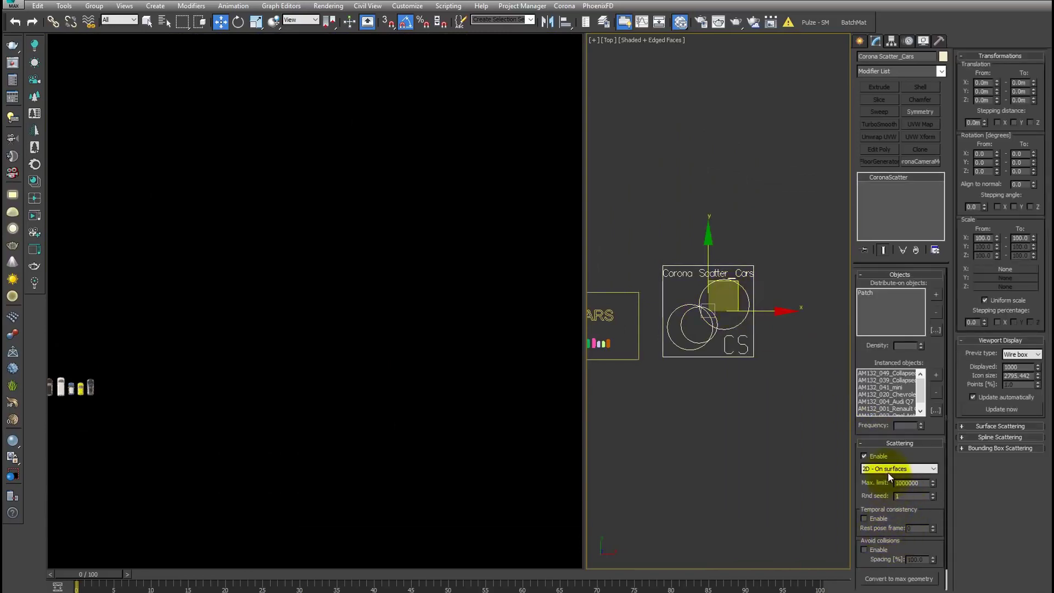
Switch Corona Scatter_Cars to 1D - On splines scattering and enable Avoid collisions
left_click(890, 477)
mouse_move(689, 284)
middle_mouse_down()
mouse_move(756, 324)
mouse_move(797, 323)
middle_mouse_up()
scroll(756, 324, "down", 3)
scroll(789, 320, "up", 4)
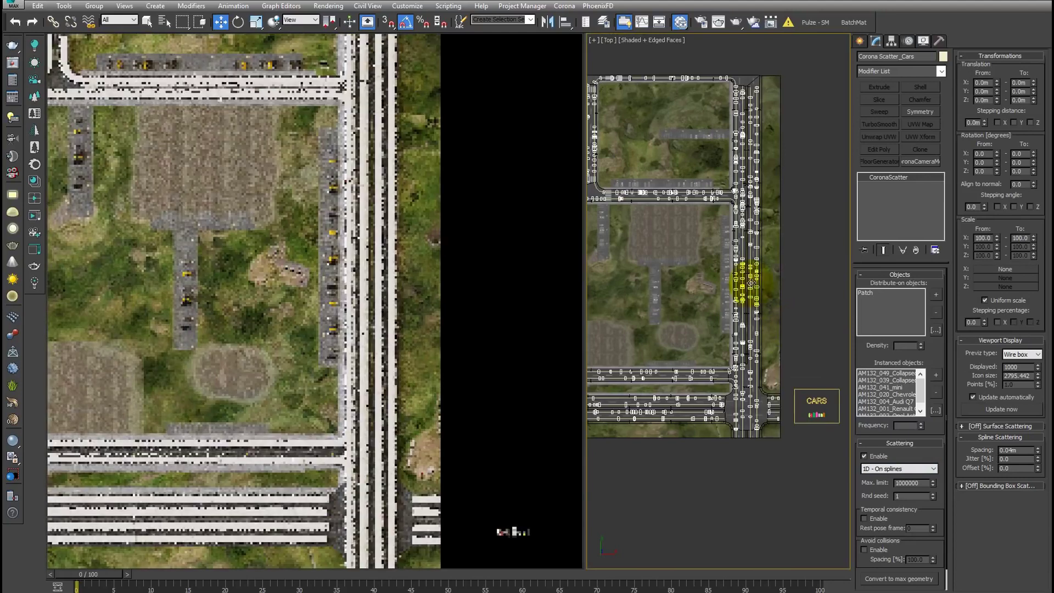
middle_click_drag(751, 284, 765, 266)
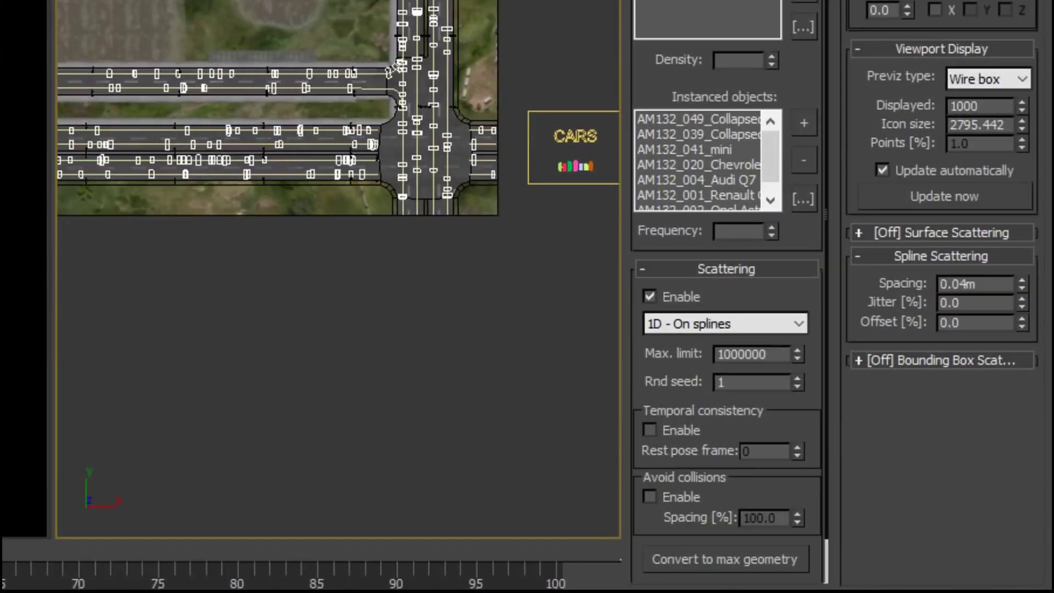
left_click(673, 493)
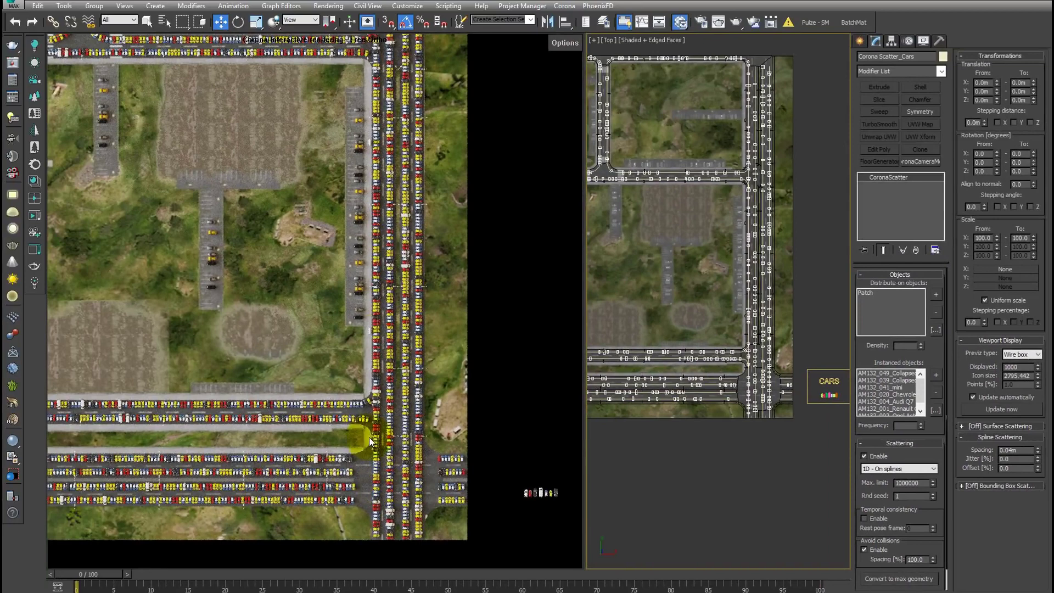
left_click(1038, 355)
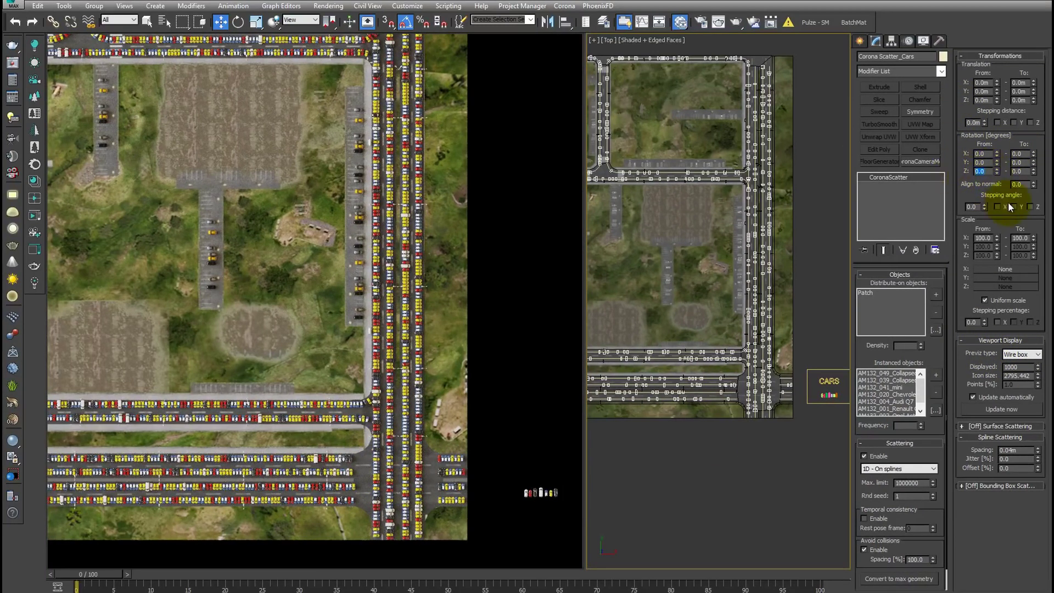
type("90")
Confirm the car rotation range and the initial 10 m spacing between cars
key("Tab")
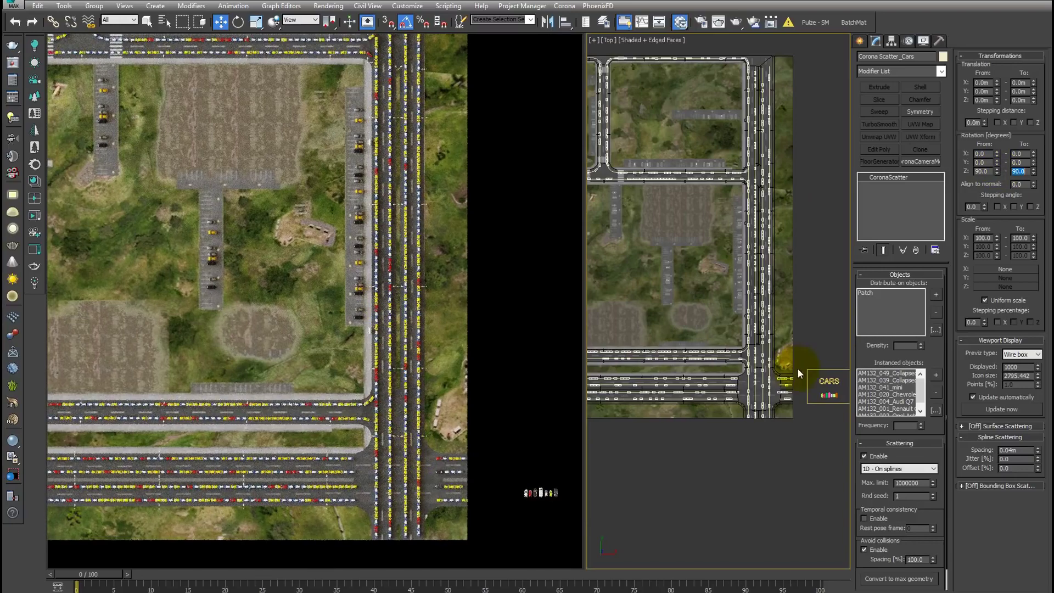
scroll(760, 255, "up", 3)
scroll(759, 255, "up", 3)
scroll(760, 254, "up", 4)
middle_click_drag(759, 254, 760, 278)
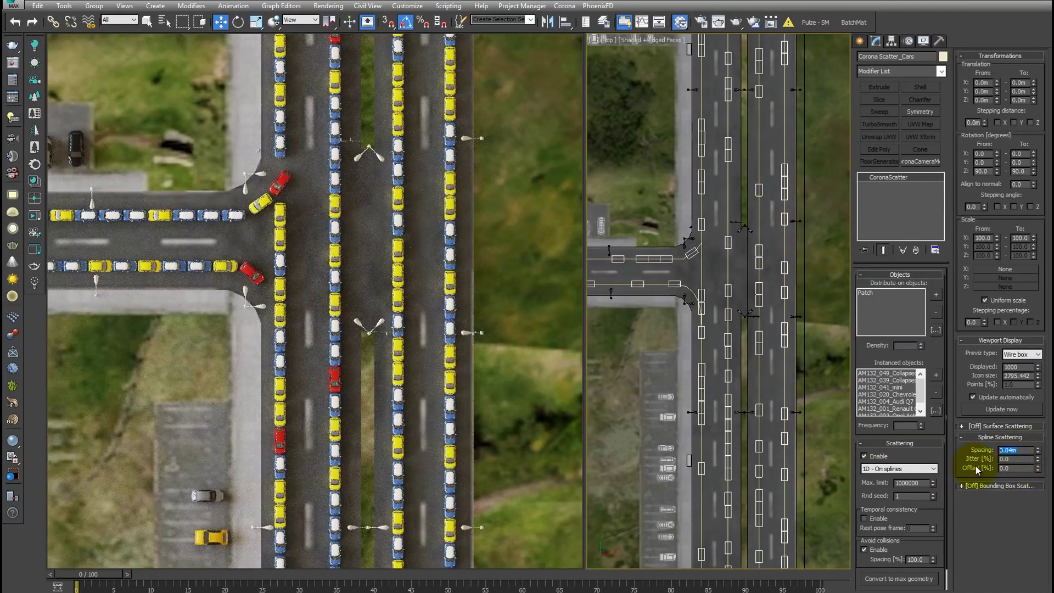
key("Return")
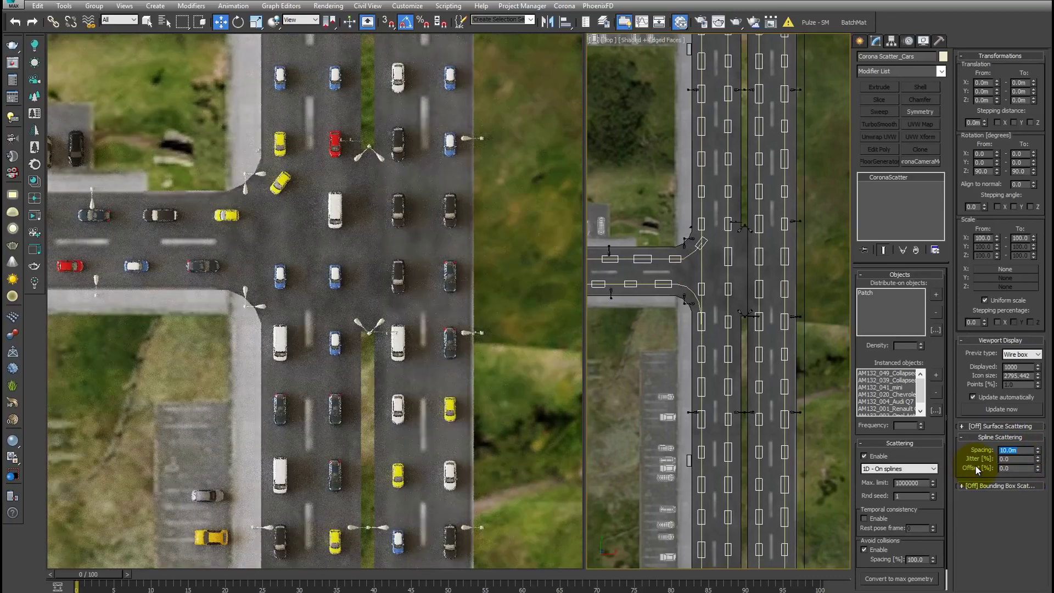
Raise the Spline Scattering spacing of the cars from 10 m to 20 m
scroll(813, 351, "down", 3)
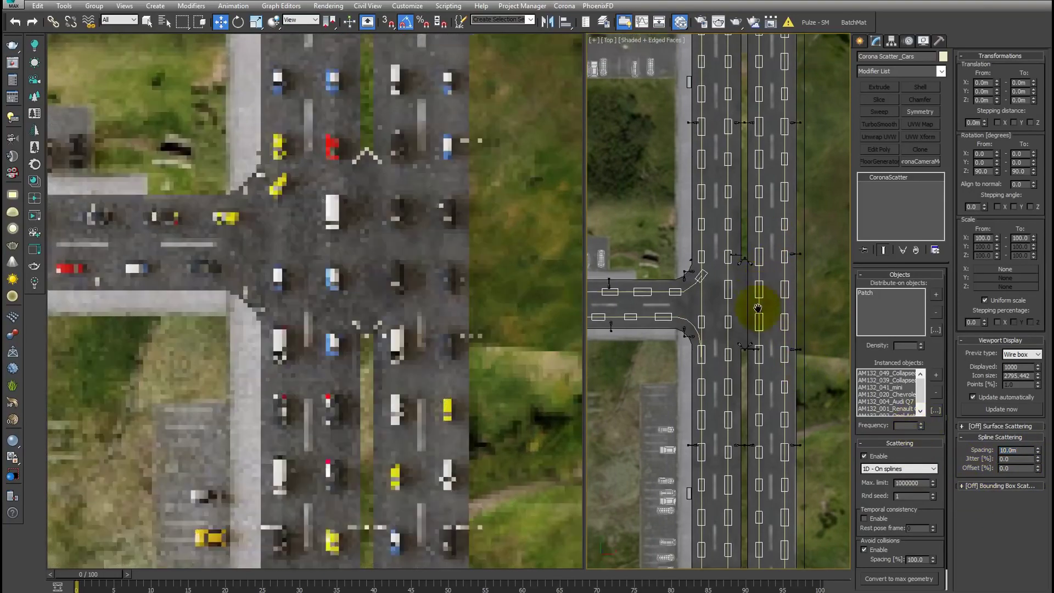
scroll(758, 306, "down", 3)
scroll(784, 404, "down", 5)
scroll(702, 348, "down", 3)
scroll(724, 303, "up", 4)
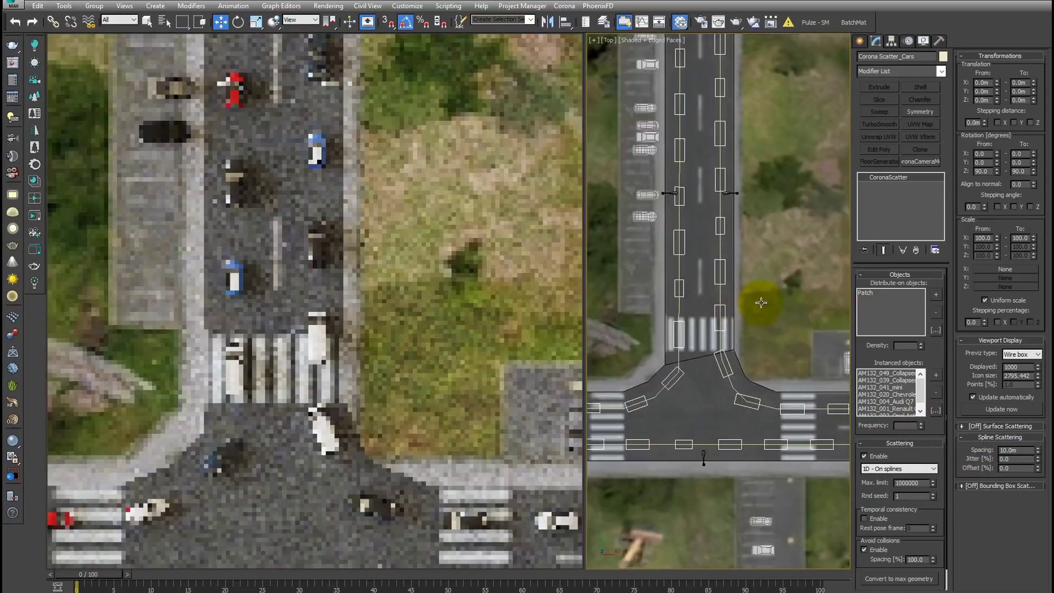
scroll(769, 325, "up", 3)
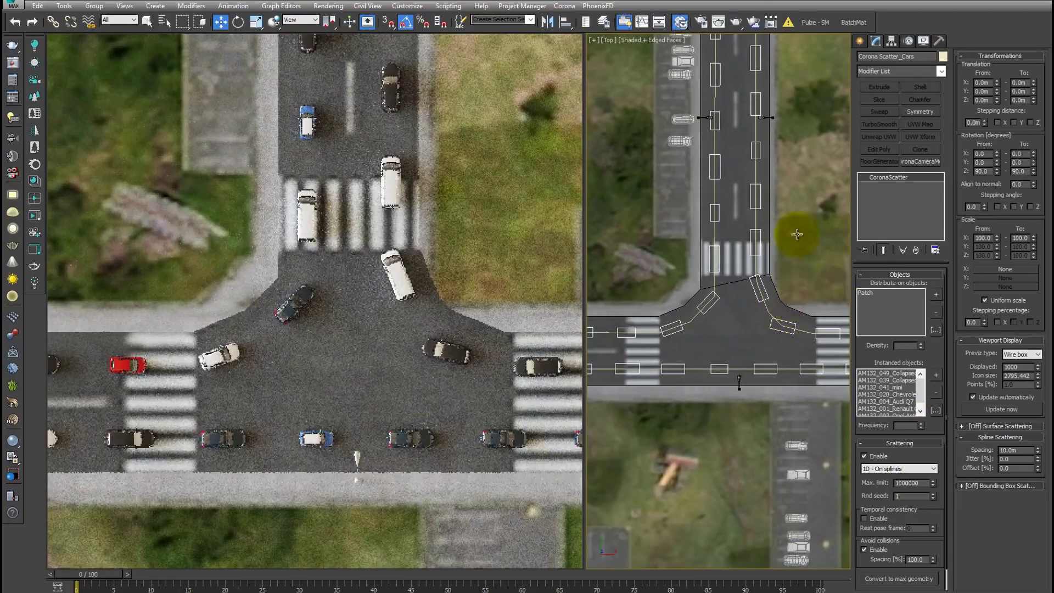
scroll(758, 328, "down", 2)
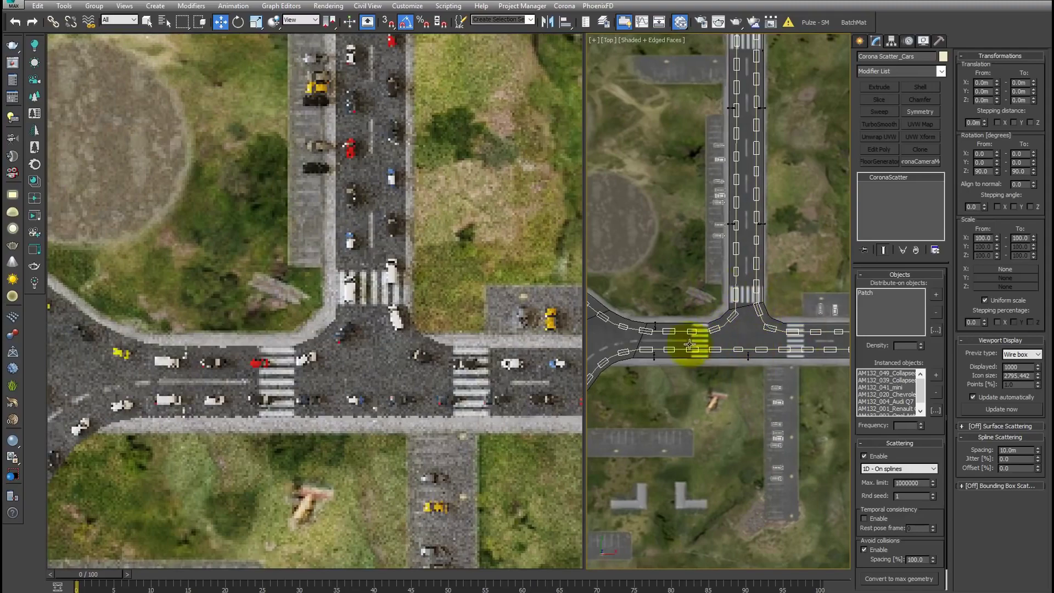
scroll(761, 346, "down", 3)
scroll(745, 341, "up", 1)
scroll(758, 318, "up", 3)
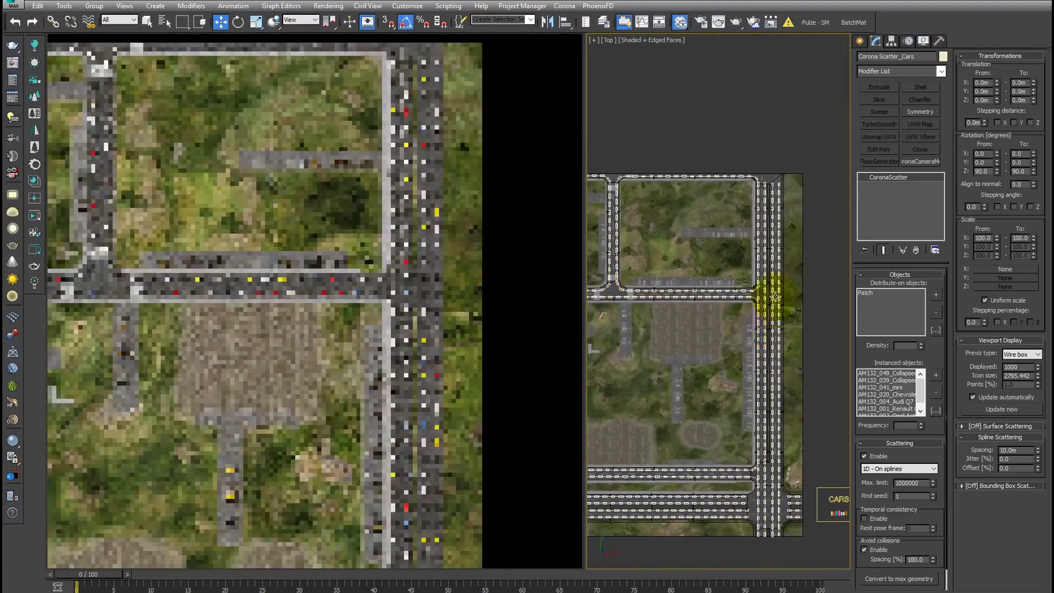
scroll(770, 291, "up", 1)
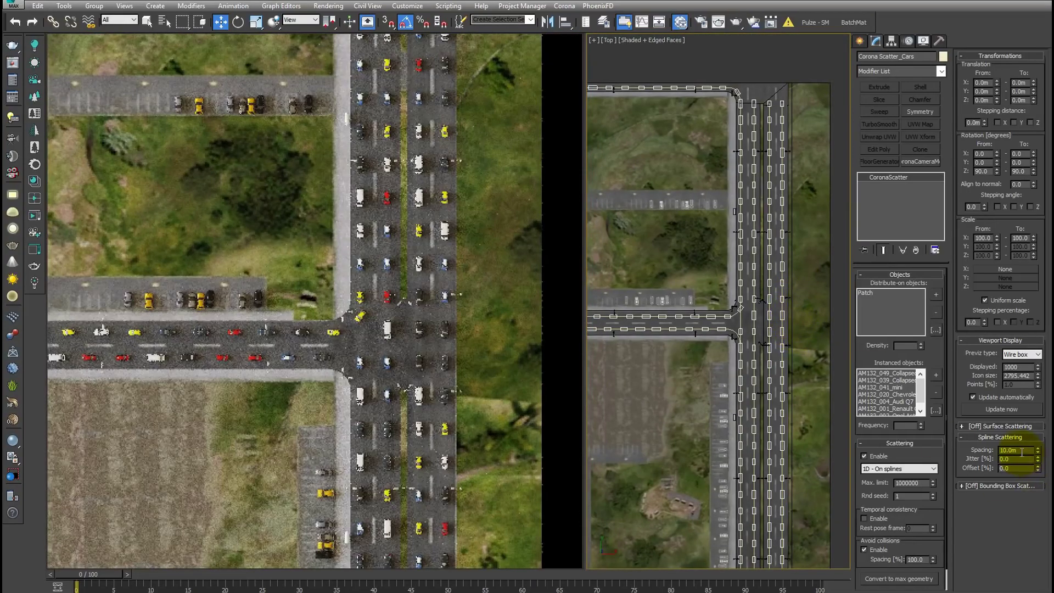
double_click(1022, 451)
type("20")
key("Return")
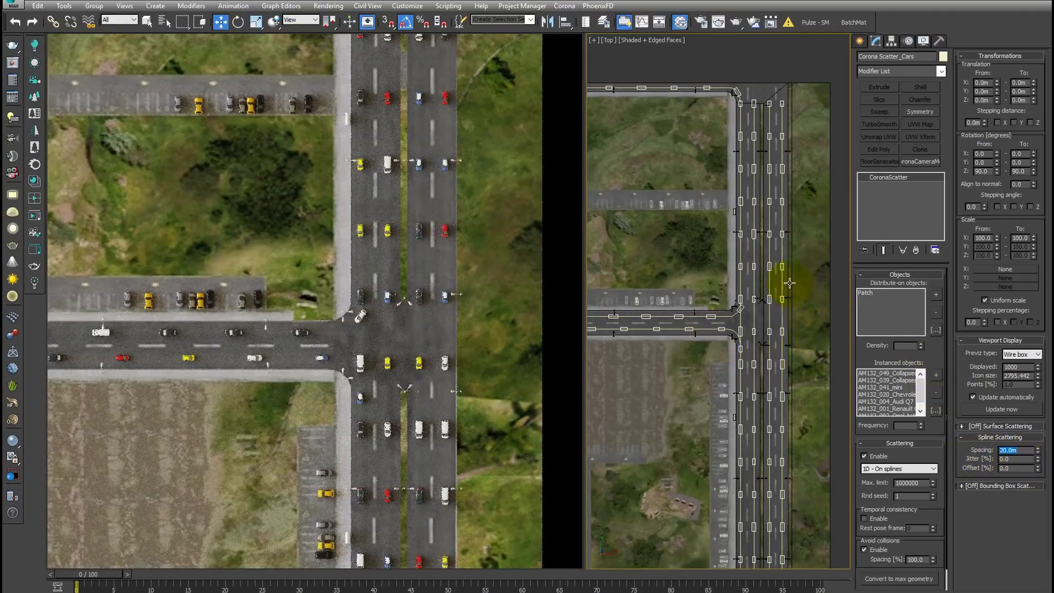
mouse_move(407, 286)
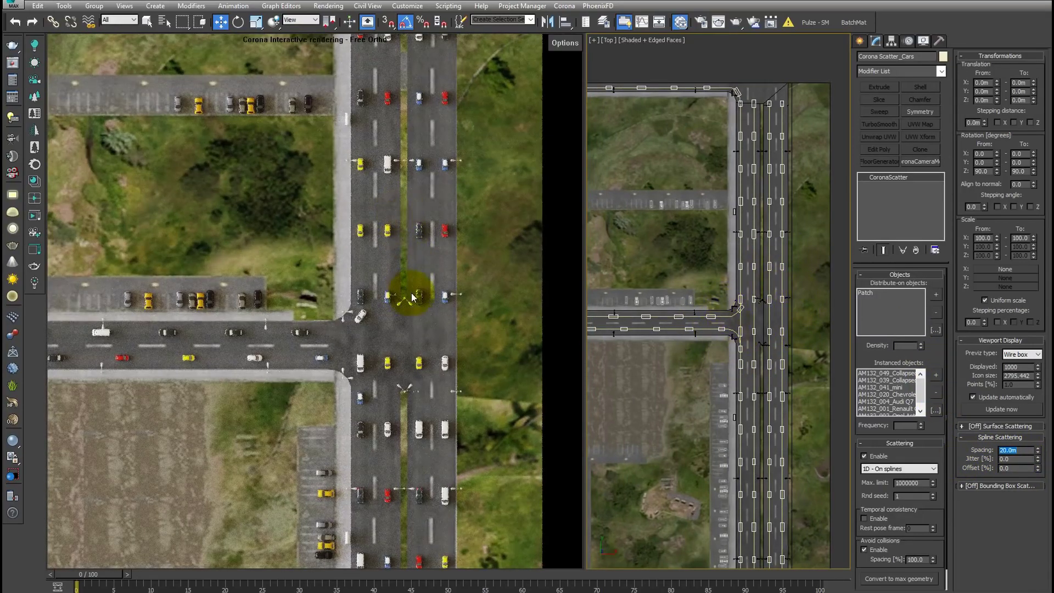
middle_click_drag(774, 269, 768, 259)
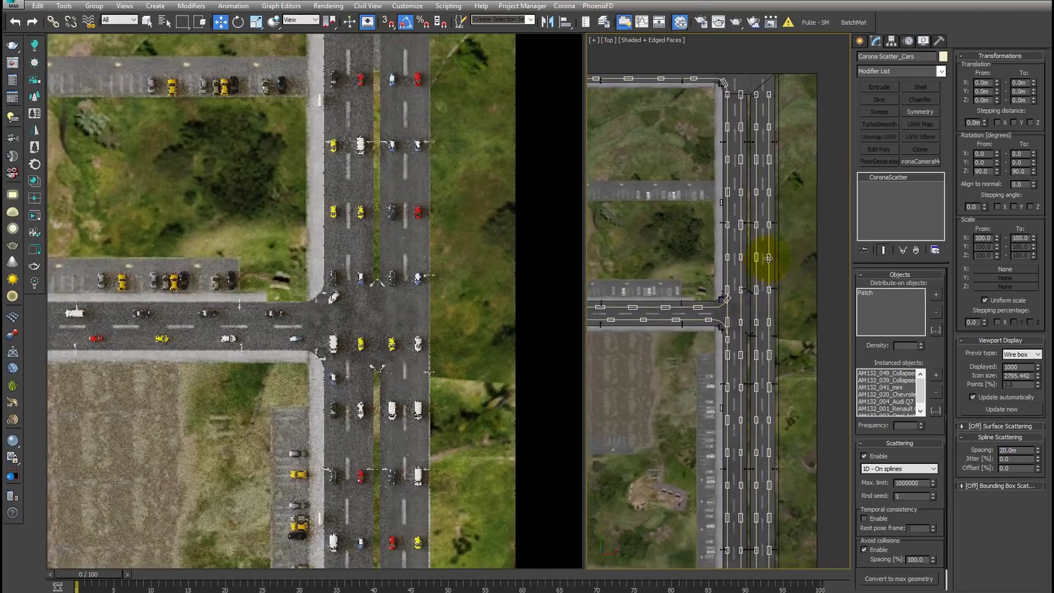
Set the cars' random translation to a maximum X of 10 m and Y from -2 to 2 m
left_click(1020, 82)
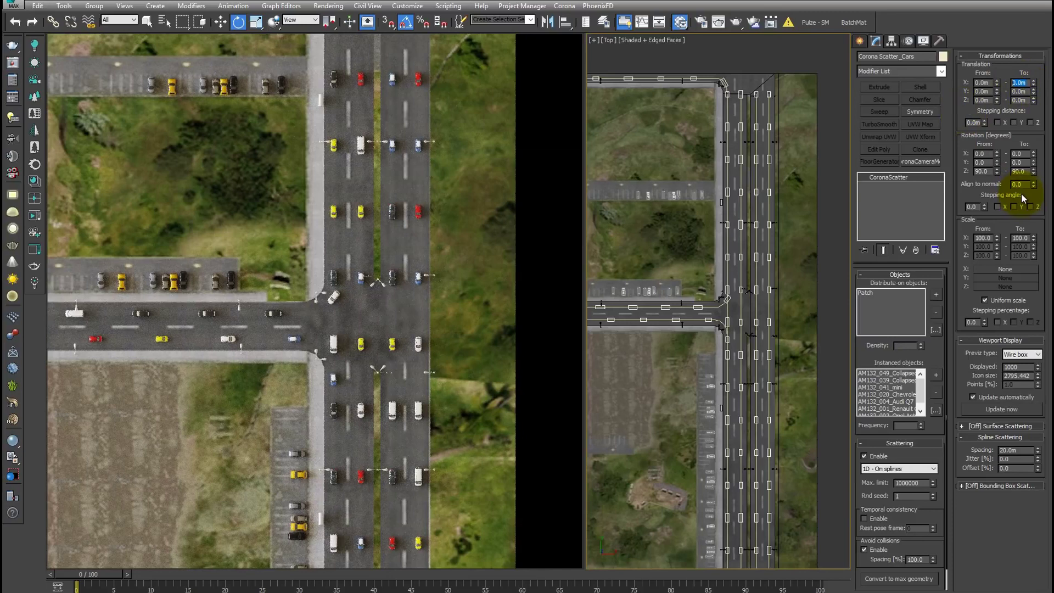
type("5")
key("Return")
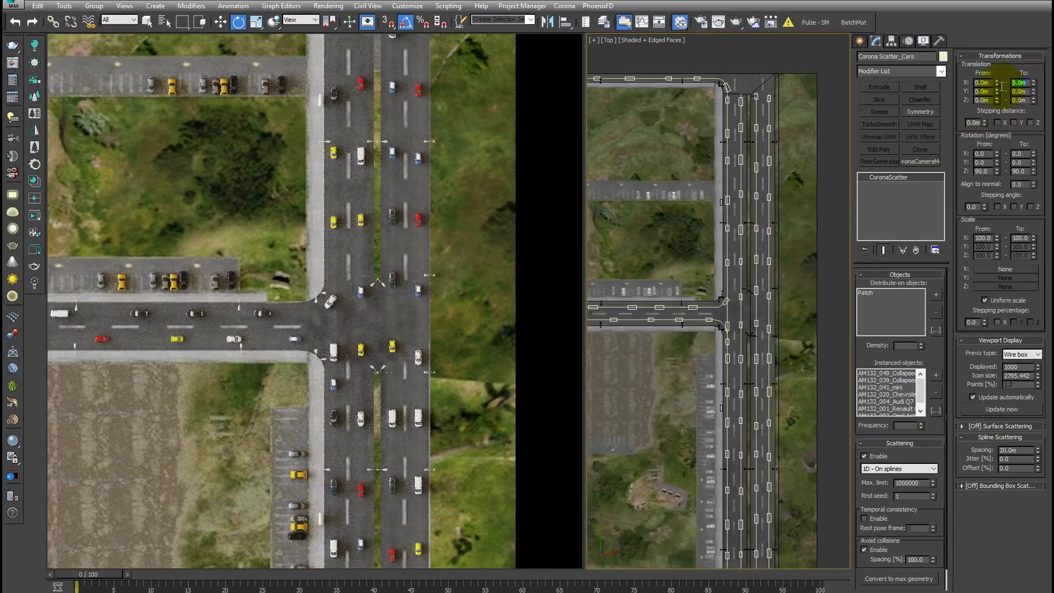
type("10")
key("Return")
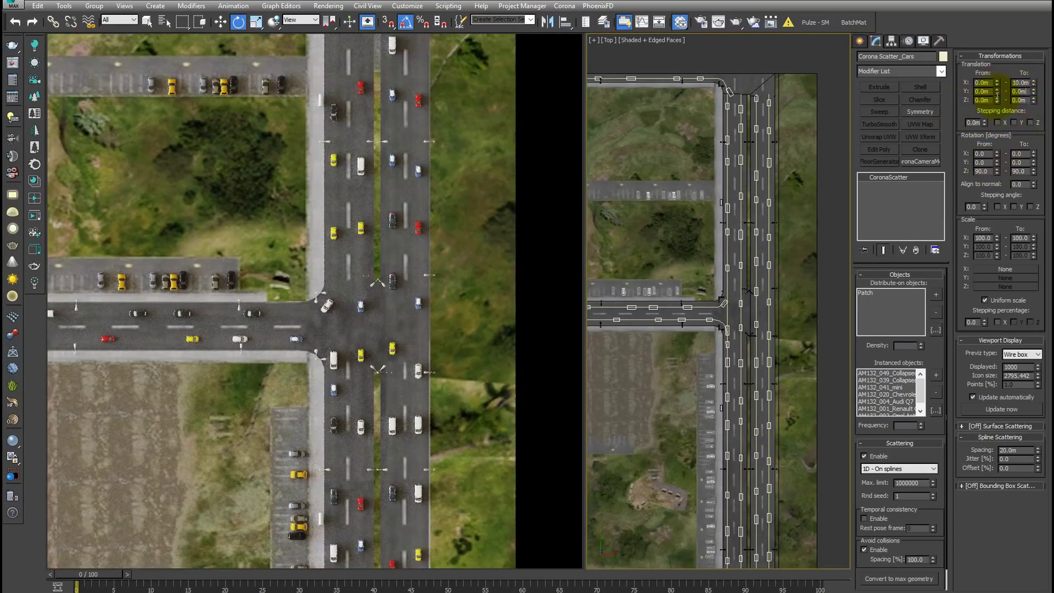
type("8")
key("Return")
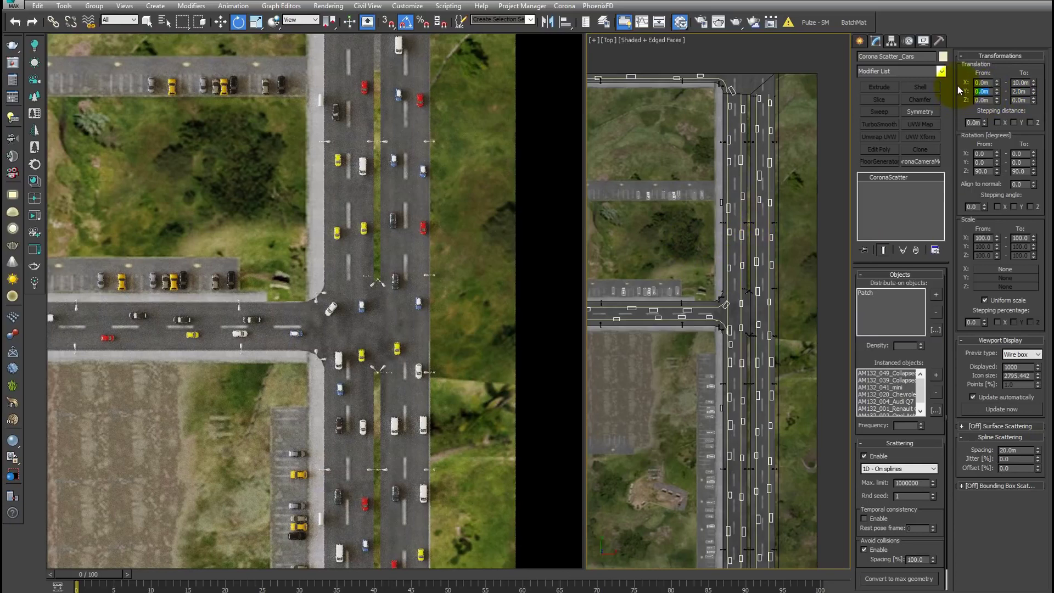
type("-2")
key("Return")
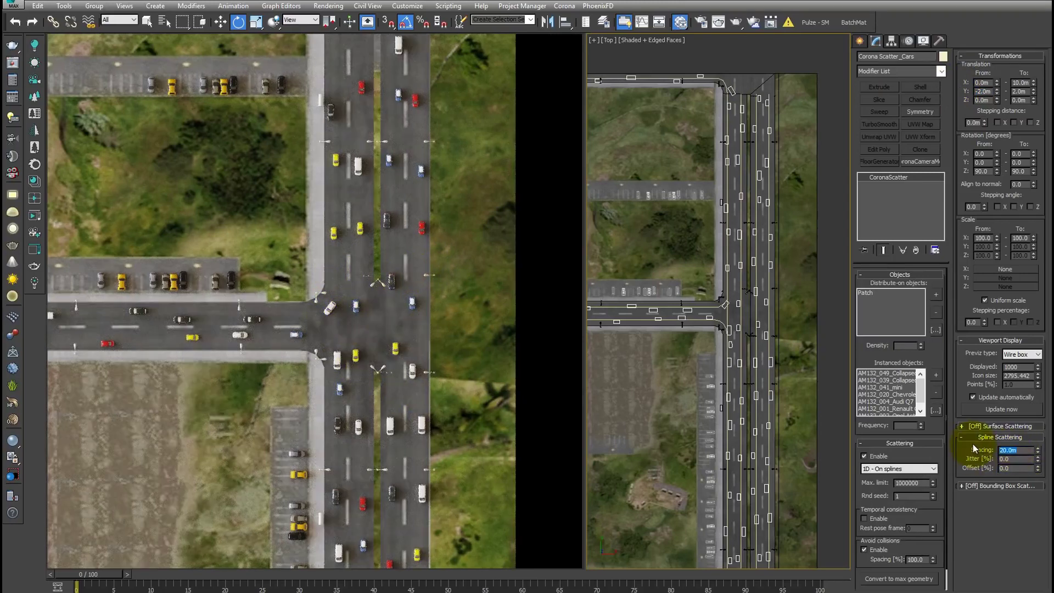
Set the Spline Scattering spacing between cars to 25 m
type("30")
key("Return")
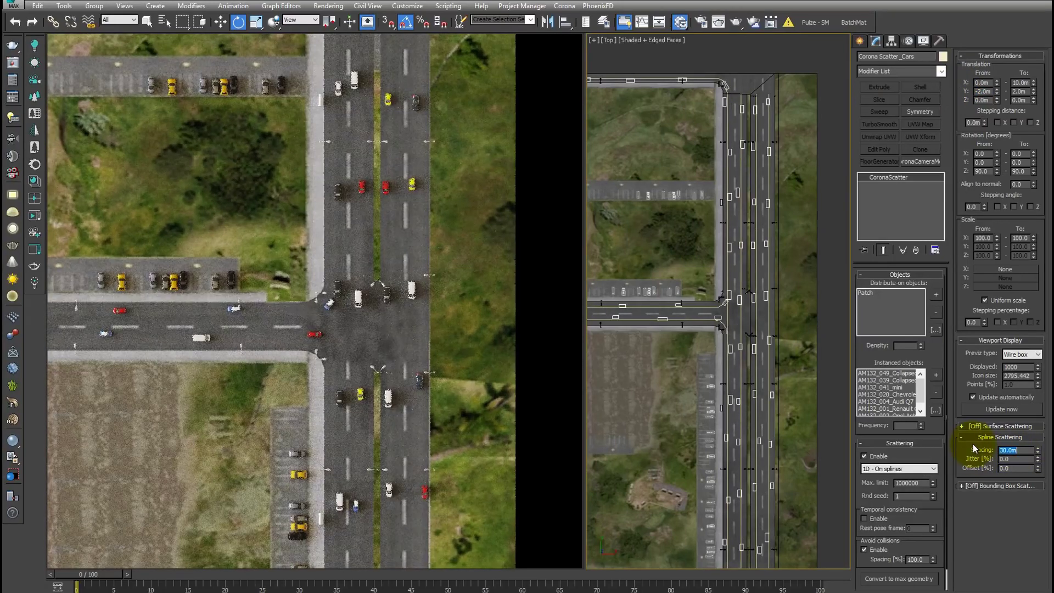
type("25")
key("Return")
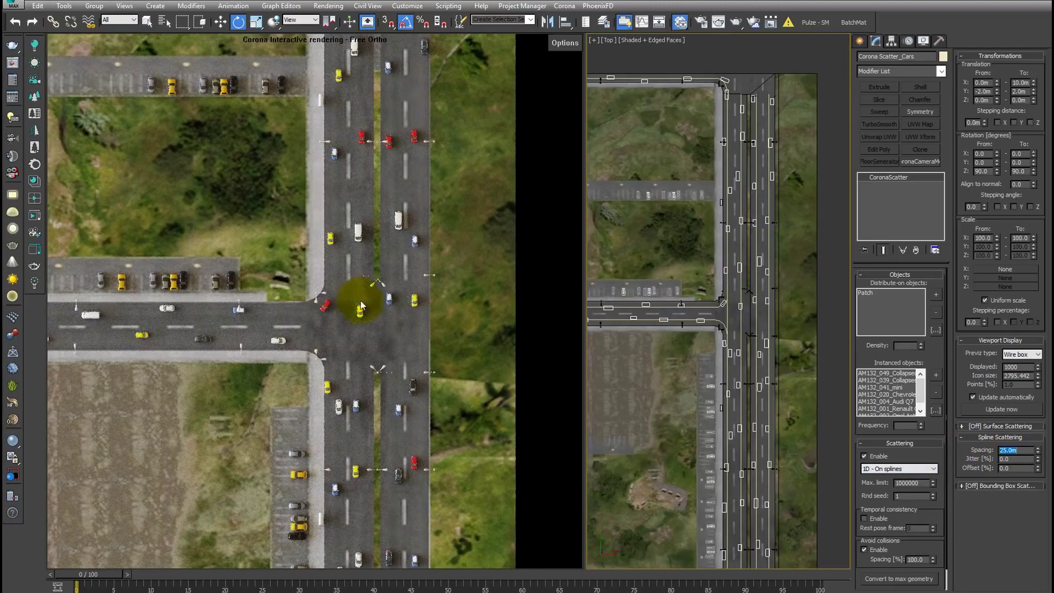
scroll(731, 275, "down", 10)
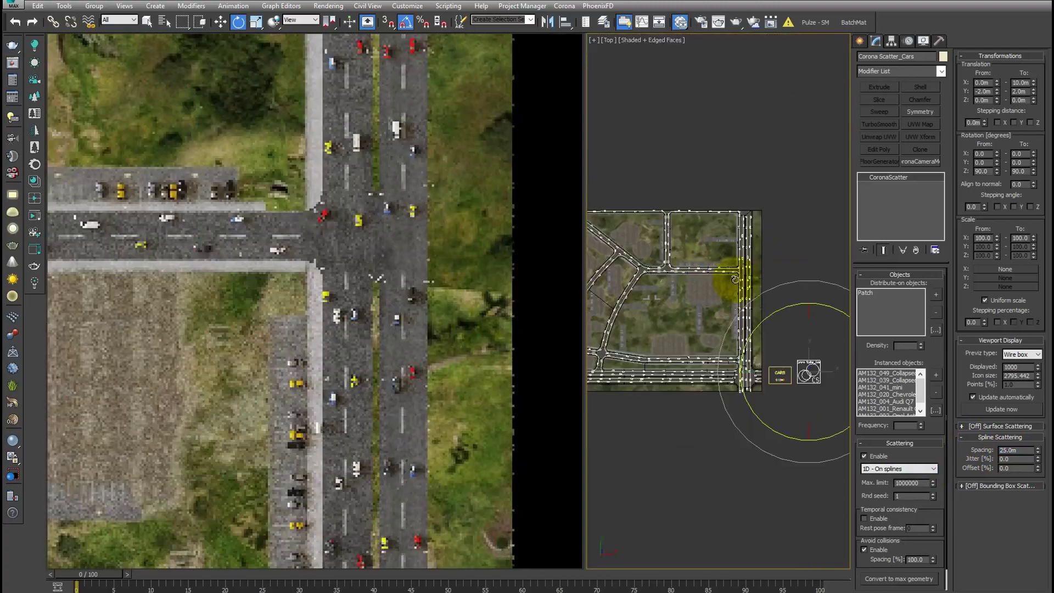
scroll(773, 256, "up", 10)
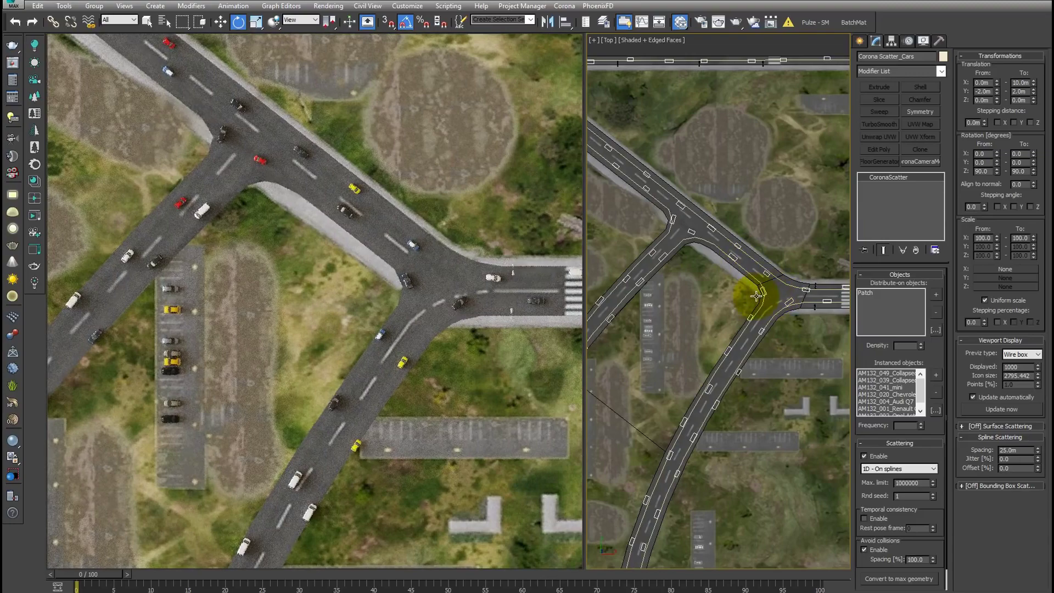
mouse_move(785, 295)
middle_mouse_down()
mouse_move(800, 217)
mouse_move(749, 294)
middle_mouse_up()
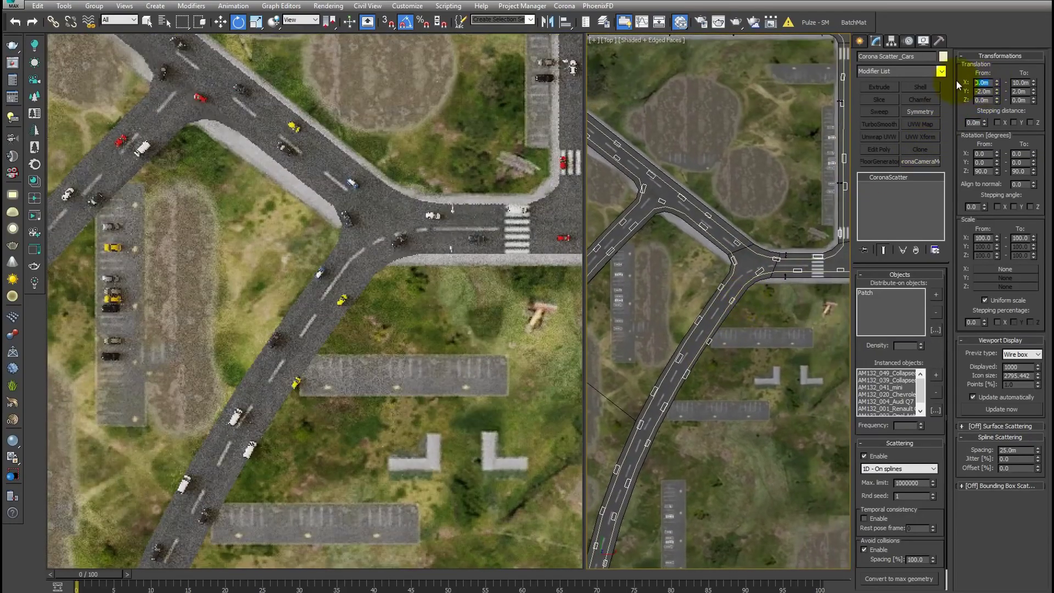
Set the minimum X translation of the cars to -10 m
type("-5")
key("Return")
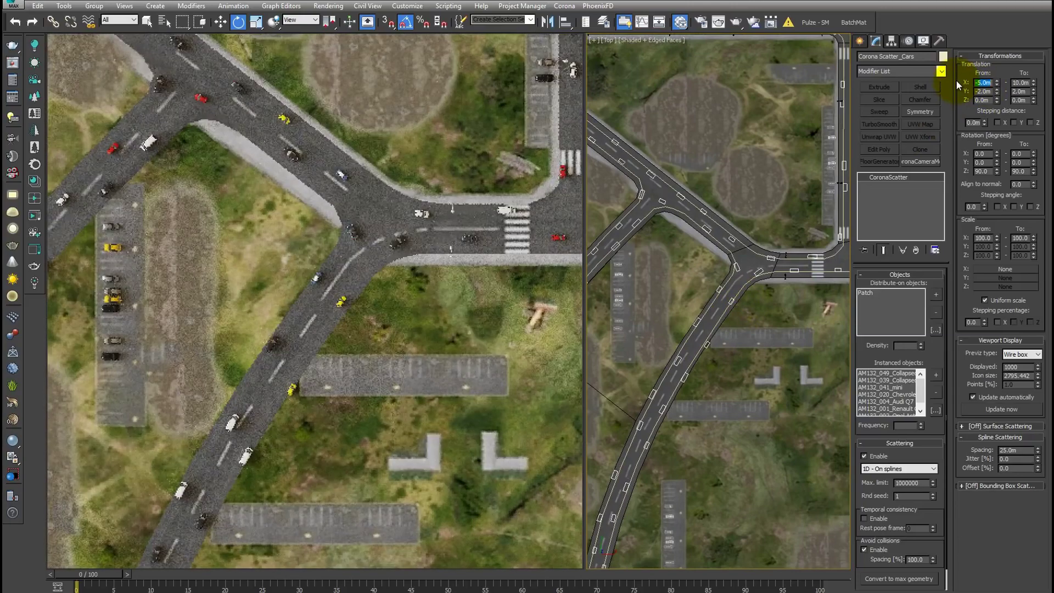
type("10")
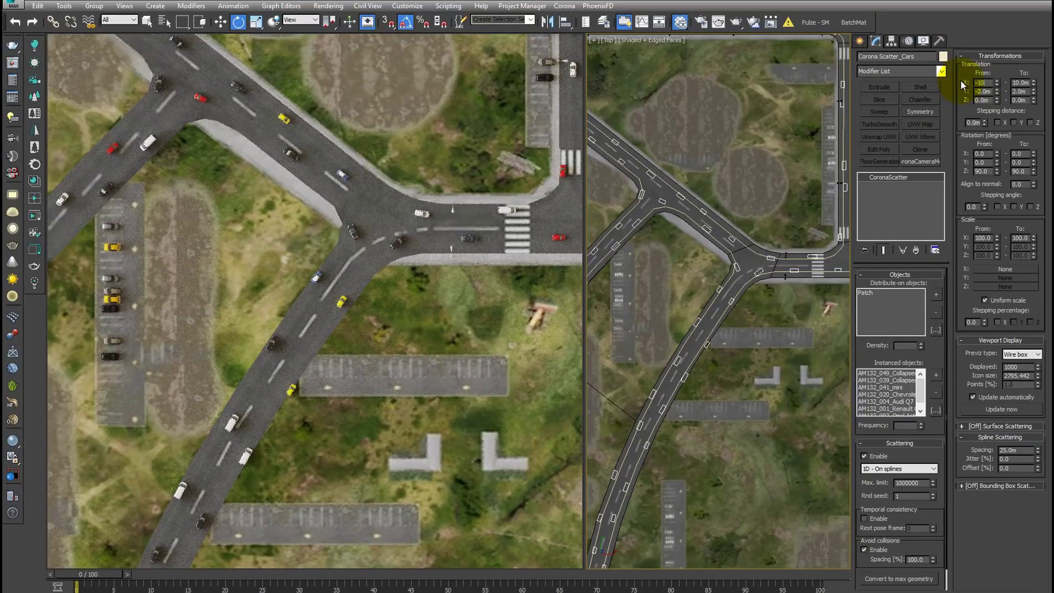
key("Return")
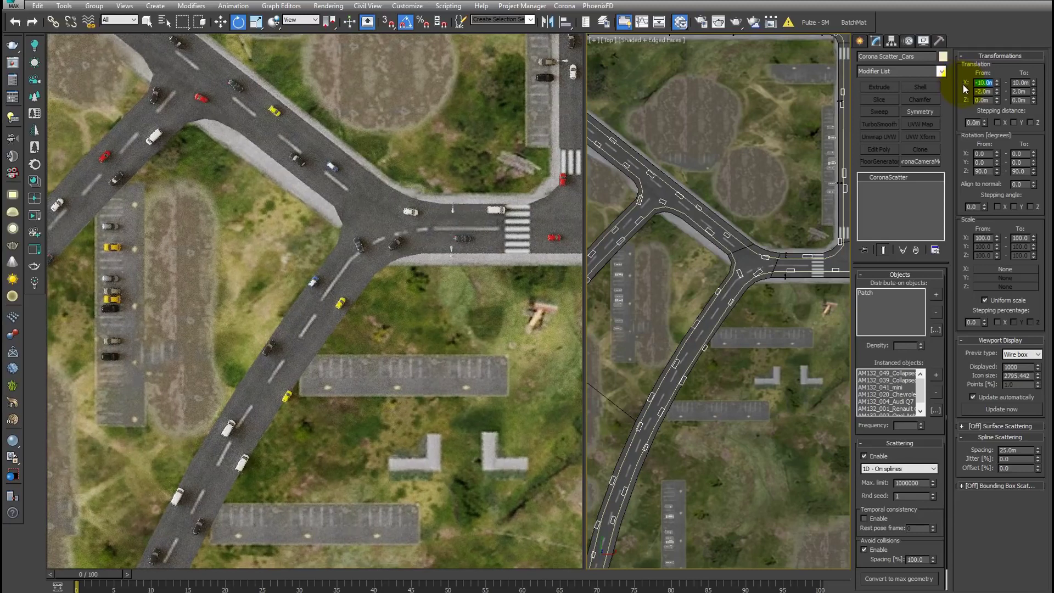
mouse_move(335, 359)
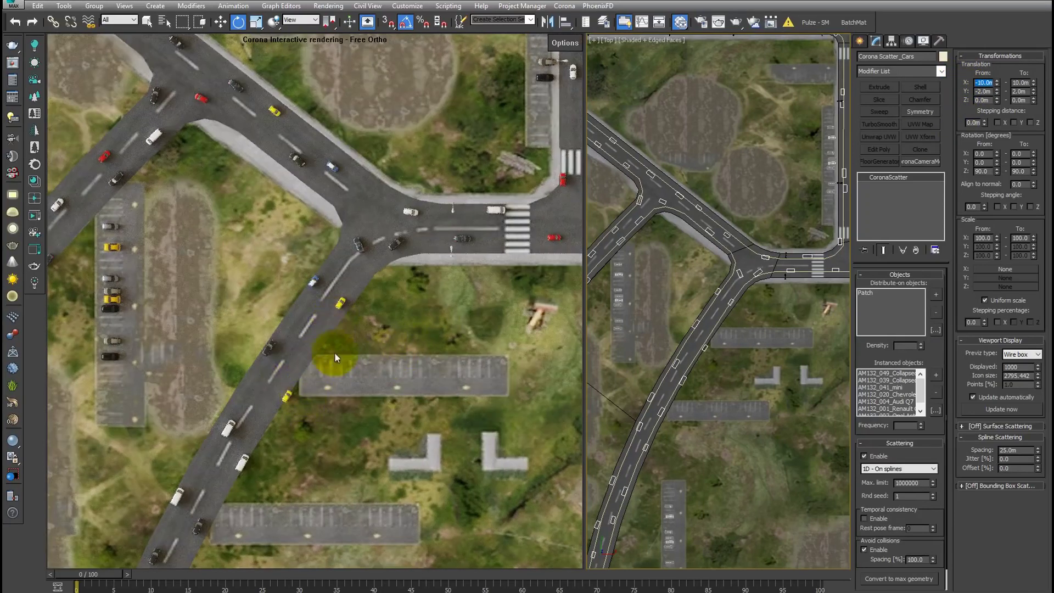
scroll(723, 306, "up", 2)
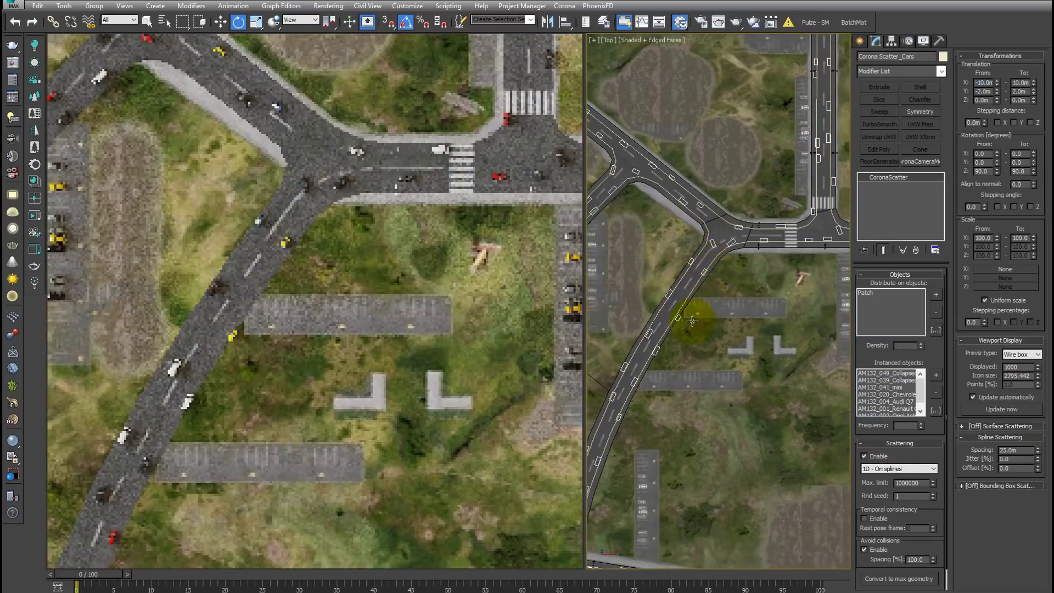
scroll(676, 302, "up", 4)
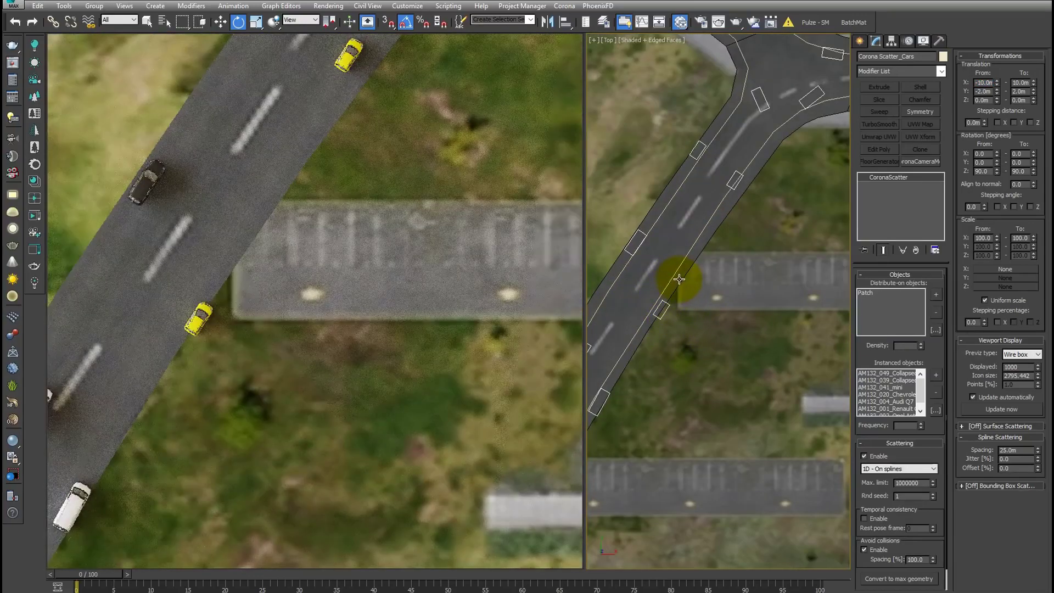
middle_click_drag(678, 284, 734, 278)
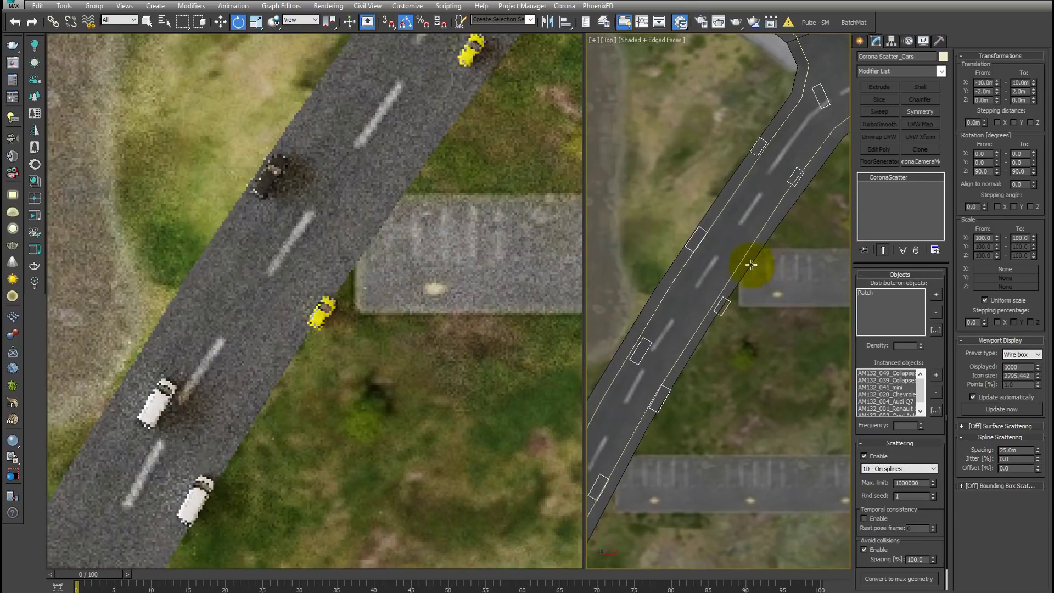
Show the road spline in wireframe and select vertices along a lane line
key("F3")
left_click(734, 268)
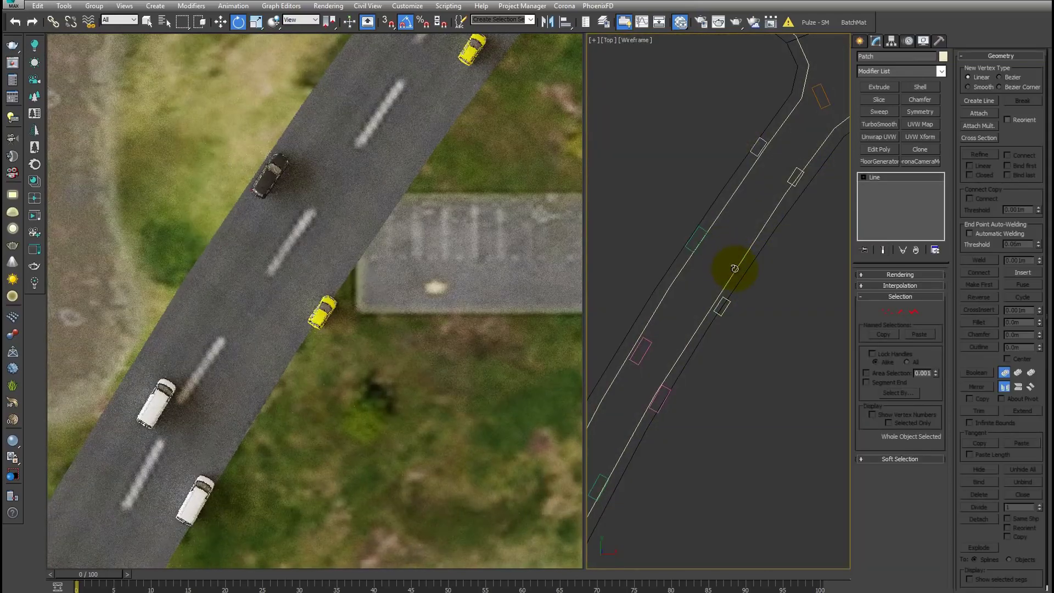
left_click(887, 311)
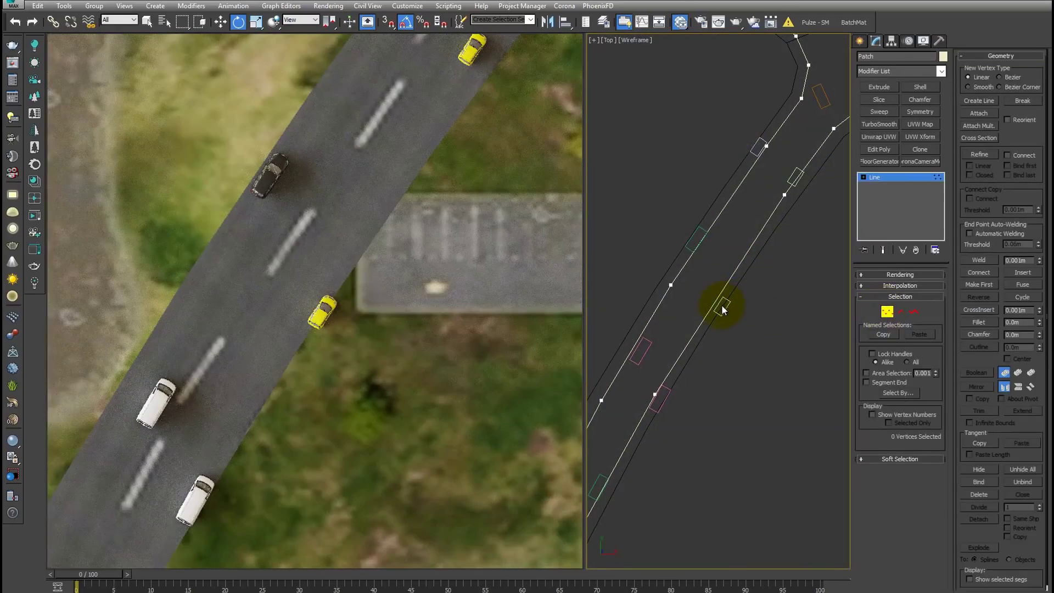
left_click(656, 393)
key("w")
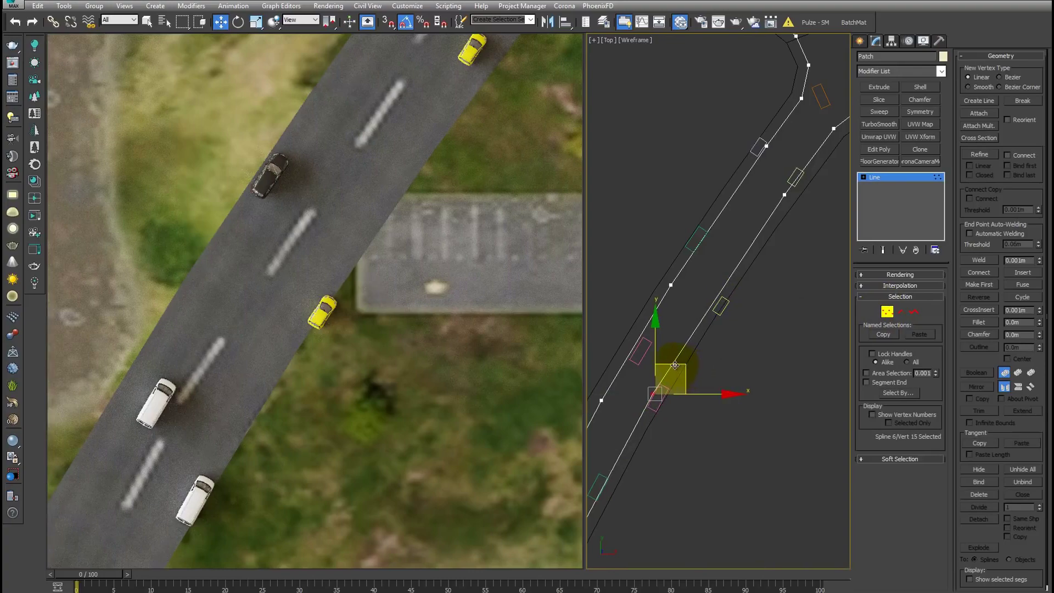
left_click(784, 194)
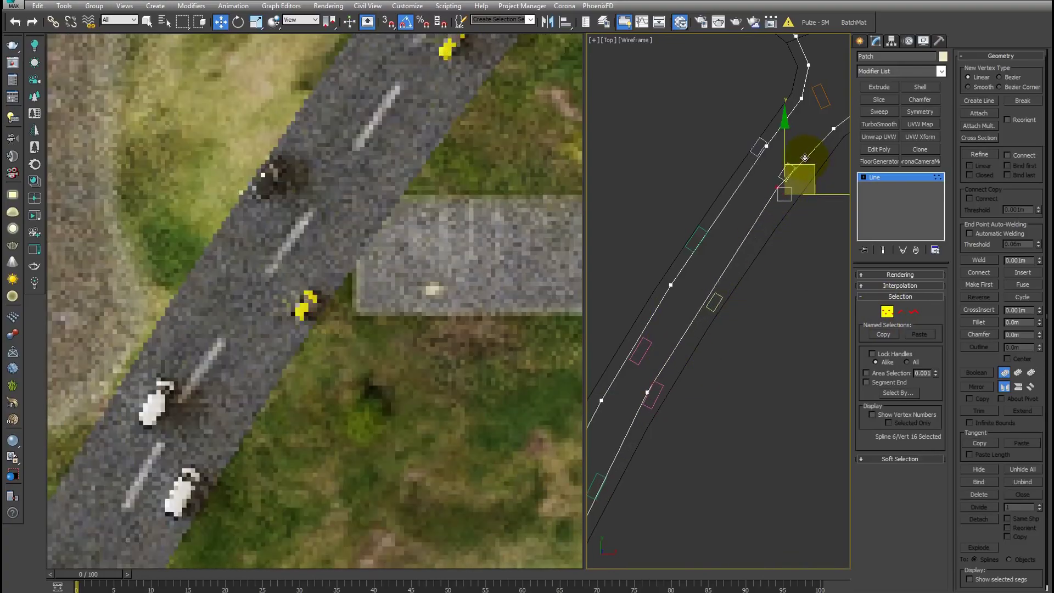
scroll(805, 164, "down", 2)
scroll(786, 276, "down", 3)
left_click(785, 277)
scroll(784, 315, "down", 5)
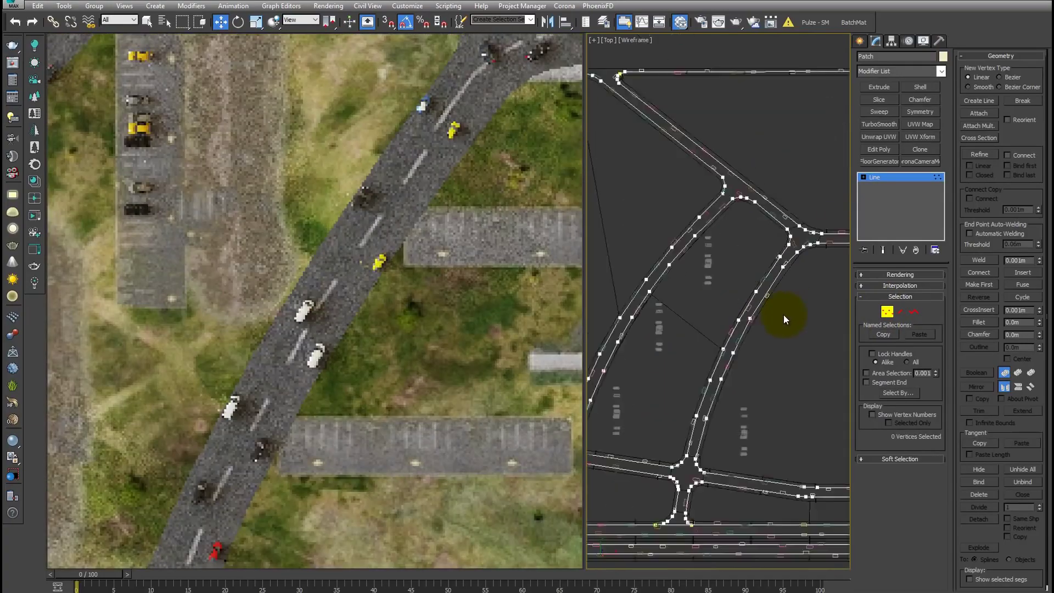
middle_click_drag(783, 315, 779, 254)
scroll(712, 312, "up", 5)
scroll(737, 282, "up", 4)
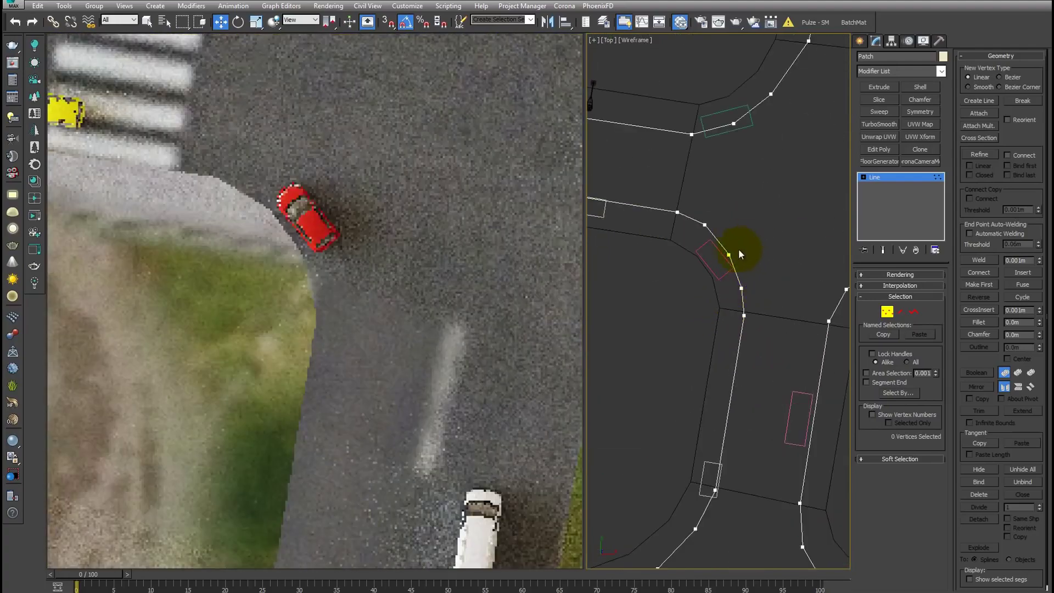
Select an intersection vertex and survey the road network's intersections from an angled view
left_click(730, 253)
scroll(779, 199, "down", 4)
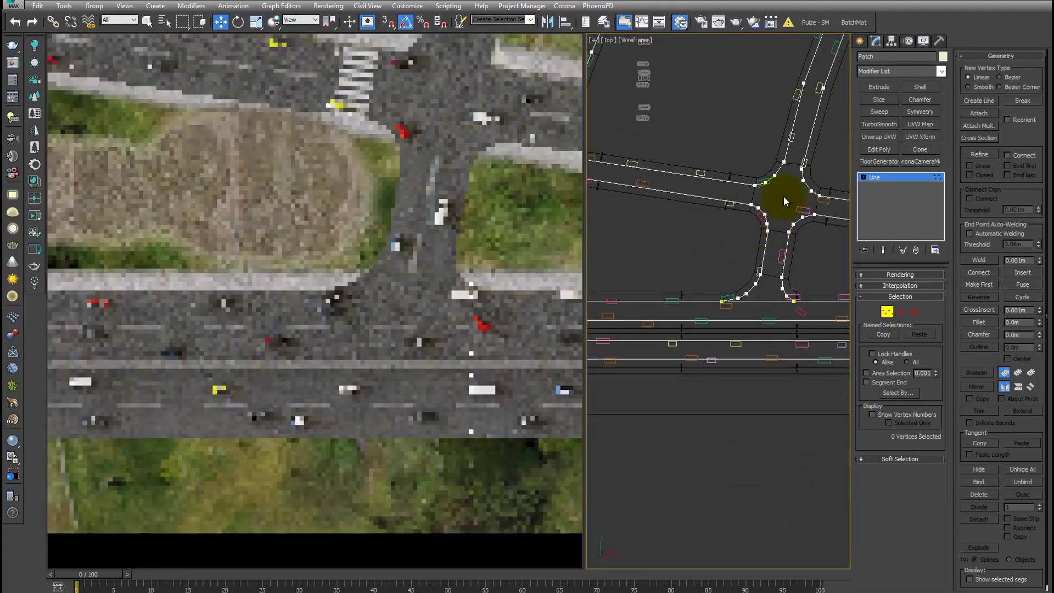
middle_click_drag(783, 196, 701, 385)
scroll(701, 384, "down", 3)
middle_click_drag(772, 223, 647, 235)
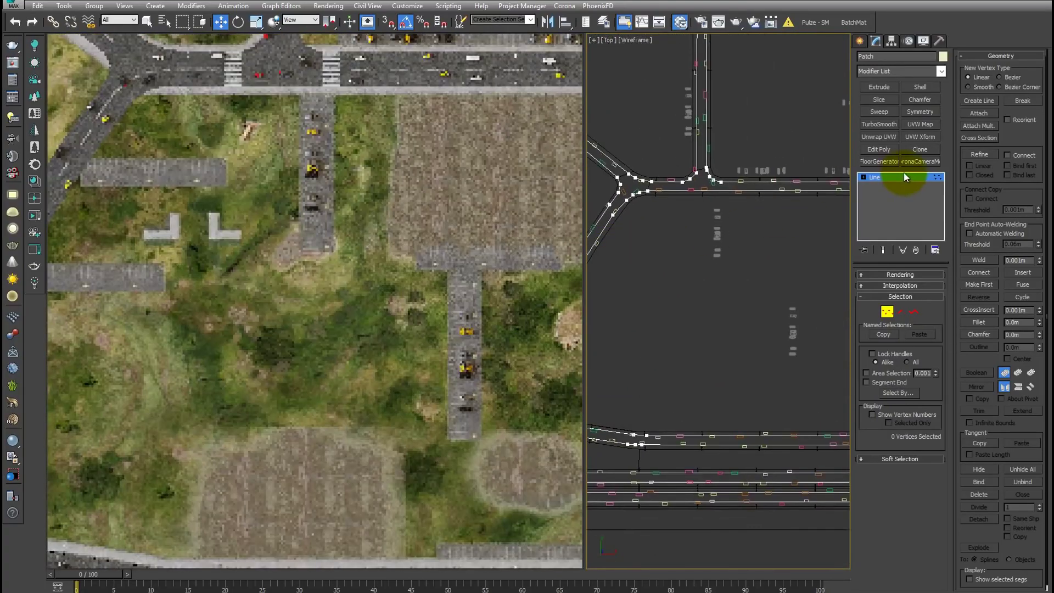
scroll(660, 272, "up", 3)
scroll(670, 253, "down", 3)
scroll(686, 231, "up", 4)
mouse_move(800, 242)
middle_mouse_down()
mouse_move(796, 287)
mouse_move(739, 291)
middle_mouse_up()
scroll(699, 299, "down", 3)
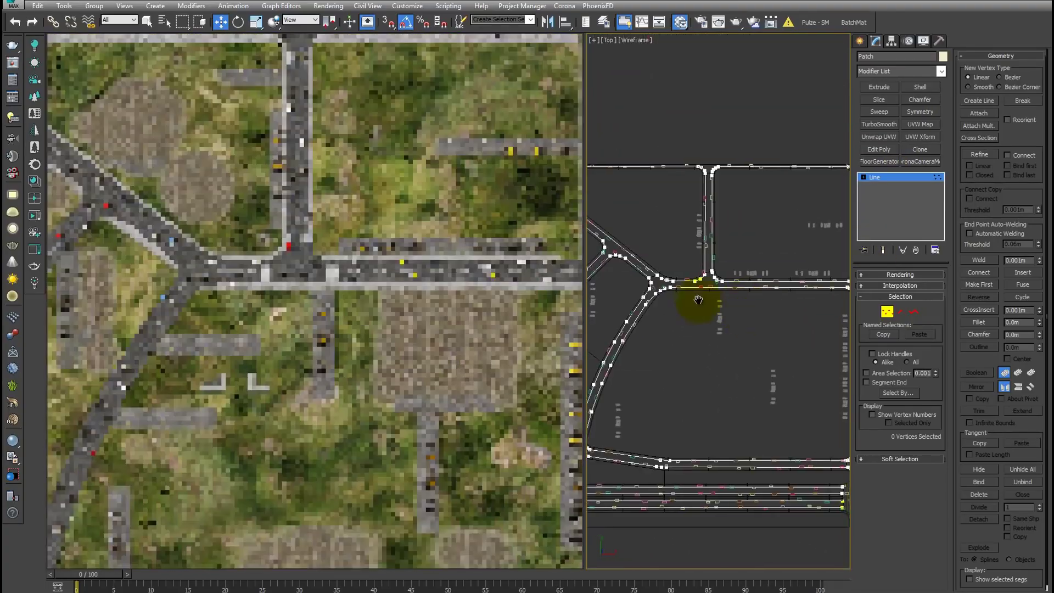
scroll(783, 235, "down", 2)
scroll(783, 235, "up", 3)
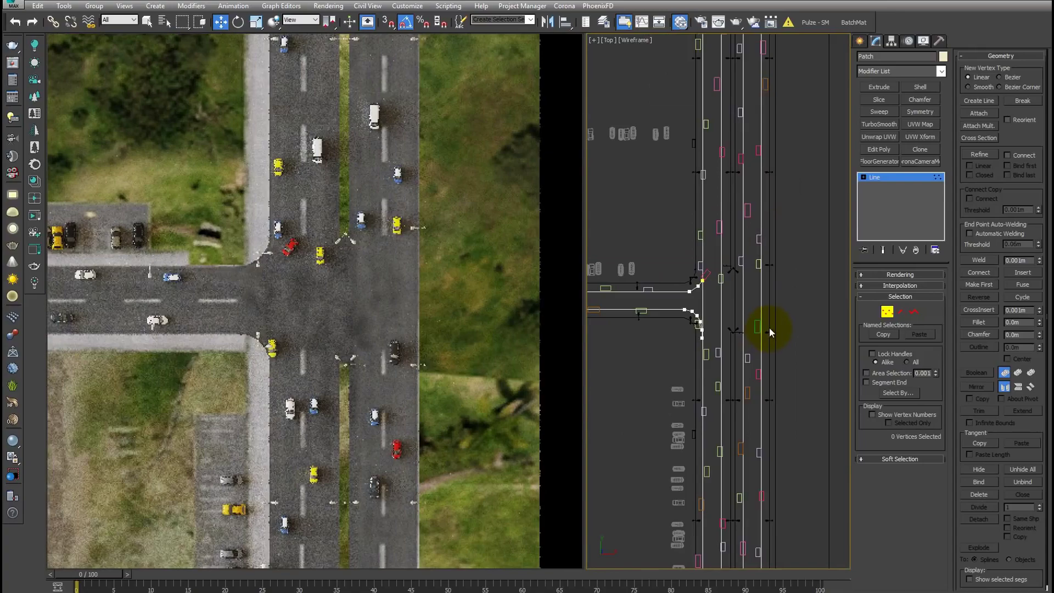
mouse_move(769, 327)
middle_mouse_down("alt")
mouse_move(773, 350)
mouse_move(740, 456)
mouse_move(773, 346)
mouse_move(747, 295)
middle_mouse_up("alt")
scroll(748, 287, "up", 3)
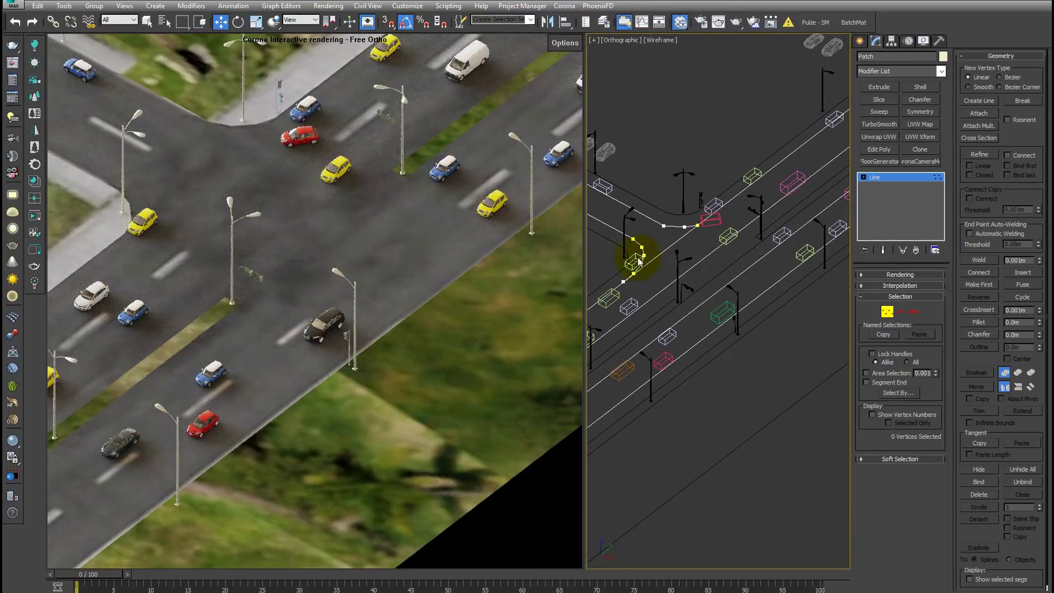
In Spline sub-object mode, reverse the direction of the two lane splines
left_click(914, 311)
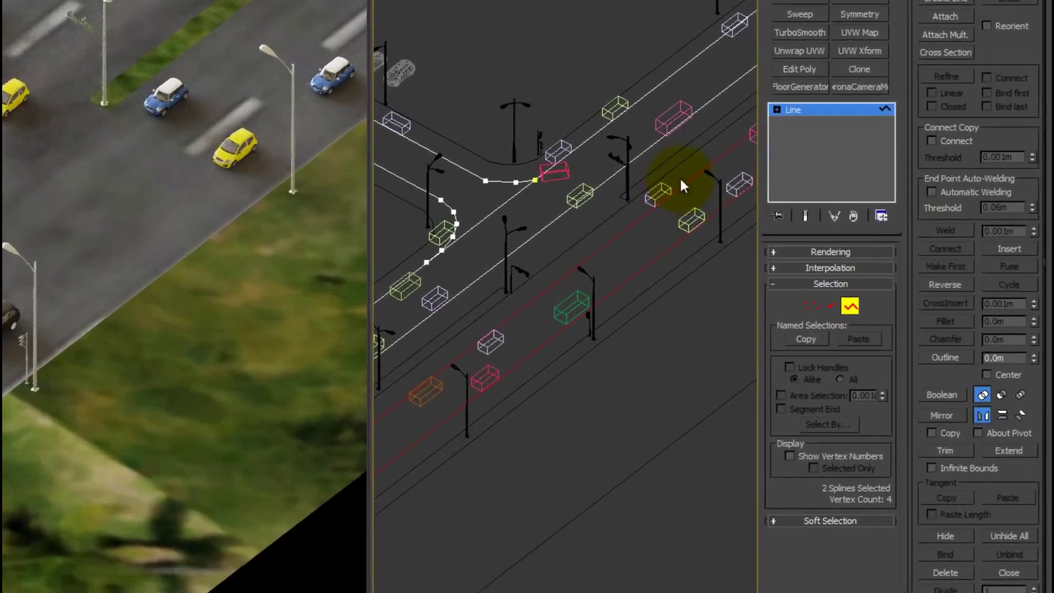
middle_click_drag(680, 185, 556, 289)
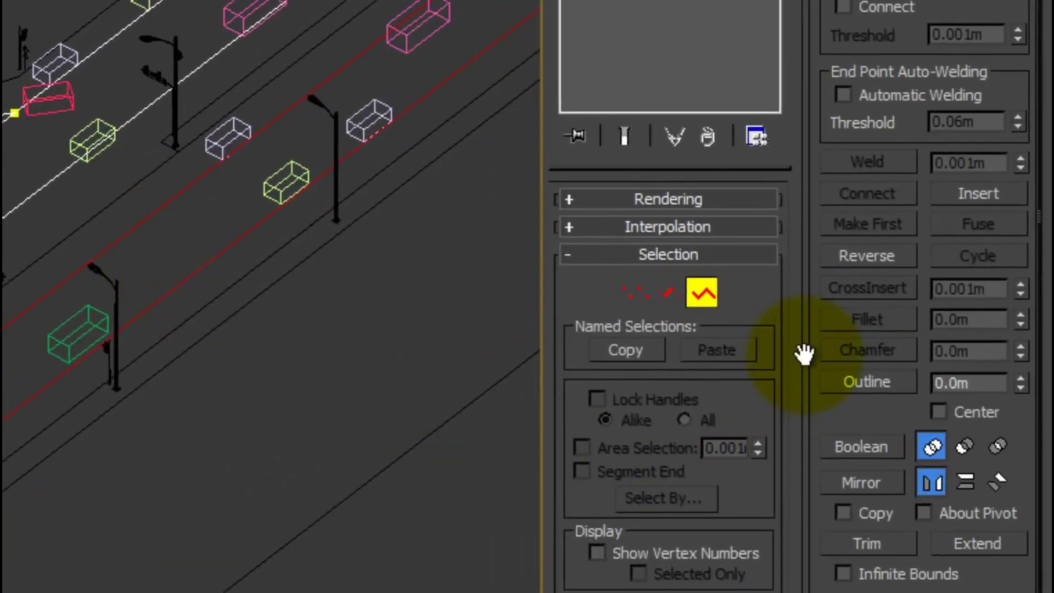
left_click(860, 256)
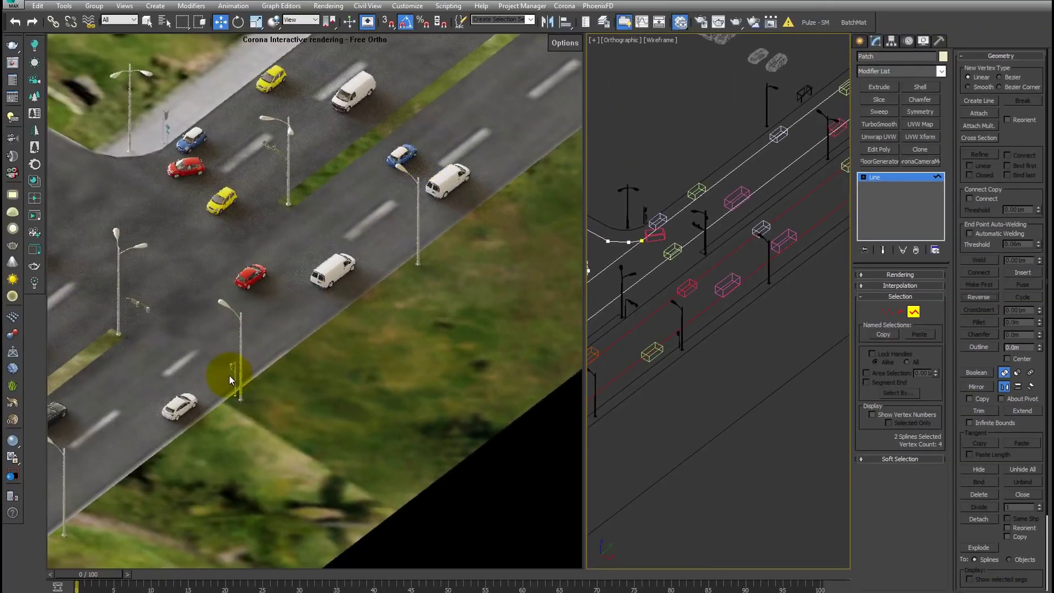
scroll(687, 327, "down", 3)
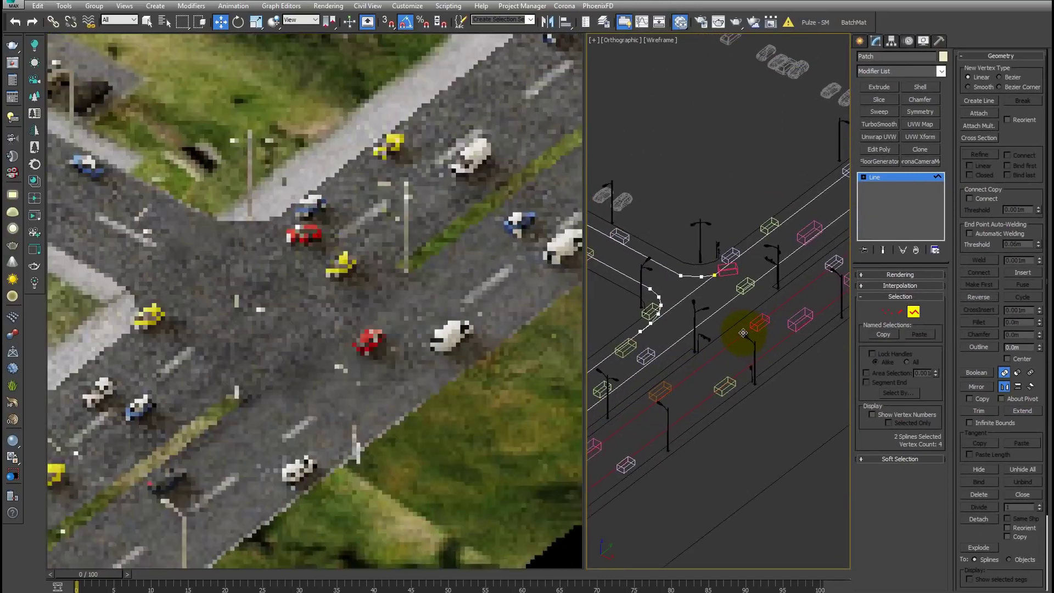
scroll(706, 270, "down", 3)
scroll(711, 242, "up", 5)
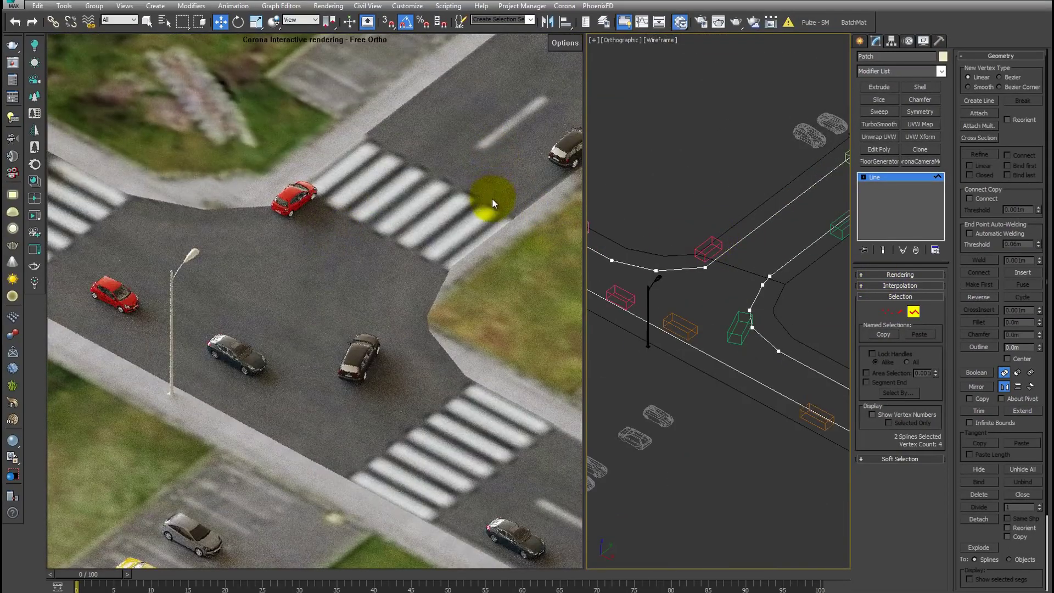
scroll(796, 239, "down", 4)
scroll(737, 258, "up", 4)
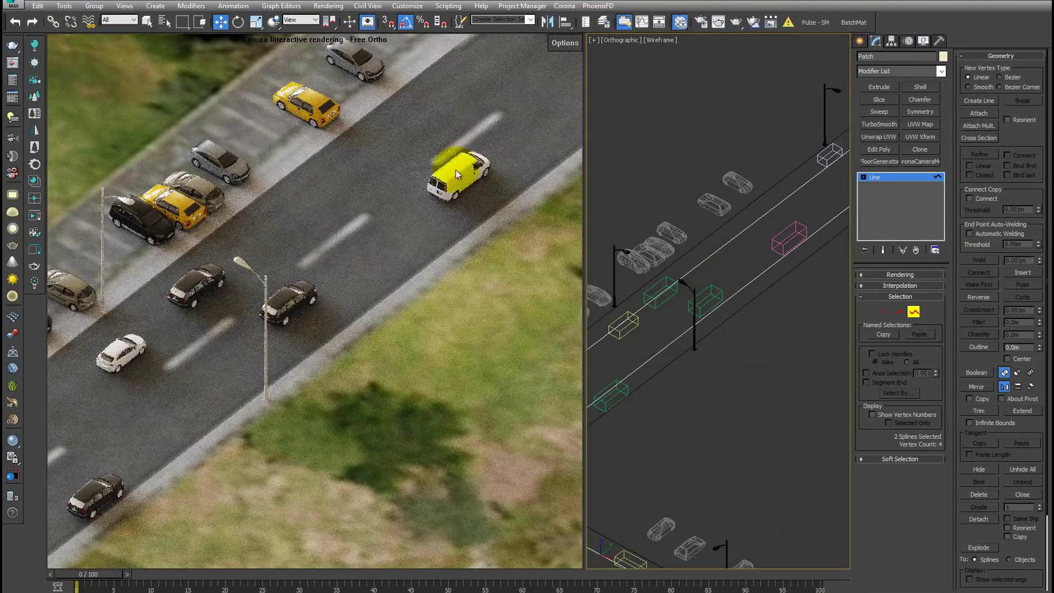
Reverse the upper road lane line, exit sub-object mode and zoom out
left_click(719, 276)
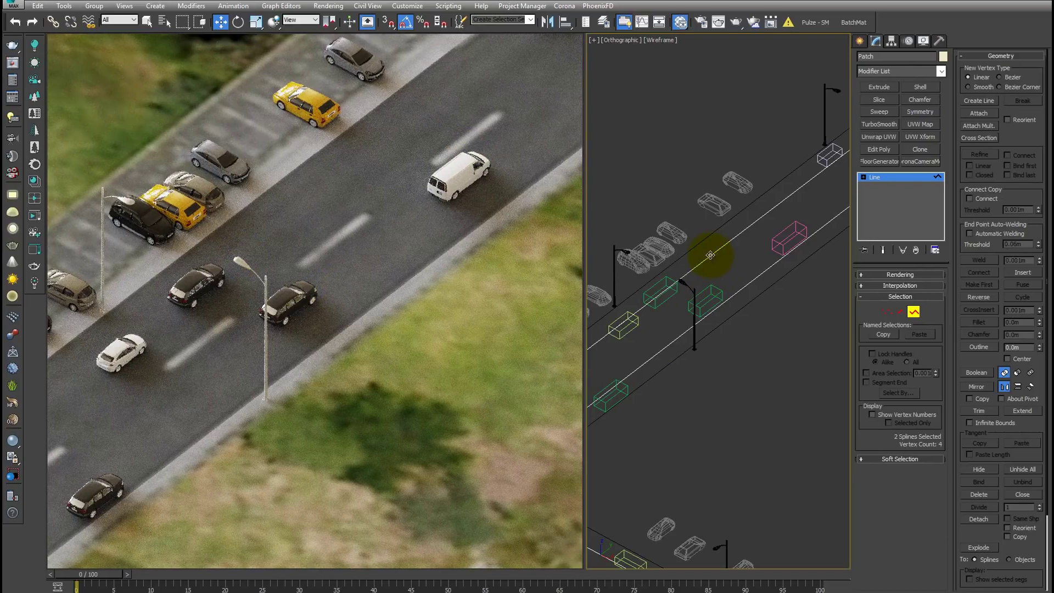
left_click(712, 264)
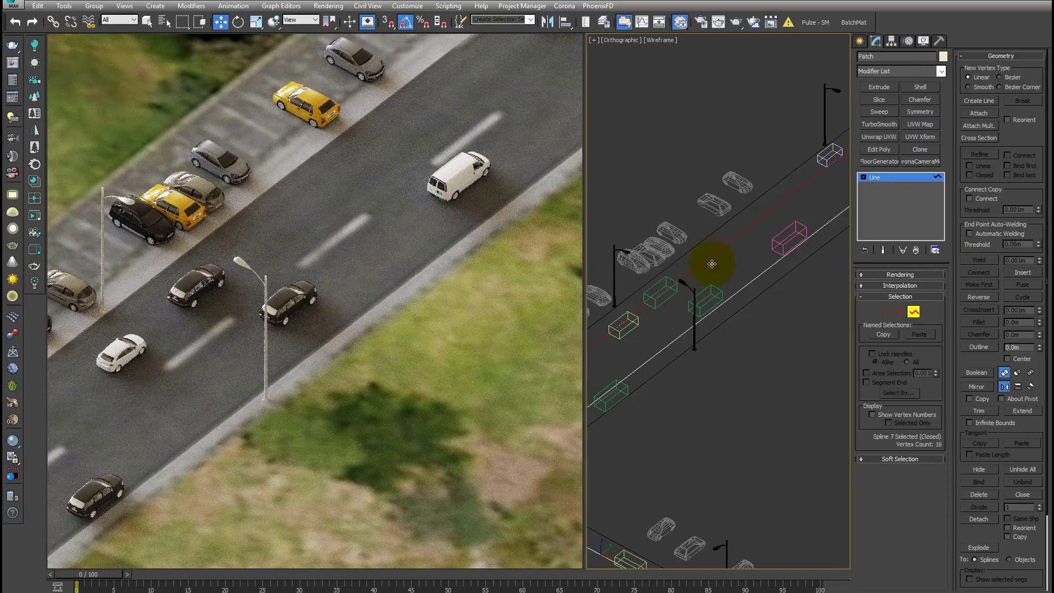
left_click(979, 298)
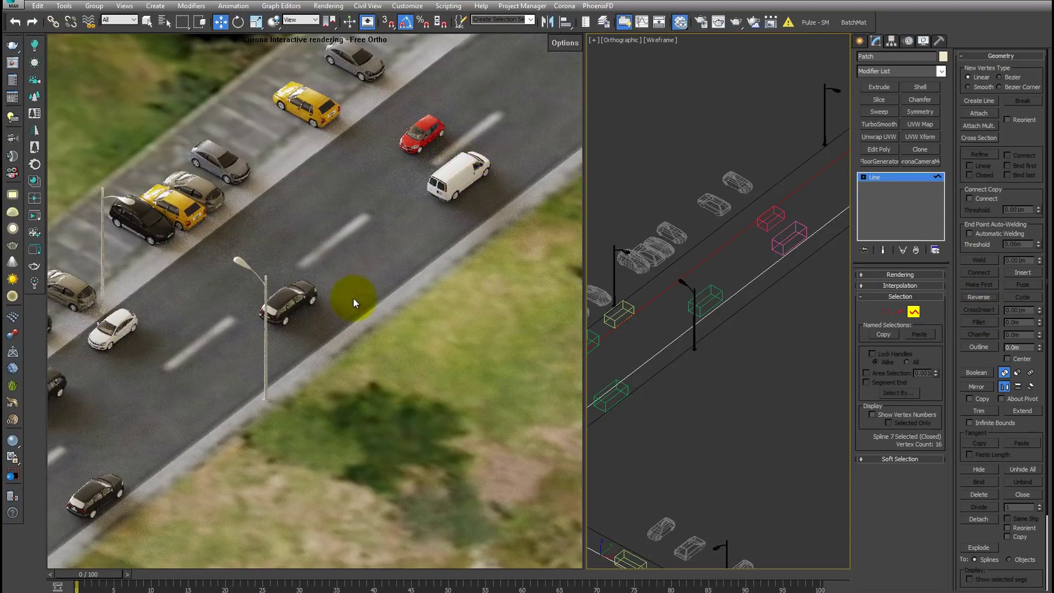
scroll(740, 303, "down", 6)
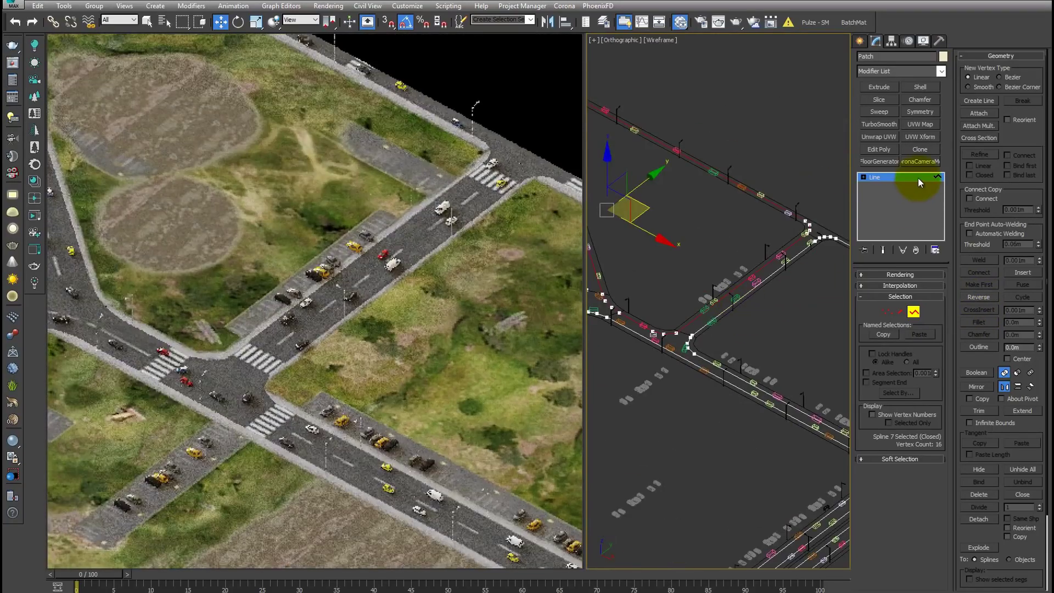
left_click(918, 178)
scroll(676, 329, "down", 3)
scroll(730, 320, "down", 3)
scroll(730, 321, "down", 2)
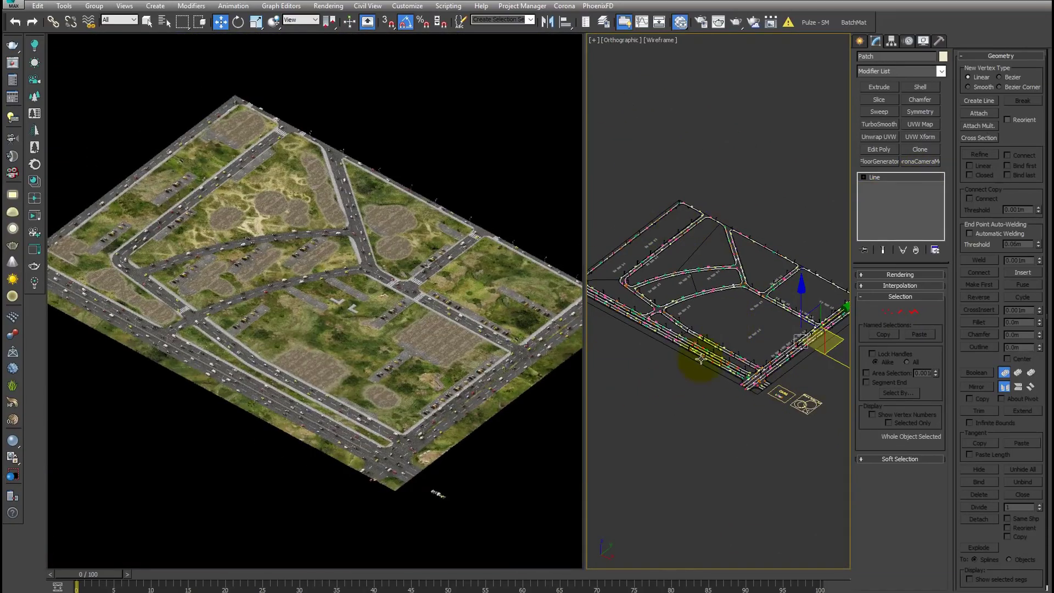
scroll(765, 327, "down", 2)
scroll(757, 331, "down", 2)
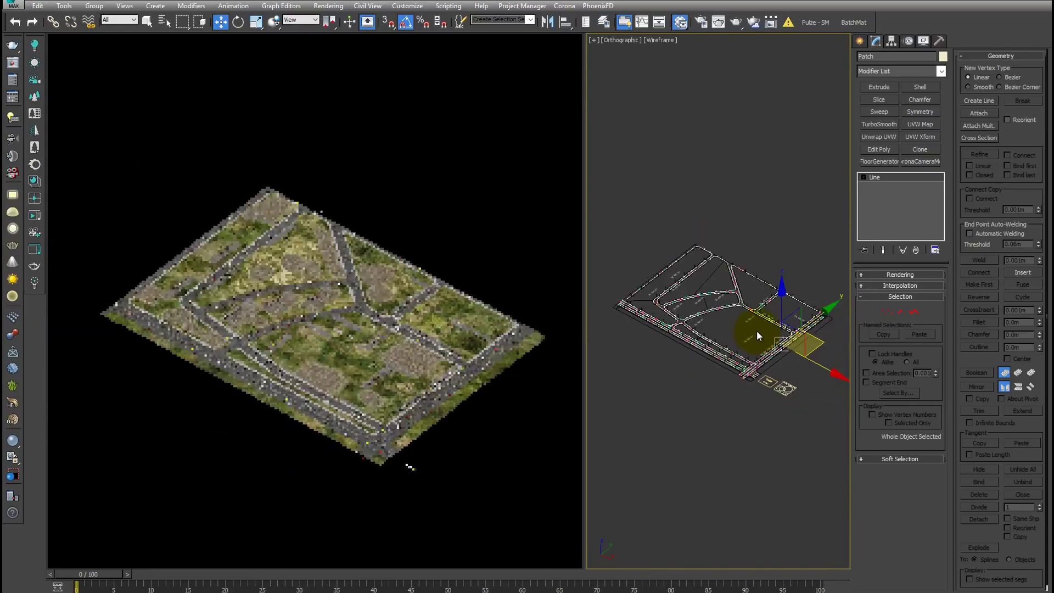
scroll(747, 332, "down", 1)
Select the Mesh Object, Corona Proxy and Vray Proxy trees in turn to inspect them
key("p")
middle_click_drag(737, 333, 750, 341)
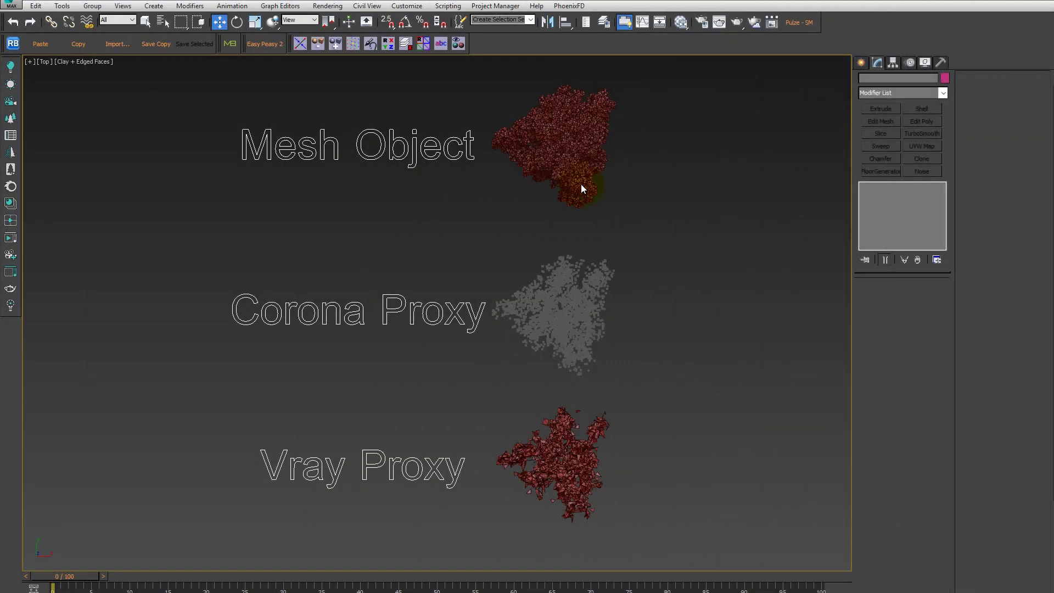
left_click(543, 144)
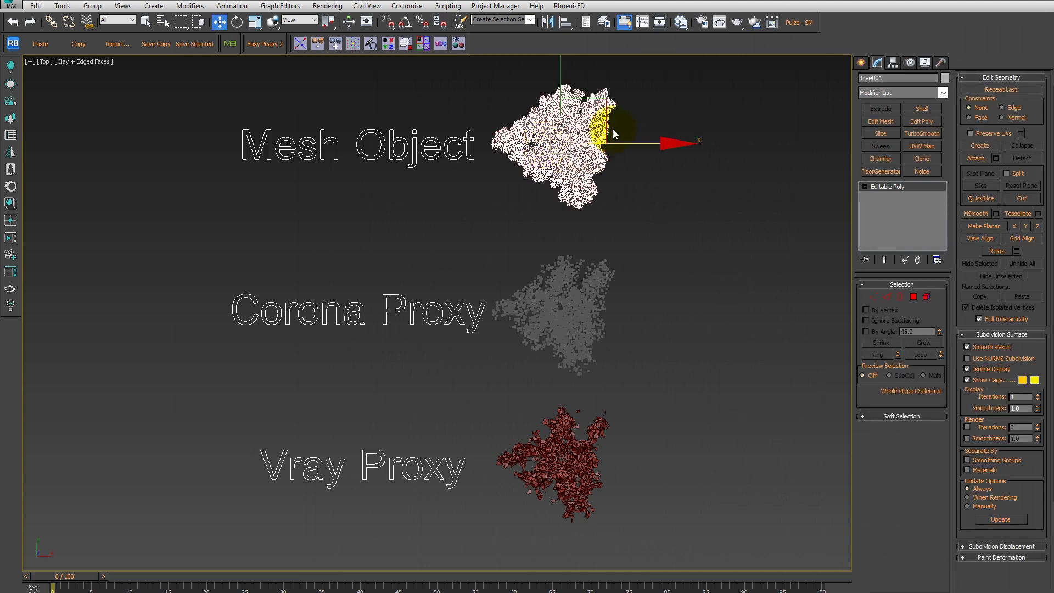
left_click(565, 306)
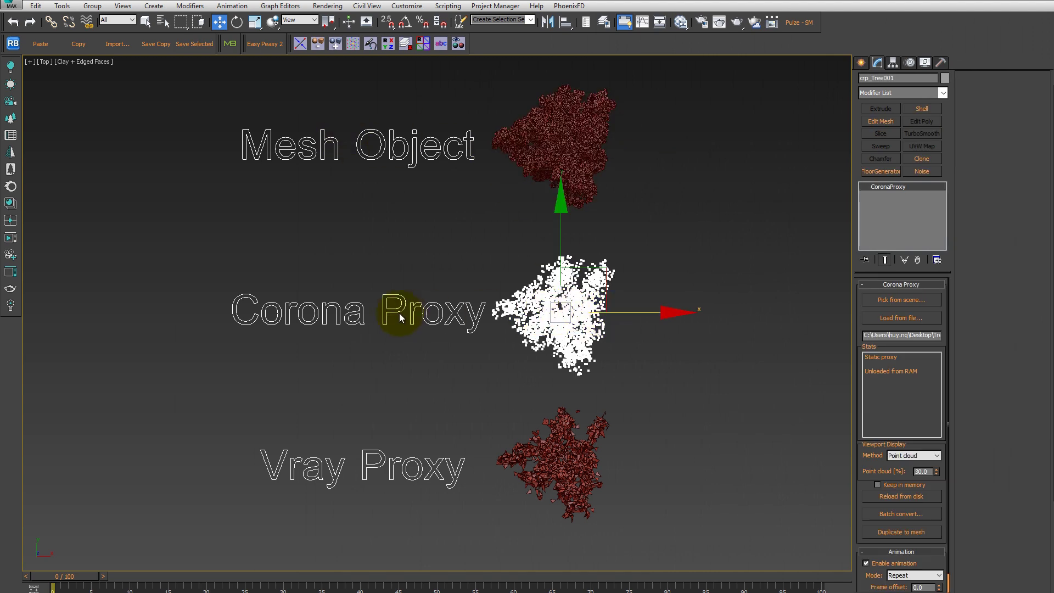
left_click(568, 471)
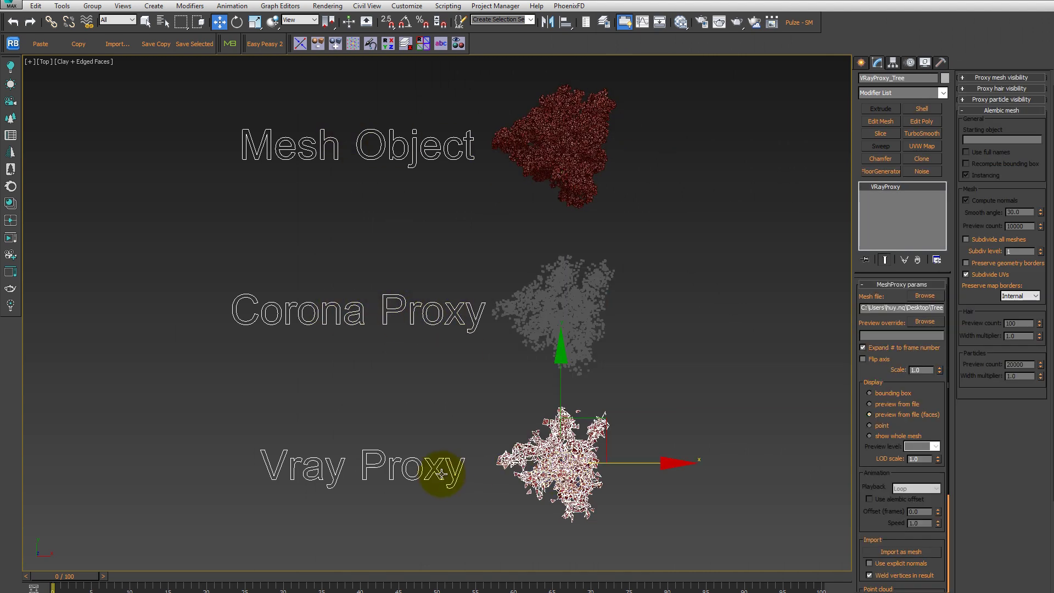
Tilt the view to a side-on angle and select the Corona proxy tree
left_click(652, 329)
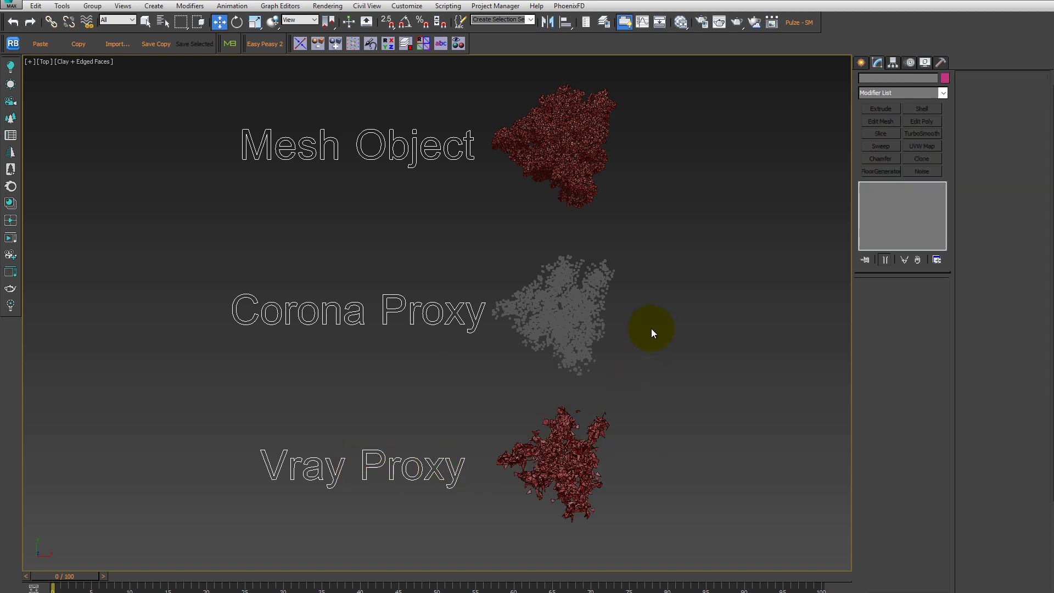
scroll(641, 294, "down", 3)
mouse_move(640, 295)
middle_mouse_down("alt")
mouse_move(522, 329)
mouse_move(570, 337)
mouse_move(505, 275)
middle_mouse_up("alt")
scroll(522, 329, "up", 2)
left_click(505, 286)
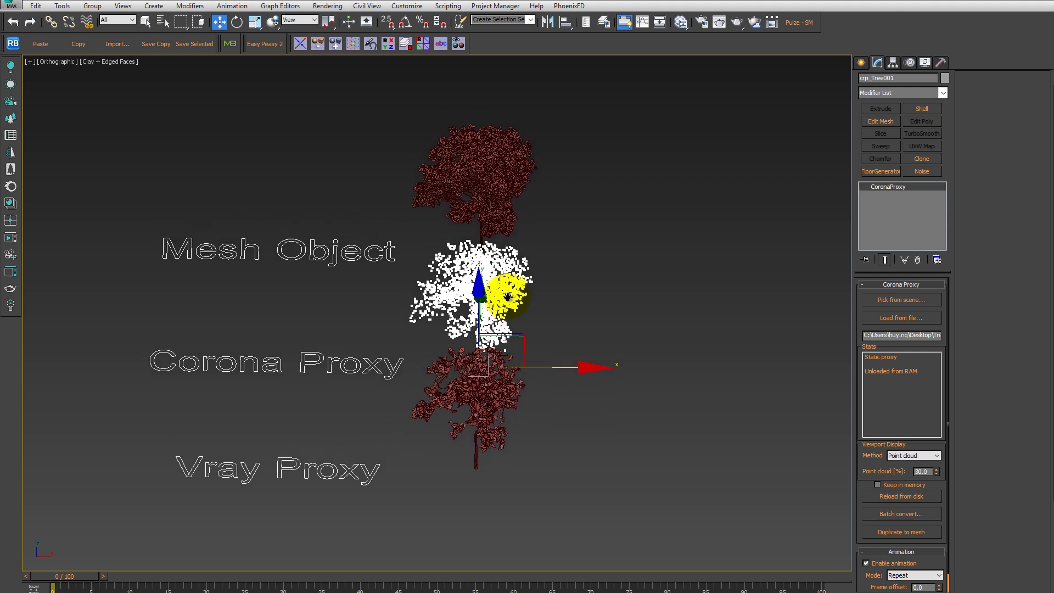
Duplicate the Corona proxy to mesh and move the crp_Tree001-mesh001 copy right
left_click(905, 532)
left_click(704, 321)
scroll(535, 337, "up", 2)
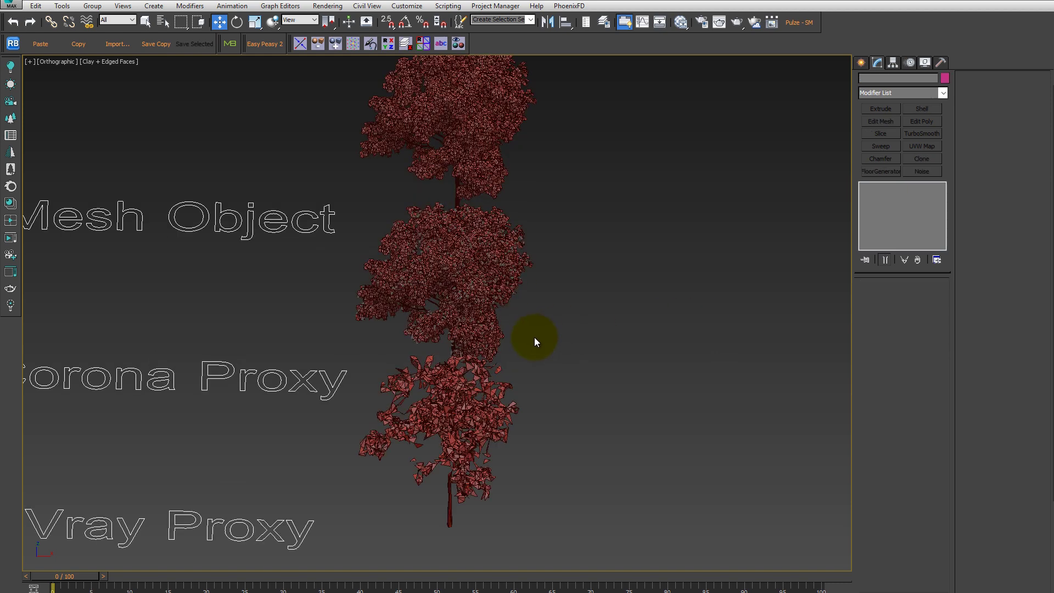
left_click(491, 337)
left_click_drag(549, 390, 827, 383)
left_click(927, 300)
middle_click_drag(720, 375, 684, 375)
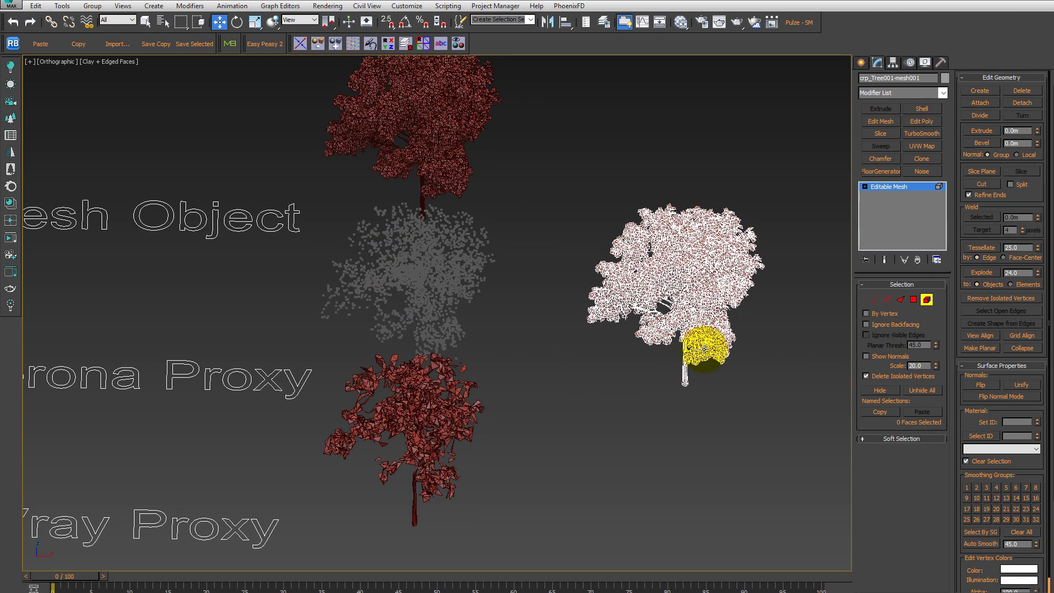
Inspect the mesh tree's trunk and leaf-cluster elements, then select a block of vertices
left_click(684, 375)
scroll(684, 375, "up", 3)
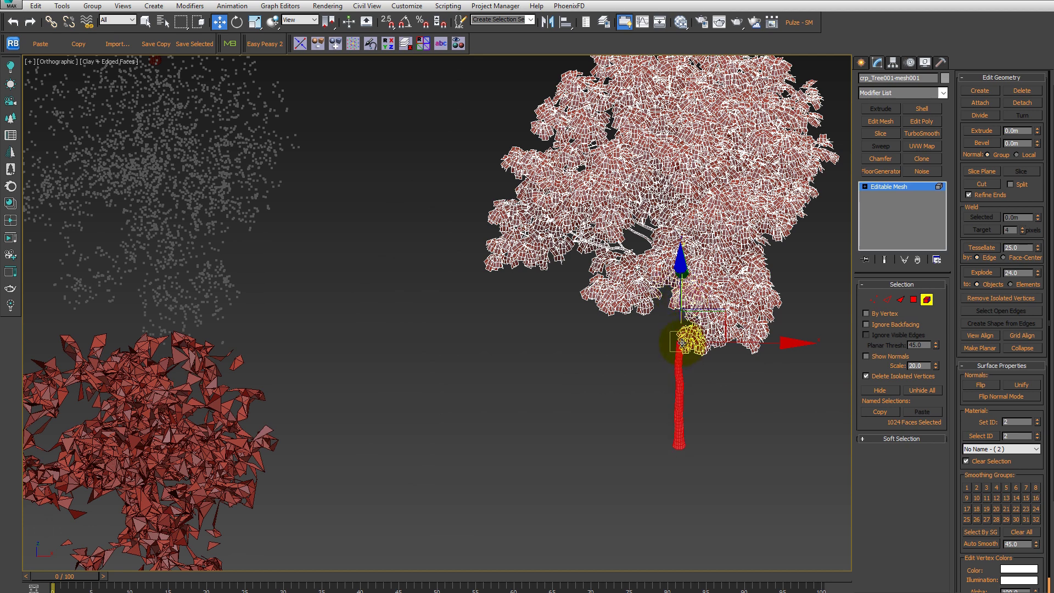
left_click(645, 239)
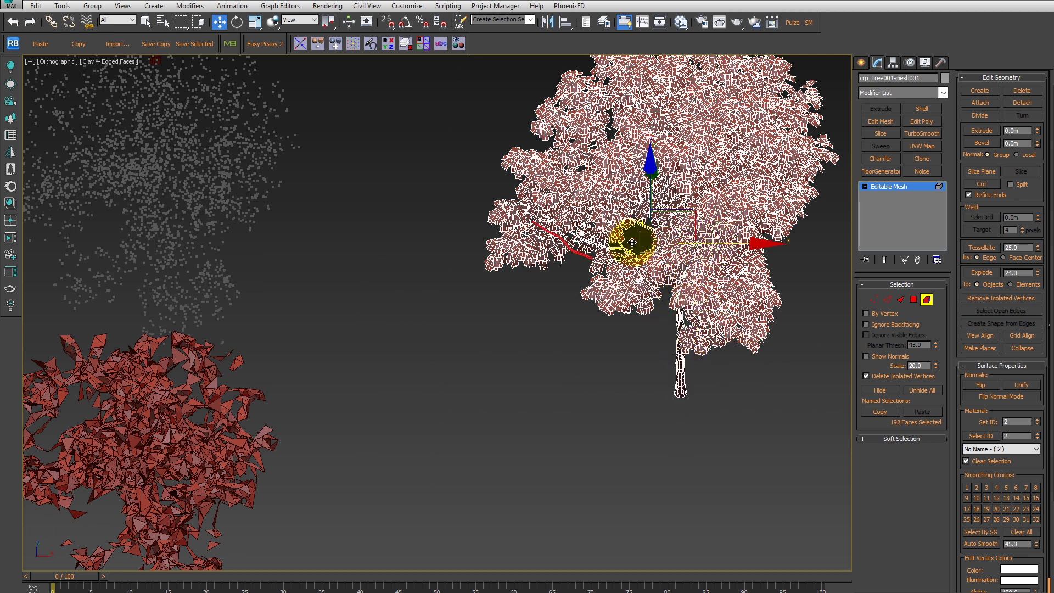
key("1")
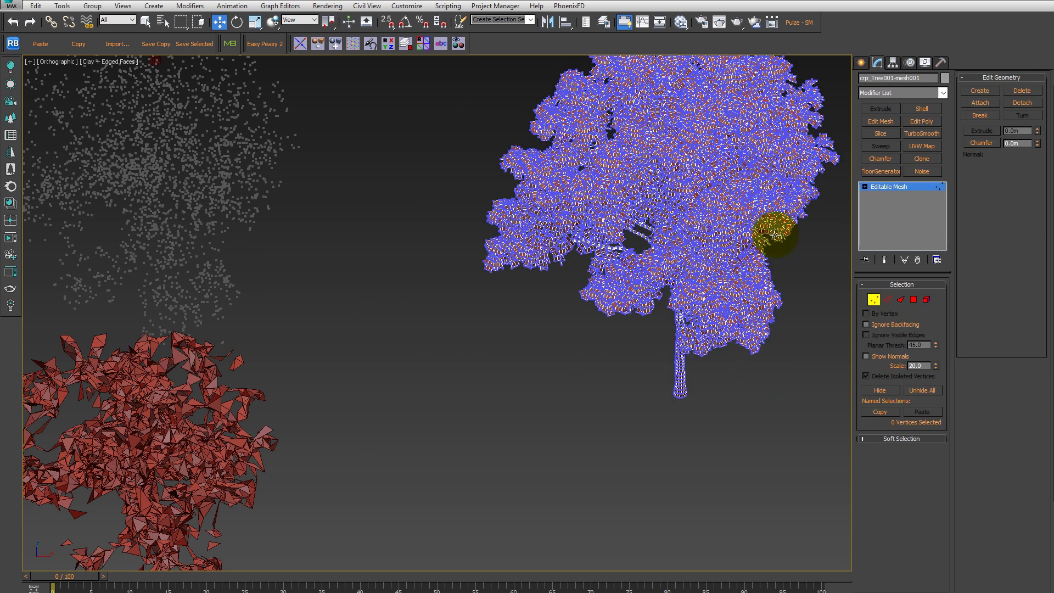
scroll(772, 236, "down", 3)
left_click_drag(698, 339, 694, 374)
mouse_move(725, 368)
middle_mouse_down("alt")
mouse_move(677, 331)
mouse_move(716, 354)
middle_mouse_up("alt")
Leave vertex editing, deselect the tree mesh and orbit to frame the whole scene
key("1")
key("1")
middle_click_drag(757, 240, 703, 298, "alt")
left_click(738, 255)
key("ctrl+z")
left_click(898, 189)
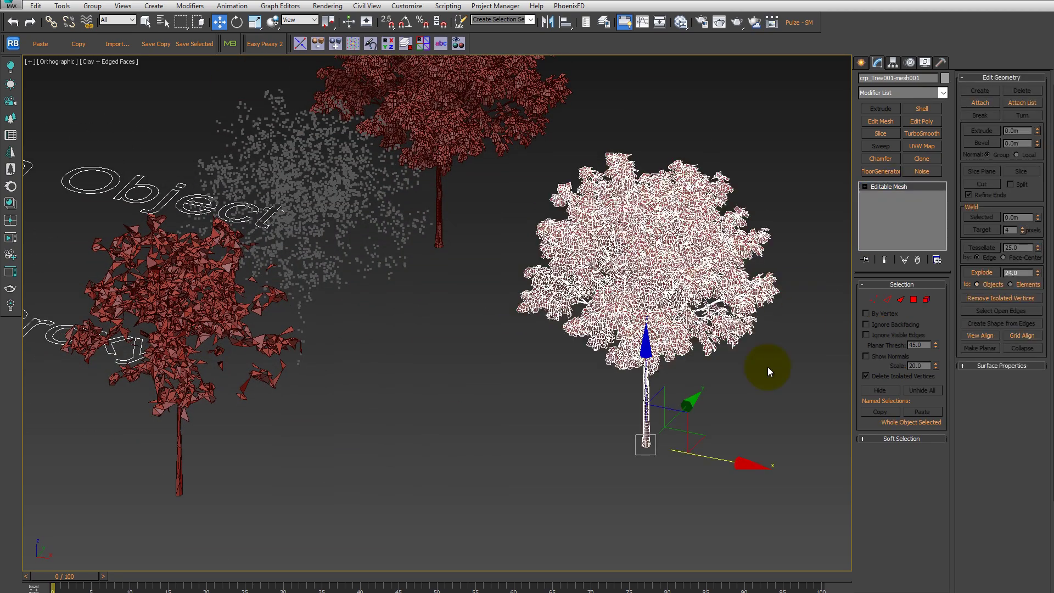
left_click(768, 366)
scroll(768, 367, "down", 10)
middle_click_drag(648, 353, 625, 384, "alt")
Show the V-Ray proxy tree as its whole mesh in the viewport
scroll(489, 374, "up", 3)
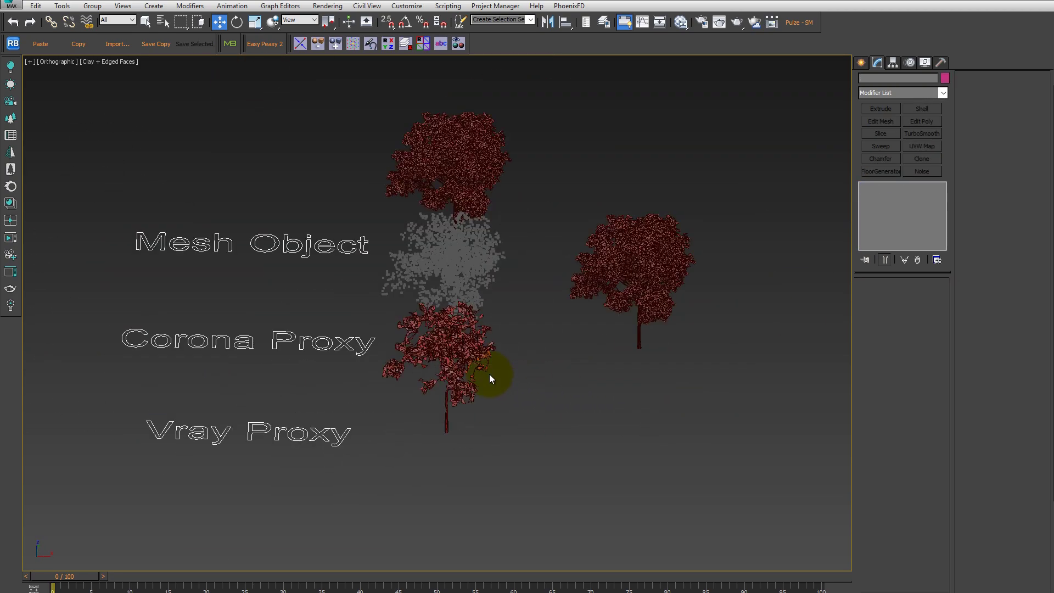
left_click(478, 367)
middle_click_drag(464, 357, 483, 364, "alt")
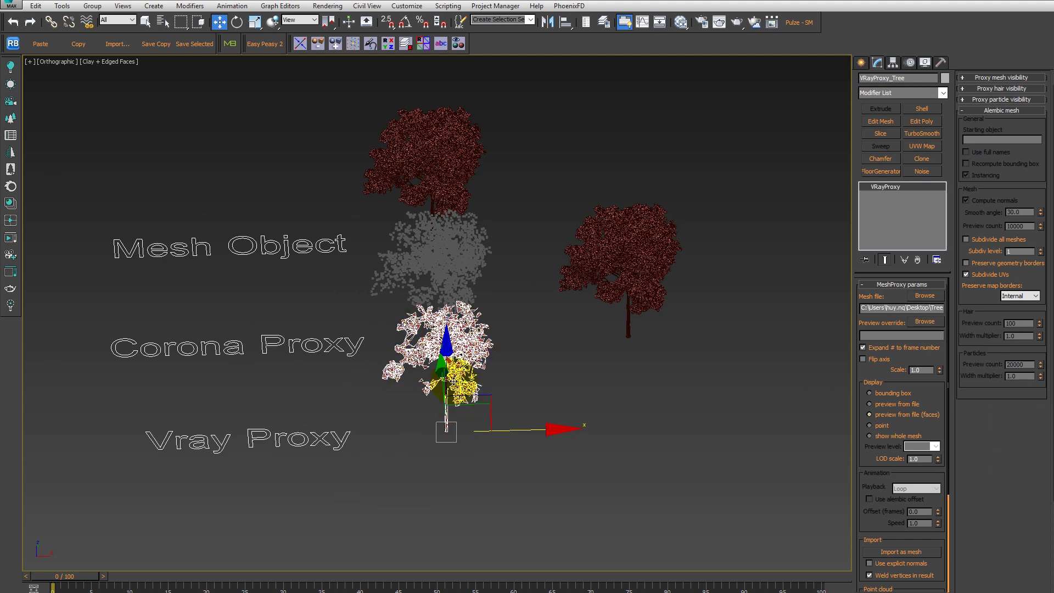
left_click(887, 437)
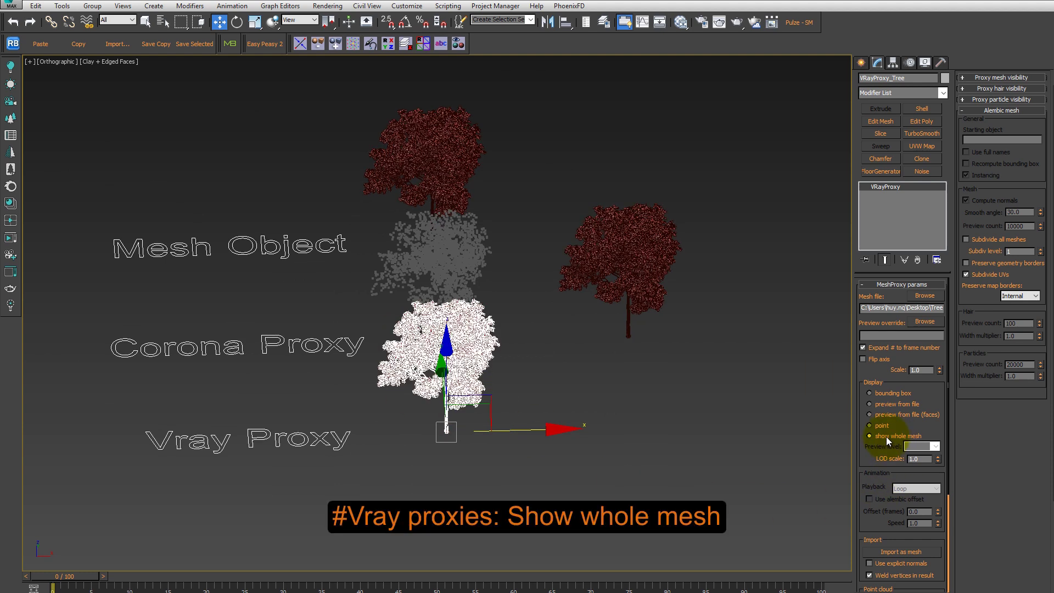
left_click(526, 487)
Clone the V-Ray proxy tree off to the right of the labelled trees
scroll(465, 377, "up", 4)
left_click(465, 376)
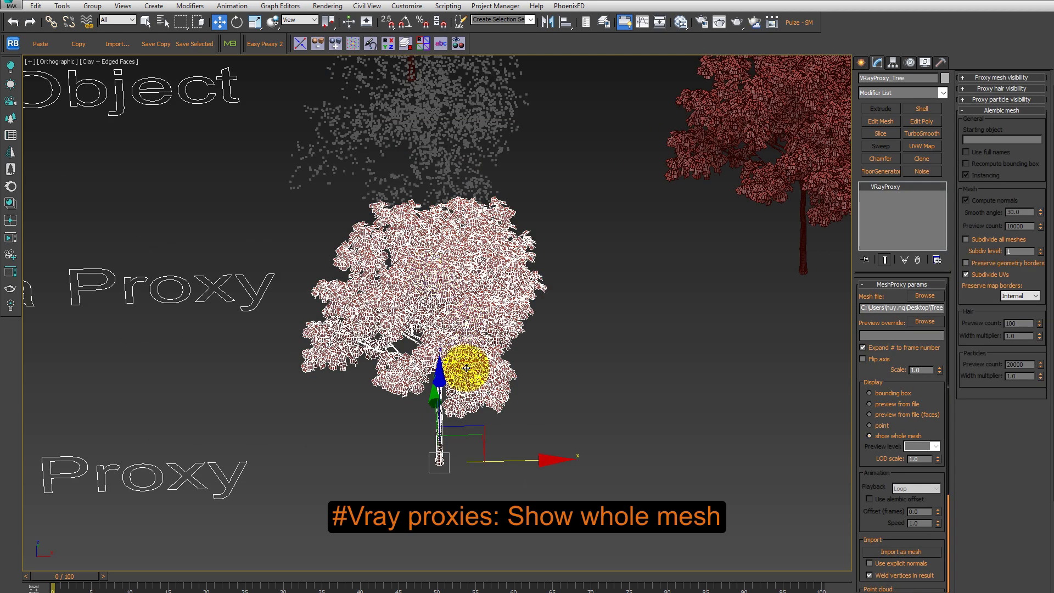
scroll(464, 376, "down", 4)
left_click_drag(487, 422, 671, 424, "shift")
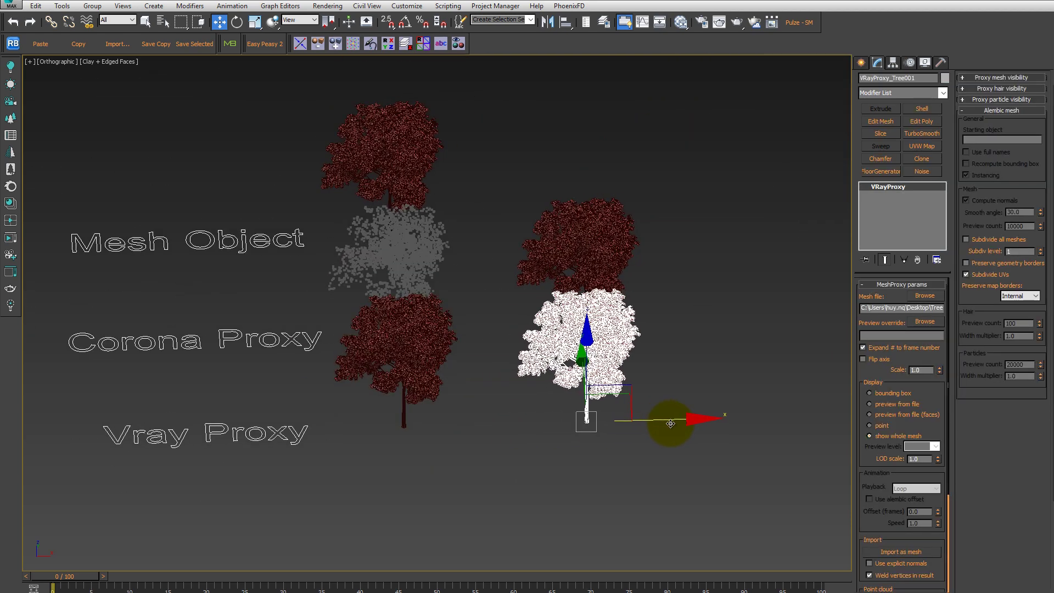
left_click(541, 358)
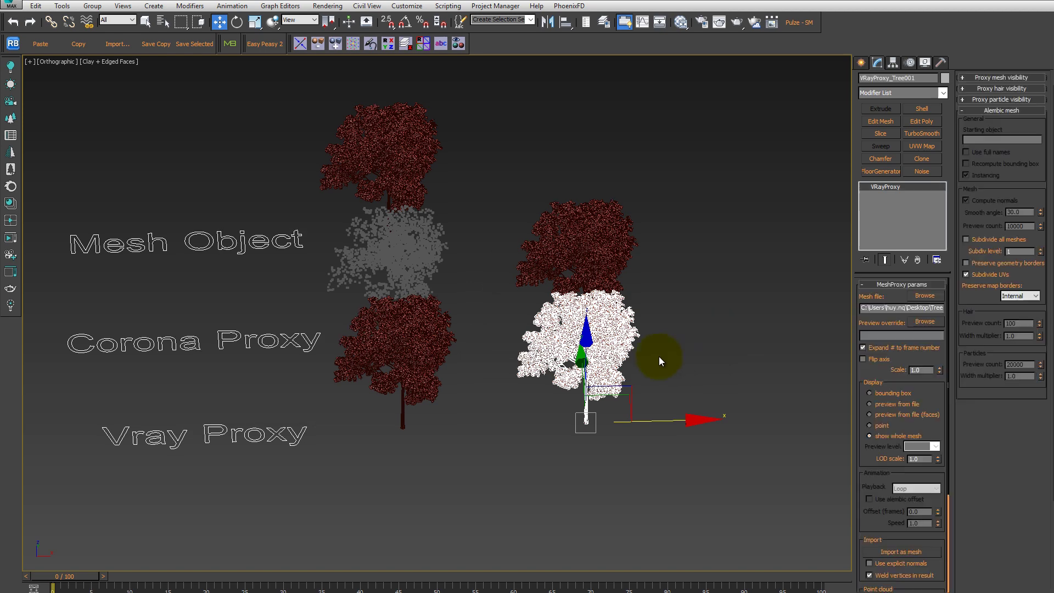
Convert the tree copy to an editable mesh
right_click(614, 343)
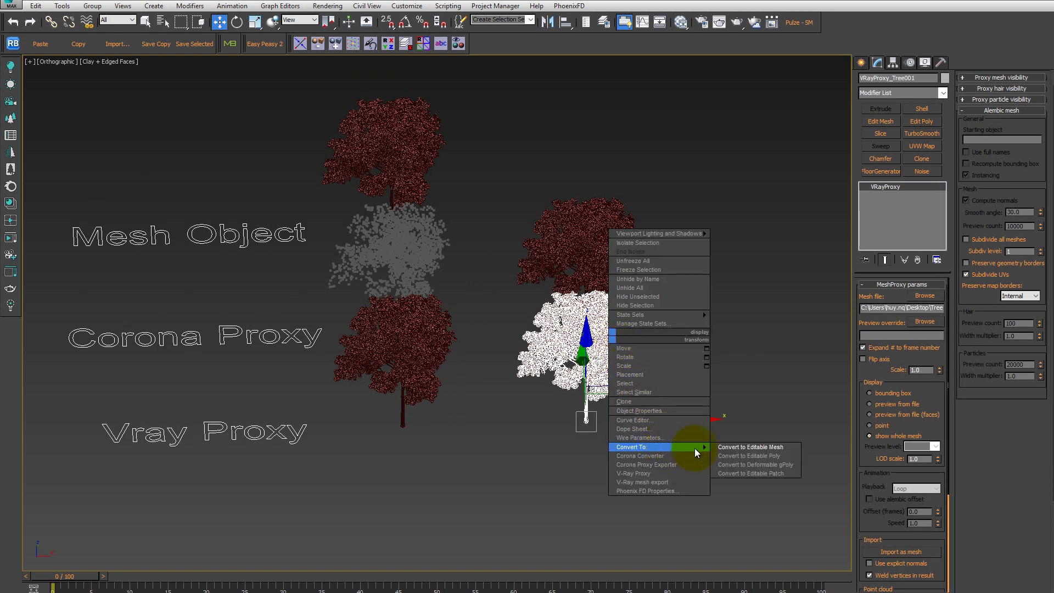
left_click(740, 449)
left_click(627, 381)
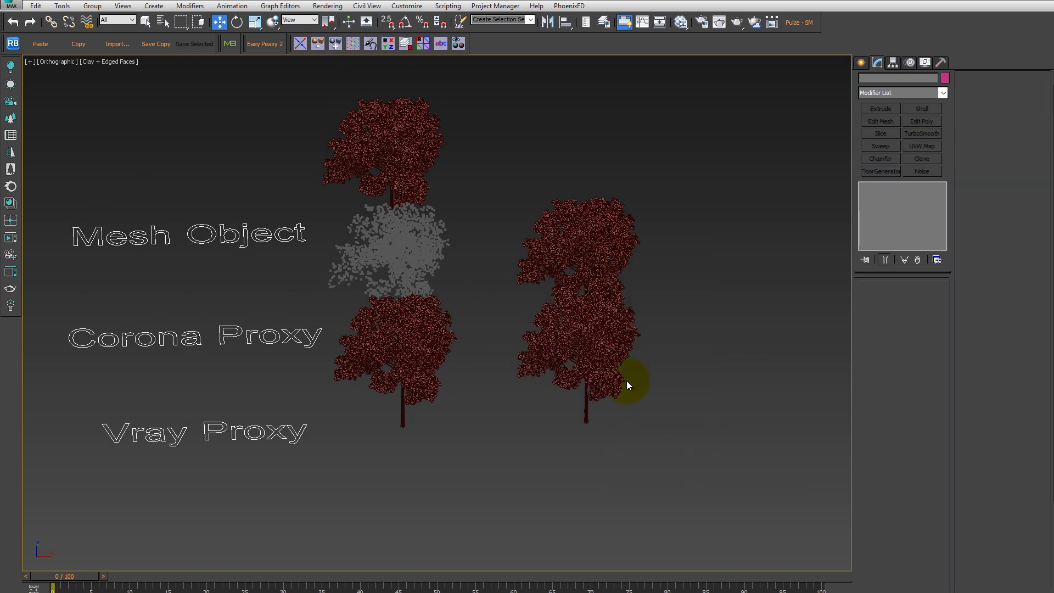
left_click(615, 349)
middle_click_drag(616, 349, 649, 364, "alt")
Delete two blocks of vertices from the copied tree mesh
key("1")
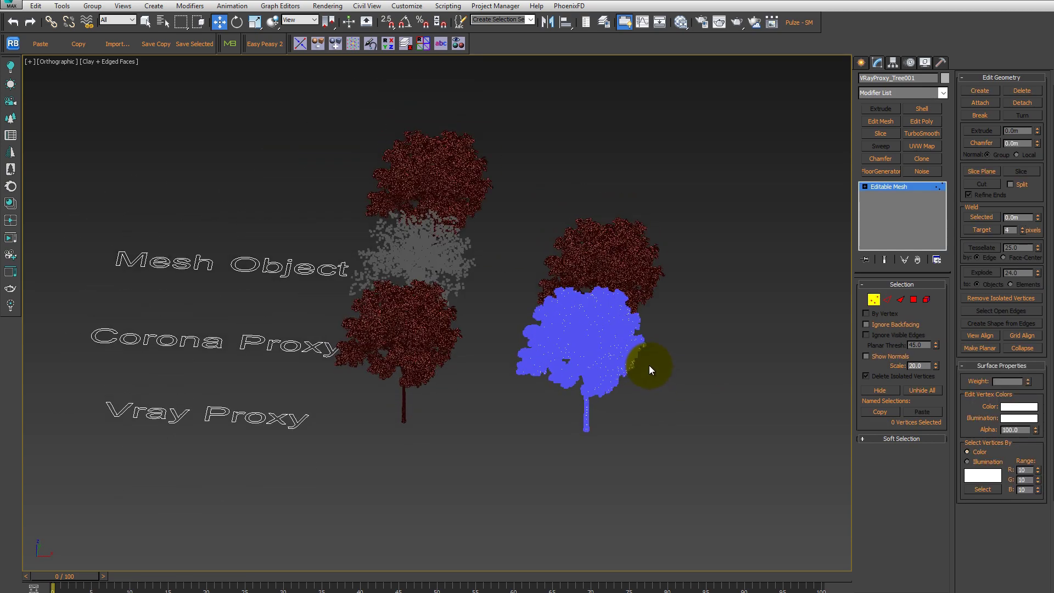
scroll(649, 364, "up", 5)
left_click_drag(461, 279, 547, 434)
key("Delete")
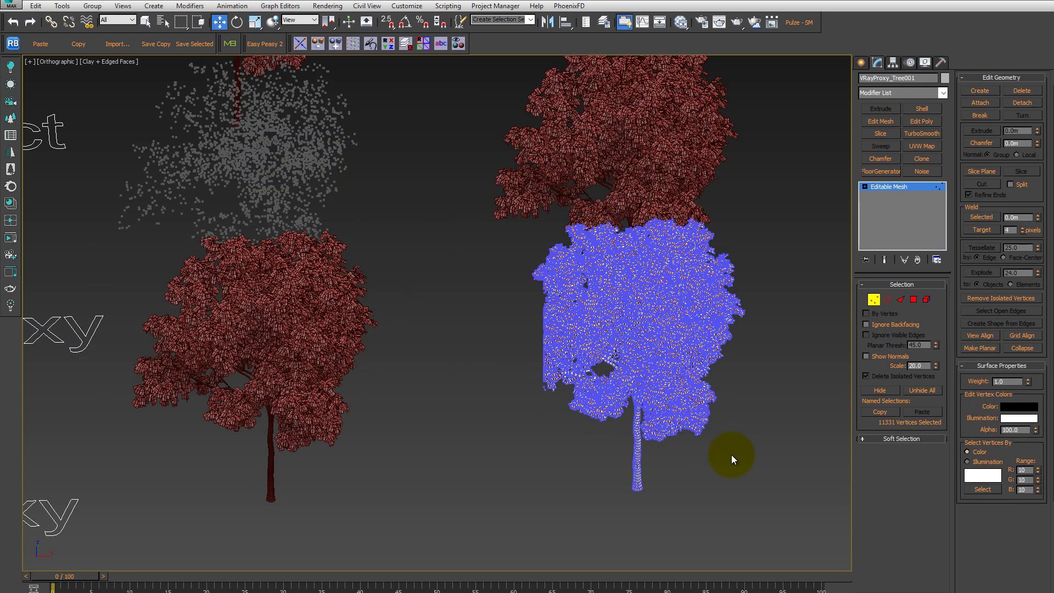
left_click_drag(679, 353, 675, 332)
key("Delete")
mouse_move(693, 367)
middle_mouse_down("alt")
mouse_move(687, 323)
mouse_move(706, 365)
middle_mouse_up("alt")
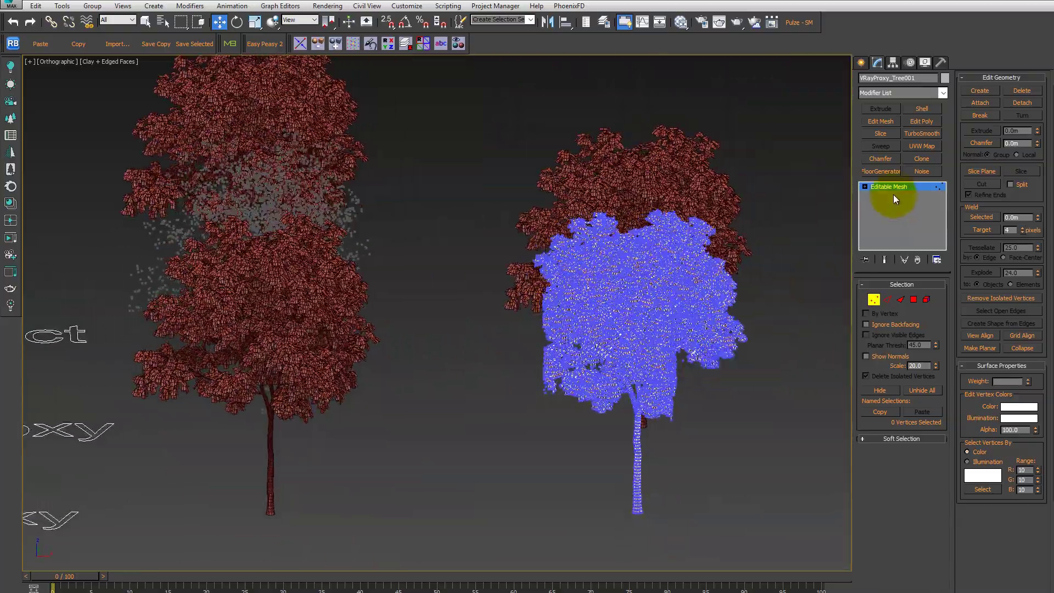
Return to object level and orbit around the copied tree to inspect it
left_click(890, 187)
left_click(842, 306)
scroll(692, 364, "up", 3)
left_click(655, 373)
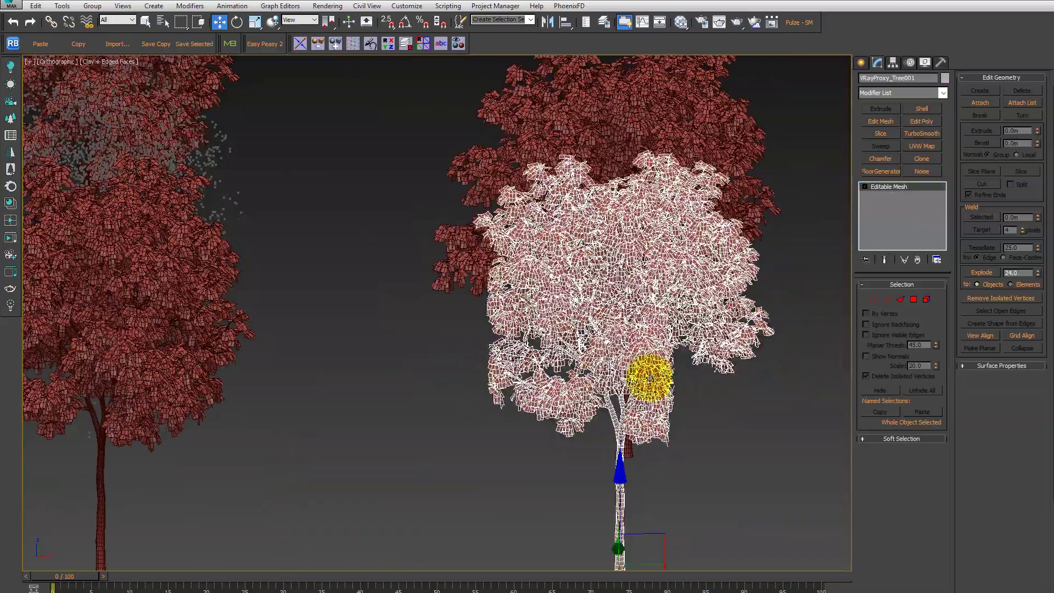
mouse_move(649, 377)
middle_mouse_down("alt")
mouse_move(670, 381)
mouse_move(595, 379)
middle_mouse_up("alt")
left_click(595, 380)
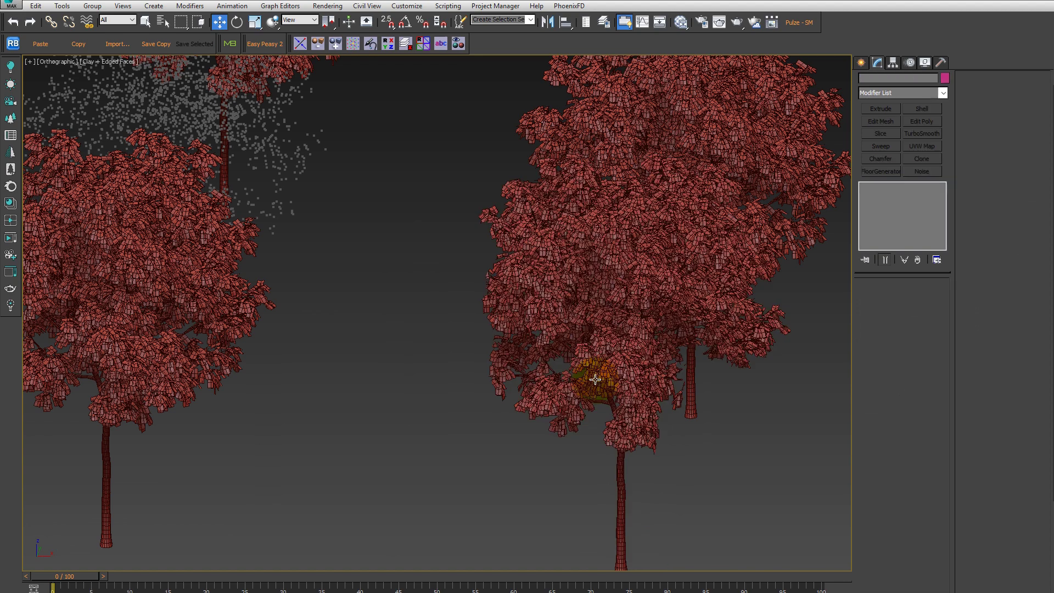
scroll(599, 377, "down", 4)
left_click(598, 377)
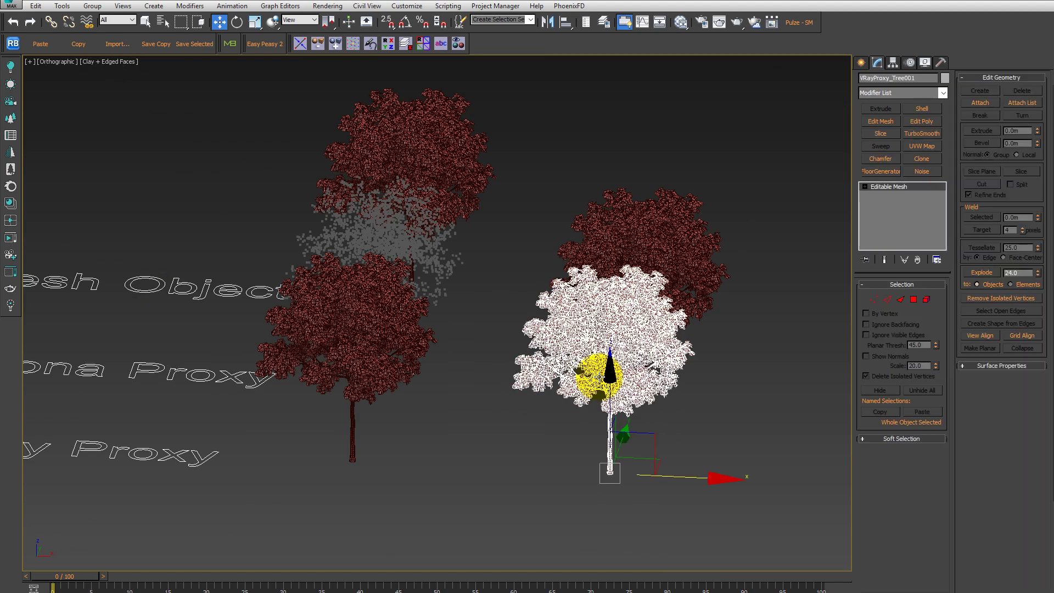
mouse_move(708, 367)
middle_mouse_down("alt")
mouse_move(654, 371)
mouse_move(749, 358)
mouse_move(631, 365)
mouse_move(597, 352)
middle_mouse_up("alt")
left_click(749, 357)
scroll(633, 384, "up", 2)
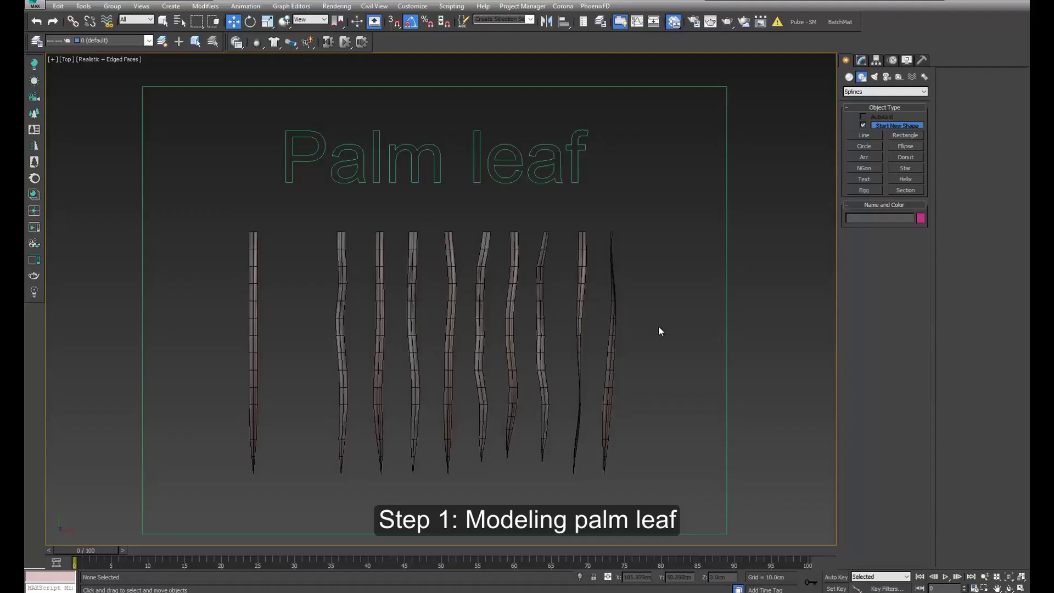
Create a Corona Scatter object below the palm leaves and shift it right and down
left_click(584, 309)
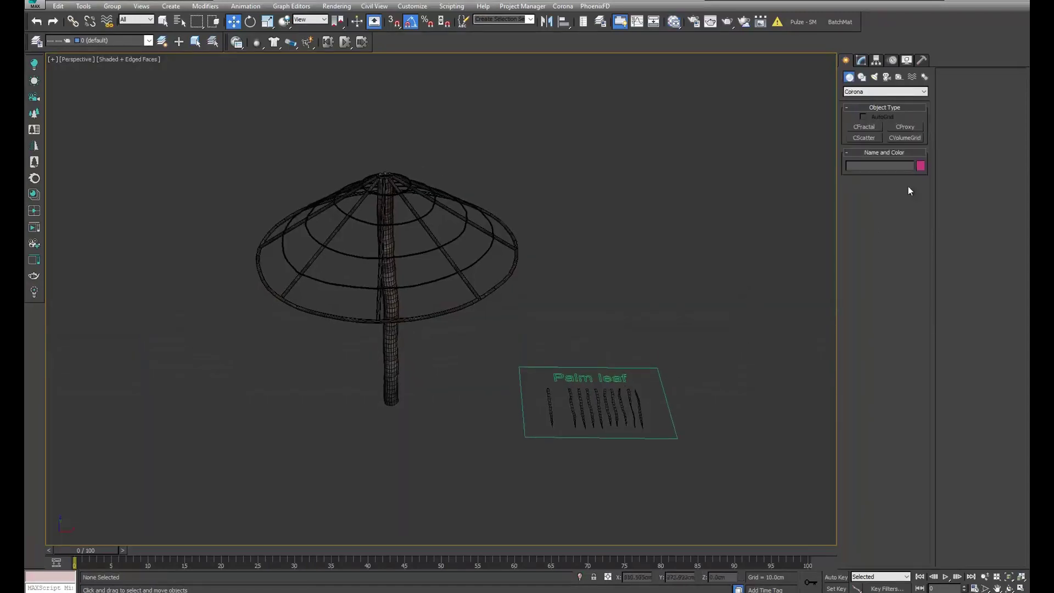
left_click(866, 140)
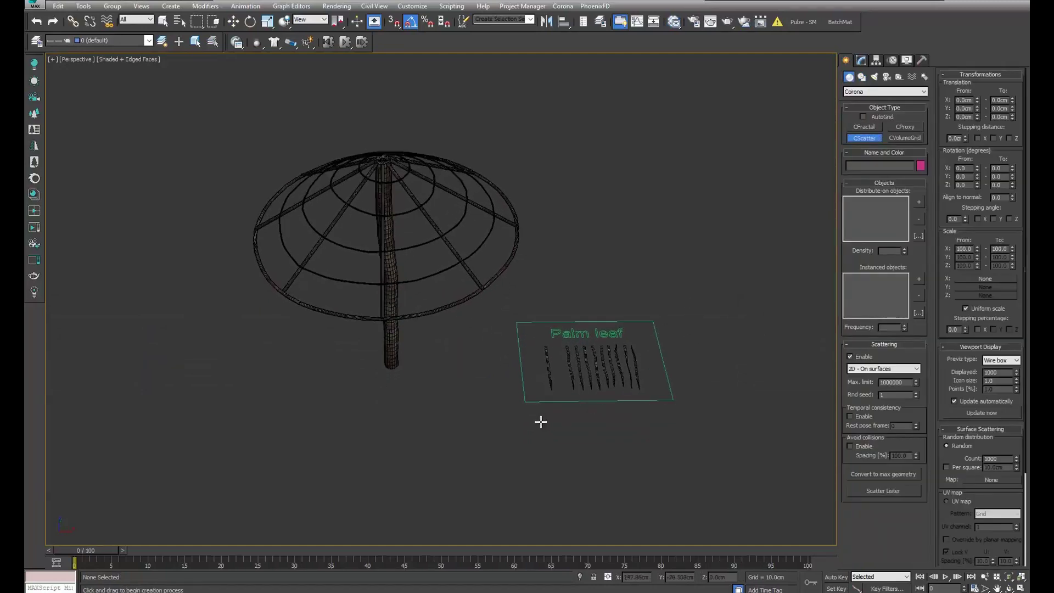
left_click_drag(536, 422, 562, 451)
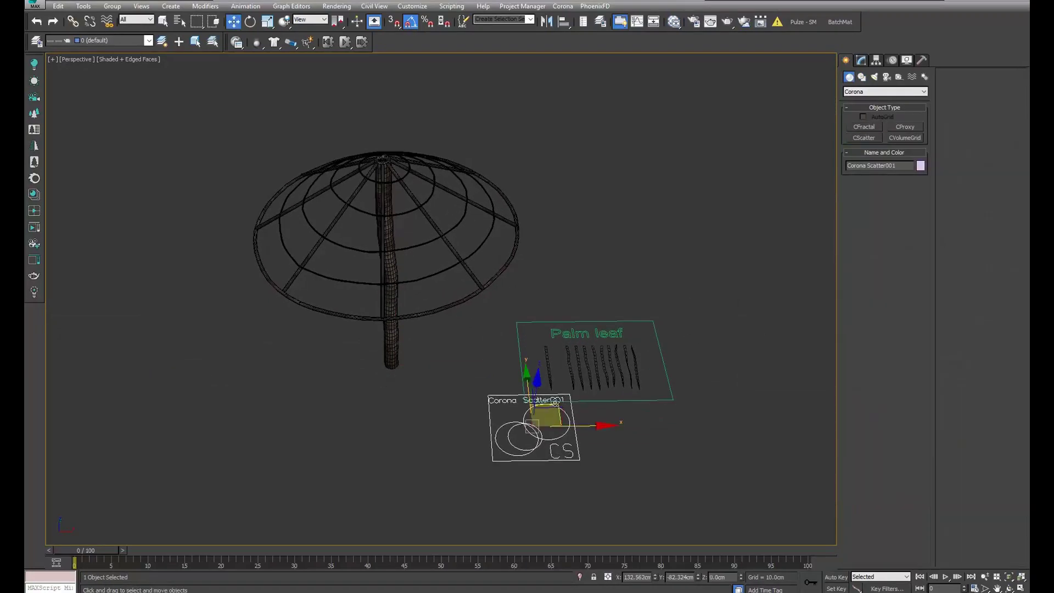
left_click_drag(555, 404, 599, 423)
Frame the new scatter object in Top view
middle_click_drag(612, 293, 639, 297)
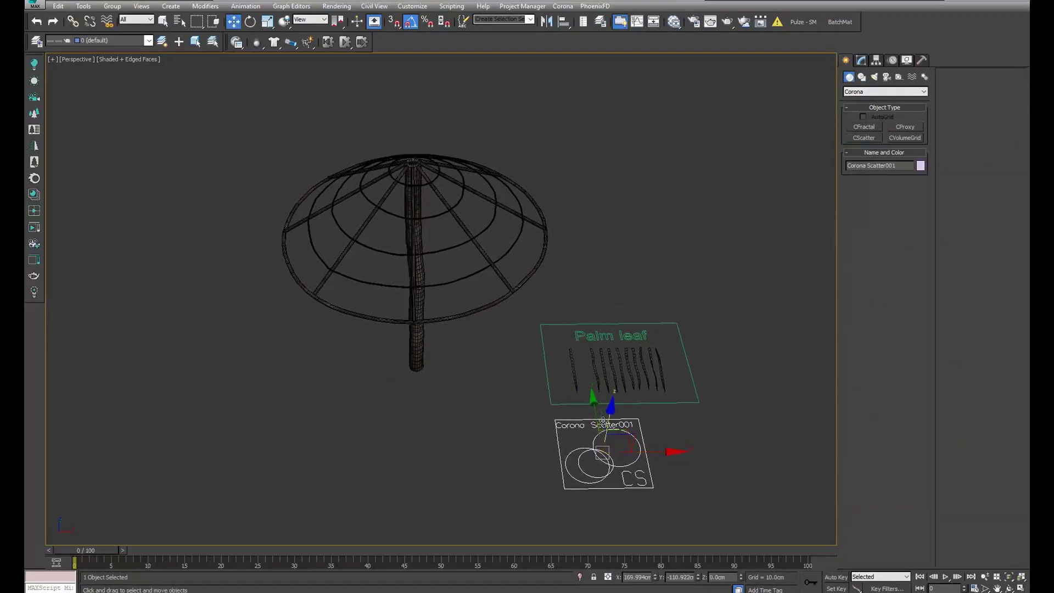
mouse_move(603, 421)
middle_mouse_down("alt")
mouse_move(464, 306)
mouse_move(486, 318)
mouse_move(466, 311)
mouse_move(436, 342)
middle_mouse_up("alt")
key("t")
key("z")
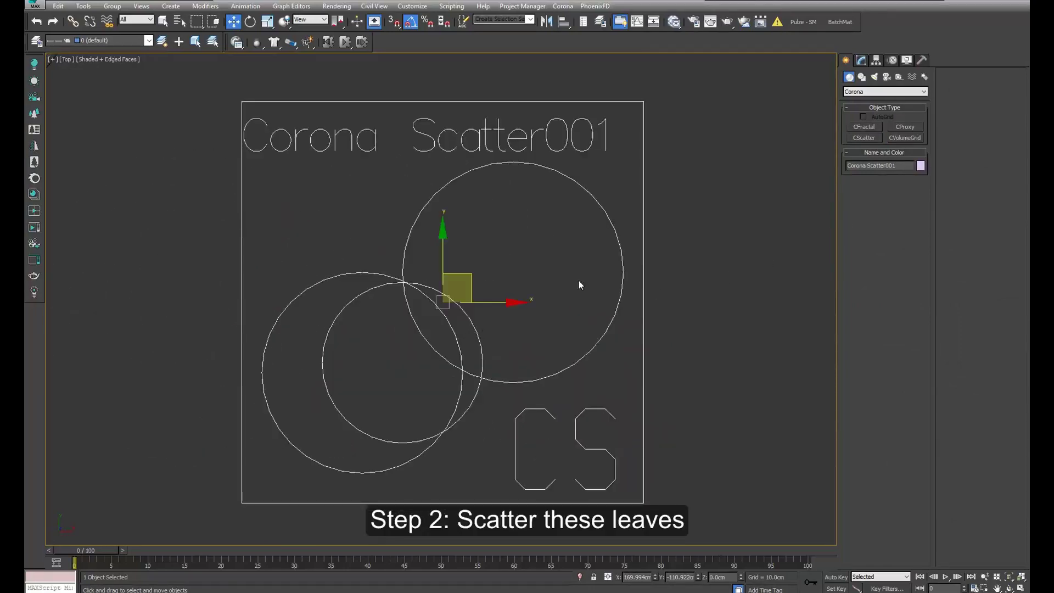
scroll(606, 291, "down", 3)
left_click(676, 285)
scroll(676, 285, "down", 2)
scroll(555, 192, "up", 2)
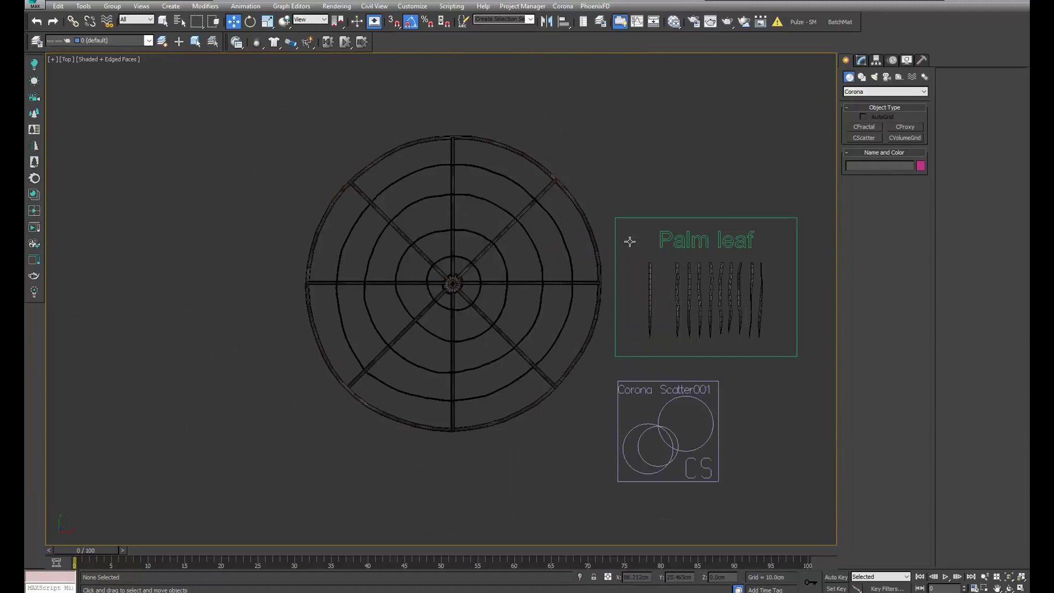
left_click(863, 78)
Draw a circle centred on the umbrella frame in Top view
left_click(869, 146)
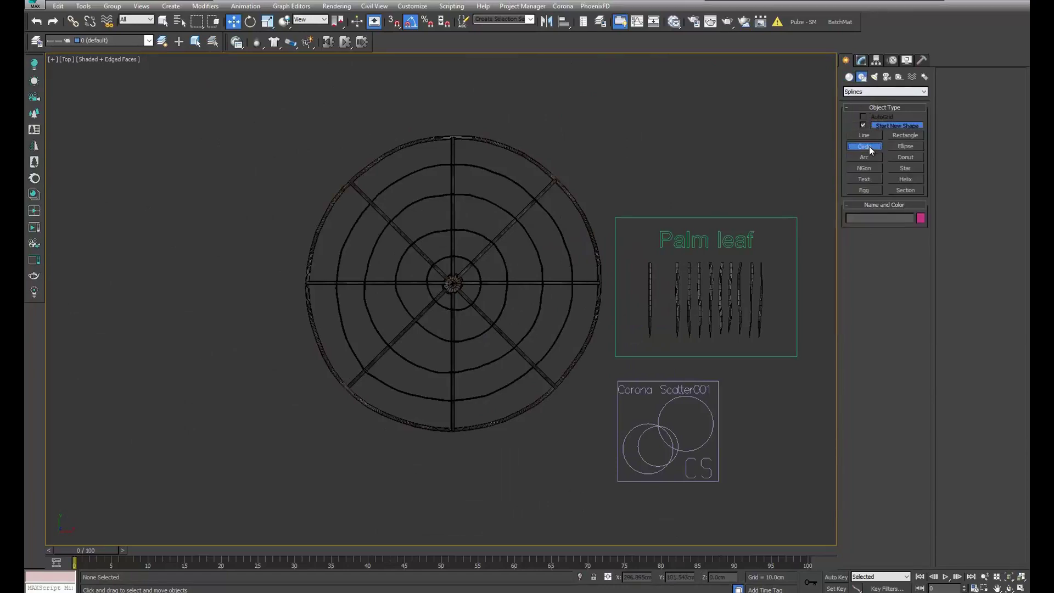
left_click_drag(453, 281, 454, 137)
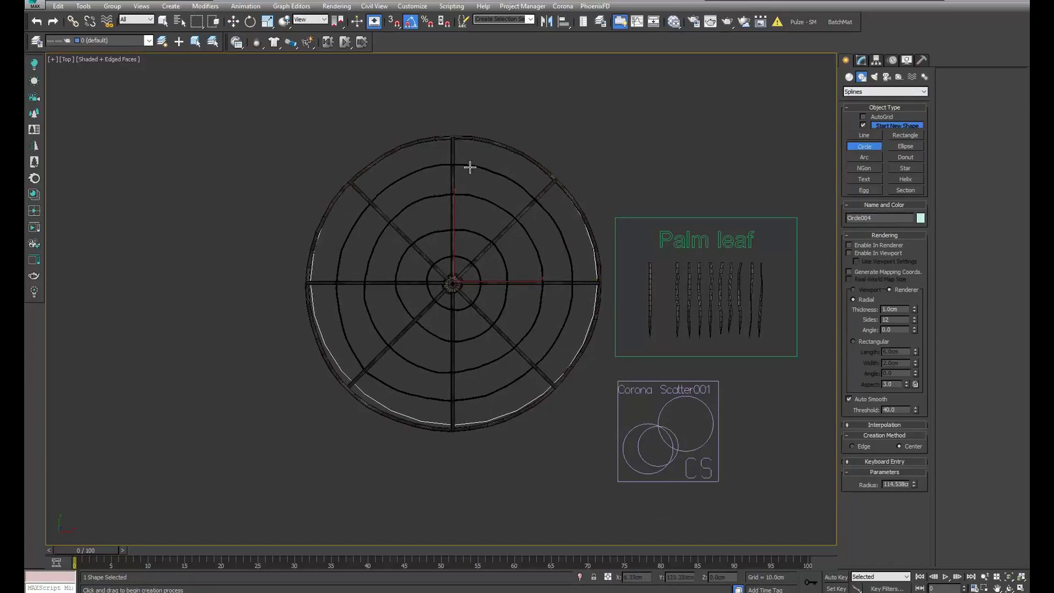
key("w")
left_click_drag(480, 258, 481, 253)
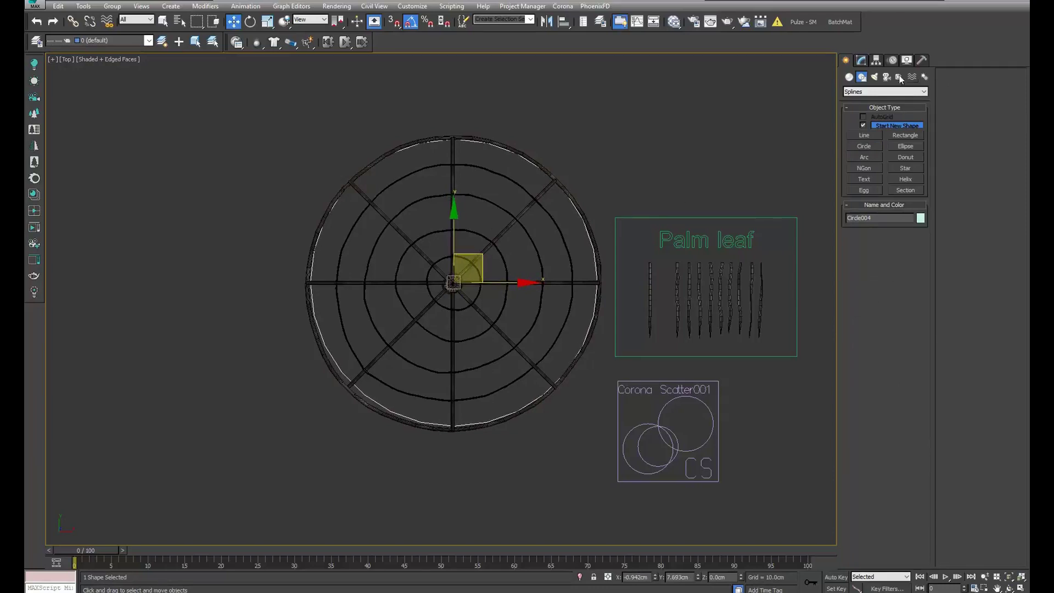
Set the circle radius to 119.119 cm and convert it to an editable spline
left_click(861, 62)
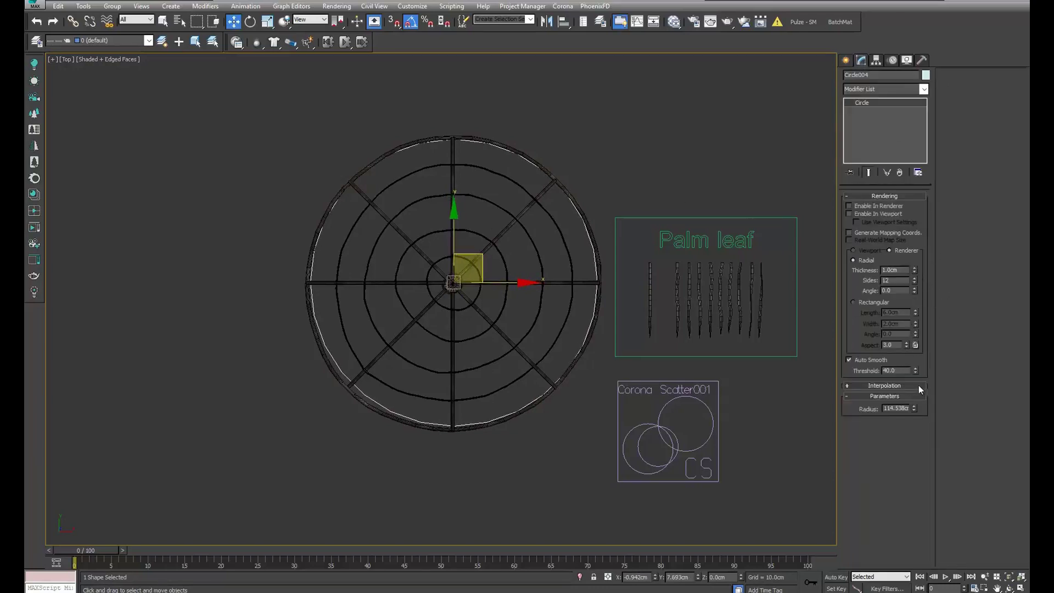
left_click_drag(916, 408, 915, 401)
middle_click_drag(516, 285, 540, 281)
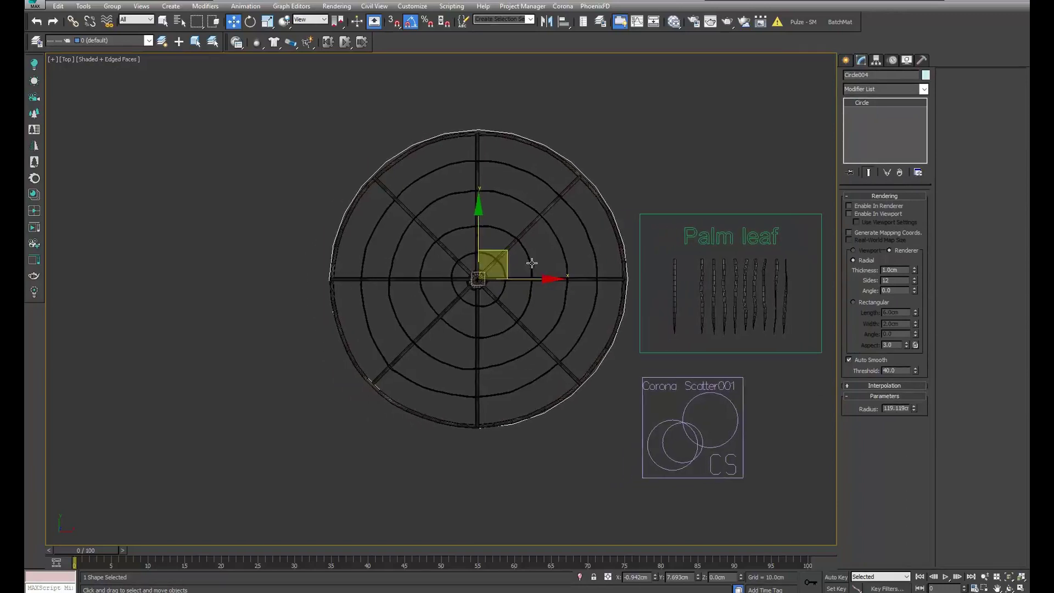
right_click(498, 249)
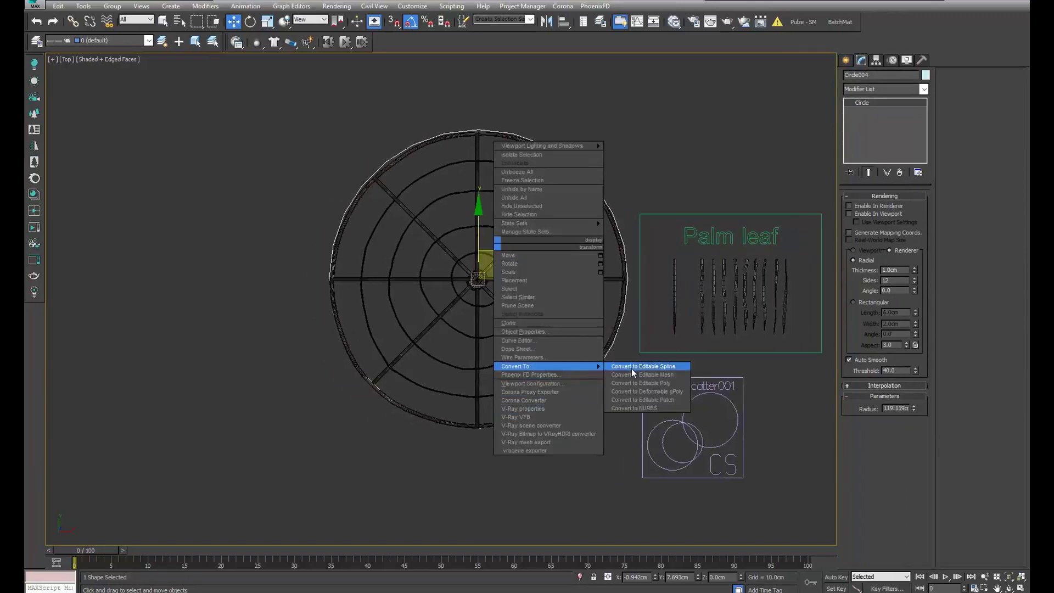
left_click(632, 369)
Raise Circle004 in Front view to the canopy's lower rim
key("f")
scroll(501, 306, "down", 3)
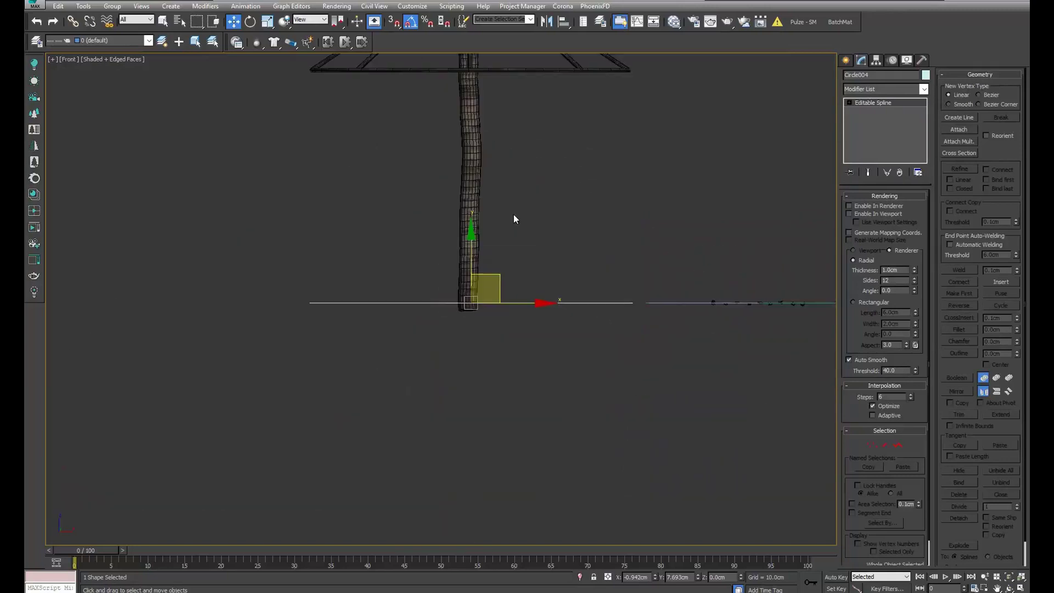
middle_click_drag(513, 214, 502, 407)
left_click_drag(474, 375, 448, 177)
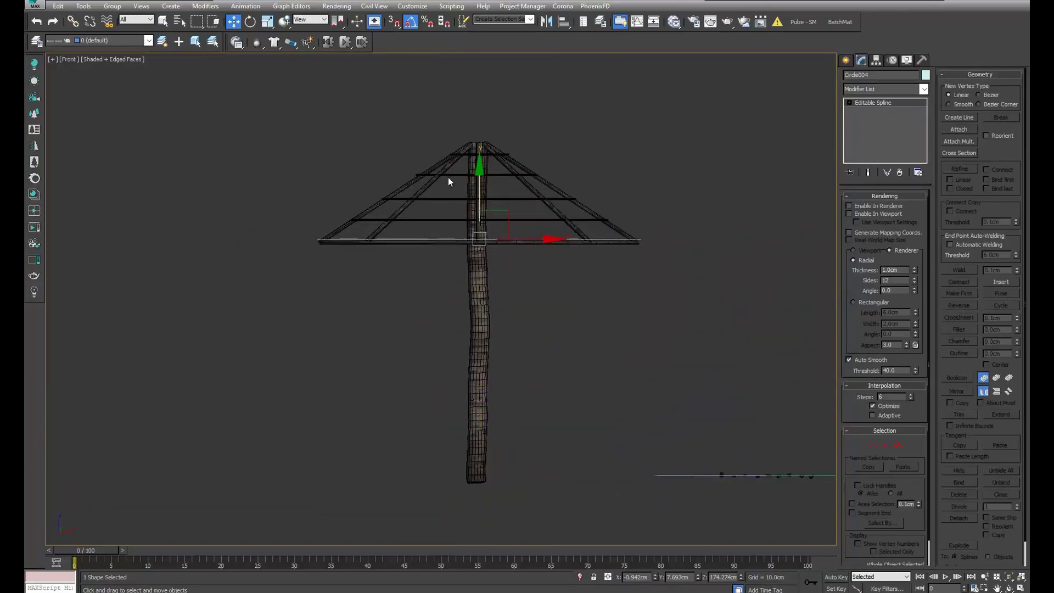
scroll(448, 177, "up", 3)
middle_click_drag(510, 209, 513, 234)
left_click_drag(494, 239, 495, 240)
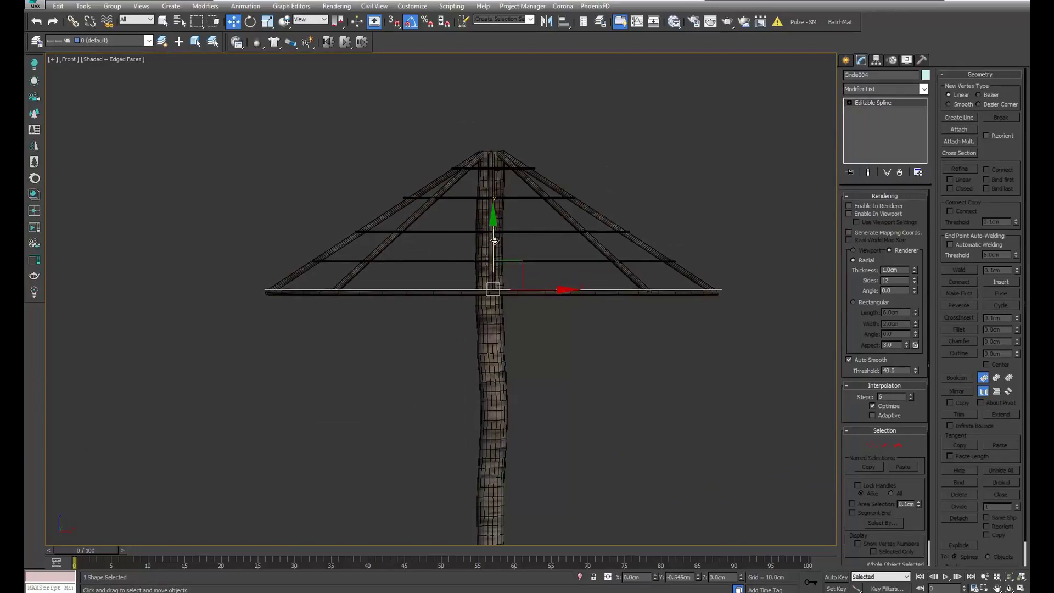
scroll(545, 271, "up", 3)
middle_click_drag(545, 271, 583, 305, "alt")
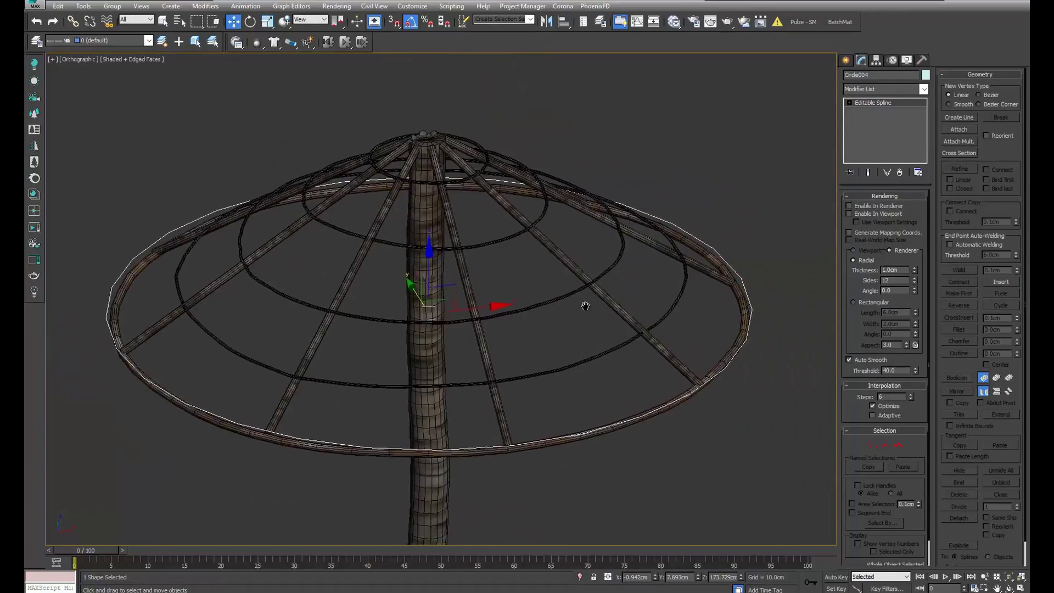
scroll(651, 304, "down", 3)
Select the outer ring spline for scaling, then return to object level and deselect
left_click(898, 445)
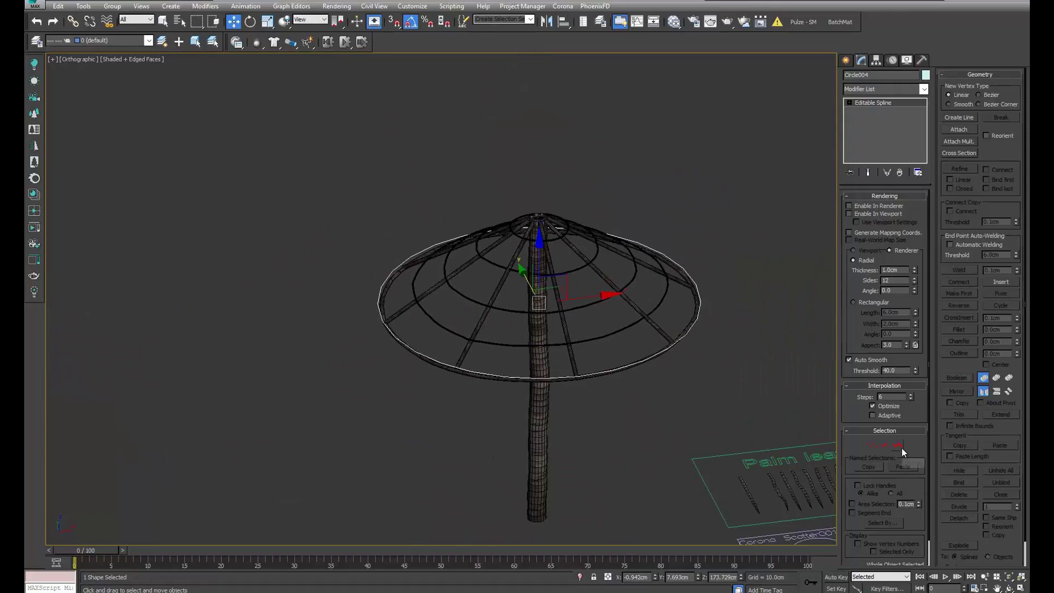
left_click(666, 349)
scroll(637, 314, "up", 3)
key("r")
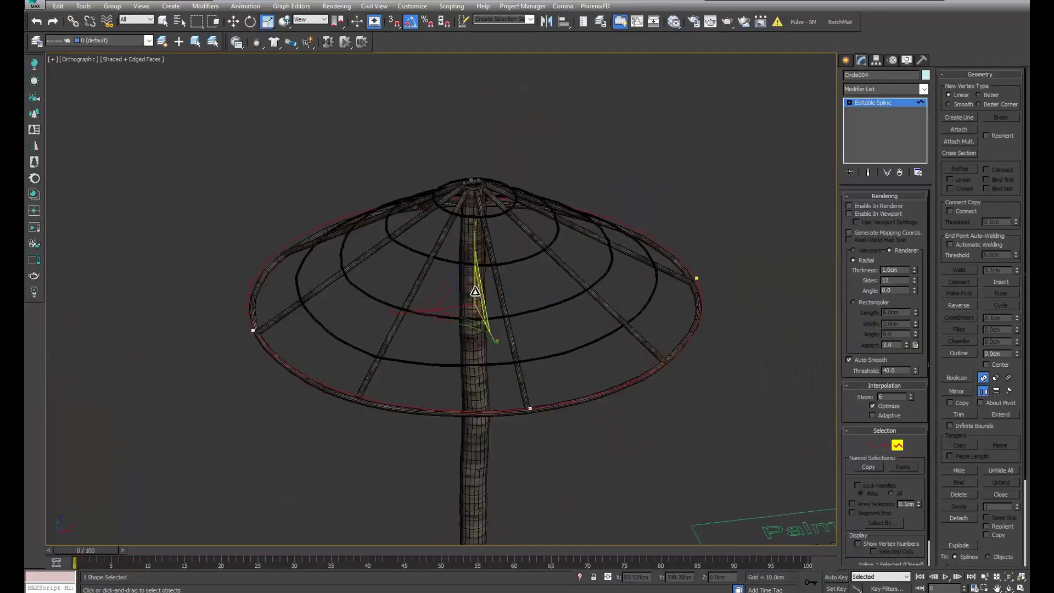
mouse_move(471, 291)
middle_mouse_down("alt")
mouse_move(555, 289)
mouse_move(562, 258)
mouse_move(601, 288)
mouse_move(576, 296)
middle_mouse_up("alt")
left_click(875, 103)
scroll(585, 282, "down", 3)
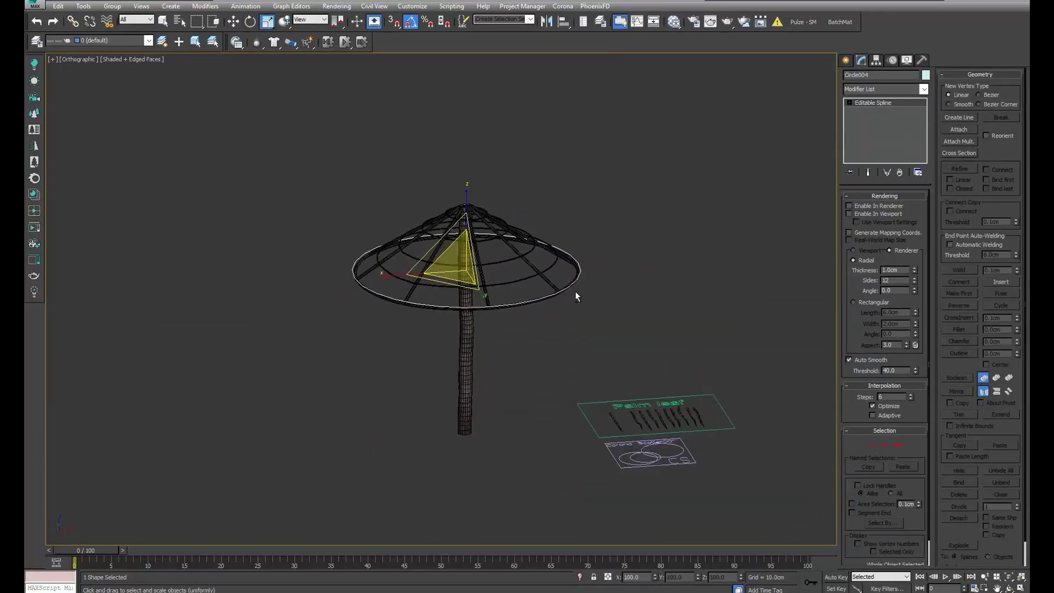
left_click(663, 277)
scroll(664, 280, "up", 2)
scroll(631, 337, "up", 2)
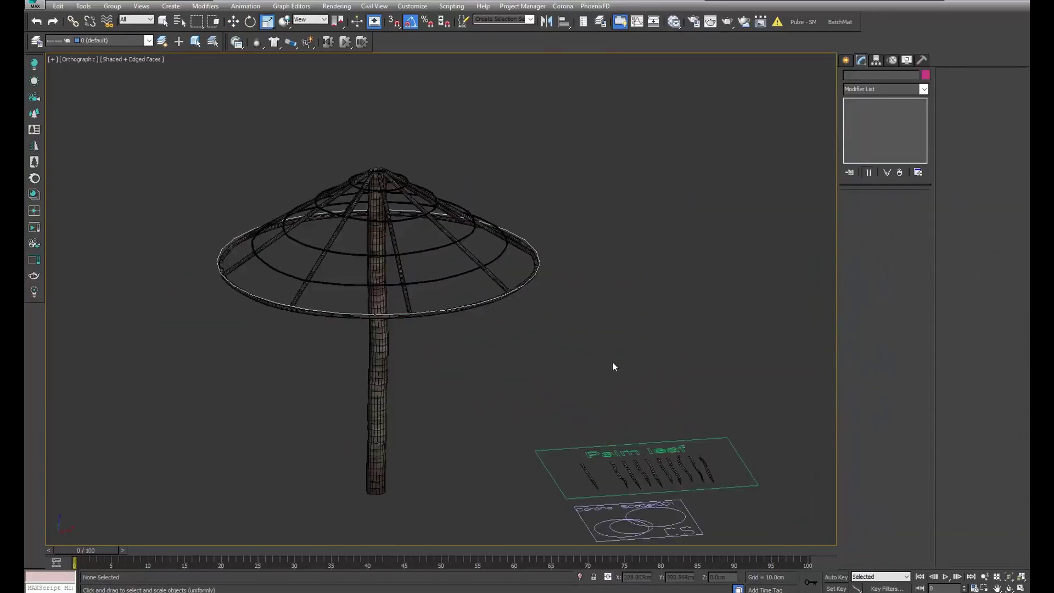
Set Circle004 as Corona Scatter001's distribution object
left_click(635, 506)
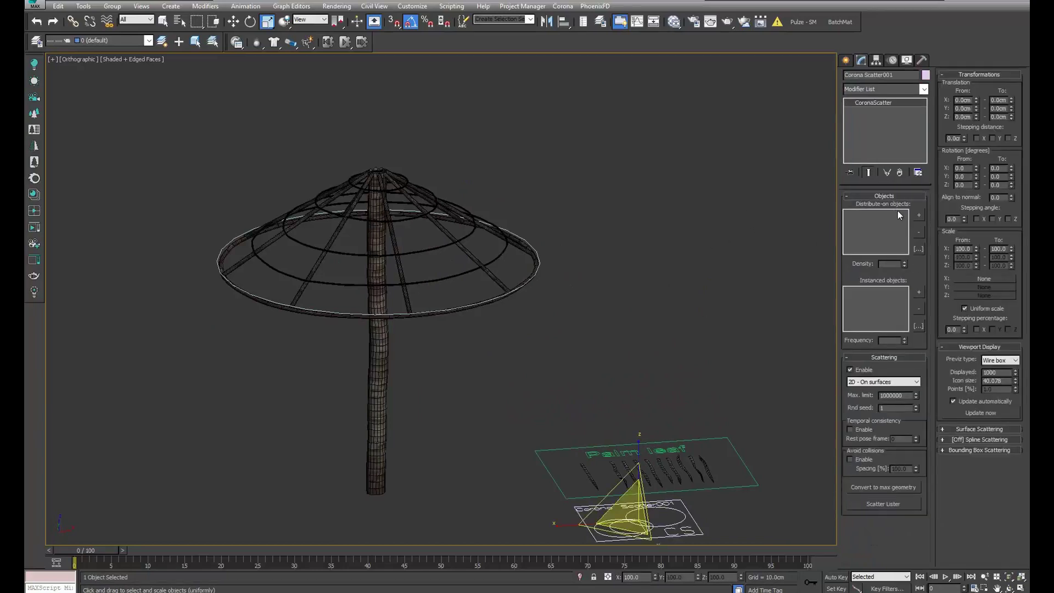
left_click(919, 217)
scroll(554, 243, "up", 2)
scroll(555, 242, "up", 4)
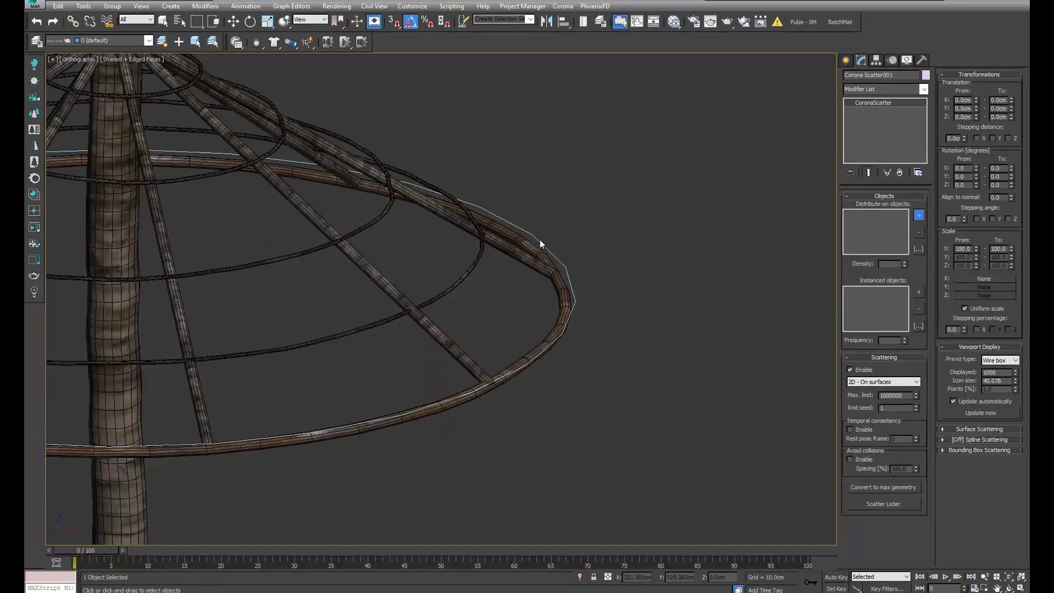
left_click(540, 240)
scroll(576, 244, "down", 3)
scroll(609, 260, "down", 3)
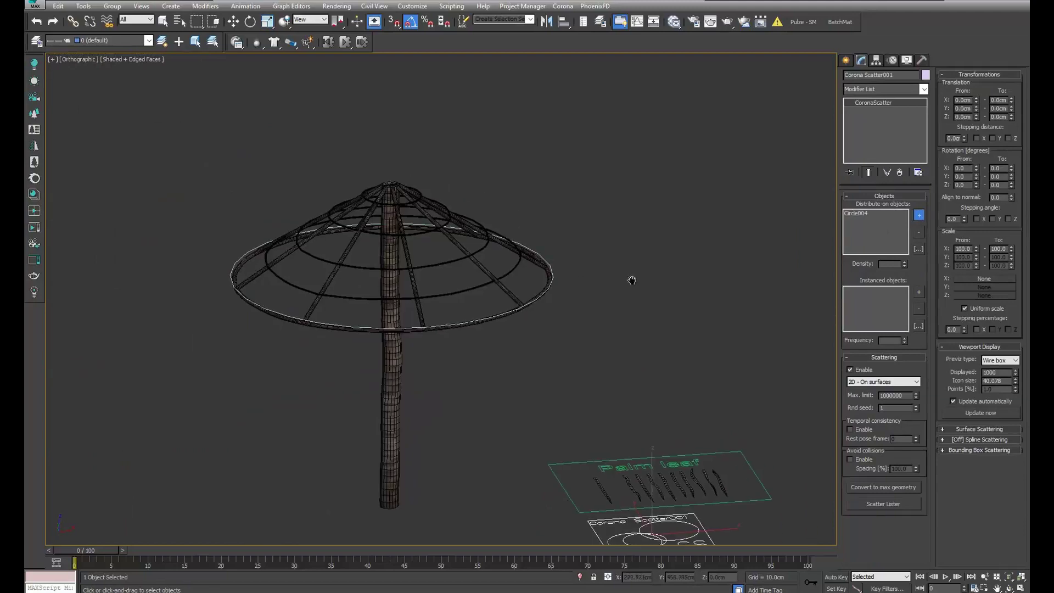
scroll(637, 272, "down", 2)
Add the Palm_leaf_original variants (009, 003 and others) as instanced scatter objects
left_click(919, 292)
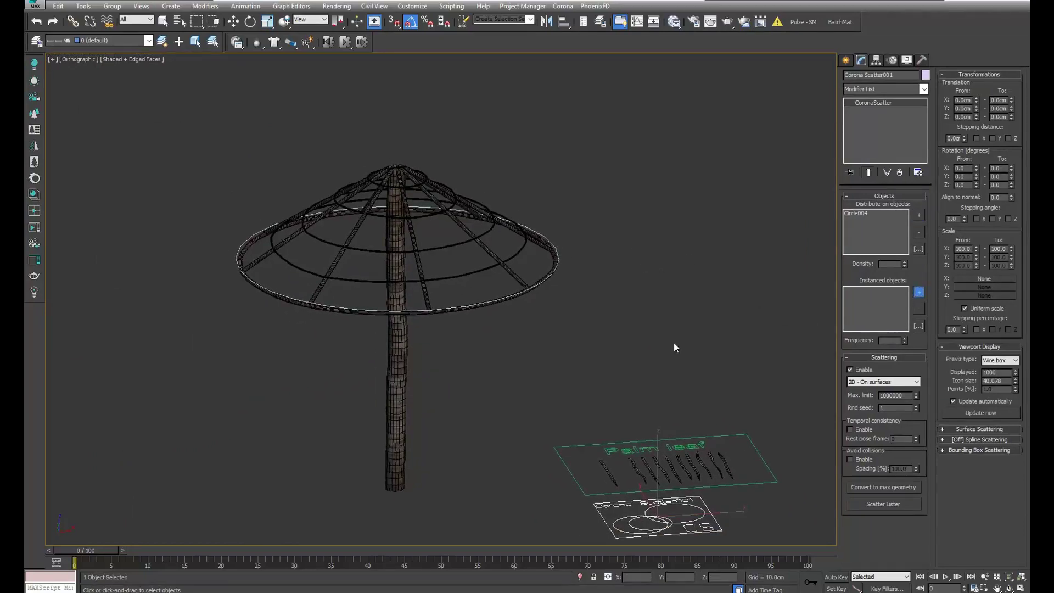
scroll(661, 332, "up", 2)
scroll(664, 329, "up", 2)
scroll(697, 343, "up", 3)
left_click(713, 347)
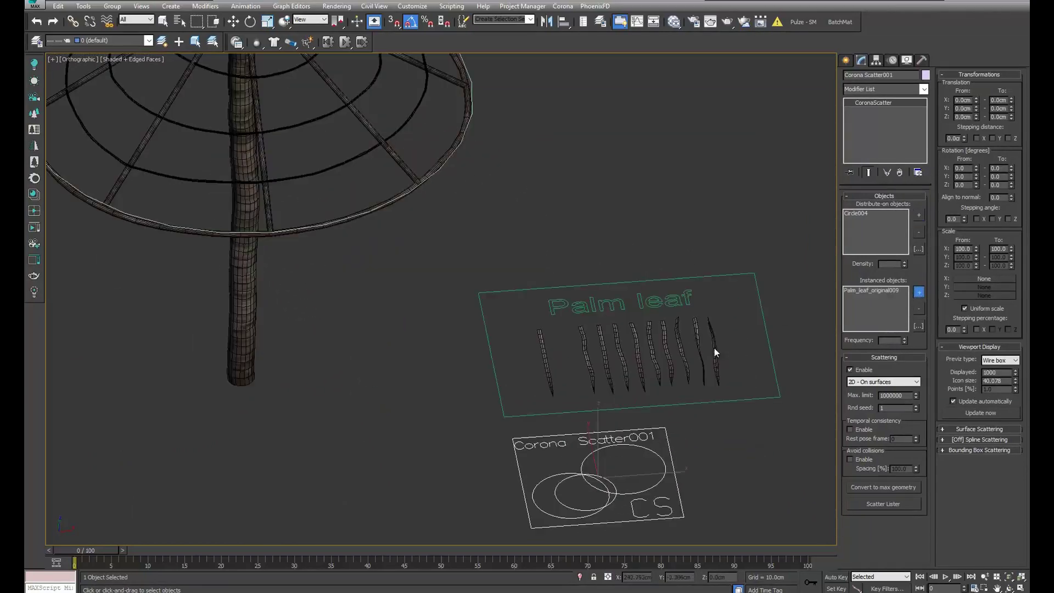
left_click(695, 349)
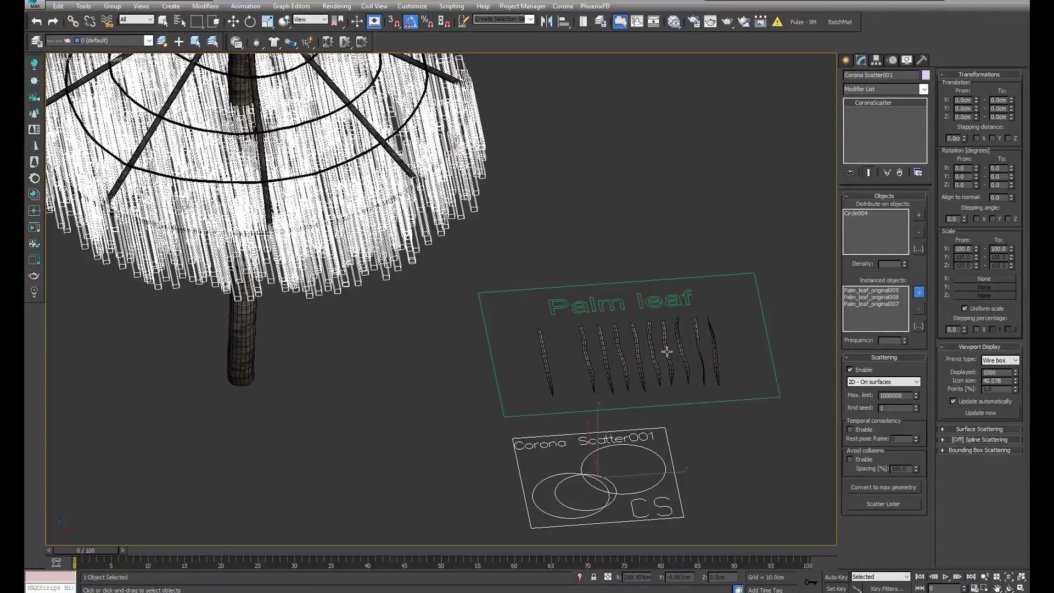
left_click(665, 354)
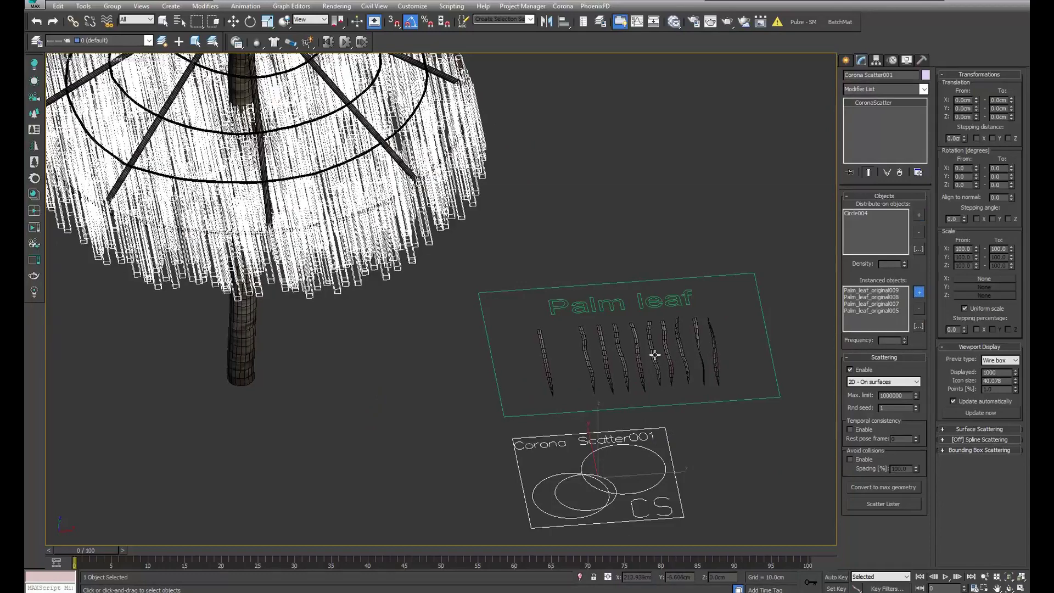
left_click(616, 357)
Reselect Corona Scatter001 and view the leaf-covered umbrella from Top
key("w")
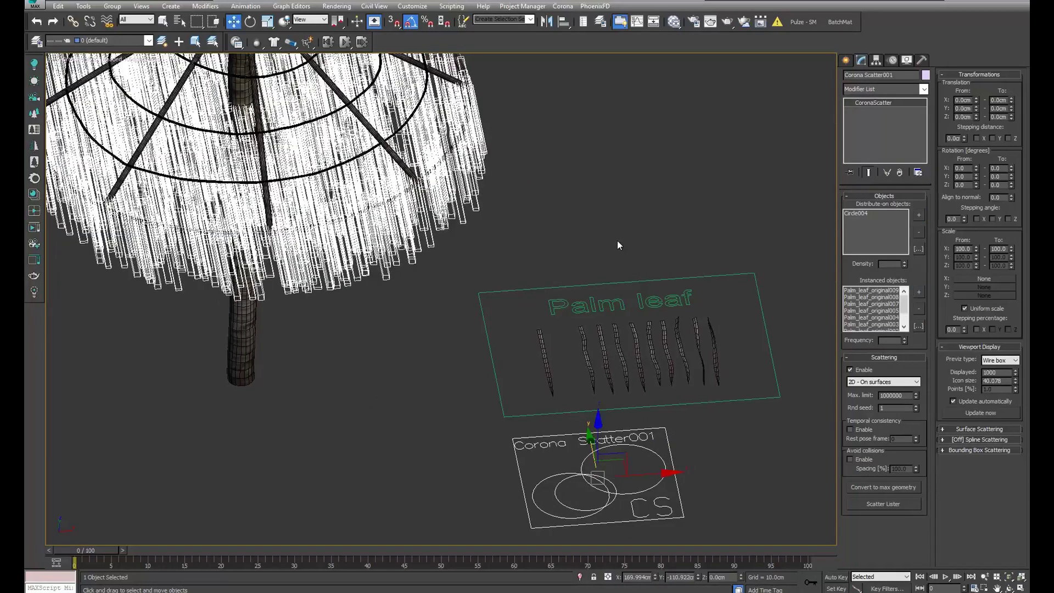
left_click(605, 202)
scroll(605, 203, "down", 2)
scroll(628, 293, "down", 2)
scroll(549, 294, "down", 2)
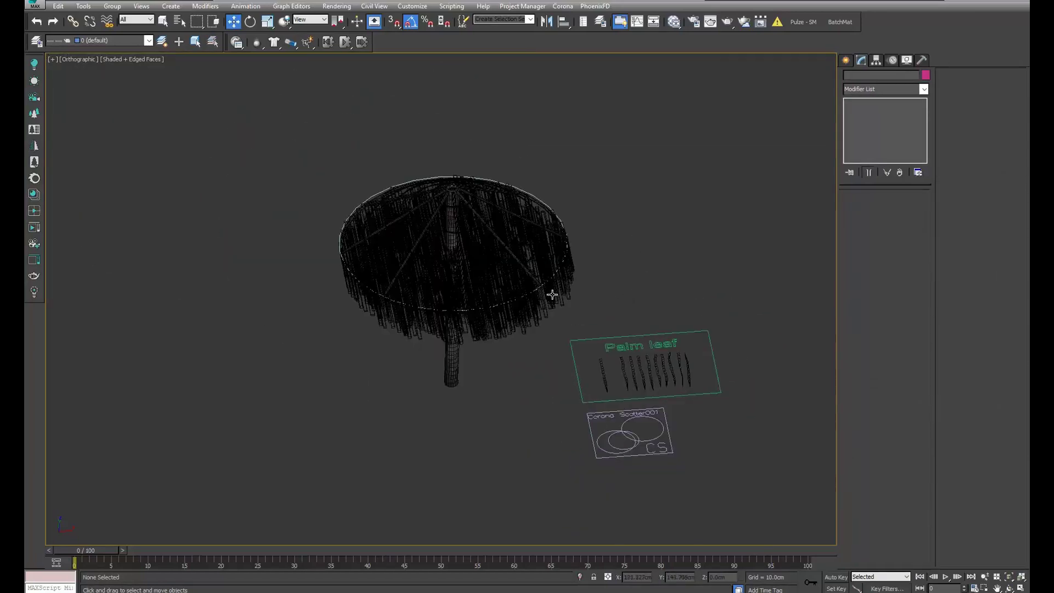
scroll(547, 294, "up", 5)
left_click(536, 287)
scroll(536, 288, "down", 3)
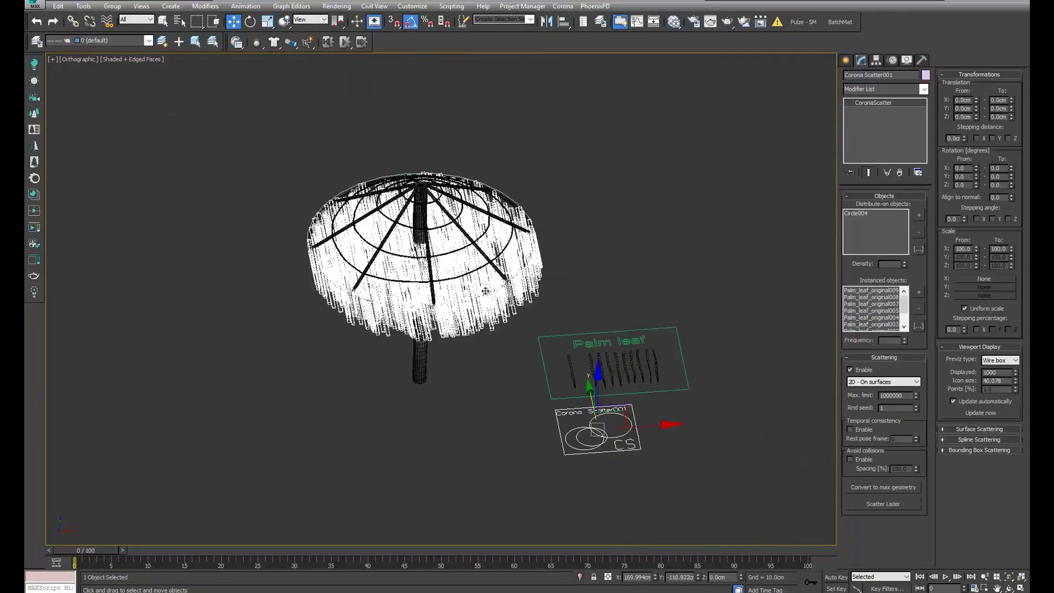
middle_click_drag(536, 288, 502, 286, "alt")
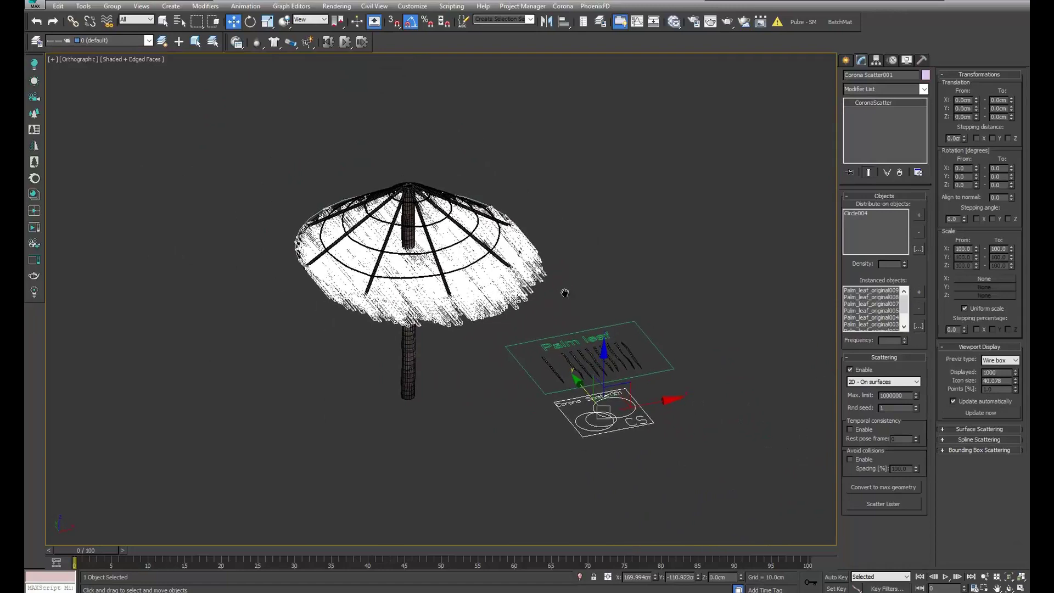
key("t")
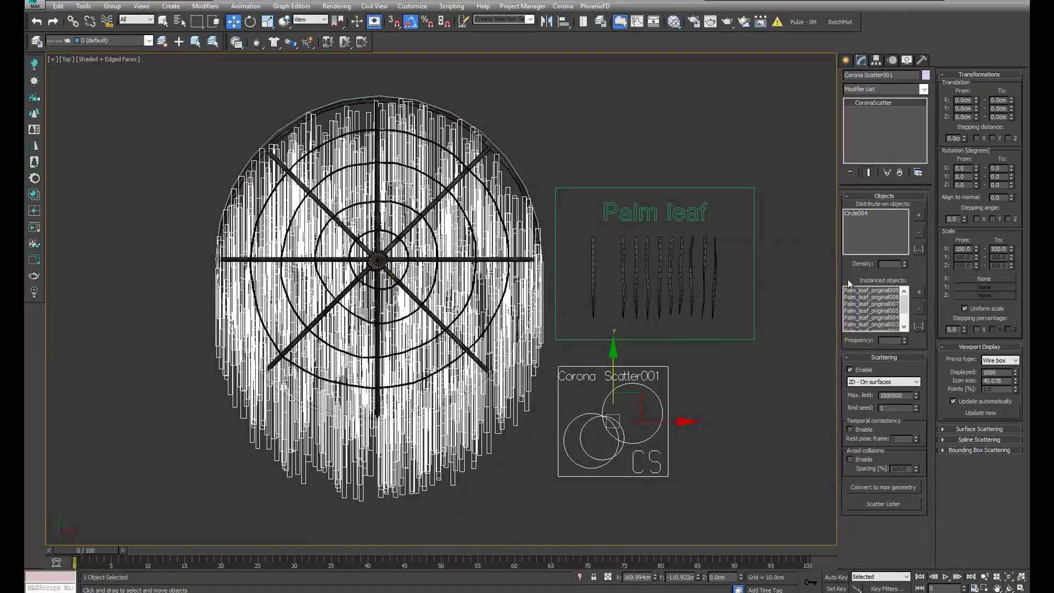
left_click(884, 383)
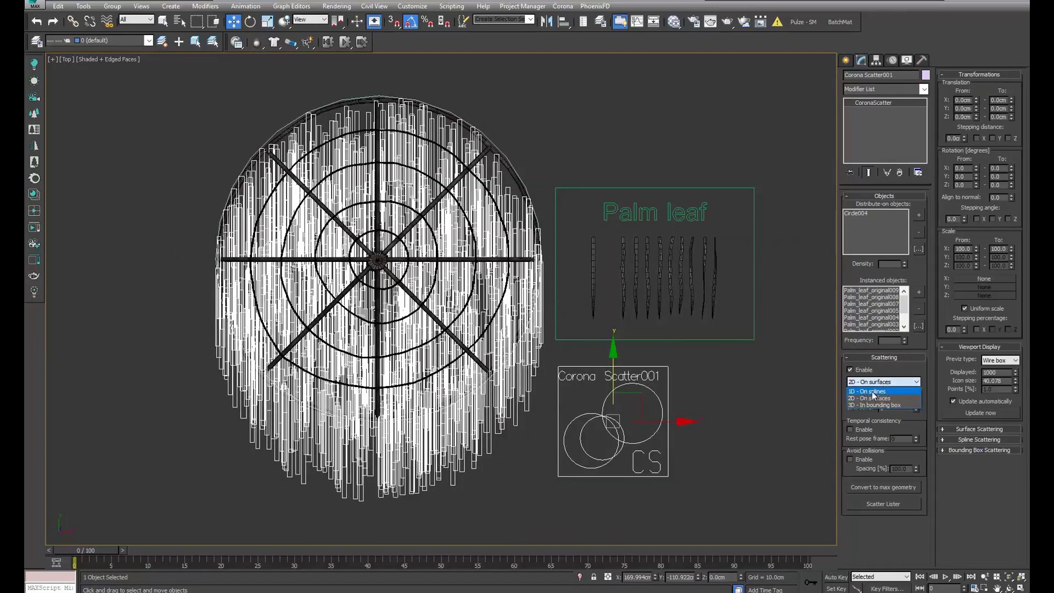
Set scattering mode to '1D - On splines' and viewport display to 10000, checking from Top
left_click(871, 392)
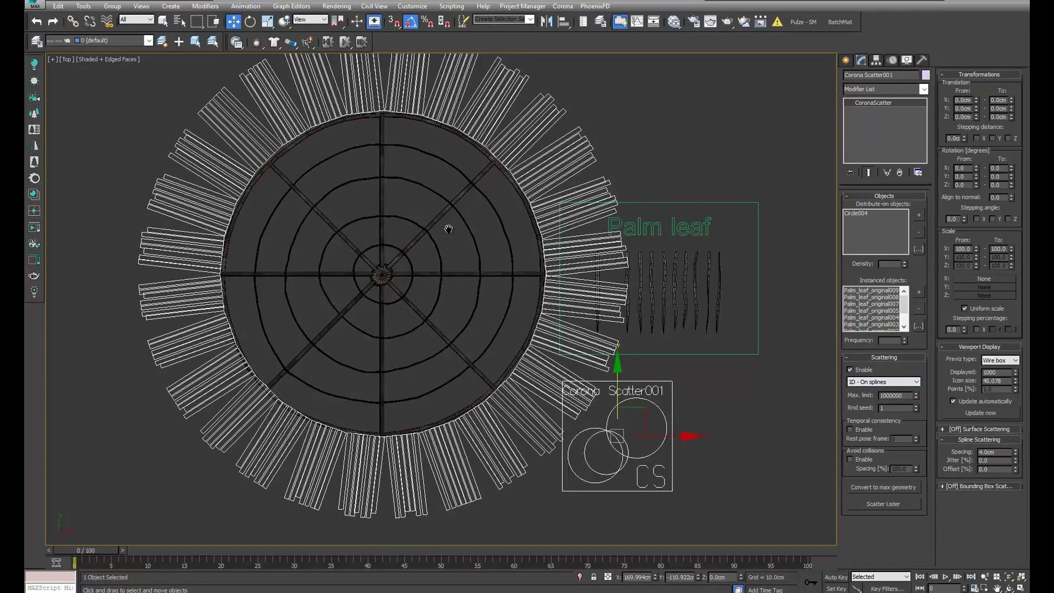
middle_click_drag(321, 94, 352, 158)
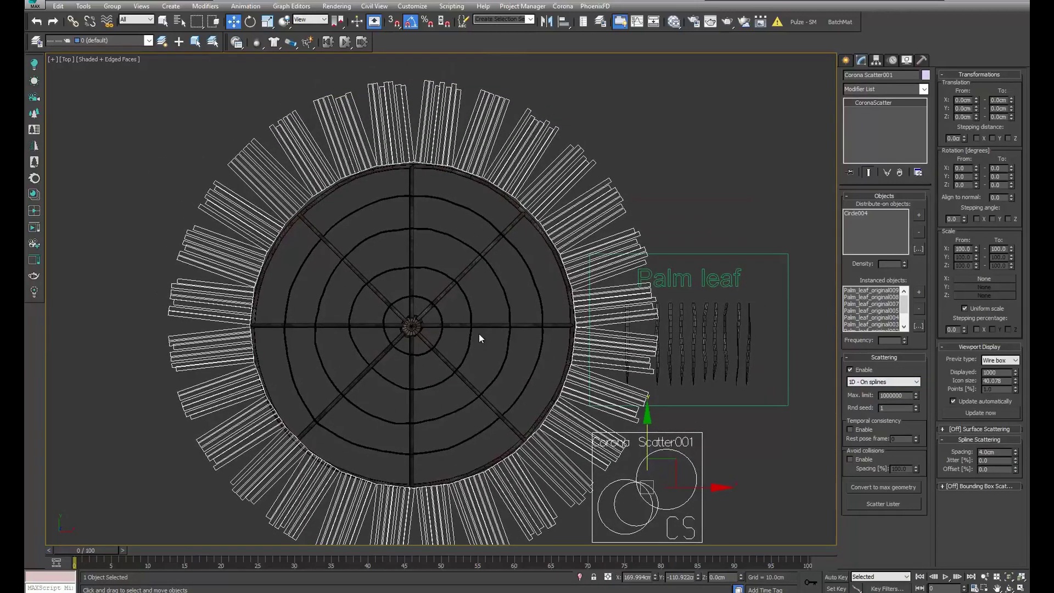
mouse_move(485, 331)
middle_mouse_down("alt")
mouse_move(507, 297)
mouse_move(546, 283)
middle_mouse_up("alt")
left_click_drag(996, 372, 964, 379)
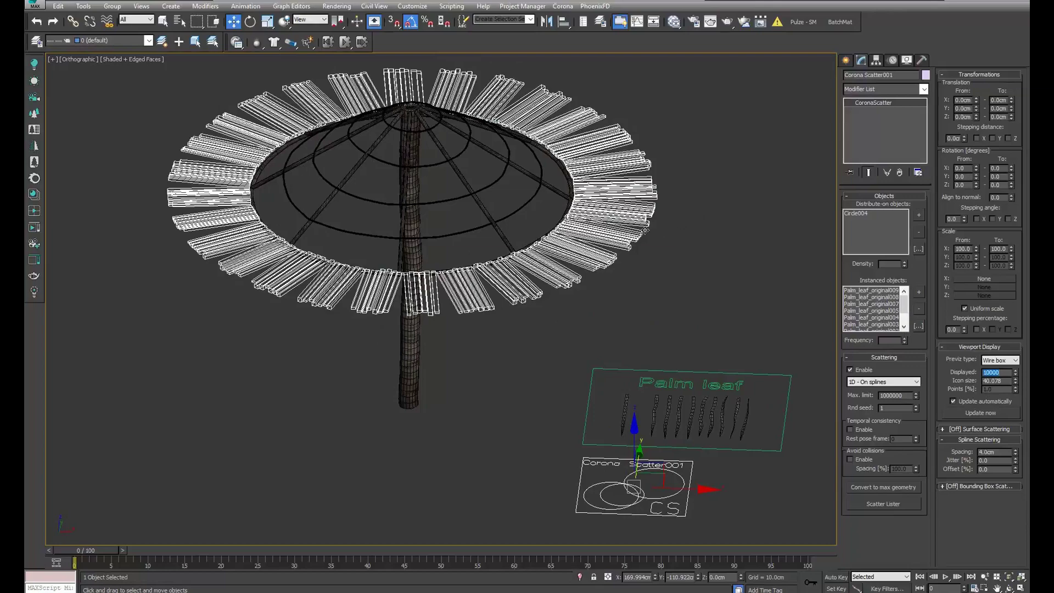
mouse_move(571, 222)
middle_mouse_down()
mouse_move(585, 213)
mouse_move(544, 249)
middle_mouse_up()
scroll(559, 232, "down", 3)
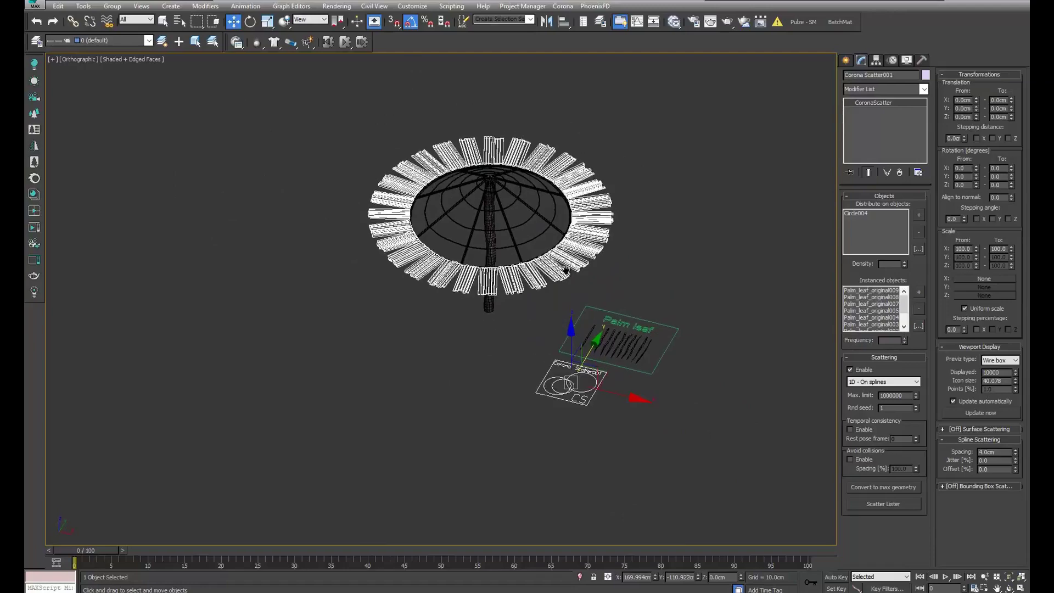
key("t")
scroll(565, 273, "down", 2)
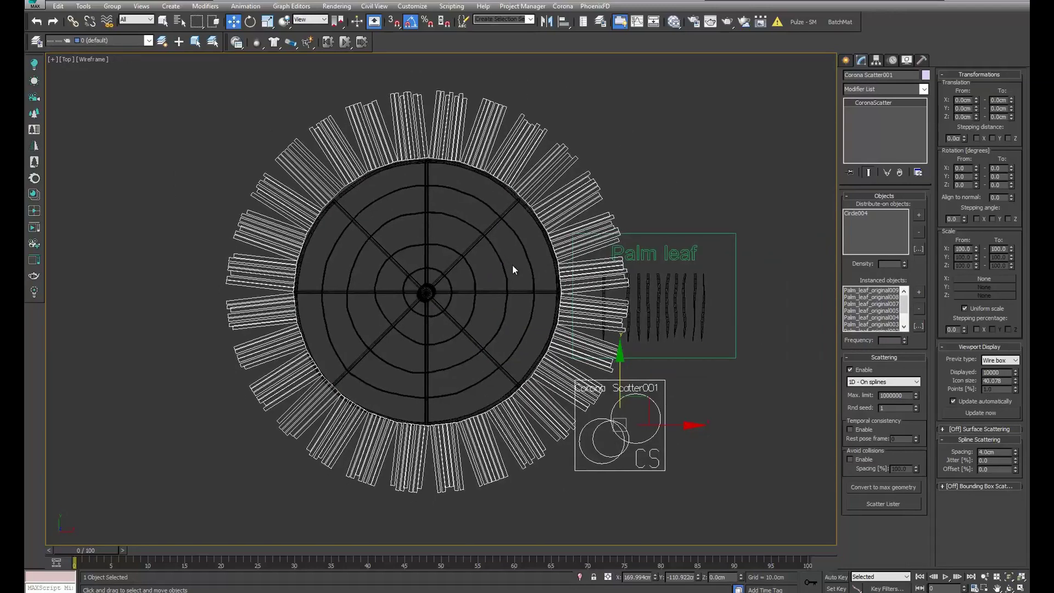
middle_click_drag(510, 282, 477, 265)
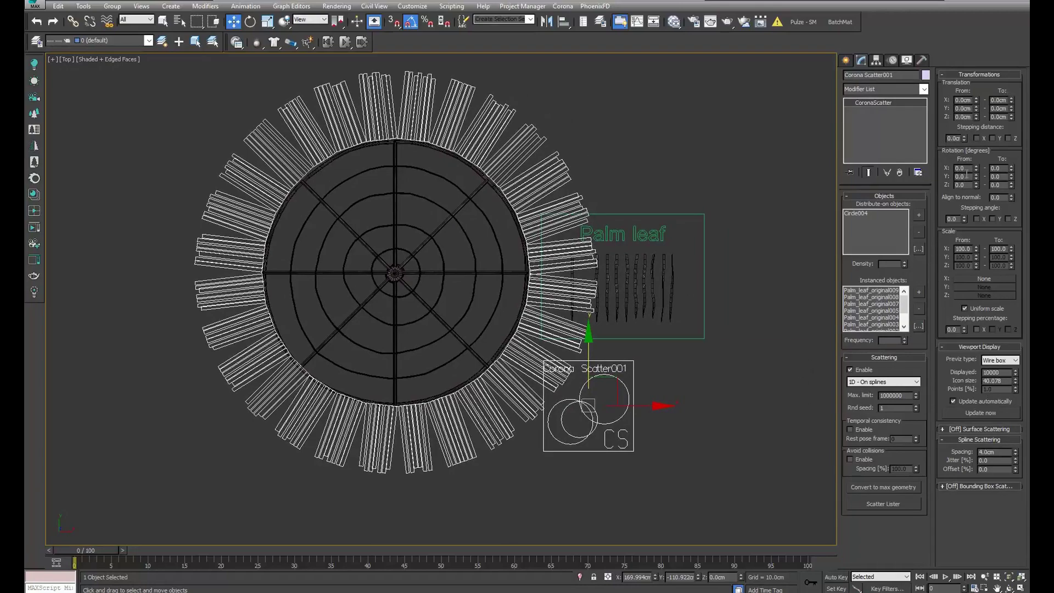
middle_click_drag(499, 242, 582, 272, "alt")
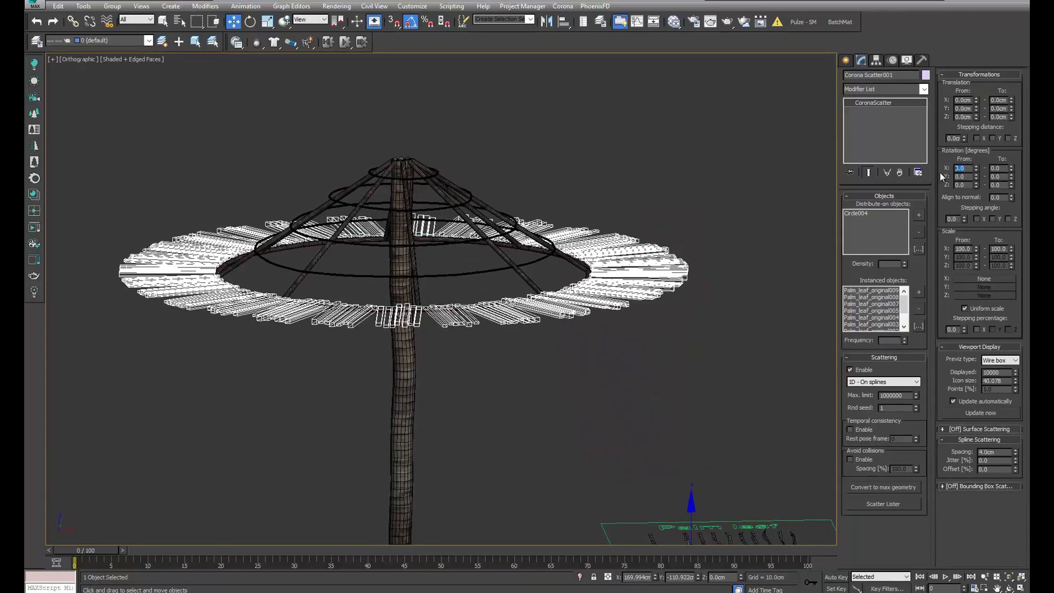
Set the leaves' X rotation From and To both to -30 degrees
type("30")
key("Return")
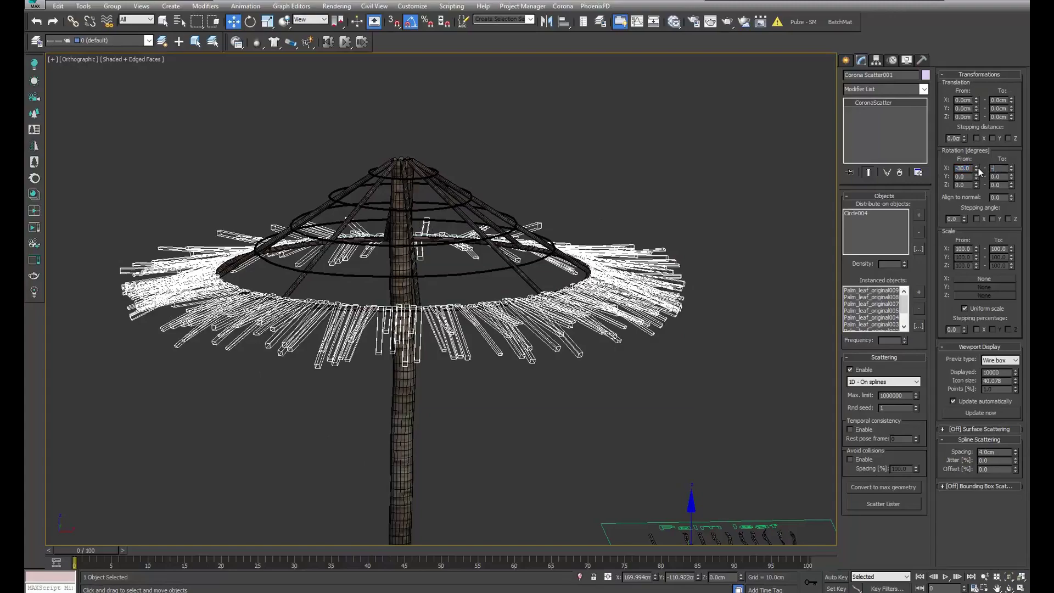
type("30")
key("Return")
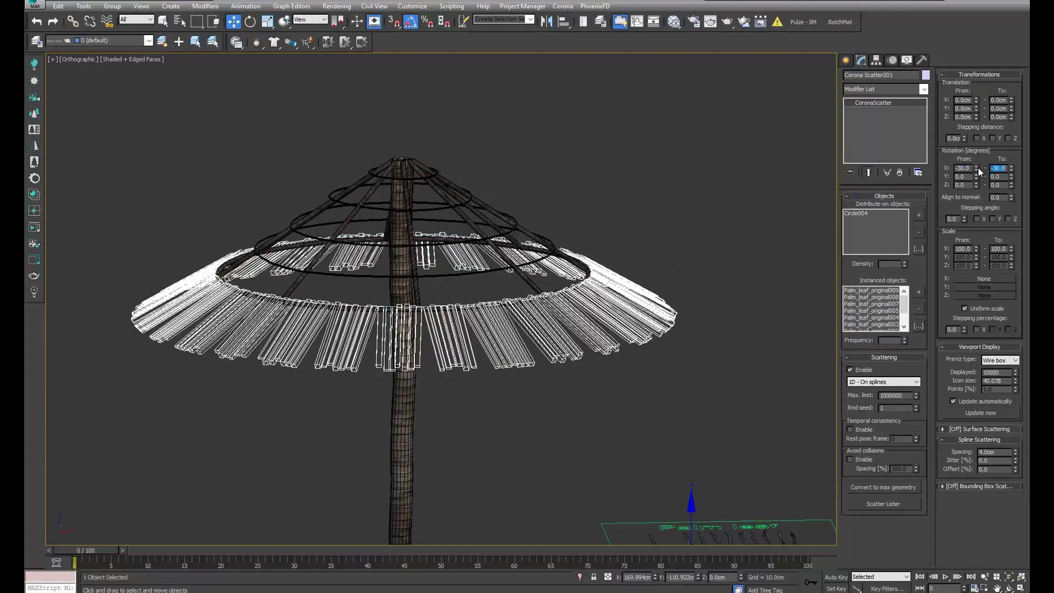
mouse_move(665, 268)
middle_mouse_down("alt")
mouse_move(544, 335)
mouse_move(693, 238)
middle_mouse_up("alt")
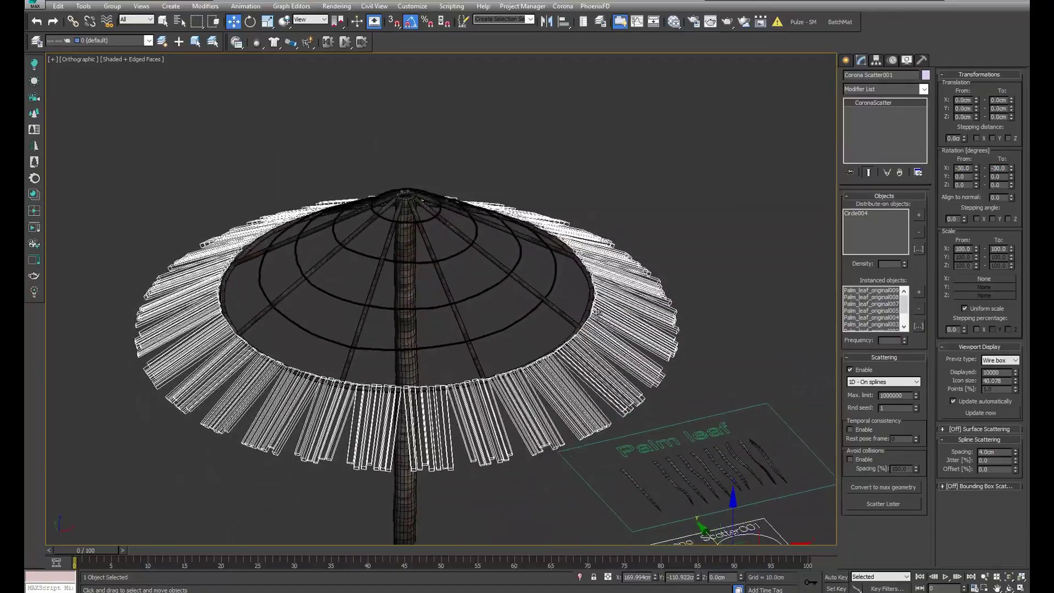
left_click(694, 238)
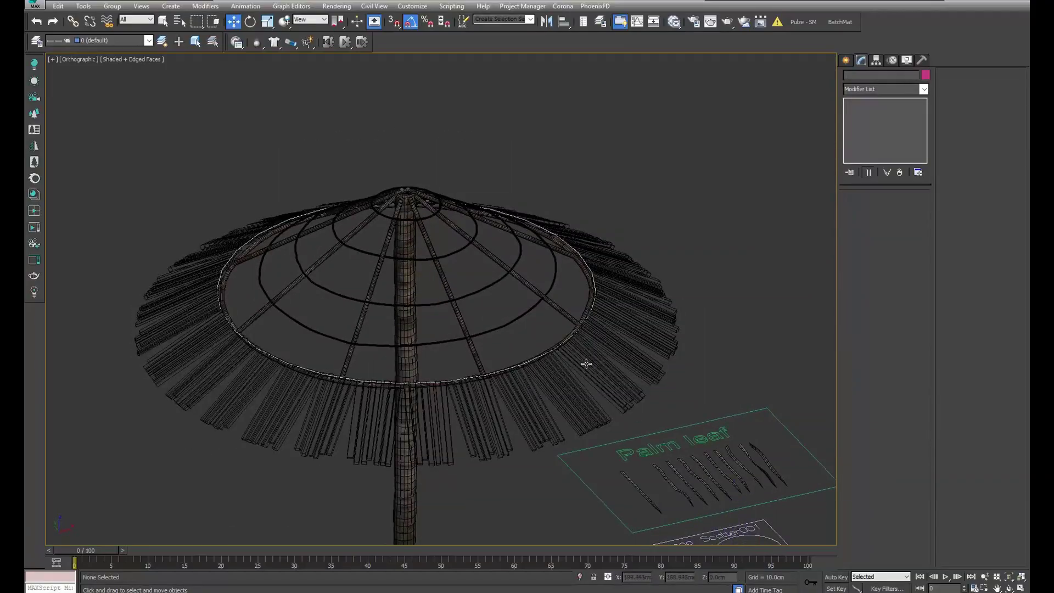
left_click(608, 345)
middle_click_drag(608, 345, 611, 324, "alt")
Change the X rotation From value to -35 and check the droop in Front view
key("f")
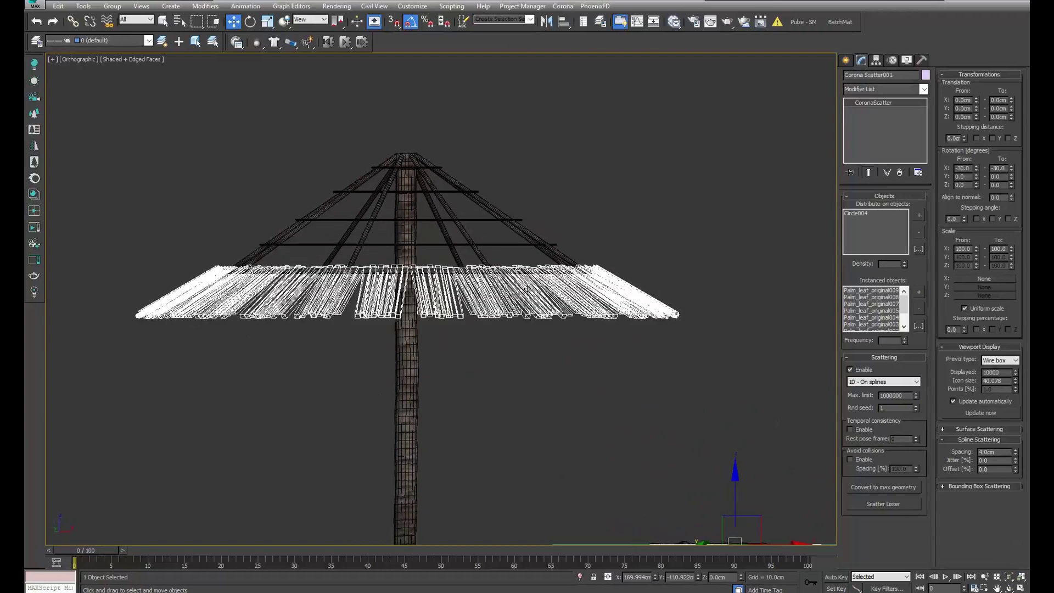
scroll(531, 290, "up", 5)
scroll(533, 318, "down", 6)
scroll(523, 285, "up", 2)
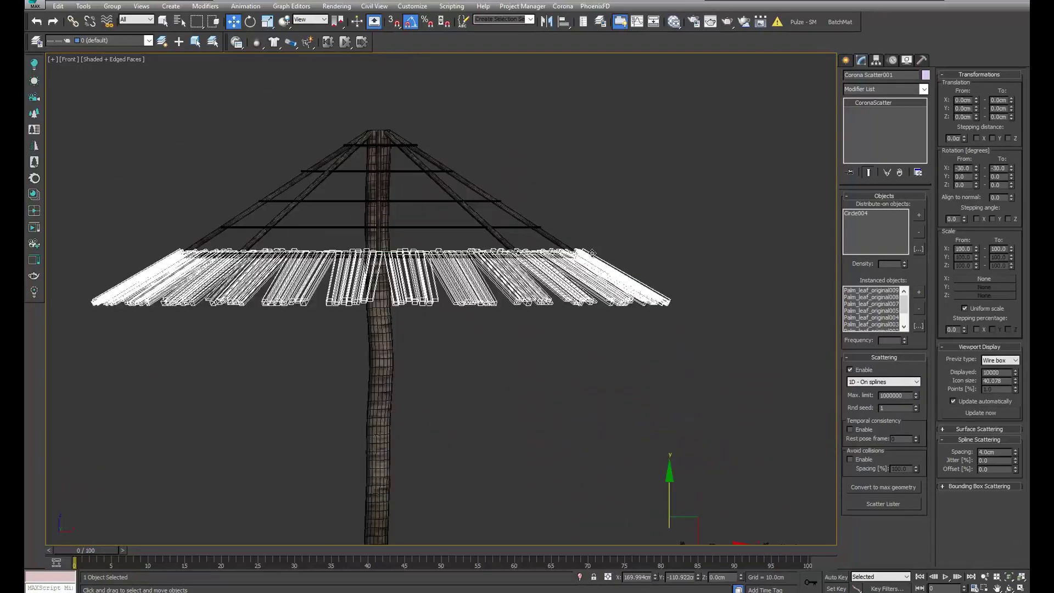
double_click(971, 169)
type("-35")
key("Return")
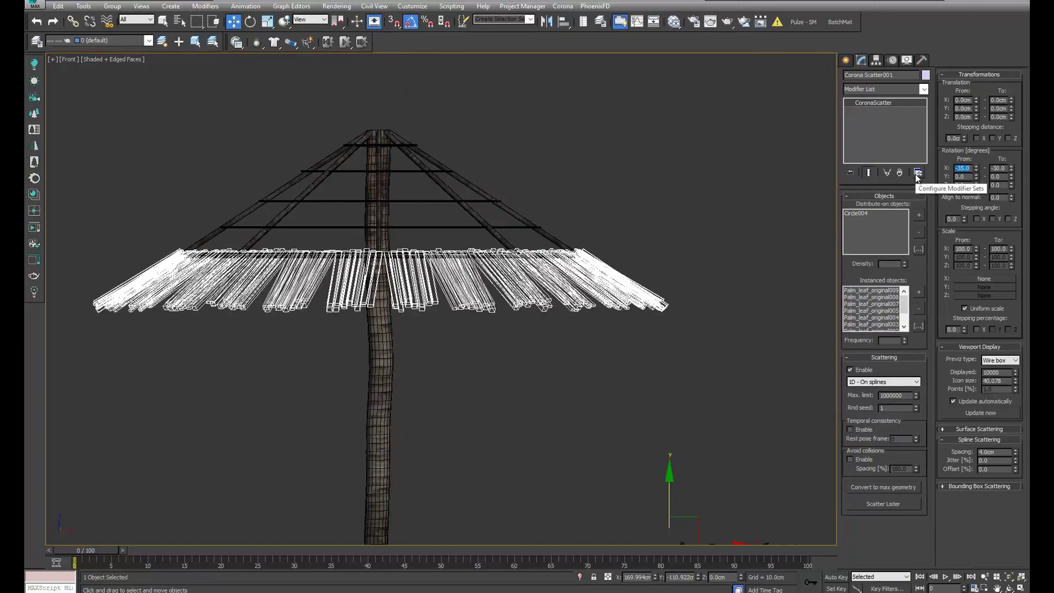
scroll(644, 261, "down", 3)
mouse_move(644, 261)
middle_mouse_down("alt")
mouse_move(599, 331)
mouse_move(622, 316)
middle_mouse_up("alt")
scroll(621, 317, "up", 2)
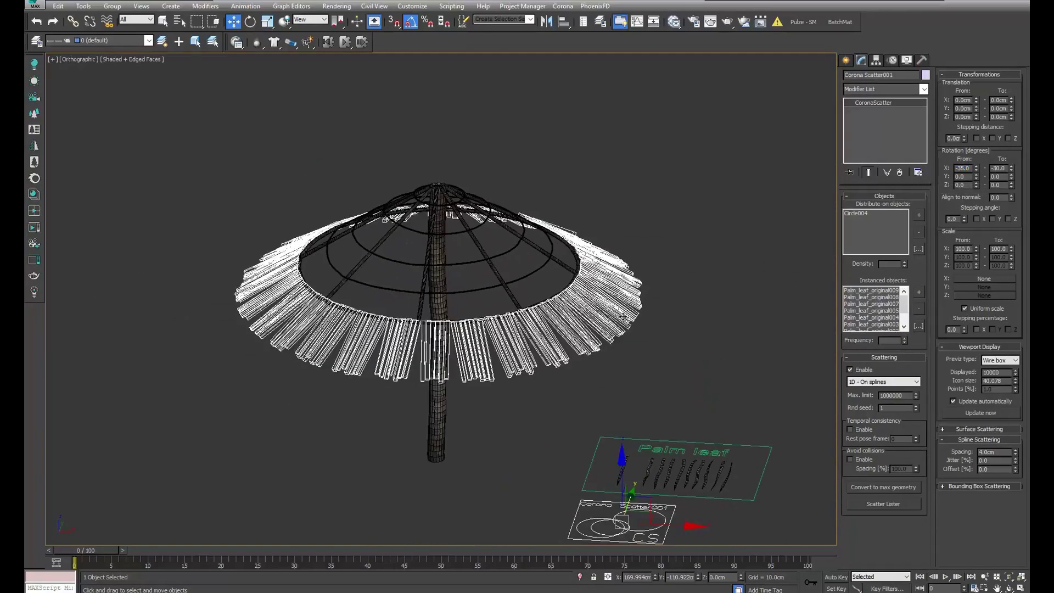
left_click(1005, 363)
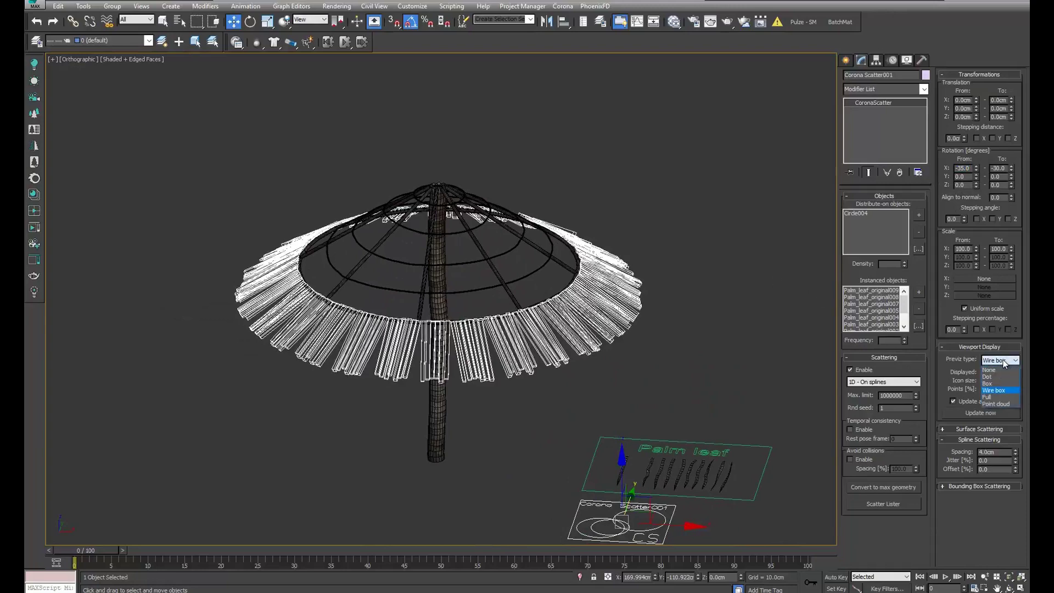
Set the scatter Previz to Full and view the leaves shaded, then reselect Corona Scatter001
left_click(997, 397)
middle_click_drag(604, 275, 608, 322, "alt")
left_click(604, 303)
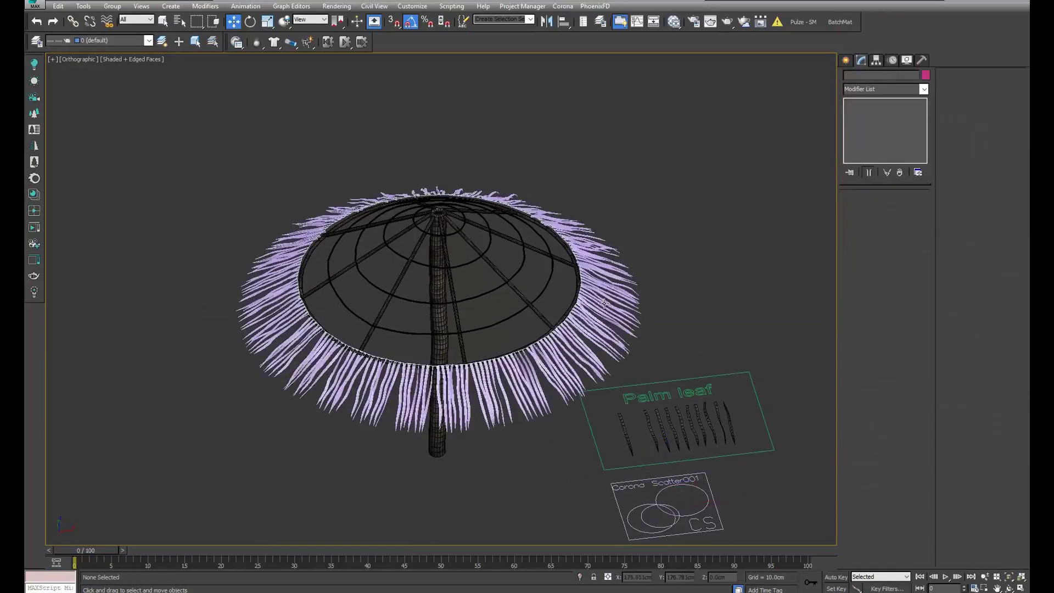
scroll(604, 303, "up", 4)
key("F4")
scroll(605, 304, "down", 4)
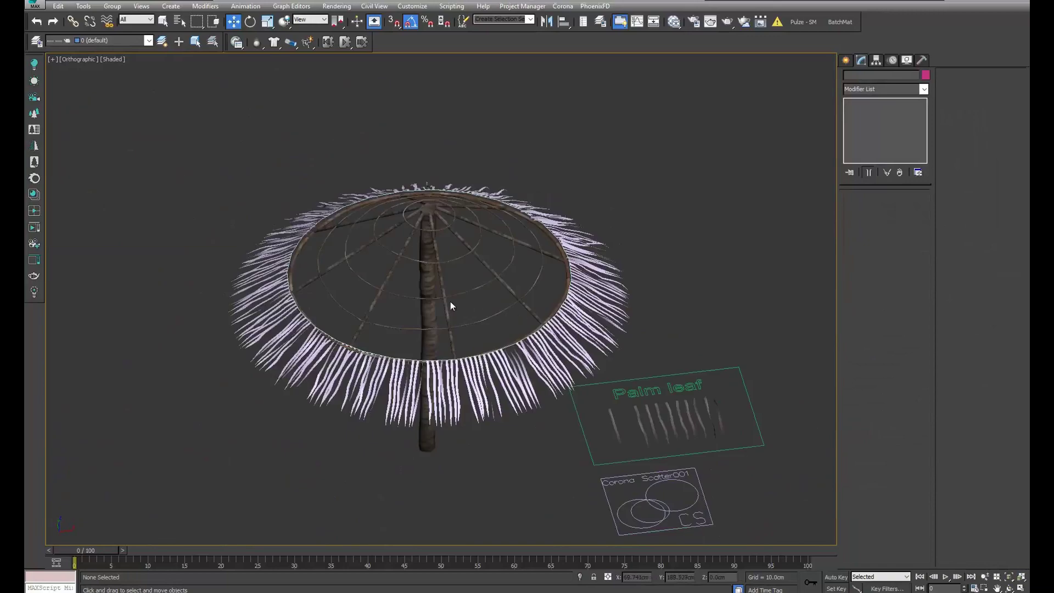
mouse_move(451, 306)
middle_mouse_down("alt")
mouse_move(539, 301)
mouse_move(546, 285)
mouse_move(527, 304)
middle_mouse_up("alt")
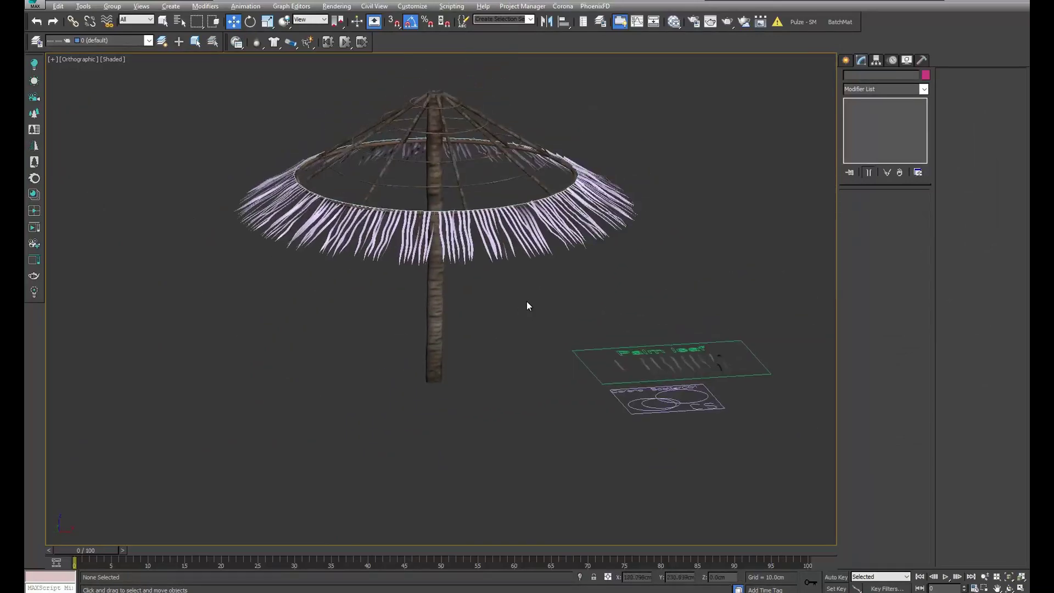
left_click(572, 216)
mouse_move(573, 216)
middle_mouse_down("alt")
mouse_move(602, 238)
mouse_move(576, 271)
mouse_move(582, 279)
middle_mouse_up("alt")
scroll(602, 237, "up", 3)
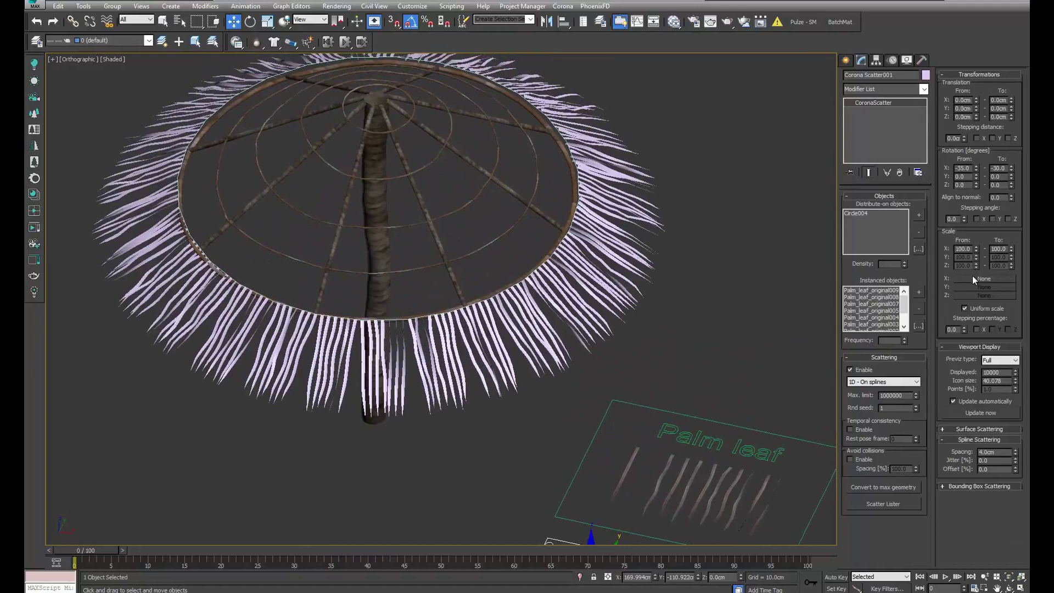
Set leaf Scale To 90 with random rotation Z -5 to 5 and Y -10 to 10
double_click(1007, 249)
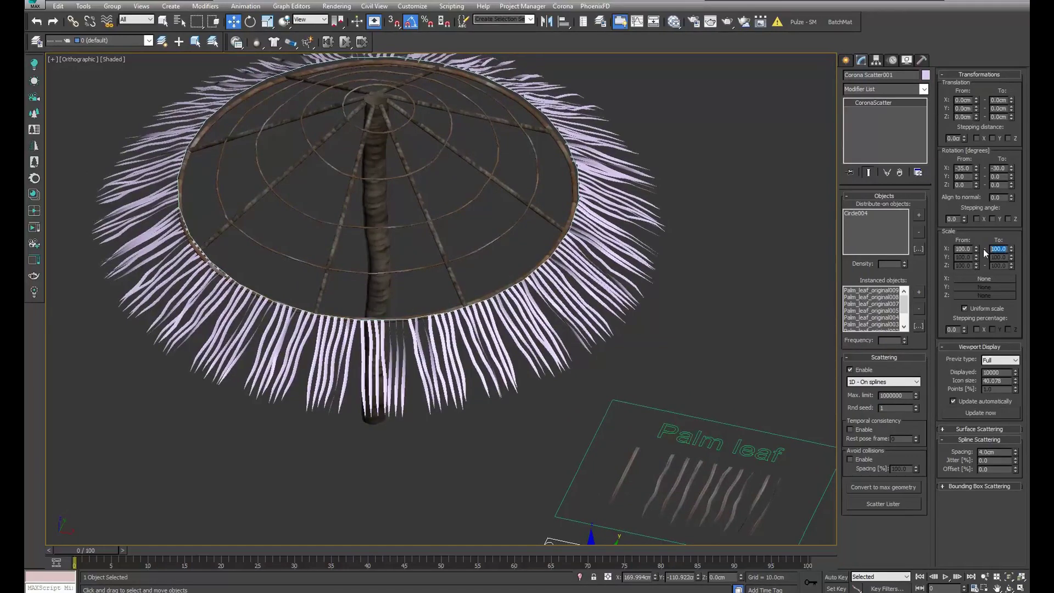
type("90")
key("Return")
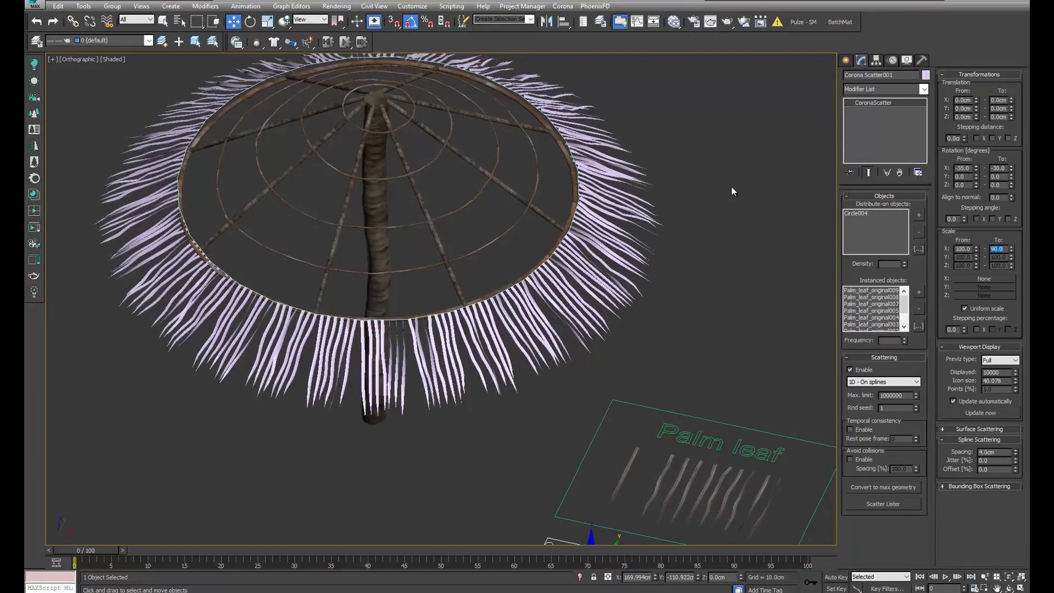
mouse_move(560, 264)
middle_mouse_down("alt")
mouse_move(572, 235)
mouse_move(602, 218)
mouse_move(642, 228)
middle_mouse_up("alt")
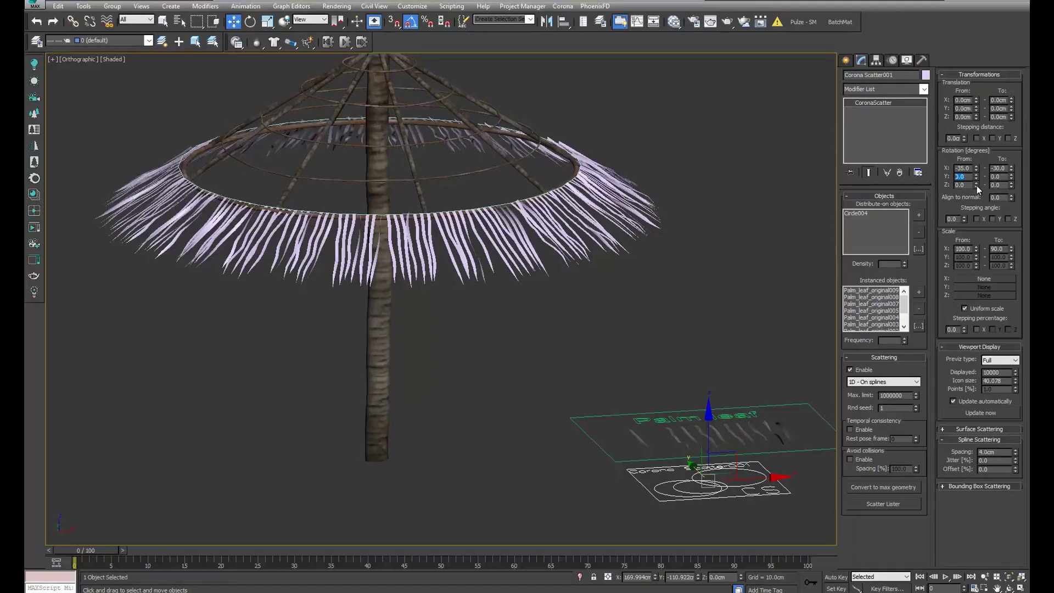
key("Return")
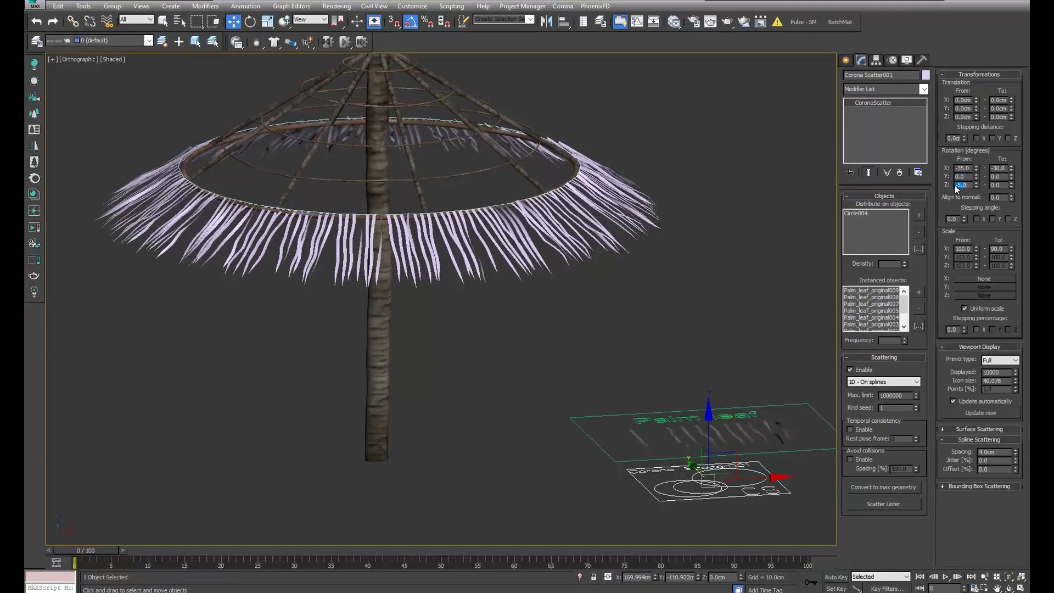
type("5")
key("Return")
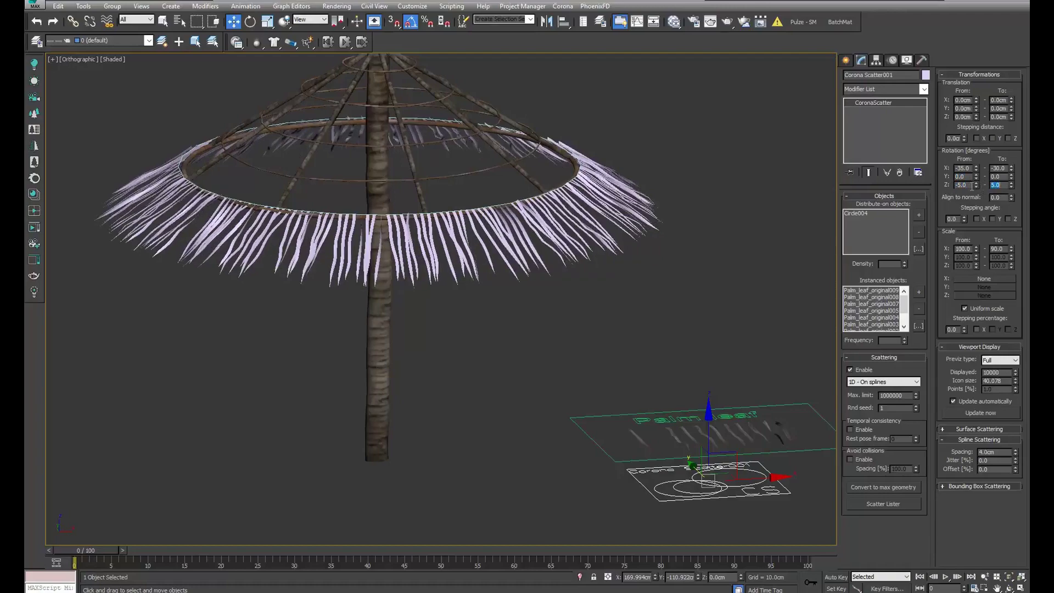
middle_click_drag(594, 188, 630, 208, "alt")
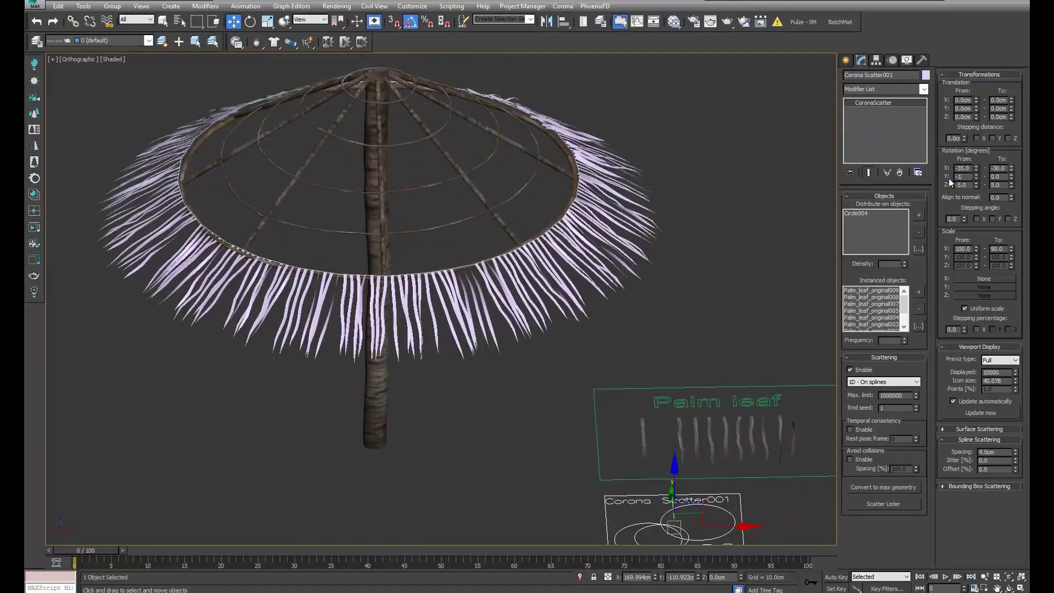
type("0.0")
key("Return")
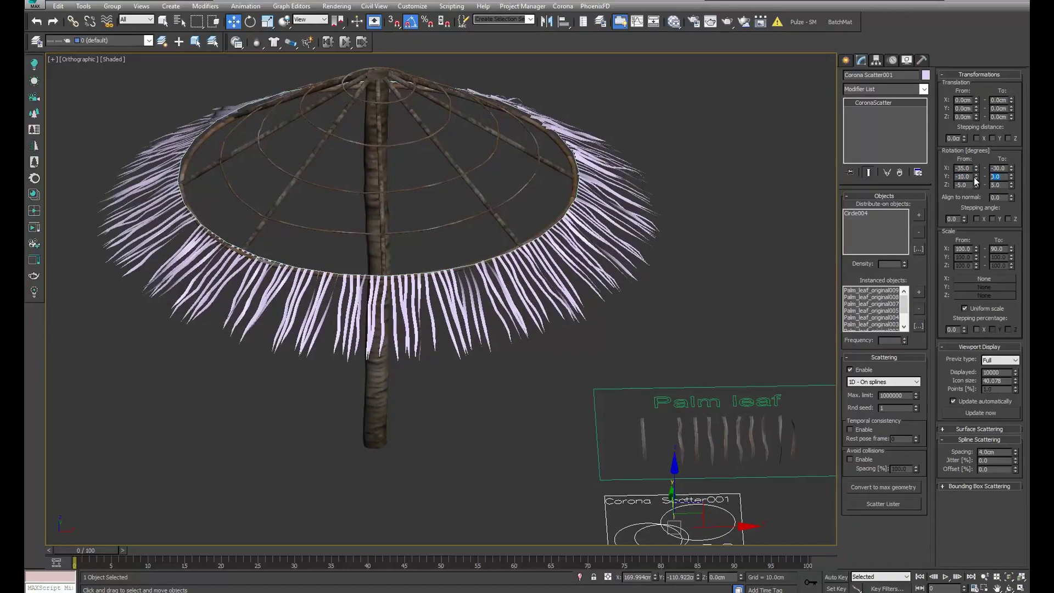
type("10")
key("Return")
mouse_move(609, 194)
middle_mouse_down("alt")
mouse_move(585, 172)
mouse_move(539, 230)
mouse_move(617, 300)
mouse_move(581, 265)
middle_mouse_up("alt")
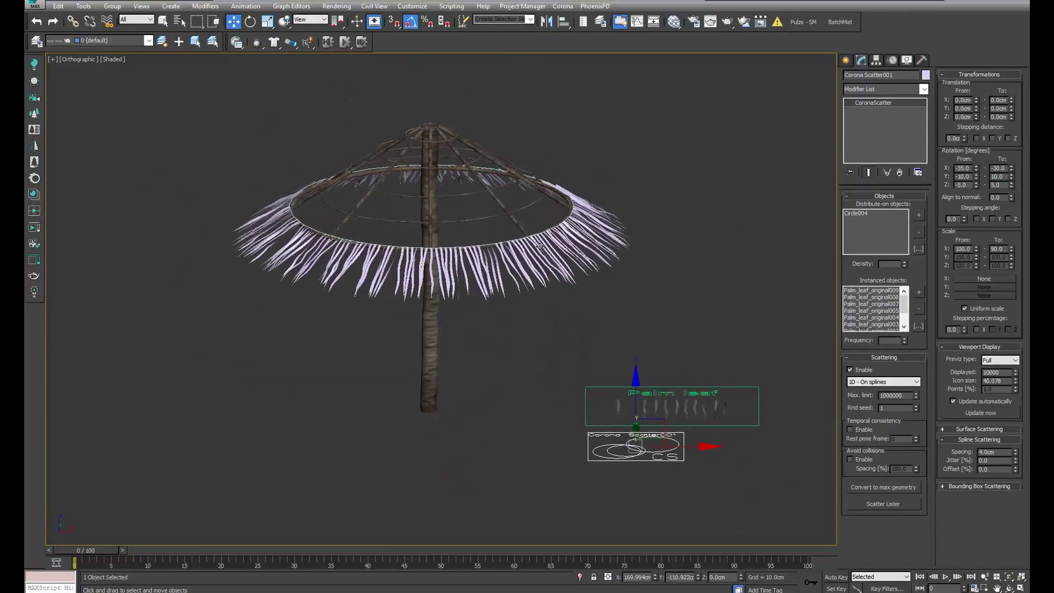
Select the Circle004 ring at spline level and frame the roof in Front view
scroll(581, 266, "up", 3)
left_click(683, 150)
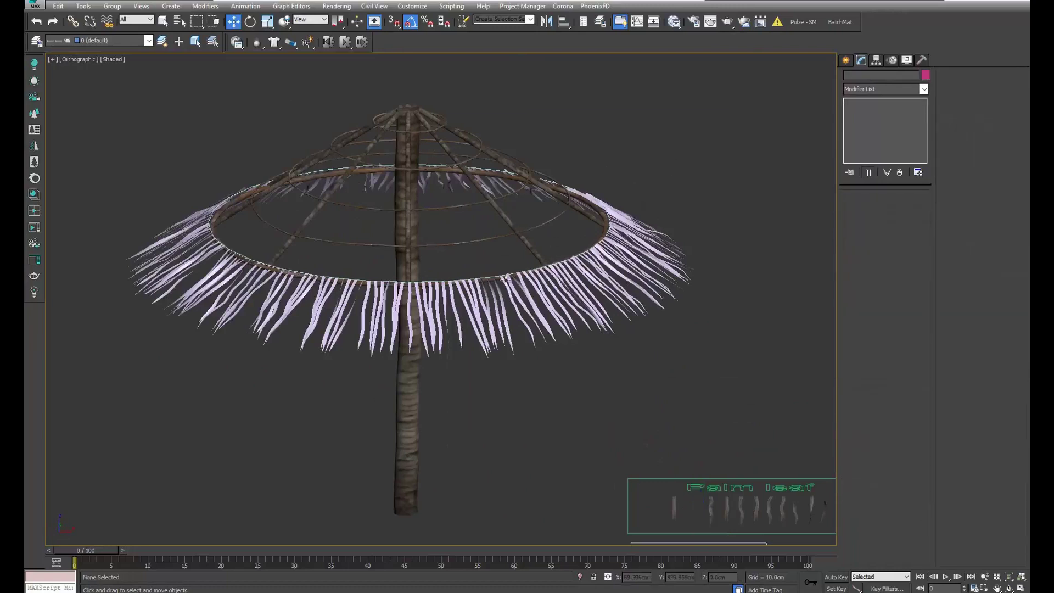
left_click(489, 269)
middle_click_drag(489, 269, 510, 284)
left_click(897, 445)
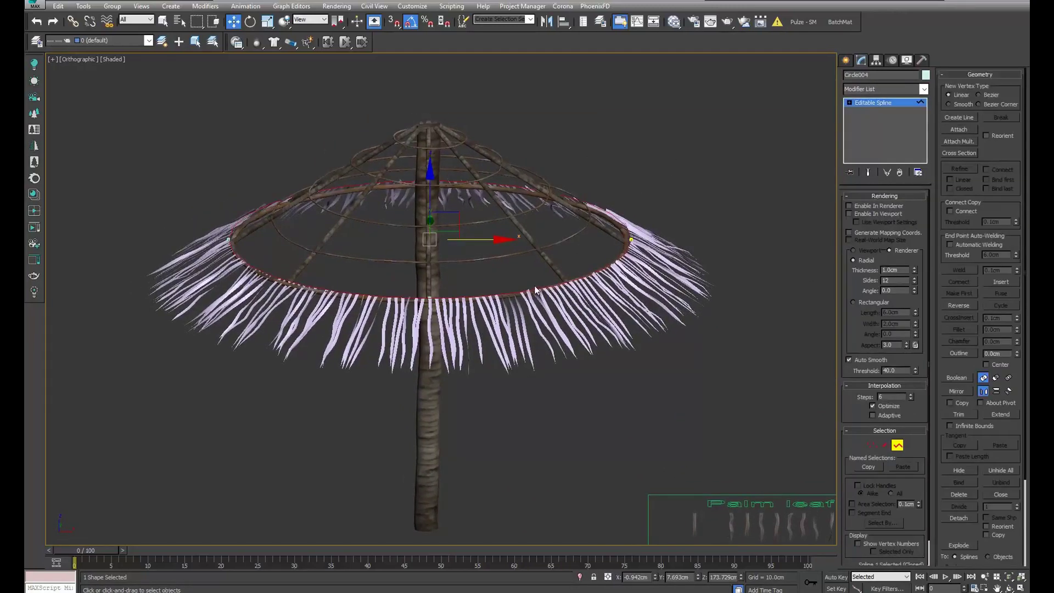
key("f")
scroll(493, 271, "down", 3)
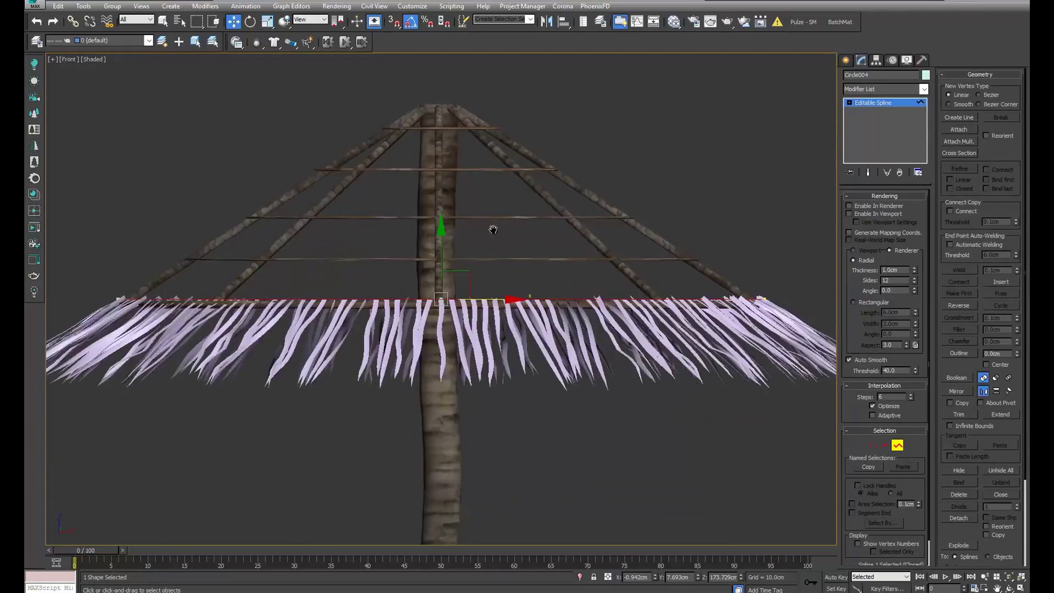
middle_click_drag(494, 230, 540, 223)
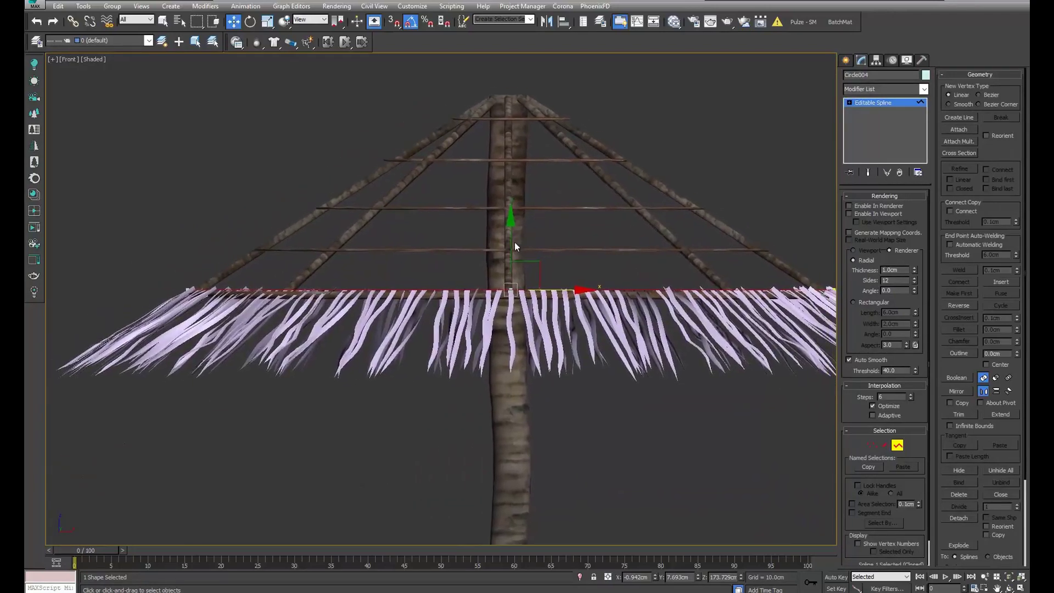
Copy the ring upward along the roof and scale it to 84%
left_click_drag(510, 245, 510, 205, "shift")
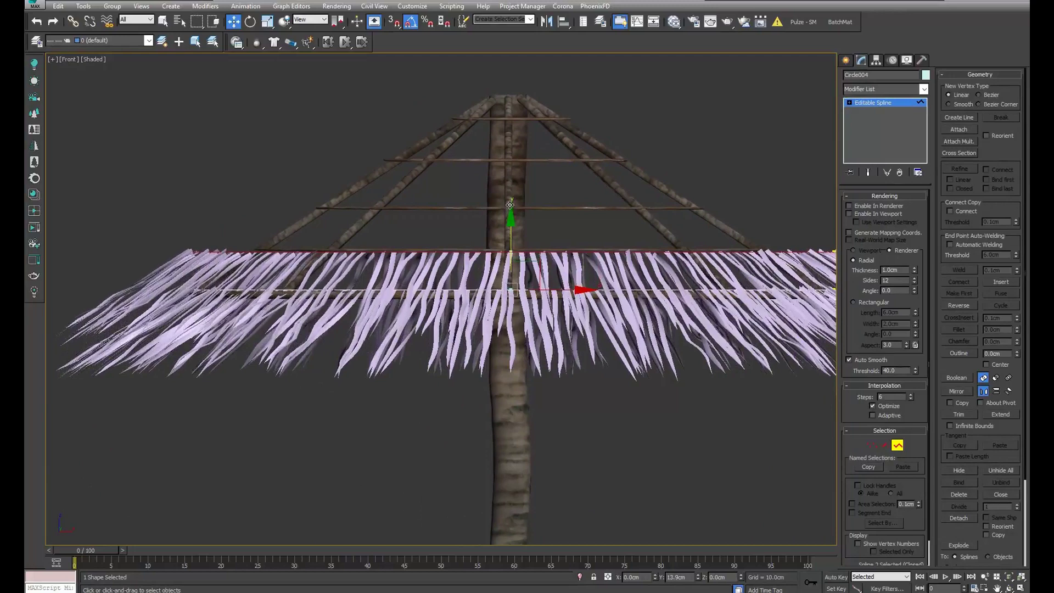
middle_click_drag(585, 252, 569, 257)
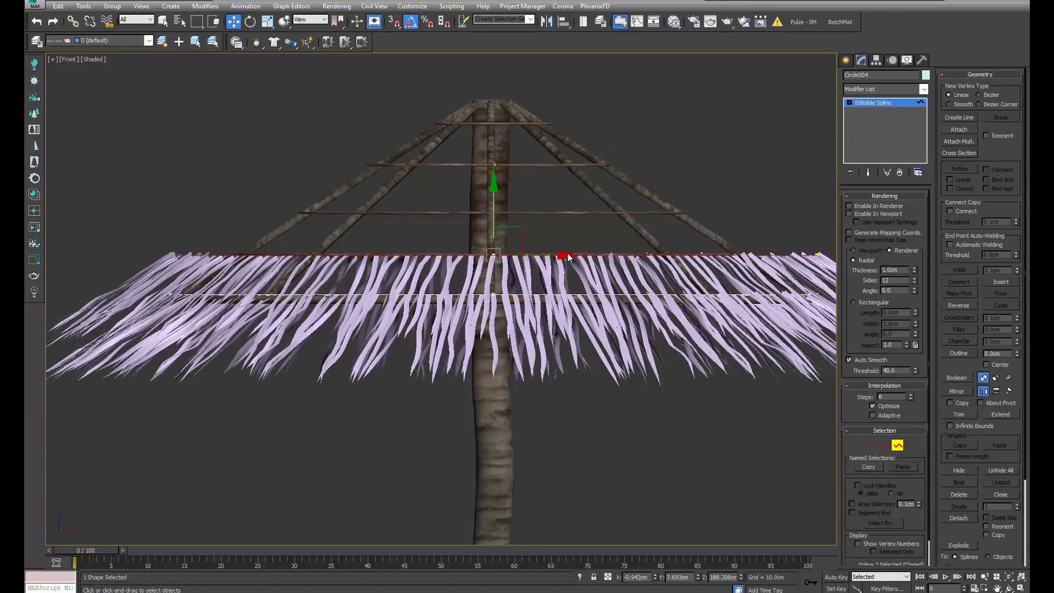
key("r")
left_click_drag(511, 254, 510, 262)
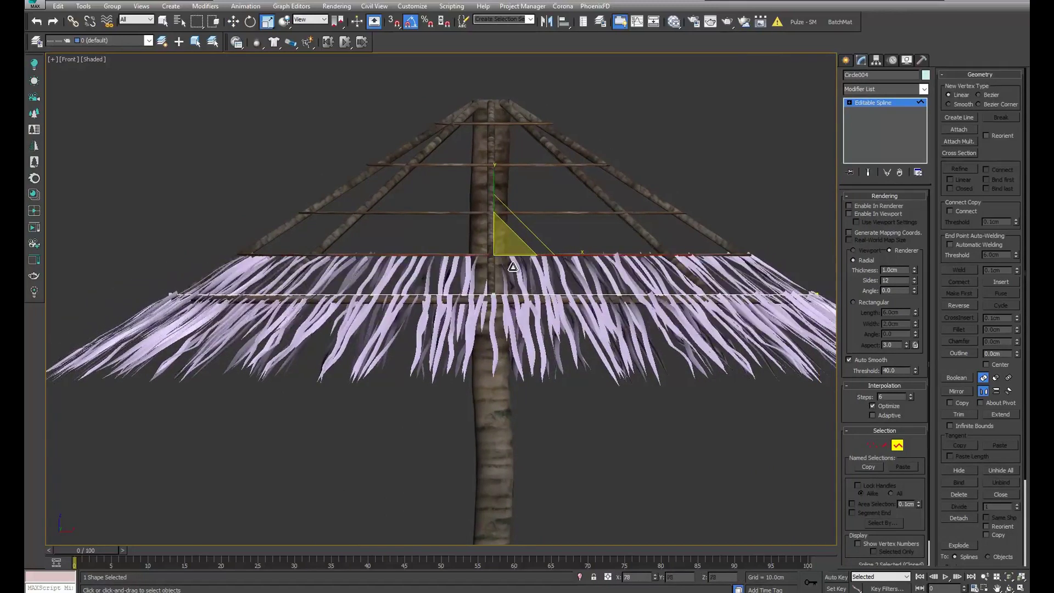
Raise the copied ring higher up the slope and shrink it further
middle_click_drag(552, 210, 561, 240)
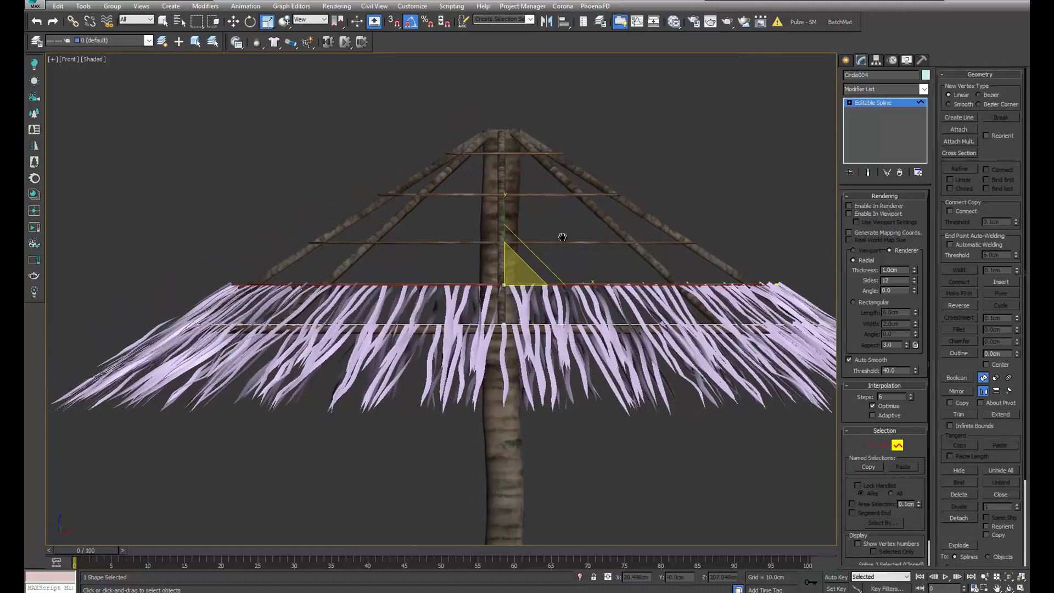
key("w")
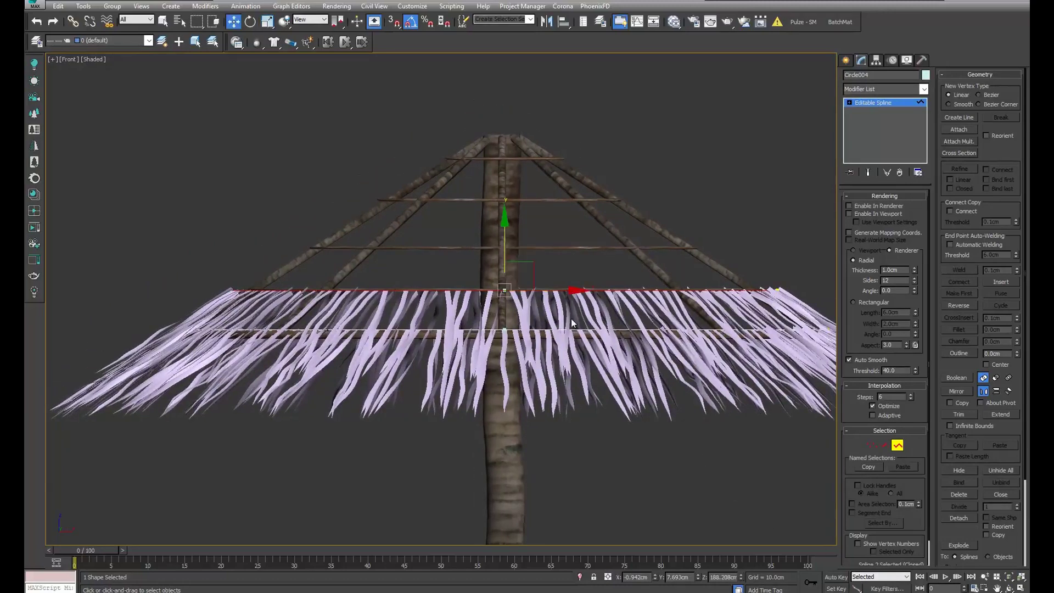
left_click_drag(505, 247, 504, 204)
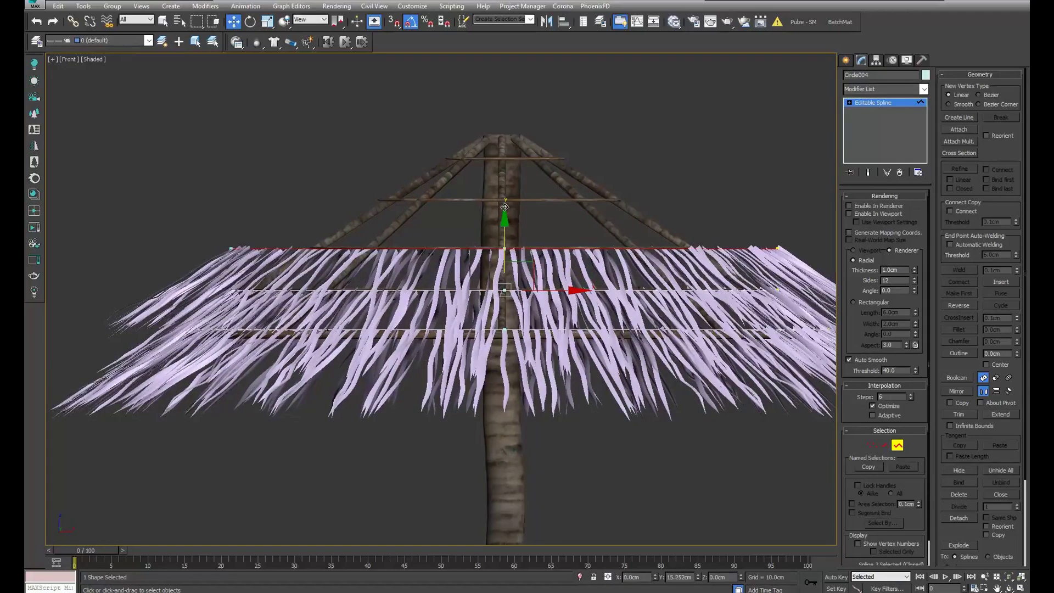
middle_click_drag(561, 260, 562, 280)
key("r")
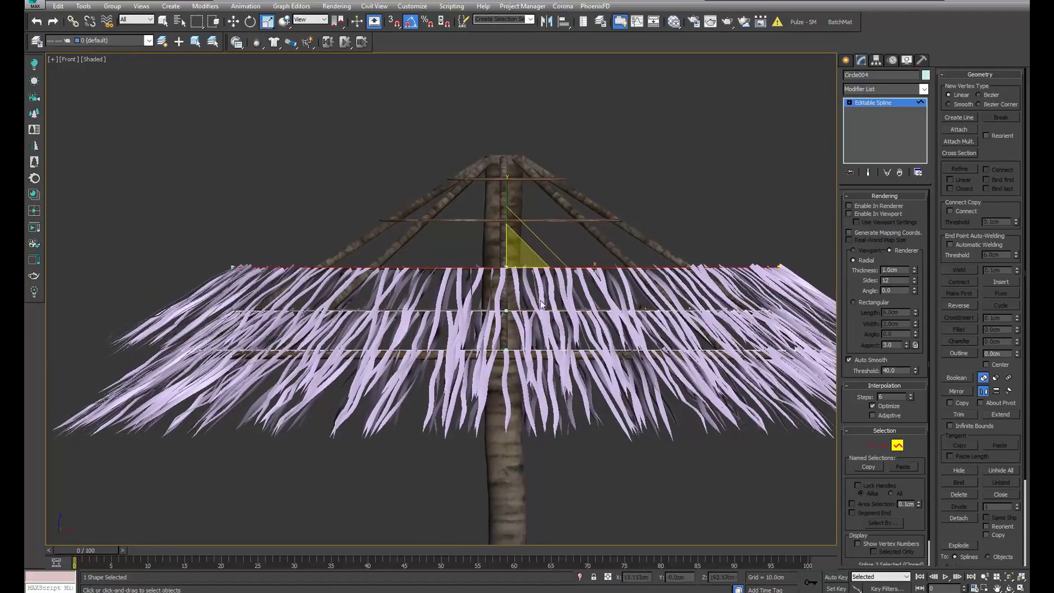
left_click_drag(506, 268, 513, 270)
left_click_drag(515, 278, 512, 281)
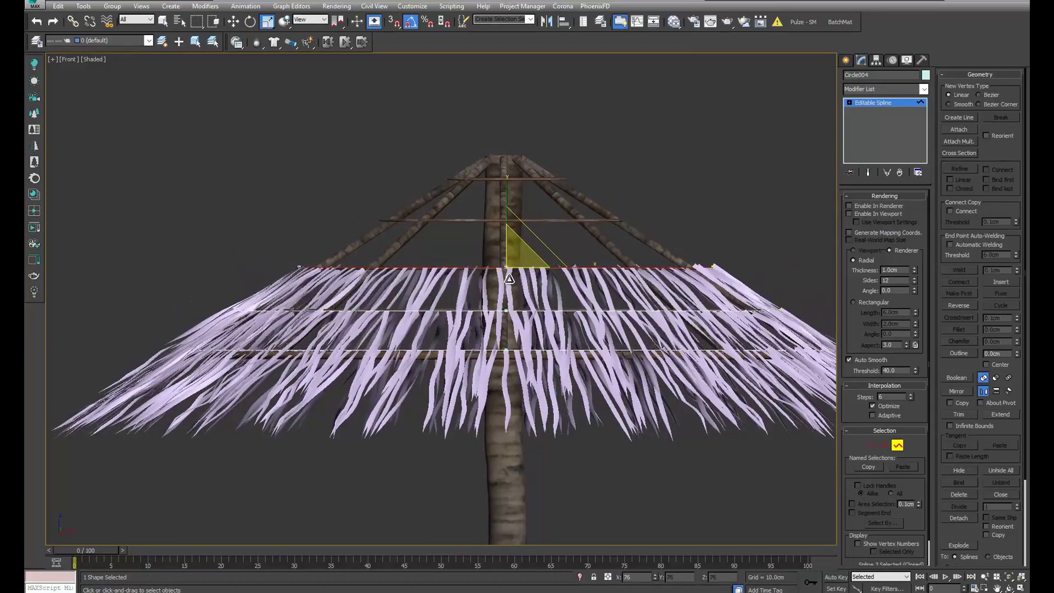
middle_click_drag(513, 281, 517, 283, "alt")
Copy another ring toward the roof top and shrink it to about 53%
key("f")
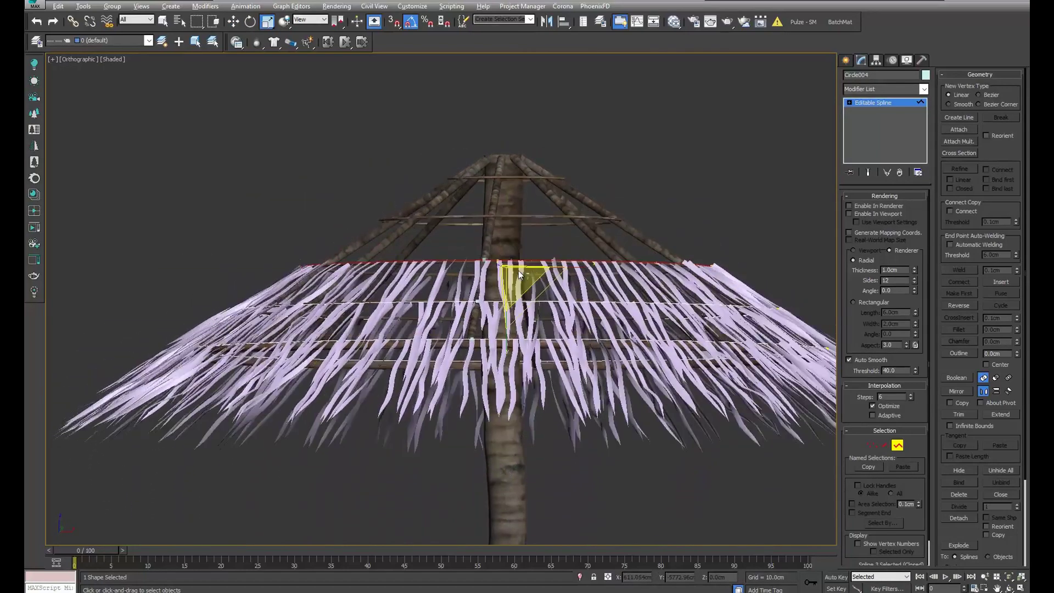
scroll(518, 274, "up", 2)
scroll(511, 284, "down", 2)
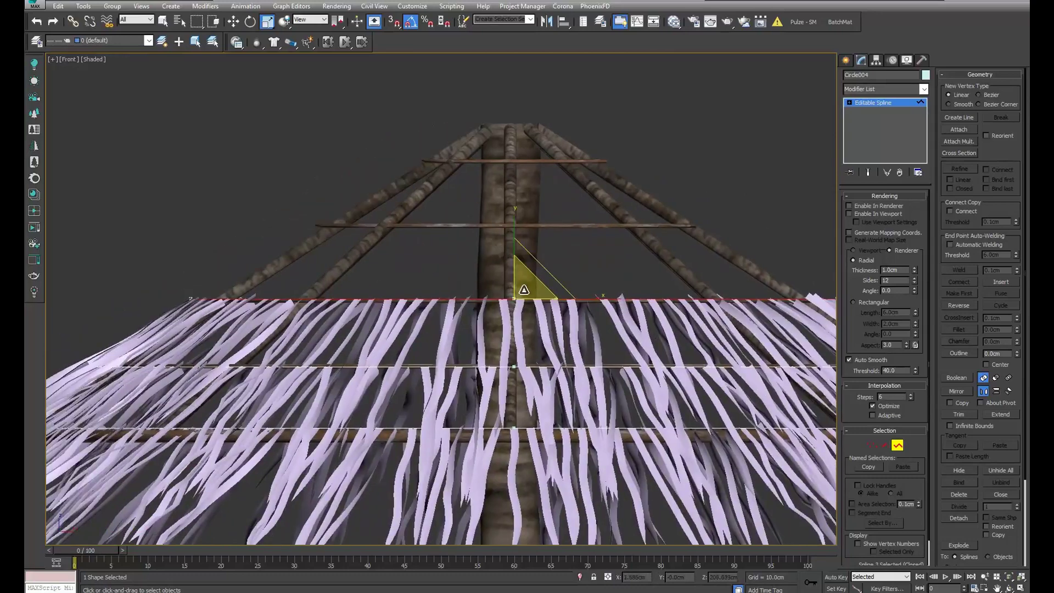
scroll(525, 283, "down", 1)
key("w")
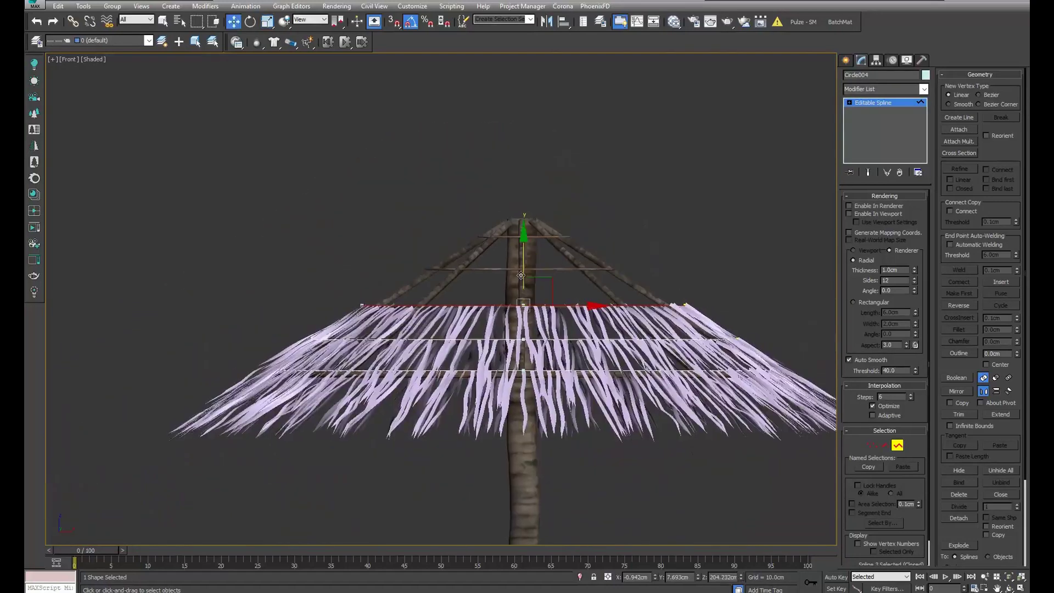
left_click_drag(524, 263, 524, 224, "shift")
middle_click_drag(524, 224, 529, 246)
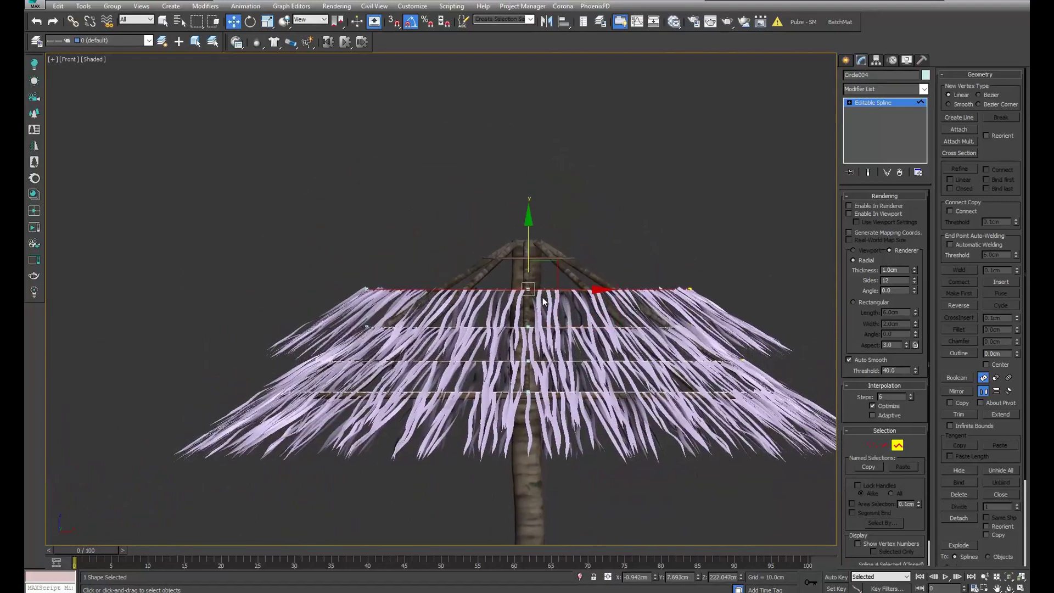
key("r")
mouse_move(529, 289)
left_mouse_down()
mouse_move(563, 327)
mouse_move(549, 309)
left_mouse_up()
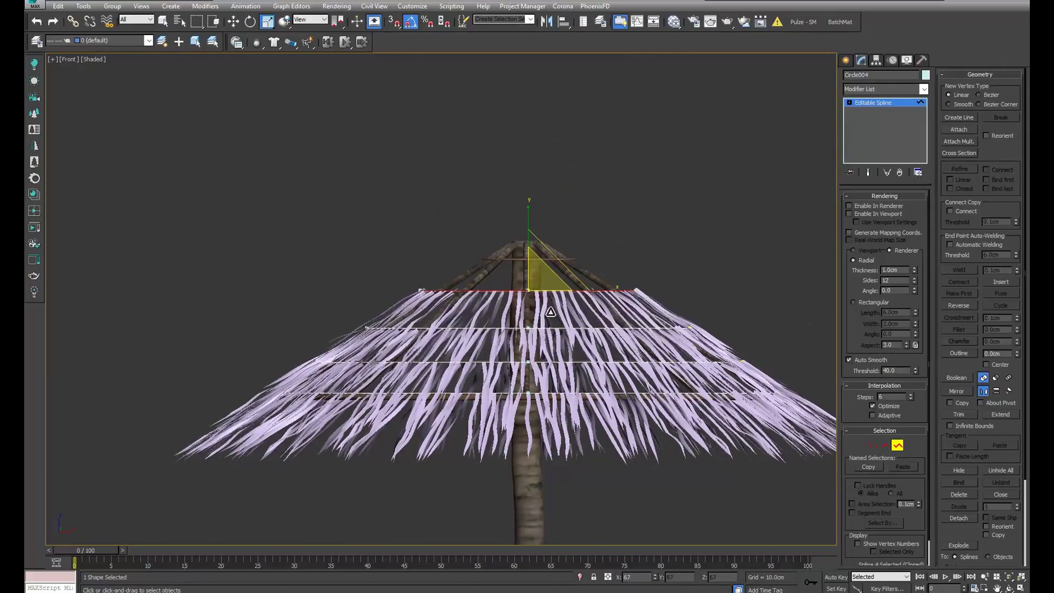
Raise the top ring and shrink it to about half width
scroll(549, 309, "up", 2)
key("w")
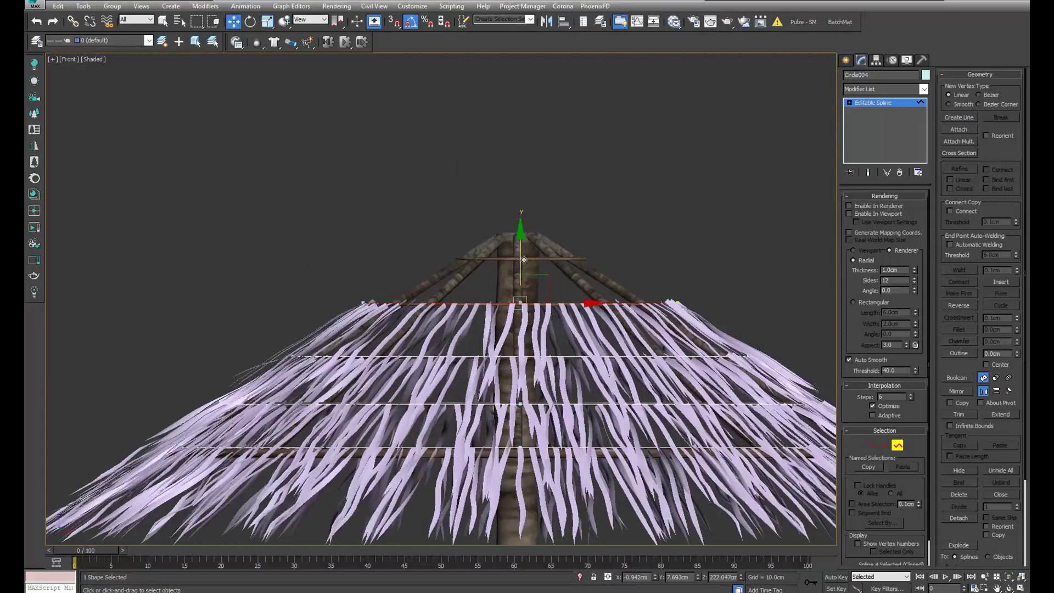
left_click_drag(519, 237, 520, 204)
key("r")
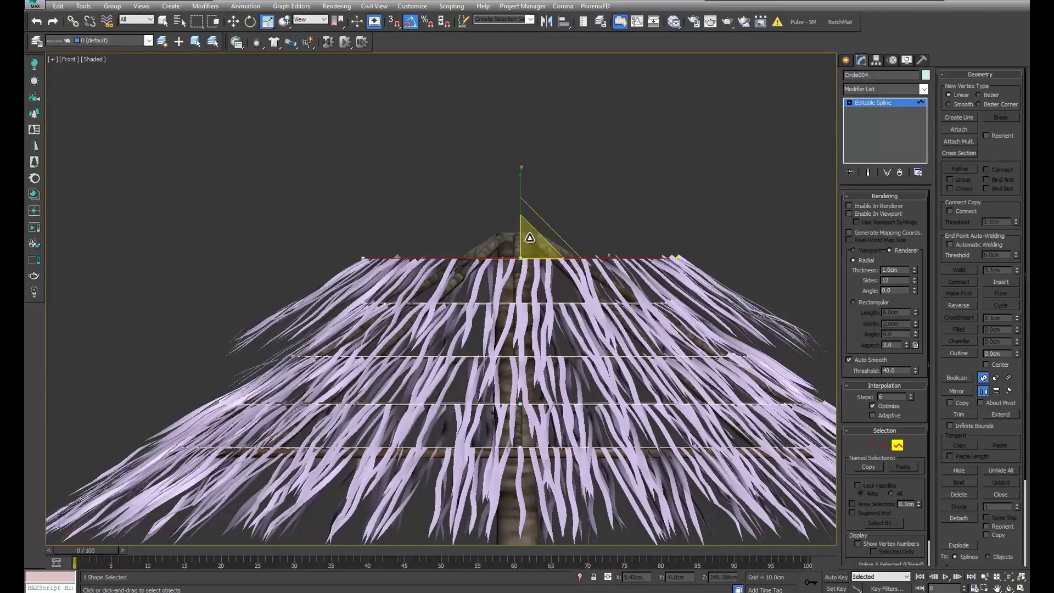
left_click_drag(528, 247, 546, 297)
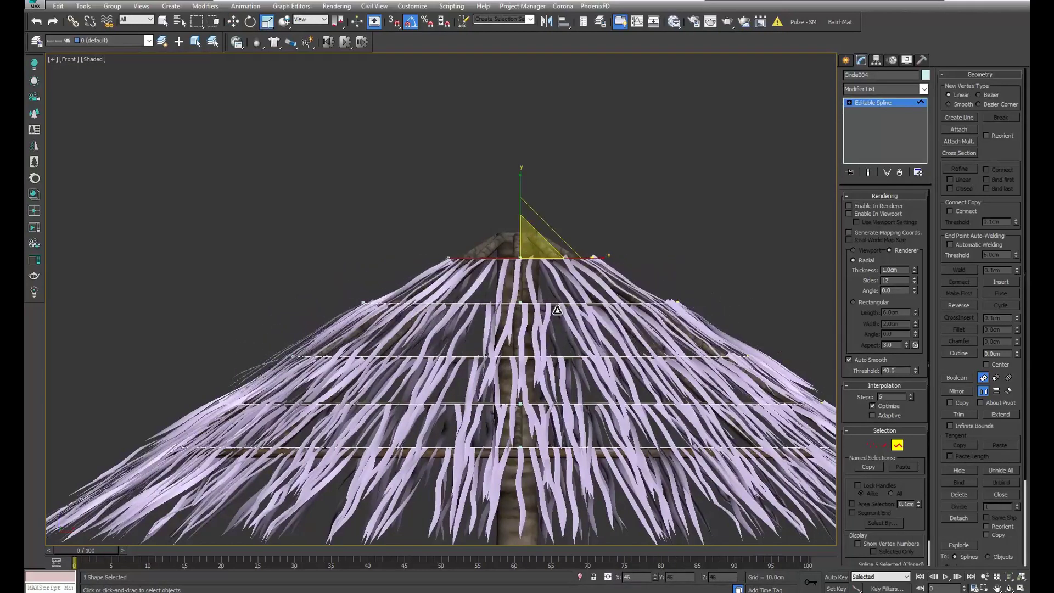
middle_click_drag(546, 297, 548, 326)
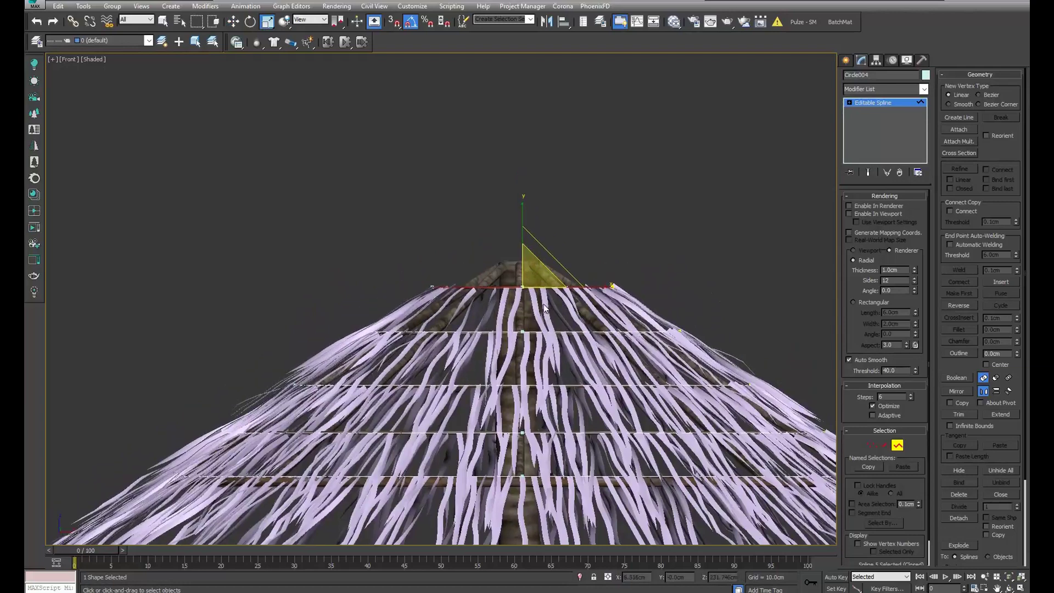
Lift the top ring to the peak, narrowing it to about 37, then deselect
key("w")
left_click_drag(525, 256, 525, 229)
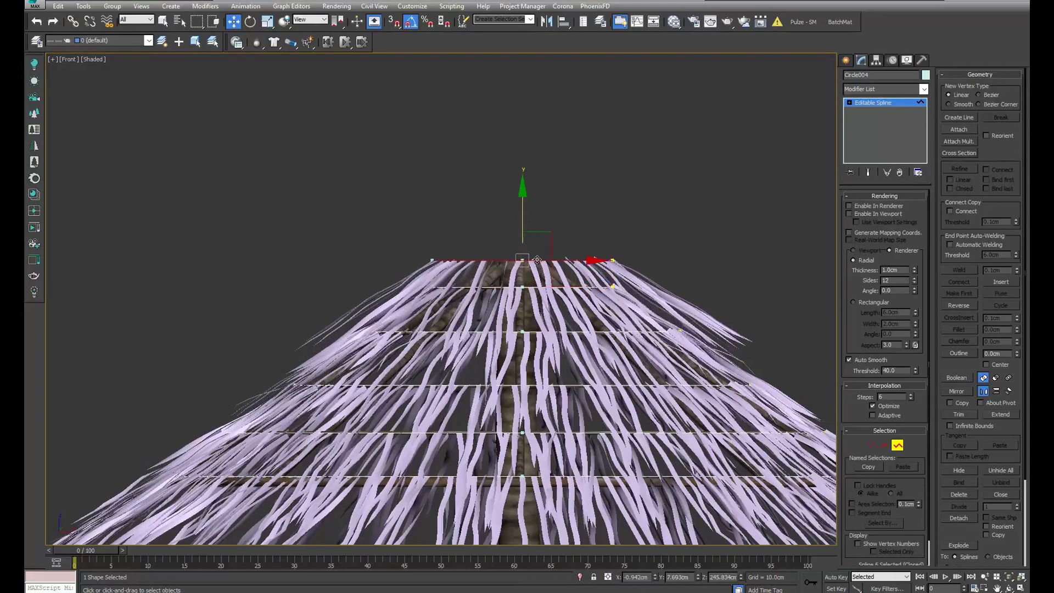
scroll(525, 241, "up", 5)
key("r")
left_click_drag(523, 272, 592, 368)
key("w")
scroll(567, 318, "down", 3)
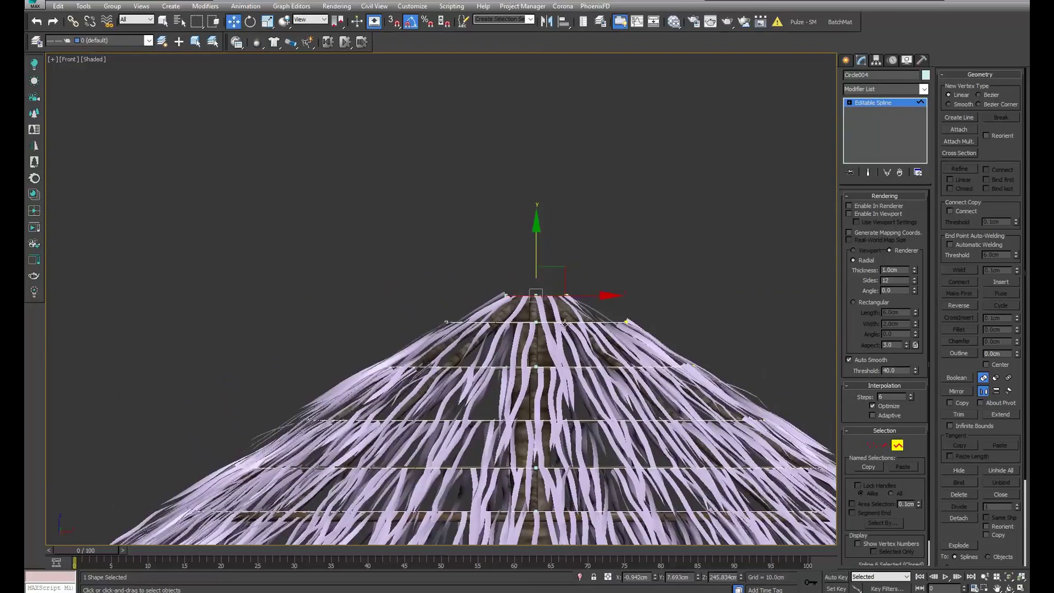
middle_click_drag(567, 319, 567, 315, "alt")
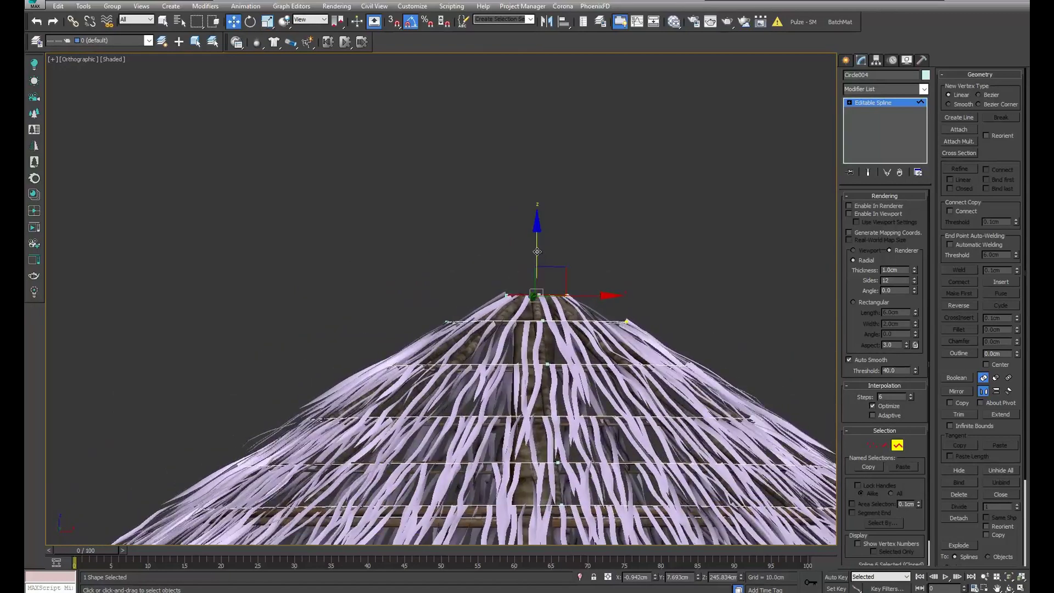
left_click_drag(537, 254, 532, 236)
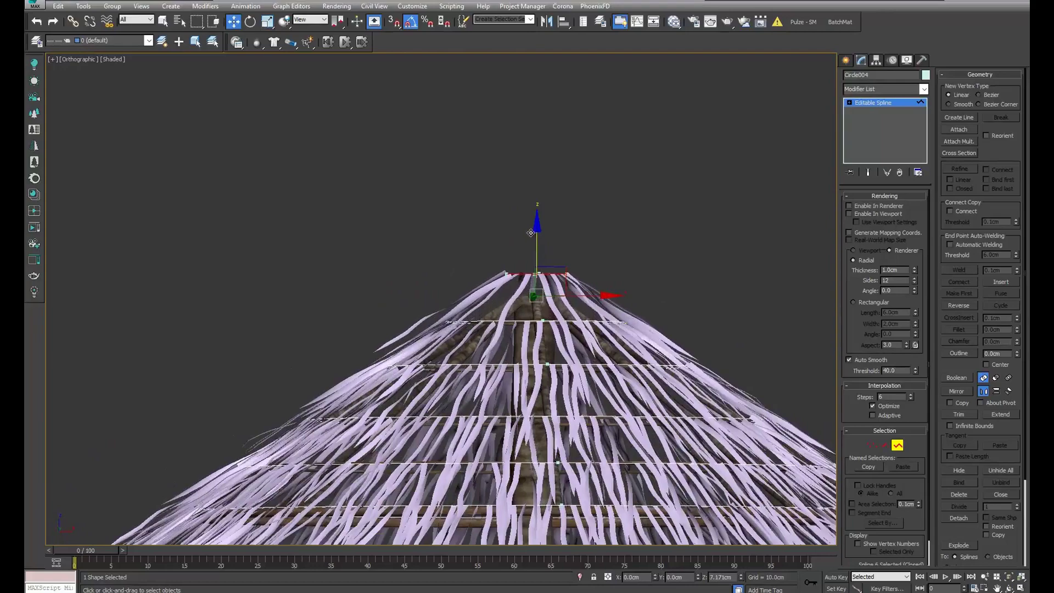
scroll(531, 236, "down", 3)
mouse_move(532, 237)
middle_mouse_down("alt")
mouse_move(626, 383)
mouse_move(638, 332)
middle_mouse_up("alt")
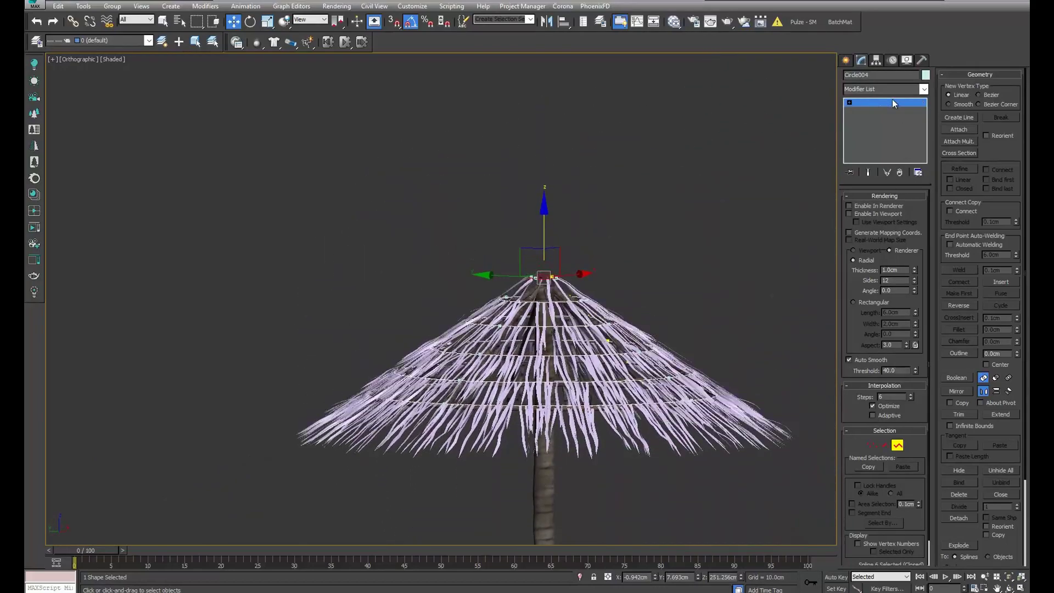
left_click(691, 222)
Select Corona Scatter001 and set its spline spacing to 2.0cm in Perspective view
middle_click_drag(690, 222, 591, 292, "alt")
scroll(645, 376, "down", 3)
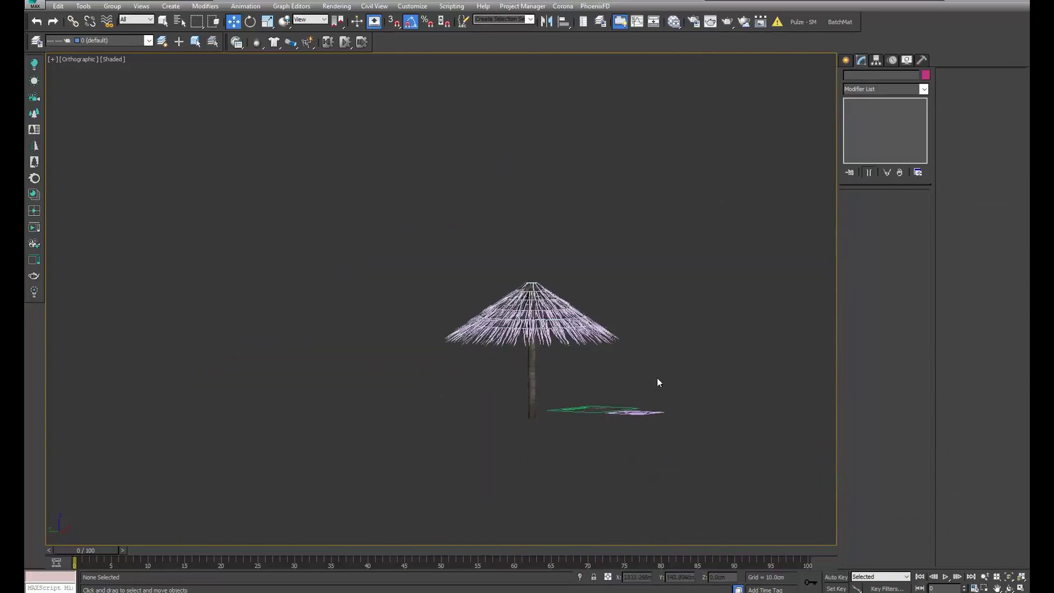
scroll(658, 378, "up", 3)
left_click(633, 445)
scroll(633, 445, "down", 2)
mouse_move(584, 308)
middle_mouse_down("alt")
mouse_move(583, 366)
mouse_move(584, 312)
middle_mouse_up("alt")
scroll(503, 278, "up", 2)
mouse_move(503, 278)
middle_mouse_down("alt")
mouse_move(544, 321)
mouse_move(510, 298)
middle_mouse_up("alt")
scroll(544, 322, "down", 1)
key("p")
scroll(543, 321, "down", 2)
scroll(510, 299, "up", 2)
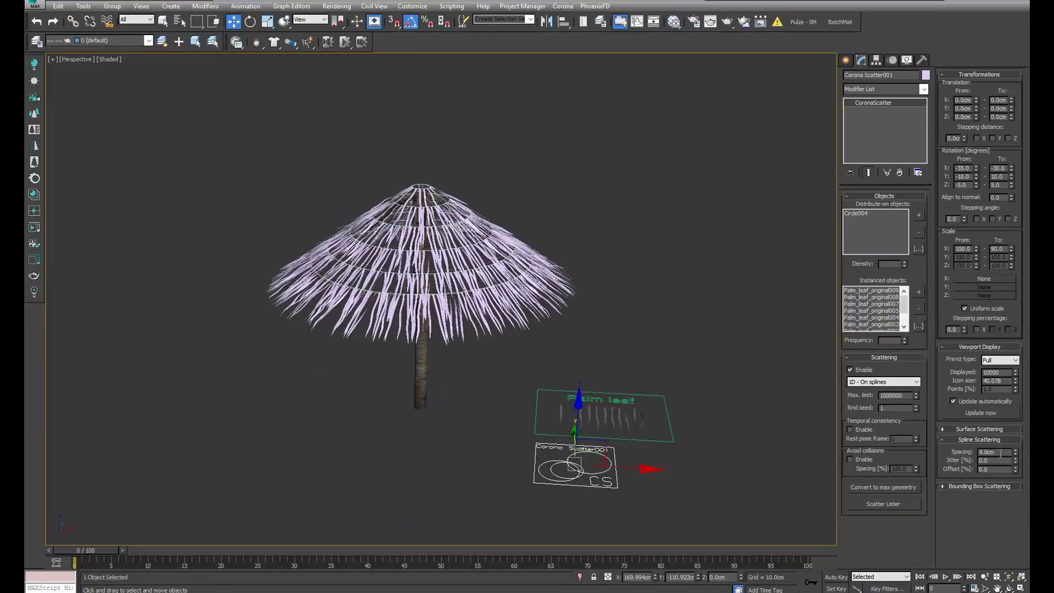
type("2")
key("Return")
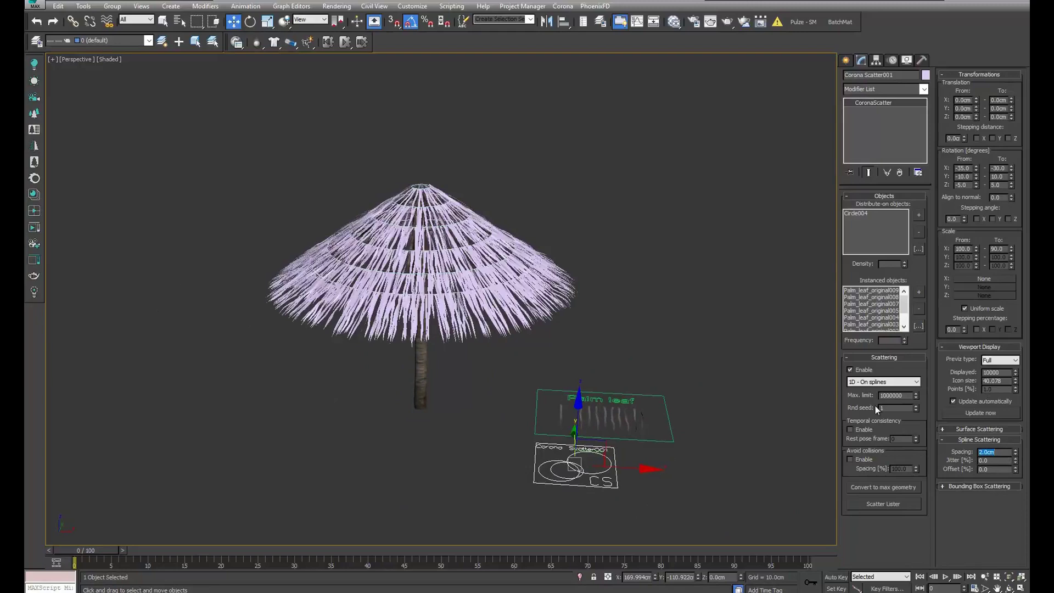
Start a Corona interactive render of the umbrella and orbit to review it
mouse_move(581, 266)
middle_mouse_down()
mouse_move(593, 278)
mouse_move(589, 322)
mouse_move(632, 308)
mouse_move(664, 337)
middle_mouse_up()
scroll(632, 308, "up", 2)
left_click(338, 299)
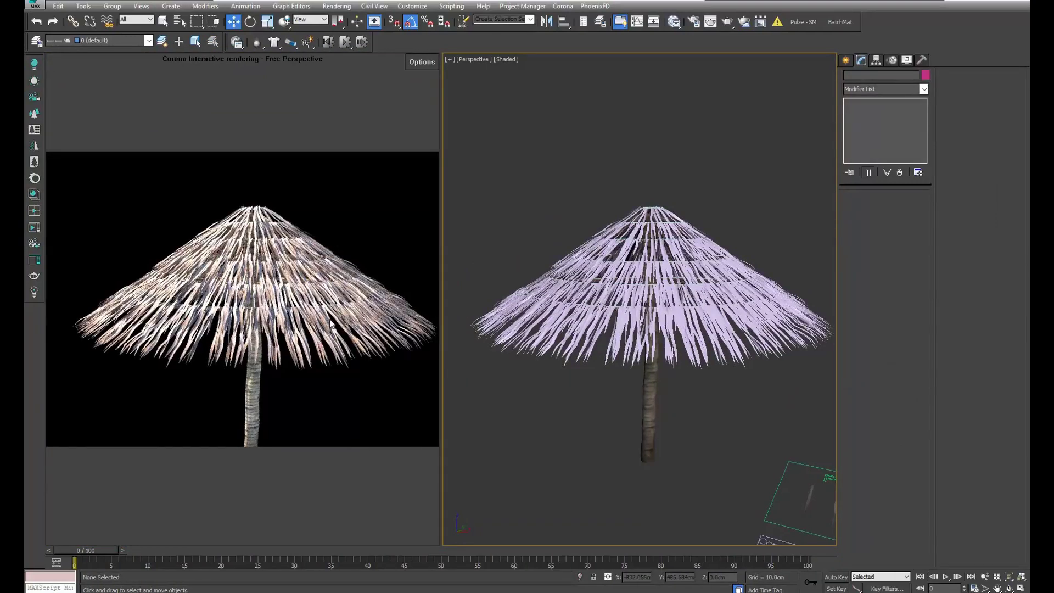
middle_click_drag(638, 325, 668, 324, "alt")
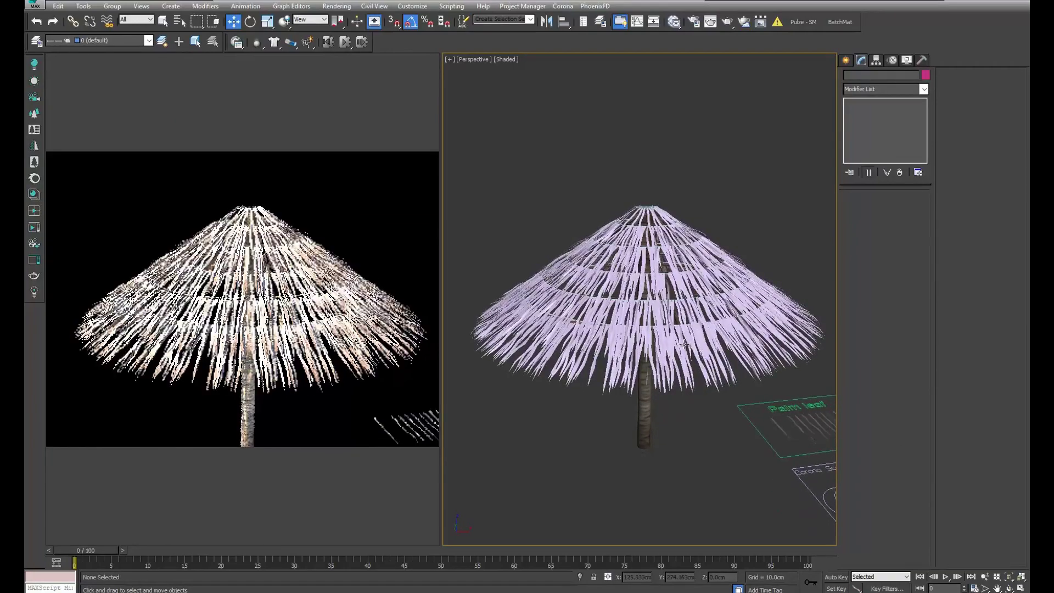
mouse_move(602, 317)
middle_mouse_down("alt")
mouse_move(636, 317)
mouse_move(615, 309)
middle_mouse_up("alt")
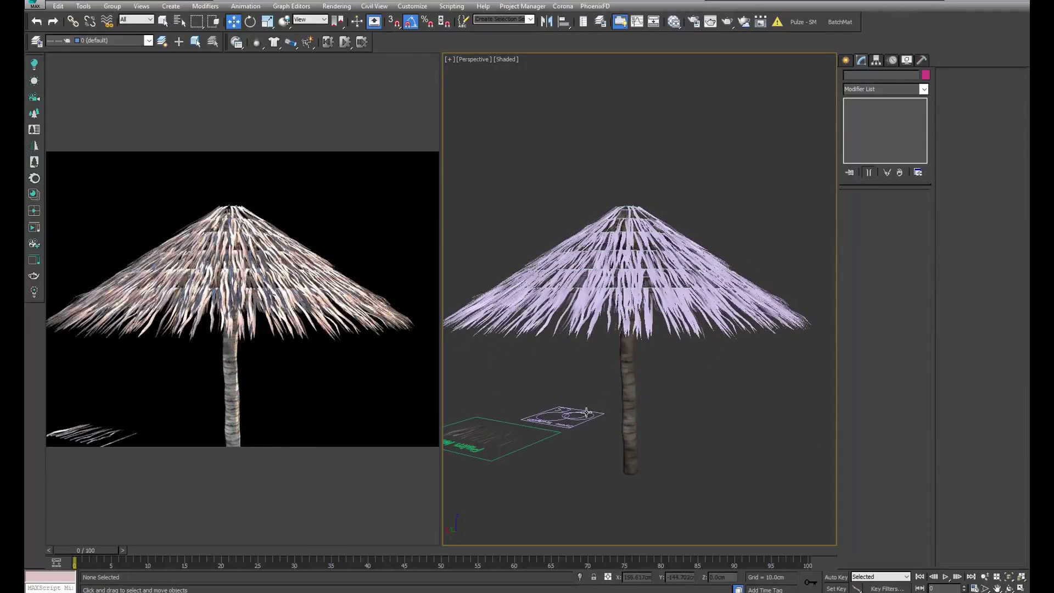
Set the scatter's minimum rotation to X -40 and Y -20
left_click(586, 412)
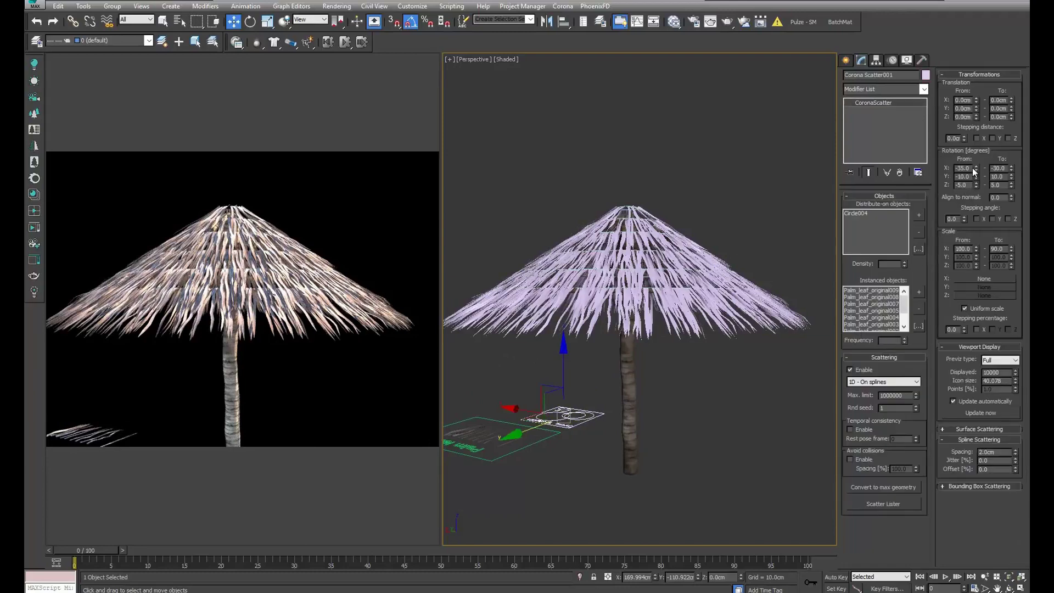
type("-40")
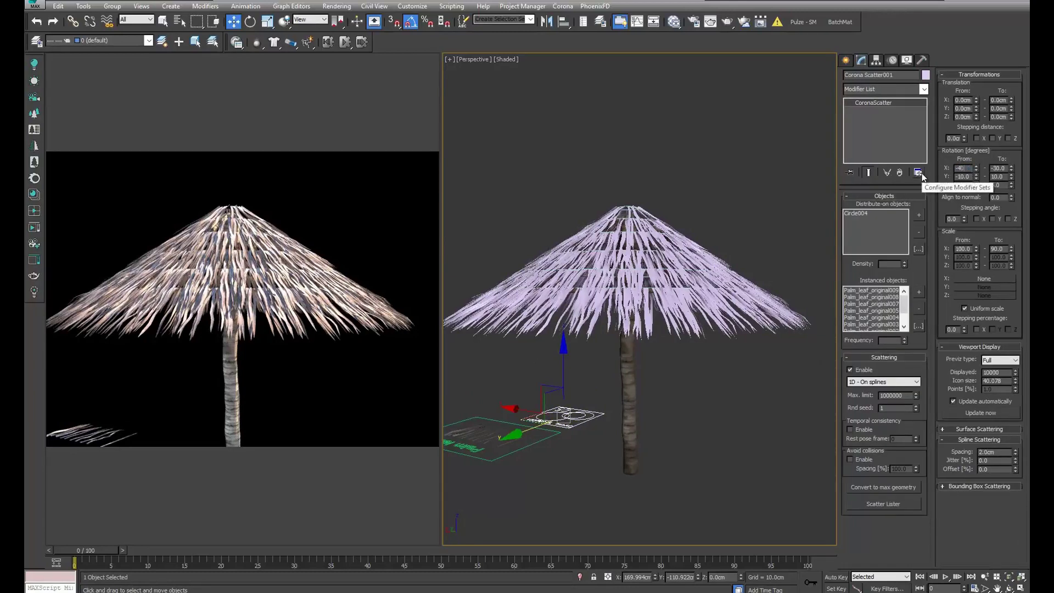
key("Return")
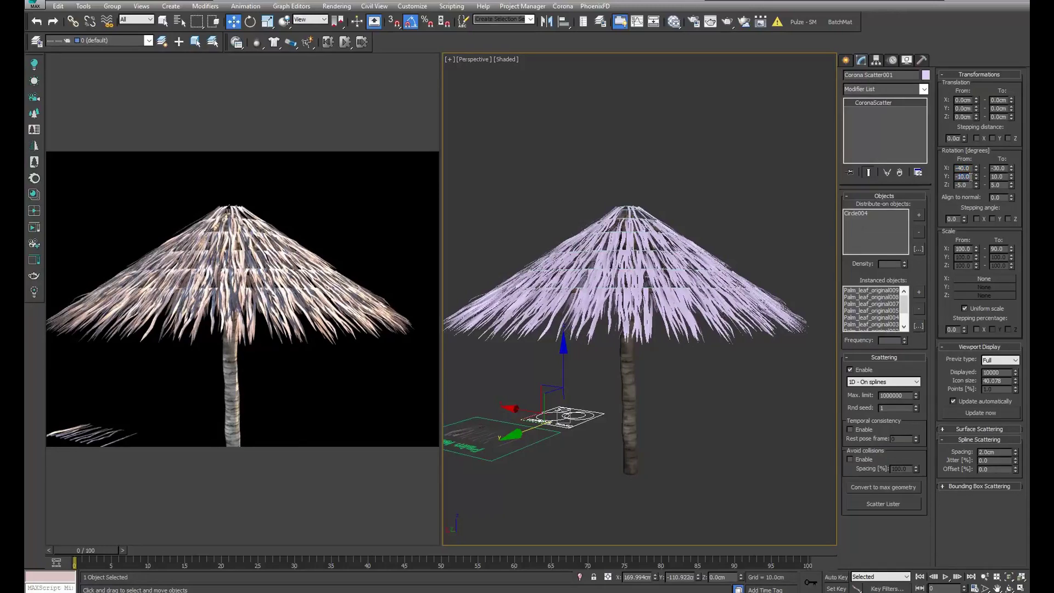
type("-20")
key("Return")
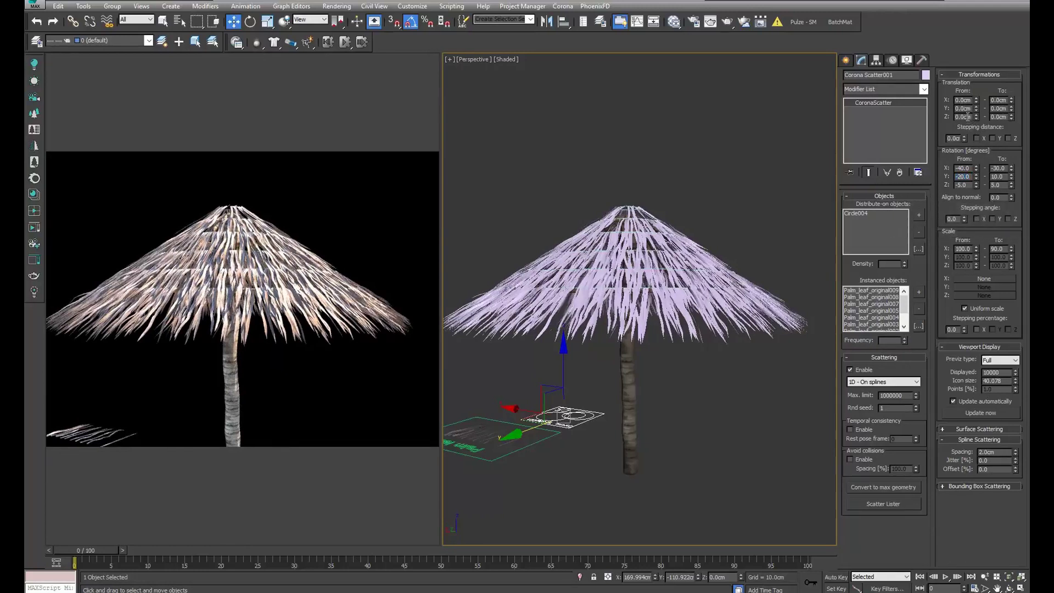
Set the minimum translation to 2.0cm on Z, Y and X
type("2")
key("Return")
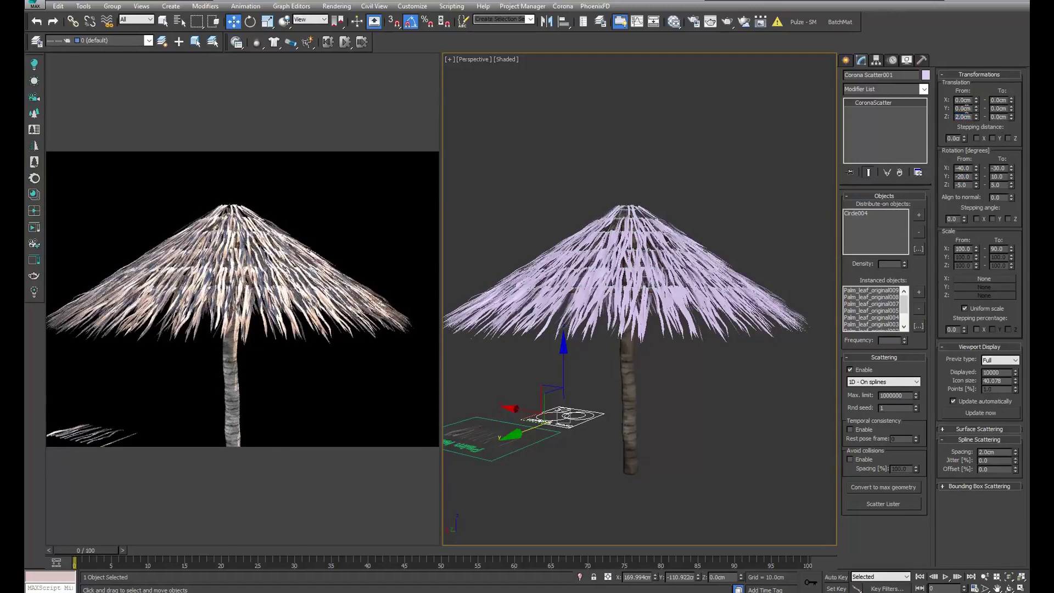
type("2")
key("Return")
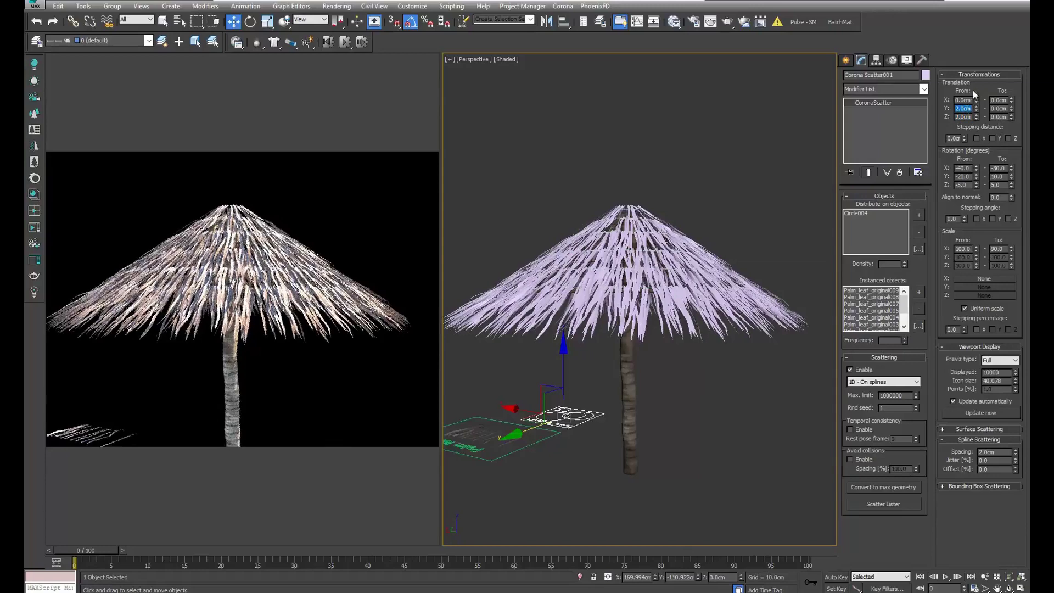
type("2")
key("Return")
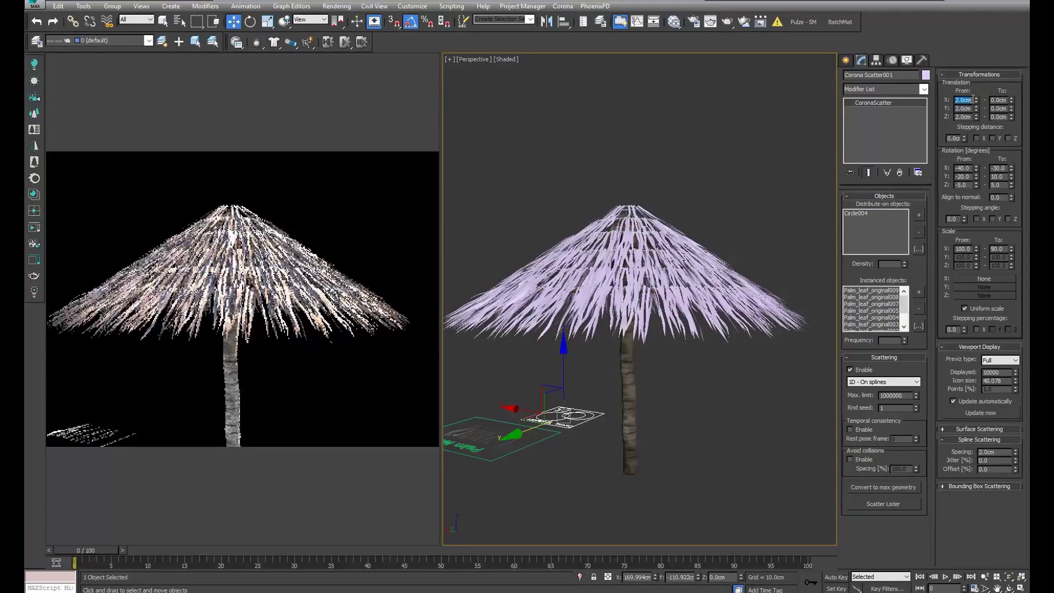
mouse_move(727, 282)
middle_mouse_down("alt")
mouse_move(621, 302)
mouse_move(710, 304)
middle_mouse_up("alt")
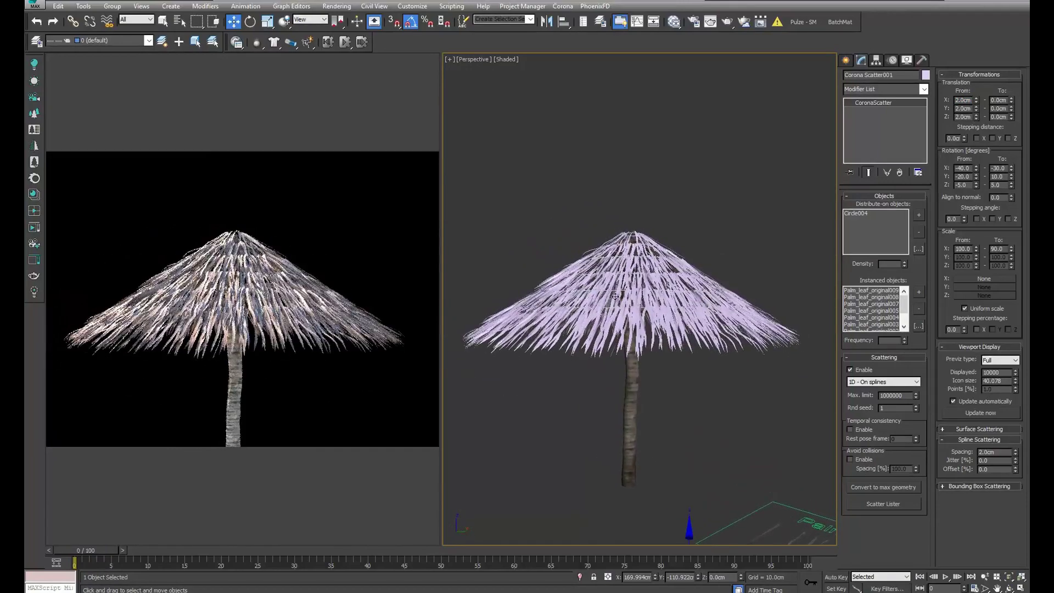
middle_click_drag(692, 307, 671, 293, "alt")
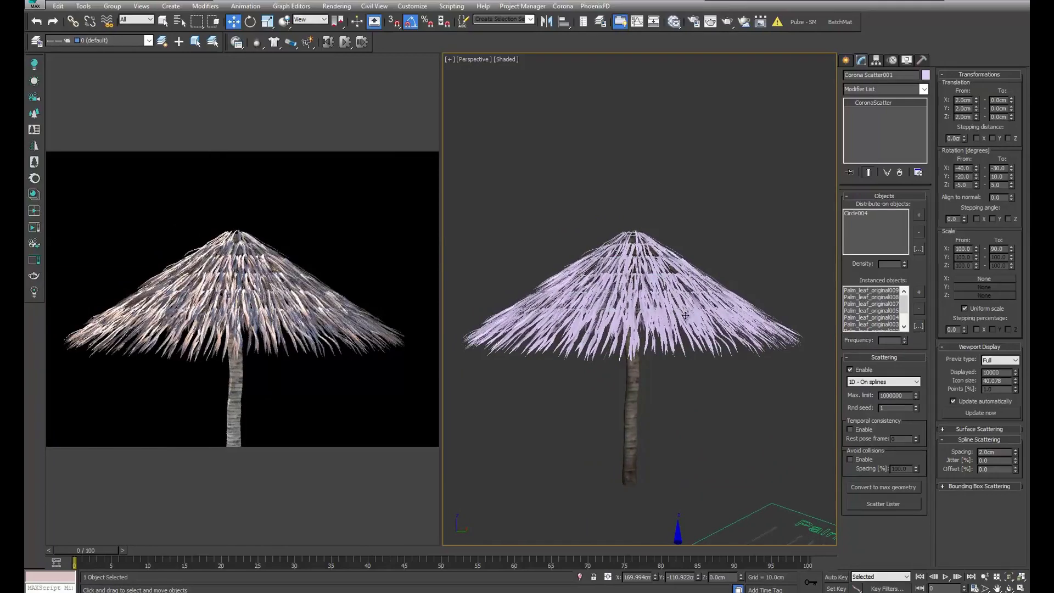
middle_click_drag(711, 319, 711, 317, "alt")
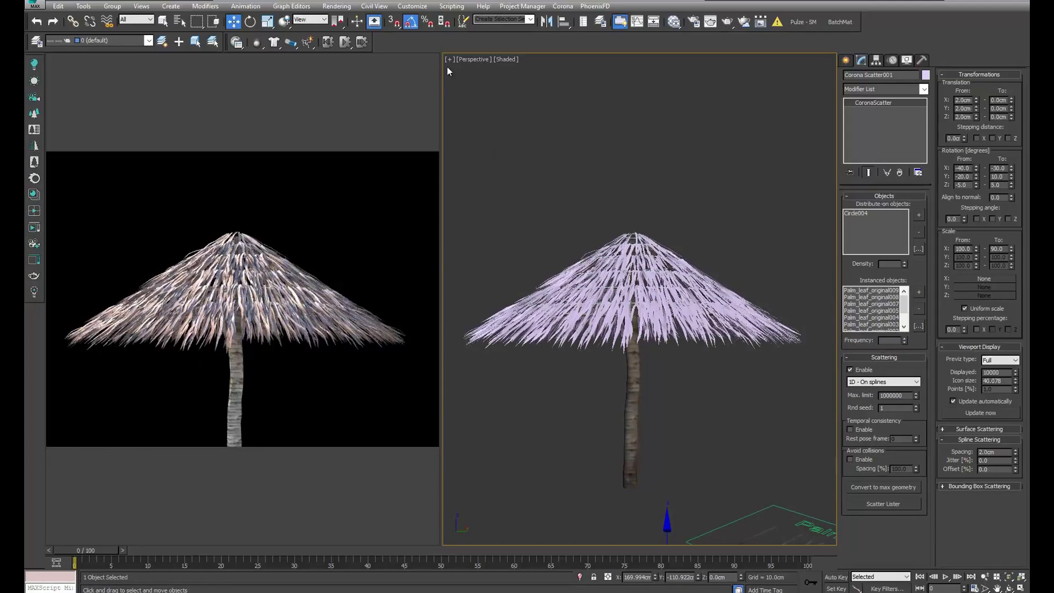
Stop the Corona interactive render and centre the umbrella in Top view
left_click(427, 64)
left_click(472, 92)
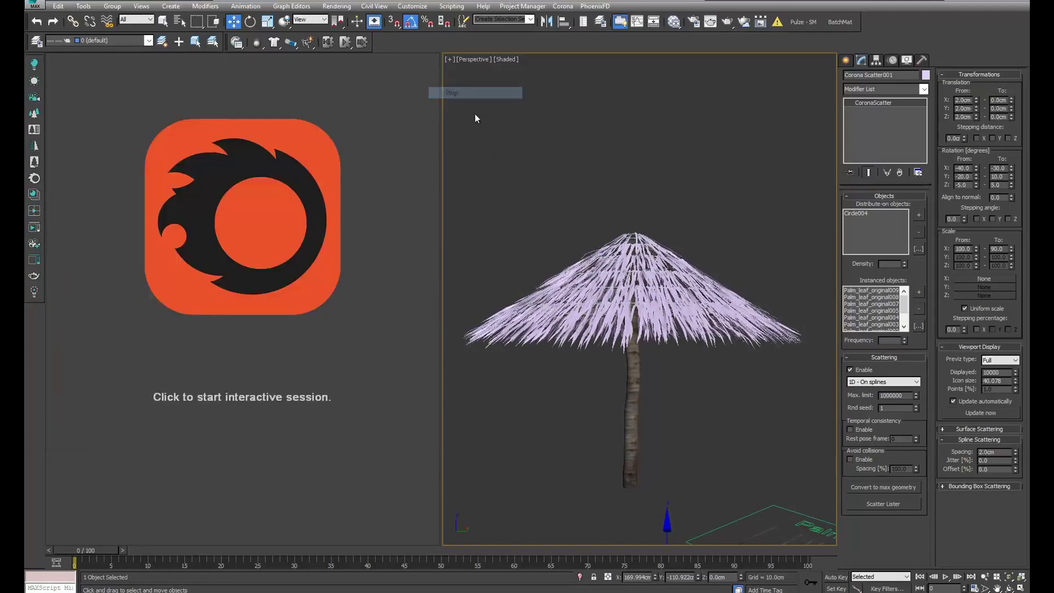
left_click(762, 451)
key("t")
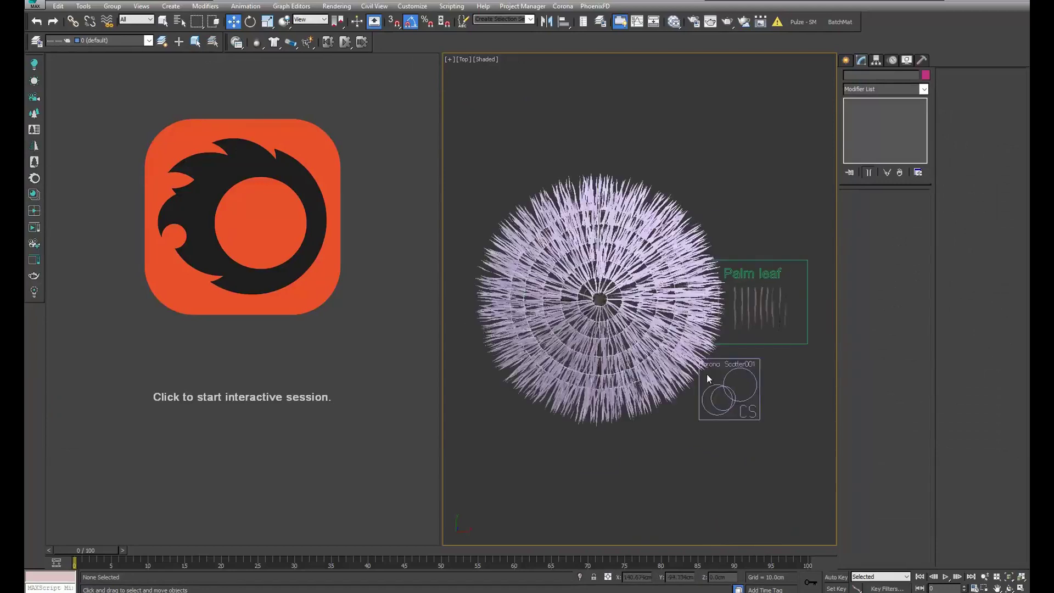
middle_click_drag(706, 374, 731, 380)
Draw a new circle of radius about 124 from the umbrella centre
left_click(846, 59)
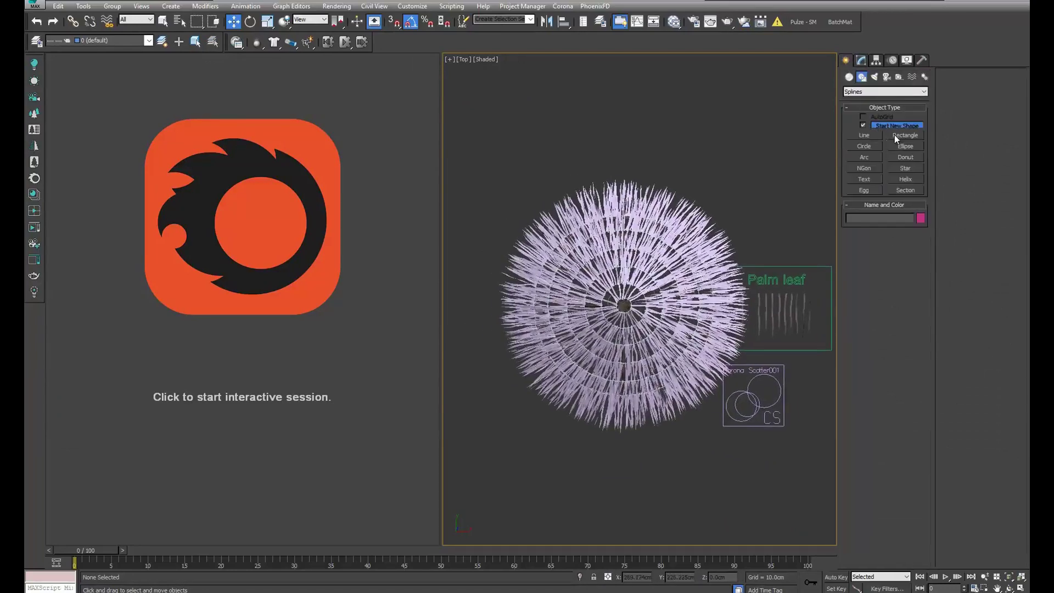
left_click(867, 146)
scroll(618, 301, "up", 2)
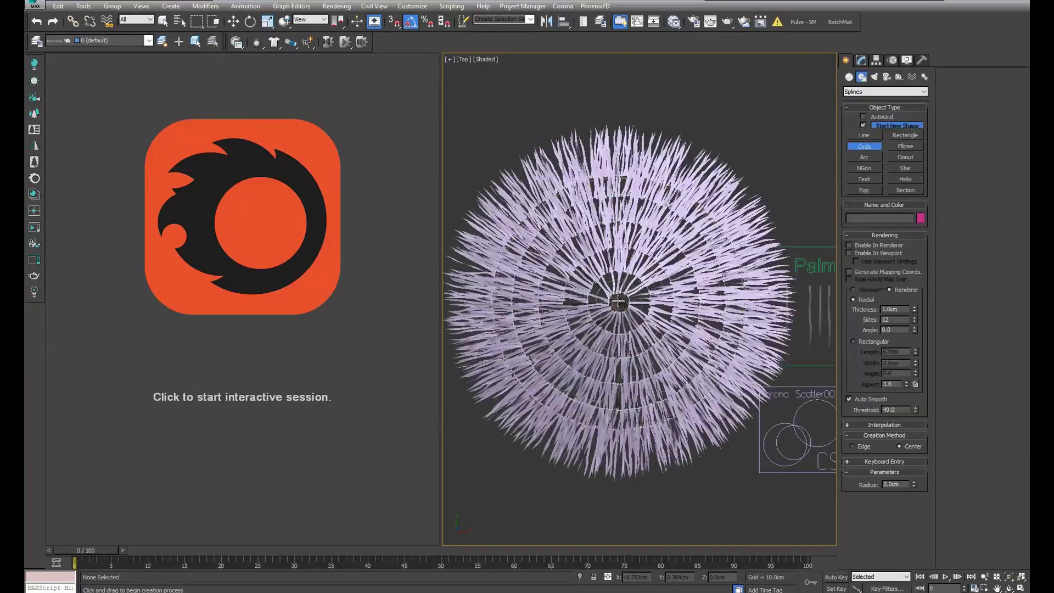
left_click_drag(618, 301, 625, 177)
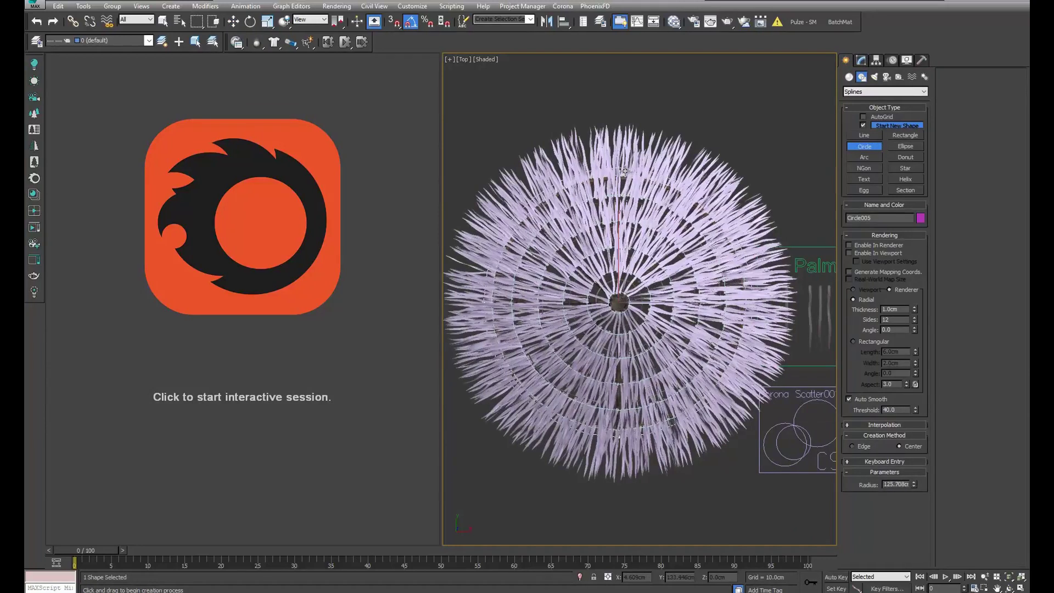
left_click_drag(625, 171, 626, 169)
Move the circle up in Front view to just below the umbrella apex
key("w")
key("f")
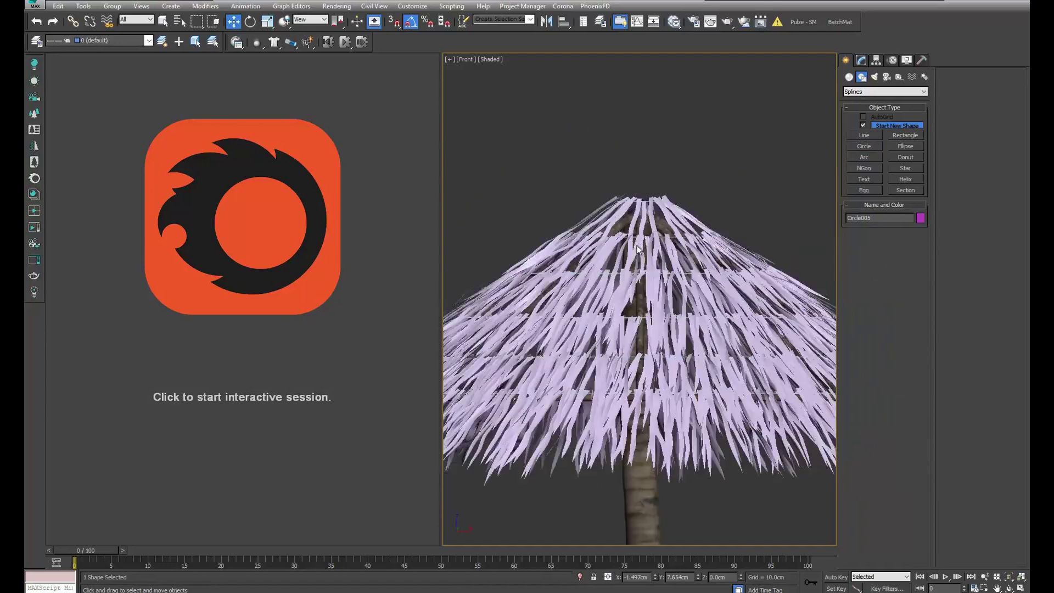
key("z")
scroll(652, 256, "down", 3)
scroll(673, 207, "up", 2)
middle_click_drag(673, 206, 652, 325)
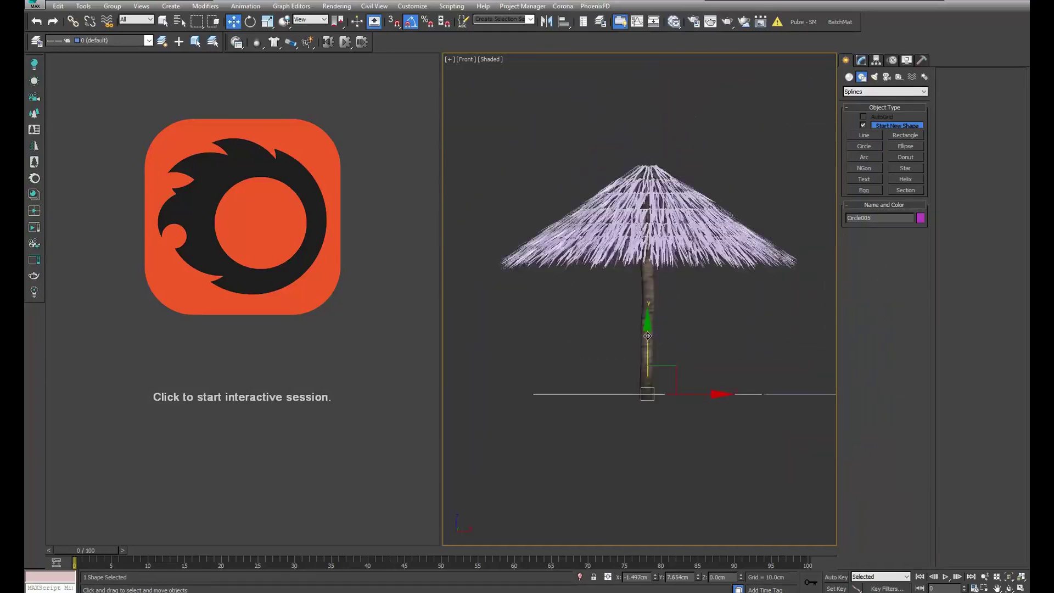
left_click_drag(648, 336, 627, 187)
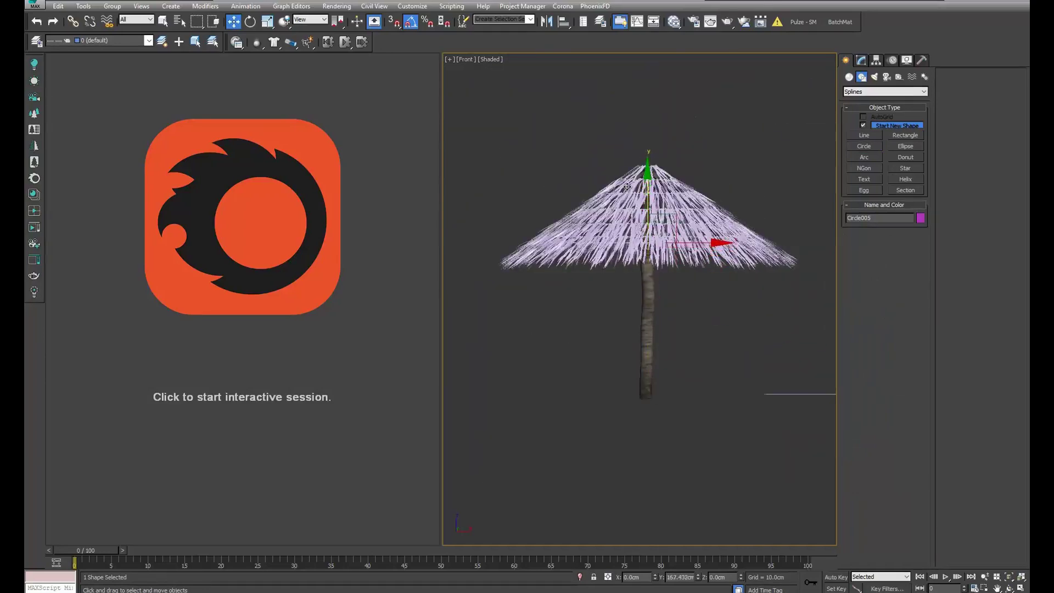
left_click_drag(627, 187, 627, 189)
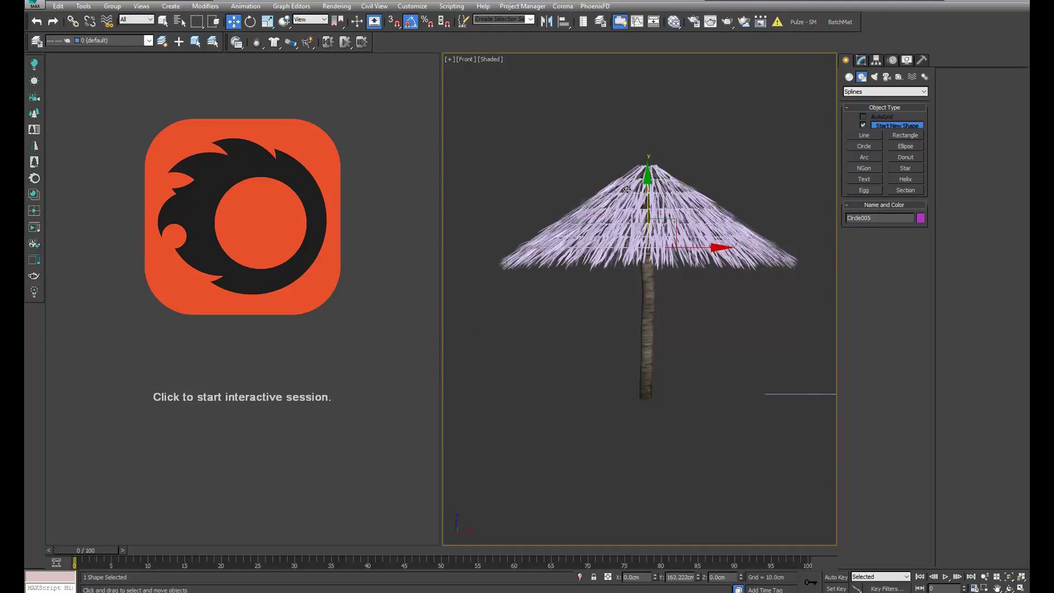
middle_click_drag(627, 190, 738, 394, "alt")
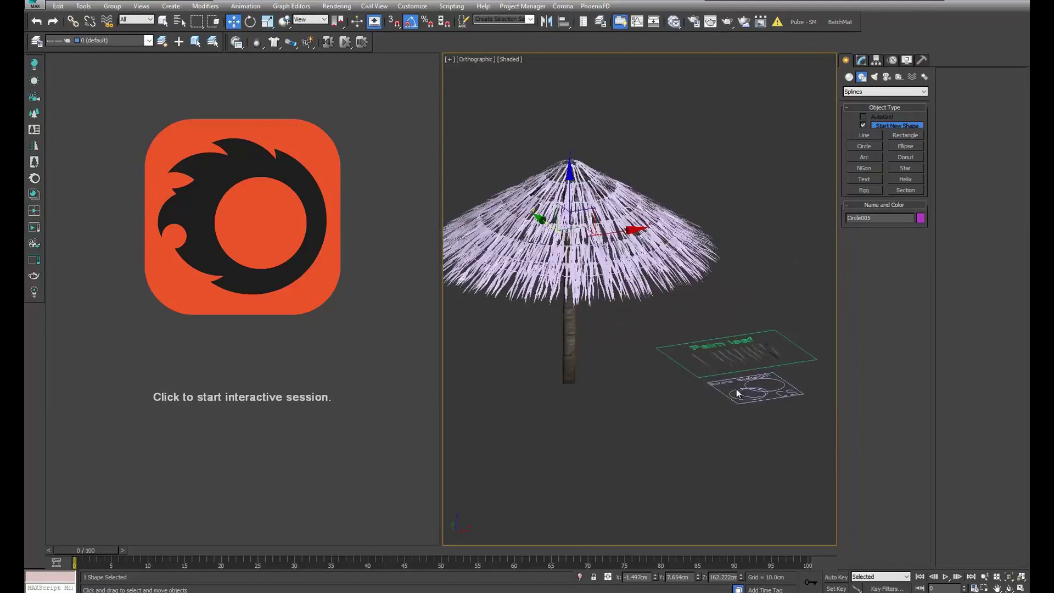
left_click(754, 395)
middle_click_drag(753, 396, 664, 426)
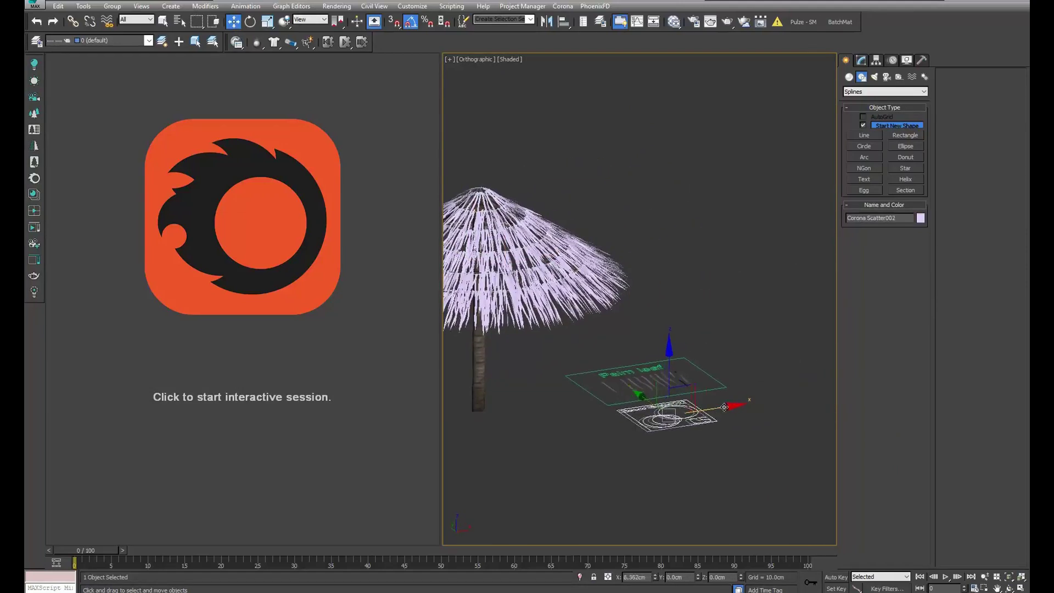
Clone the palm-leaf scatter as an independent Copy, Corona Scatter002
left_click_drag(714, 384, 783, 395)
left_click(530, 345)
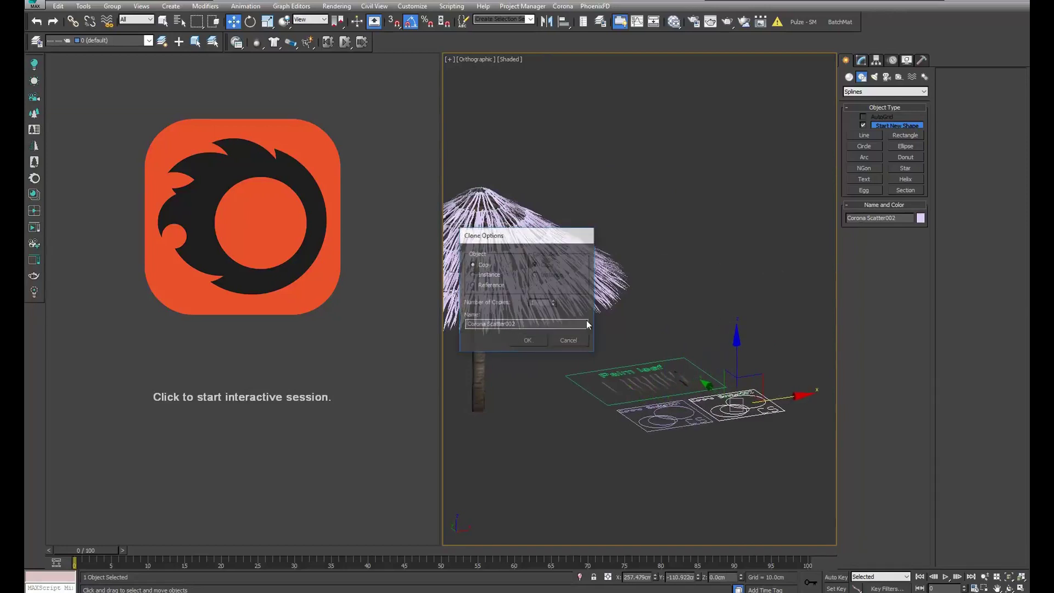
left_click(860, 60)
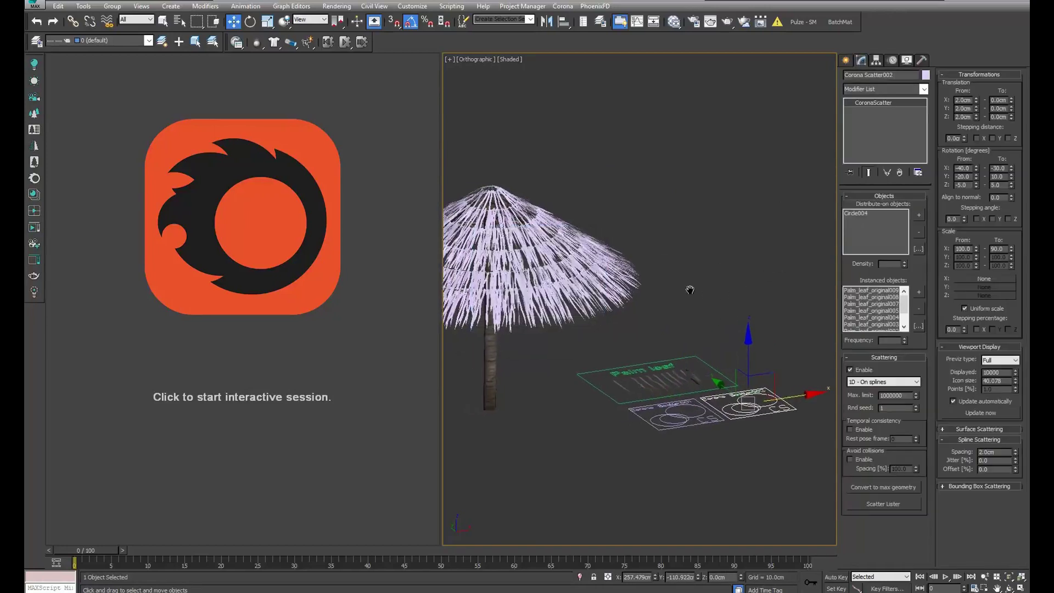
middle_click_drag(687, 292, 724, 294)
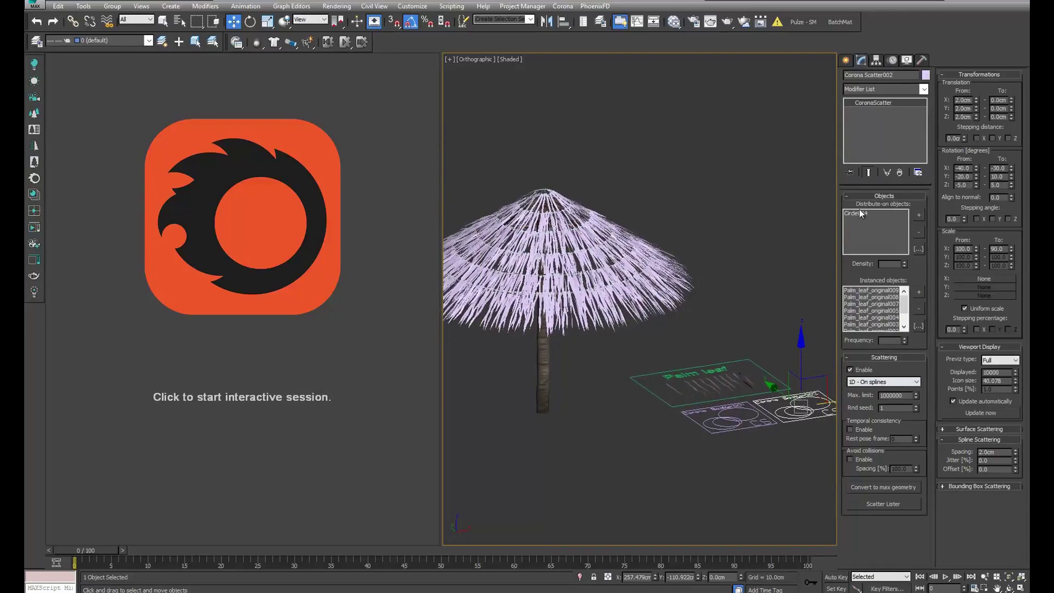
Replace Circle004 with Circle005 as the copy's distribute-on object
left_click(920, 231)
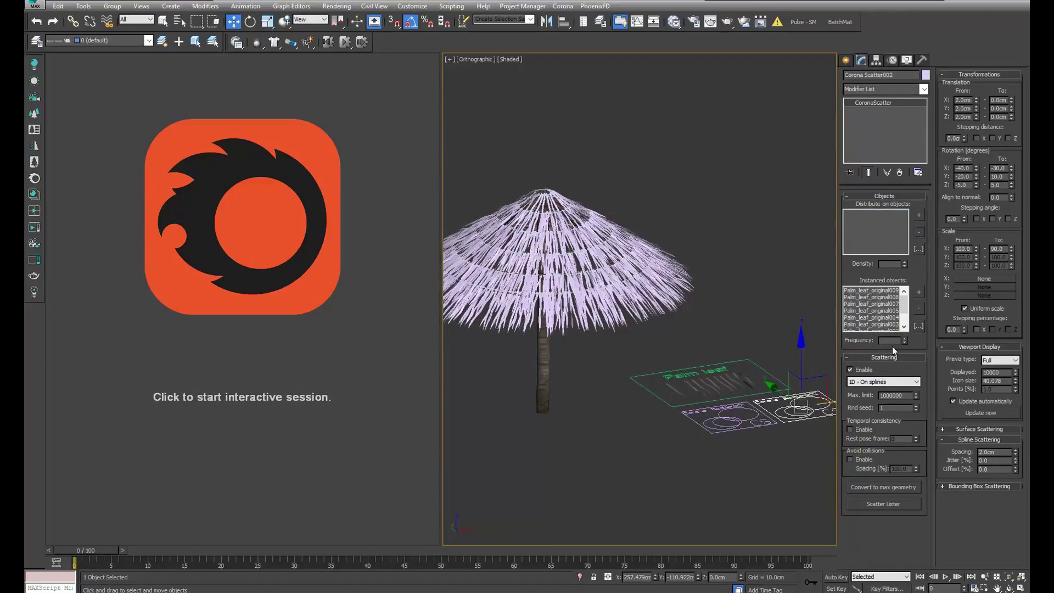
left_click(919, 216)
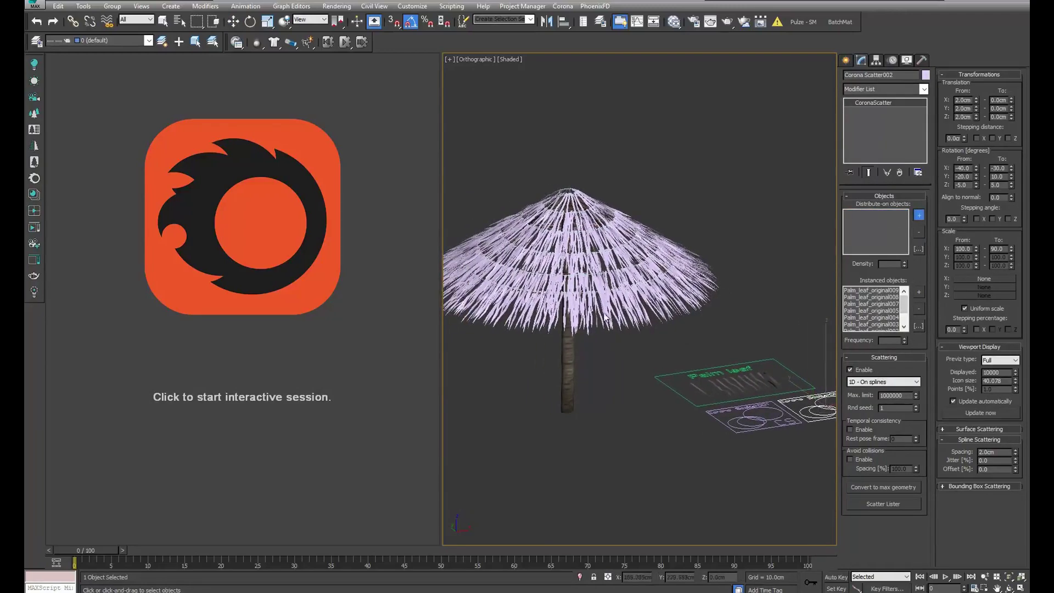
scroll(605, 315, "up", 5)
scroll(700, 312, "down", 3)
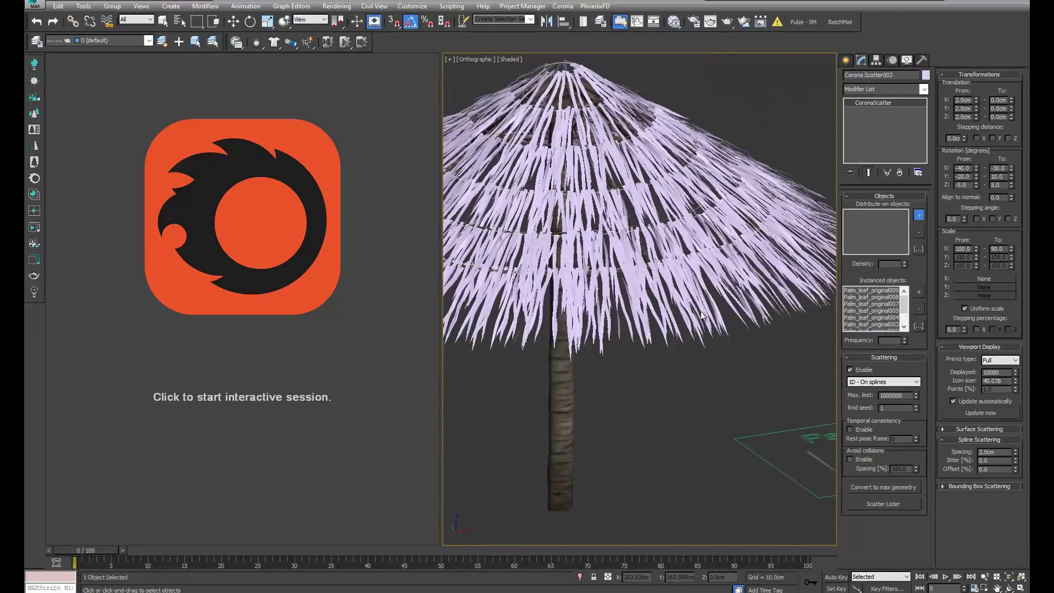
scroll(714, 321, "down", 3)
scroll(722, 325, "down", 2)
scroll(755, 307, "up", 1)
scroll(745, 271, "up", 4)
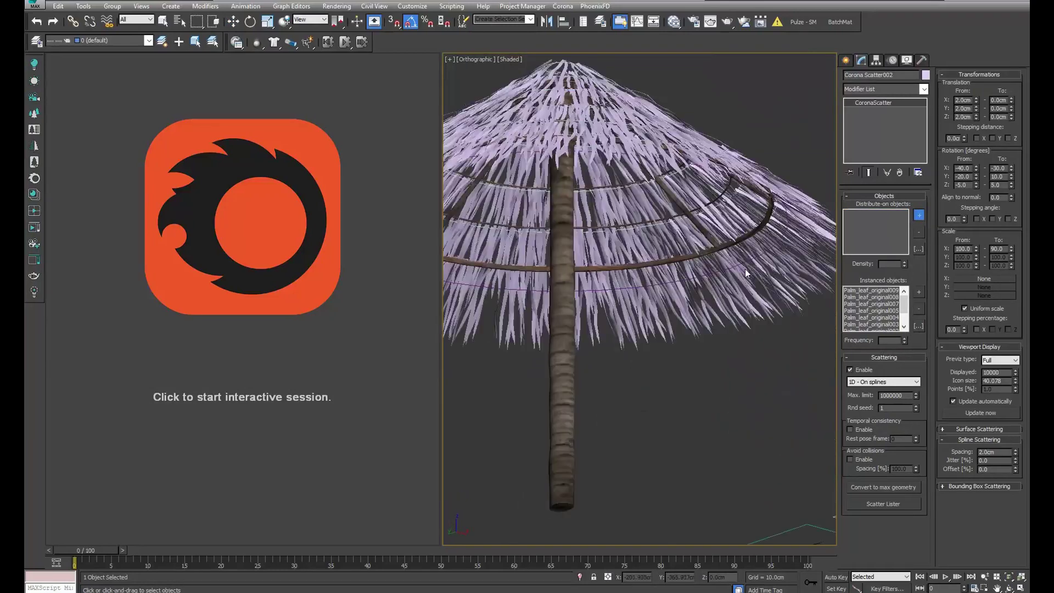
left_click(741, 264)
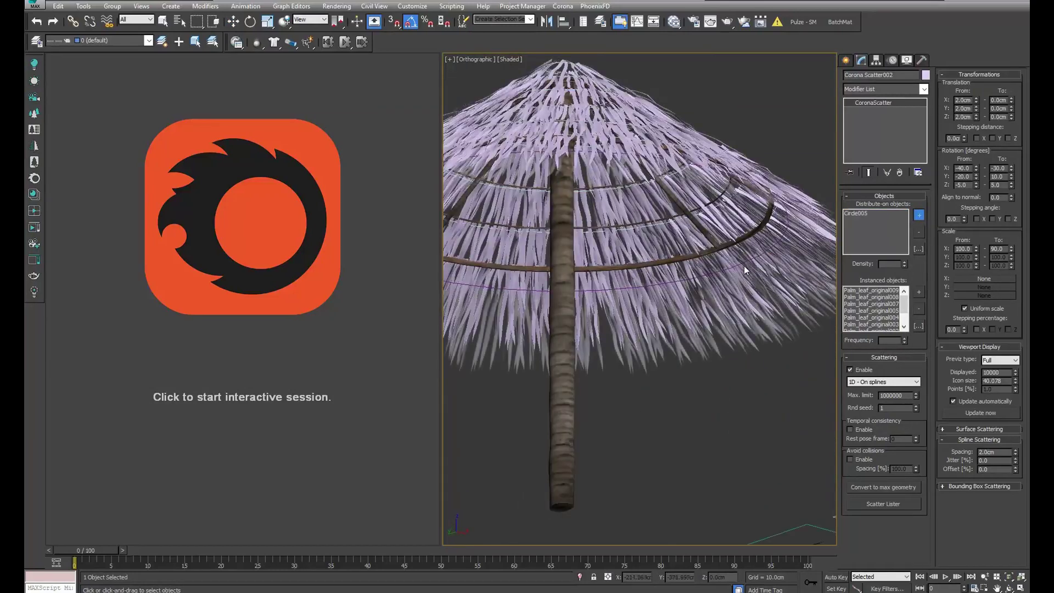
Set the top leaf ring's Rotation X To value to -40 degrees
type("0")
key("Return")
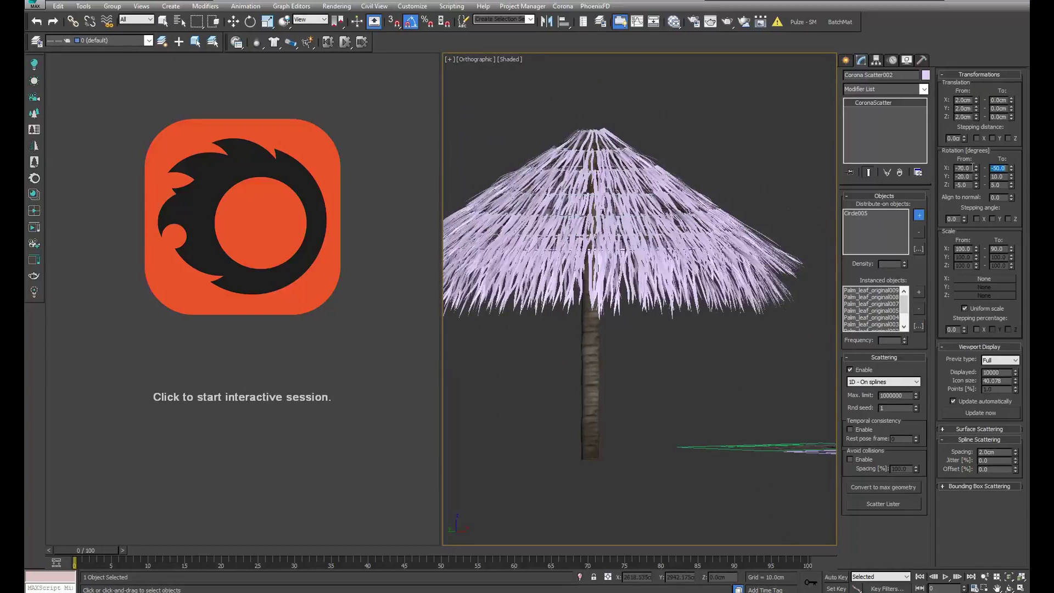
type("-40")
key("Return")
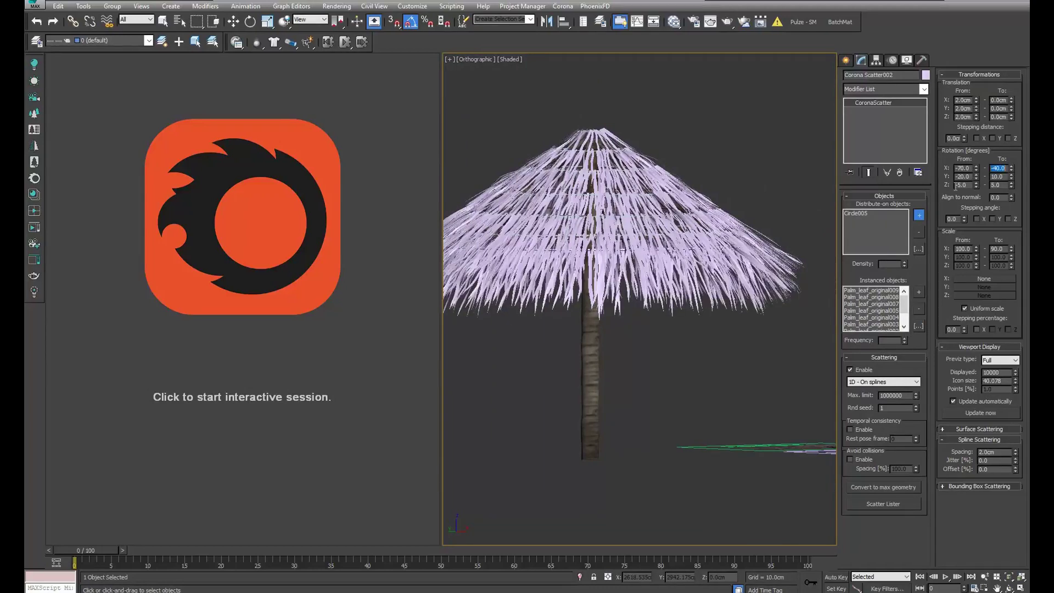
middle_click_drag(664, 247, 707, 290, "alt")
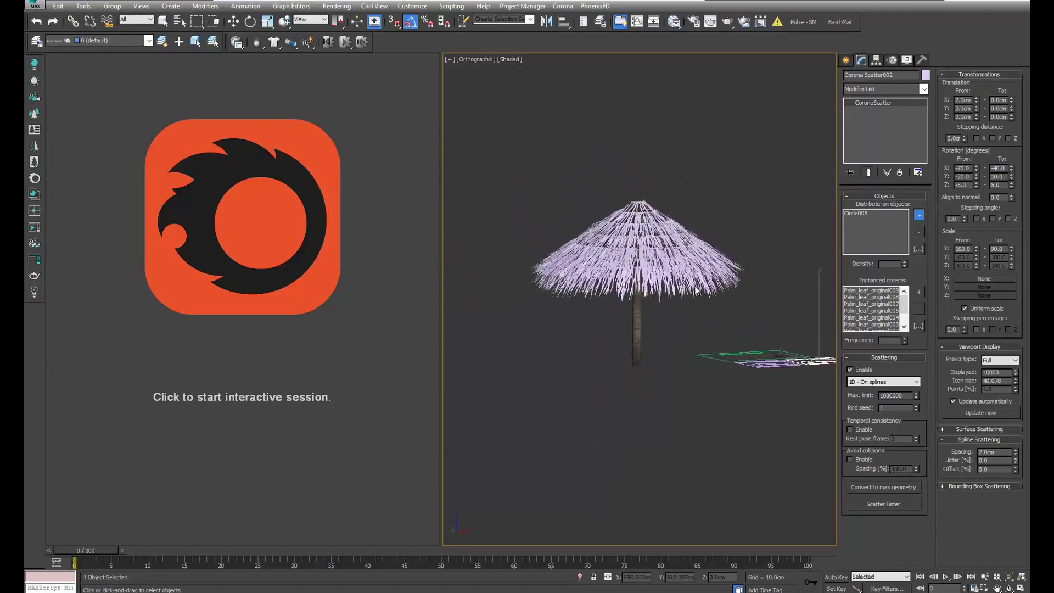
key("w")
Inspect the tilted leaves around the umbrella and start setting Rotation X From to -80
scroll(734, 281, "up", 2)
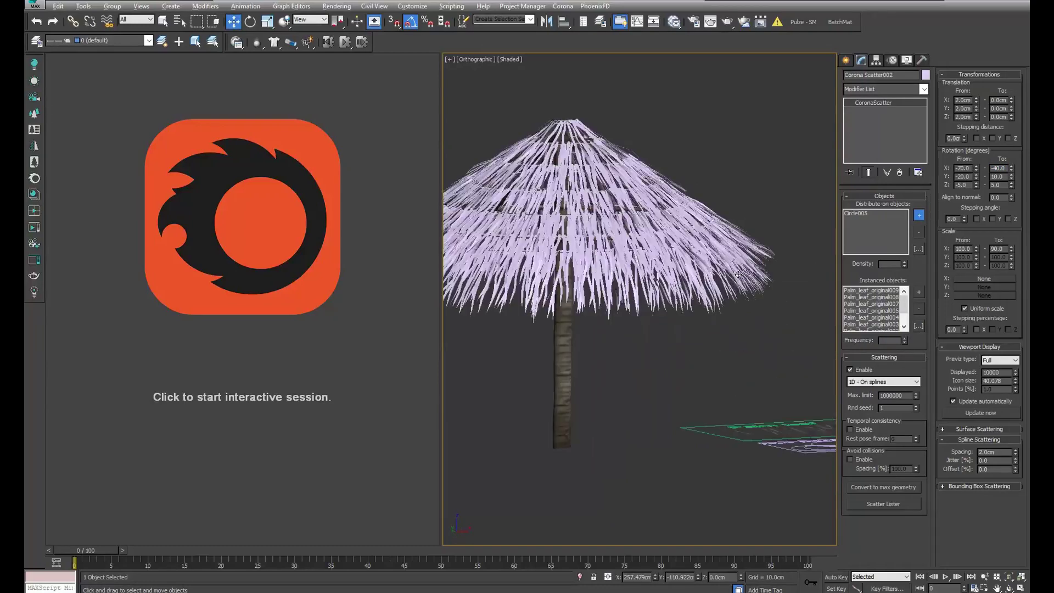
middle_click_drag(739, 276, 762, 273, "alt")
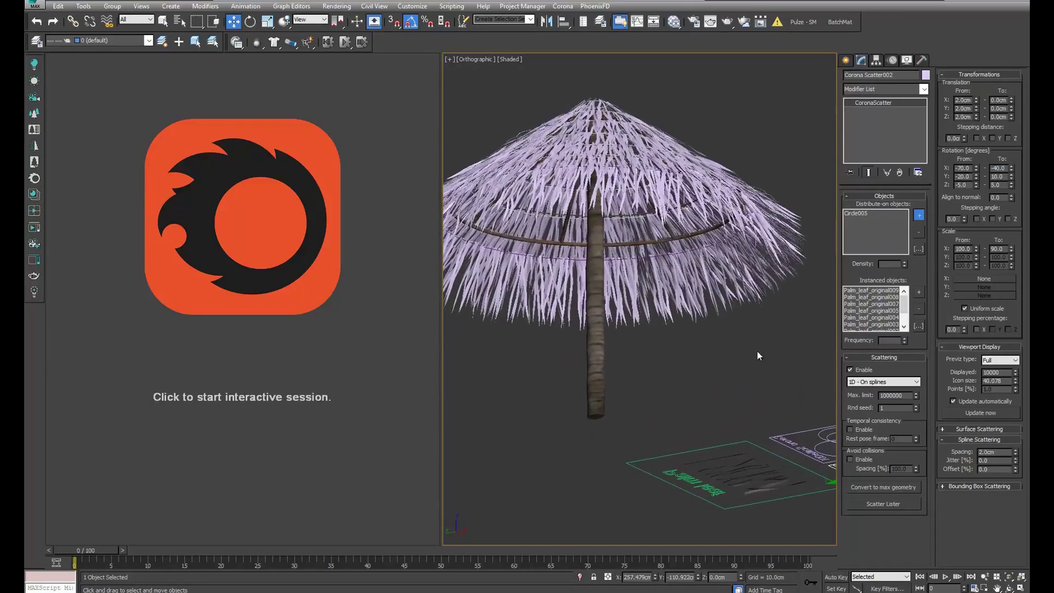
mouse_move(757, 353)
middle_mouse_down("alt")
mouse_move(706, 343)
mouse_move(757, 348)
middle_mouse_up("alt")
scroll(680, 363, "down", 2)
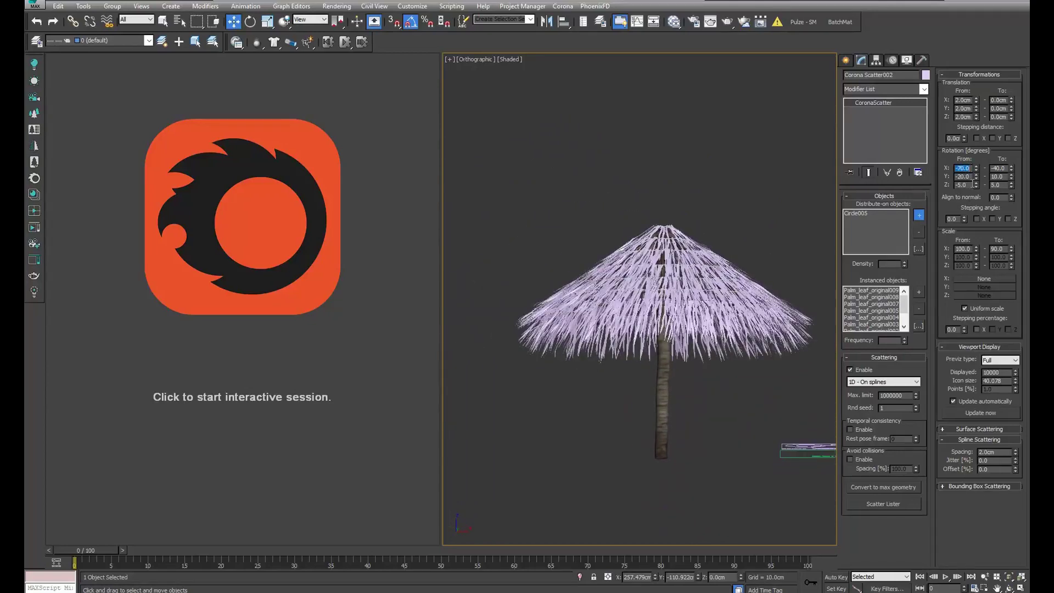
type("-8")
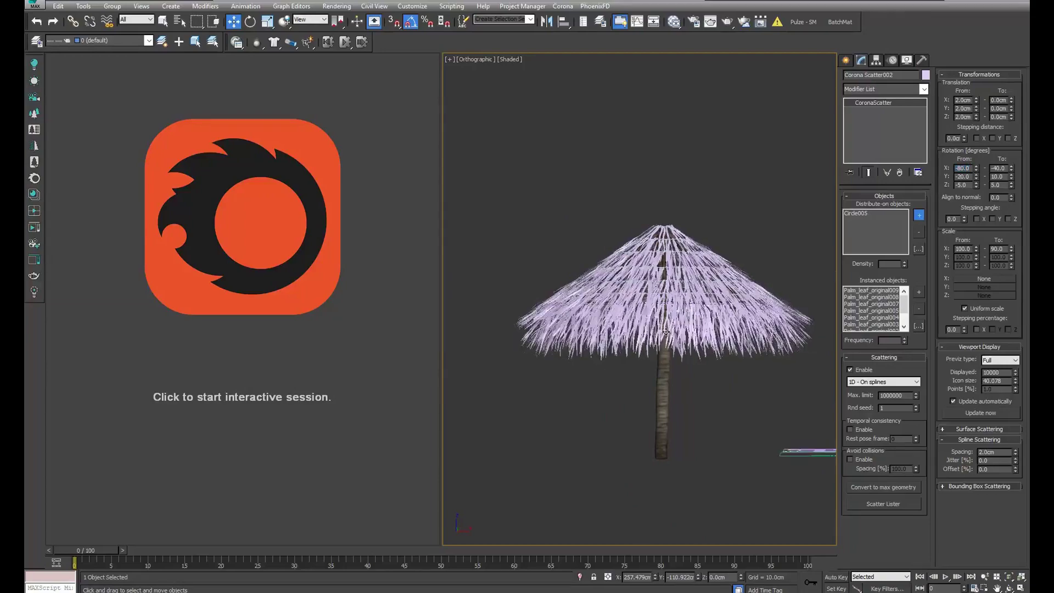
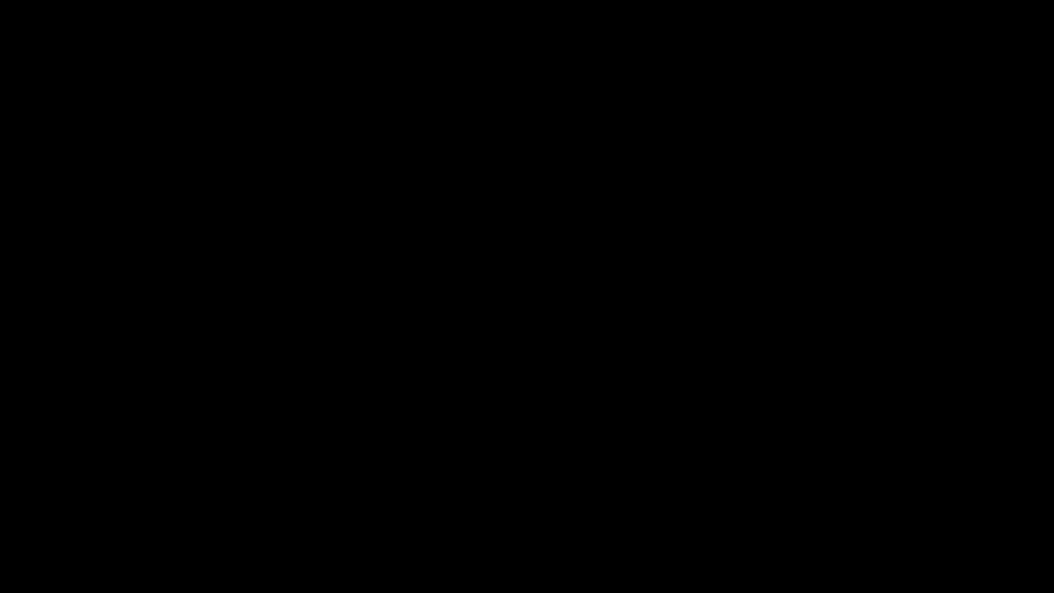
Clone Corona Scatter001 as Corona Scatter003 and remove Circle005 from its distribute-on splines
scroll(714, 322, "down", 2)
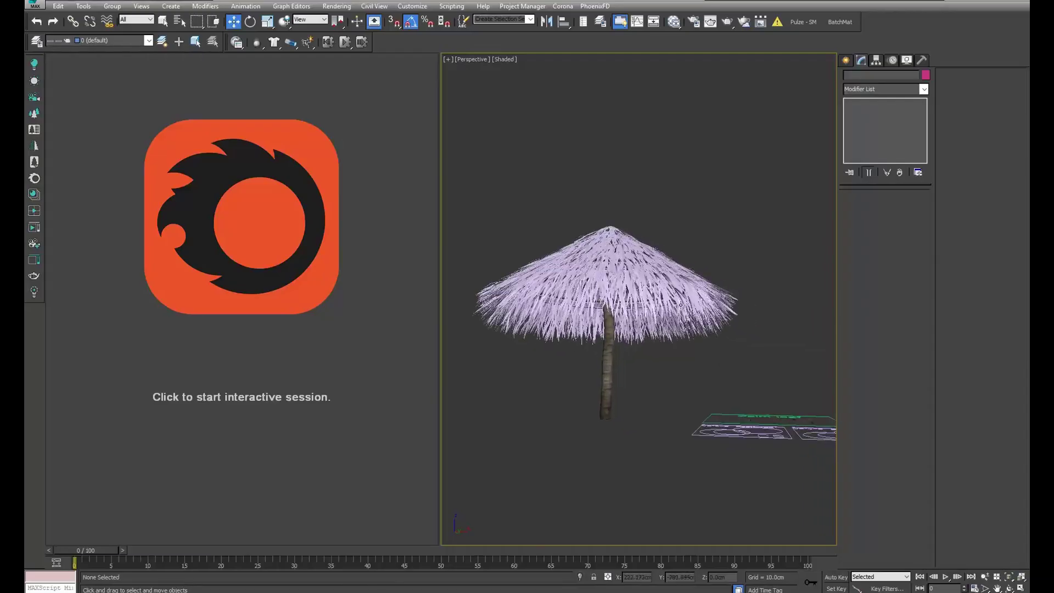
scroll(683, 319, "down", 2)
mouse_move(682, 318)
middle_mouse_down("alt")
mouse_move(726, 350)
mouse_move(657, 335)
middle_mouse_up("alt")
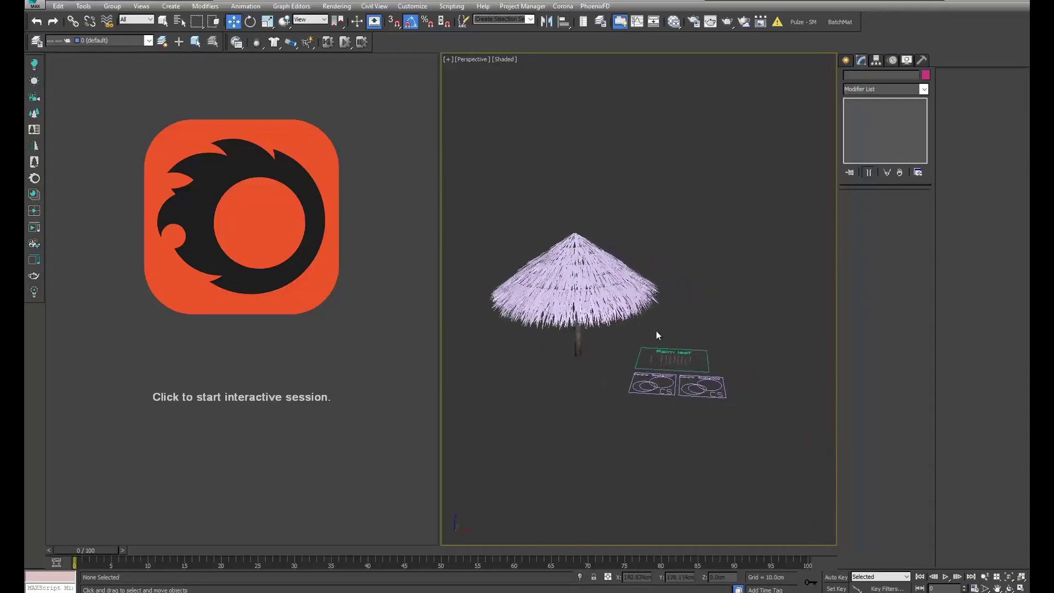
left_click(664, 389)
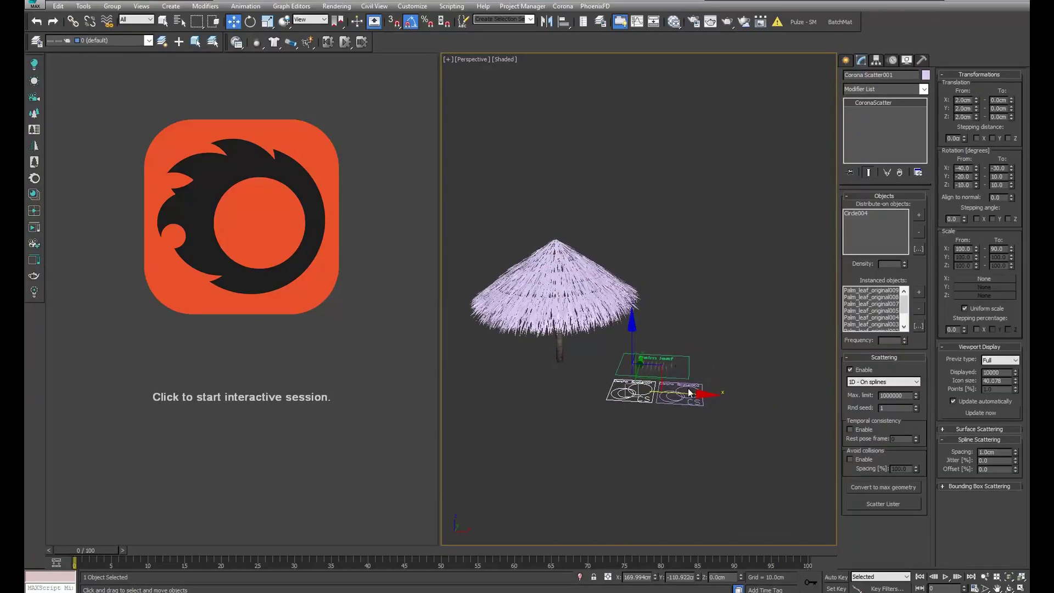
scroll(684, 399, "up", 4)
left_click_drag(681, 404, 795, 398, "shift")
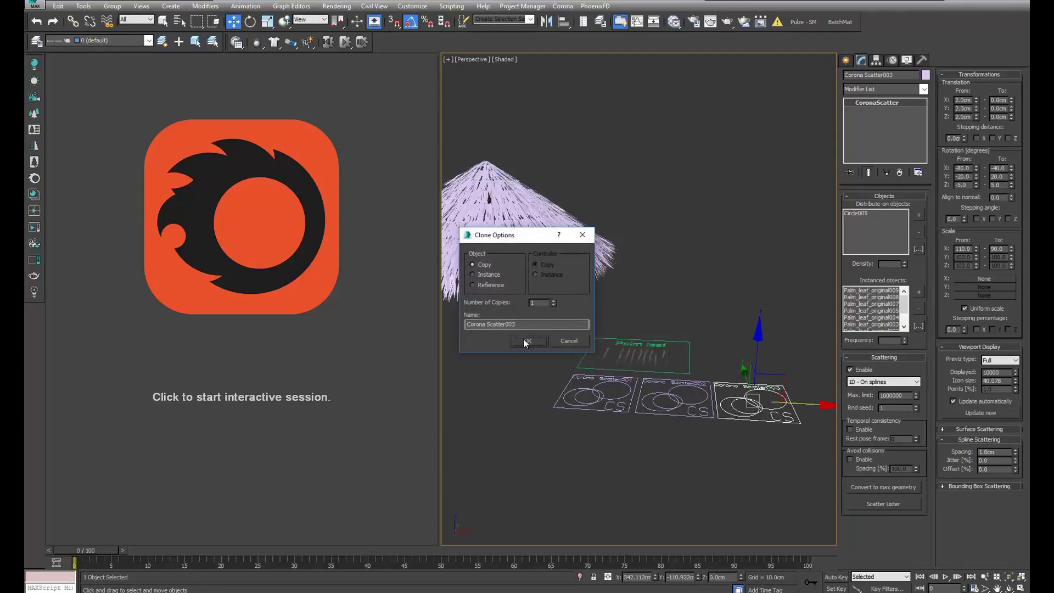
left_click(525, 342)
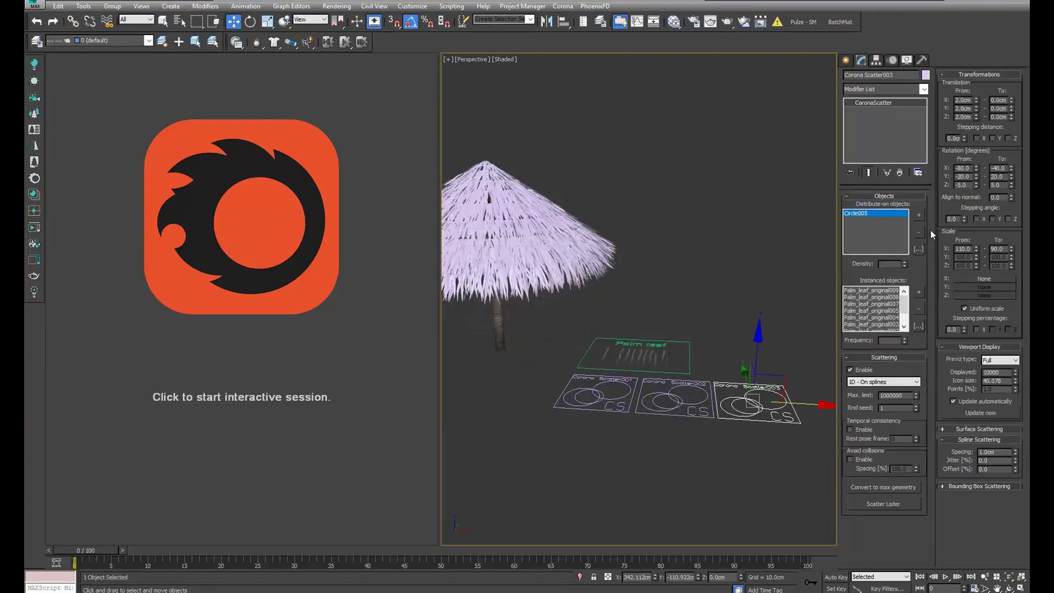
left_click(920, 231)
left_click(920, 214)
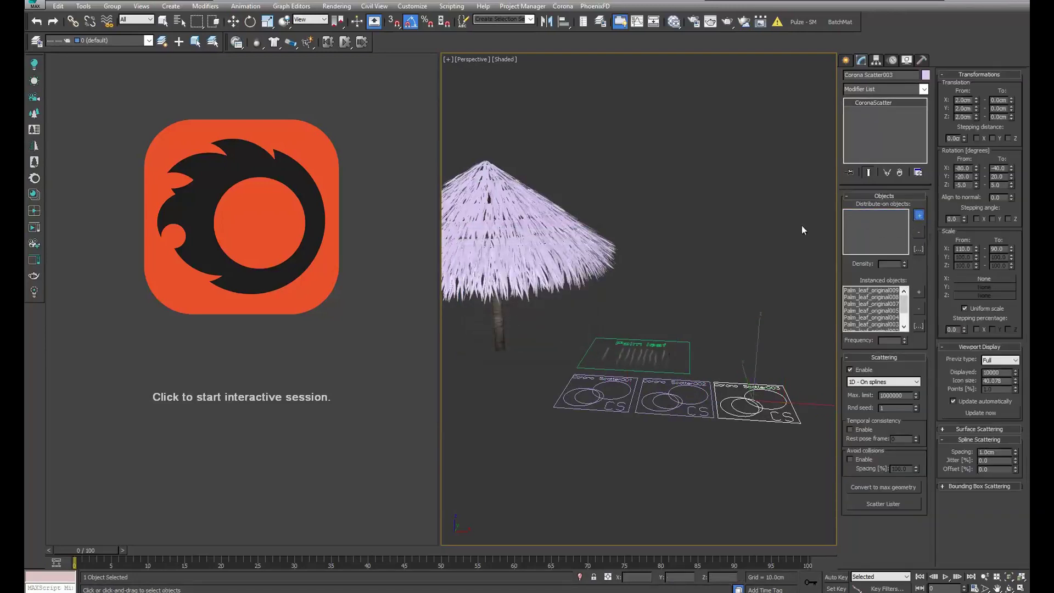
With the selection filter on Shapes, add Circle004 as Corona Scatter003's distribute-on spline
left_click(138, 20)
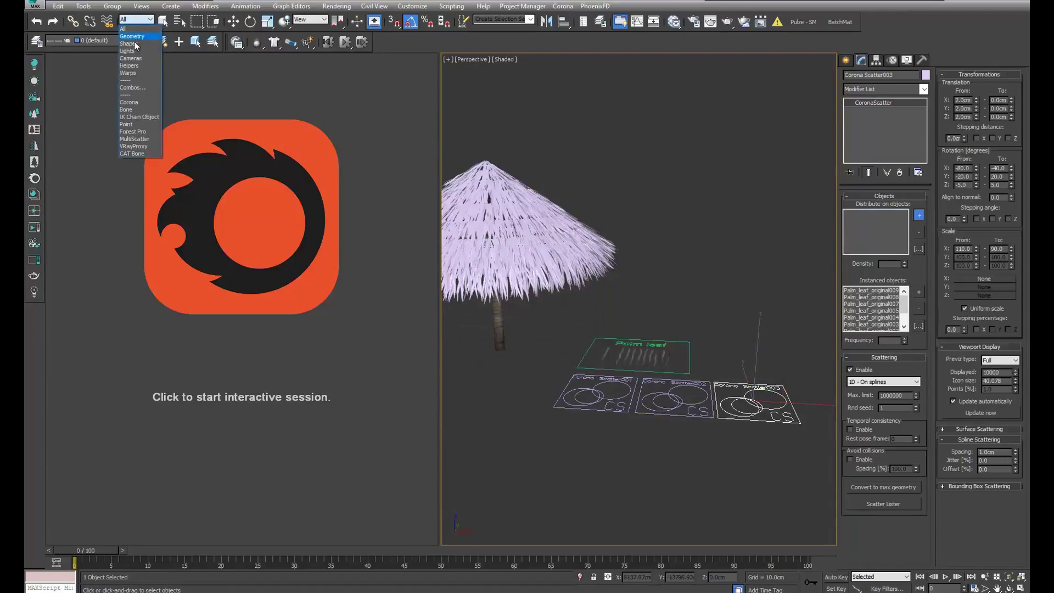
left_click(135, 44)
scroll(630, 256, "up", 5)
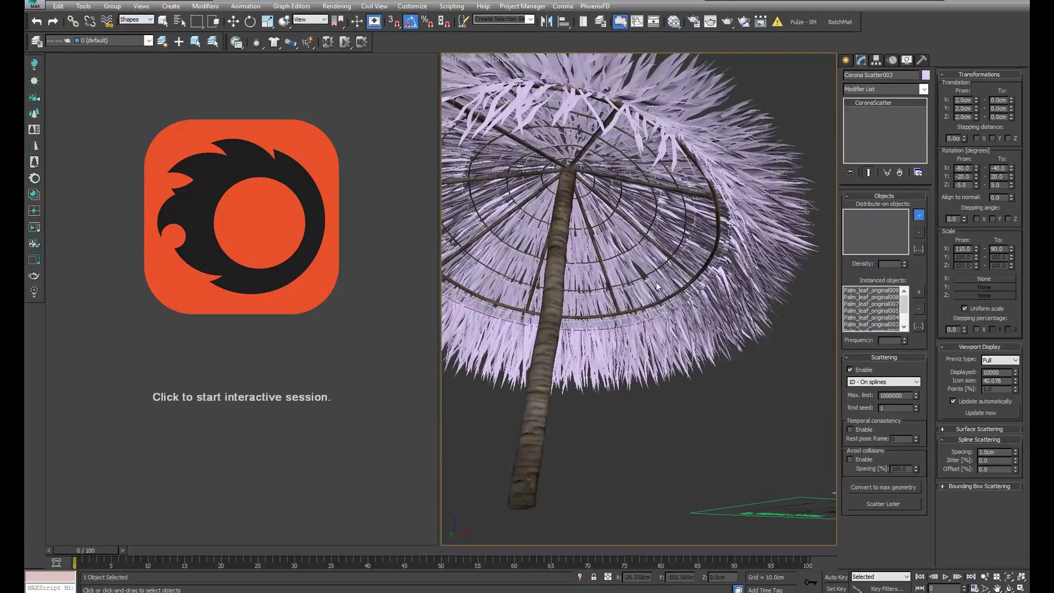
scroll(623, 249, "up", 5)
left_click(609, 245)
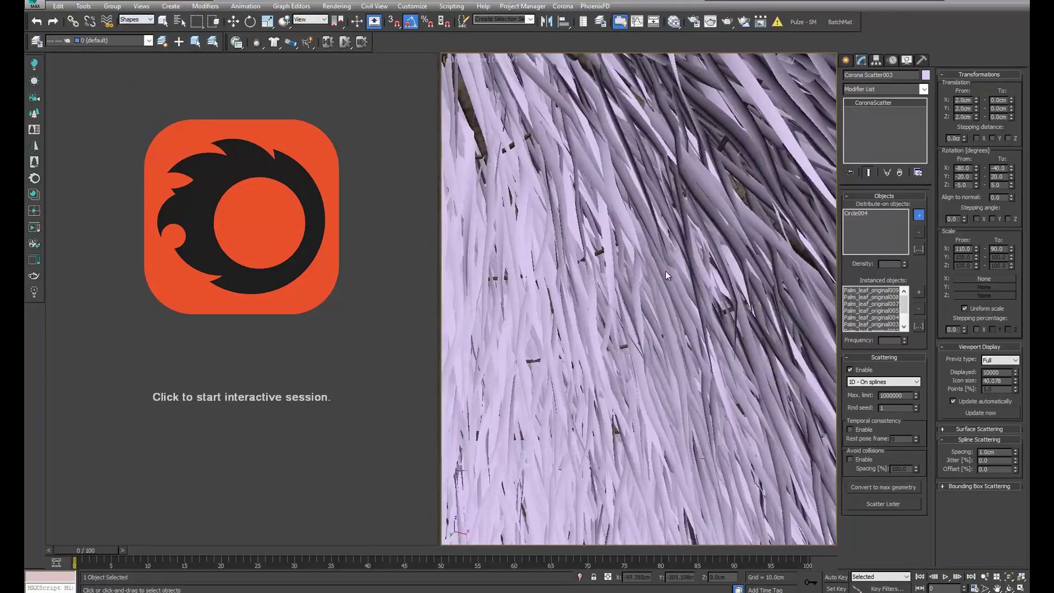
scroll(670, 281, "down", 10)
scroll(659, 313, "down", 1)
scroll(654, 276, "up", 4)
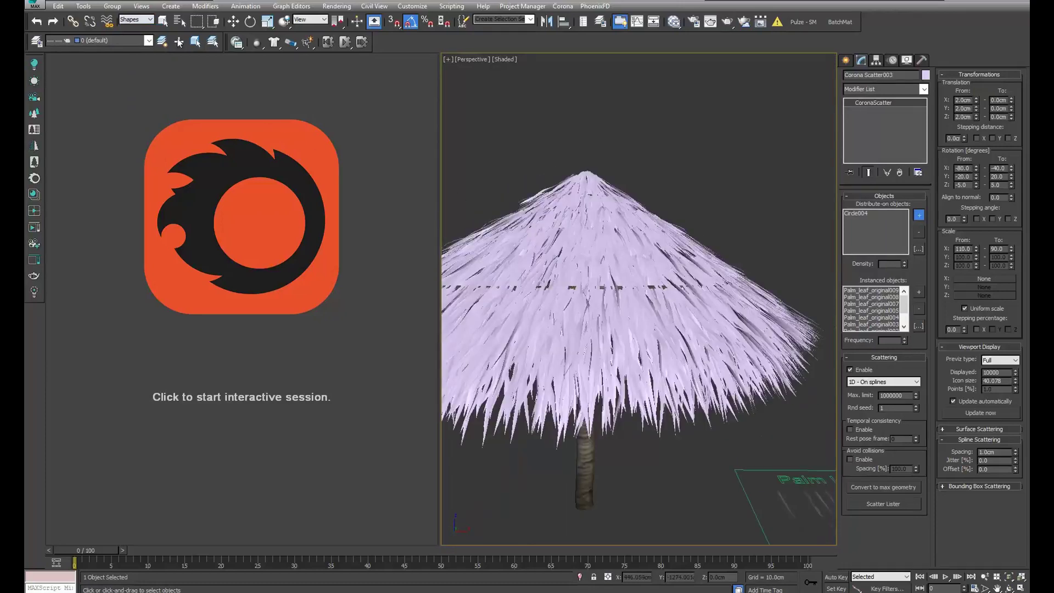
Set the selection filter back to All and orbit to a lower angle on the umbrella
left_click(139, 23)
left_click(126, 29)
scroll(662, 286, "down", 3)
scroll(661, 286, "down", 3)
scroll(638, 309, "down", 2)
mouse_move(638, 309)
middle_mouse_down("alt")
mouse_move(656, 291)
mouse_move(648, 275)
middle_mouse_up("alt")
scroll(659, 286, "up", 2)
scroll(663, 280, "up", 2)
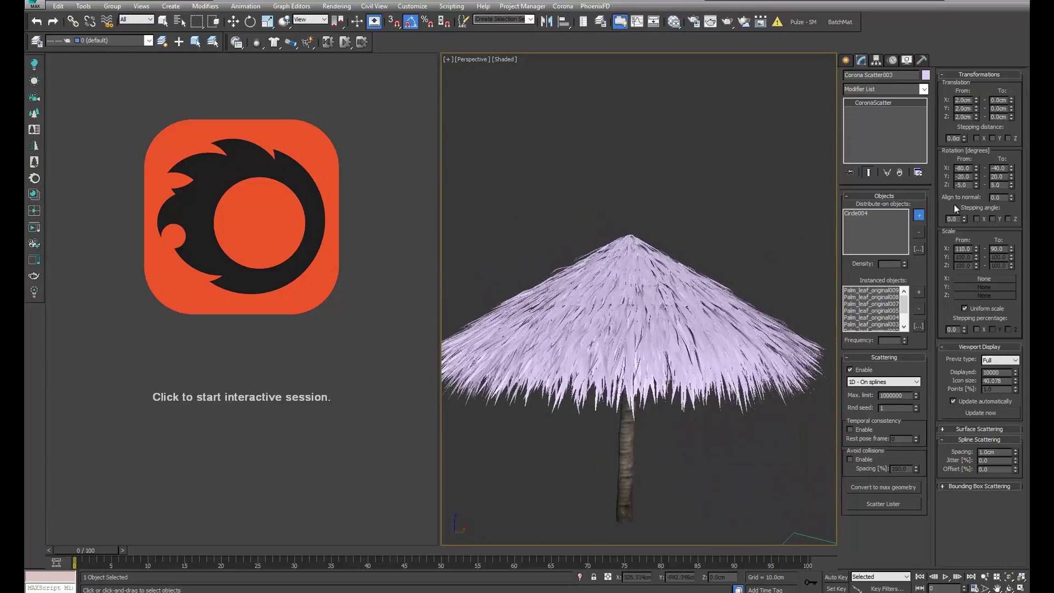
Set the leaves' Rotation X to -20 / -10 and Scale to 30 / 50
type("-20")
key("Return")
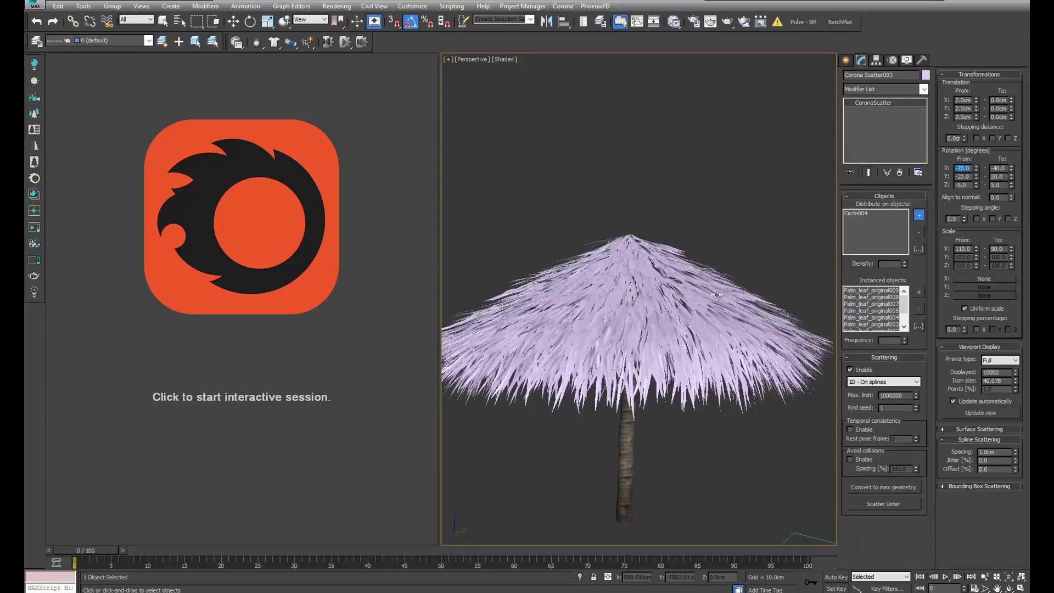
double_click(1006, 169)
type("-10")
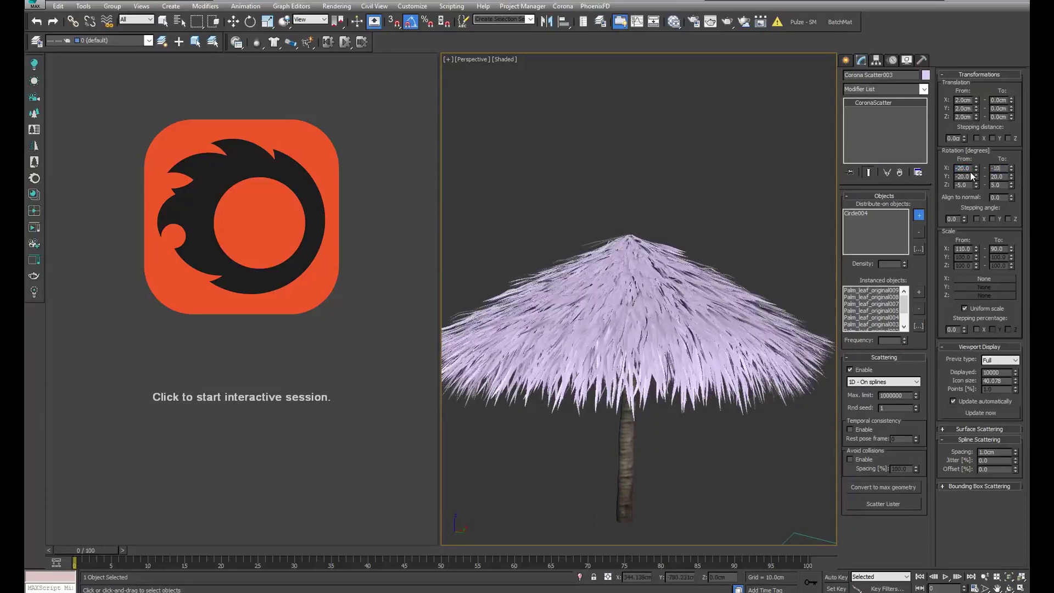
key("Return")
middle_click_drag(819, 262, 650, 202, "alt")
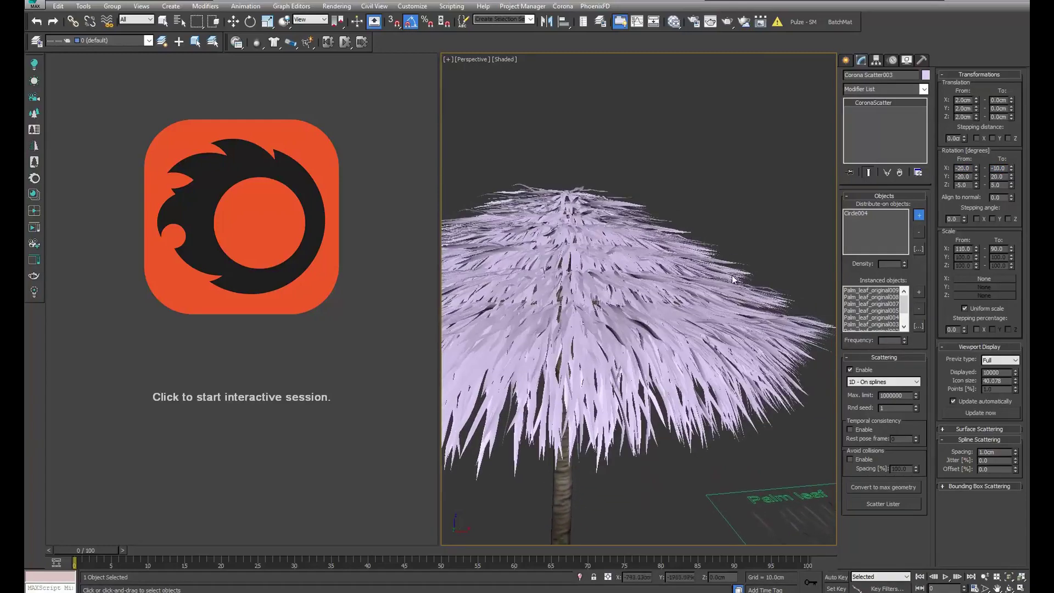
middle_click_drag(734, 279, 780, 274, "alt")
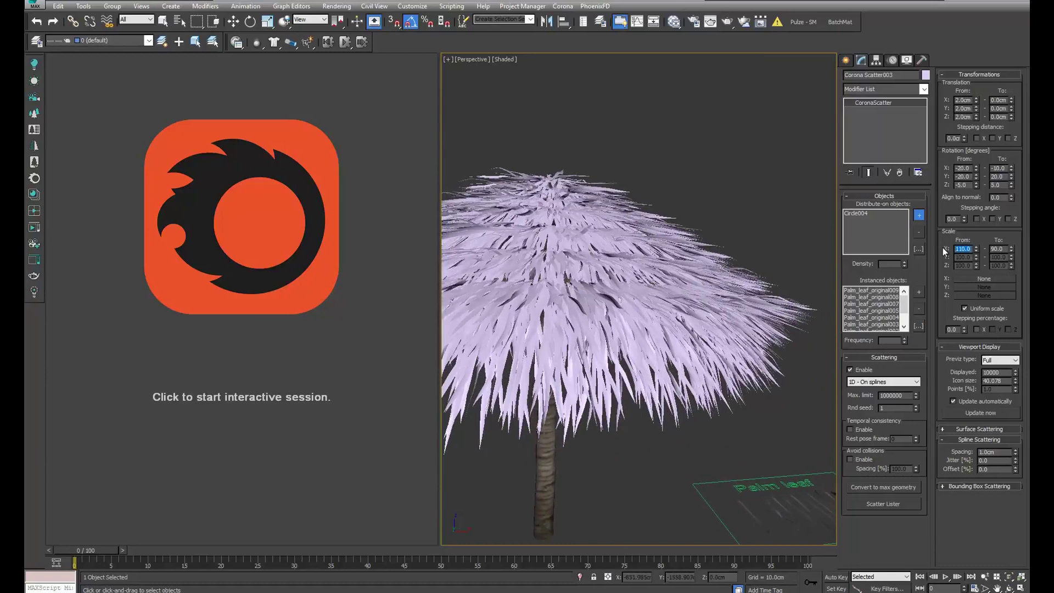
type("30")
key("Return")
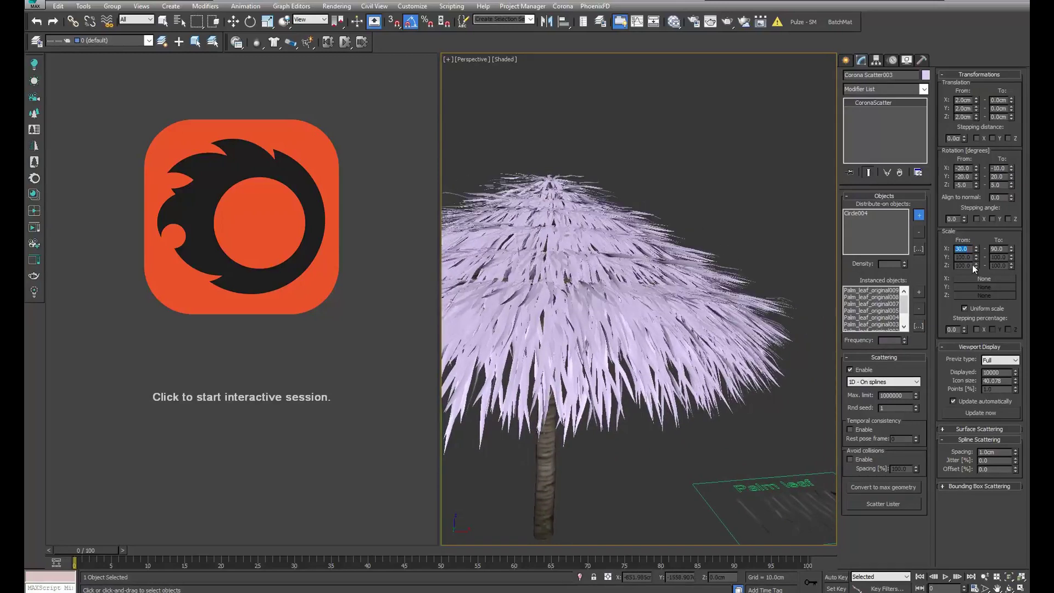
key("Tab")
type("50")
key("Return")
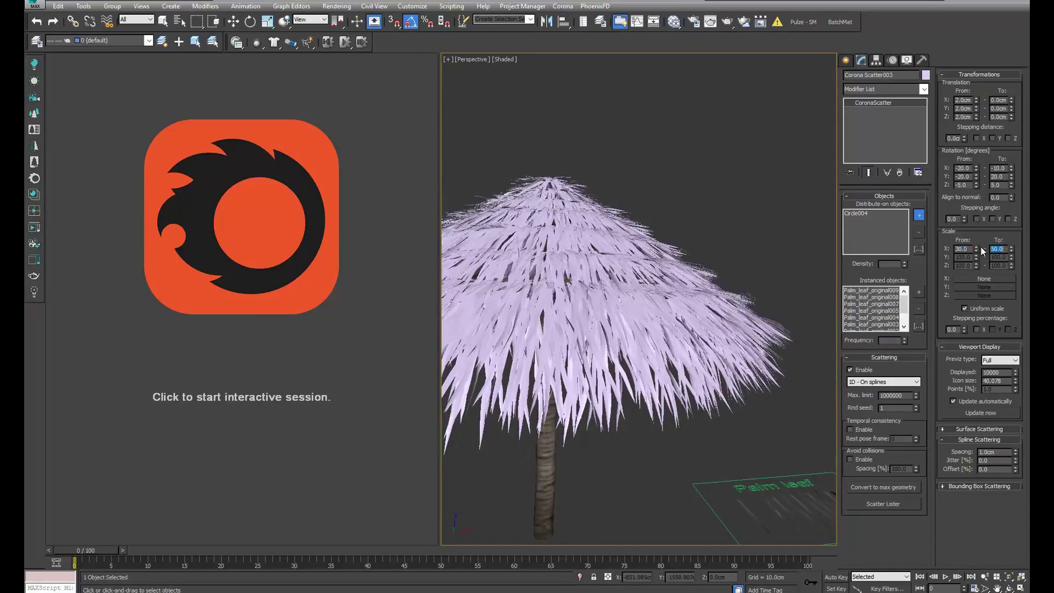
Set spline scattering spacing to 10 cm and start the Corona interactive render
scroll(714, 329, "down", 3)
mouse_move(714, 308)
middle_mouse_down("alt")
mouse_move(733, 364)
mouse_move(709, 302)
middle_mouse_up("alt")
scroll(709, 302, "up", 1)
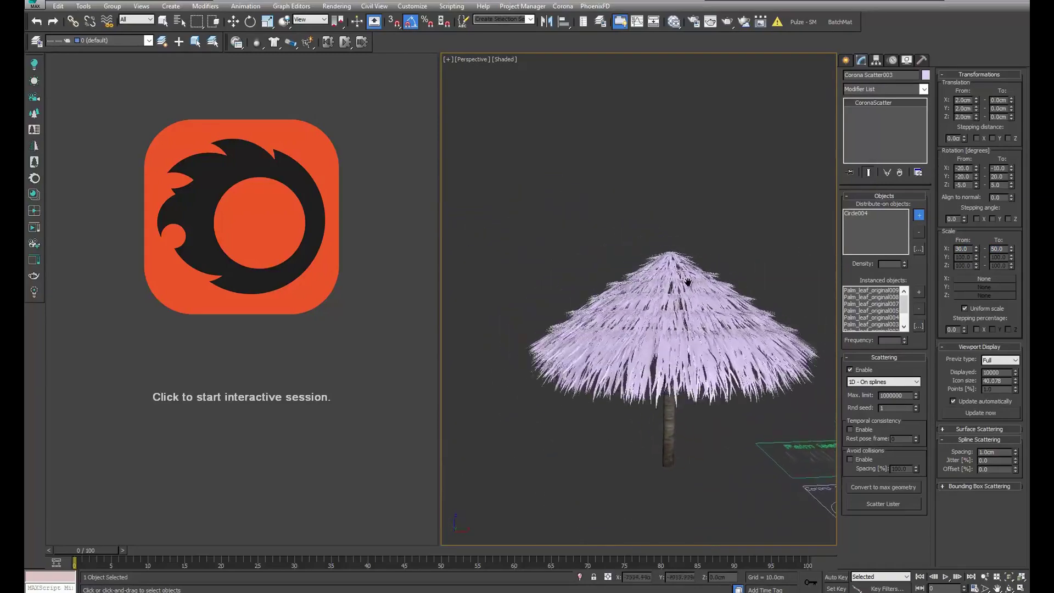
scroll(707, 303, "up", 3)
scroll(707, 303, "down", 2)
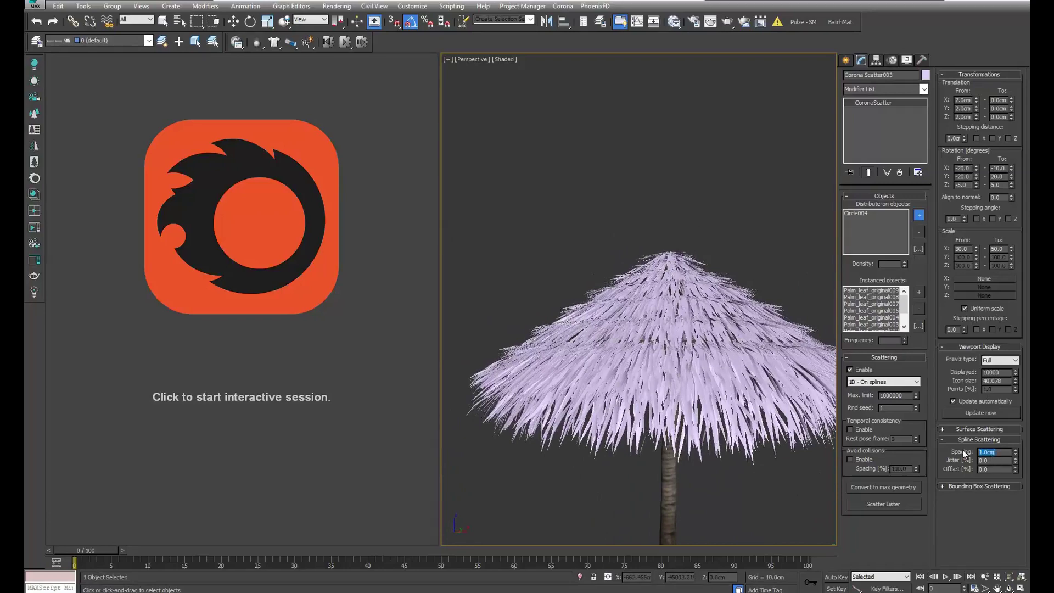
type("10")
key("Return")
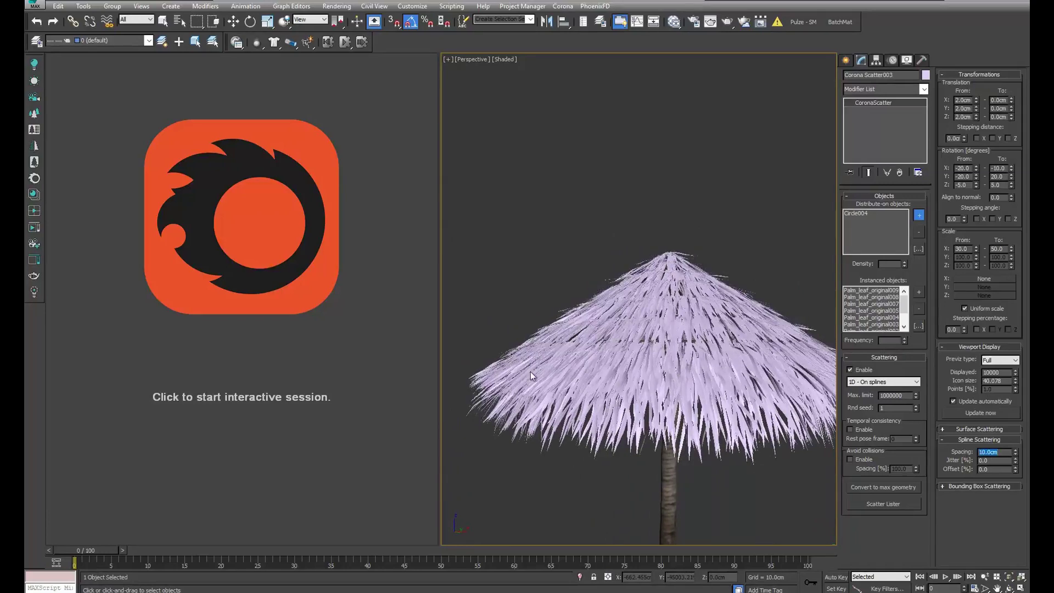
left_click(256, 282)
mouse_move(703, 355)
middle_mouse_down()
mouse_move(687, 334)
mouse_move(697, 341)
middle_mouse_up()
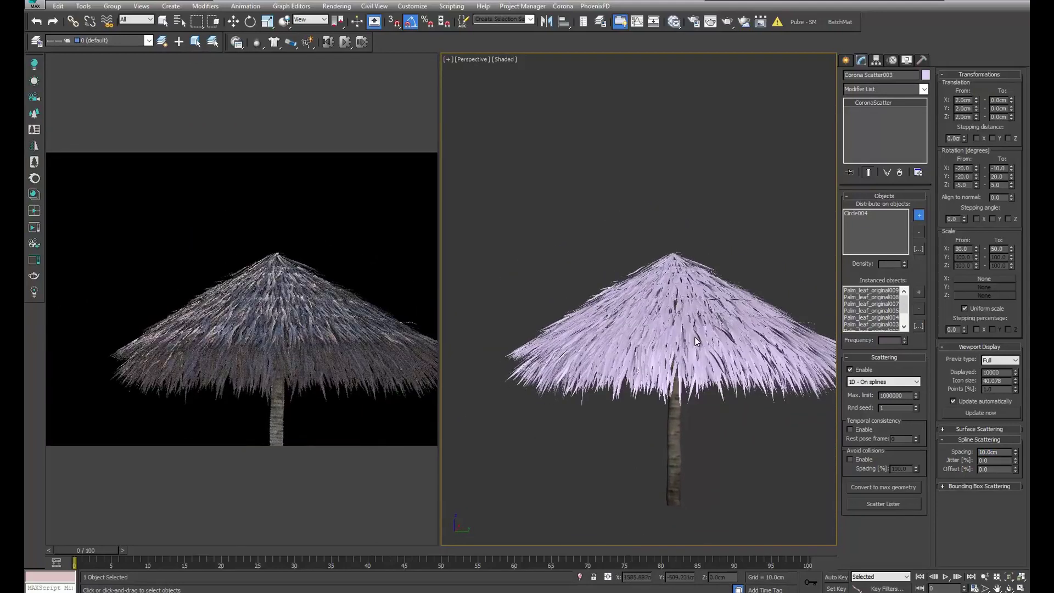
Orbit and zoom to frame the umbrella's canopy and trunk, then return to the Move tool
middle_click_drag(687, 302, 702, 302, "alt")
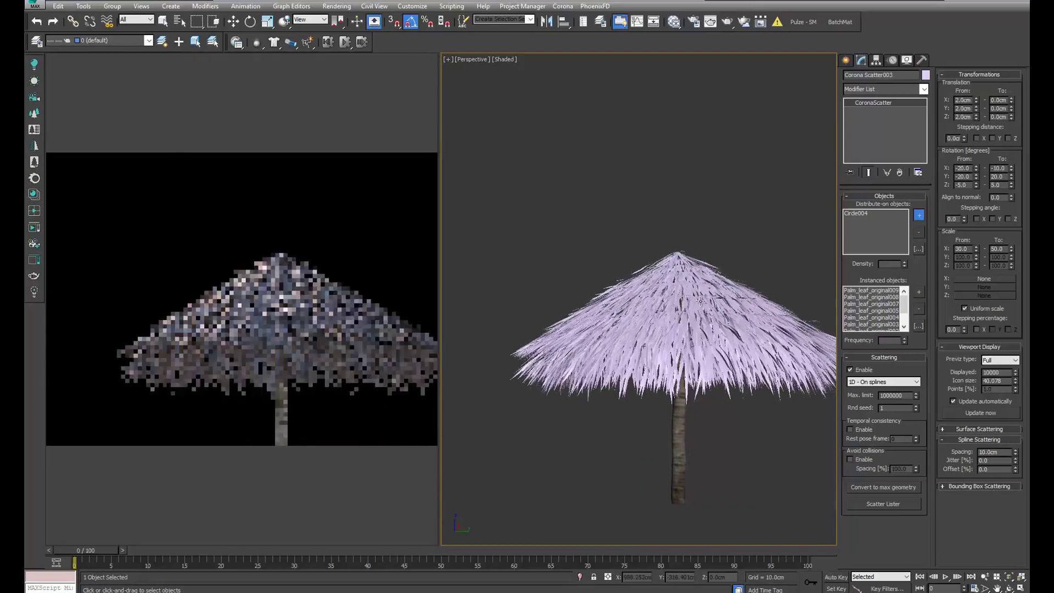
scroll(654, 336, "up", 2)
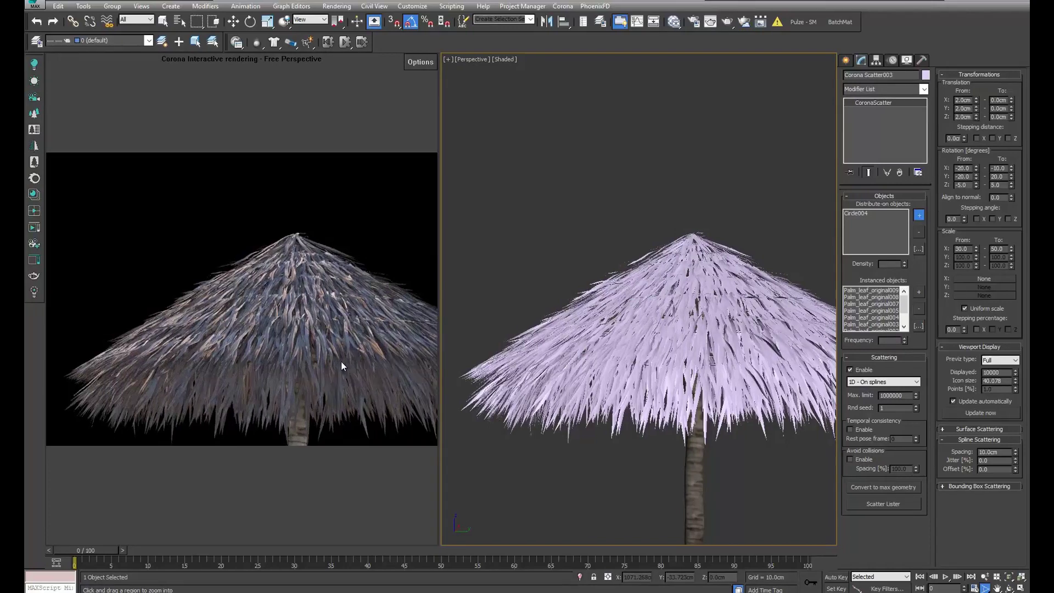
right_click(648, 207)
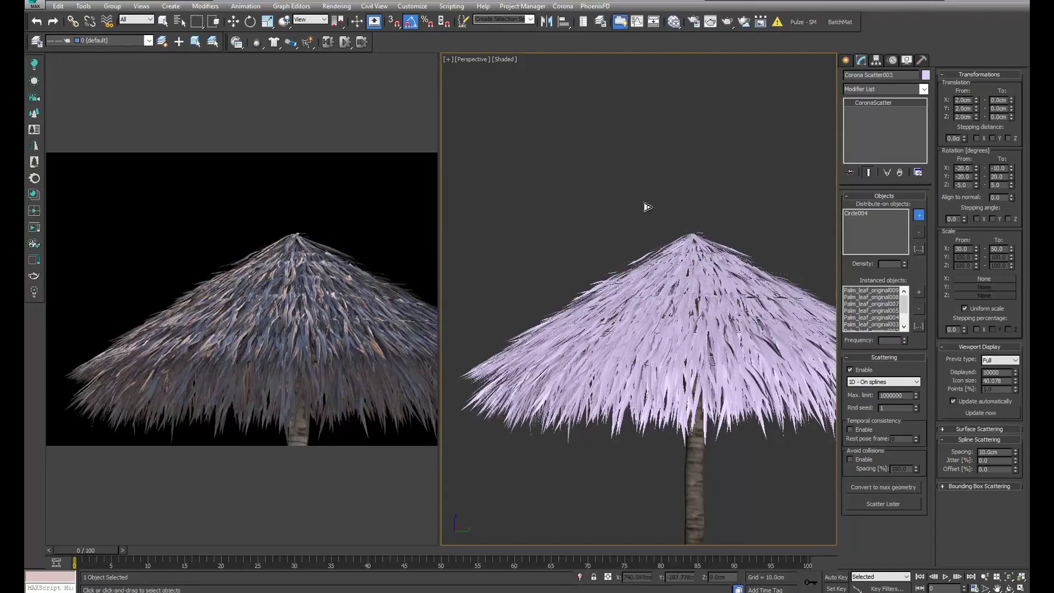
scroll(700, 273, "down", 5)
scroll(700, 291, "up", 2)
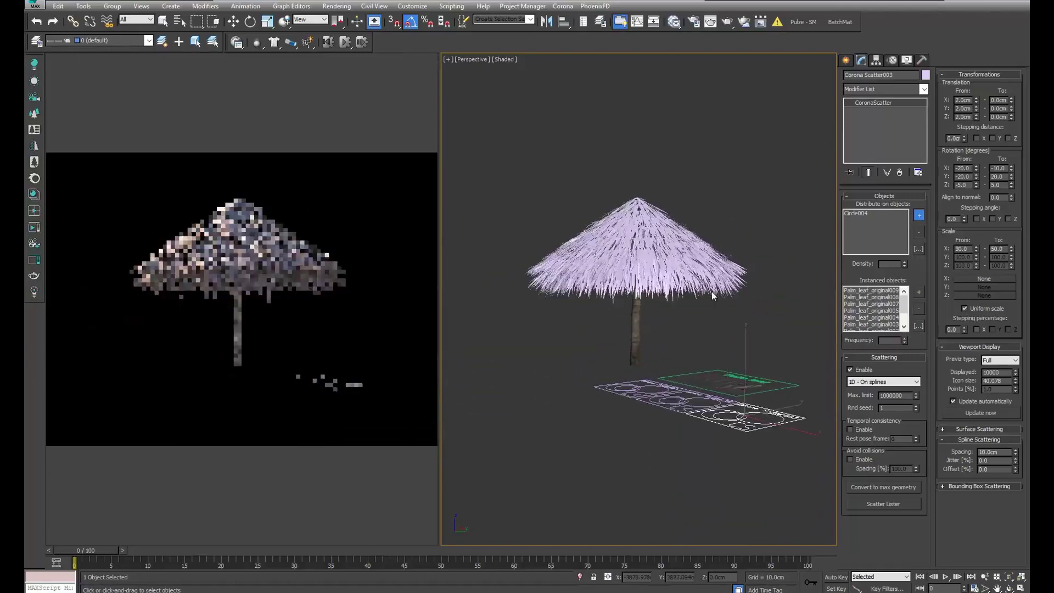
scroll(700, 302, "up", 2)
scroll(700, 312, "up", 1)
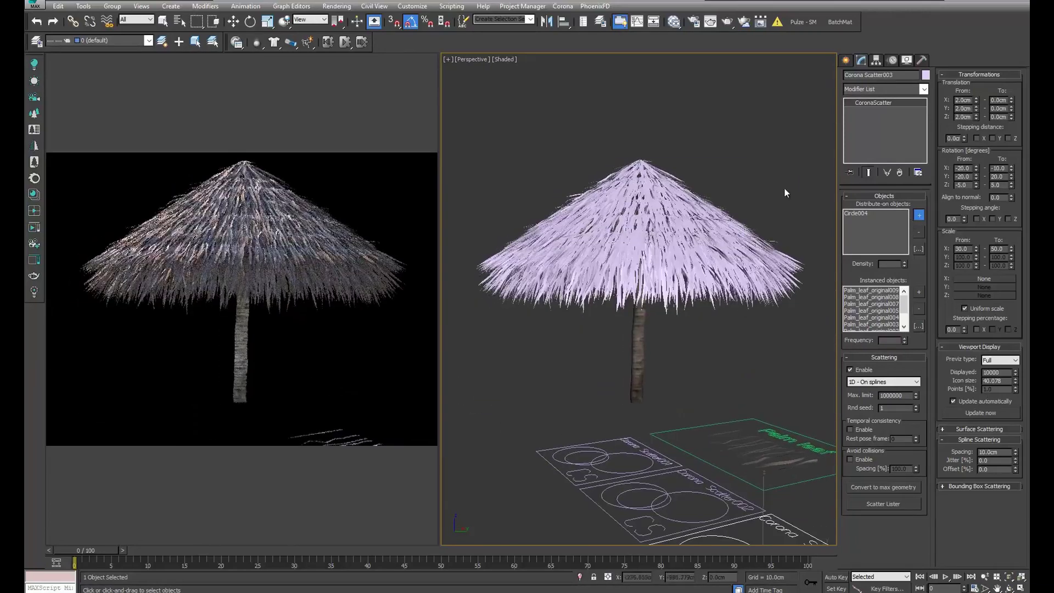
key("w")
left_click(660, 534)
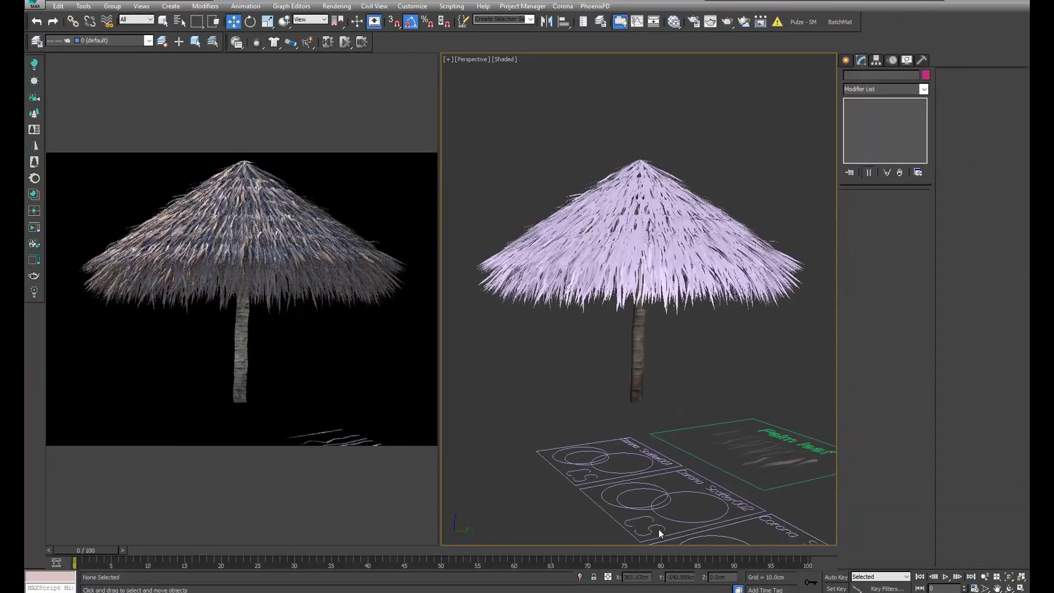
left_click(664, 500)
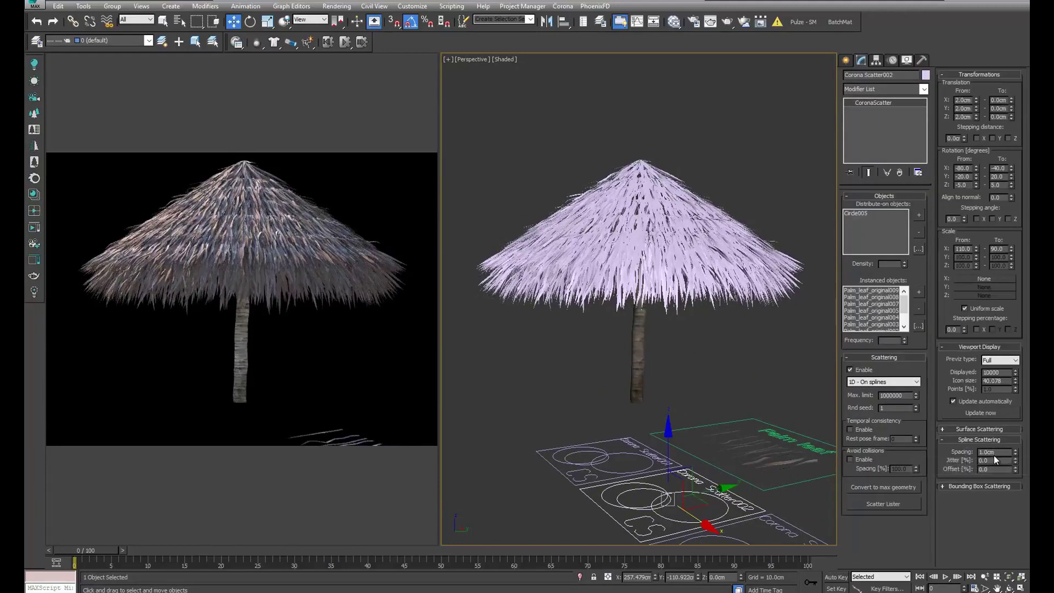
mouse_move(681, 273)
middle_mouse_down("alt")
mouse_move(705, 328)
mouse_move(680, 317)
middle_mouse_up("alt")
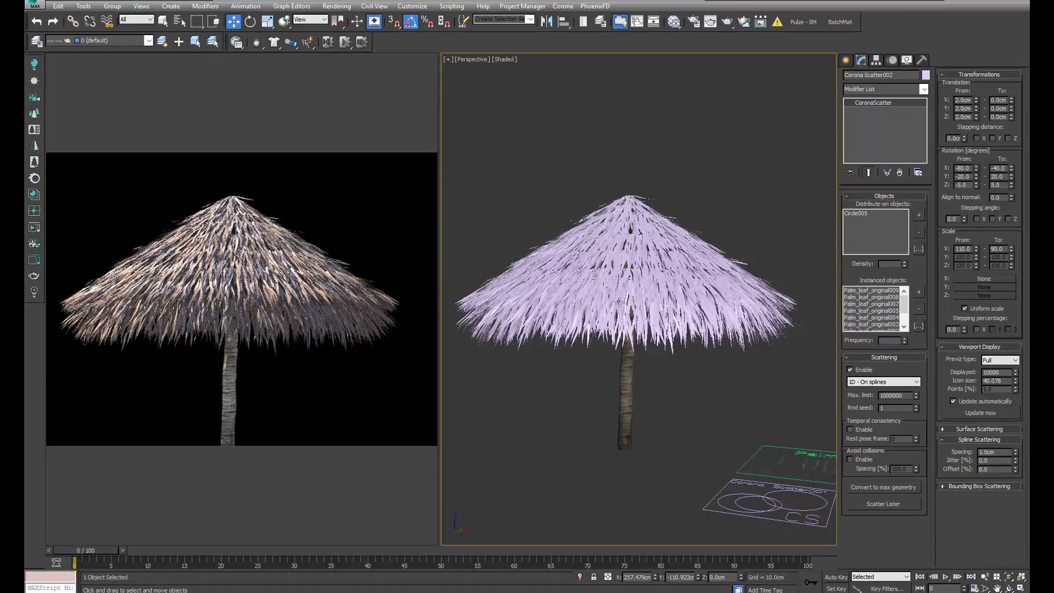
mouse_move(618, 301)
middle_mouse_down("alt")
mouse_move(721, 308)
mouse_move(680, 335)
middle_mouse_up("alt")
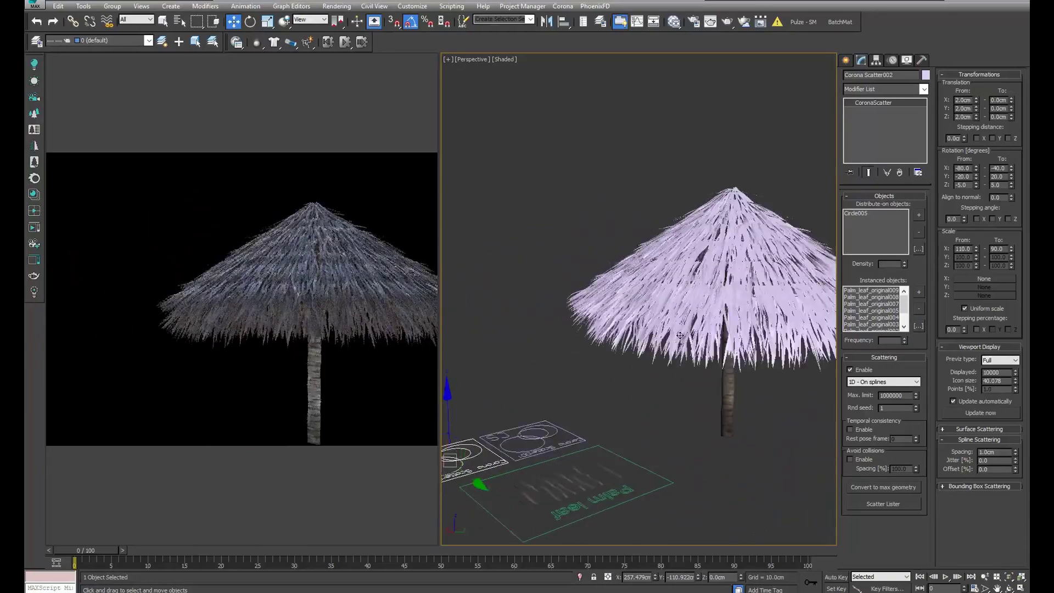
mouse_move(681, 335)
middle_mouse_down("alt")
mouse_move(684, 319)
mouse_move(704, 345)
middle_mouse_up("alt")
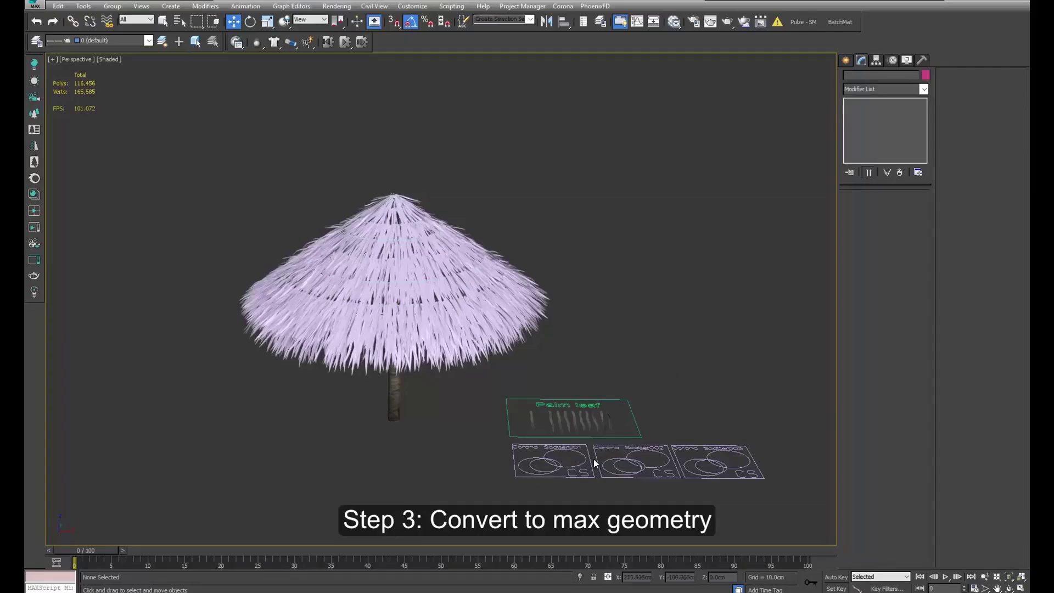
Convert Corona Scatter001, 002 and 003 each to max geometry
scroll(572, 450, "up", 3)
scroll(557, 423, "up", 4)
left_click(556, 415)
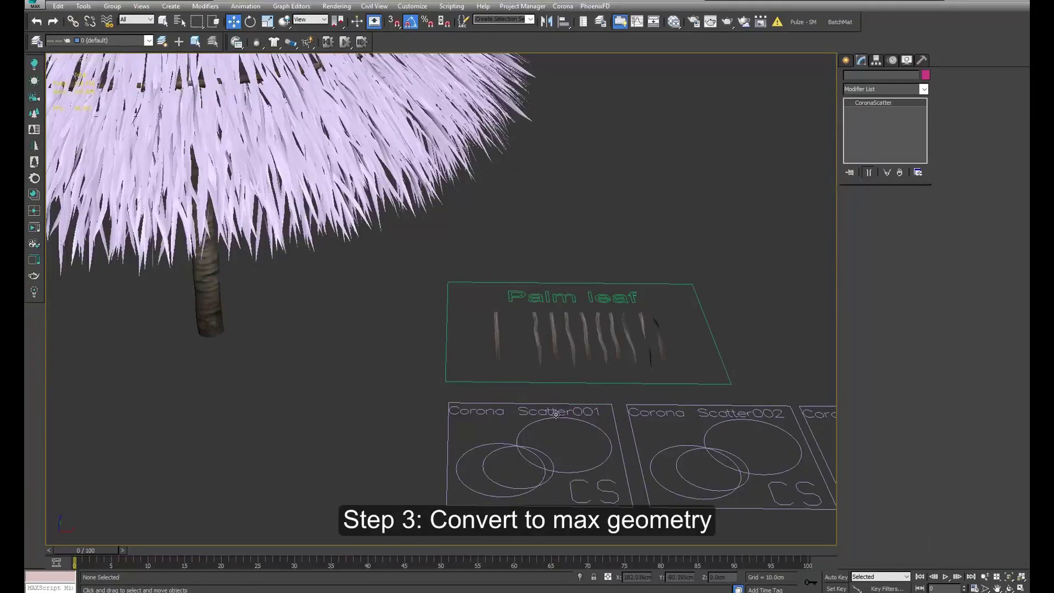
scroll(565, 362, "down", 5)
scroll(584, 311, "down", 1)
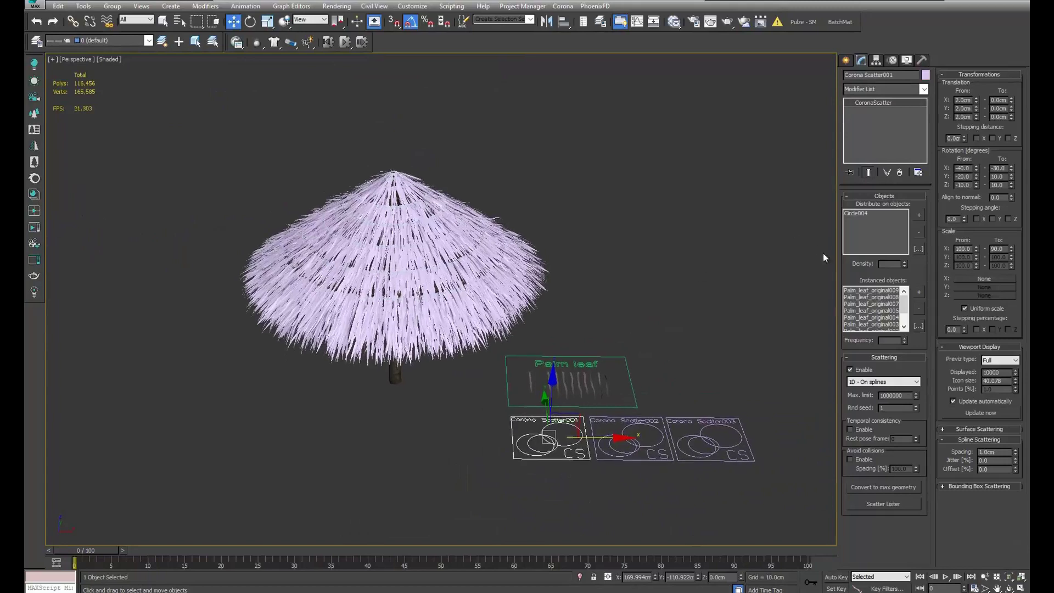
left_click(890, 488)
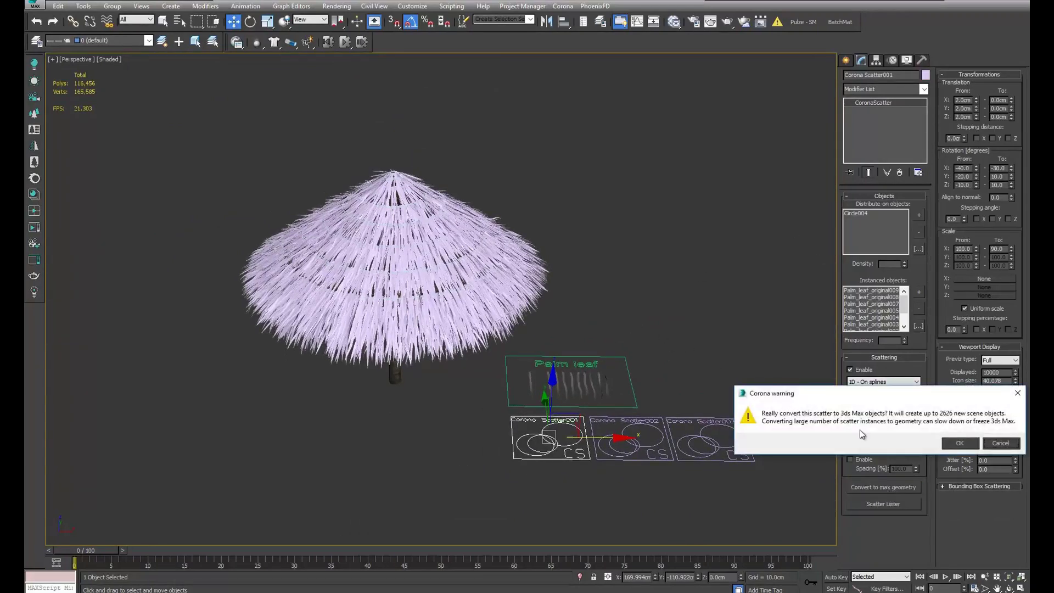
left_click(954, 444)
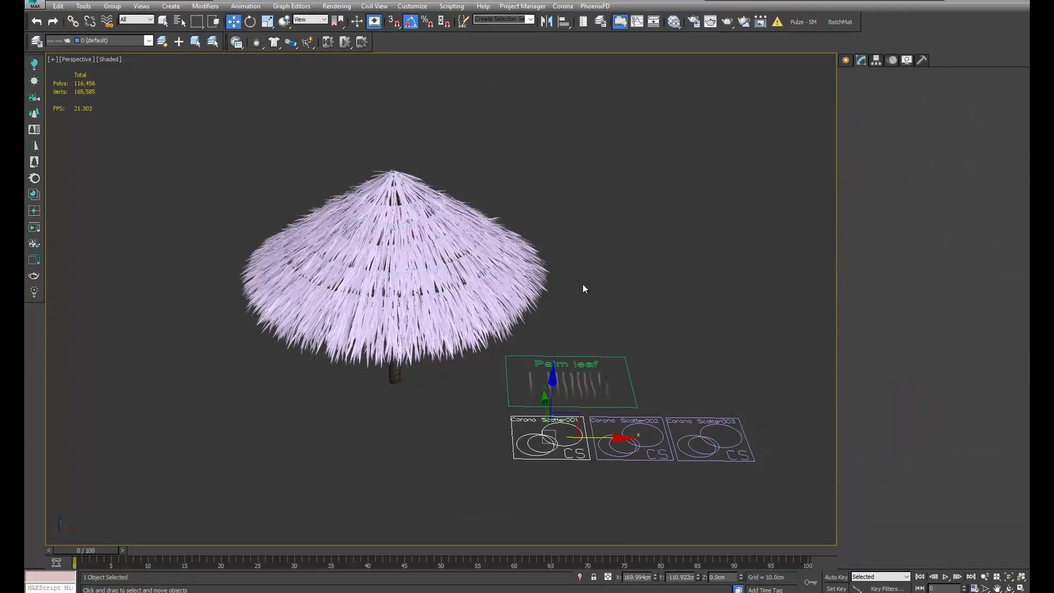
left_click(639, 443)
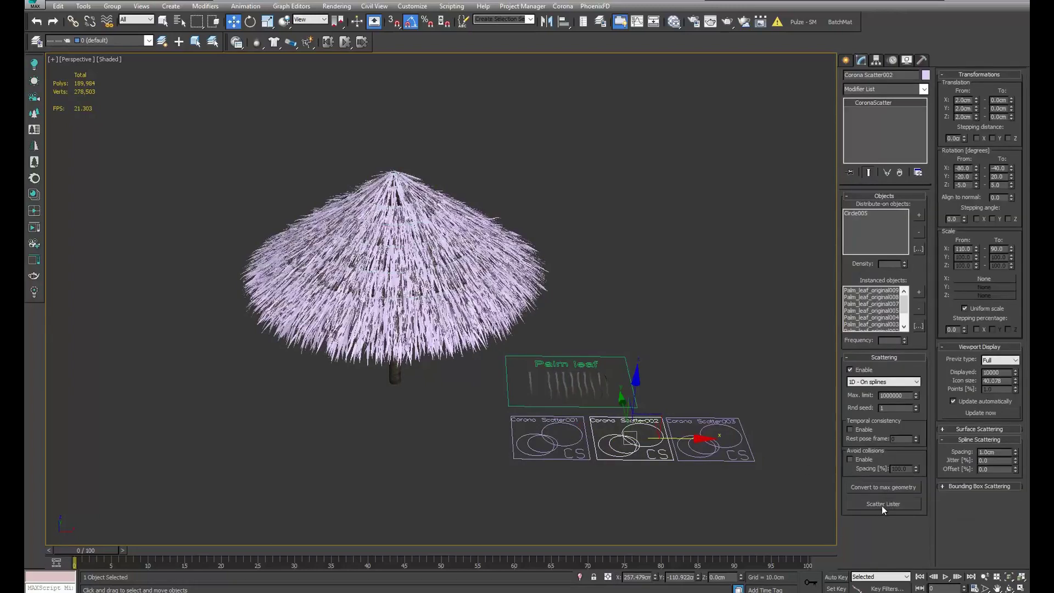
left_click(868, 488)
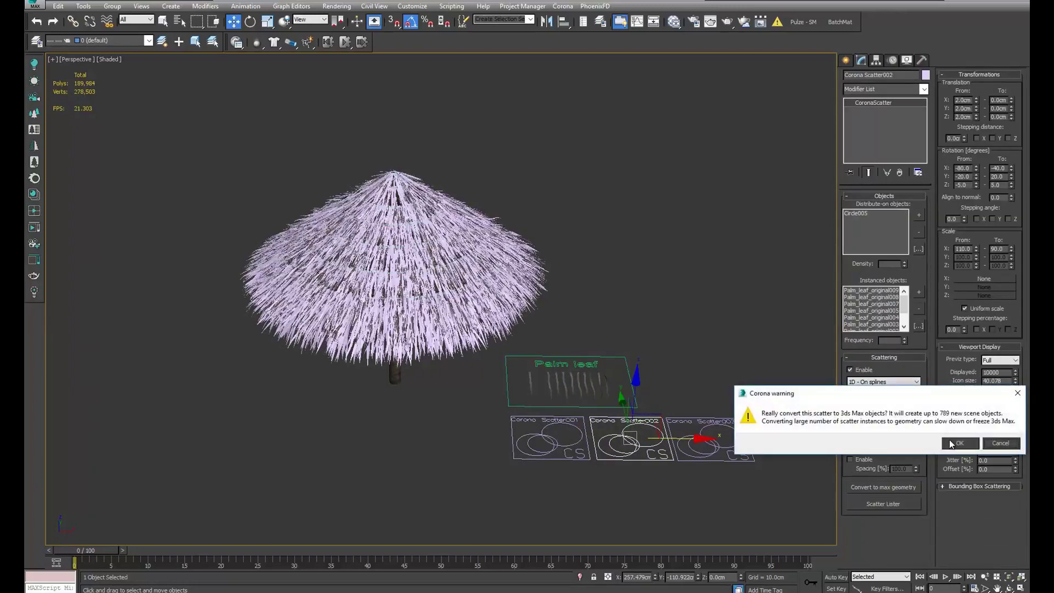
left_click(959, 444)
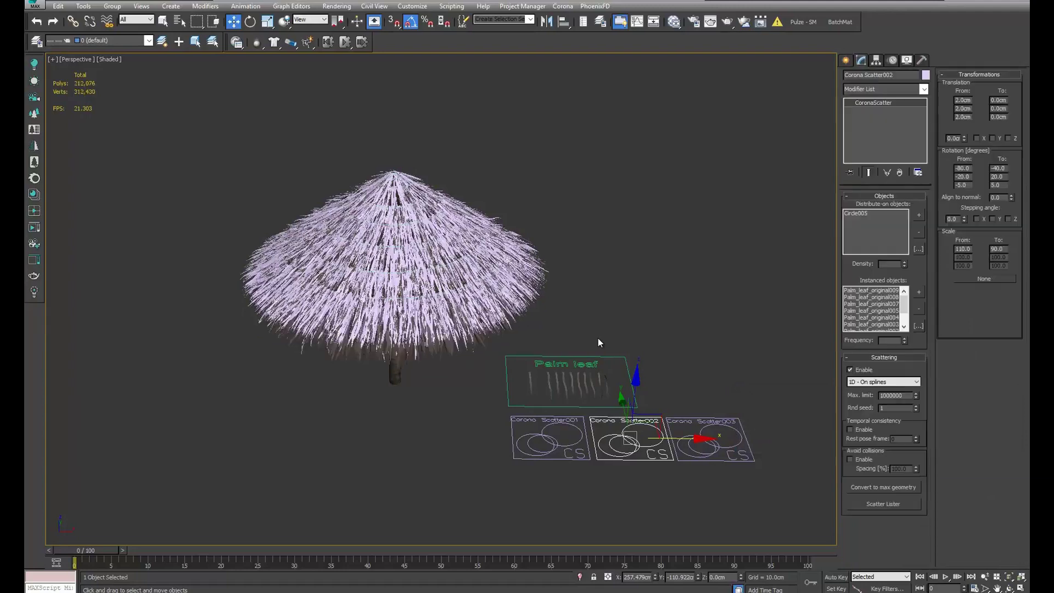
left_click(713, 445)
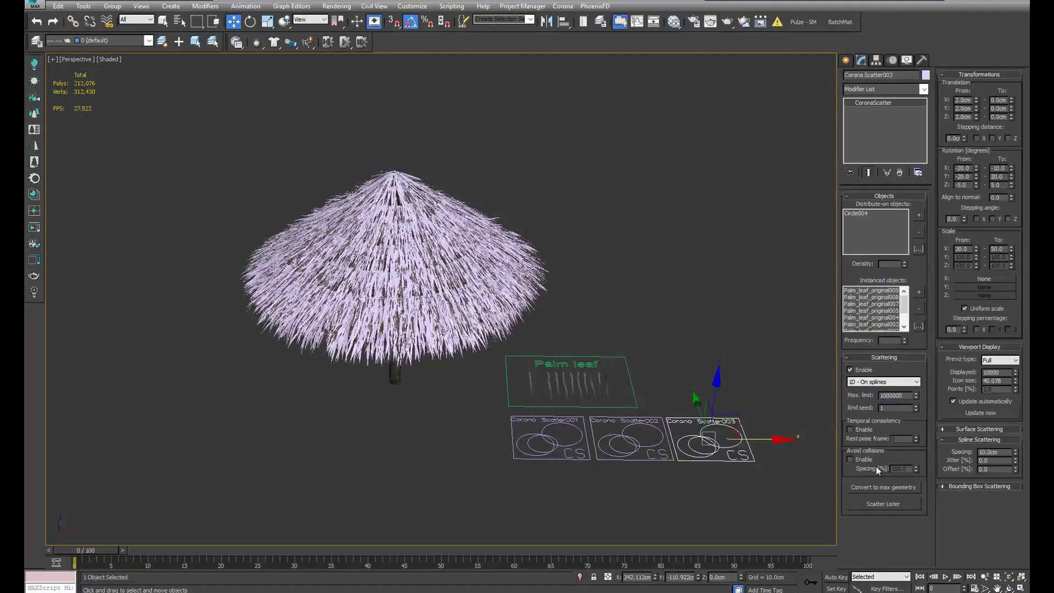
left_click(886, 488)
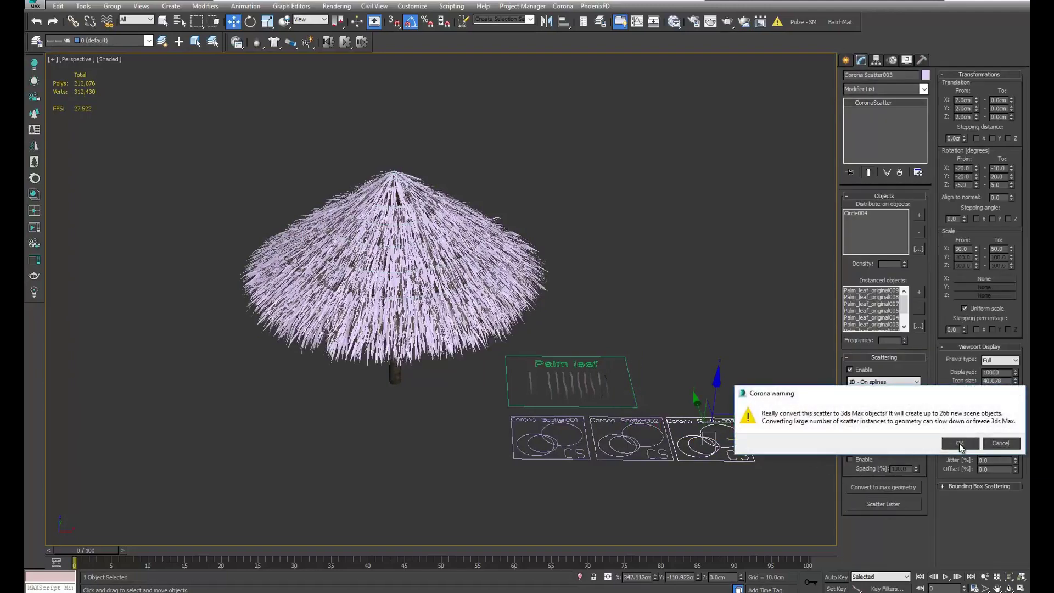
left_click(960, 445)
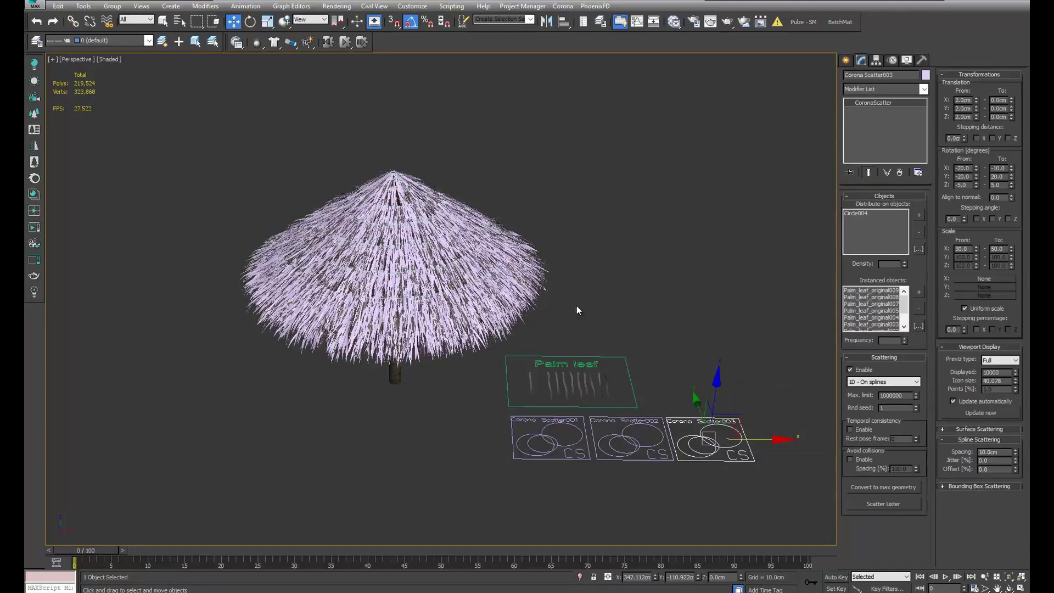
Disable Corona Scatter001, 002 and 003 so their duplicate leaves disappear
left_click(576, 307)
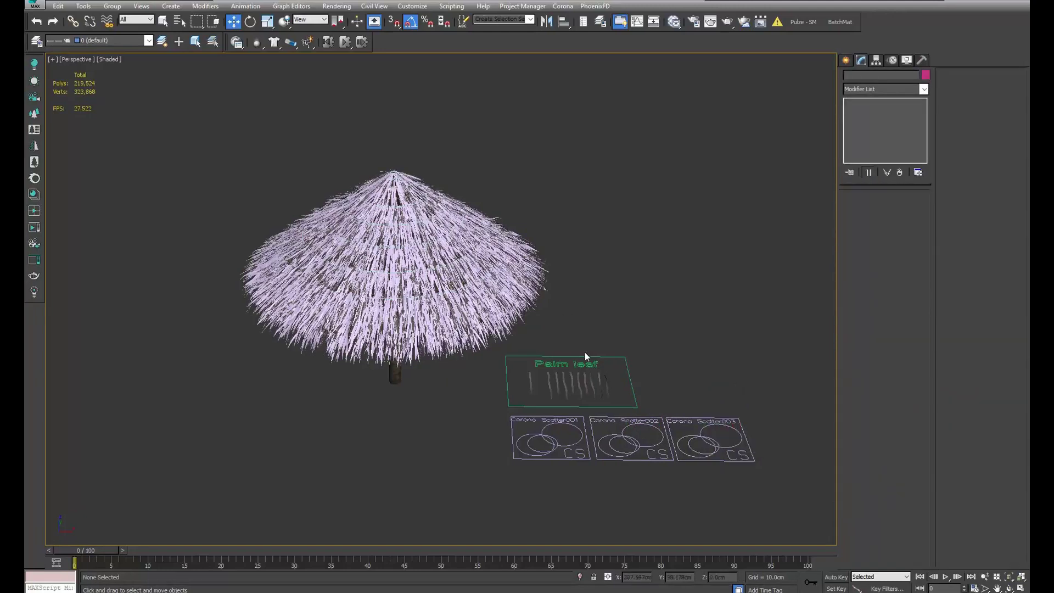
left_click(582, 432)
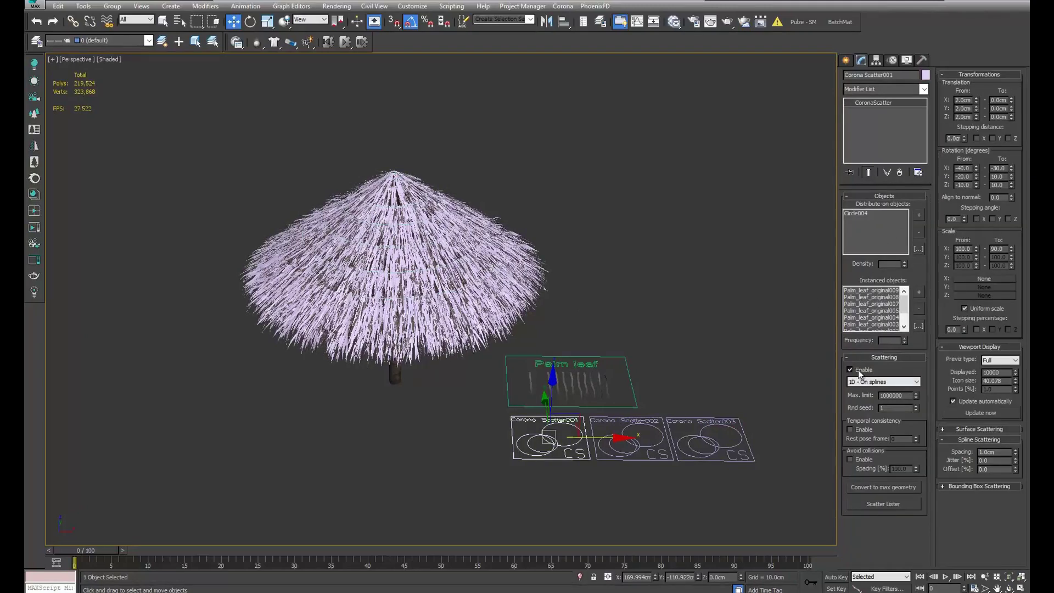
left_click(860, 374)
left_click(632, 426)
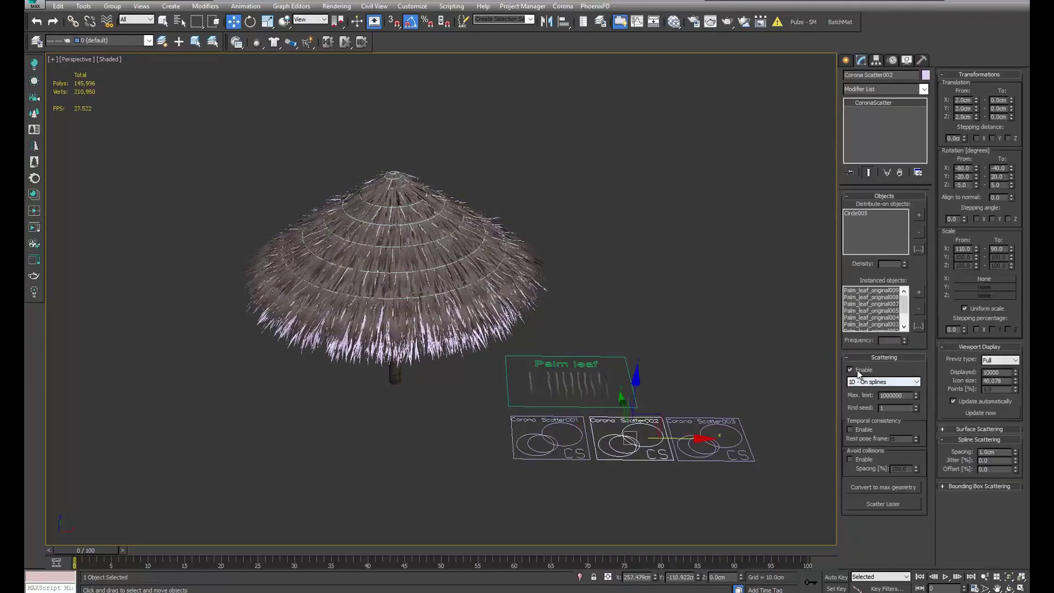
left_click(860, 374)
left_click(714, 421)
left_click(860, 374)
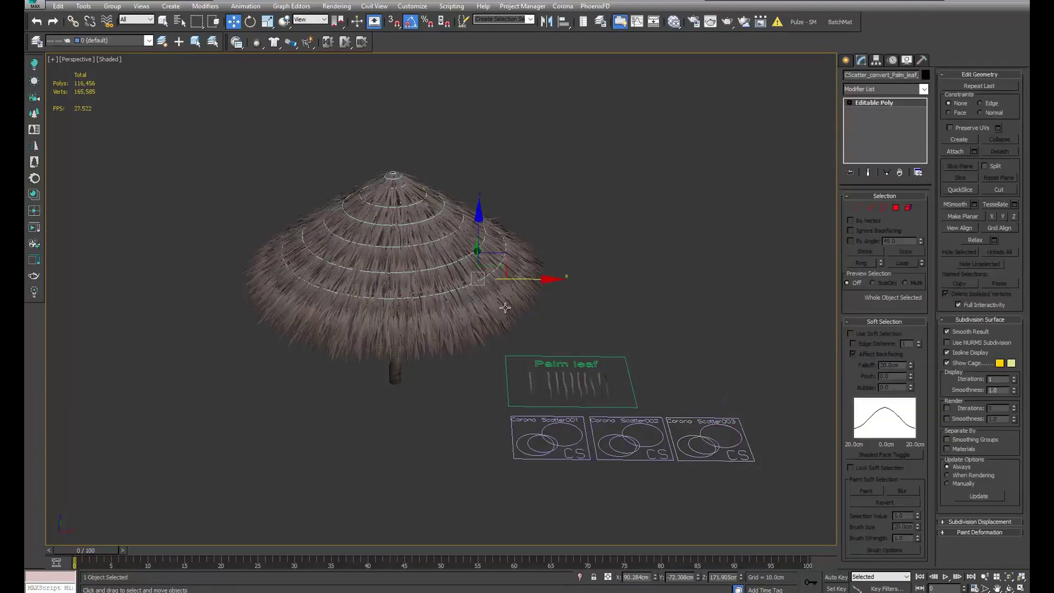
Isolate the thatch leaves, excluding the ten original leaves, and convert them to Editable Poly
scroll(522, 324, "up", 10)
middle_click_drag(527, 336, 483, 366, "alt")
scroll(497, 368, "down", 5)
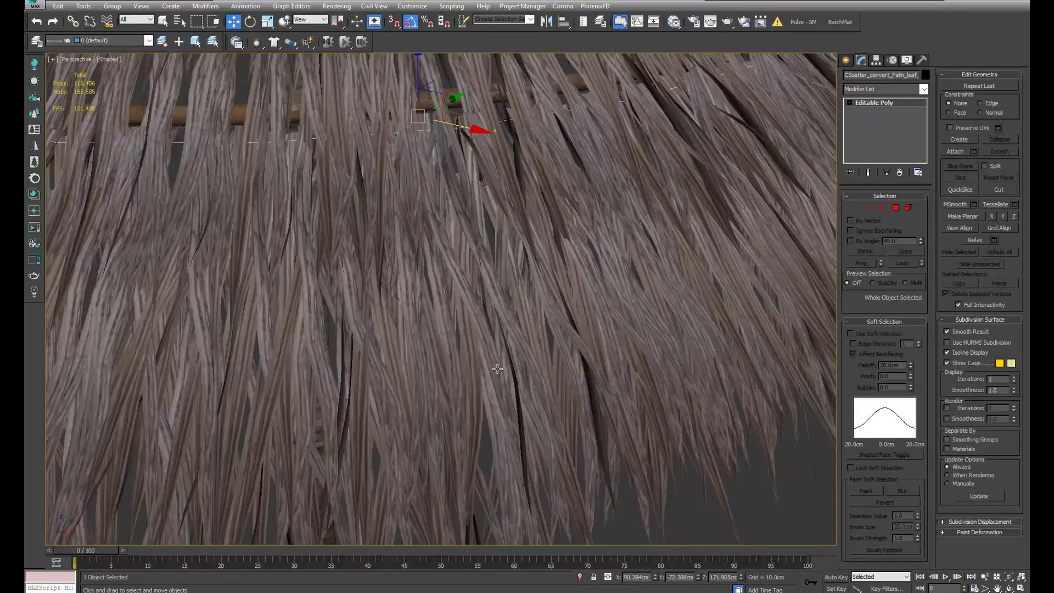
key("F4")
scroll(497, 365, "down", 5)
scroll(547, 298, "down", 3)
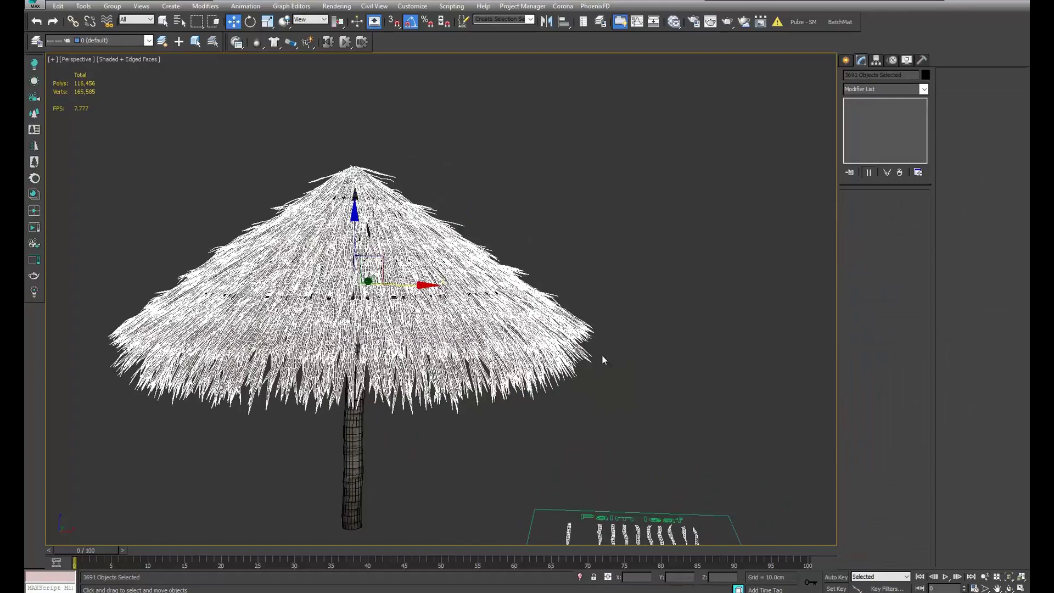
middle_click_drag(602, 360, 587, 349)
left_click_drag(619, 473, 478, 501, "alt")
key("alt+q")
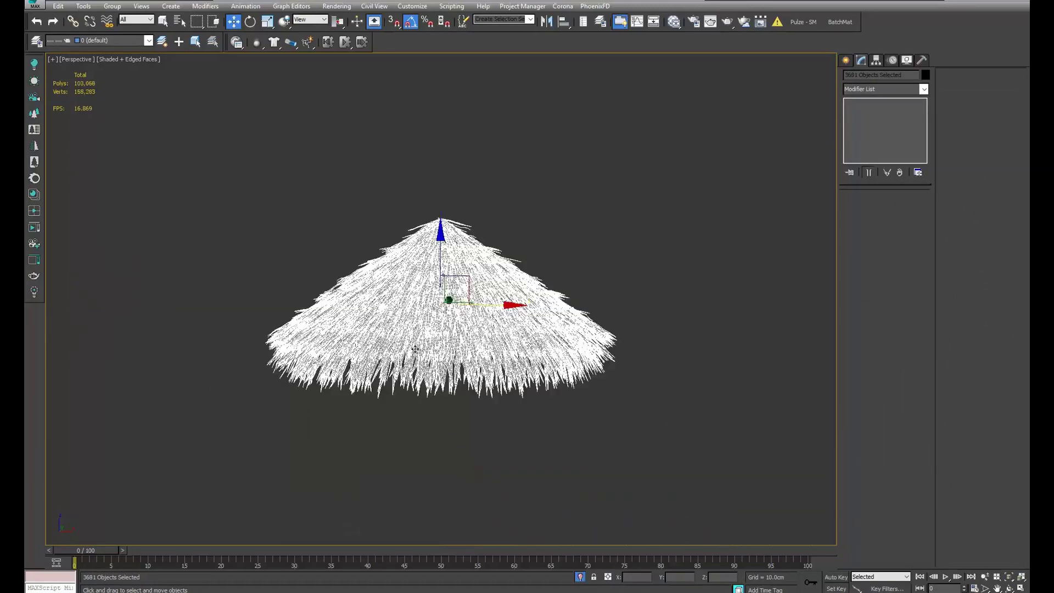
middle_click_drag(478, 357, 645, 255, "alt")
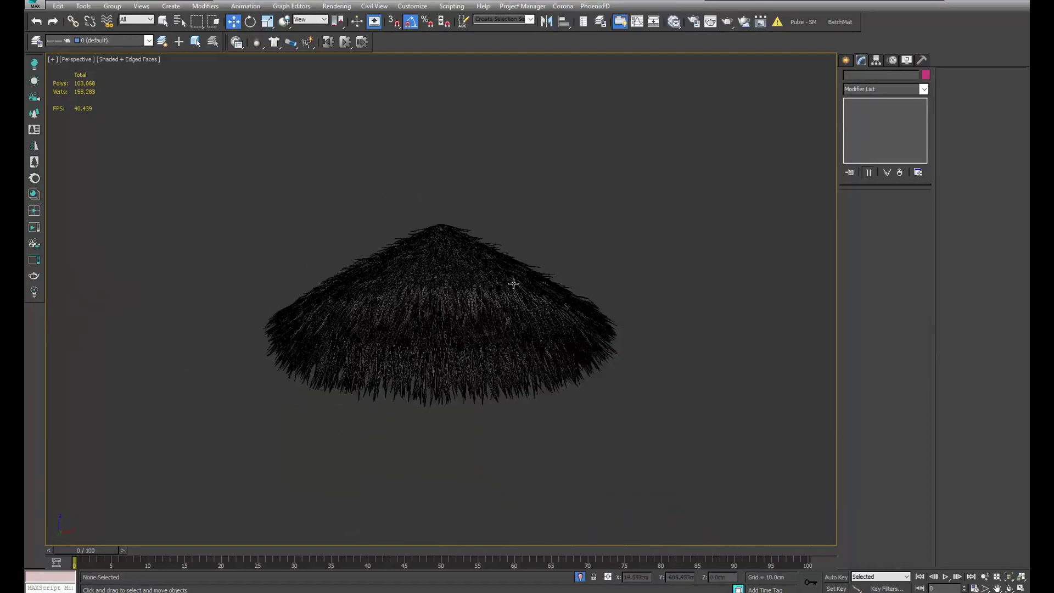
key("ctrl+z")
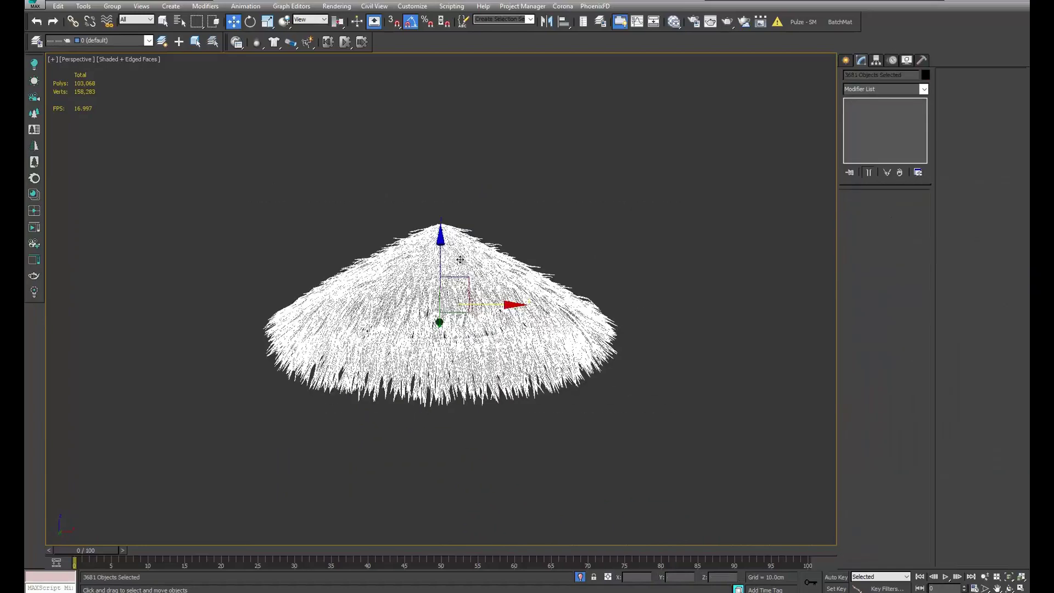
right_click(459, 257)
mouse_move(480, 379)
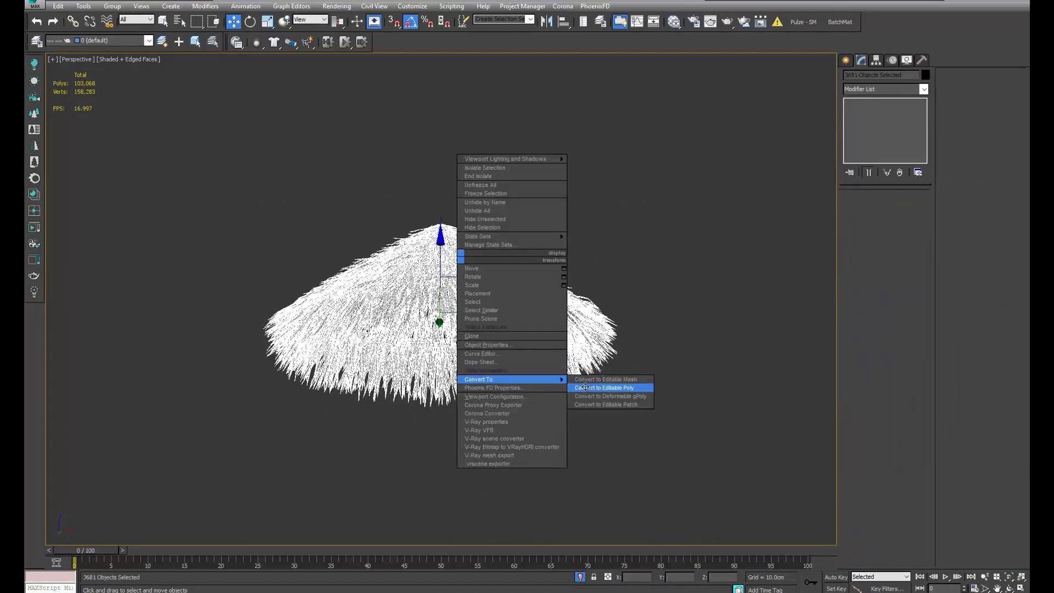
left_click(586, 387)
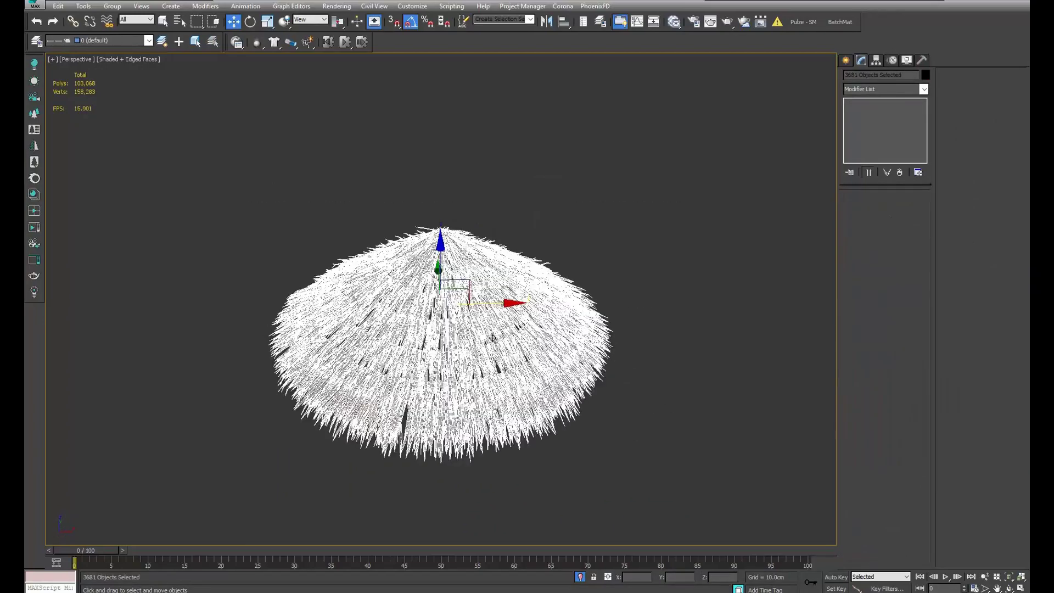
middle_click_drag(493, 329, 561, 305, "alt")
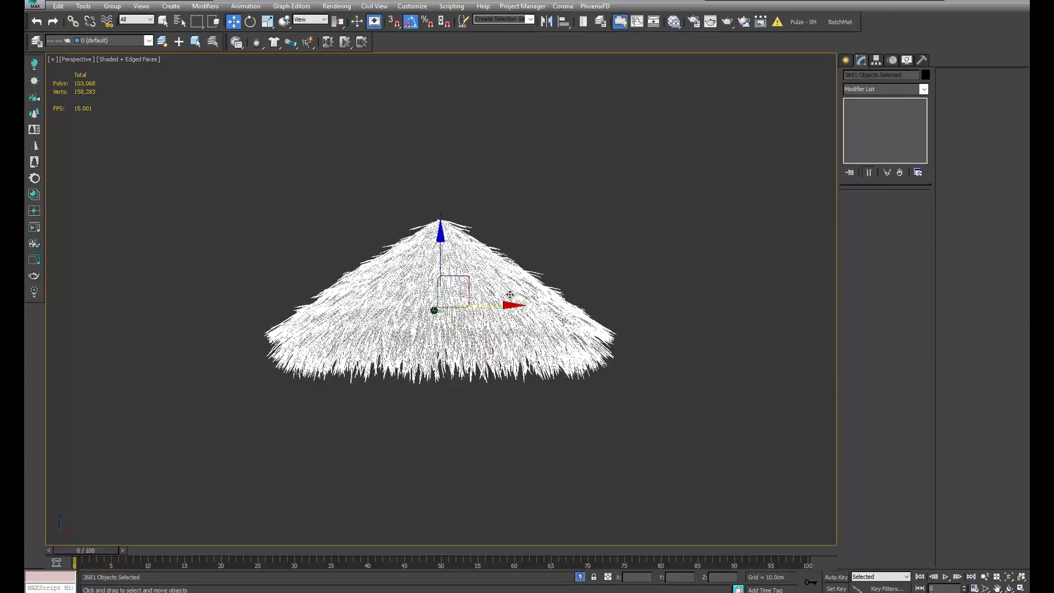
Attach all the listed leaf objects into a single thatch object
right_click(549, 298)
left_click(447, 217)
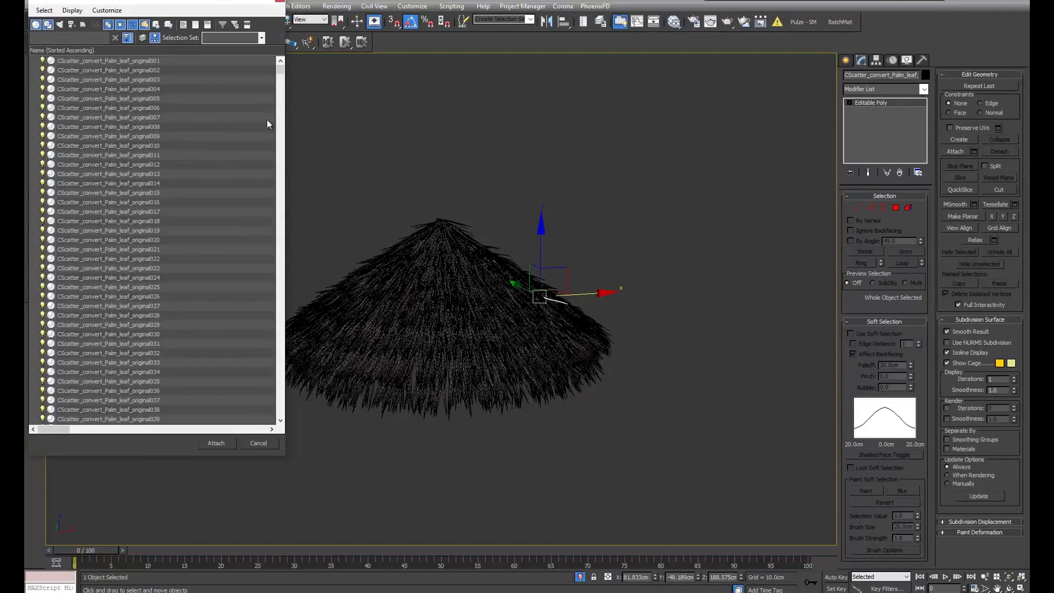
left_click(158, 60)
left_click_drag(281, 77, 295, 409)
left_click(146, 420, "shift")
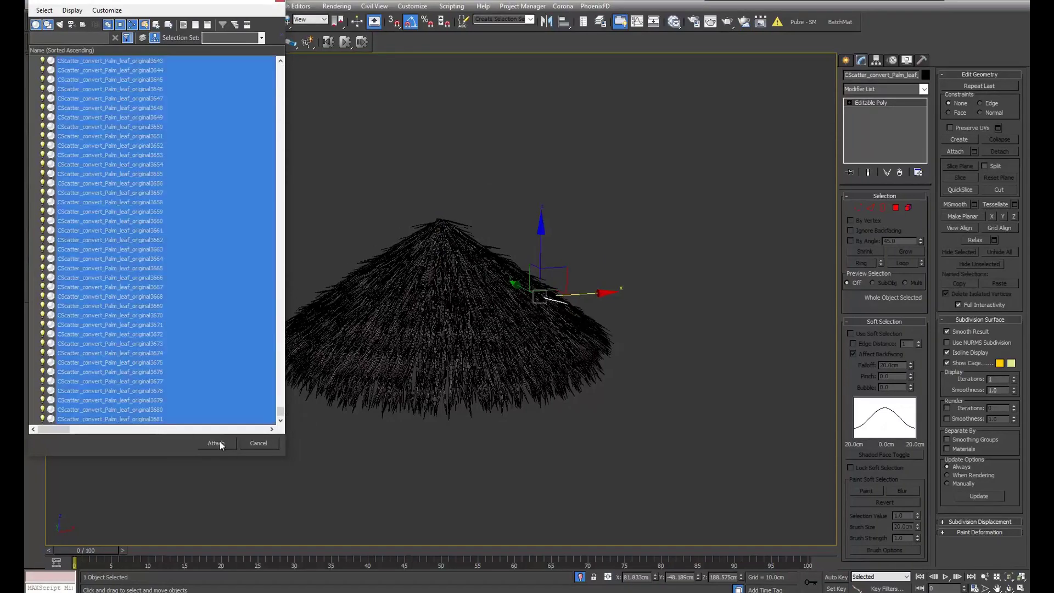
left_click(216, 443)
left_click(583, 282)
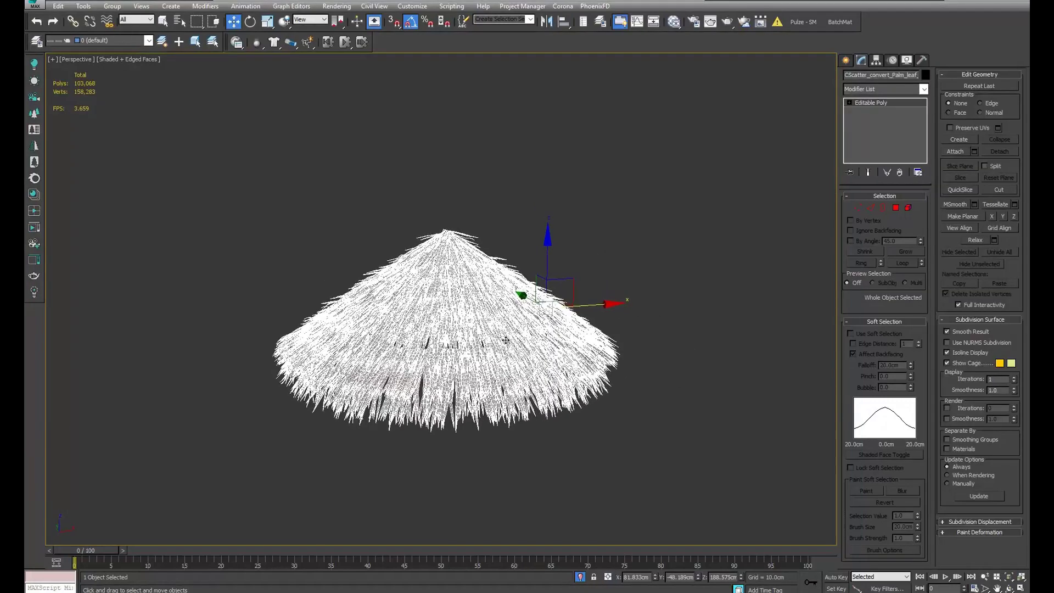
In Front view, centre the thatch's pivot on the object using Affect Pivot Only
key("f")
scroll(463, 218, "down", 2)
left_click(876, 61)
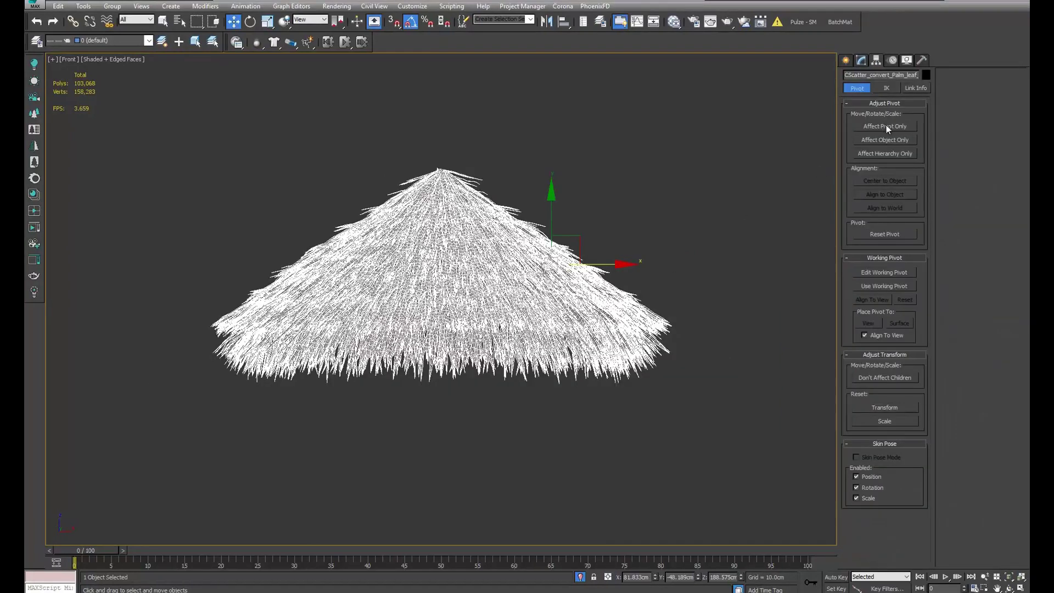
left_click(886, 126)
left_click(890, 180)
left_click(860, 62)
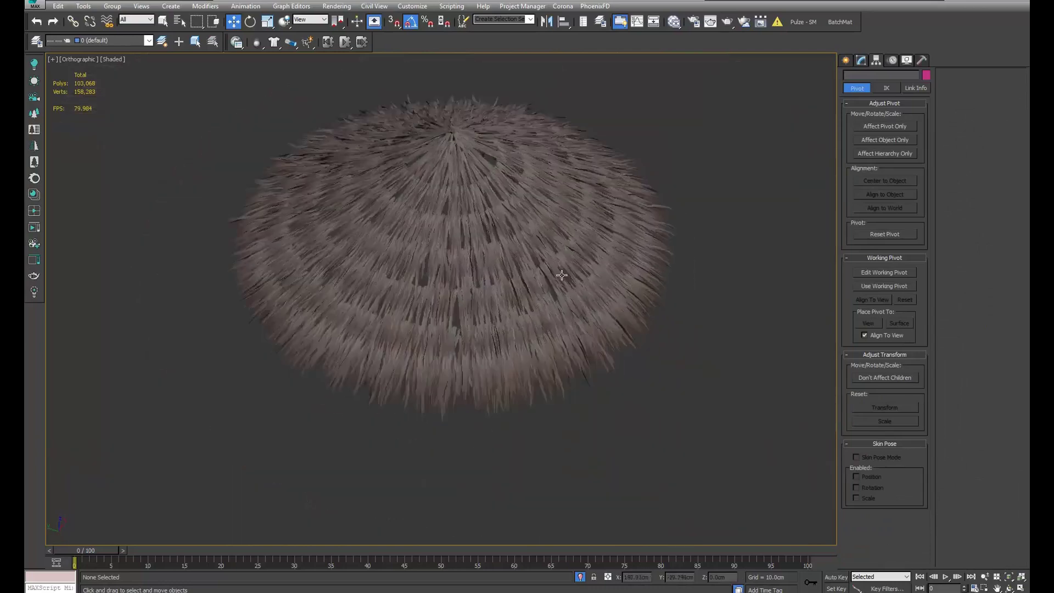
Return to Perspective, exit isolation to show the full scene, and orbit the umbrella
mouse_move(562, 276)
middle_mouse_down("alt")
mouse_move(543, 258)
mouse_move(512, 276)
mouse_move(473, 266)
middle_mouse_up("alt")
key("p")
left_click(473, 267)
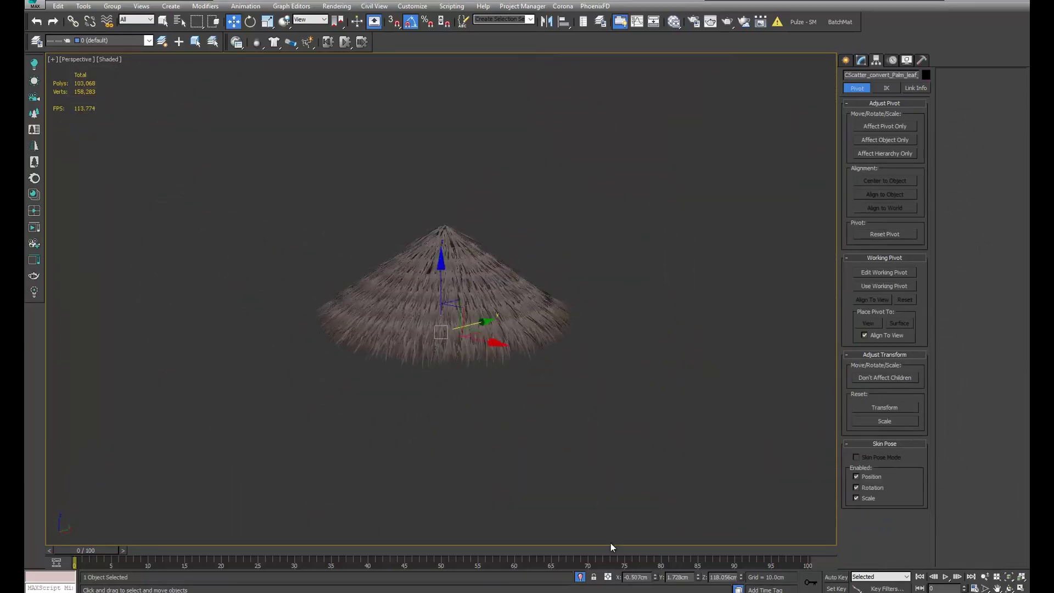
left_click(582, 579)
mouse_move(483, 231)
middle_mouse_down("alt")
mouse_move(502, 212)
mouse_move(551, 219)
mouse_move(430, 268)
mouse_move(440, 291)
middle_mouse_up("alt")
scroll(440, 291, "down", 3)
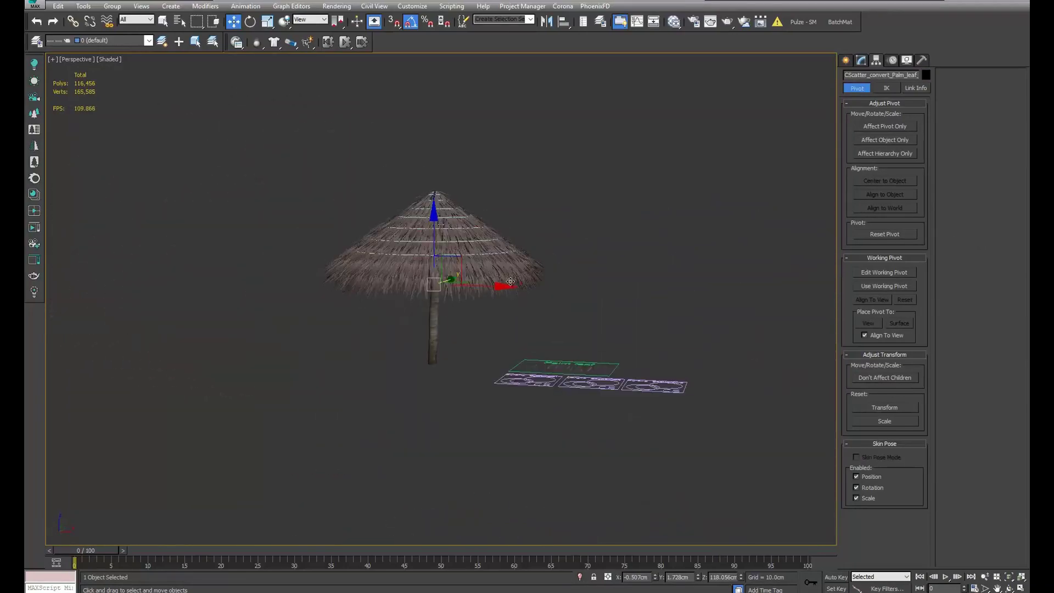
scroll(451, 351, "up", 2)
mouse_move(451, 352)
middle_mouse_down("alt")
mouse_move(456, 340)
mouse_move(420, 336)
mouse_move(444, 338)
middle_mouse_up("alt")
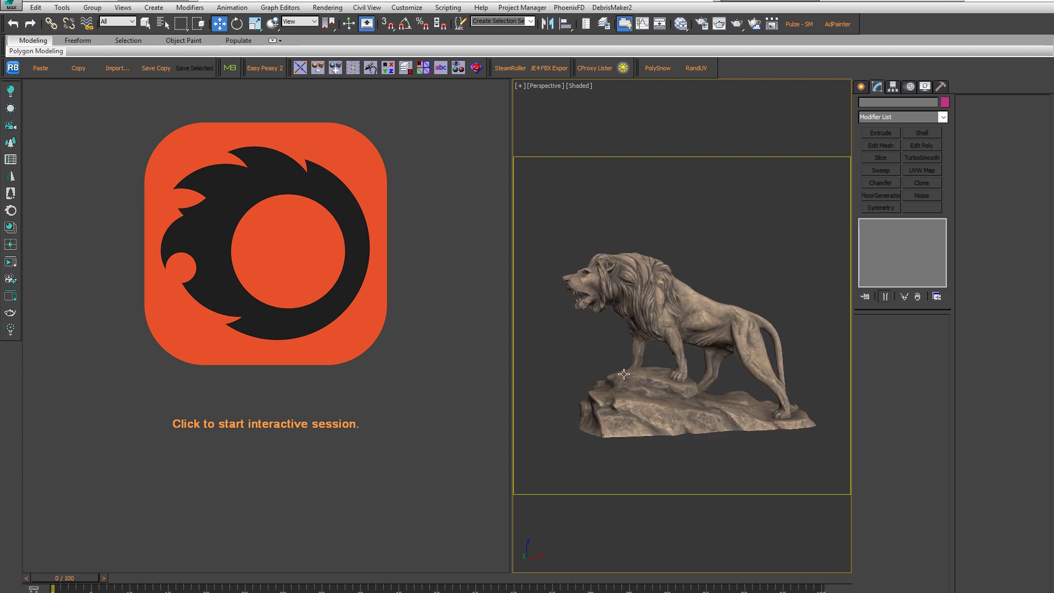
Start the Corona interactive render of the lion, orbit to a side view, and select it
mouse_move(639, 377)
middle_mouse_down("alt")
mouse_move(740, 383)
mouse_move(593, 378)
middle_mouse_up("alt")
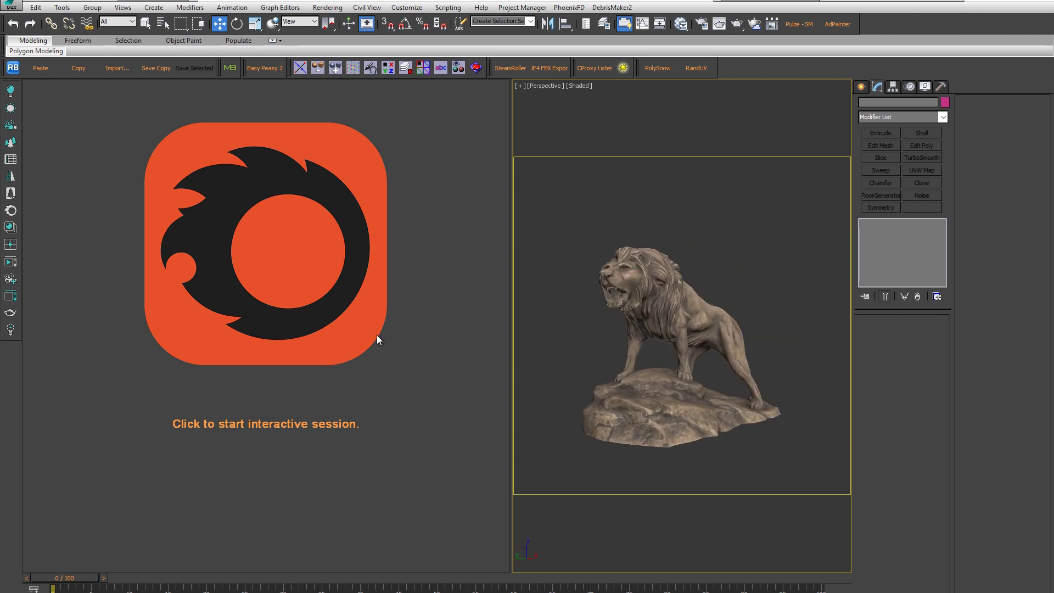
left_click(377, 335)
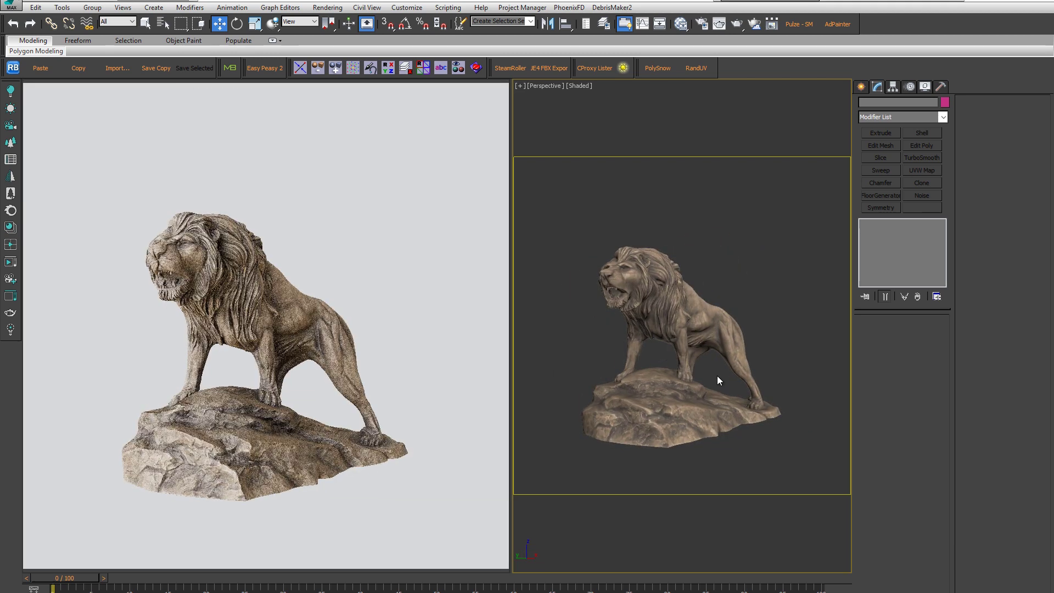
middle_click_drag(707, 382, 613, 258, "alt")
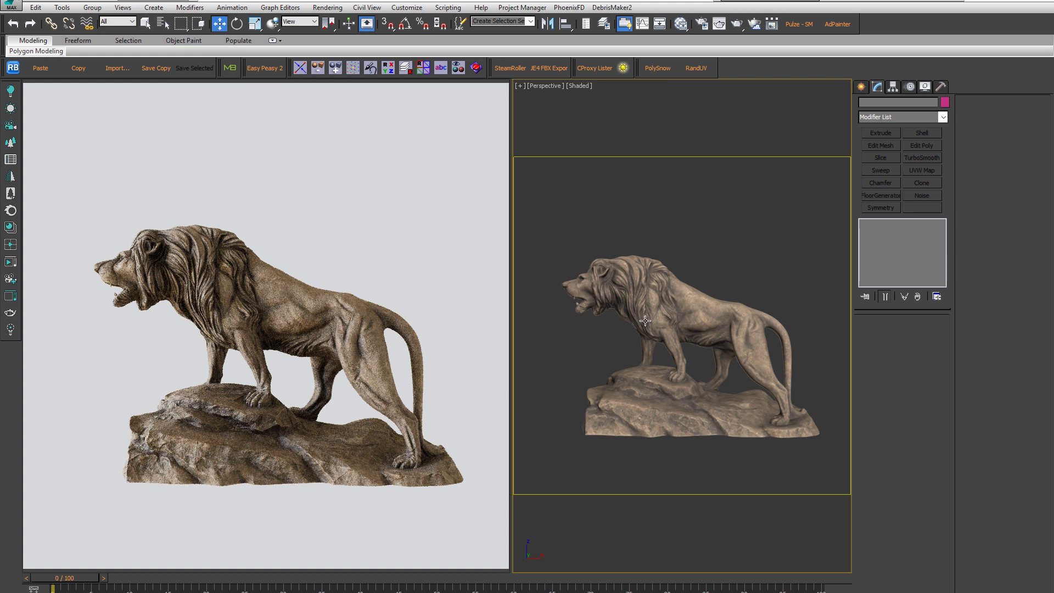
left_click(668, 316)
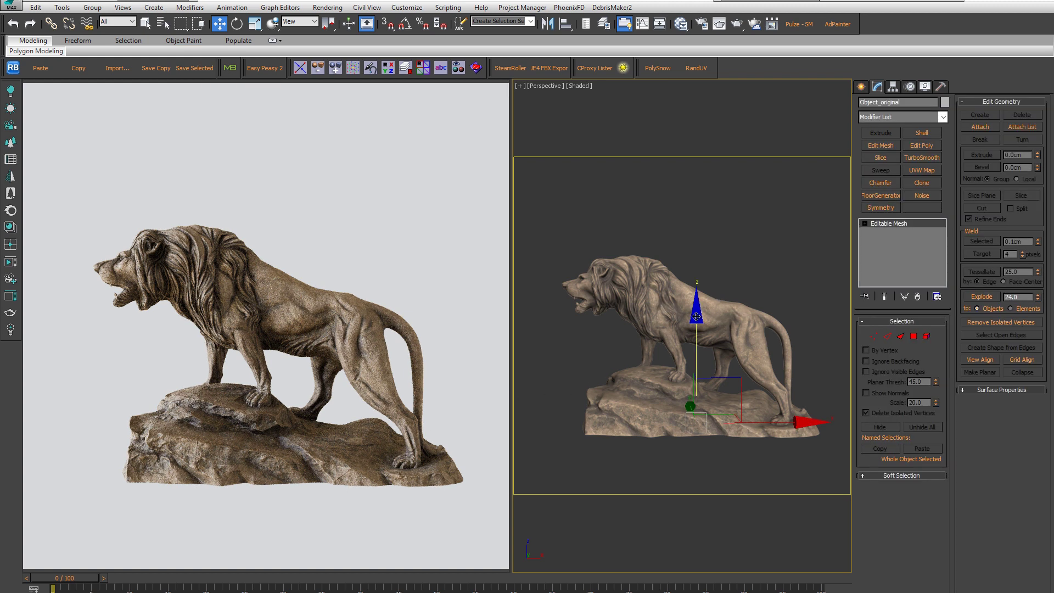
Clone the lion statue as a Copy named Object_Toonshader
middle_click_drag(666, 309, 651, 289)
right_click(703, 295)
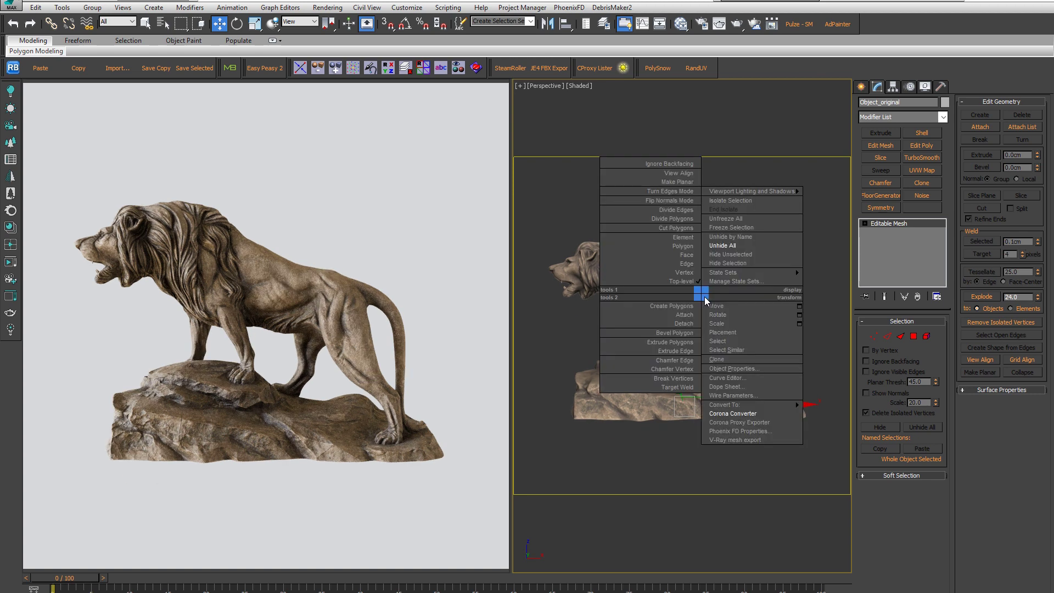
left_click(721, 363)
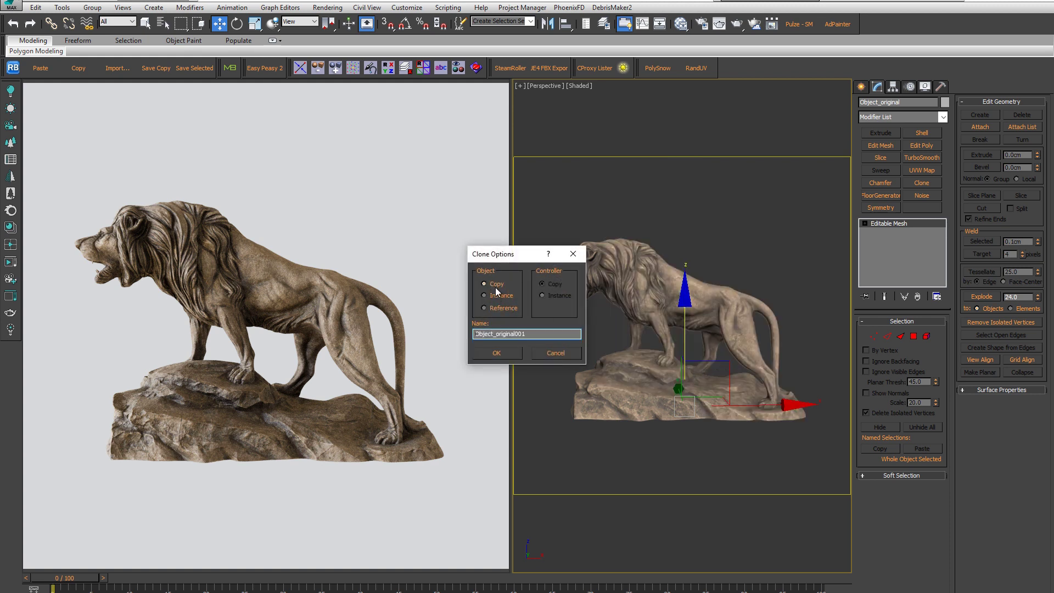
left_click_drag(522, 333, 499, 333)
type("Toonshade")
left_click(505, 353)
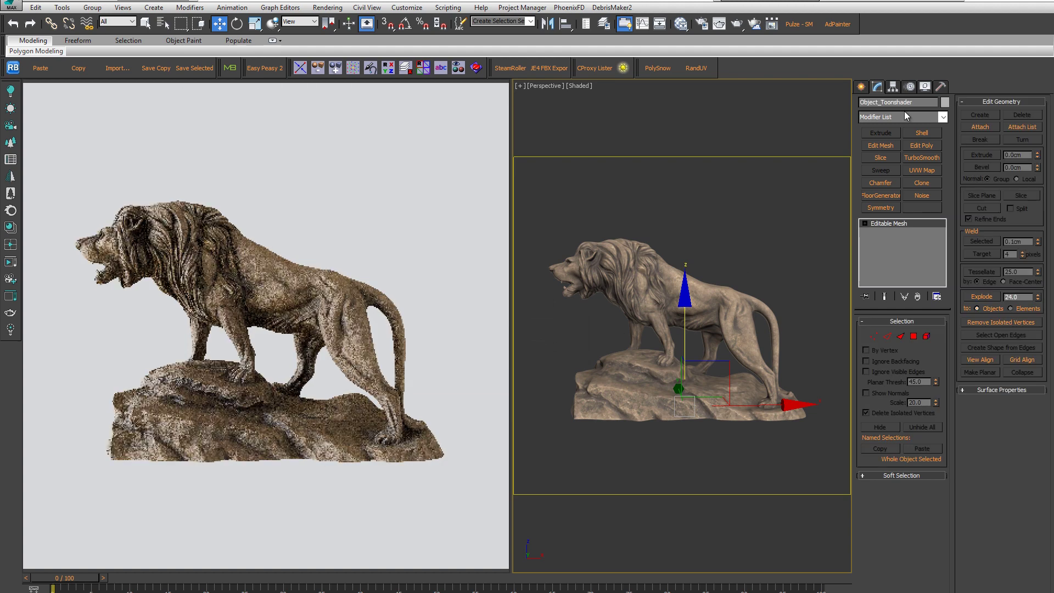
left_click(890, 102)
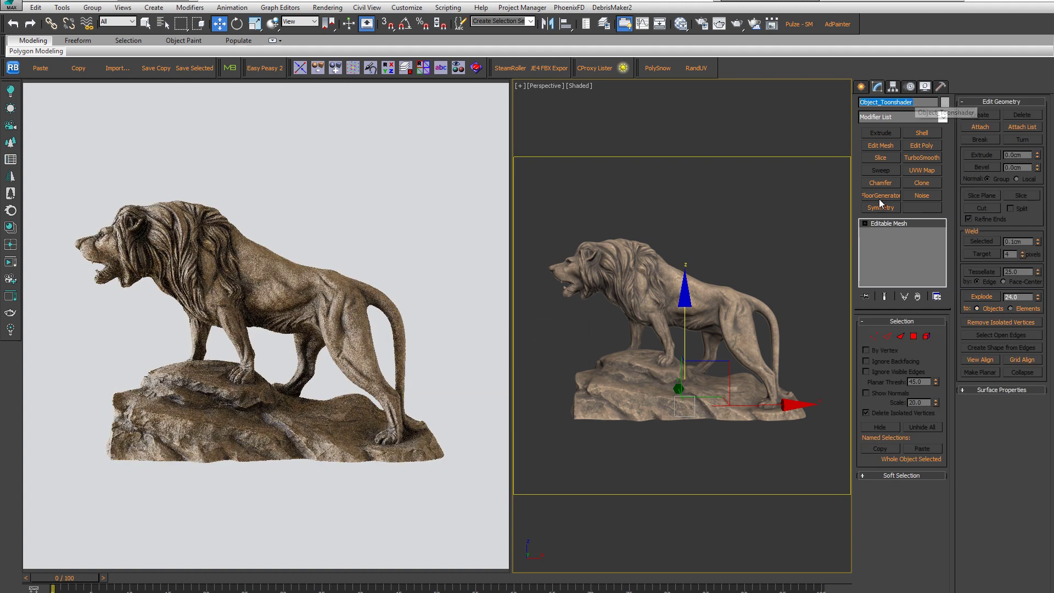
Add a Push modifier with a Push Value of 0.5cm to Object_Toonshader
left_click(918, 116)
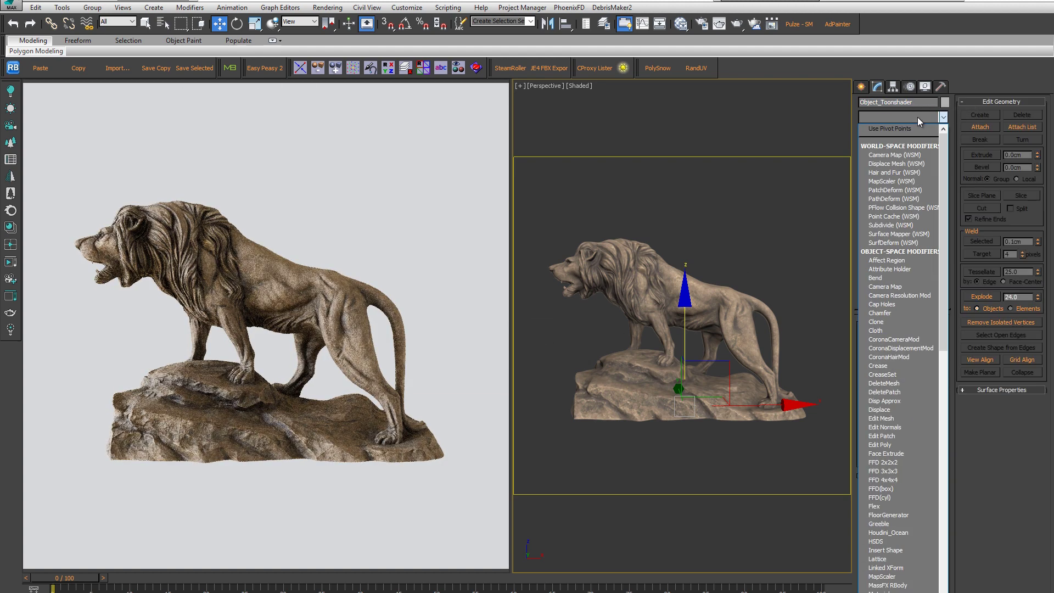
key("p")
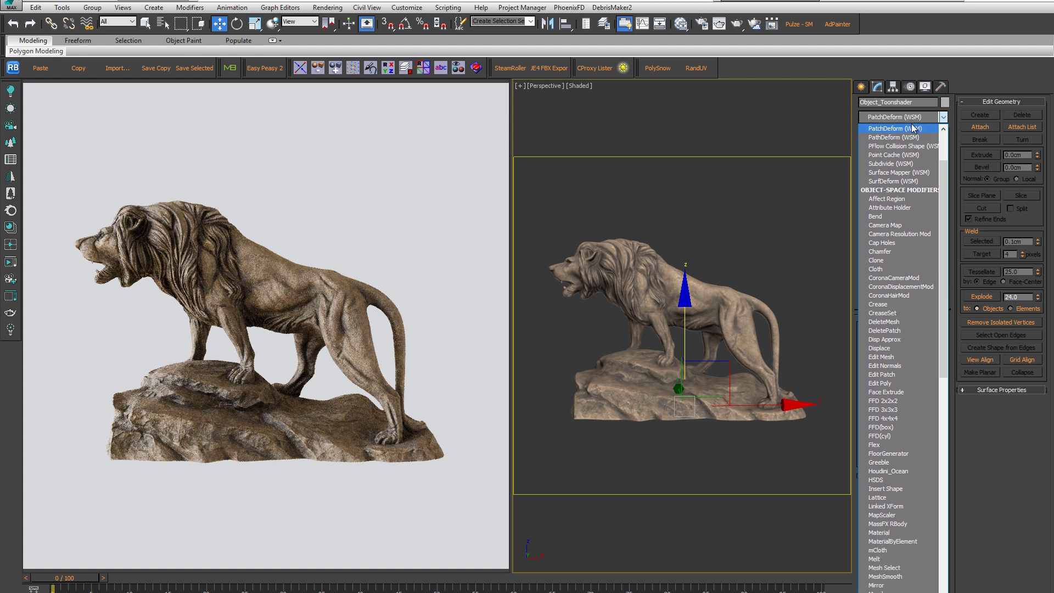
type("pro")
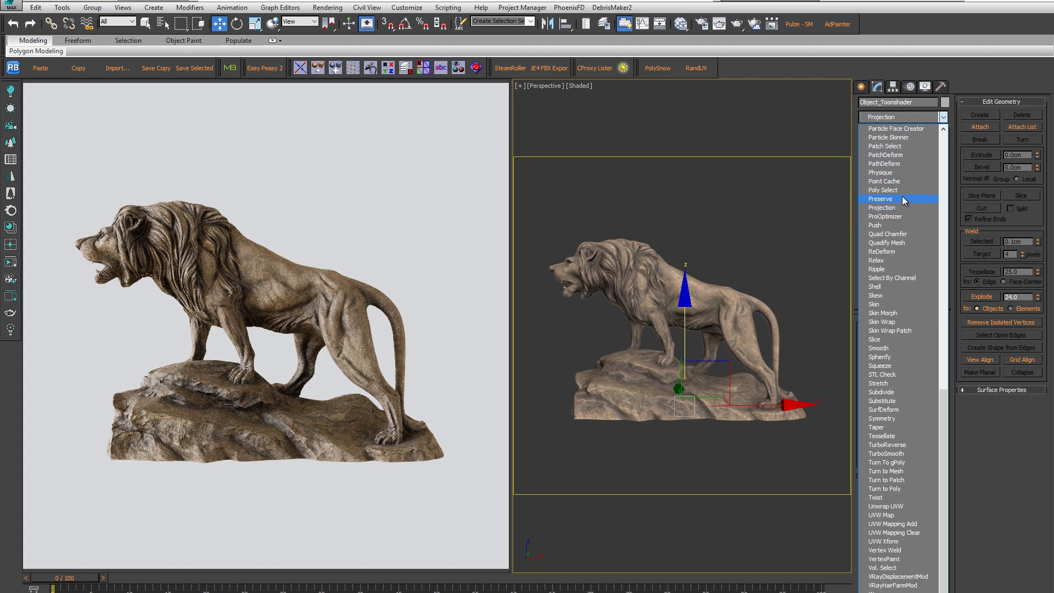
left_click(891, 225)
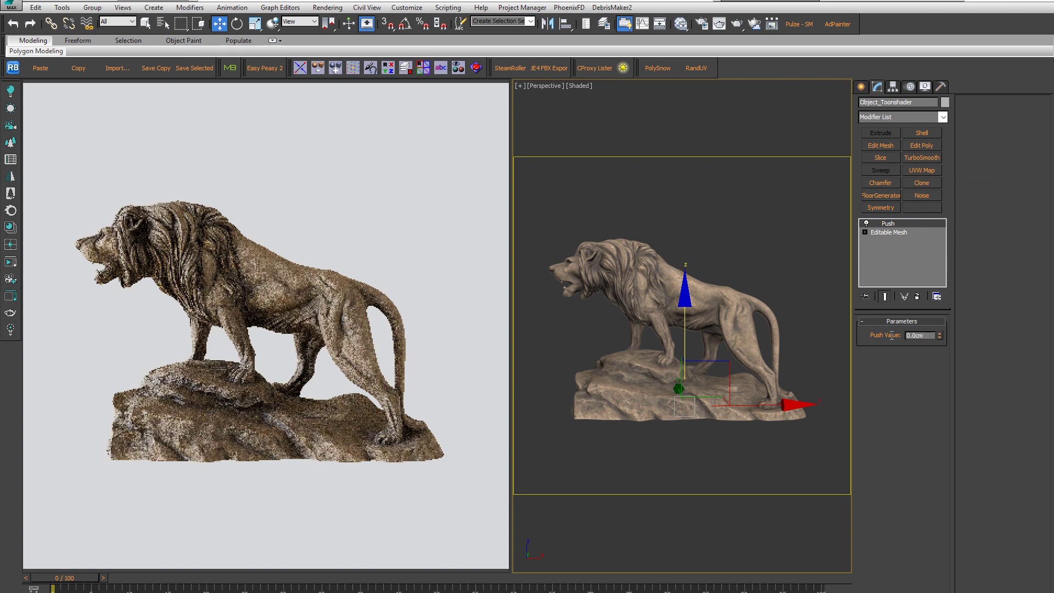
type("0.5")
key("Return")
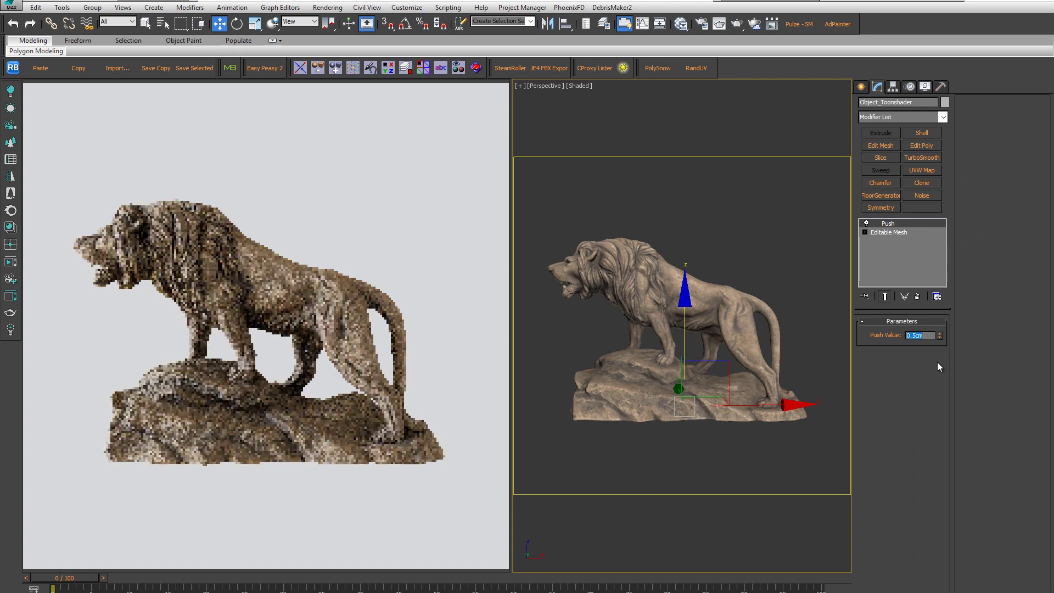
middle_click_drag(623, 296, 611, 285, "alt")
scroll(604, 279, "up", 3)
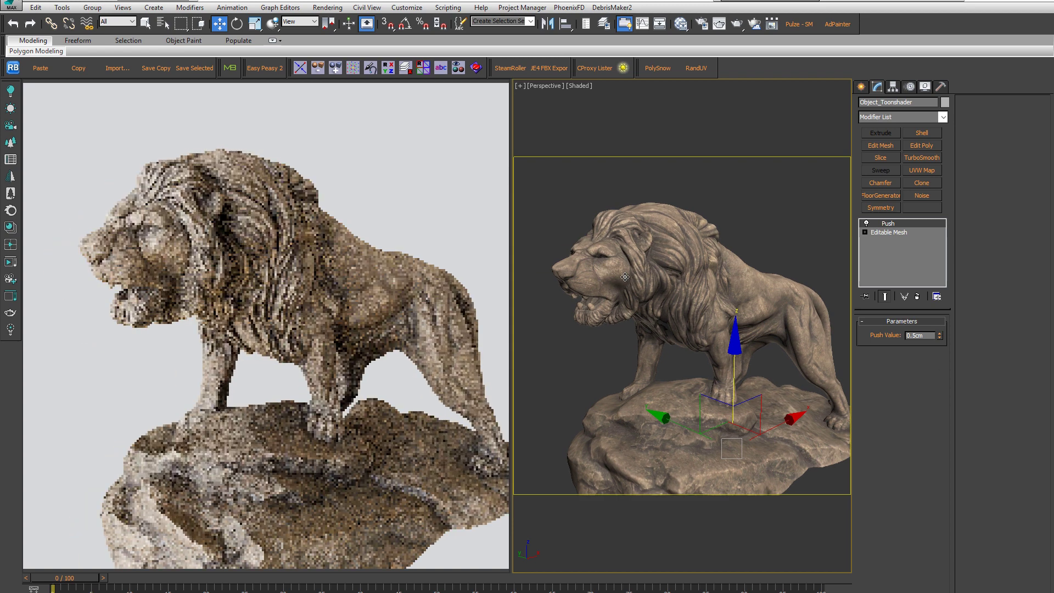
middle_click_drag(705, 313, 714, 310, "alt")
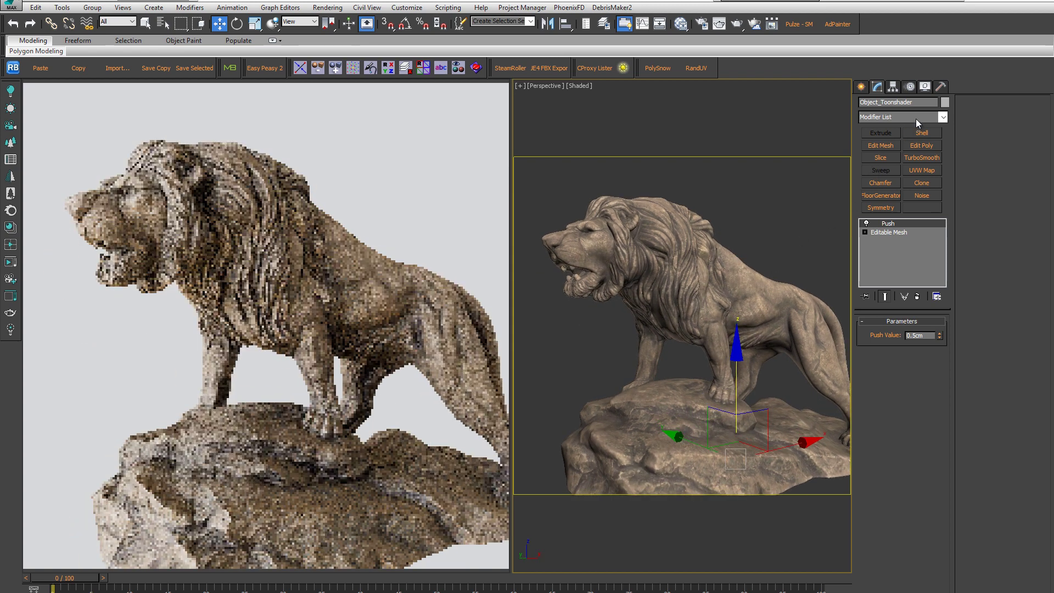
Add a Normal modifier with Flip Normals above the Push modifier on Object_Toonshader
left_click(916, 118)
key("n")
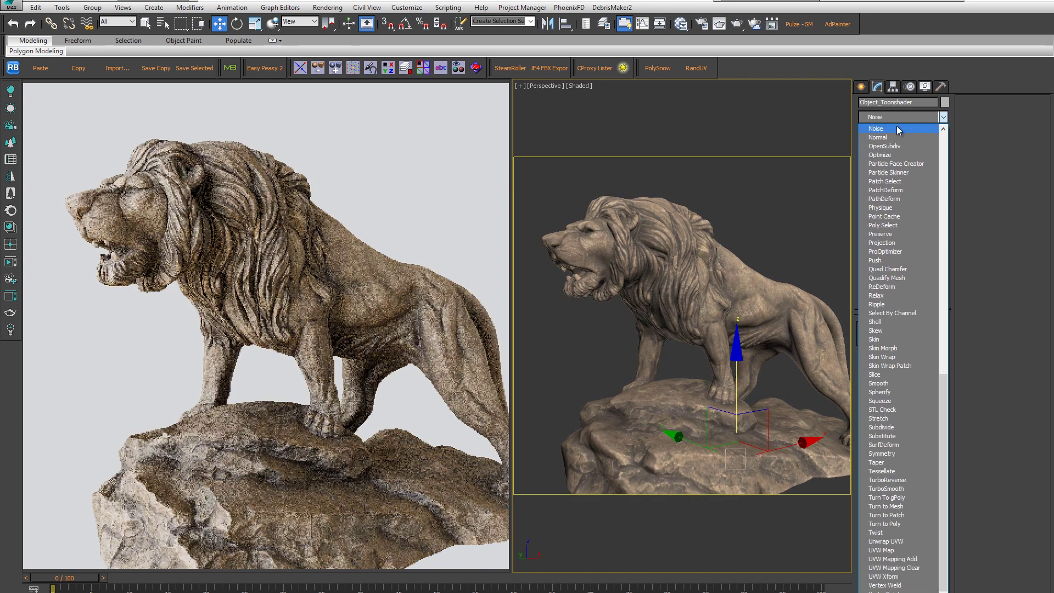
left_click(882, 138)
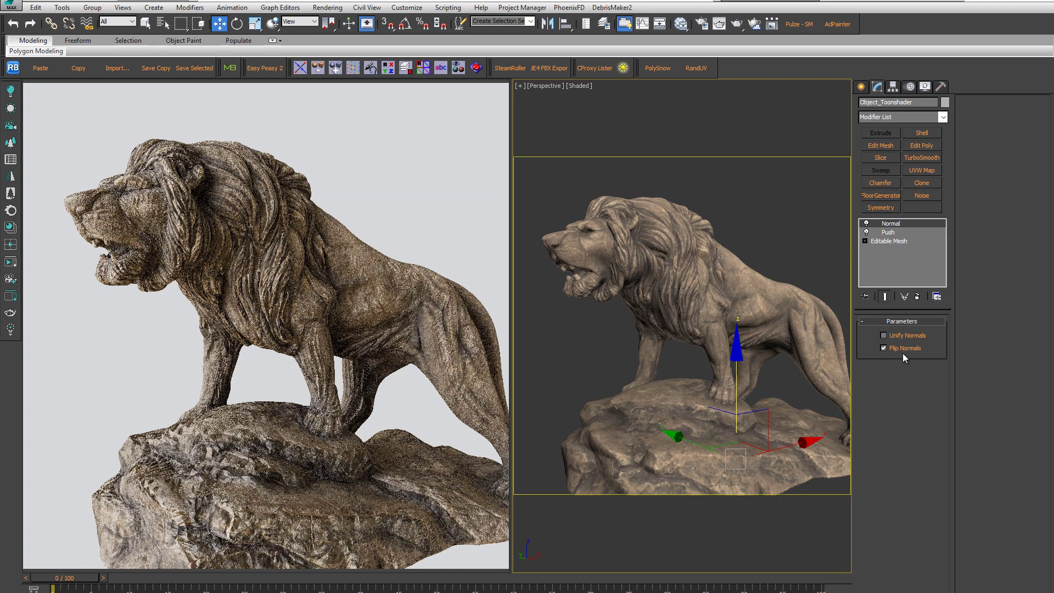
scroll(725, 357, "down", 3)
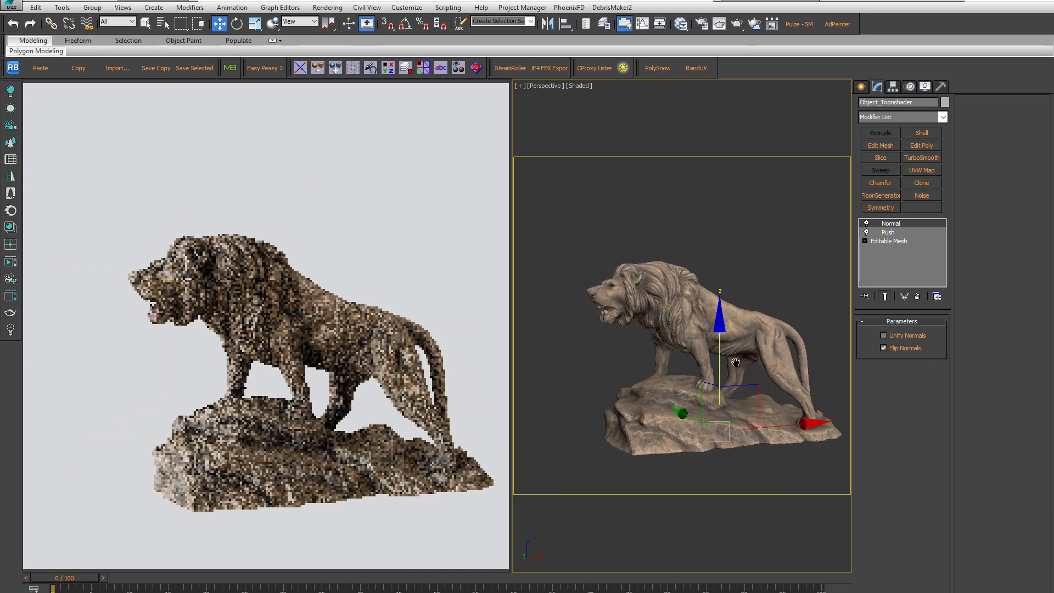
middle_click_drag(739, 364, 726, 357)
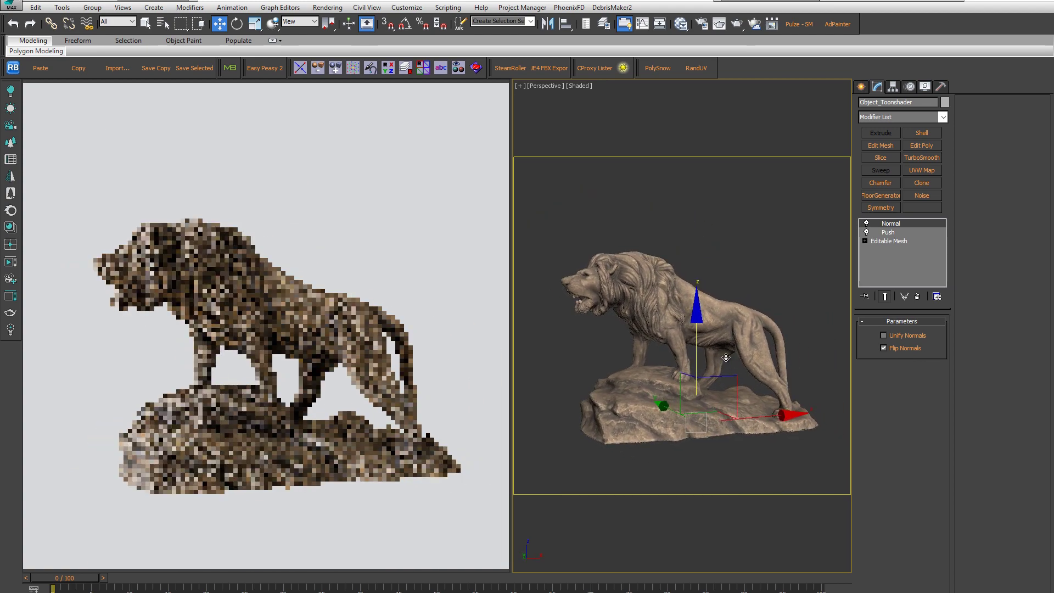
left_click(681, 23)
Add a new CoronaMtl and wire it into the ray switch material's Reflect, Refract and Direct overrides
left_click_drag(643, 66, 657, 131)
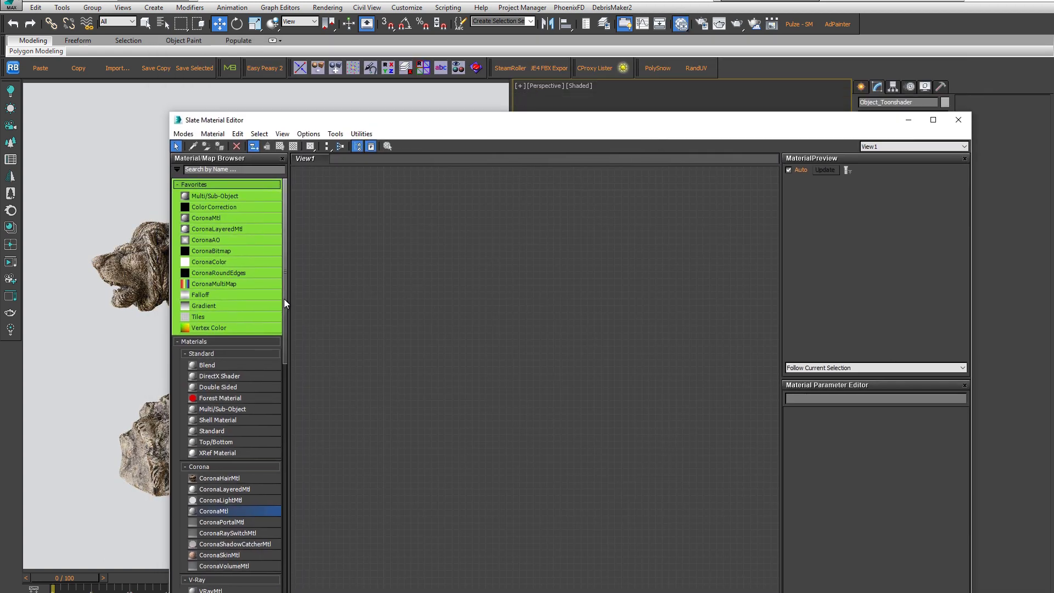
mouse_move(286, 354)
left_mouse_down()
mouse_move(286, 431)
mouse_move(288, 420)
left_mouse_up()
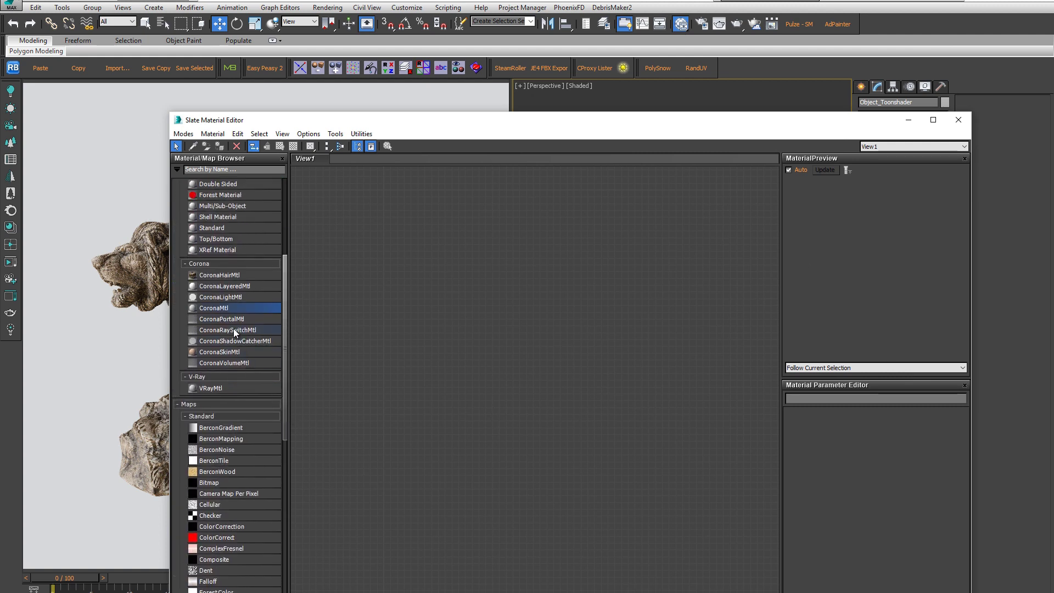
left_click_drag(234, 331, 568, 307)
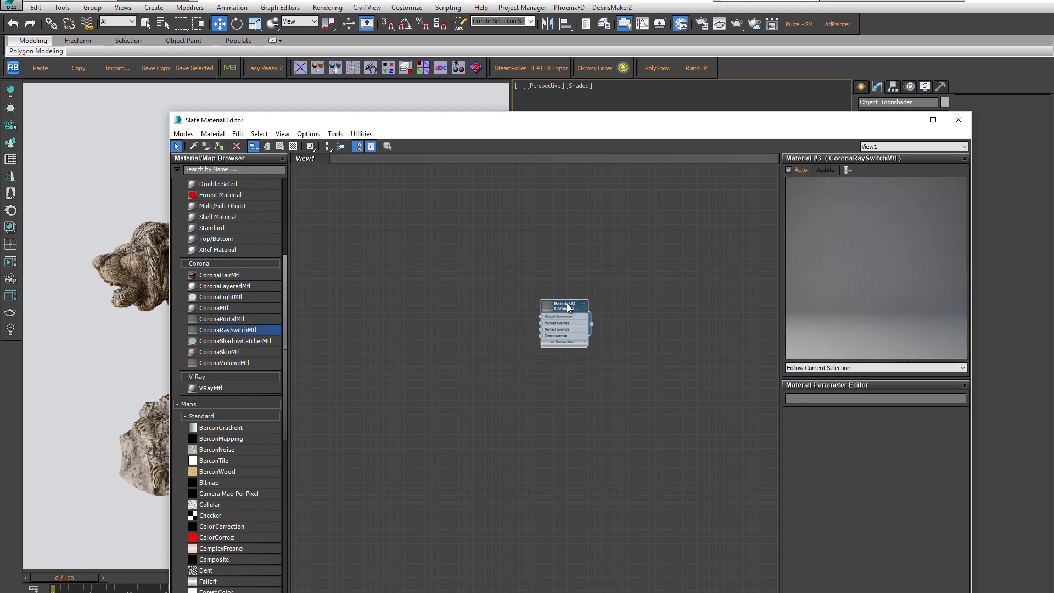
scroll(263, 236, "up", 2)
scroll(285, 246, "up", 3)
scroll(285, 246, "up", 2)
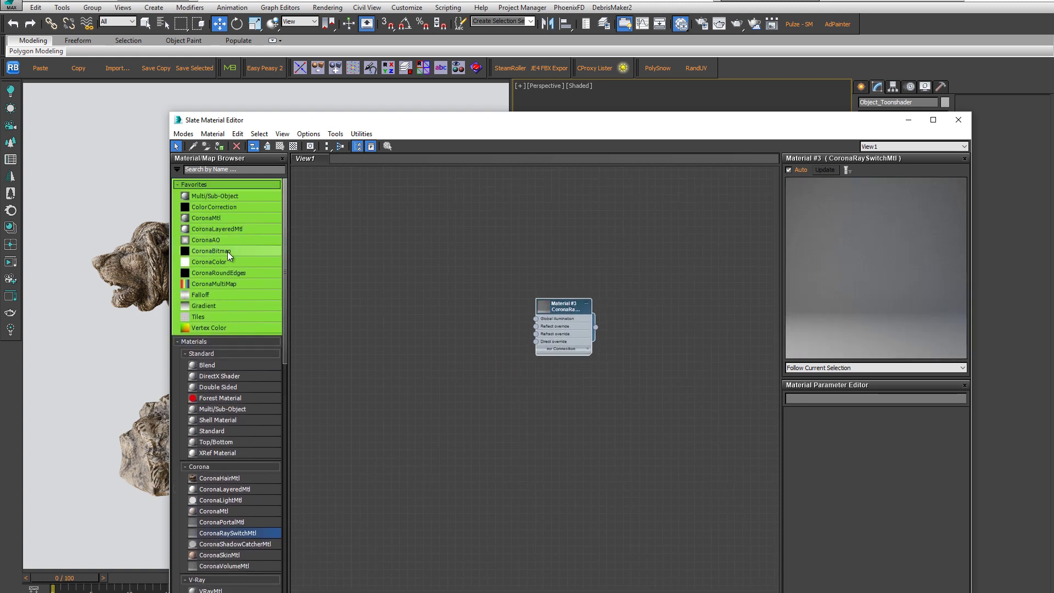
mouse_move(220, 218)
left_mouse_down()
mouse_move(434, 301)
mouse_move(475, 287)
left_mouse_up()
scroll(434, 301, "up", 2)
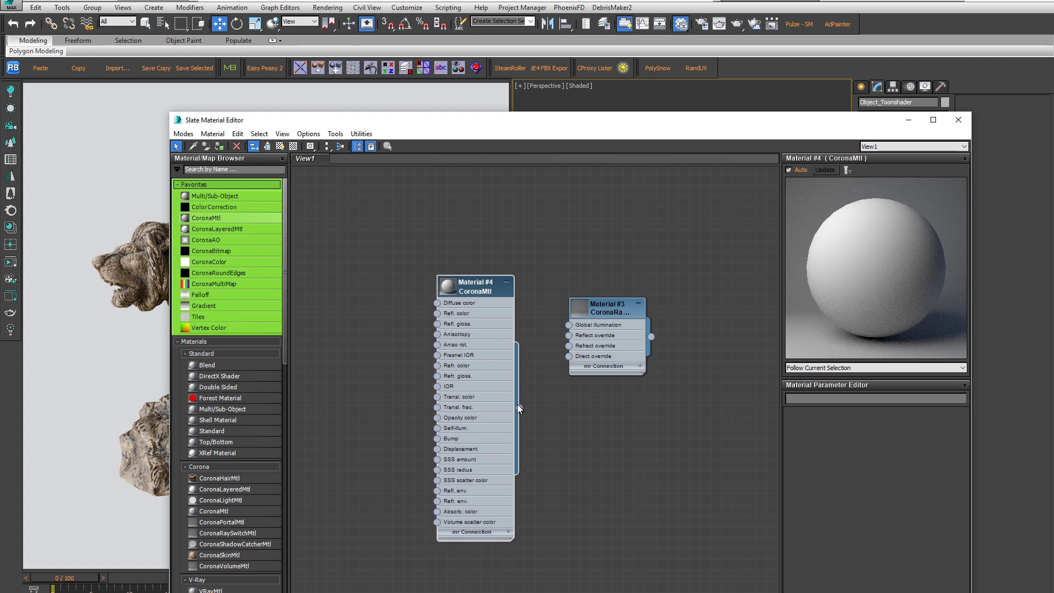
left_click_drag(519, 407, 569, 335)
left_click_drag(519, 407, 569, 346)
Drive the CoronaMtl's Opacity color with a CoronaFrontBack map and lighten its front colour toward white
left_click_drag(286, 335, 292, 404)
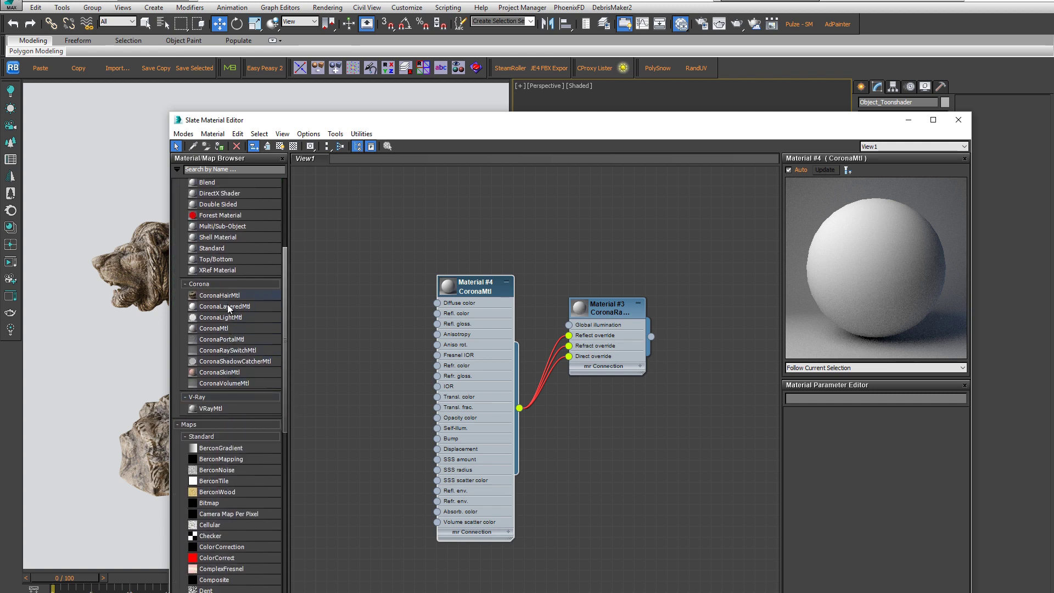
scroll(236, 450, "down", 10)
scroll(238, 448, "down", 10)
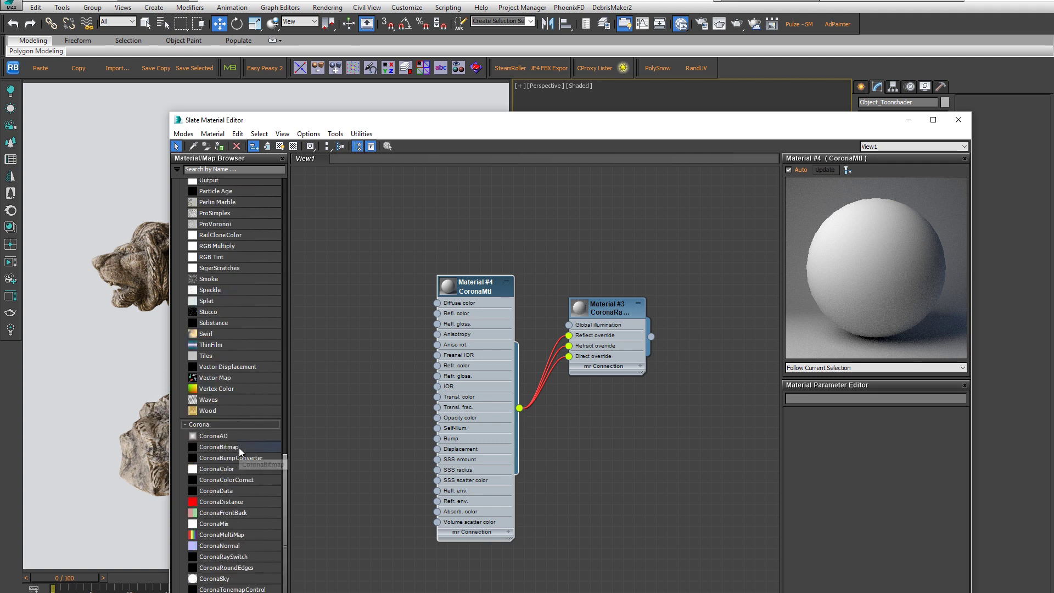
scroll(243, 449, "down", 5)
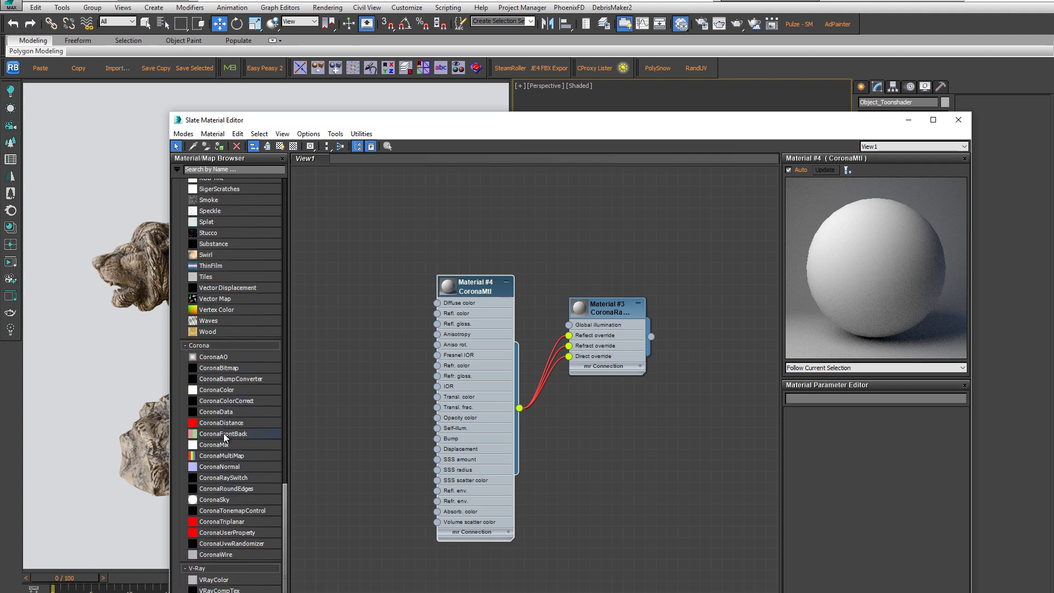
mouse_move(223, 433)
left_mouse_down()
mouse_move(330, 372)
mouse_move(361, 334)
mouse_move(437, 418)
left_mouse_up()
middle_click_drag(402, 397, 406, 399)
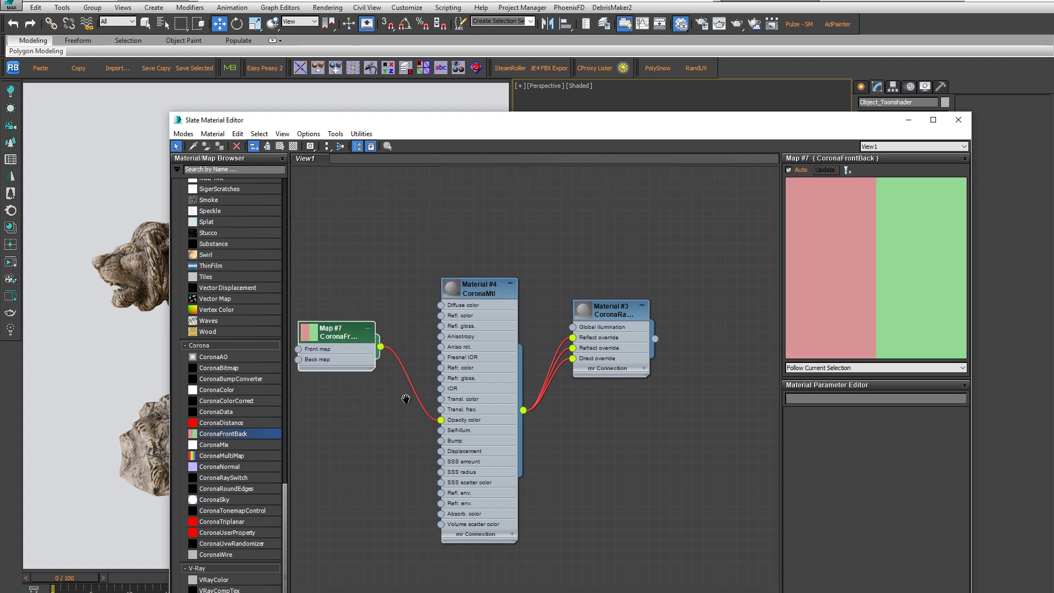
scroll(406, 399, "up", 1)
left_click(388, 358)
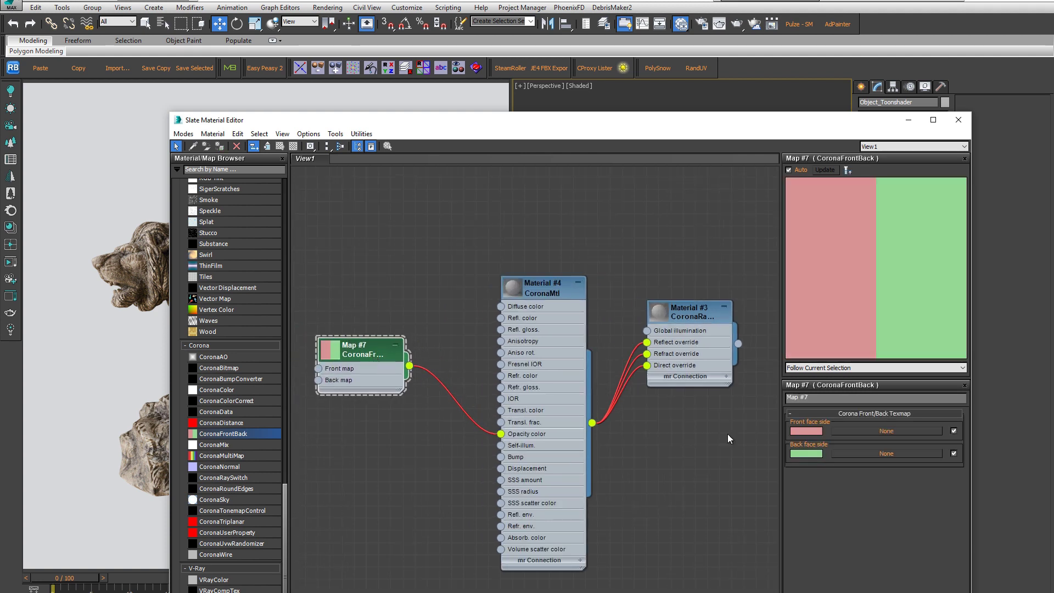
left_click(810, 433)
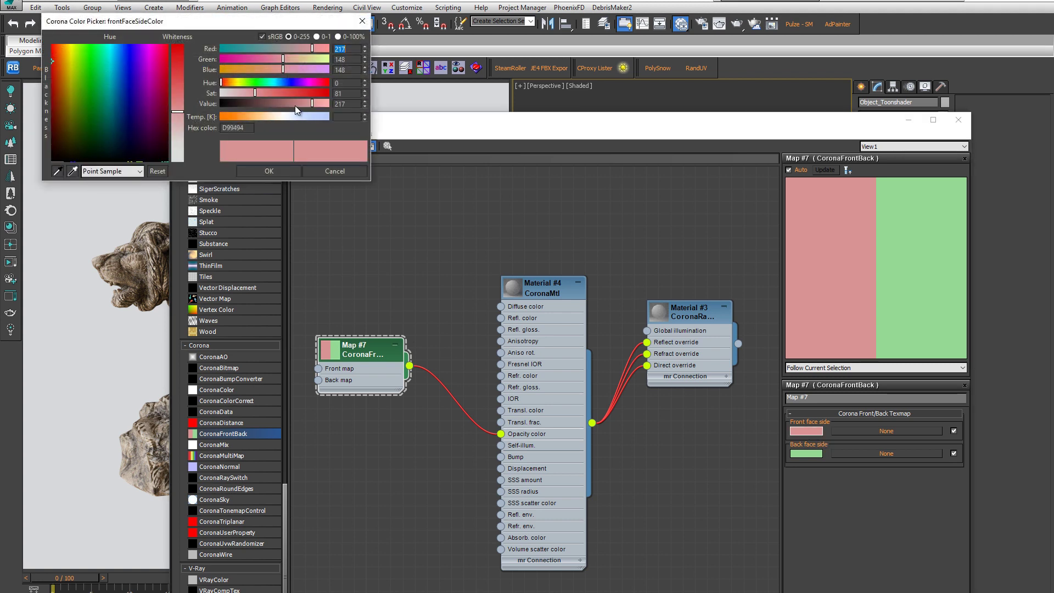
left_click_drag(184, 116, 176, 163)
Set the Front/Back map's front side to pure white and its back side to pure black
left_click_drag(307, 105, 339, 107)
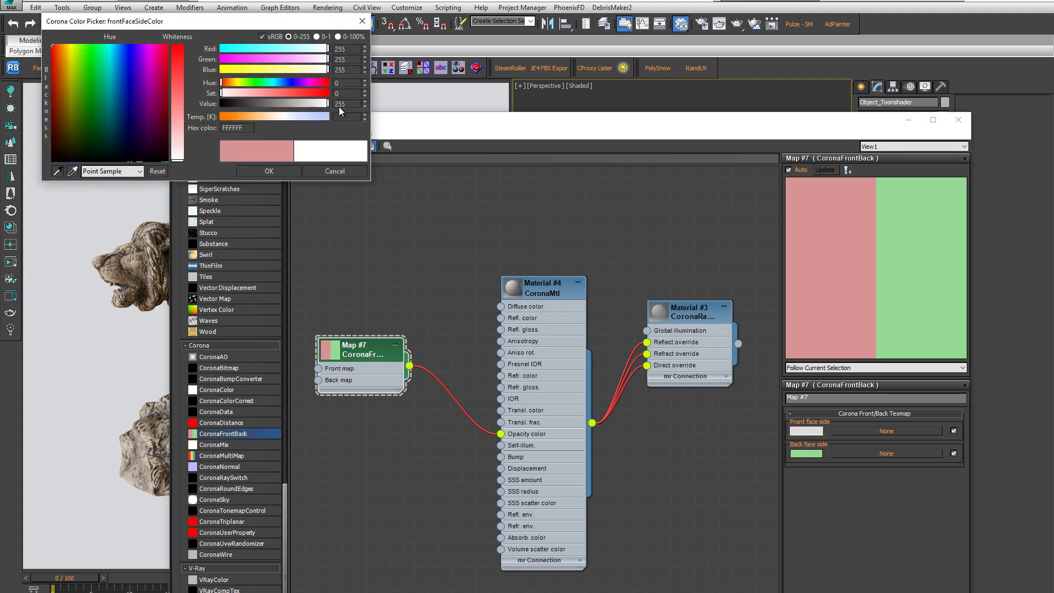
left_click(281, 170)
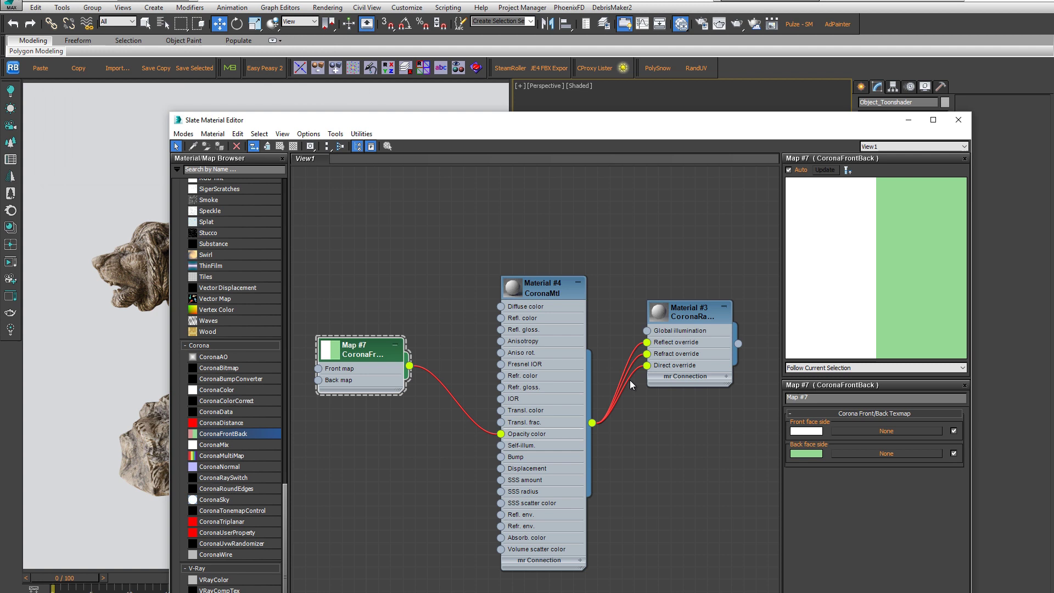
left_click(813, 454)
left_click_drag(135, 159, 173, 166)
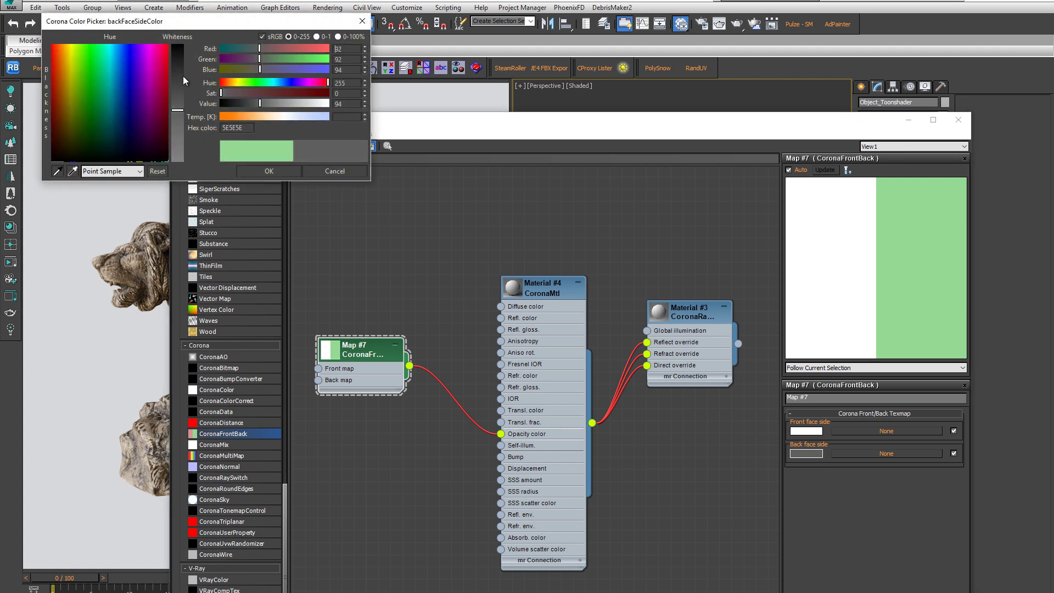
left_click_drag(176, 112, 177, 47)
left_click(282, 171)
Make Material #4's diffuse colour pure black and move the Slate editor off the viewports
left_click_drag(360, 347, 384, 335)
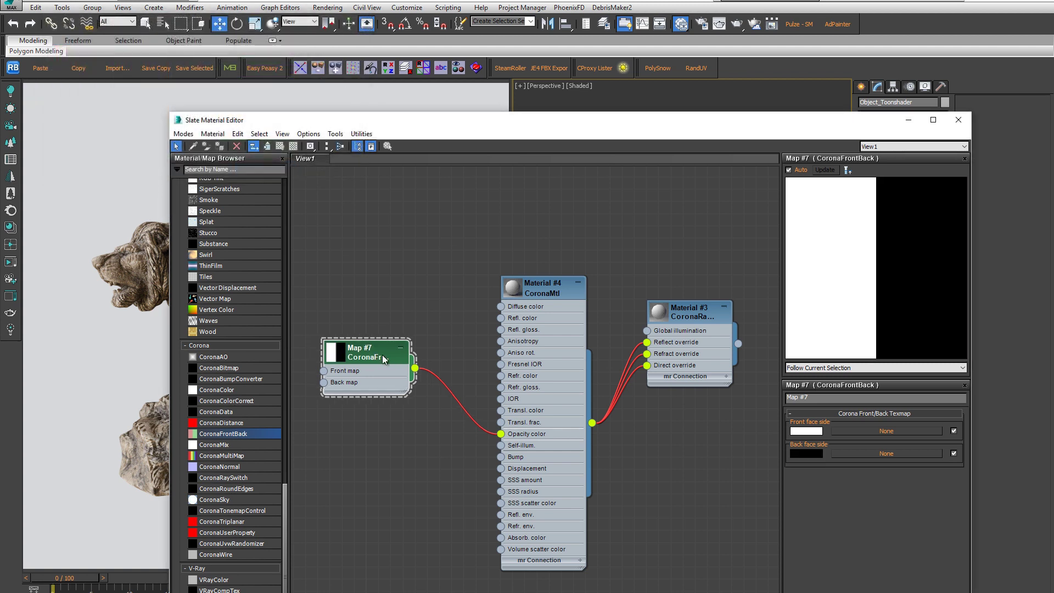
left_click(684, 318)
middle_click_drag(687, 307, 690, 294)
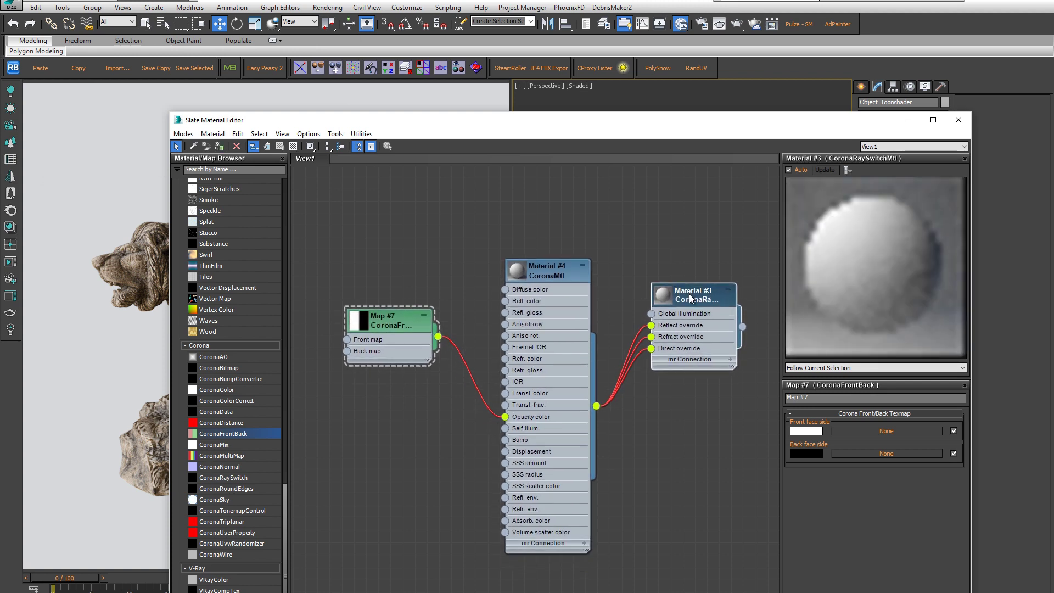
double_click(548, 276)
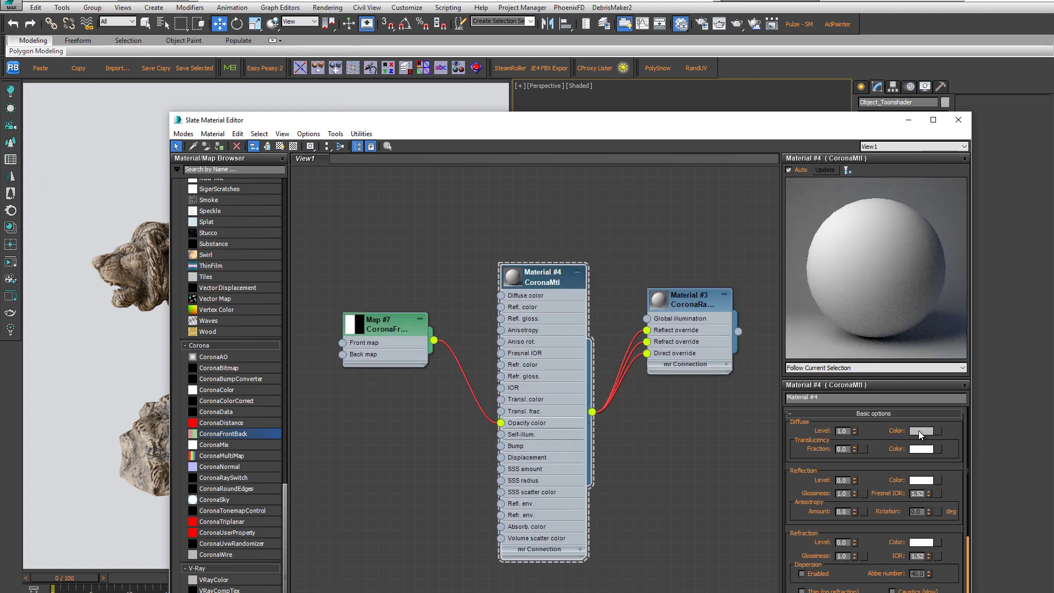
left_click(922, 431)
left_click_drag(177, 130, 177, 46)
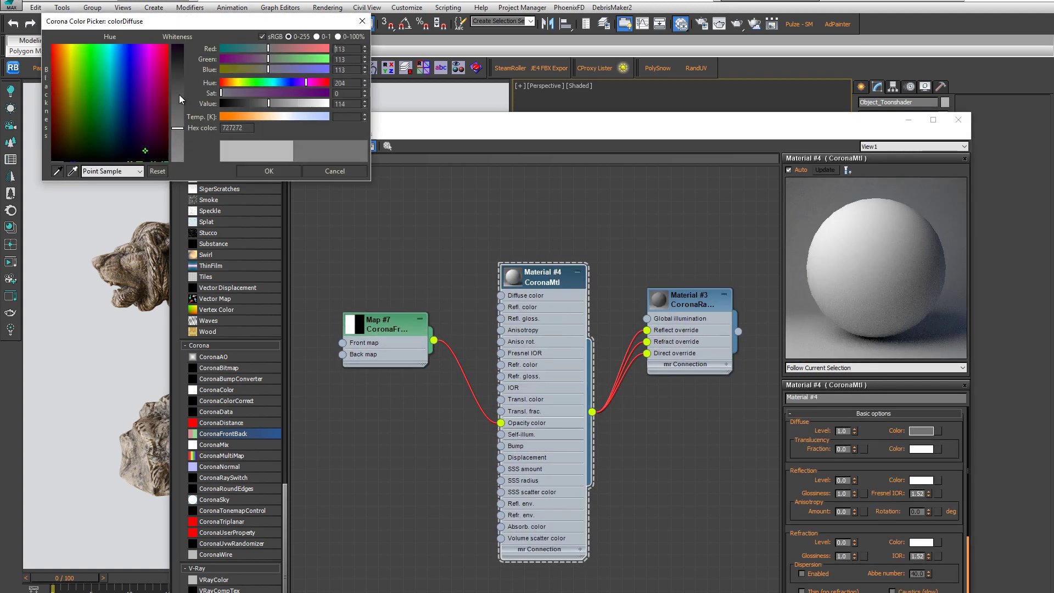
left_click_drag(171, 160, 172, 166)
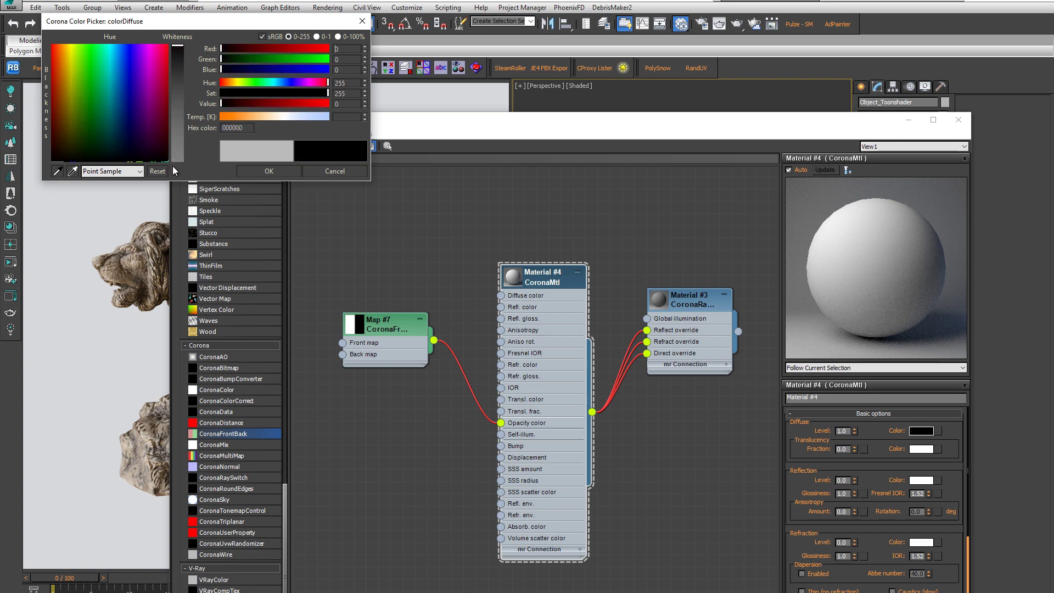
left_click(278, 172)
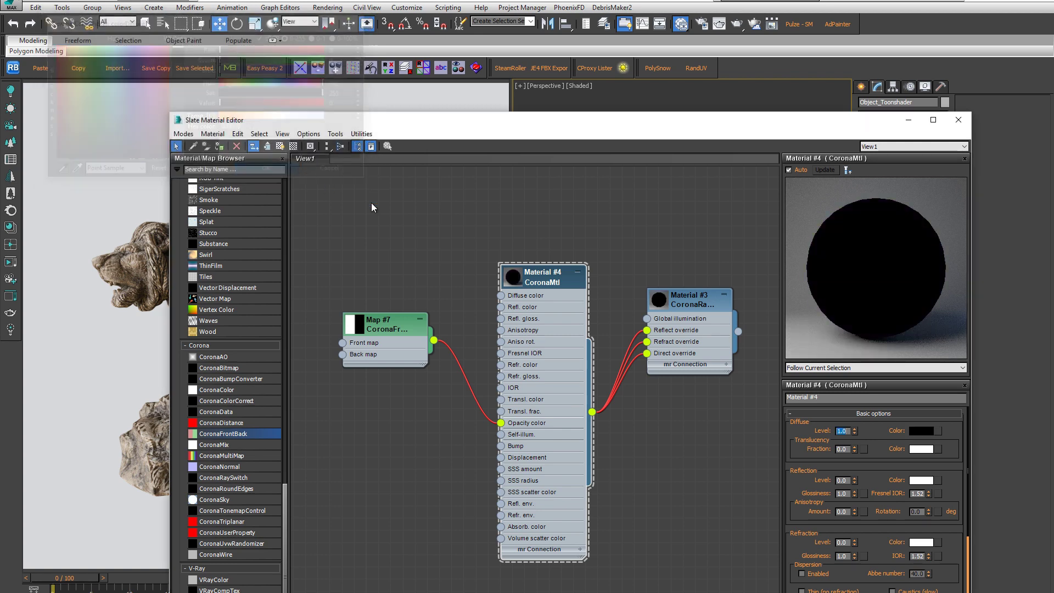
left_click(695, 302)
middle_click_drag(695, 302, 696, 285)
mouse_move(601, 123)
left_mouse_down()
mouse_move(244, 130)
mouse_move(524, 269)
left_mouse_up()
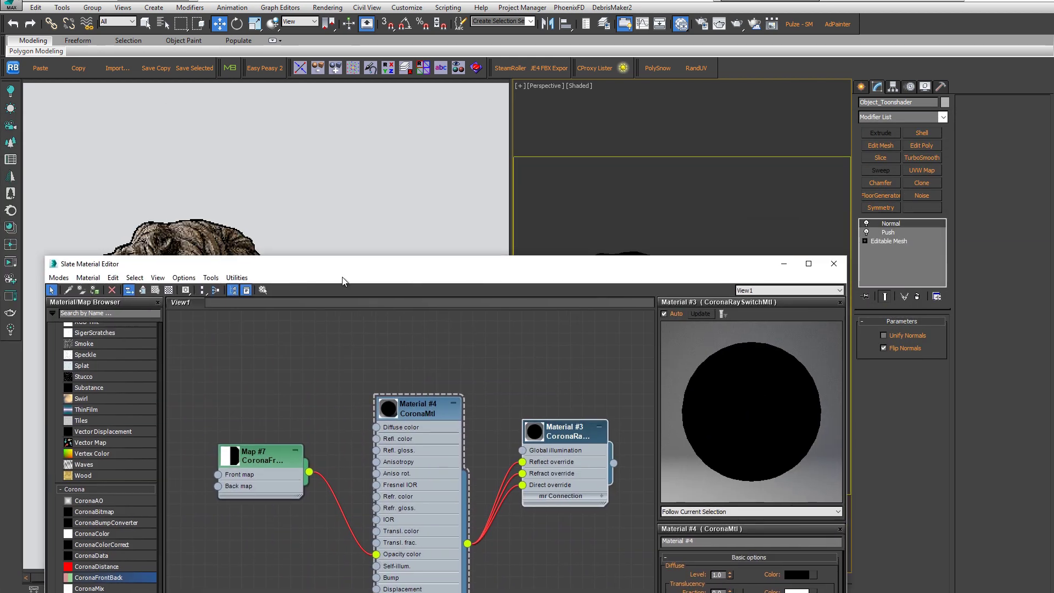
Lower the Push modifier value to 0.52cm for a thinner outline, then turn on Edged Faces
mouse_move(343, 281)
left_mouse_down()
mouse_move(449, 438)
mouse_move(415, 463)
left_mouse_up()
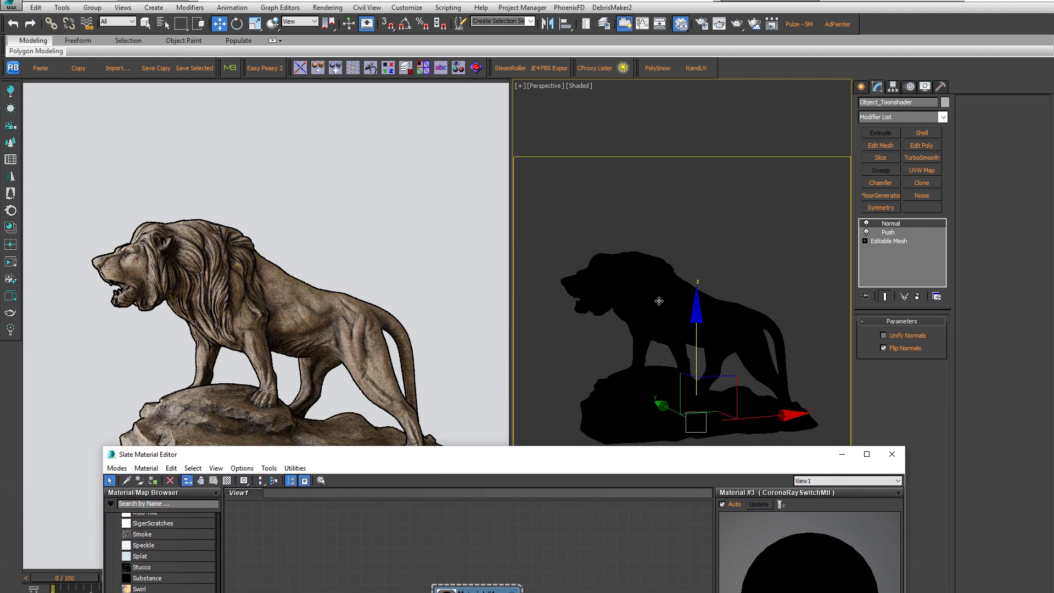
middle_click_drag(628, 314, 743, 325, "alt")
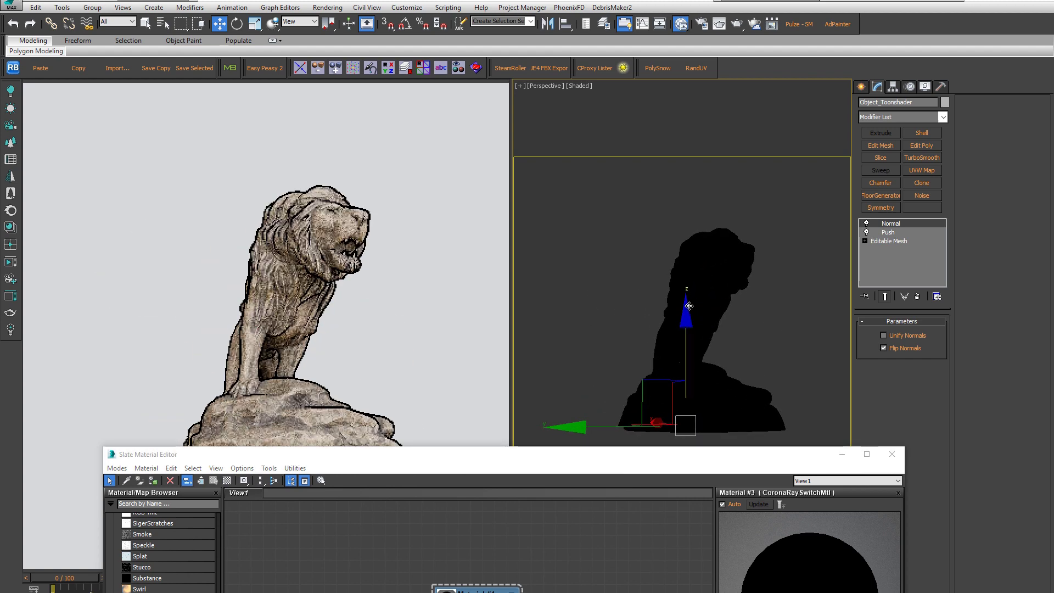
middle_click_drag(743, 324, 743, 285, "ctrl+alt")
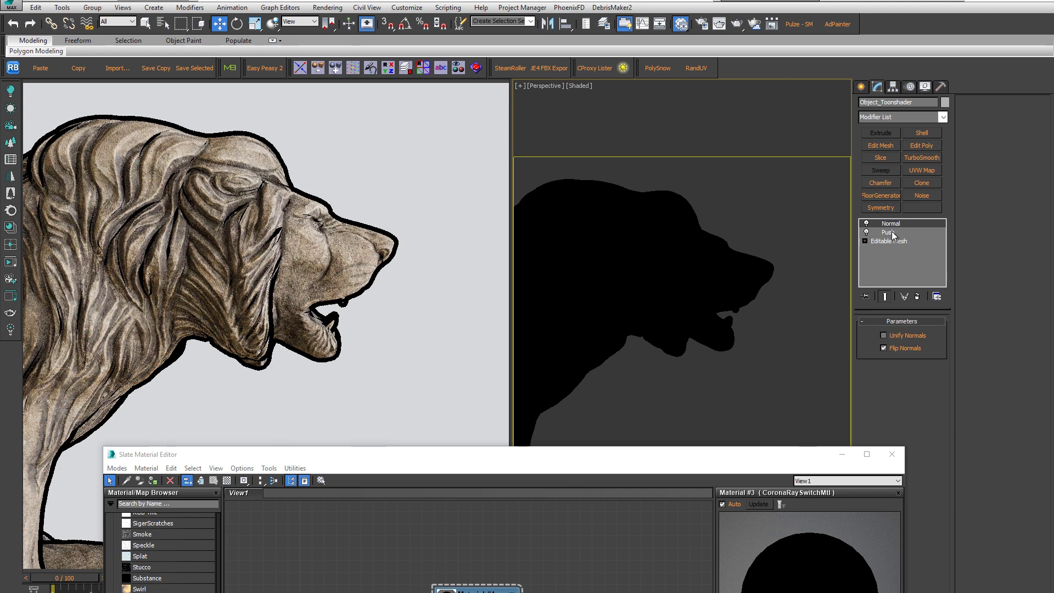
left_click(891, 234)
left_click_drag(940, 333, 938, 312)
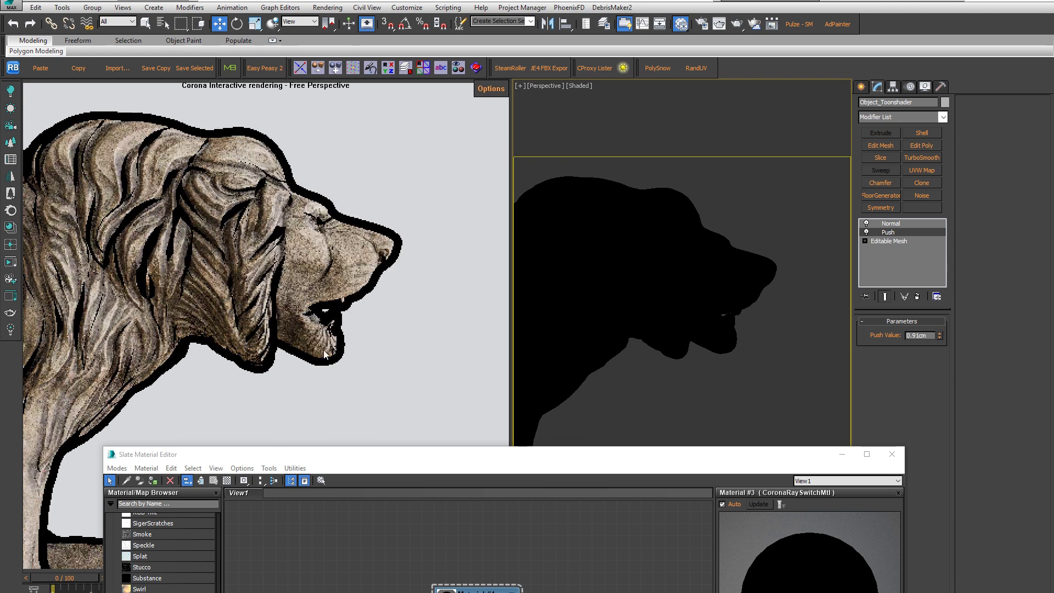
left_click_drag(942, 336, 941, 357)
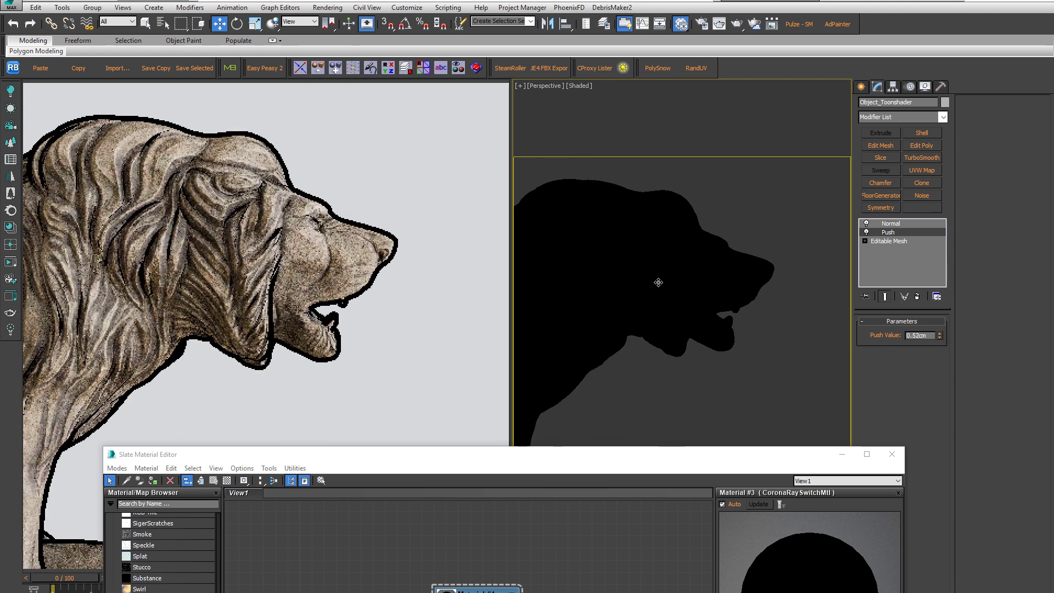
key("z")
mouse_move(654, 312)
middle_mouse_down("alt")
mouse_move(687, 312)
mouse_move(668, 309)
middle_mouse_up("alt")
key("F4")
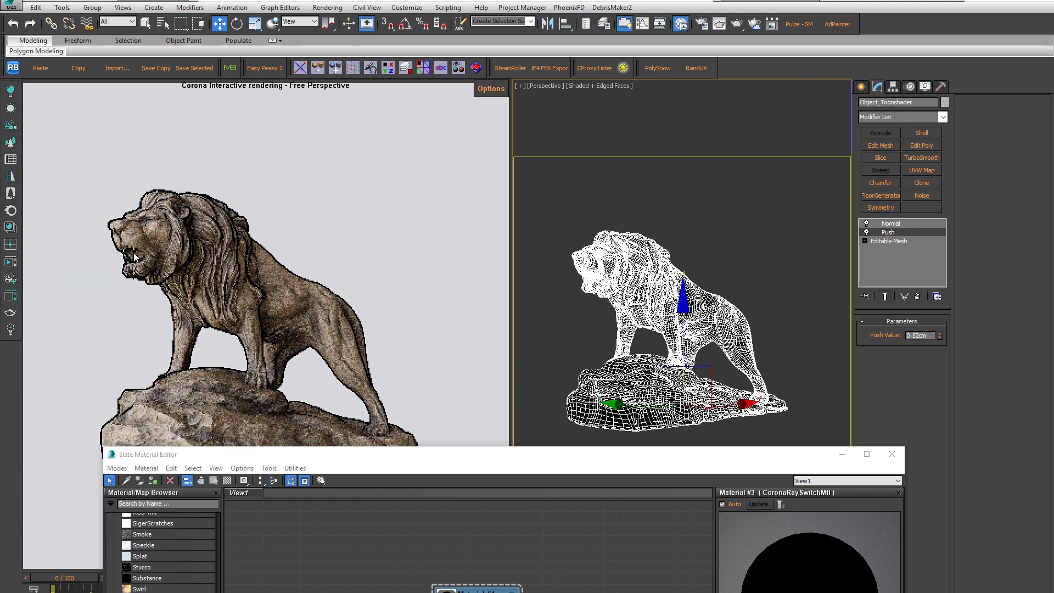
Try dark red and crimson for Material #4's diffuse colour, then settle on black
left_click_drag(523, 454, 532, 361)
double_click(483, 507)
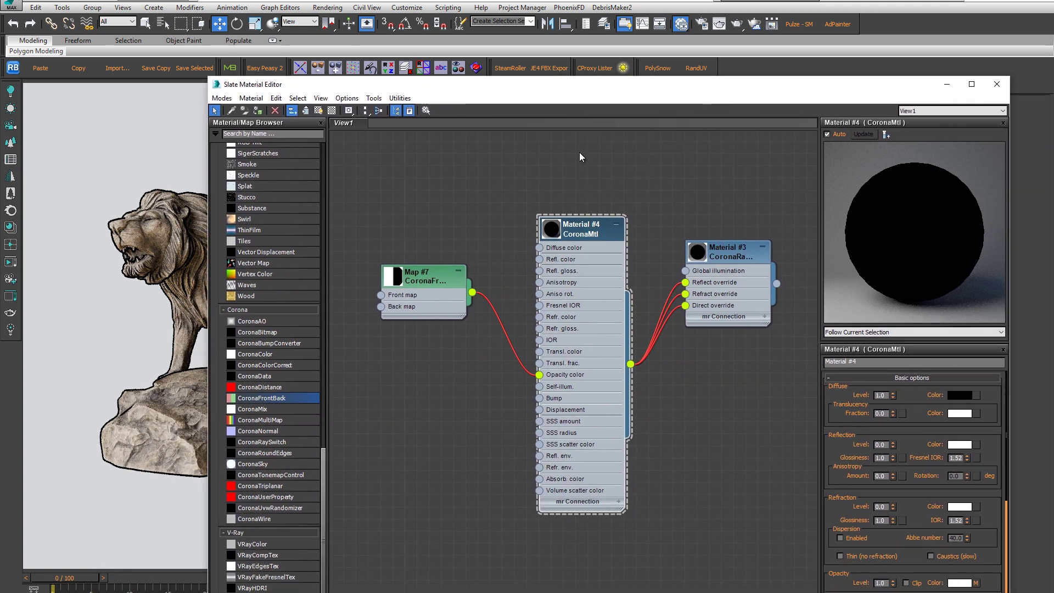
left_click_drag(534, 94, 575, 79)
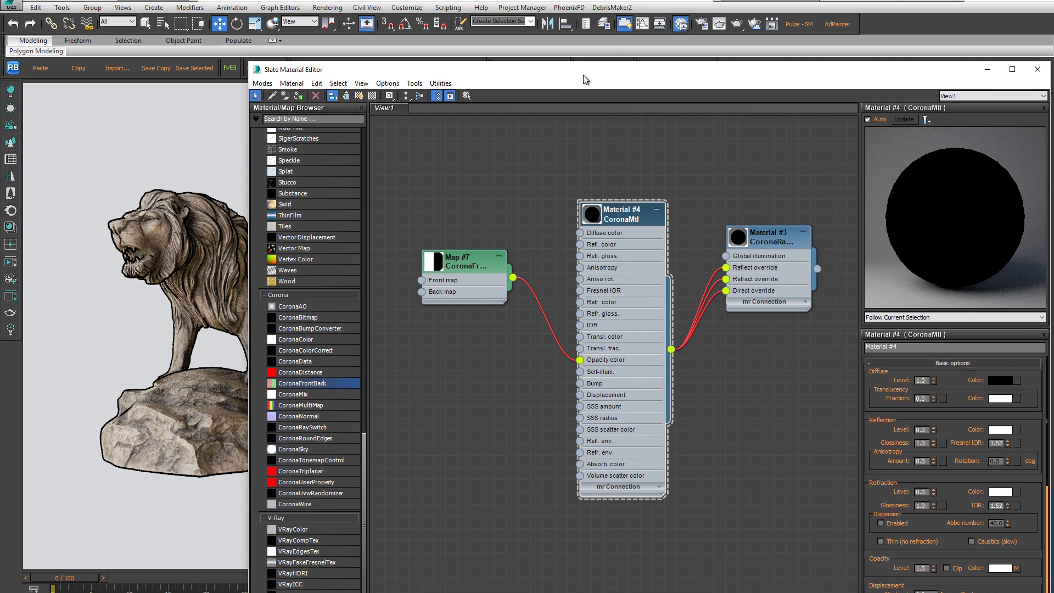
left_click(1000, 380)
left_click(163, 90)
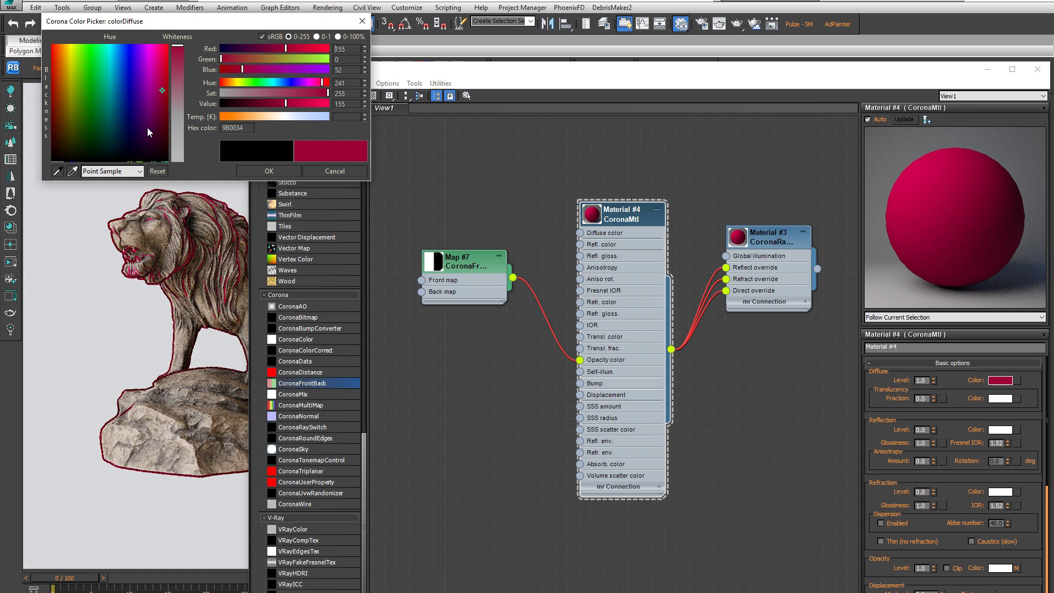
mouse_move(147, 127)
left_mouse_down()
mouse_move(145, 150)
mouse_move(124, 128)
left_mouse_up()
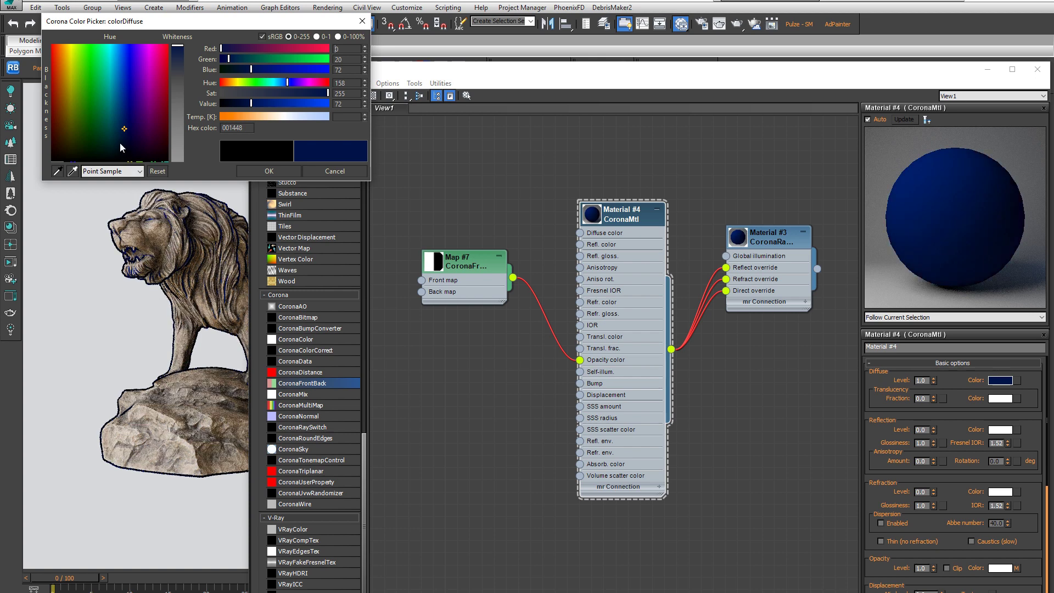
left_click(88, 89)
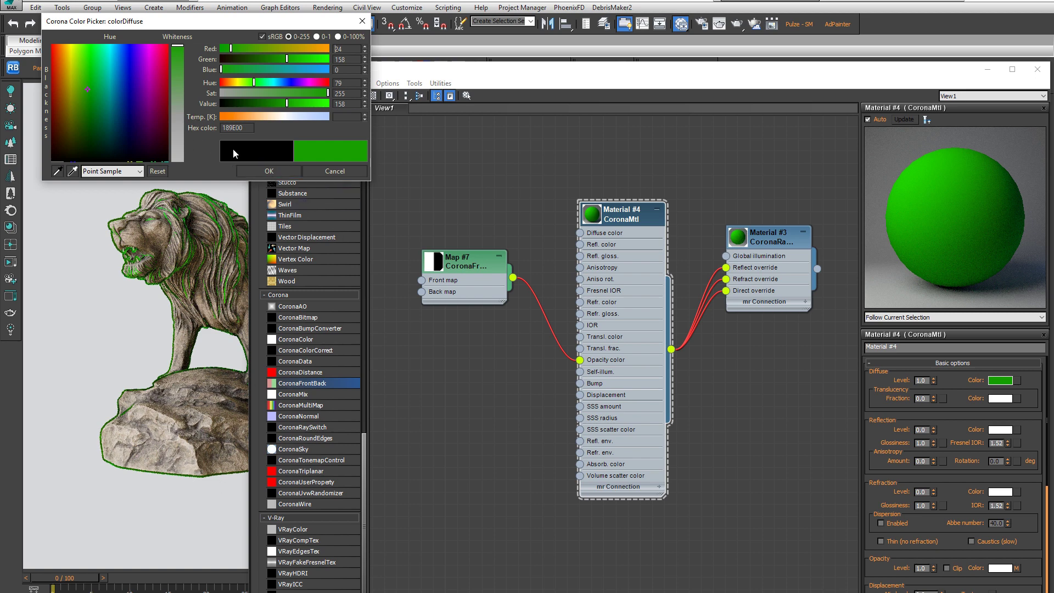
left_click_drag(152, 151, 180, 159)
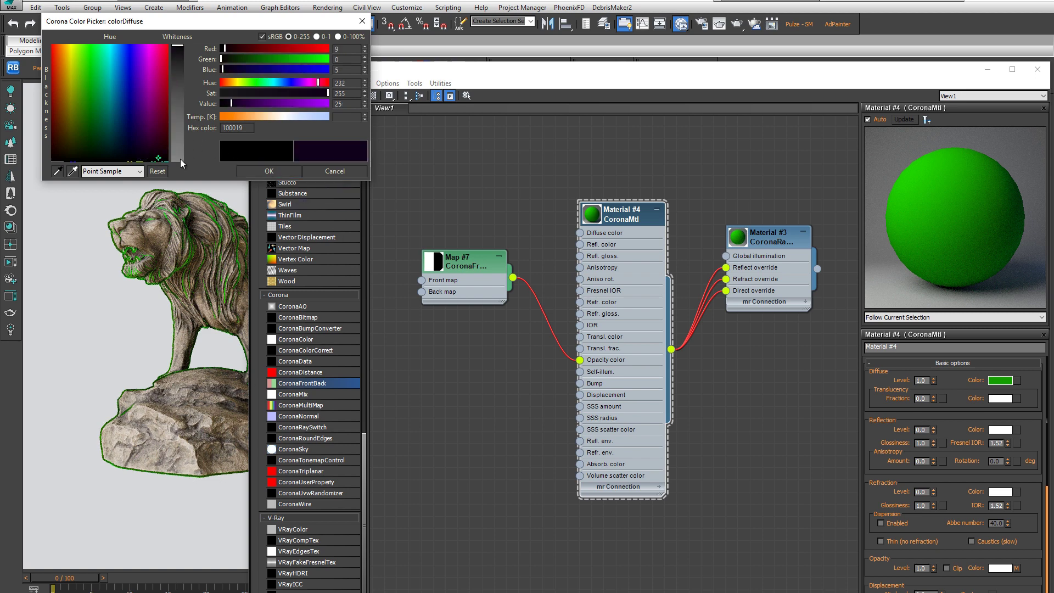
left_click(268, 171)
Close the material editor and orbit the lion render from side and three-quarter angles
left_click_drag(888, 67, 805, 479)
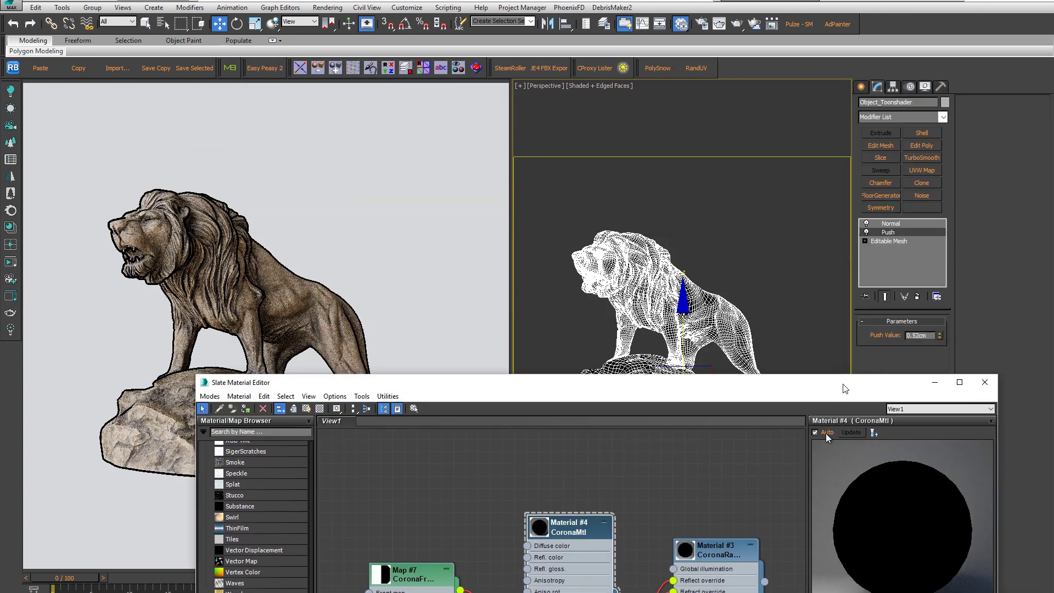
middle_click_drag(648, 335, 693, 351, "alt")
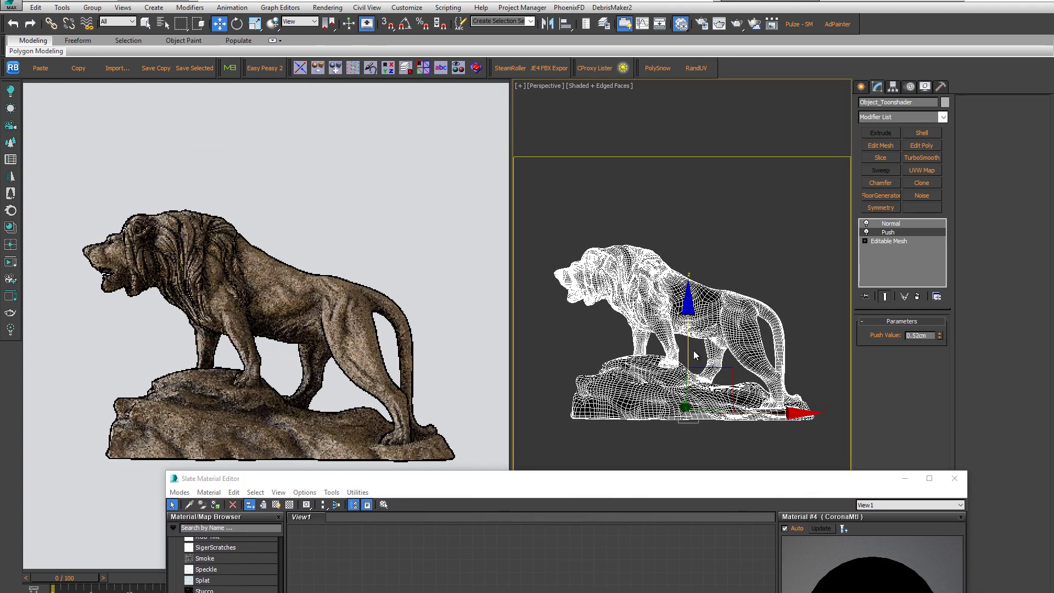
key("m")
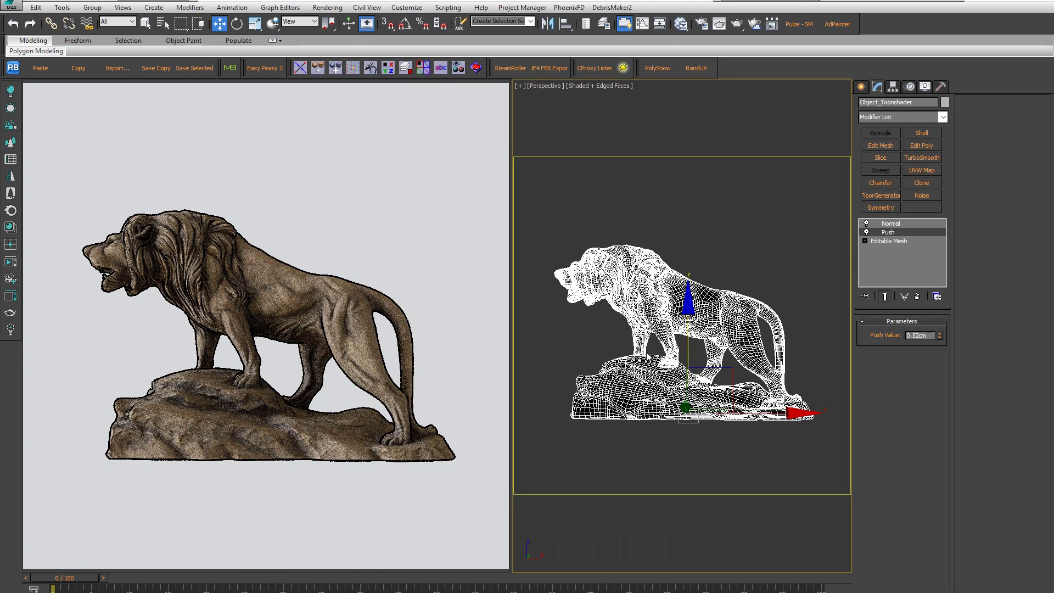
middle_click_drag(651, 363, 792, 368, "alt")
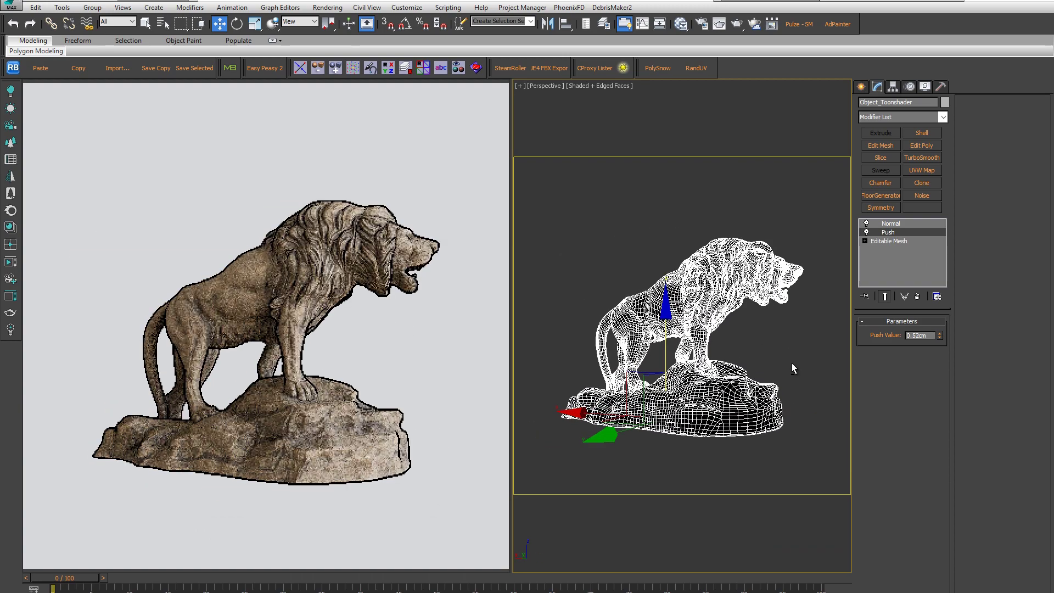
mouse_move(755, 351)
middle_mouse_down("alt")
mouse_move(653, 350)
mouse_move(679, 357)
middle_mouse_up("alt")
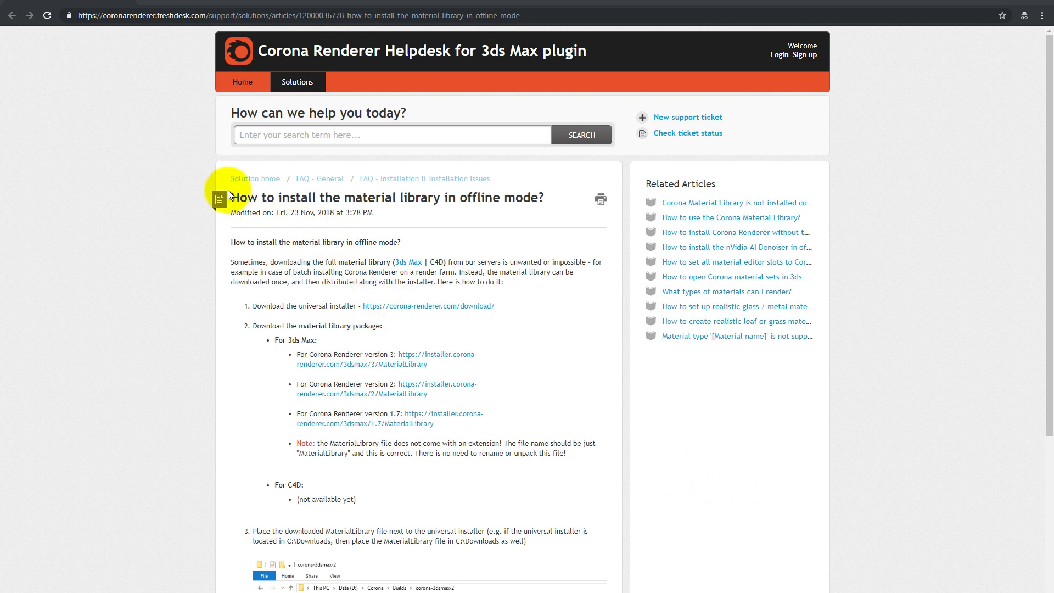
Download the version 3 MaterialLibrary package linked in the Corona helpdesk article
left_click_drag(231, 197, 535, 198)
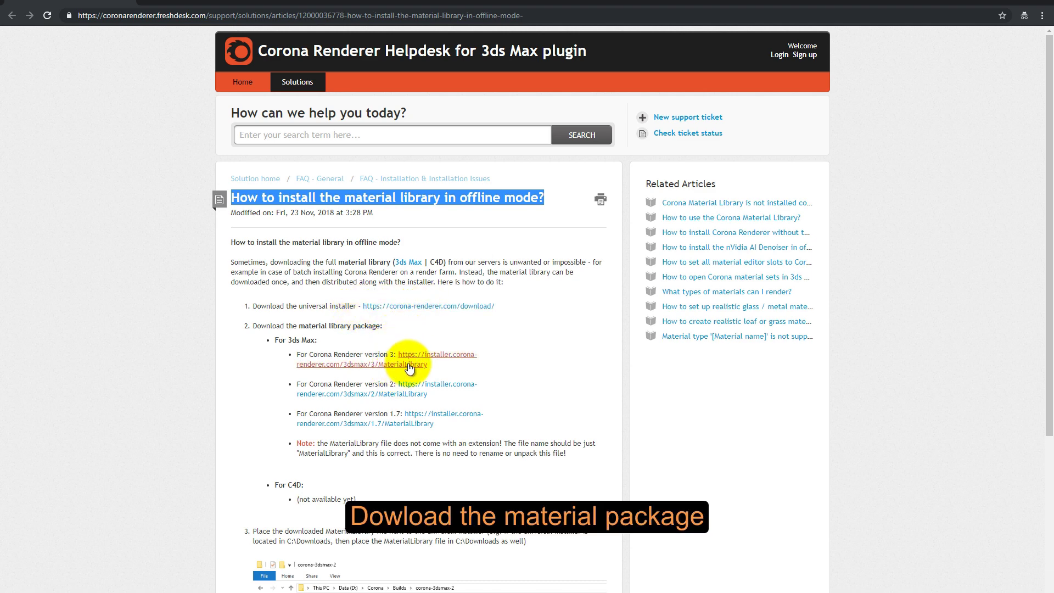
left_click(427, 360)
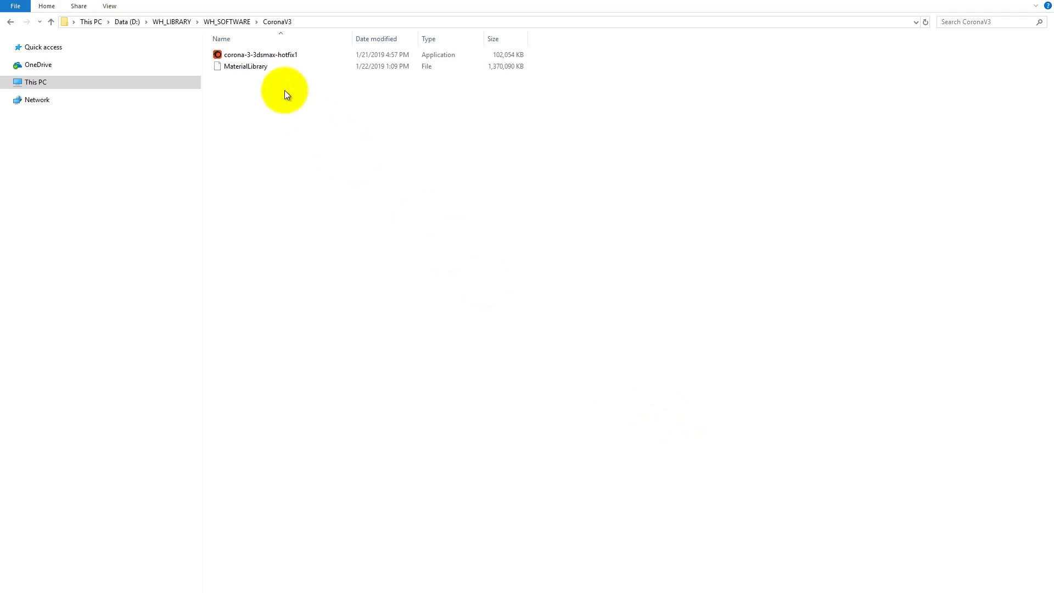
Run the corona-3-3dsmax-hotfix1 installer as administrator
left_click(272, 57)
right_click(285, 55)
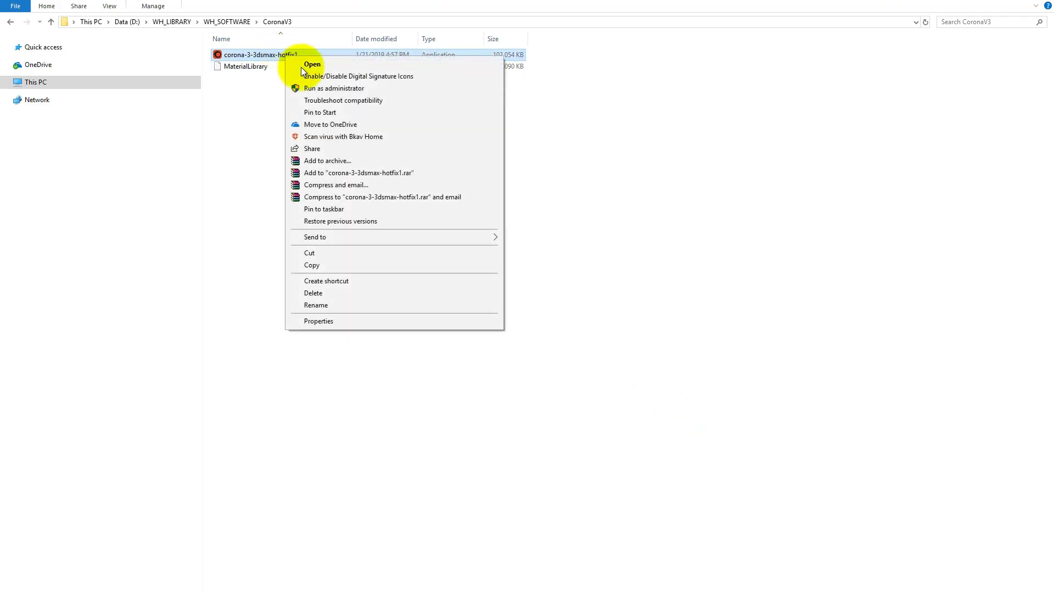
left_click(316, 89)
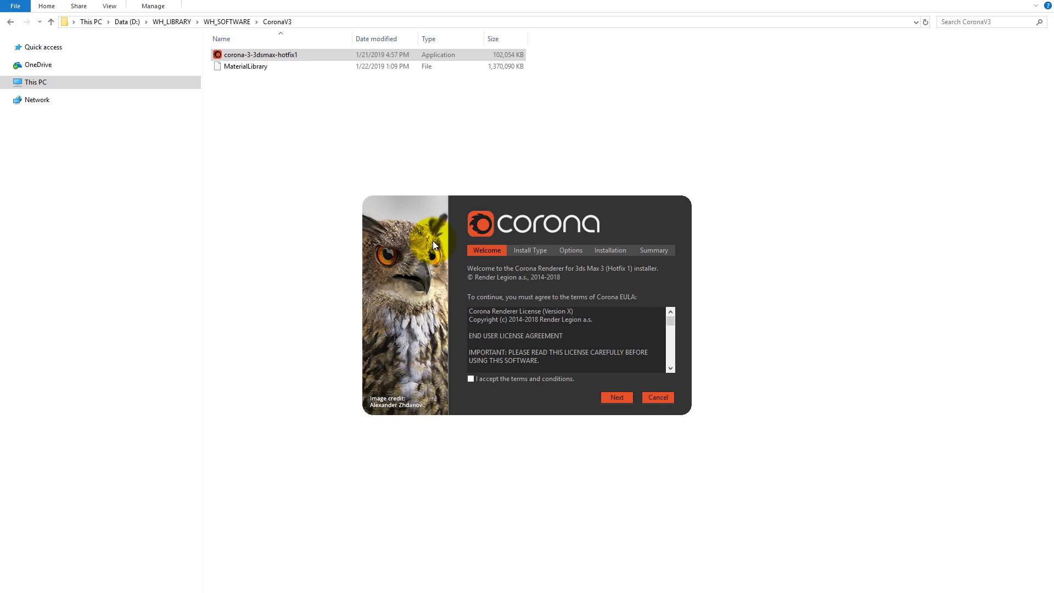
Accept the licence terms, run the Update install, and finish the Corona installer
left_click(515, 379)
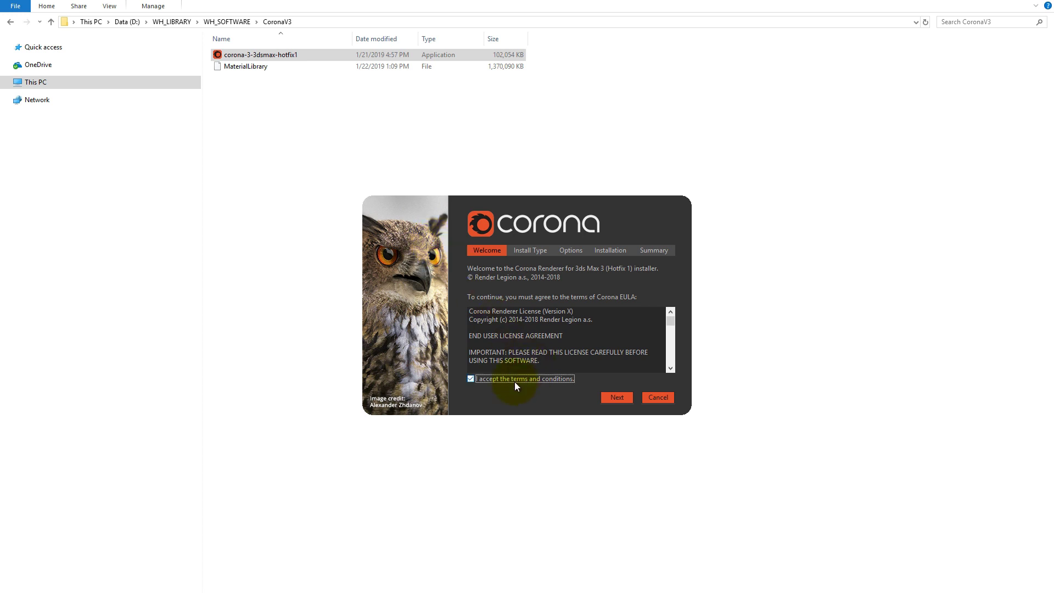
left_click(614, 396)
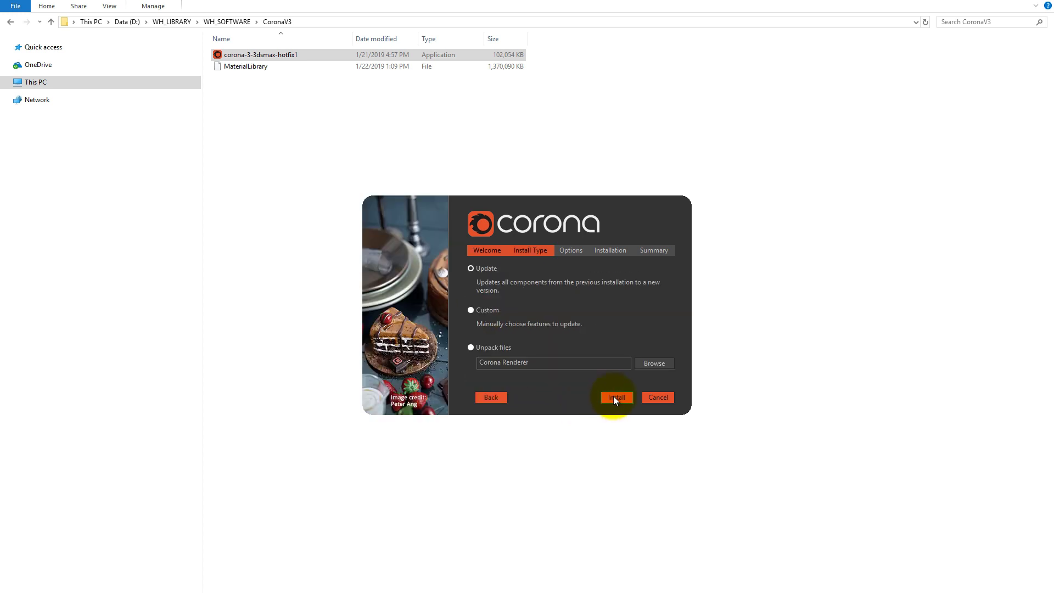
left_click(614, 397)
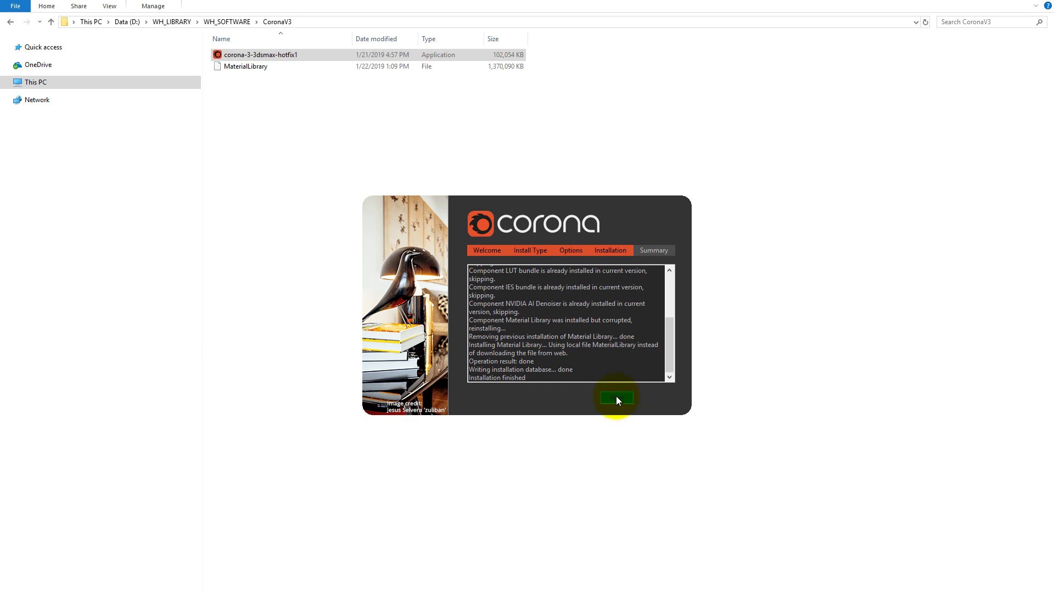
left_click(615, 398)
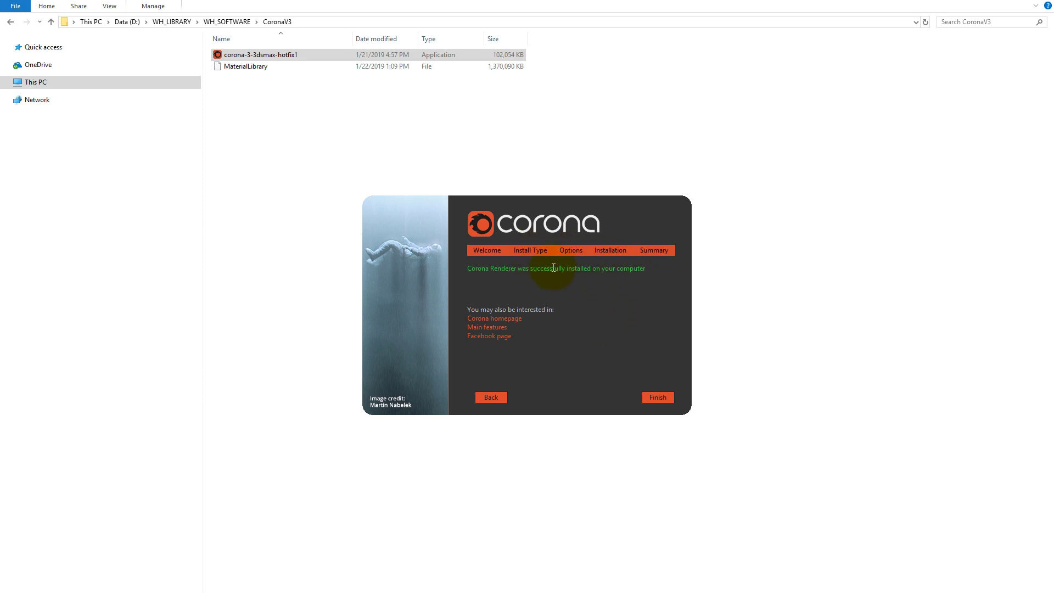
left_click(658, 398)
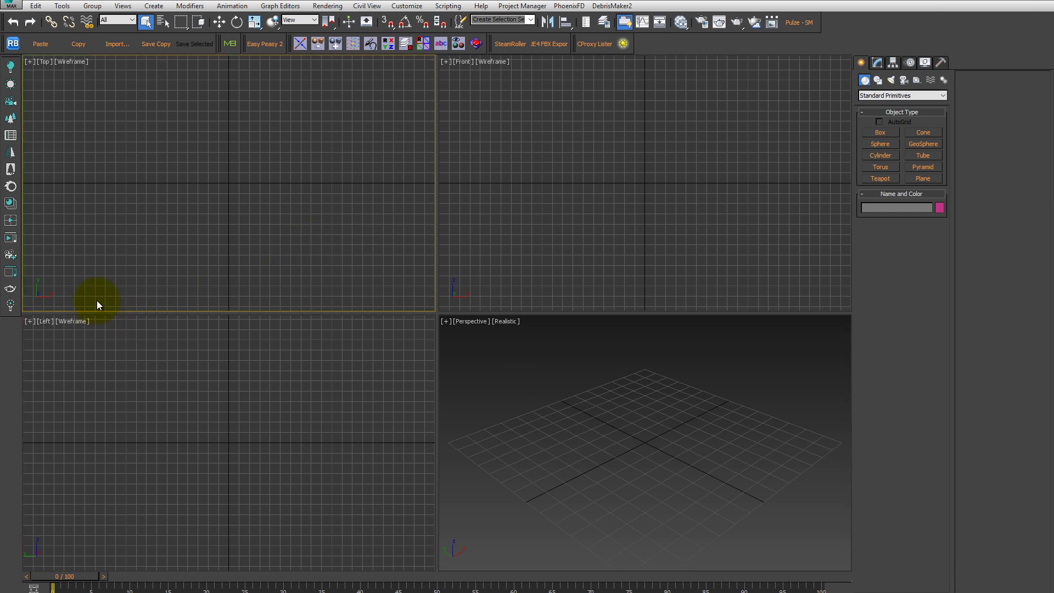
Open the Corona Material Library and browse Basic SSS, Carpaints, Ceramics and Glass with larger thumbnails
left_click(11, 203)
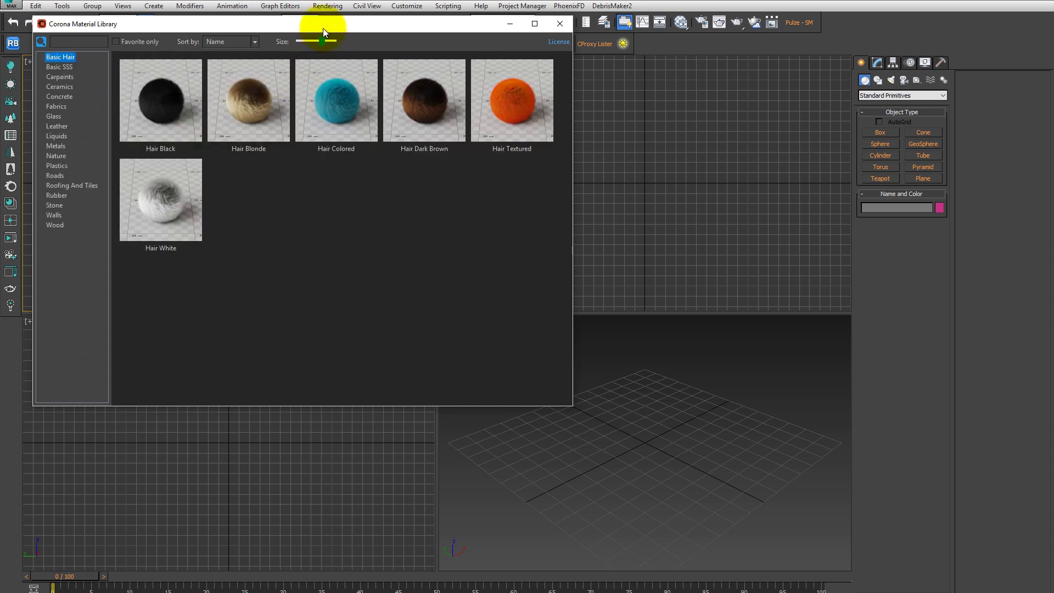
left_click_drag(323, 23, 433, 83)
left_click(176, 129)
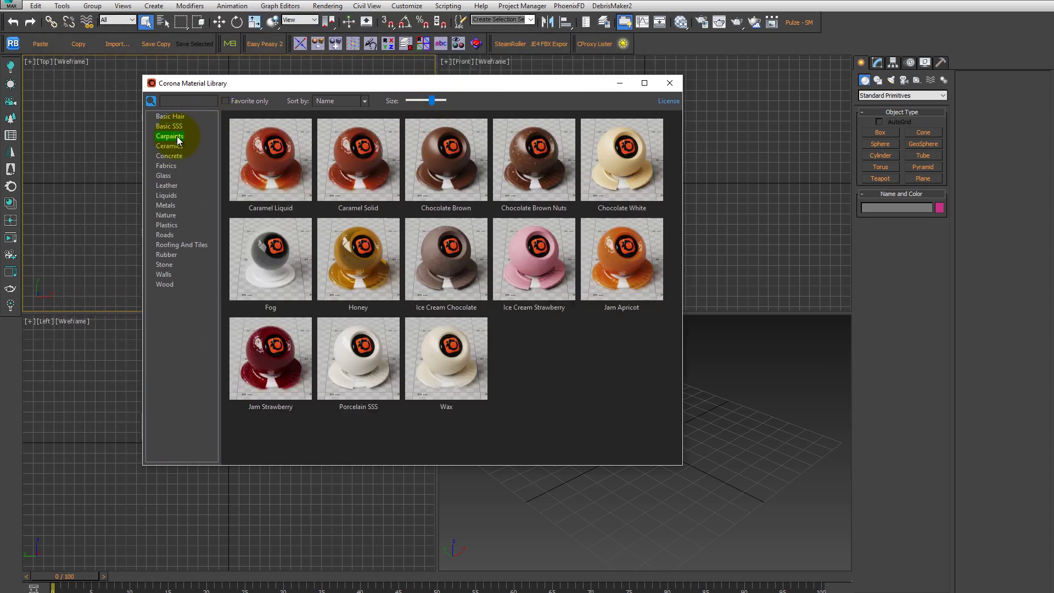
left_click(177, 136)
left_click(173, 147)
left_click(163, 176)
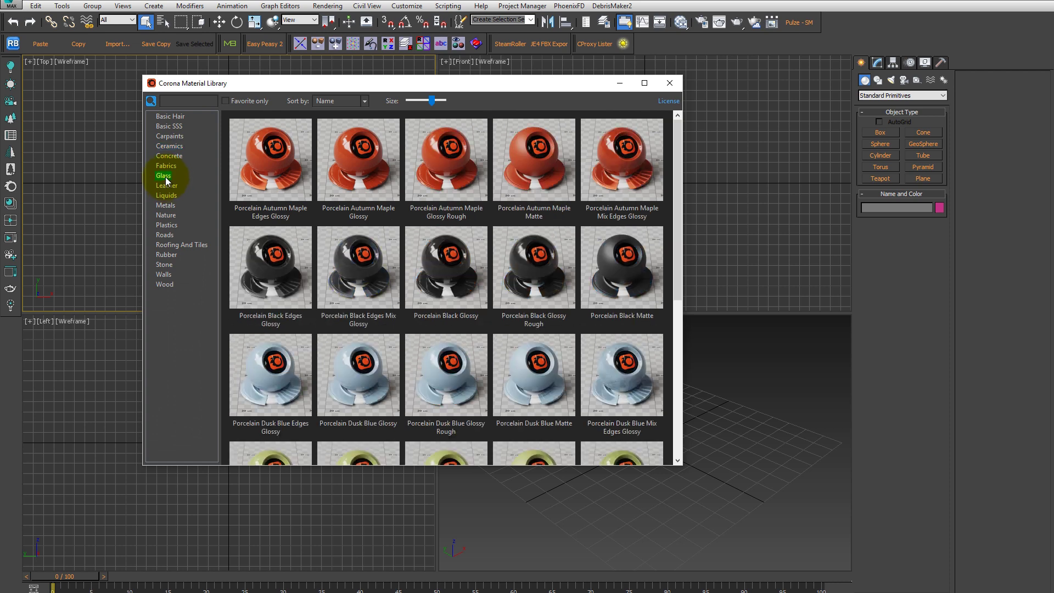
left_click(443, 101)
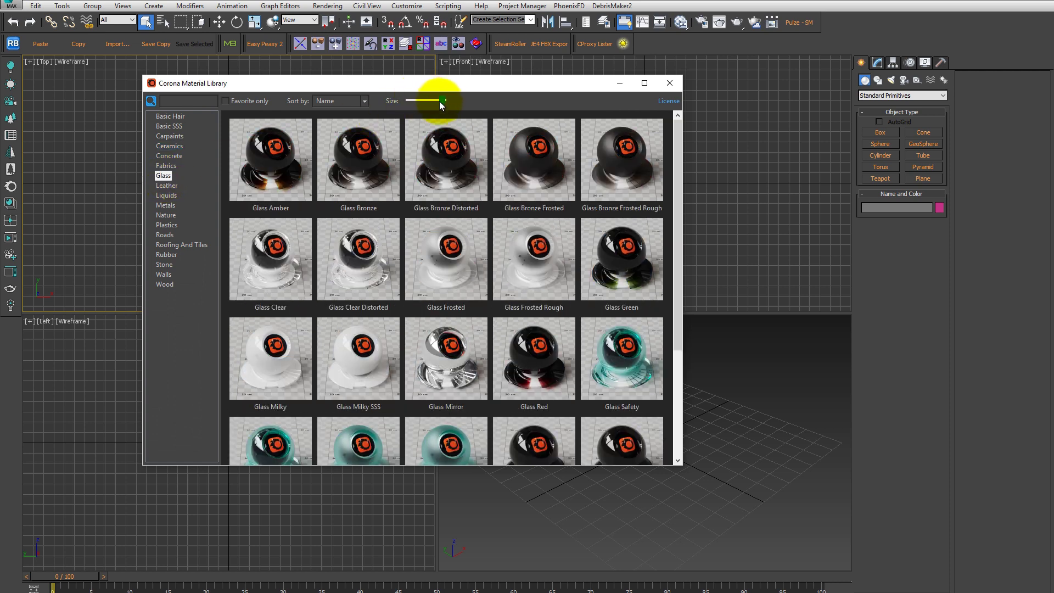
Browse Liquids, Plastics, Rubber, Walls and Wood, shrinking thumbnails and checking sort options
left_click(165, 196)
left_click(166, 225)
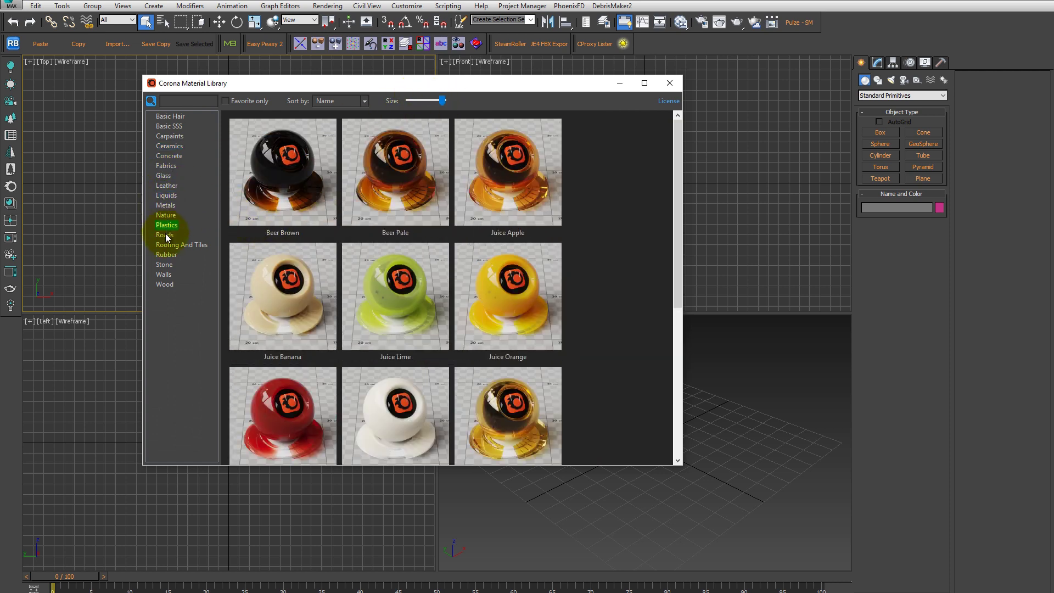
left_click(167, 252)
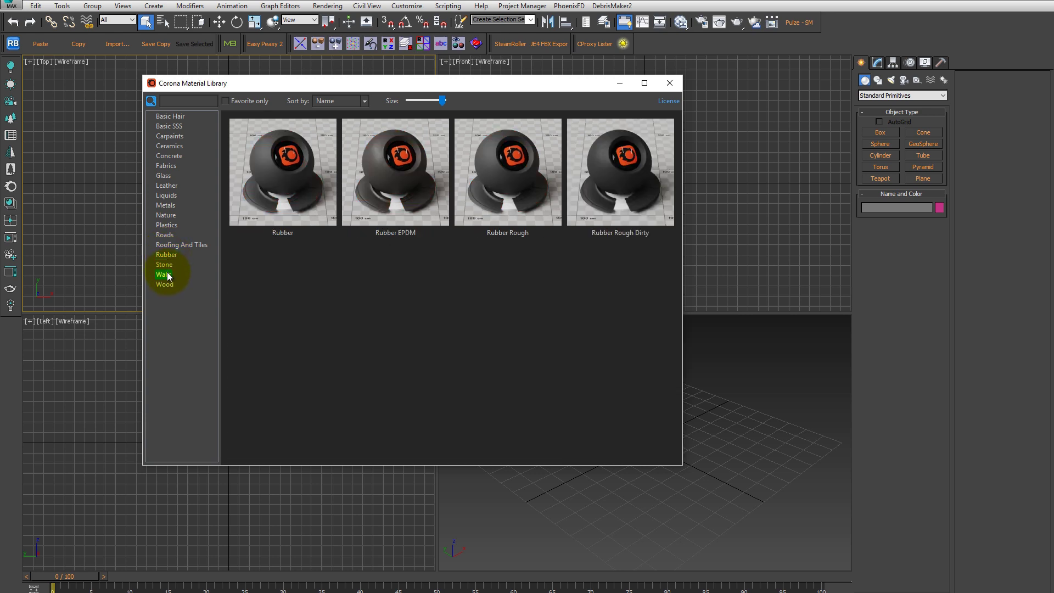
left_click(167, 275)
left_click(167, 285)
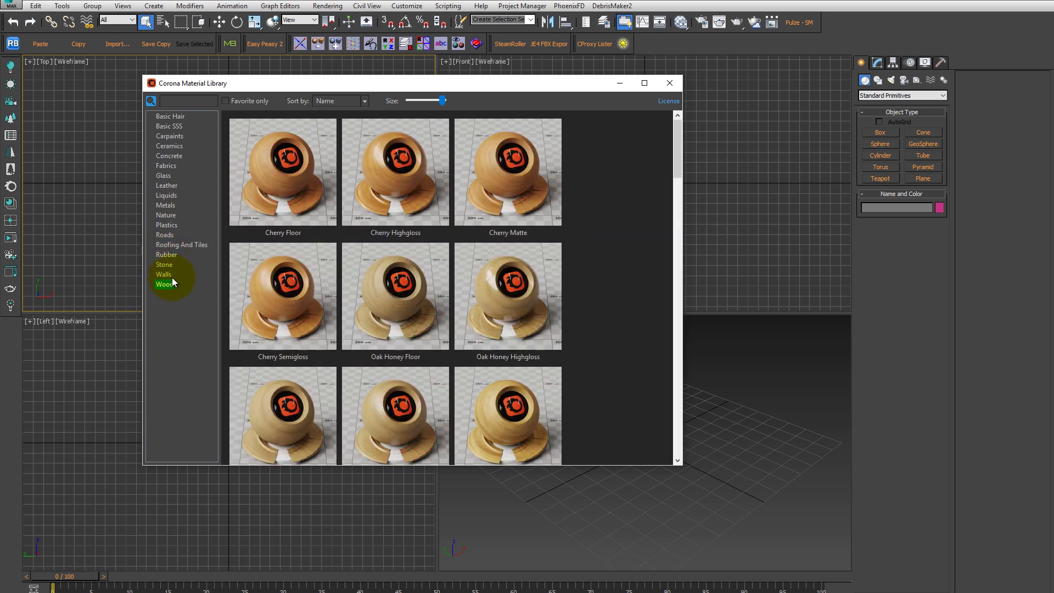
left_click(430, 100)
left_click(357, 101)
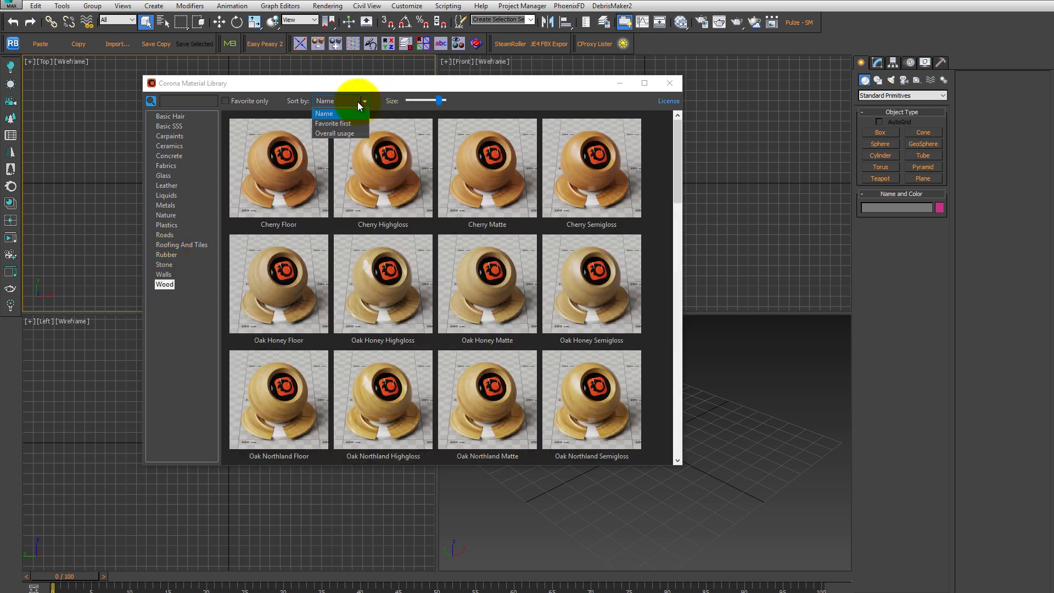
left_click(509, 101)
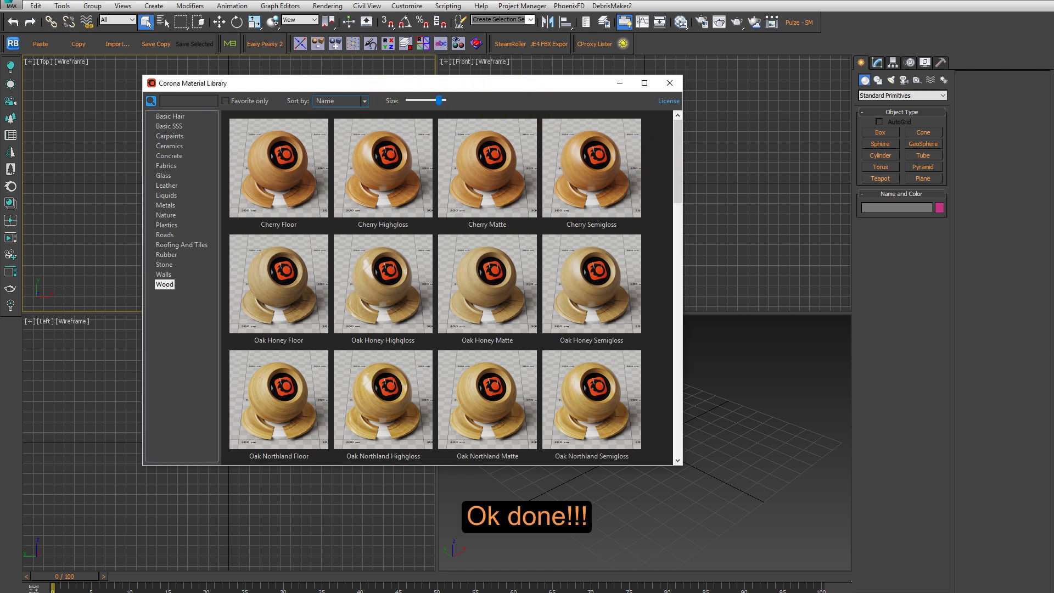